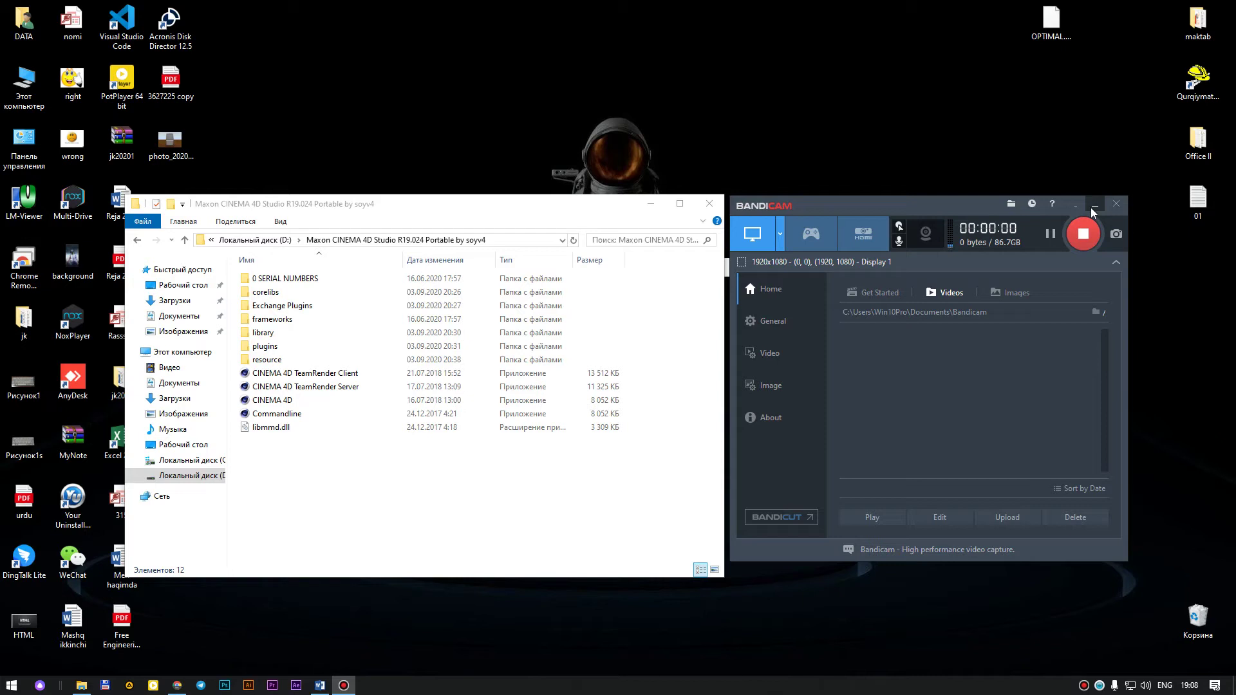
Minimize Bandicam, centre the Cinema 4D portable folder window, and open a new Chrome tab.
{"action": "left_click", "coordinate": [1094, 206]}
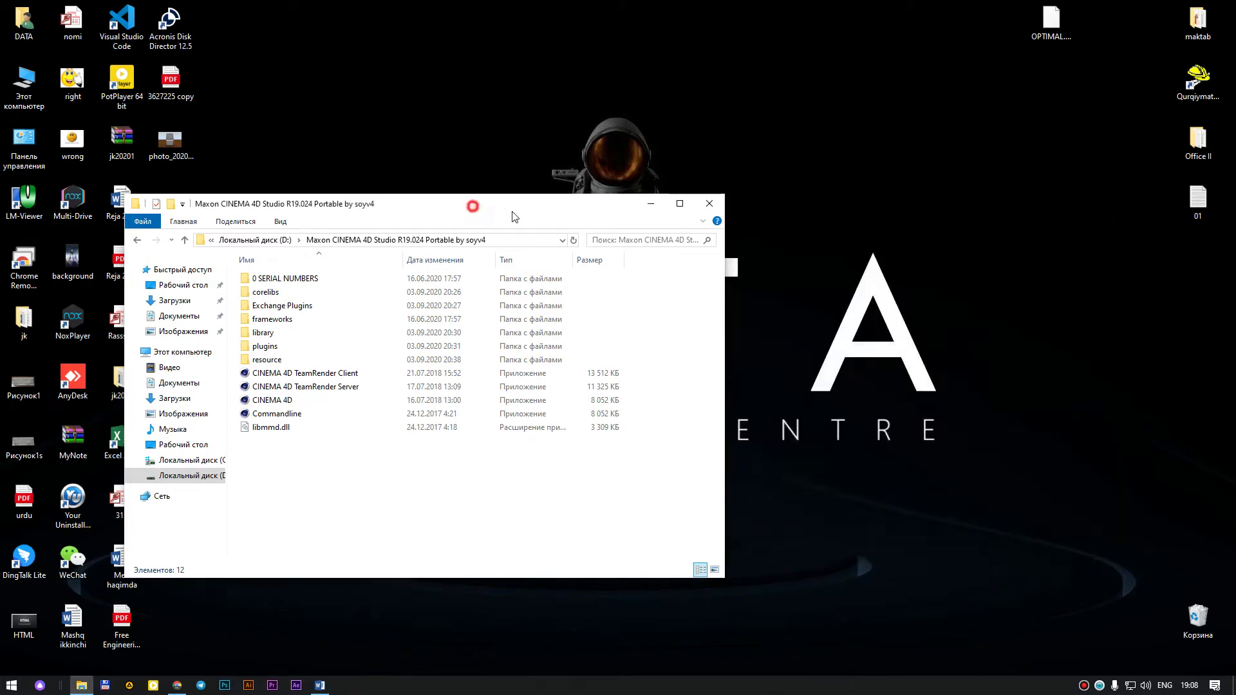
{"action": "left_click_drag", "start_coordinate": [515, 216], "coordinate": [717, 229]}
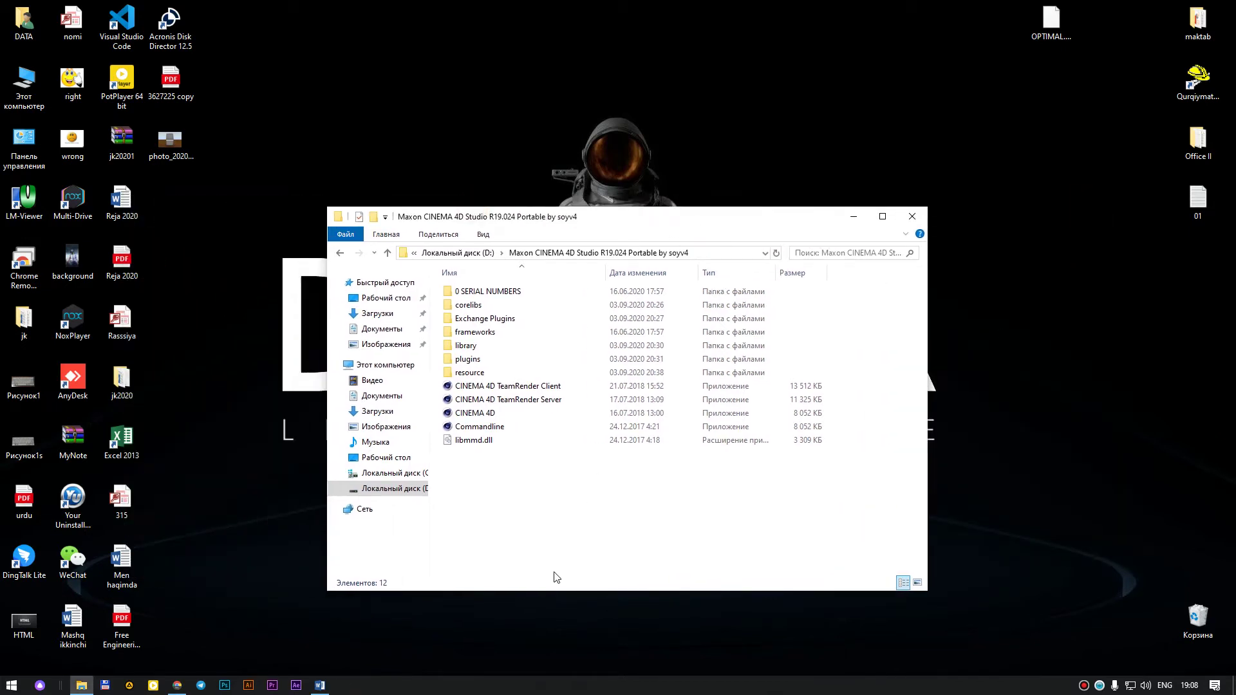
{"action": "left_click", "coordinate": [395, 637]}
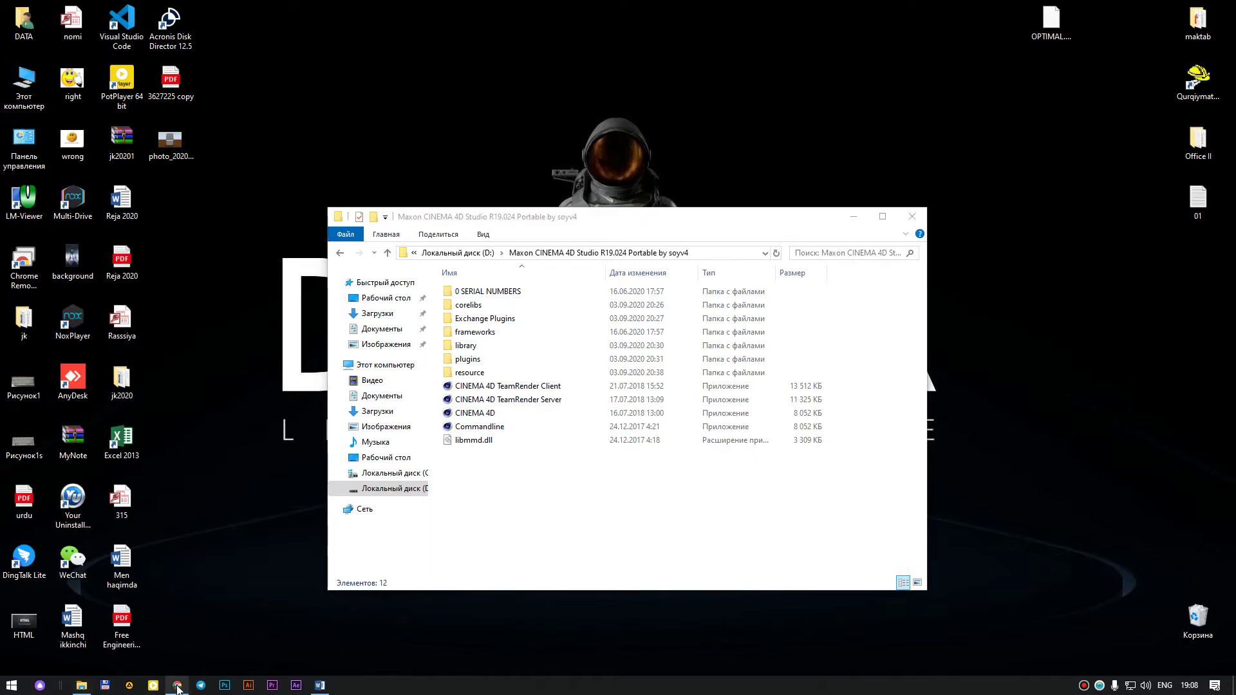
{"action": "left_click", "coordinate": [178, 687]}
{"action": "left_click", "coordinate": [327, 11]}
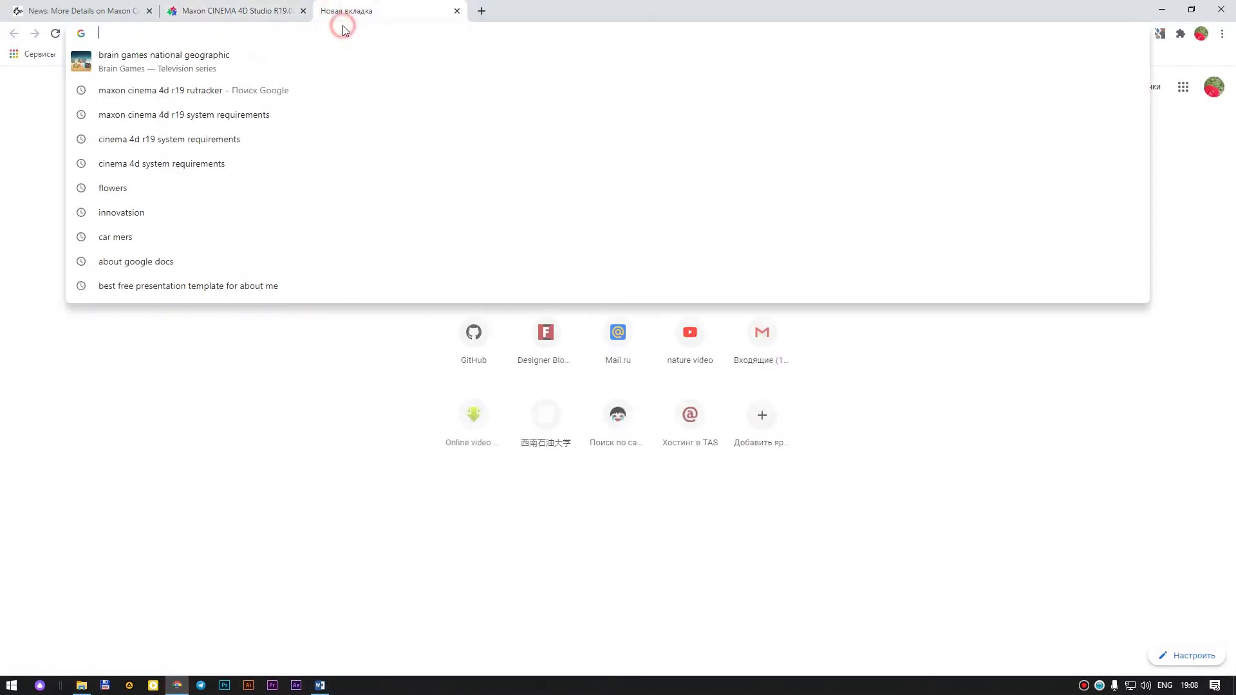
Search Google for 'cinema 4d' and open the 'Cinema 4D - Maxon' result.
{"action": "type", "text": "cinema"}
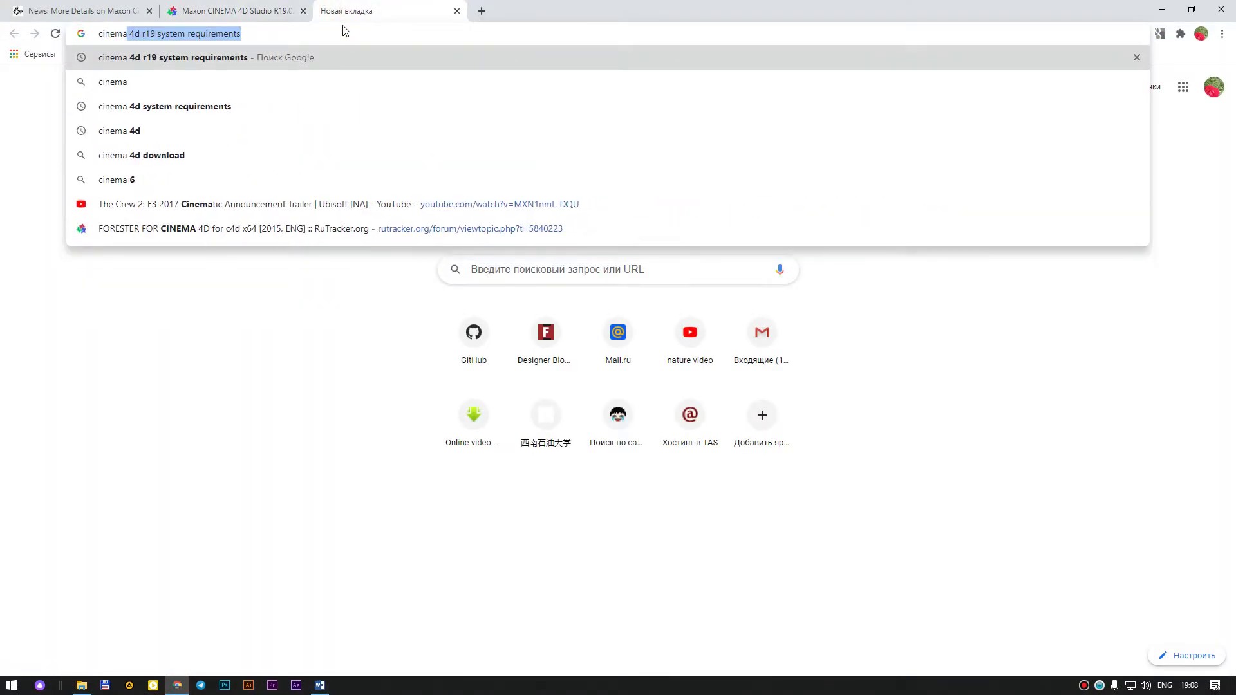
{"action": "key", "text": "End"}
{"action": "key", "text": "BackSpace"}
{"action": "key", "text": "BackSpace"}
{"action": "key", "text": "BackSpace"}
{"action": "key", "text": "BackSpace"}
{"action": "key", "text": "BackSpace"}
{"action": "key", "text": "BackSpace"}
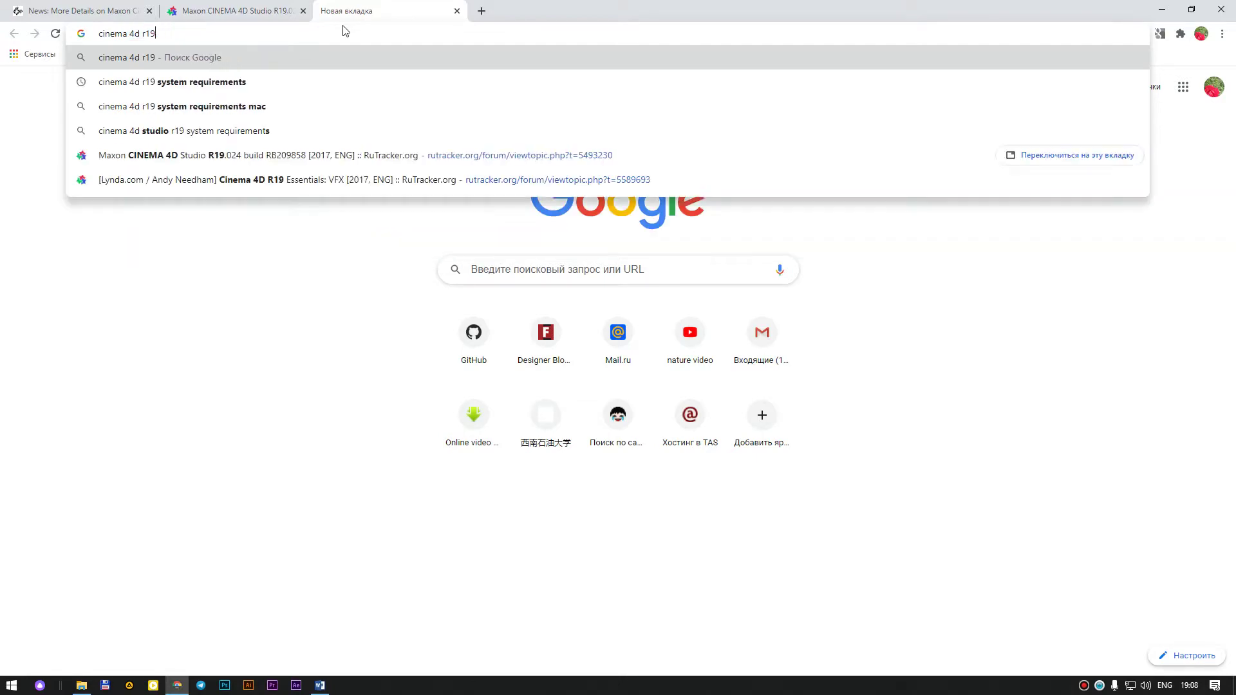
{"action": "key", "text": "BackSpace"}
{"action": "key", "text": "BackSpace"}
{"action": "key", "text": "BackSpace"}
{"action": "key", "text": "Return"}
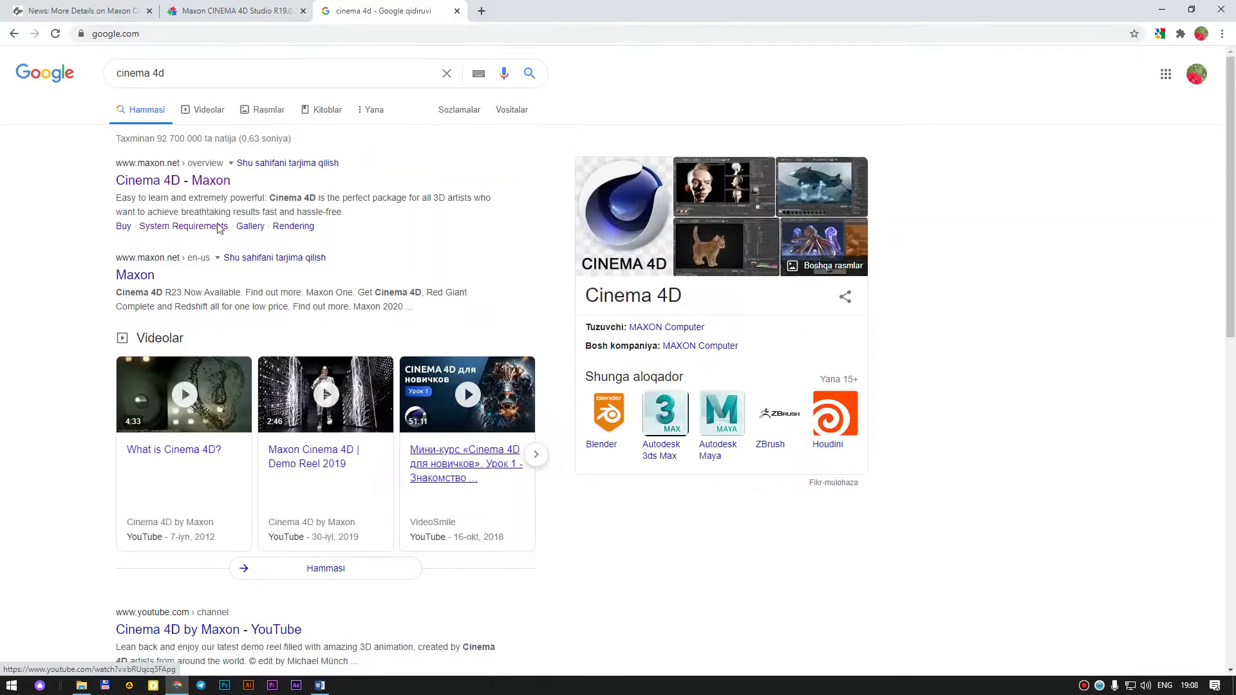
{"action": "left_click", "coordinate": [170, 179]}
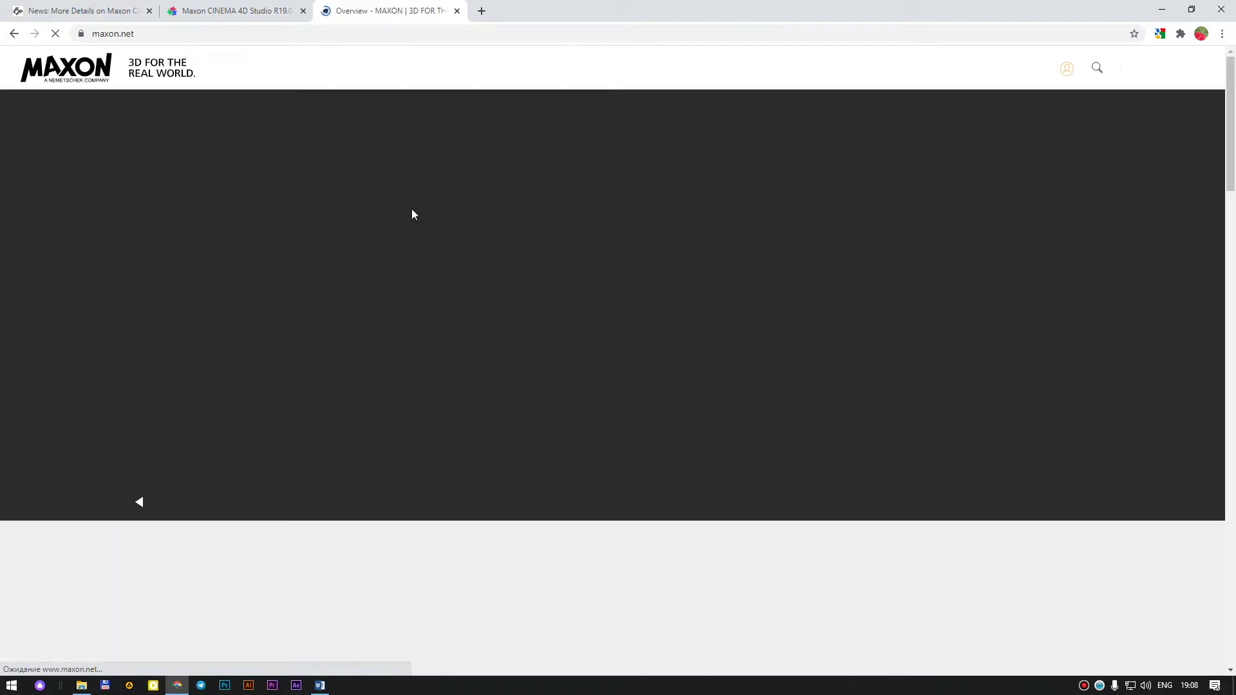
Open the Cinema 4D product overview page from the Products menu.
{"action": "scroll", "coordinate": [687, 331], "scroll_direction": "down", "scroll_amount": 6}
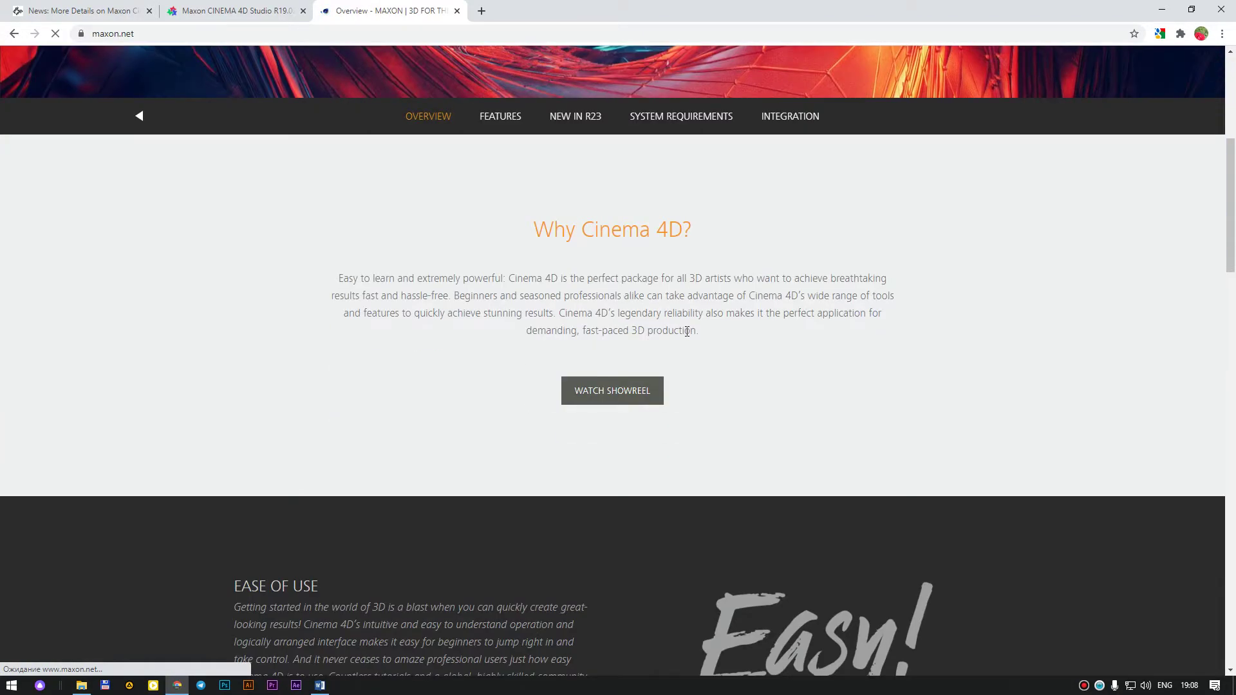
{"action": "scroll", "coordinate": [668, 350], "scroll_direction": "up", "scroll_amount": 6}
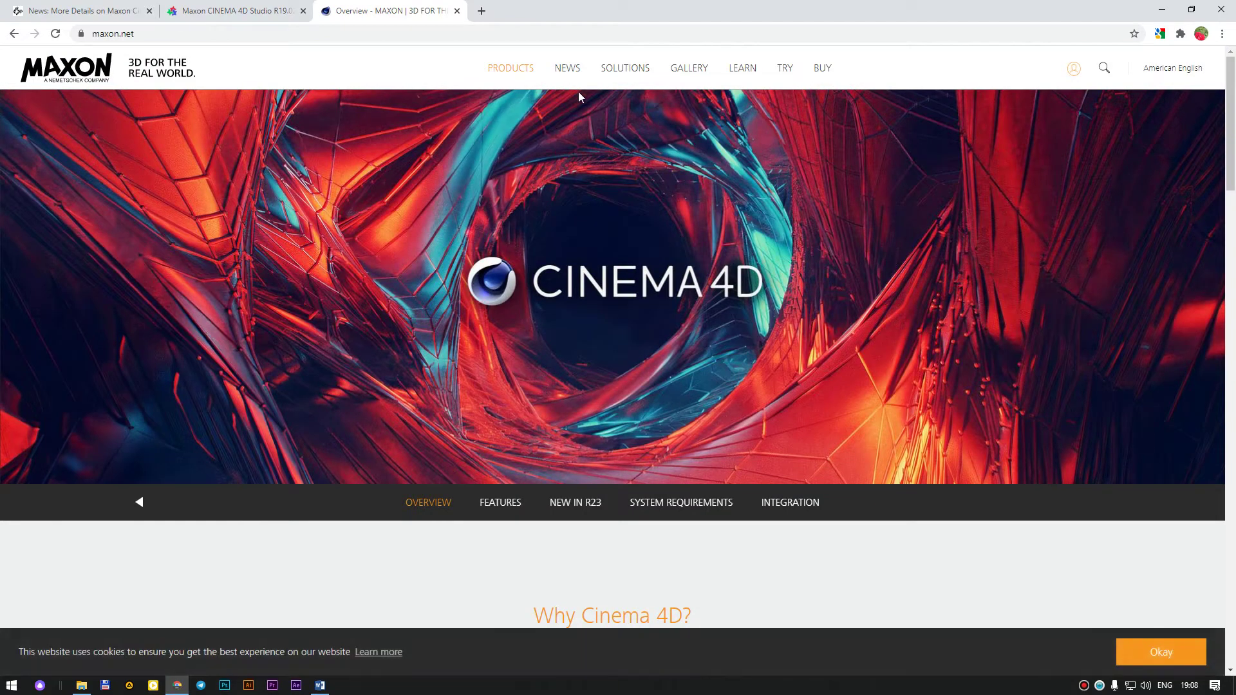
{"action": "mouse_move", "coordinate": [509, 67]}
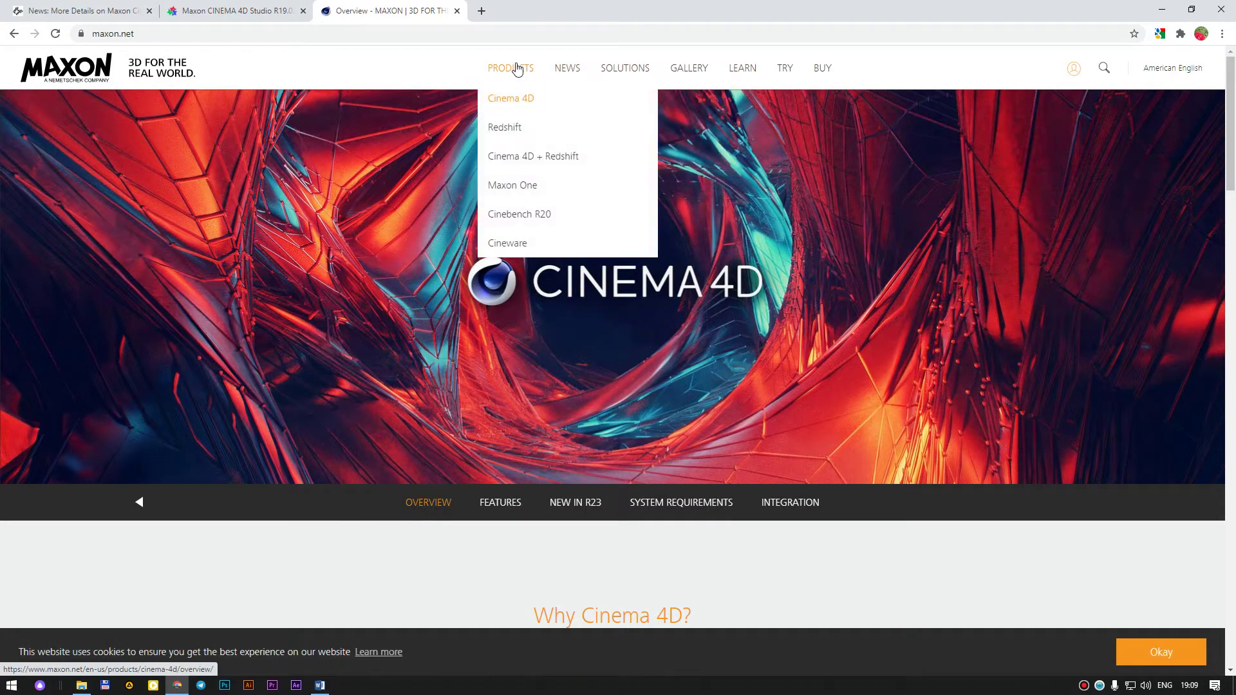
{"action": "left_click", "coordinate": [513, 99]}
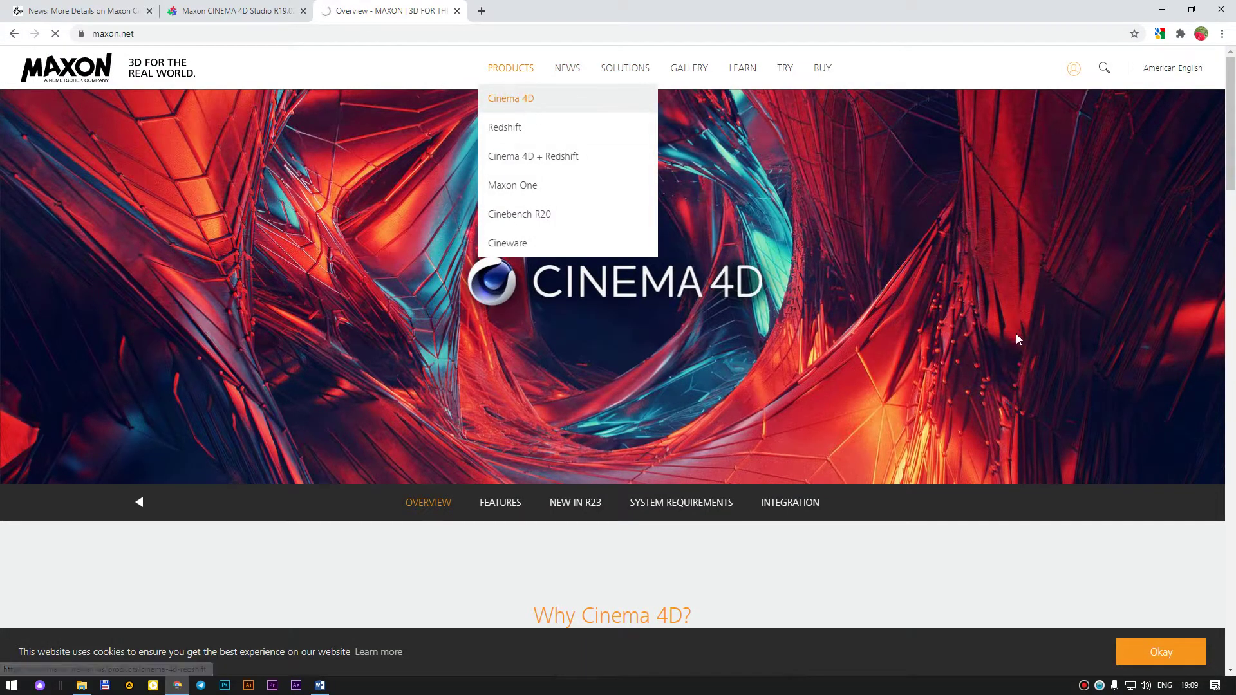
Scroll the overview page to the footer and back up, then go to BUY.
{"action": "scroll", "coordinate": [997, 345], "scroll_direction": "down", "scroll_amount": 8}
{"action": "scroll", "coordinate": [925, 331], "scroll_direction": "down", "scroll_amount": 7}
{"action": "scroll", "coordinate": [918, 323], "scroll_direction": "down", "scroll_amount": 5}
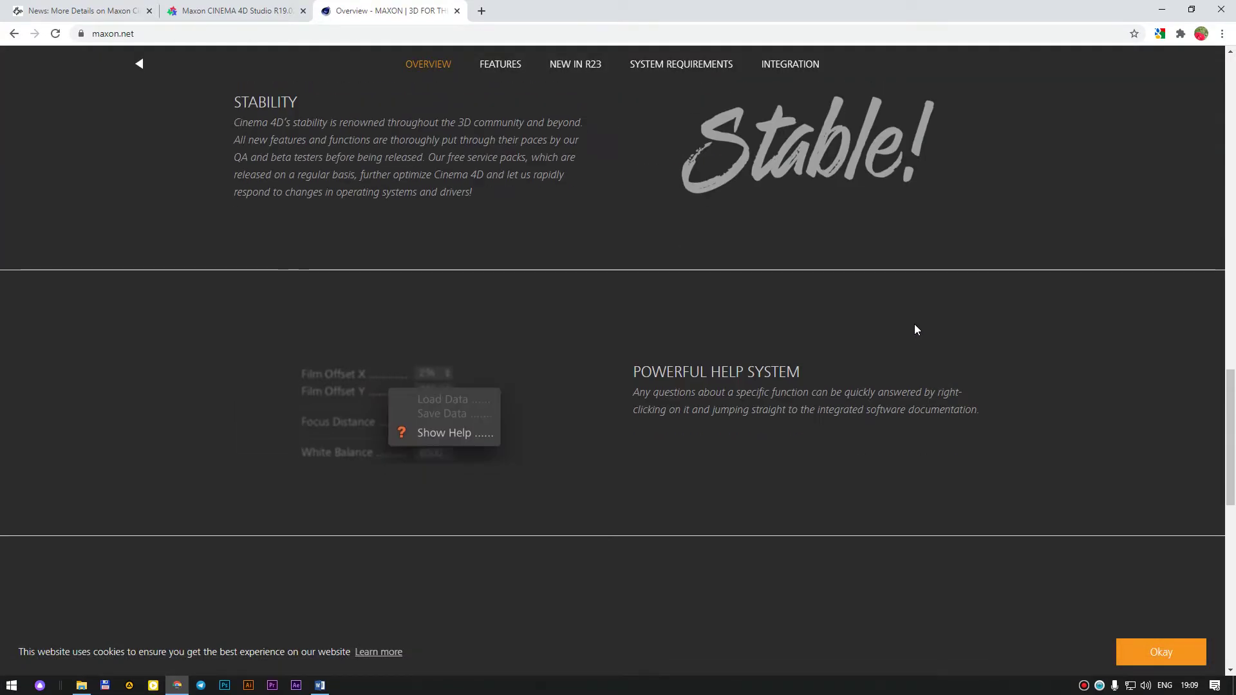
{"action": "scroll", "coordinate": [914, 325], "scroll_direction": "down", "scroll_amount": 10}
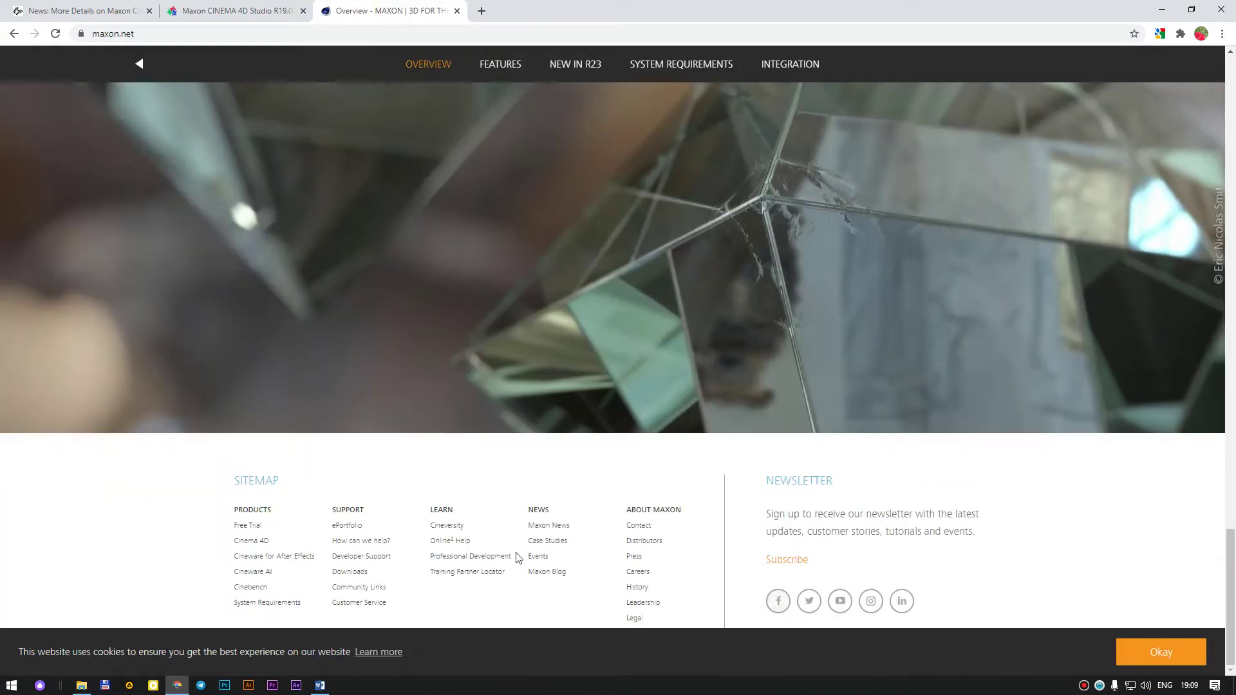
{"action": "scroll", "coordinate": [471, 519], "scroll_direction": "up", "scroll_amount": 10}
{"action": "scroll", "coordinate": [469, 516], "scroll_direction": "up", "scroll_amount": 4}
{"action": "scroll", "coordinate": [489, 496], "scroll_direction": "up", "scroll_amount": 9}
{"action": "scroll", "coordinate": [489, 496], "scroll_direction": "up", "scroll_amount": 10}
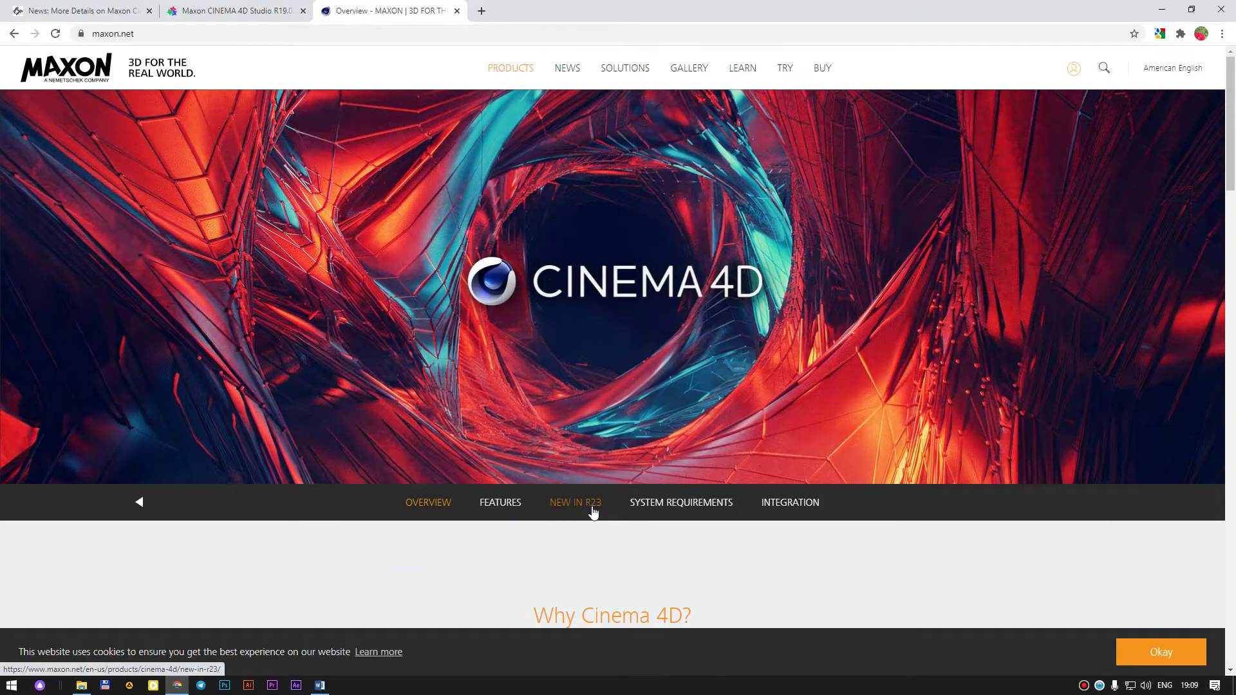
{"action": "left_click", "coordinate": [830, 70]}
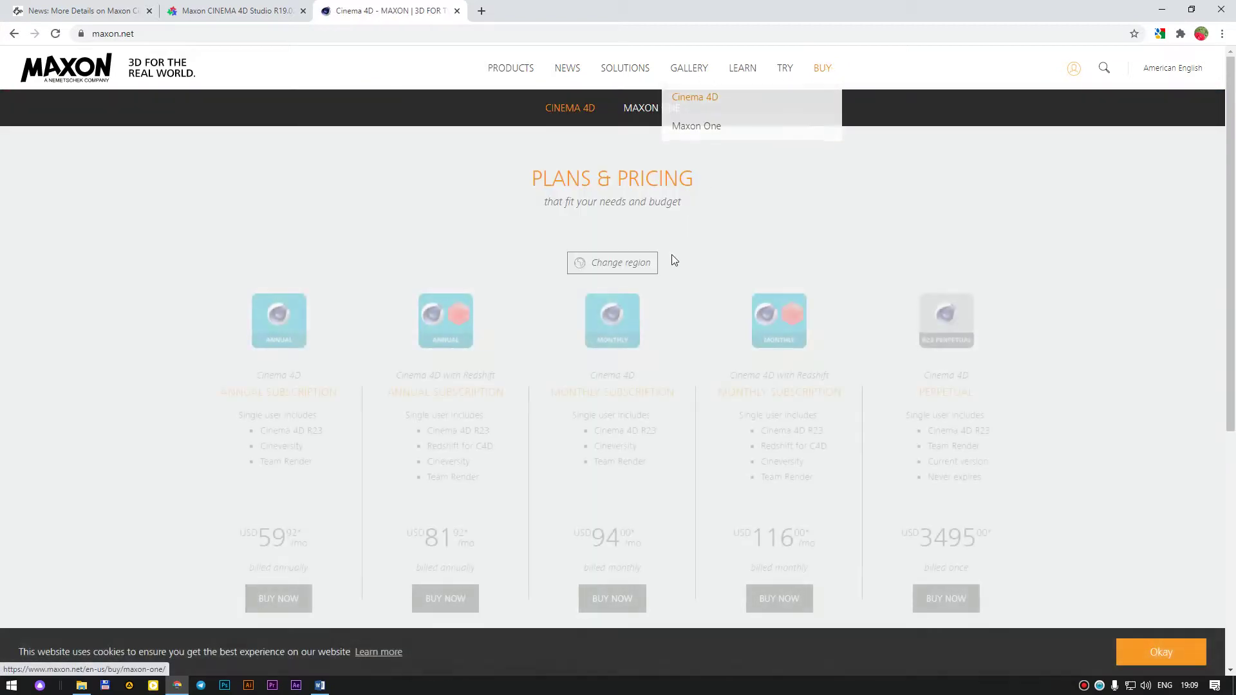
Highlight the Annual plan's features and its 59.92 and 81.92 per-month prices.
{"action": "scroll", "coordinate": [268, 341], "scroll_direction": "down", "scroll_amount": 2}
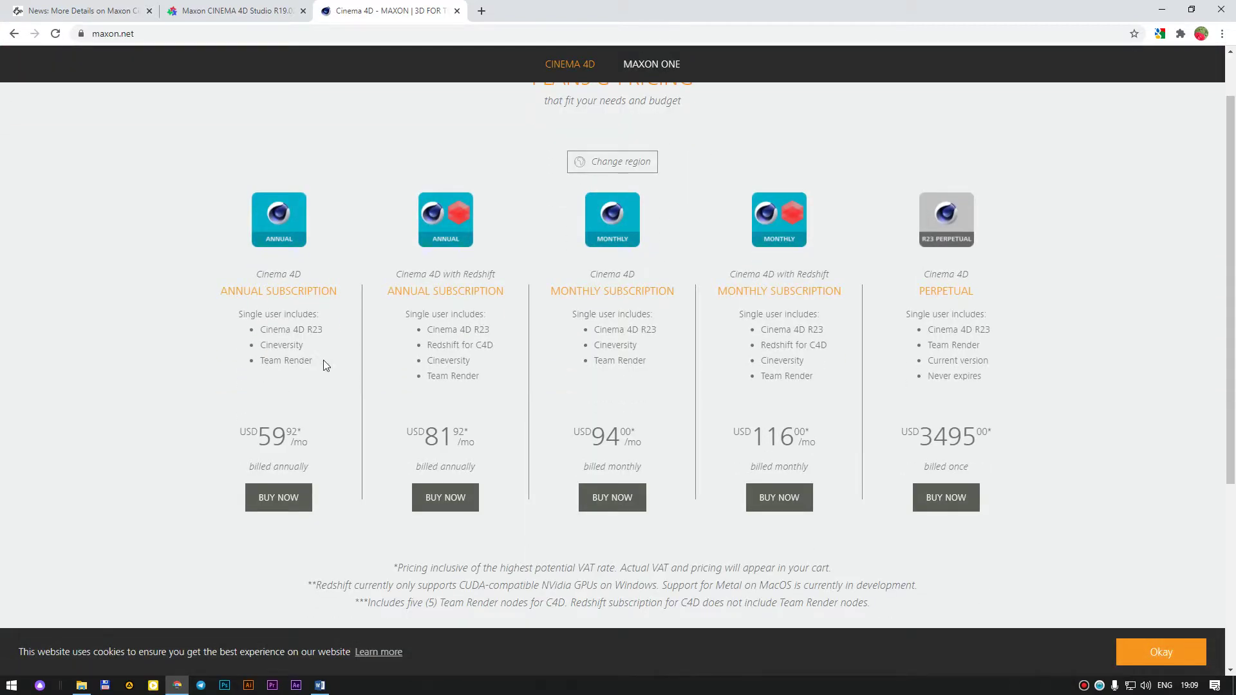
{"action": "left_click_drag", "start_coordinate": [323, 360], "coordinate": [297, 373]}
{"action": "left_click_drag", "start_coordinate": [322, 452], "coordinate": [255, 435]}
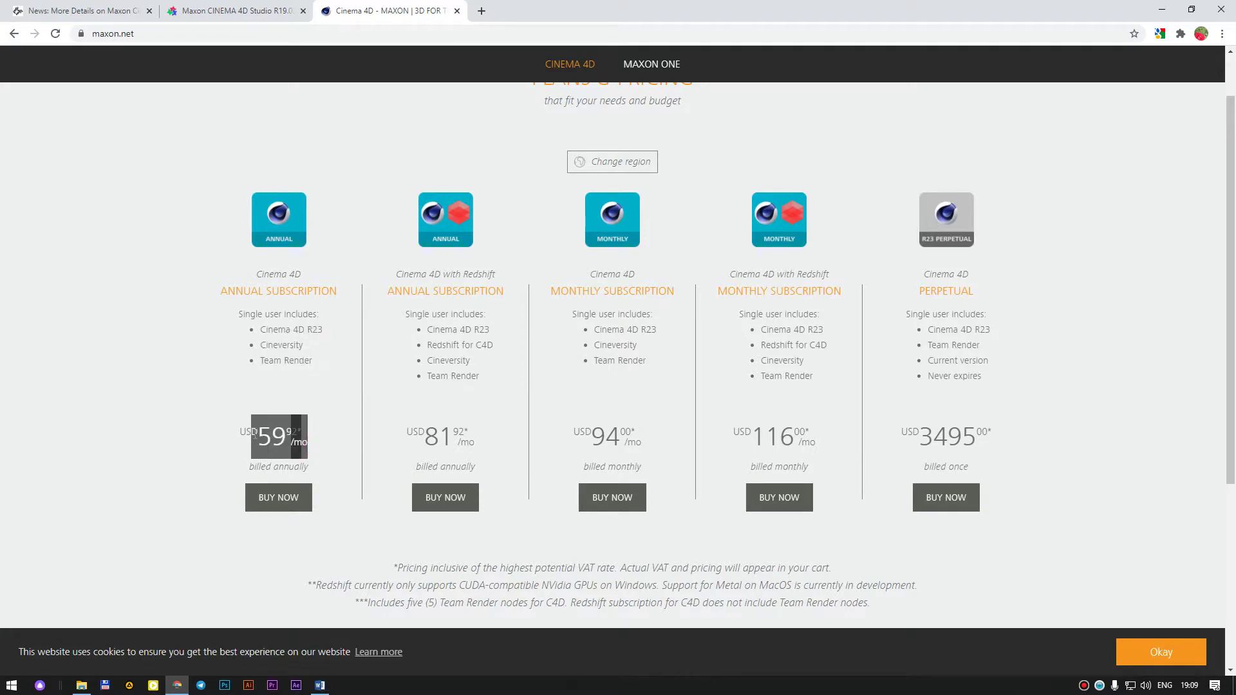
{"action": "left_click", "coordinate": [501, 443]}
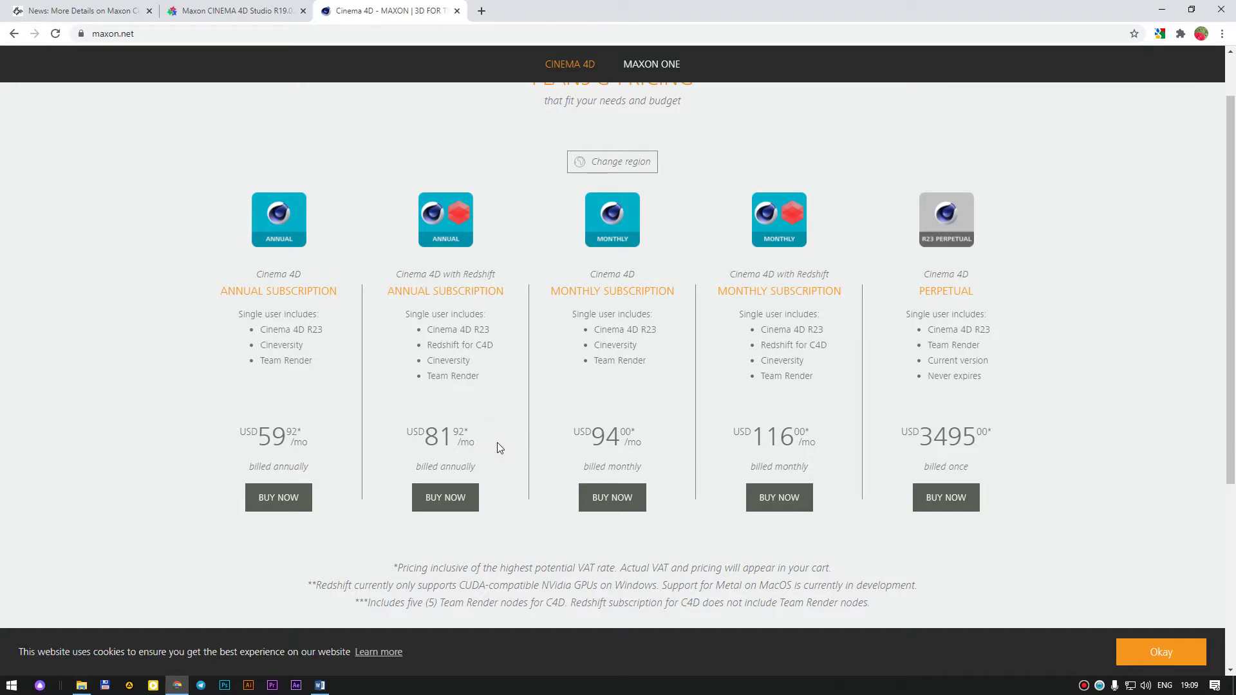
{"action": "left_click_drag", "start_coordinate": [494, 442], "coordinate": [412, 432]}
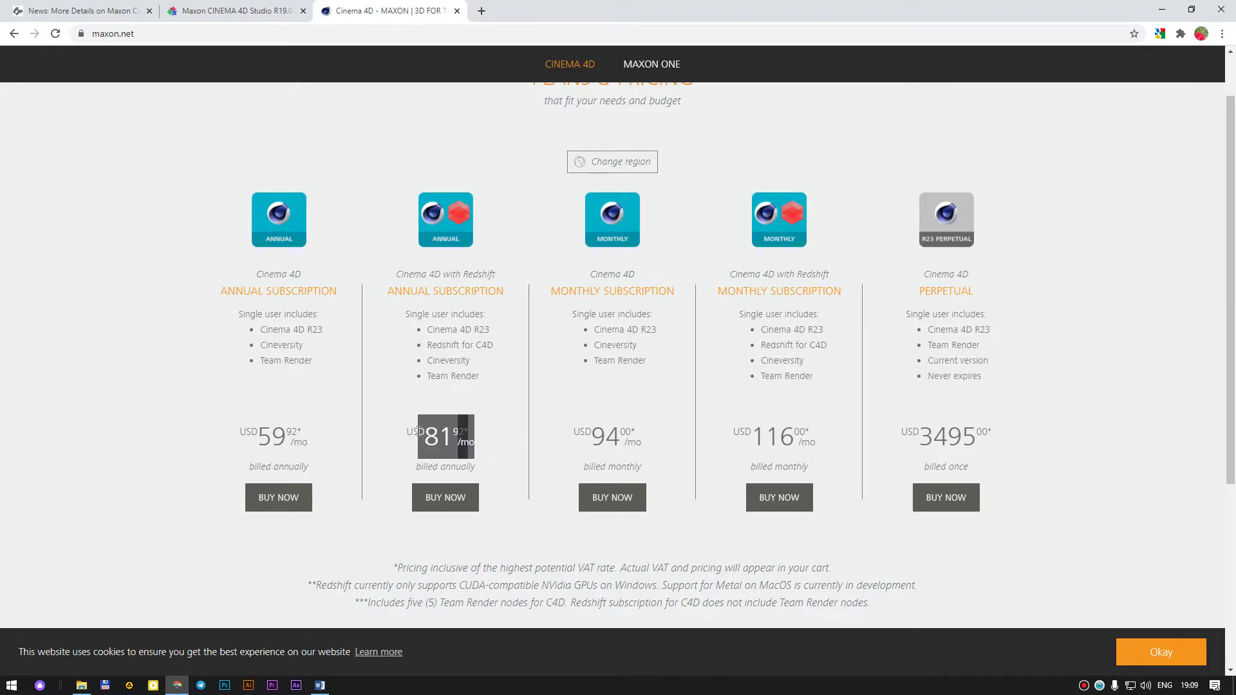
{"action": "left_click", "coordinate": [478, 443]}
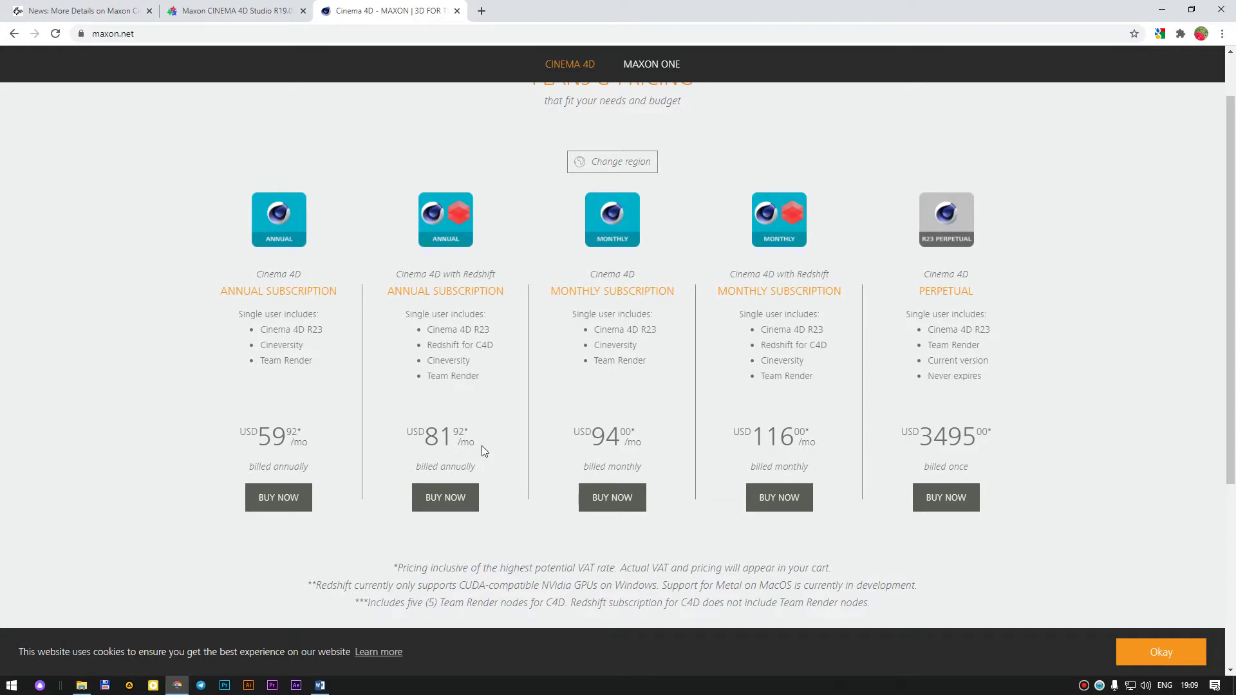
Highlight the Redshift plan extras and the 81.92, 94.00, 116.00 and 3495 prices.
{"action": "left_click_drag", "start_coordinate": [485, 378], "coordinate": [423, 343]}
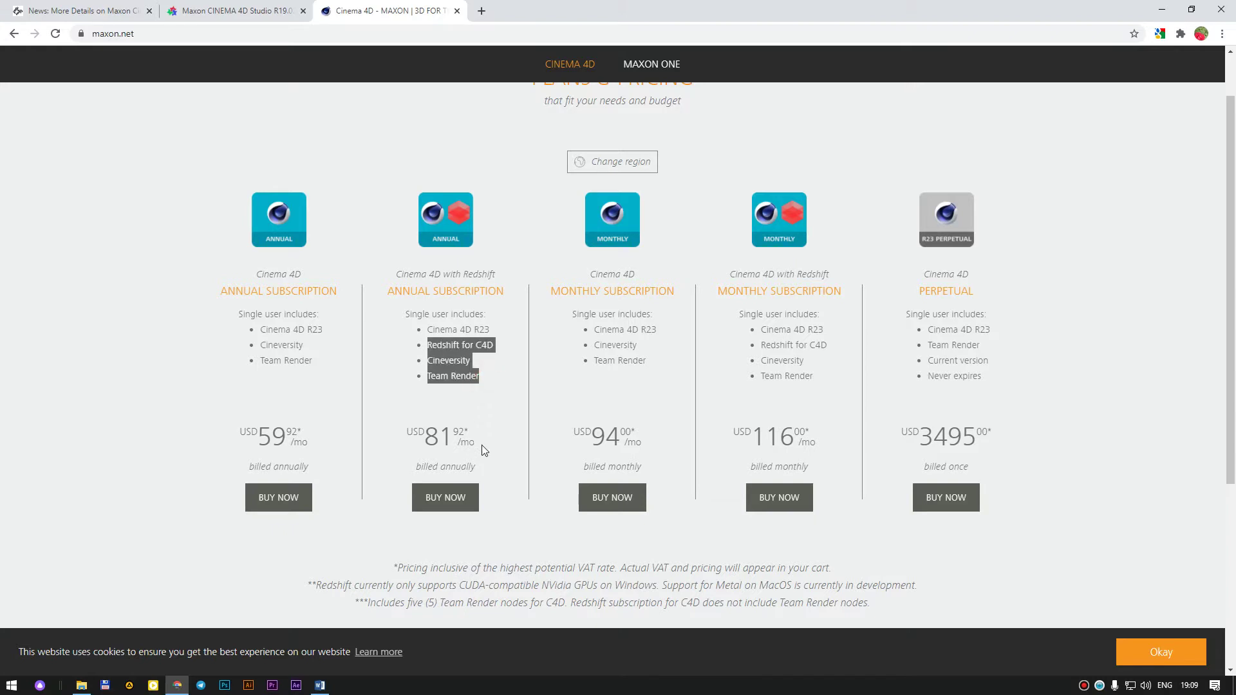
{"action": "left_click_drag", "start_coordinate": [484, 450], "coordinate": [417, 438]}
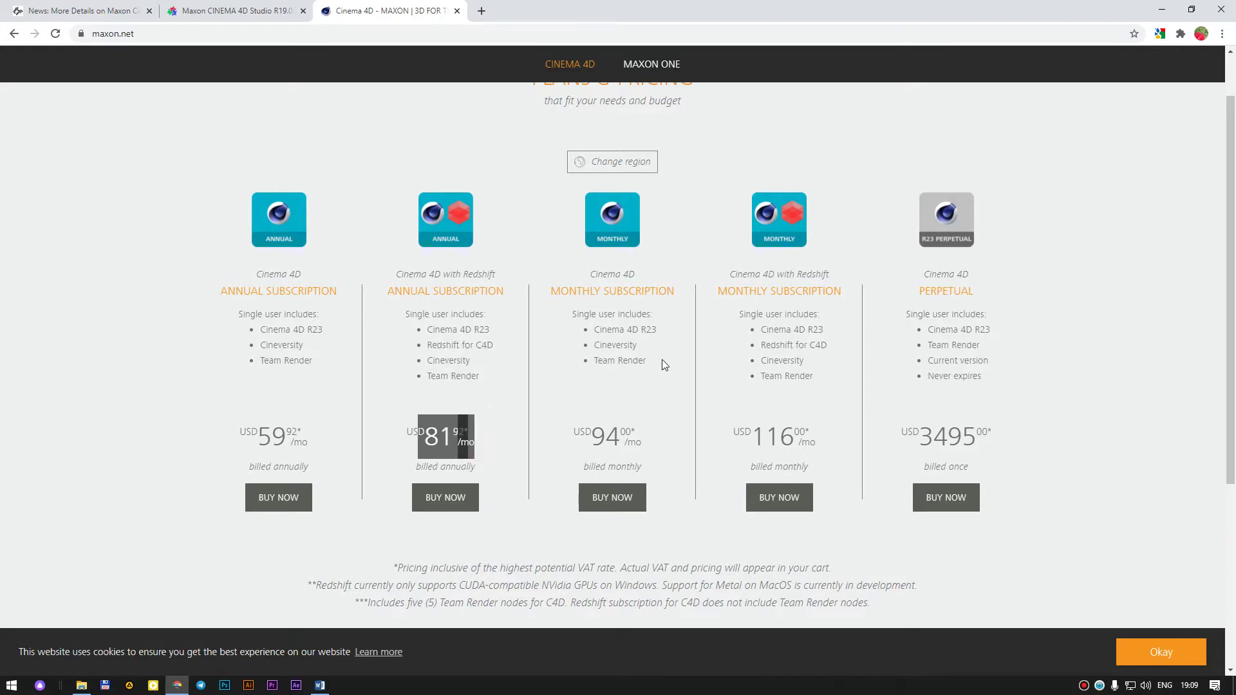
{"action": "left_click_drag", "start_coordinate": [649, 443], "coordinate": [570, 431]}
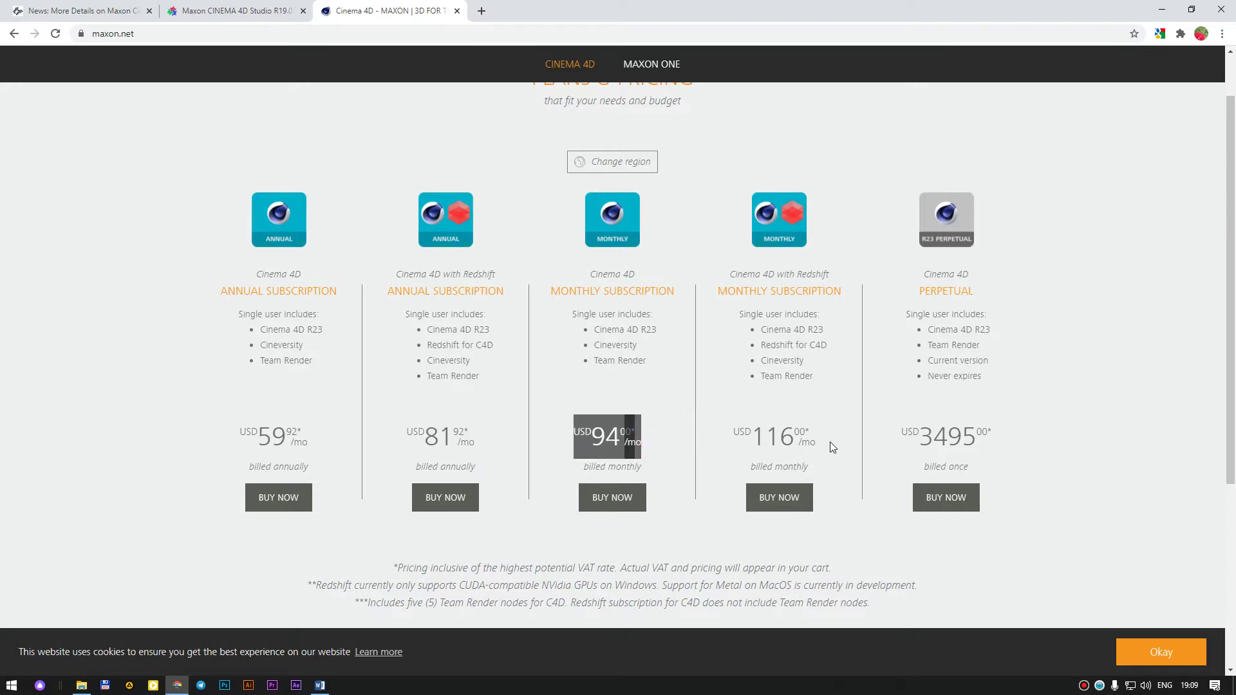
{"action": "left_click_drag", "start_coordinate": [830, 442], "coordinate": [747, 433]}
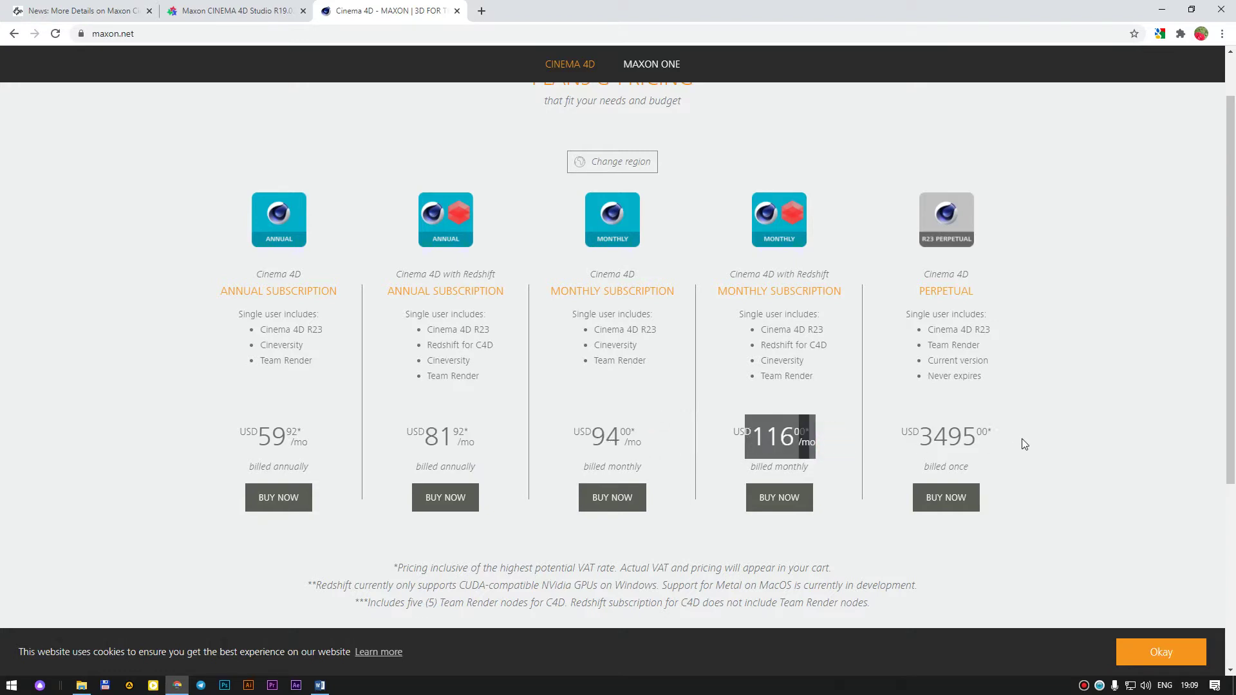
{"action": "mouse_move", "coordinate": [1004, 443]}
{"action": "left_mouse_down"}
{"action": "mouse_move", "coordinate": [944, 440]}
{"action": "mouse_move", "coordinate": [989, 444]}
{"action": "left_mouse_up"}
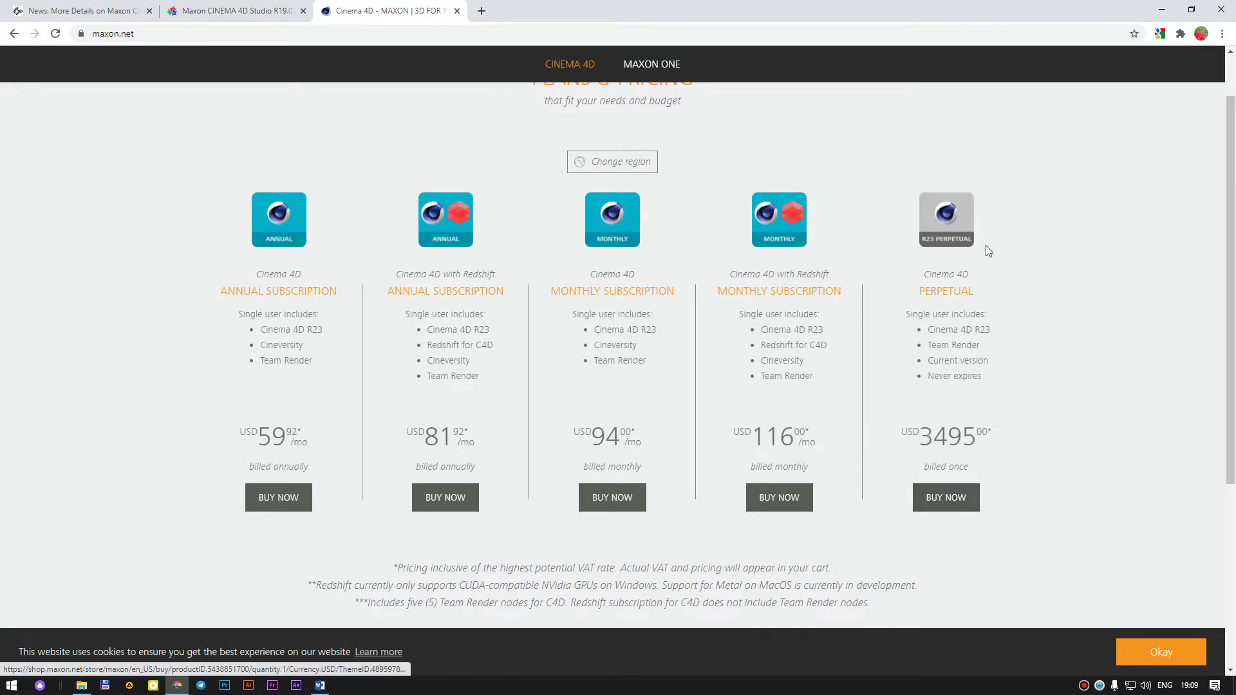
Scroll the pricing page down and back up, then switch to the RuTracker R19 tab.
{"action": "left_click_drag", "start_coordinate": [952, 222], "coordinate": [1082, 258]}
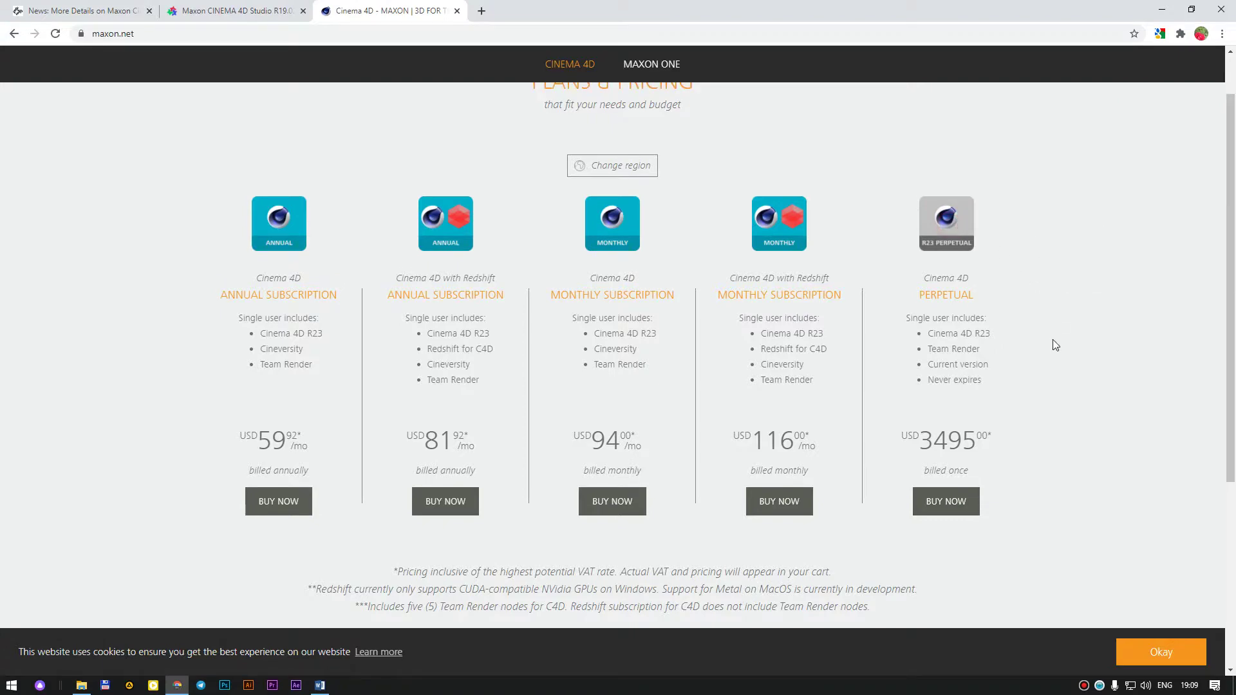
{"action": "scroll", "coordinate": [1030, 348], "scroll_direction": "down", "scroll_amount": 5}
{"action": "scroll", "coordinate": [879, 384], "scroll_direction": "up", "scroll_amount": 6}
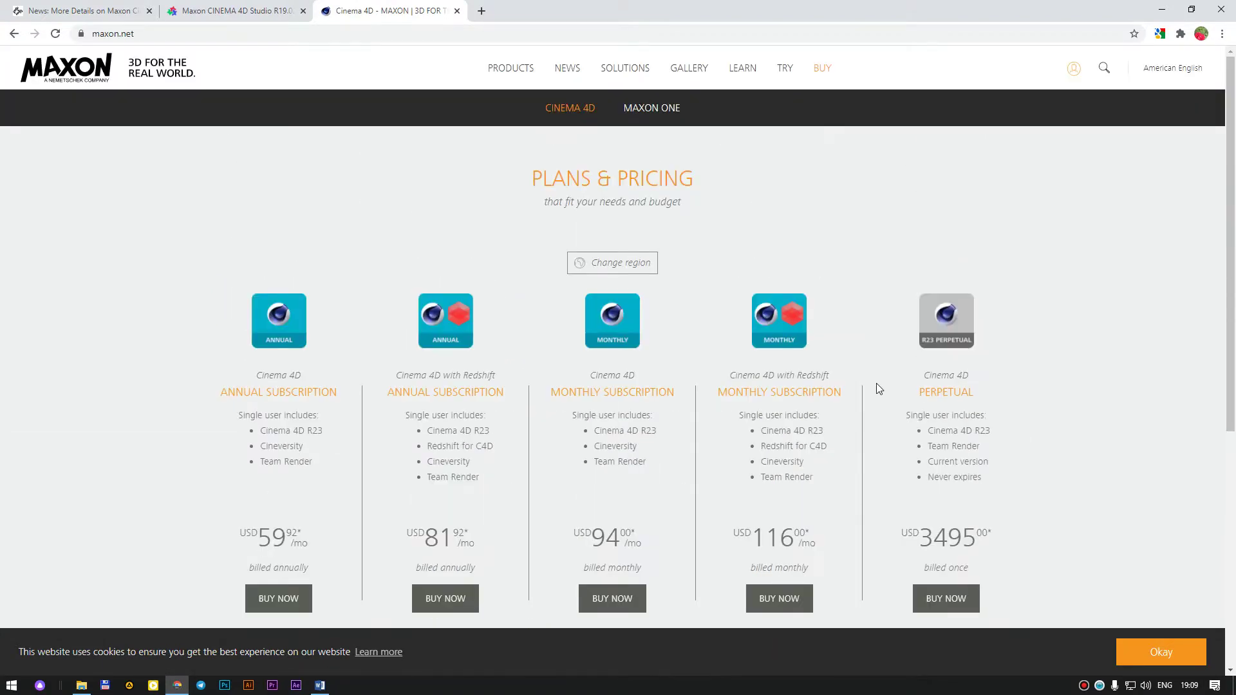
{"action": "left_click", "coordinate": [240, 11]}
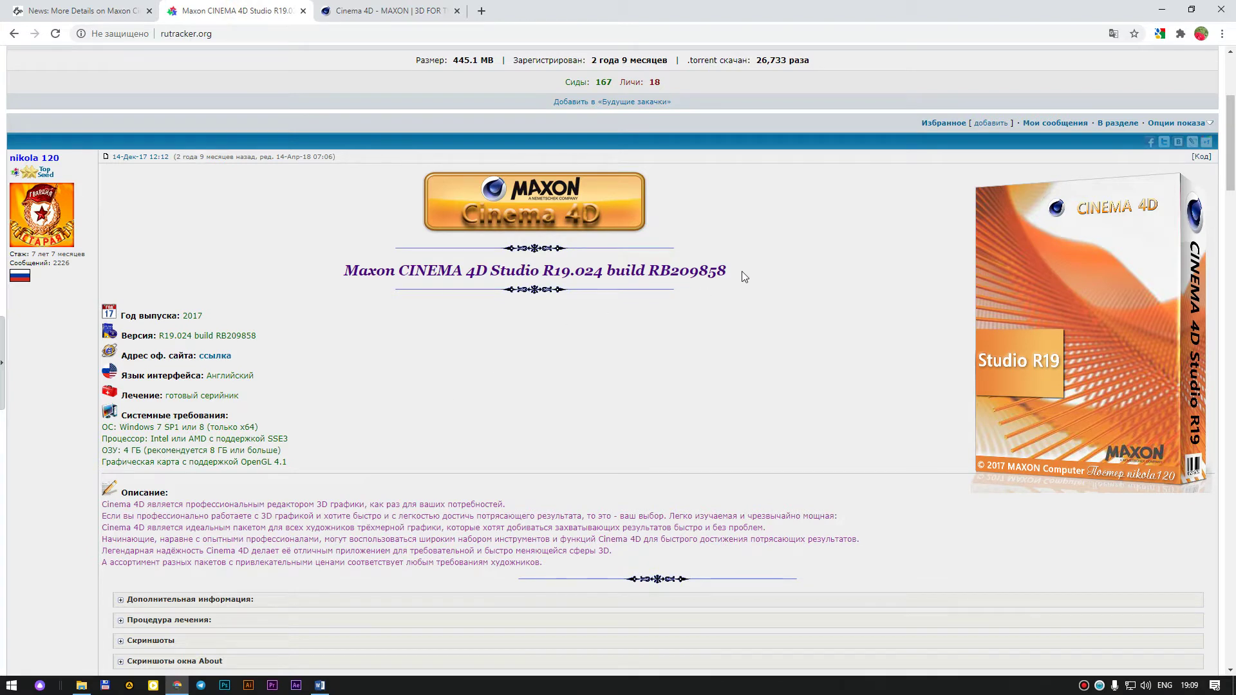
Highlight the Cinema 4D Studio R19.024 title and the 64-bit-only OS requirement.
{"action": "mouse_move", "coordinate": [742, 272]}
{"action": "left_mouse_down"}
{"action": "mouse_move", "coordinate": [330, 269]}
{"action": "mouse_move", "coordinate": [757, 273]}
{"action": "mouse_move", "coordinate": [319, 275]}
{"action": "mouse_move", "coordinate": [760, 272]}
{"action": "left_mouse_up"}
{"action": "mouse_move", "coordinate": [733, 274]}
{"action": "left_mouse_down"}
{"action": "mouse_move", "coordinate": [356, 265]}
{"action": "mouse_move", "coordinate": [773, 279]}
{"action": "left_mouse_up"}
{"action": "left_click_drag", "start_coordinate": [298, 465], "coordinate": [309, 461]}
{"action": "mouse_move", "coordinate": [194, 415]}
{"action": "left_mouse_down"}
{"action": "mouse_move", "coordinate": [264, 427]}
{"action": "mouse_move", "coordinate": [105, 430]}
{"action": "left_mouse_up"}
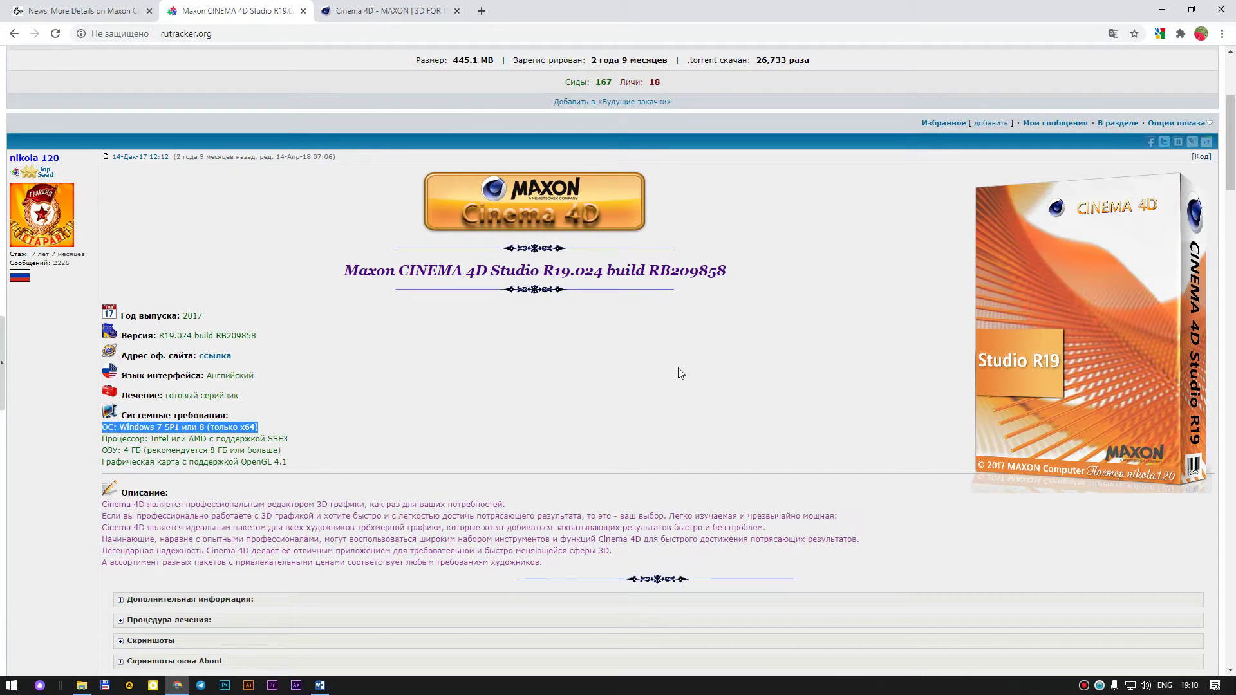
{"action": "left_click", "coordinate": [311, 441]}
{"action": "left_click_drag", "start_coordinate": [287, 448], "coordinate": [103, 444]}
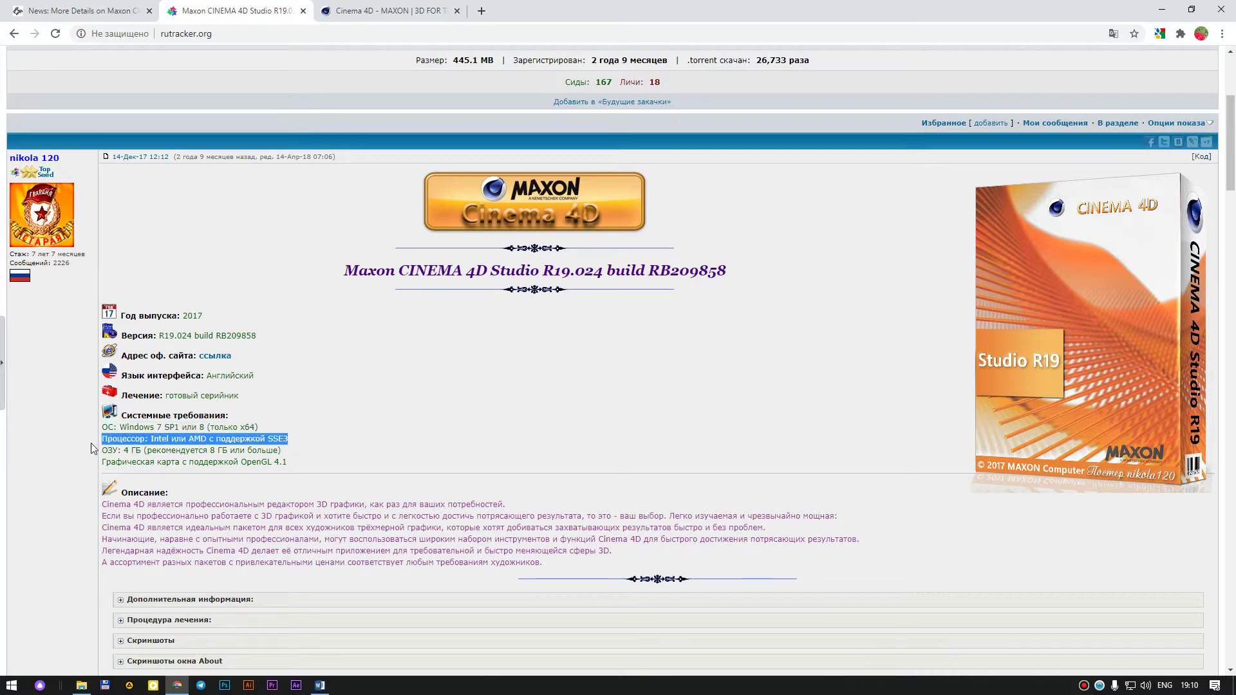
{"action": "left_click", "coordinate": [269, 425]}
{"action": "left_click_drag", "start_coordinate": [261, 427], "coordinate": [211, 427]}
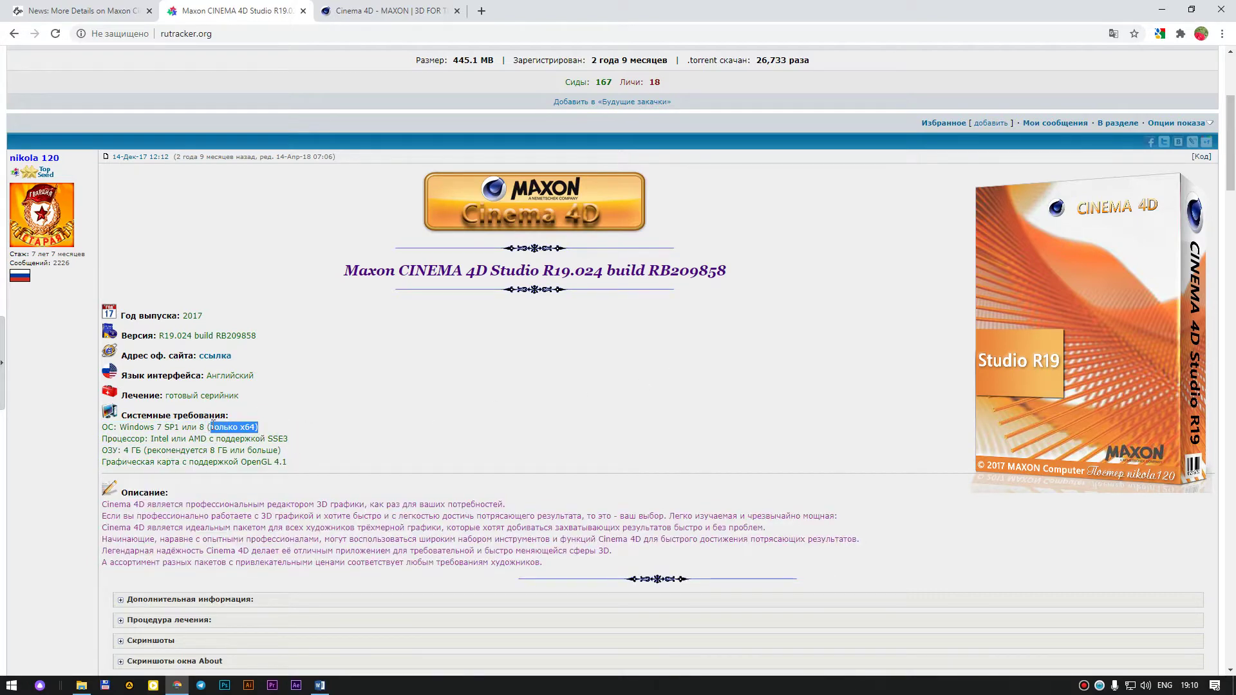
Highlight the processor and RAM requirement lines, including the recommended 8 ГБ.
{"action": "left_click_drag", "start_coordinate": [325, 438], "coordinate": [104, 437]}
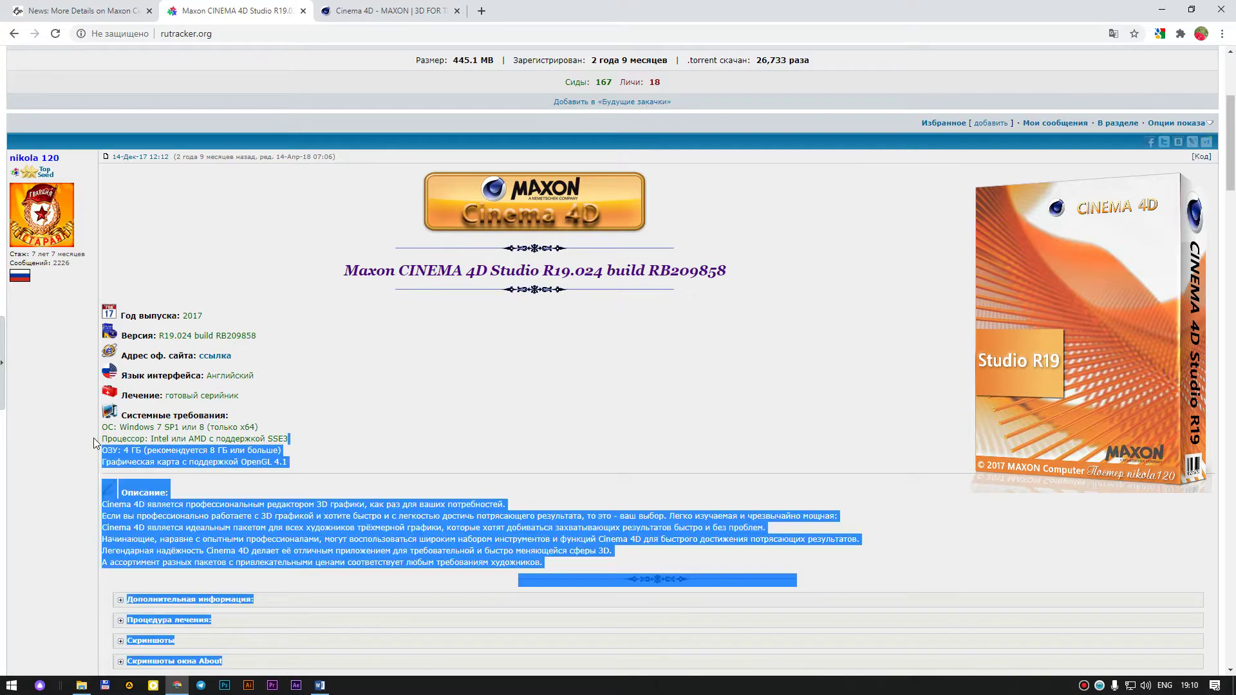
{"action": "left_click_drag", "start_coordinate": [314, 452], "coordinate": [100, 458]}
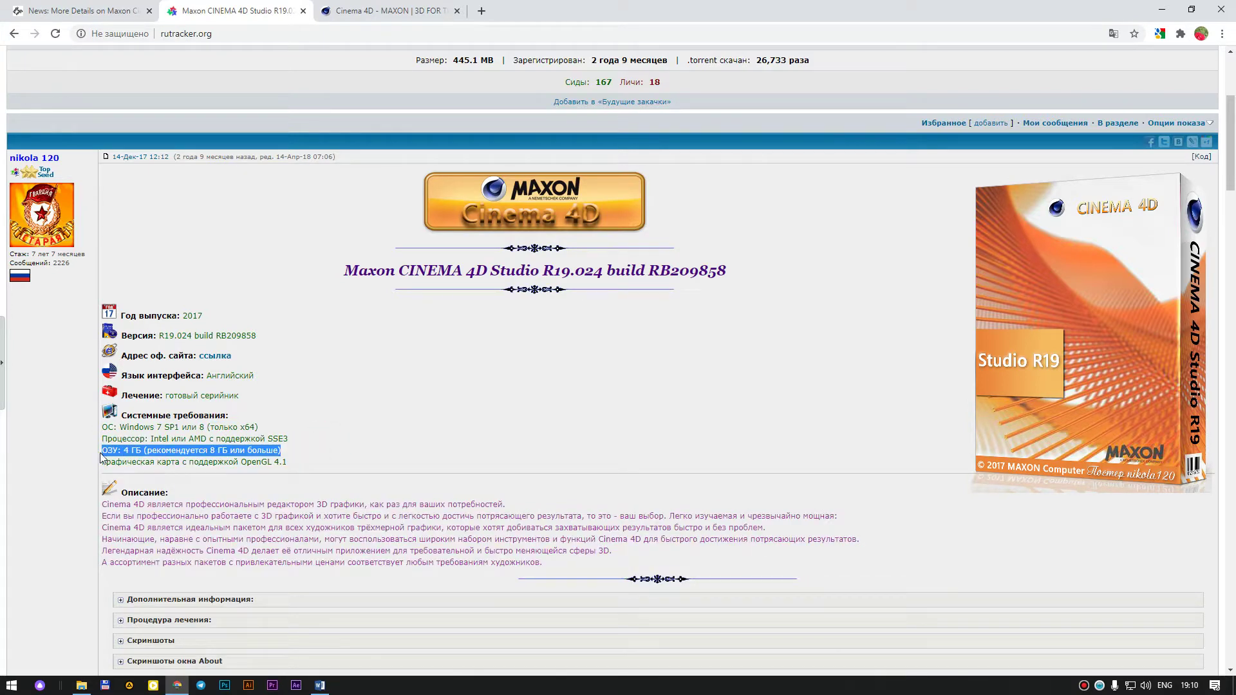
{"action": "left_click", "coordinate": [316, 459]}
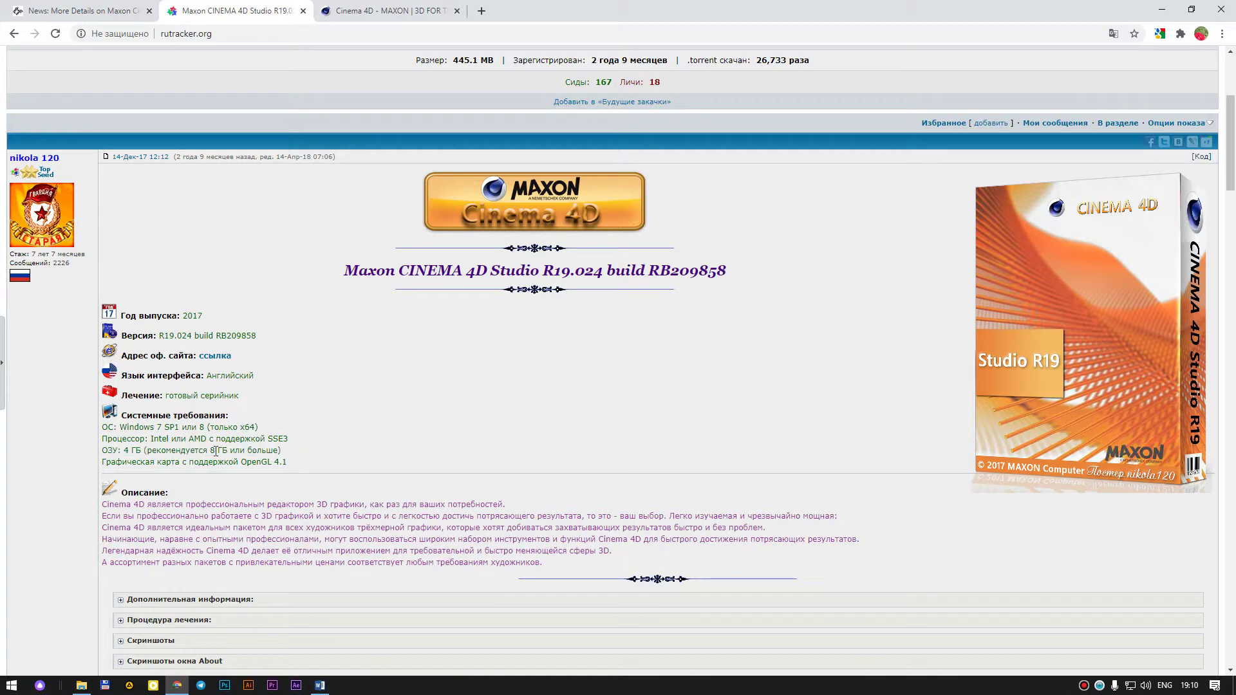
{"action": "left_click_drag", "start_coordinate": [210, 451], "coordinate": [224, 450]}
{"action": "left_click", "coordinate": [327, 455]}
Highlight the OpenGL 4.1 and 4 ГБ minimum RAM requirements, then go to the Toolfarm article.
{"action": "left_click_drag", "start_coordinate": [295, 461], "coordinate": [241, 461]}
{"action": "left_click_drag", "start_coordinate": [124, 450], "coordinate": [142, 451]}
{"action": "left_click", "coordinate": [314, 448]}
{"action": "mouse_move", "coordinate": [376, 446]}
{"action": "left_mouse_down"}
{"action": "mouse_move", "coordinate": [122, 451]}
{"action": "mouse_move", "coordinate": [142, 452]}
{"action": "left_mouse_up"}
{"action": "left_click", "coordinate": [324, 459]}
{"action": "left_click", "coordinate": [415, 23]}
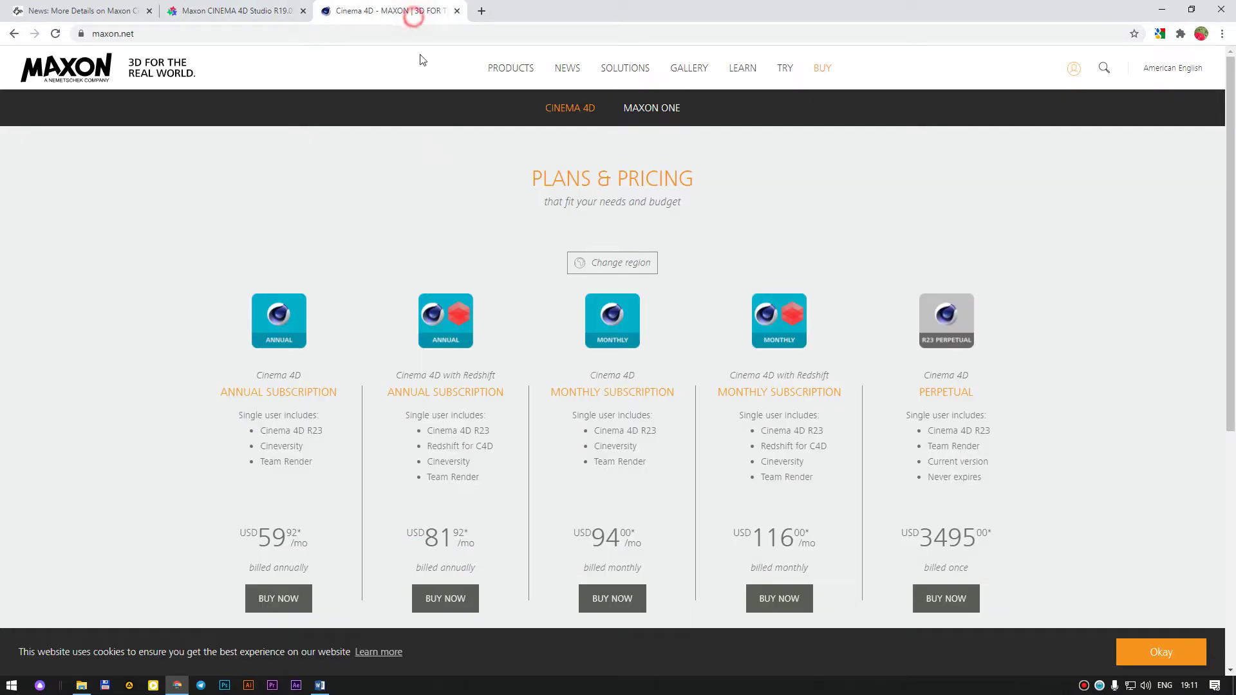
{"action": "left_click", "coordinate": [139, 11]}
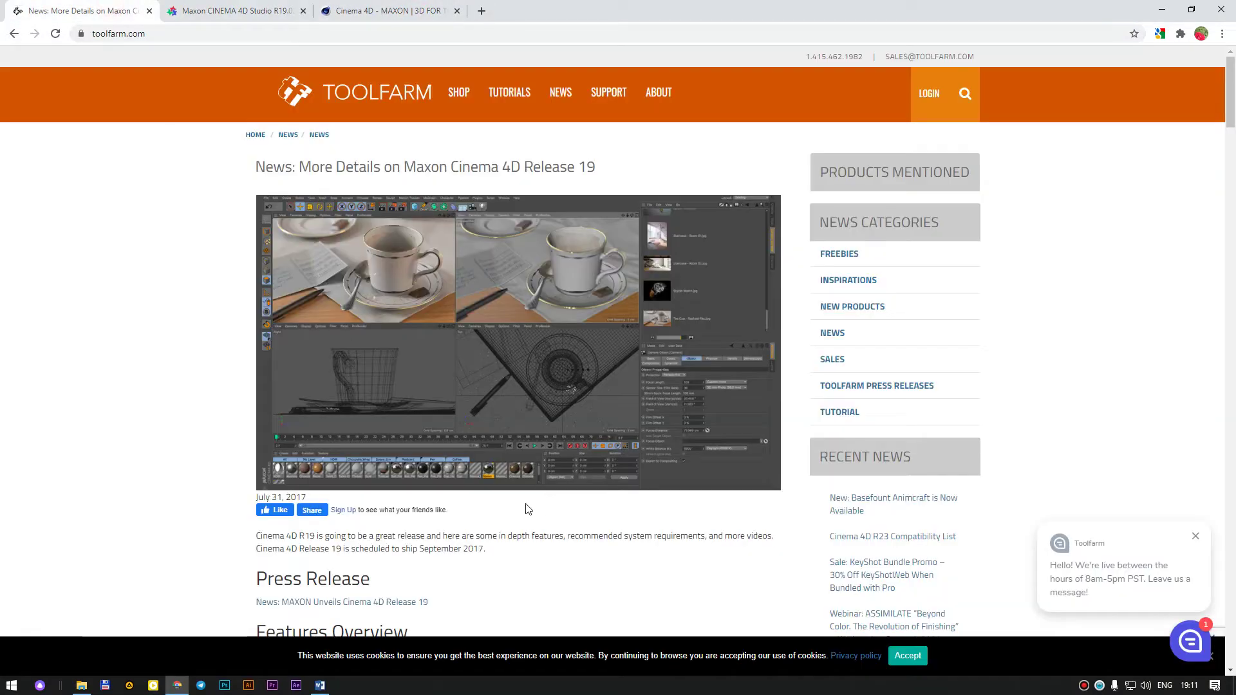
Make 'O'rganuvchilar bilan tanishish.' bold dark red, with the Word ribbon pinned open.
{"action": "left_click", "coordinate": [325, 686]}
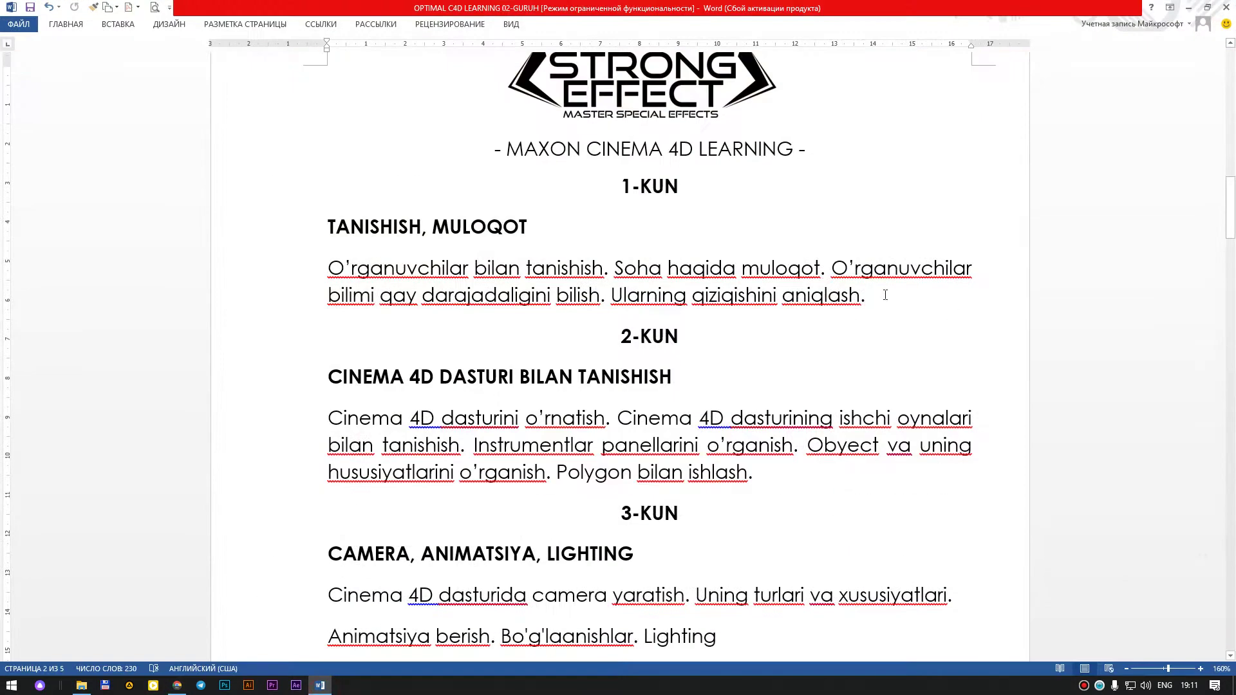
{"action": "left_click_drag", "start_coordinate": [607, 276], "coordinate": [303, 272]}
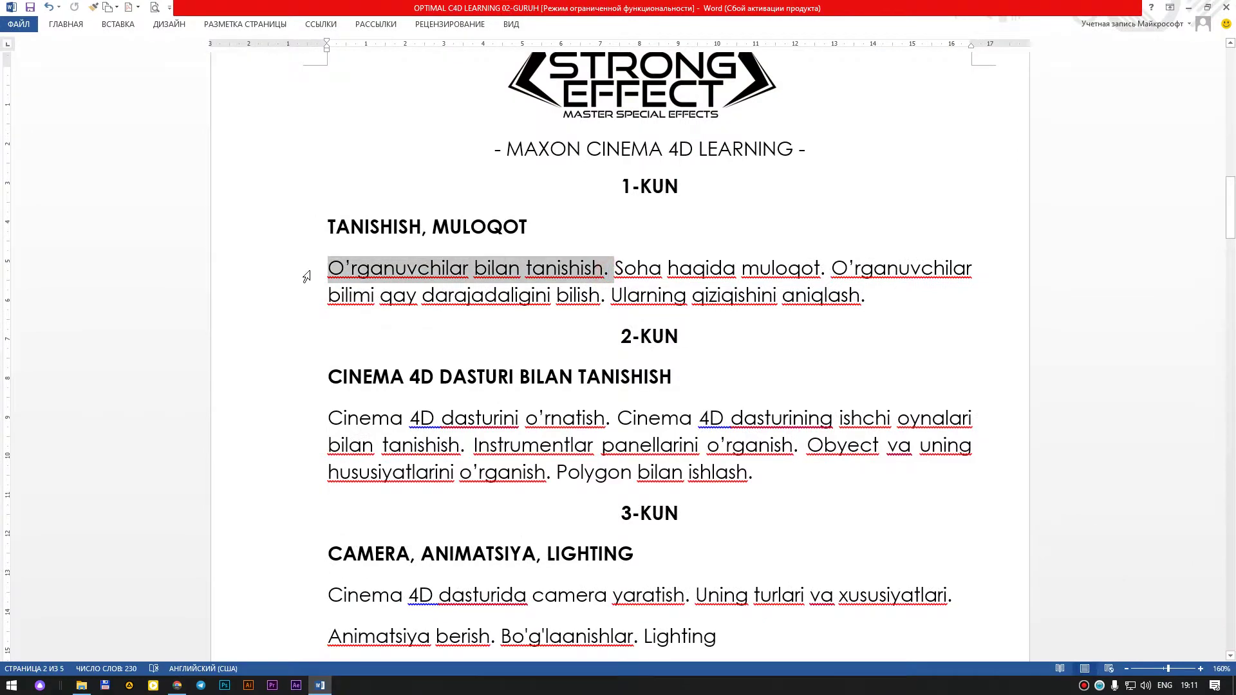
{"action": "key", "text": "ctrl+b"}
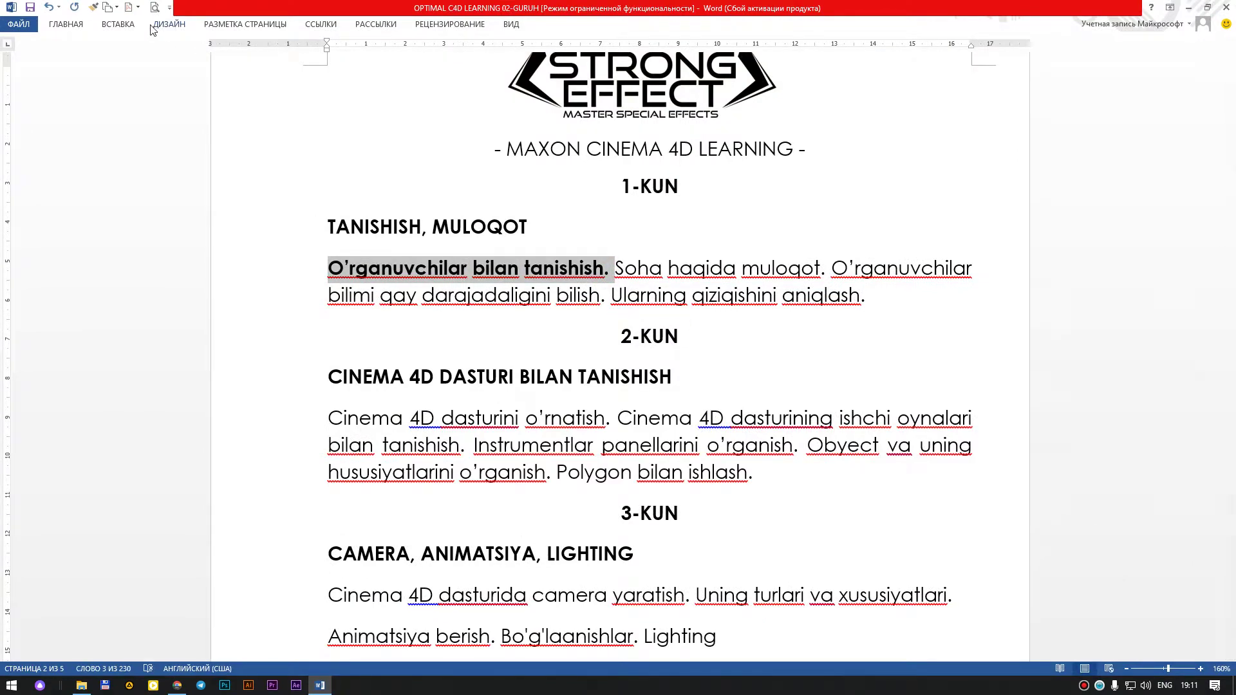
{"action": "left_click", "coordinate": [68, 24]}
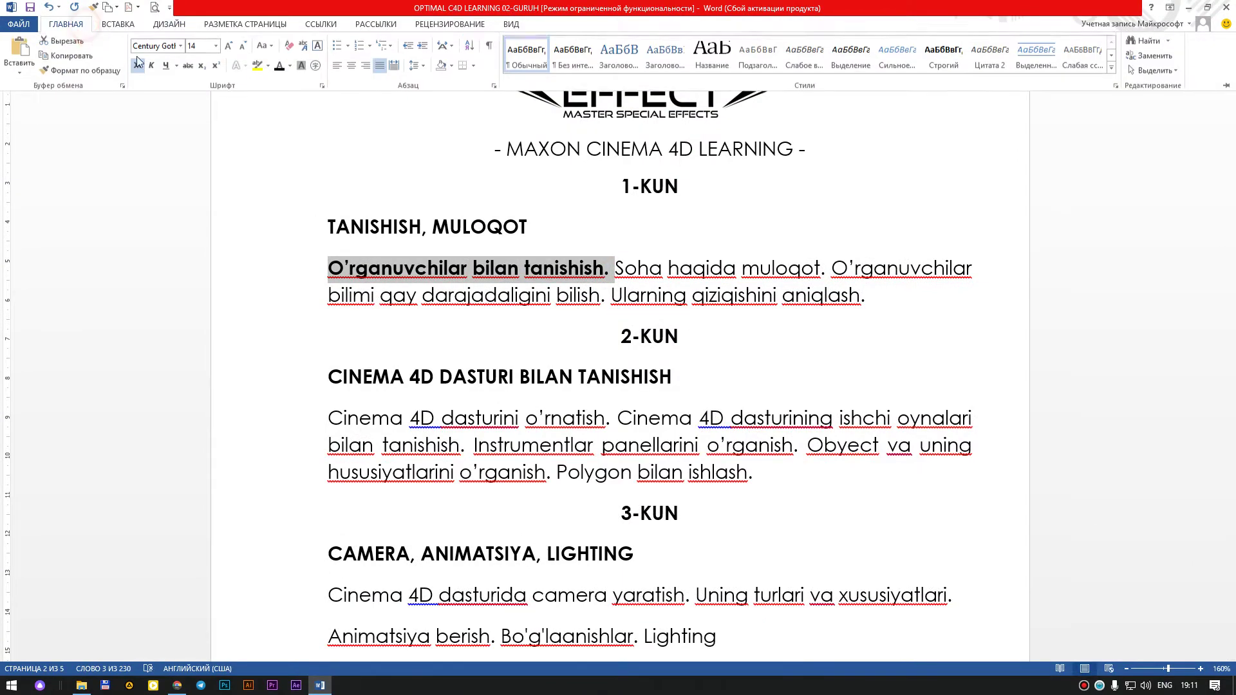
{"action": "left_click", "coordinate": [1227, 86]}
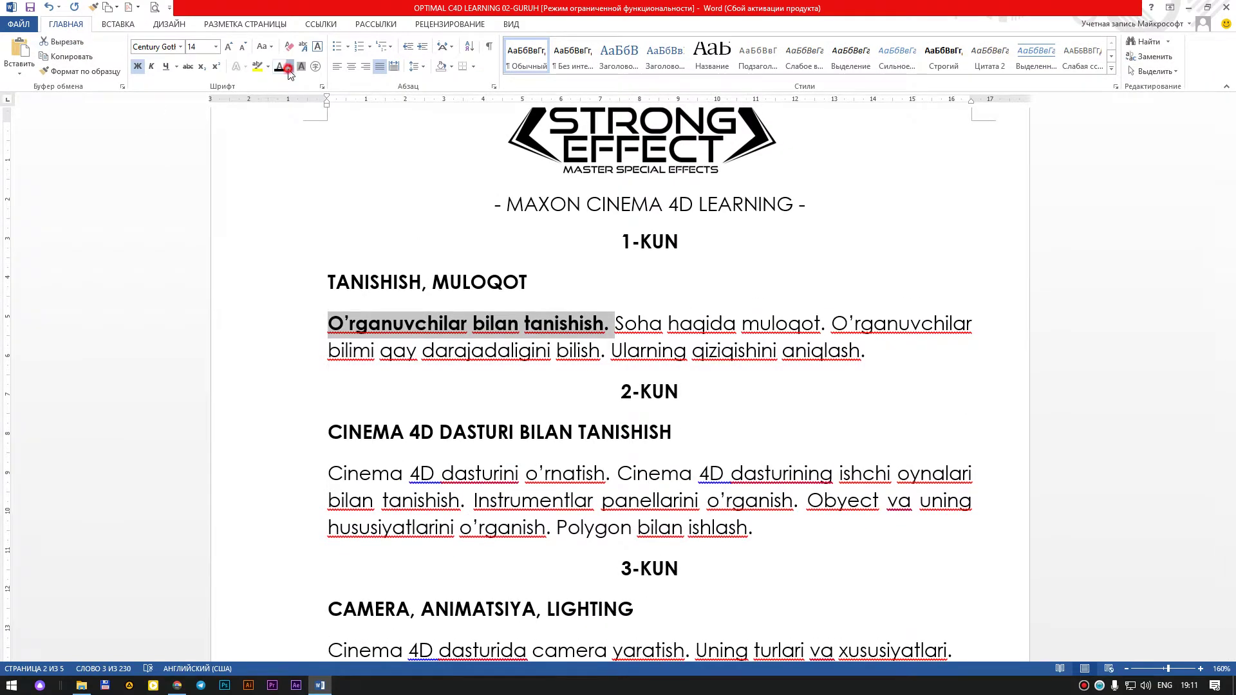
{"action": "left_click", "coordinate": [289, 67]}
{"action": "left_click", "coordinate": [333, 111]}
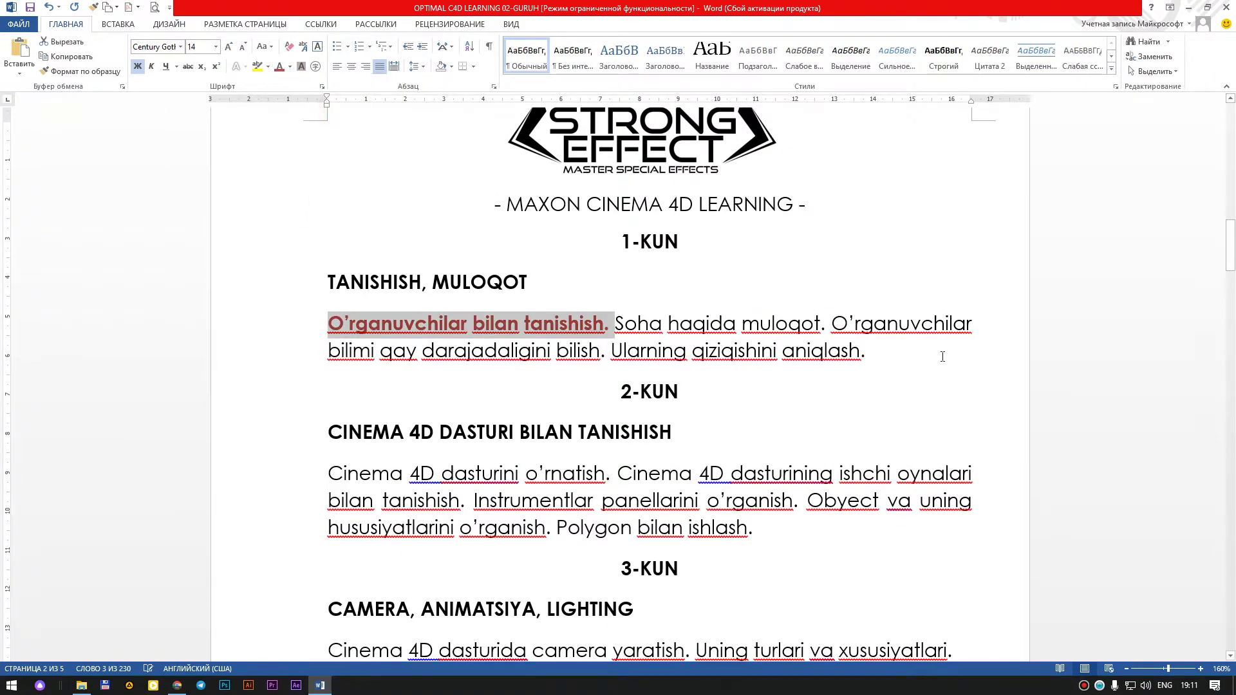
Make the paragraph's last two sentences bold dark red, then toggle bold on 'Soha haqida muloqot.'.
{"action": "left_click_drag", "start_coordinate": [924, 354], "coordinate": [736, 354]}
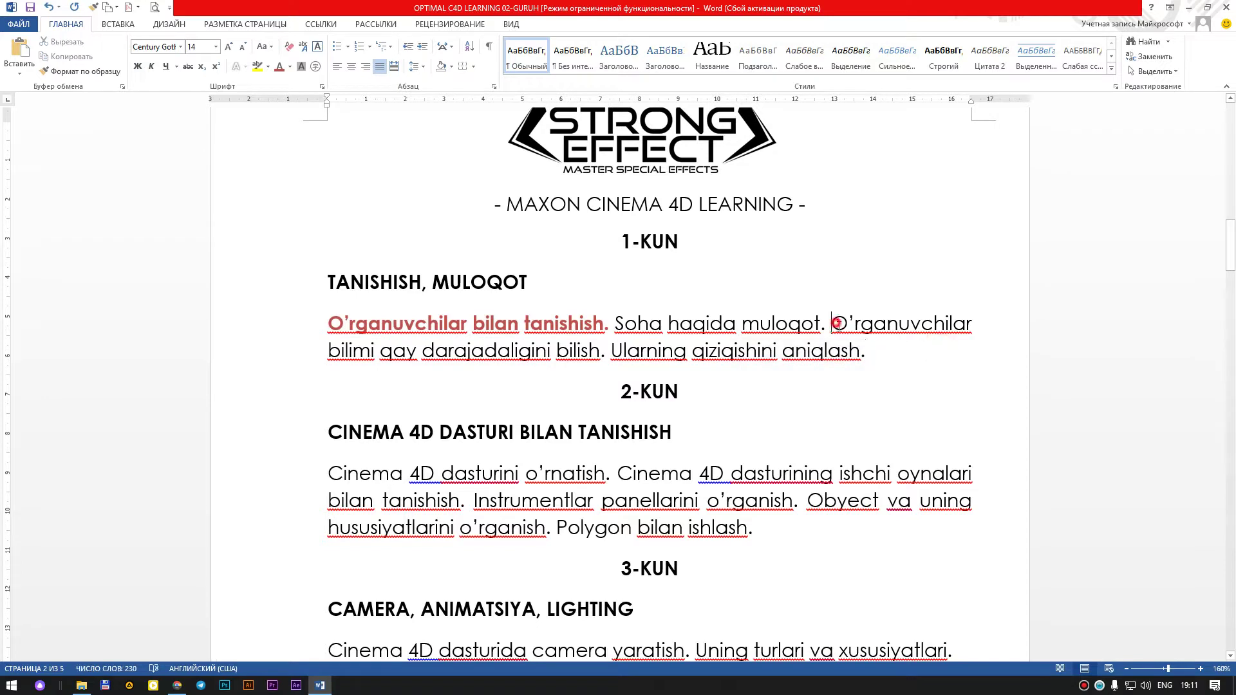
{"action": "left_click_drag", "start_coordinate": [834, 323], "coordinate": [877, 351]}
{"action": "key", "text": "ctrl+b"}
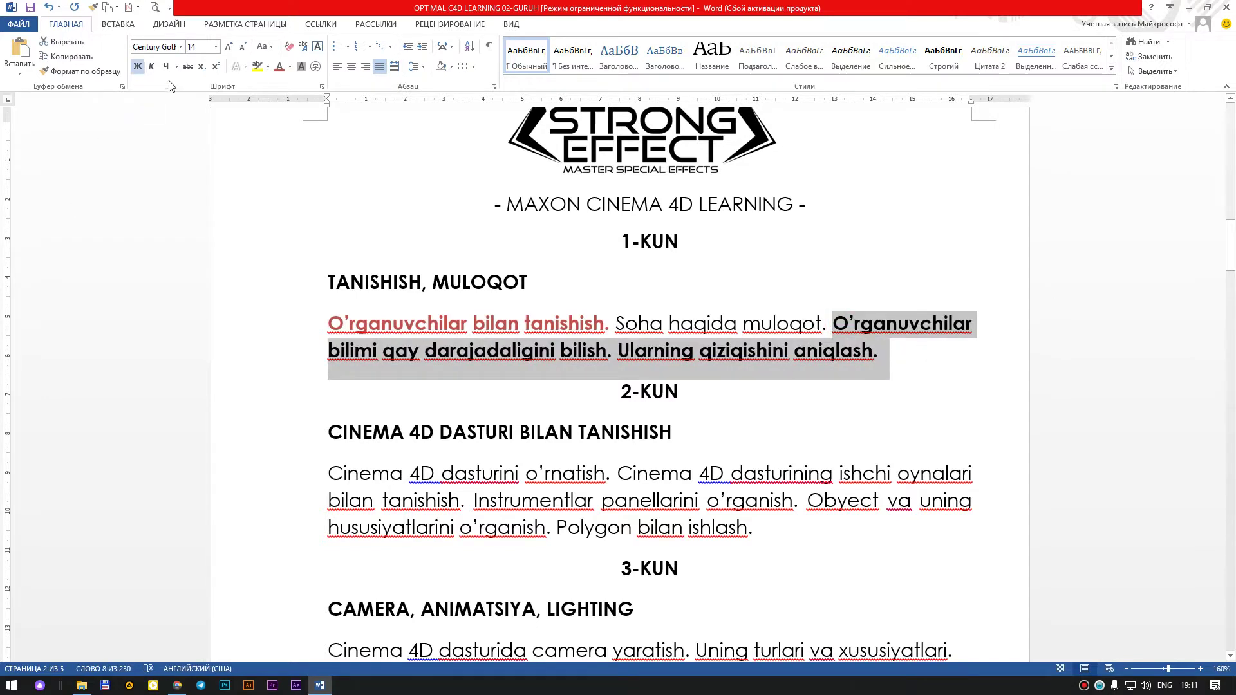
{"action": "left_click", "coordinate": [279, 67]}
{"action": "left_click", "coordinate": [894, 366]}
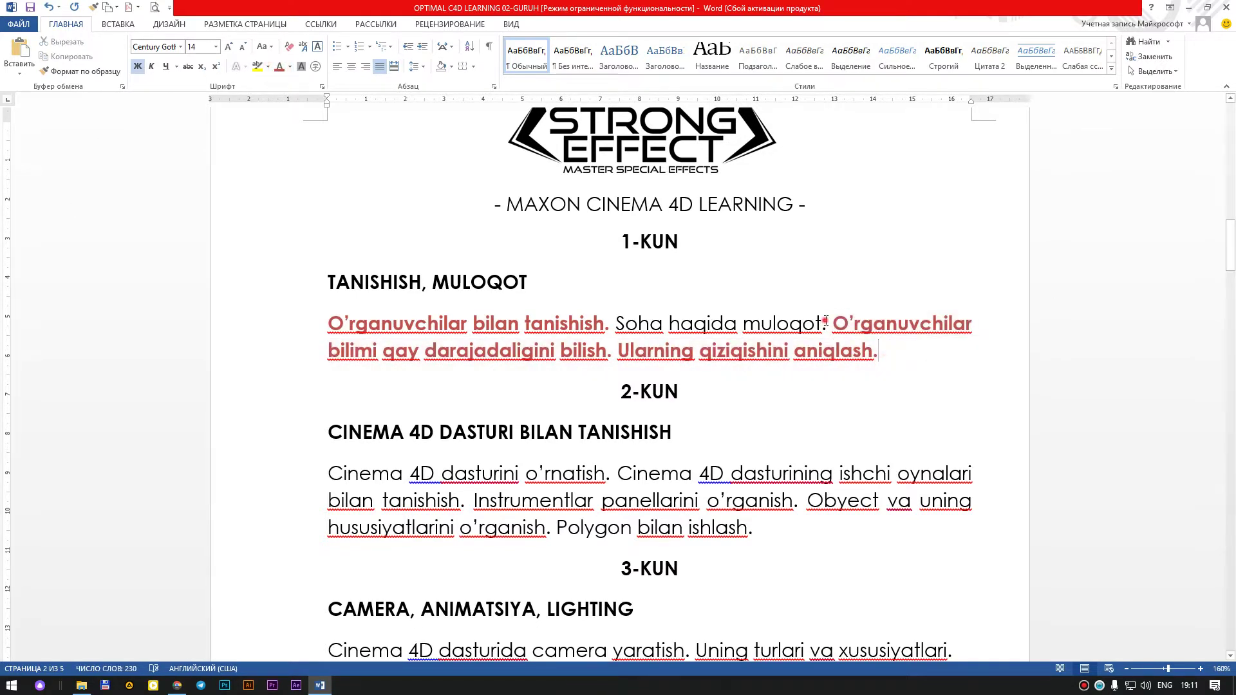
{"action": "left_click_drag", "start_coordinate": [830, 324], "coordinate": [616, 323]}
{"action": "key", "text": "ctrl+b"}
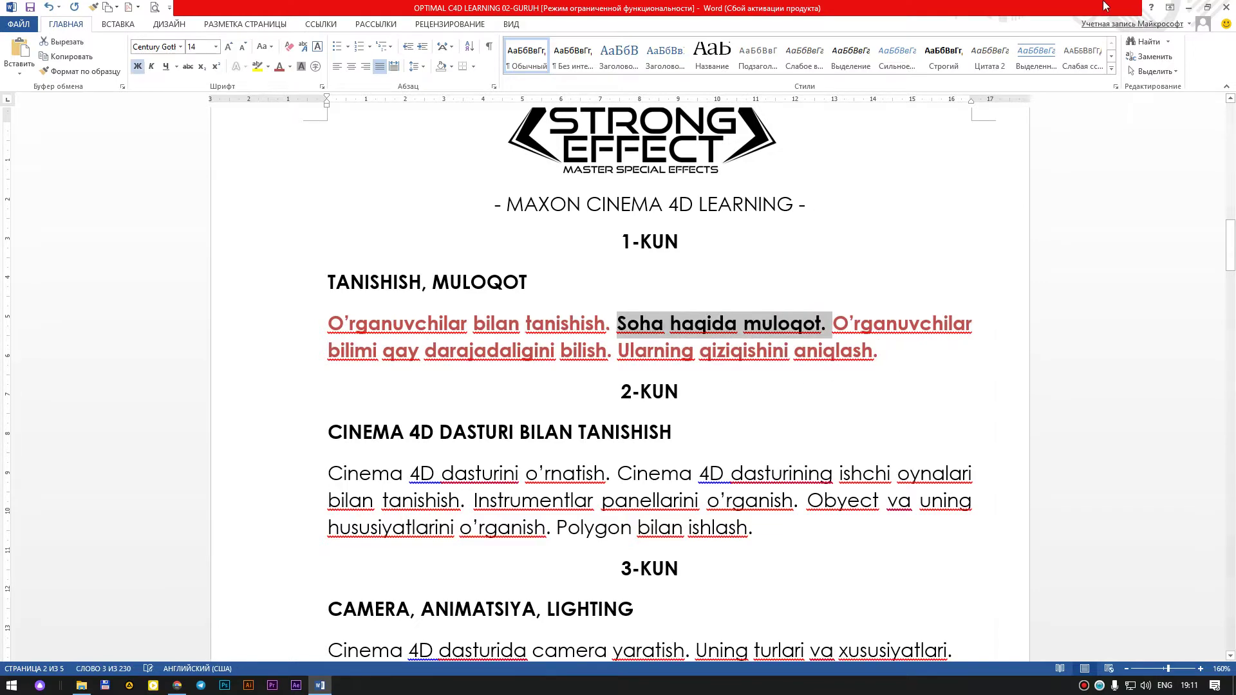
Minimise Word and open the Toolfarm article's screenshot image in a new tab.
{"action": "left_click", "coordinate": [1185, 5]}
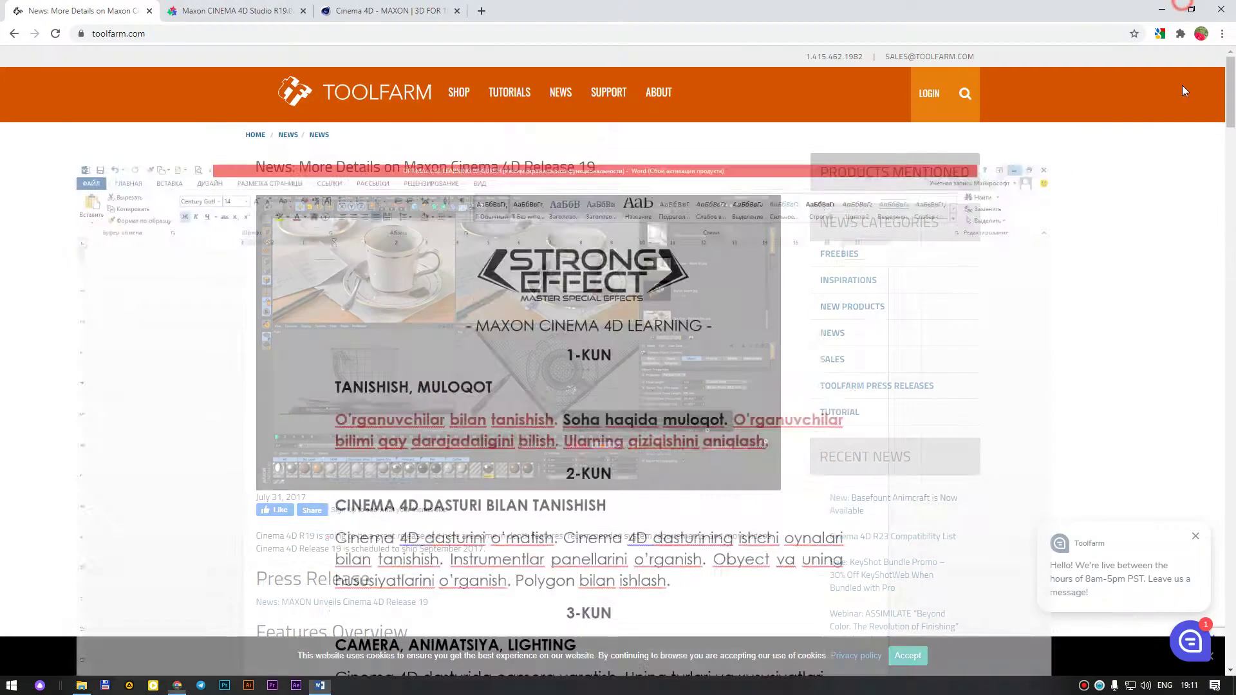
{"action": "right_click", "coordinate": [550, 390]}
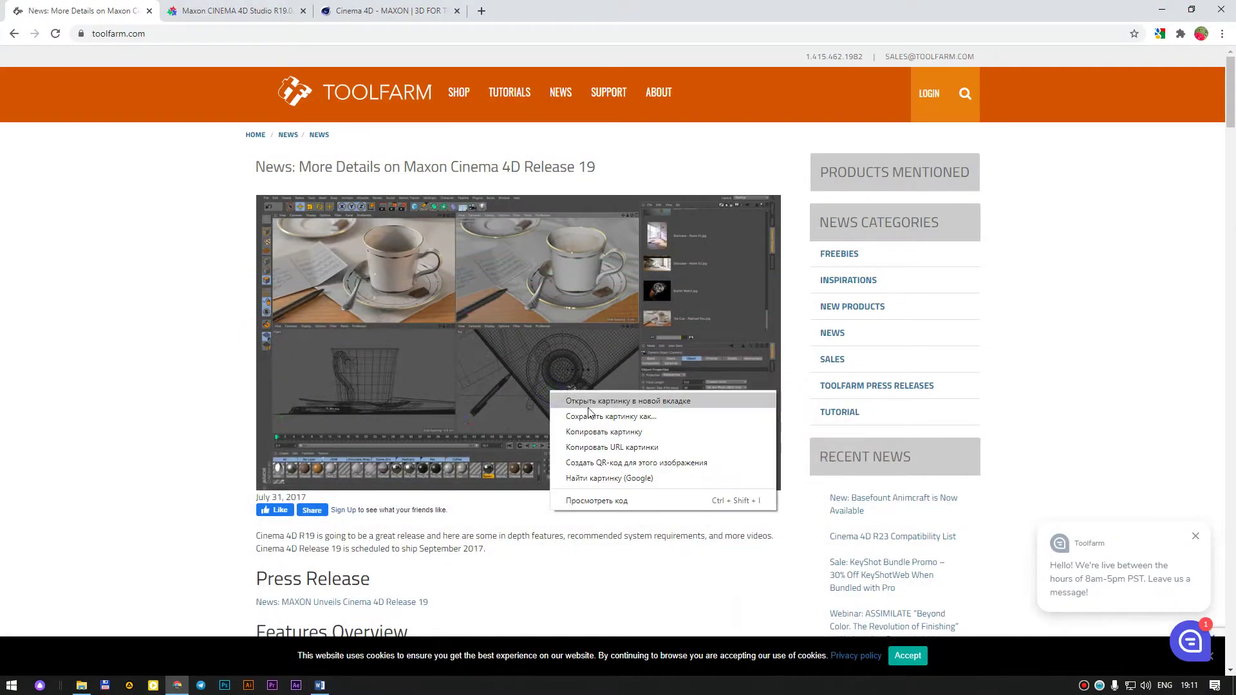
{"action": "left_click", "coordinate": [588, 406]}
{"action": "left_click", "coordinate": [219, 11]}
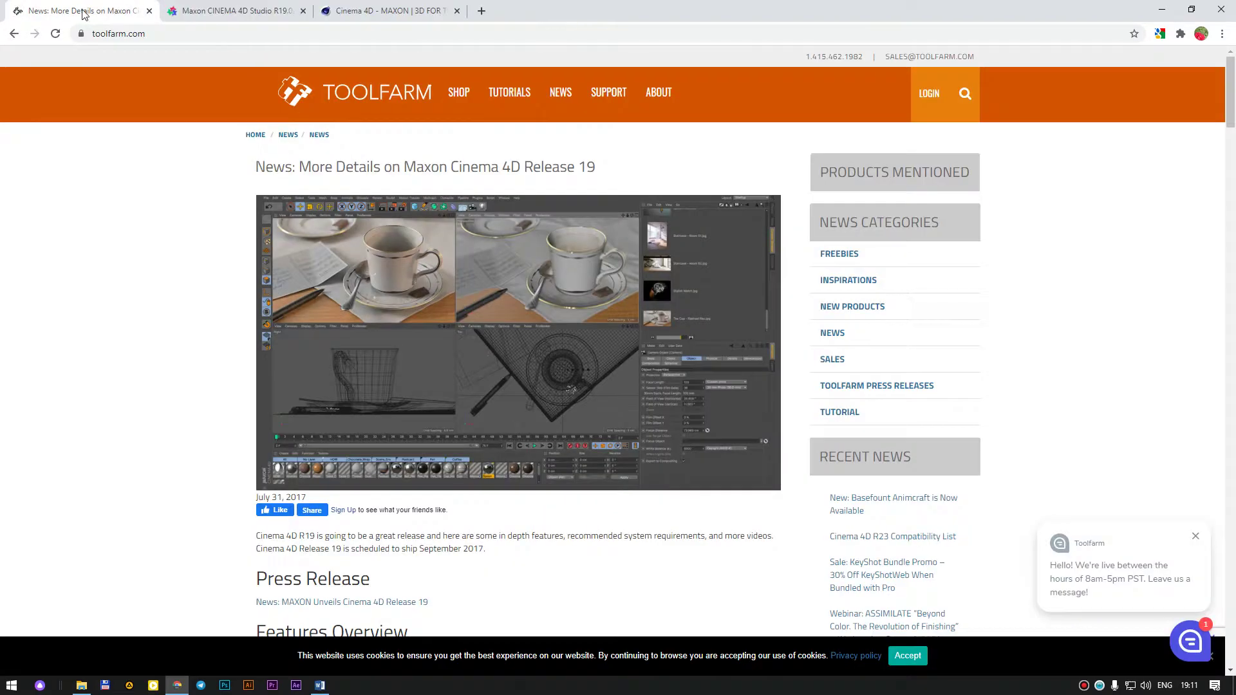
Scroll the Toolfarm R19 article down to its Videos section.
{"action": "scroll", "coordinate": [510, 408], "scroll_direction": "down", "scroll_amount": 1}
{"action": "scroll", "coordinate": [510, 408], "scroll_direction": "down", "scroll_amount": 10}
{"action": "scroll", "coordinate": [509, 408], "scroll_direction": "down", "scroll_amount": 10}
{"action": "scroll", "coordinate": [510, 408], "scroll_direction": "down", "scroll_amount": 5}
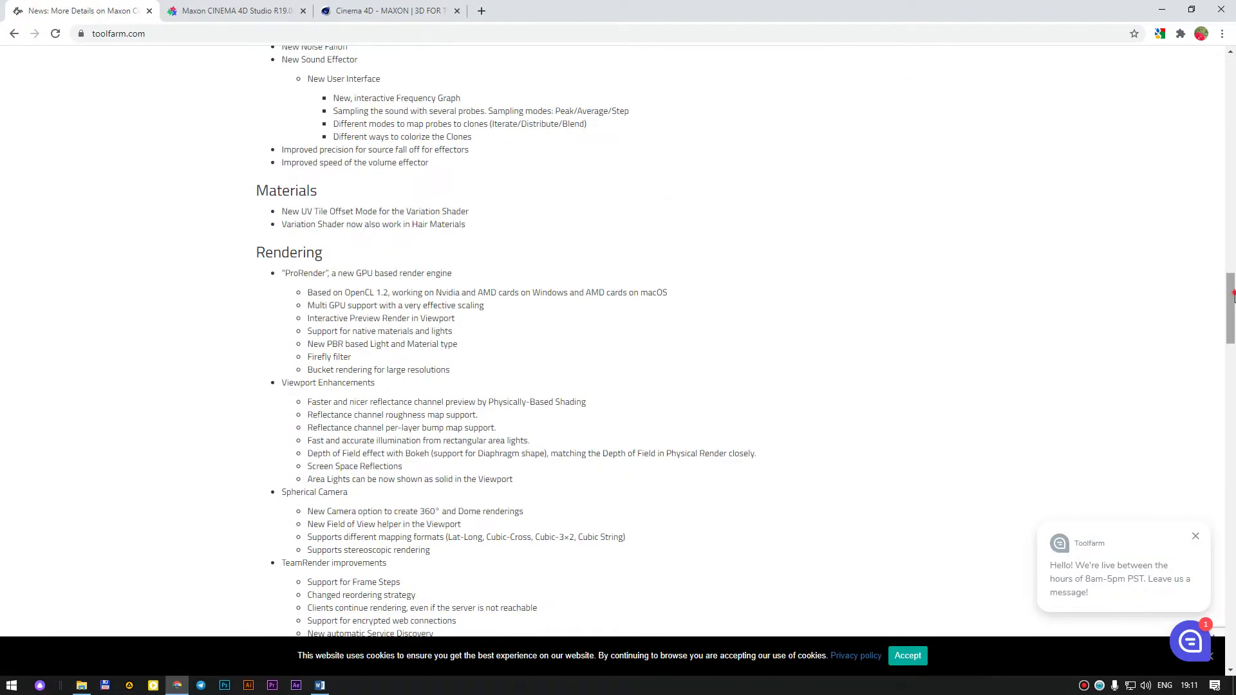
{"action": "mouse_move", "coordinate": [1233, 296]}
{"action": "left_mouse_down"}
{"action": "mouse_move", "coordinate": [1232, 589]}
{"action": "mouse_move", "coordinate": [1233, 509]}
{"action": "mouse_move", "coordinate": [1232, 522]}
{"action": "left_mouse_up"}
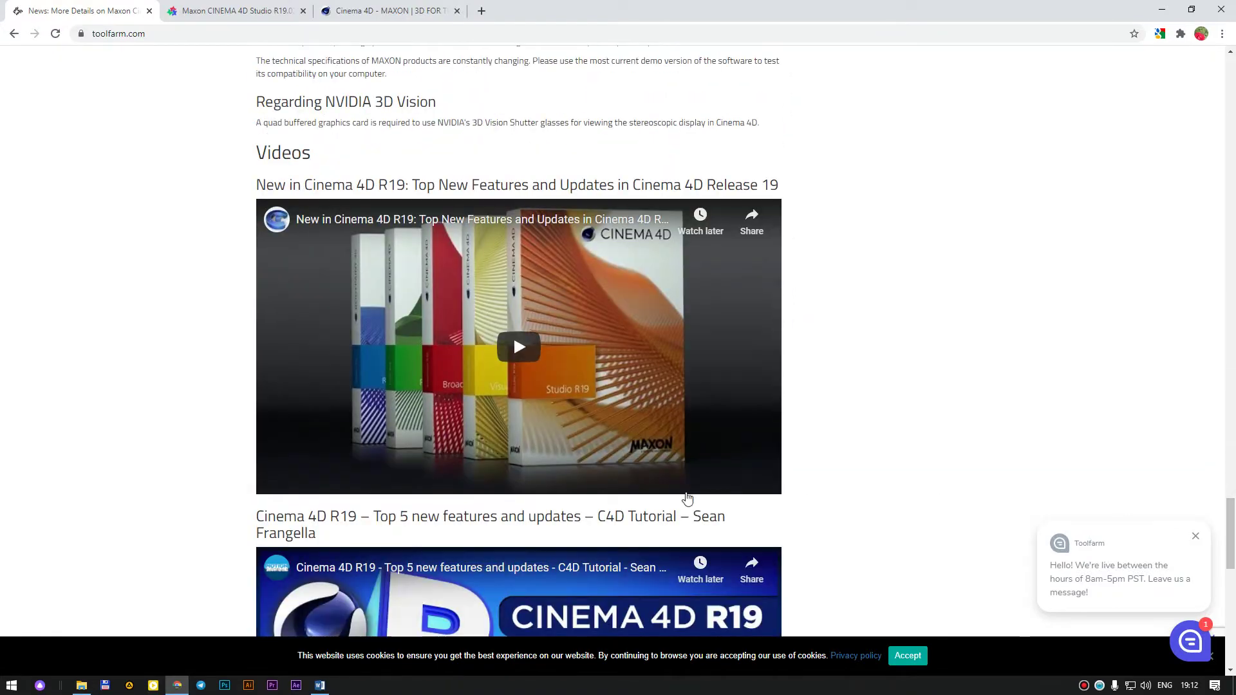
Play the 'New in Cinema 4D R19' video and route its sound to the S2-TEK TV.
{"action": "left_click", "coordinate": [521, 348]}
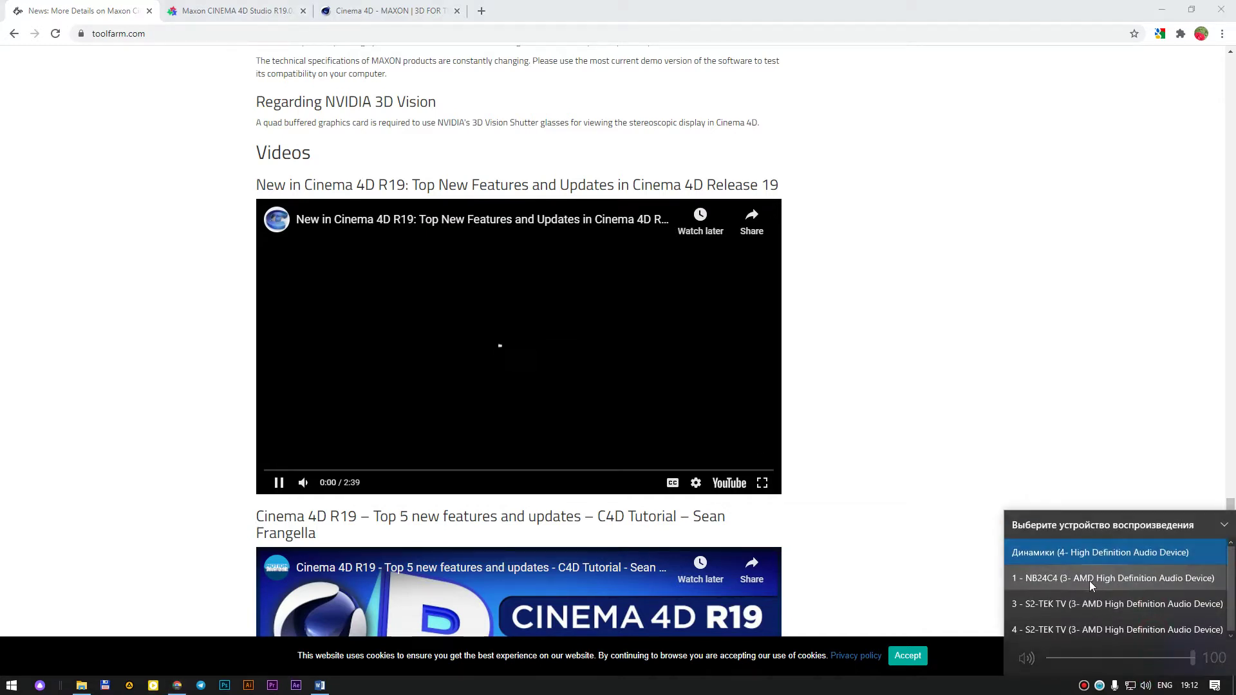
{"action": "left_click", "coordinate": [1084, 585]}
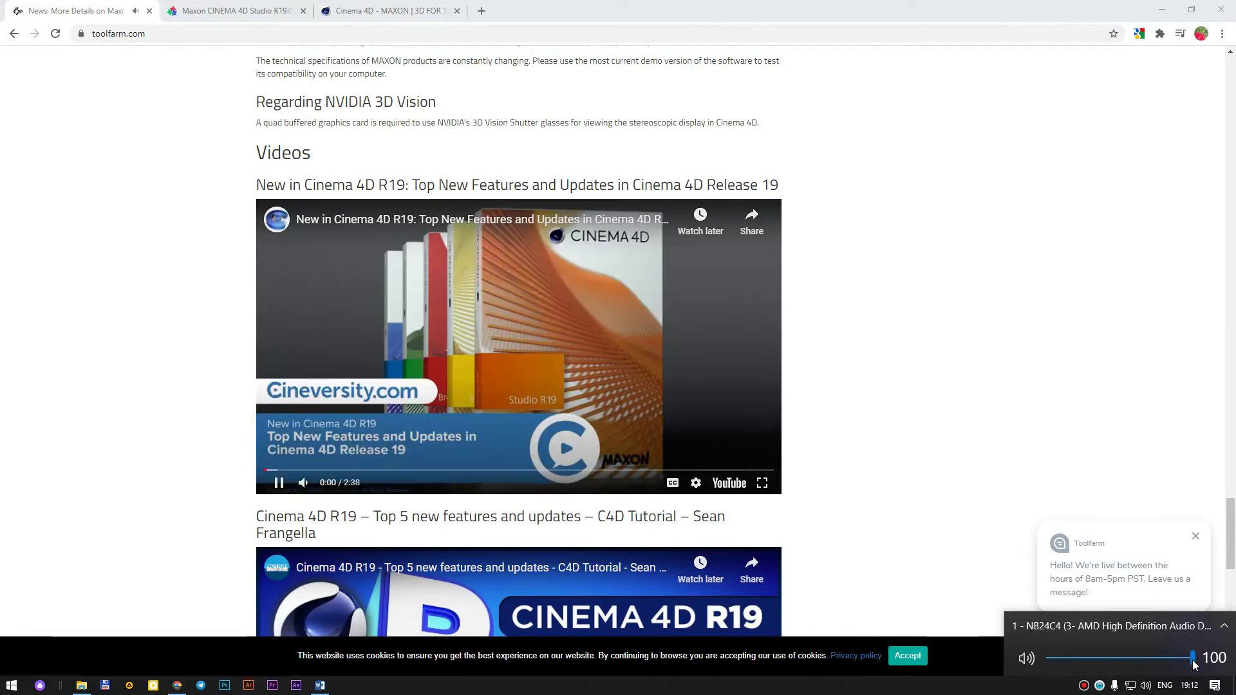
{"action": "left_click", "coordinate": [1136, 635]}
{"action": "left_click", "coordinate": [1093, 615]}
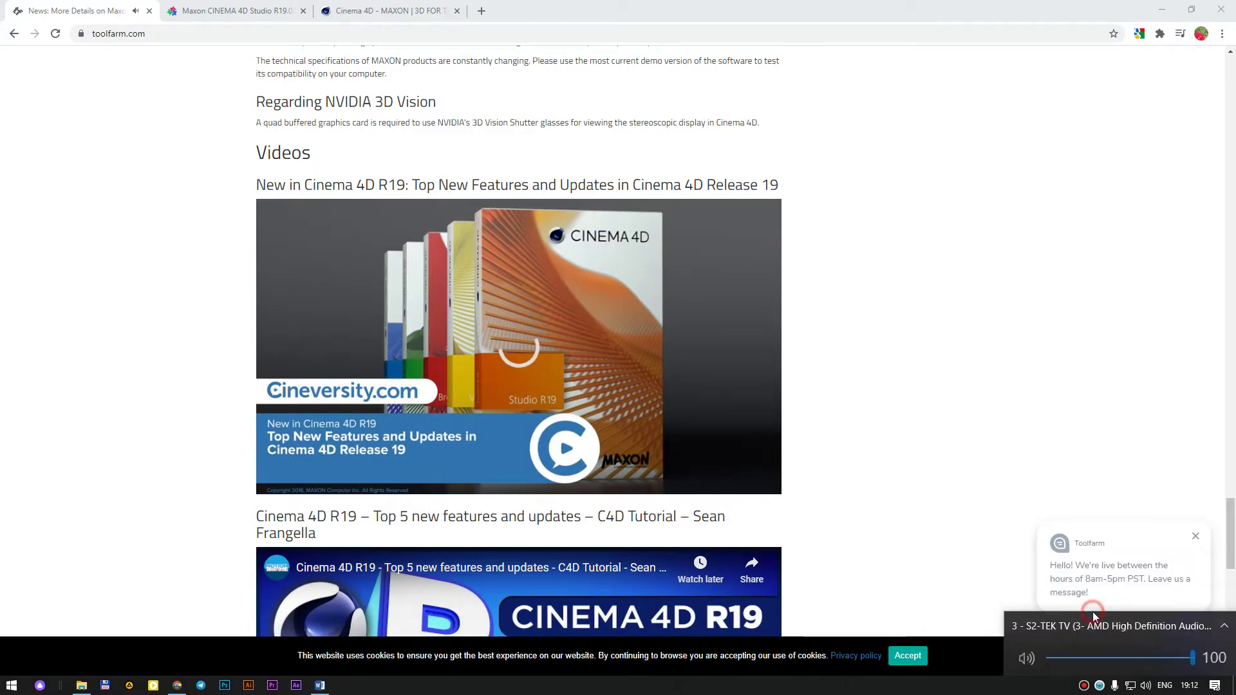
{"action": "left_click", "coordinate": [1195, 656]}
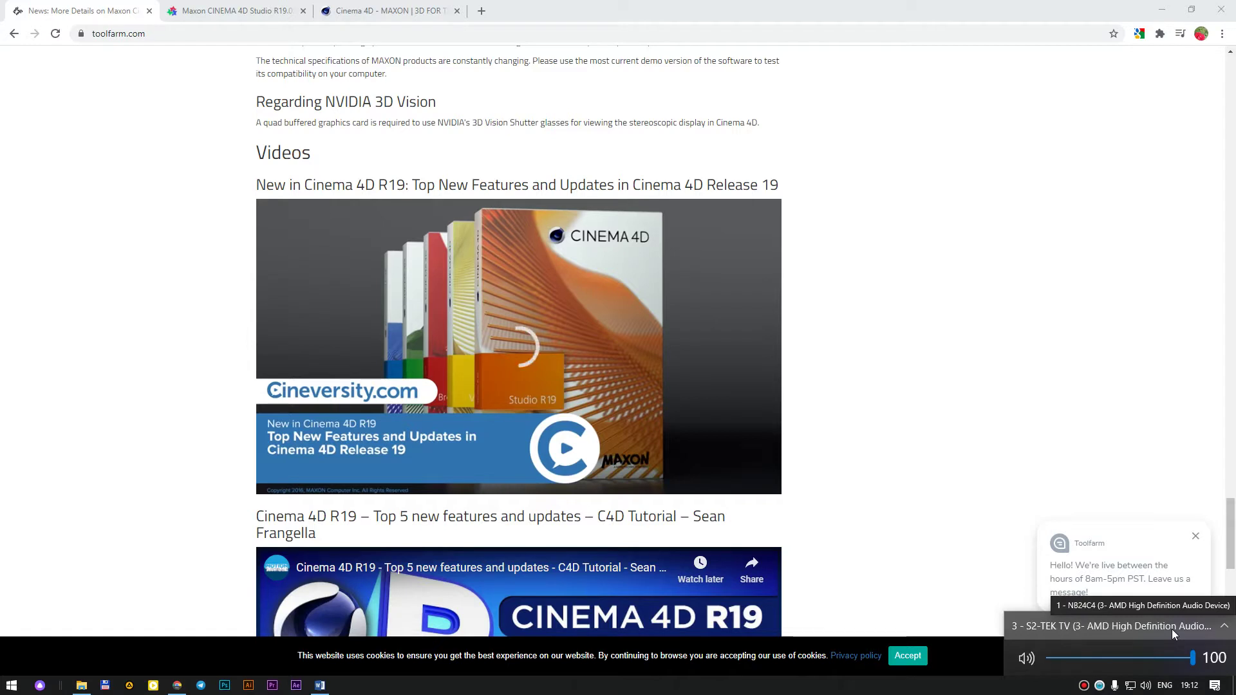
{"action": "left_click", "coordinate": [1192, 664]}
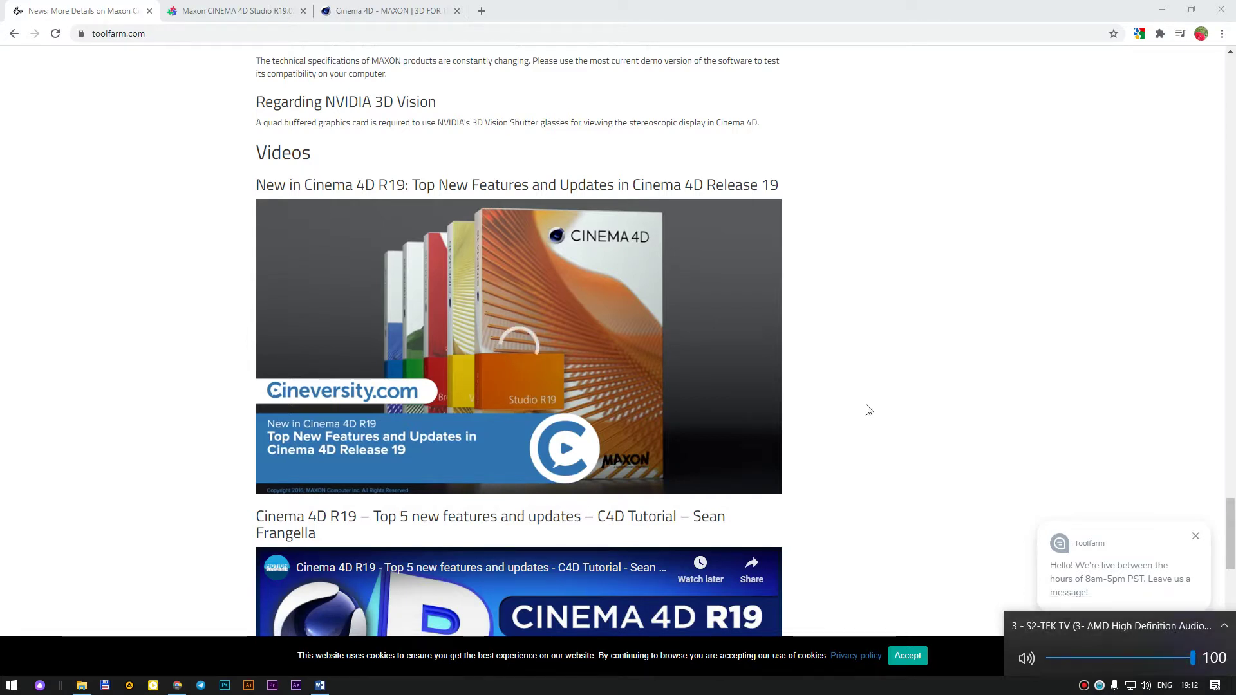
{"action": "left_click", "coordinate": [933, 356]}
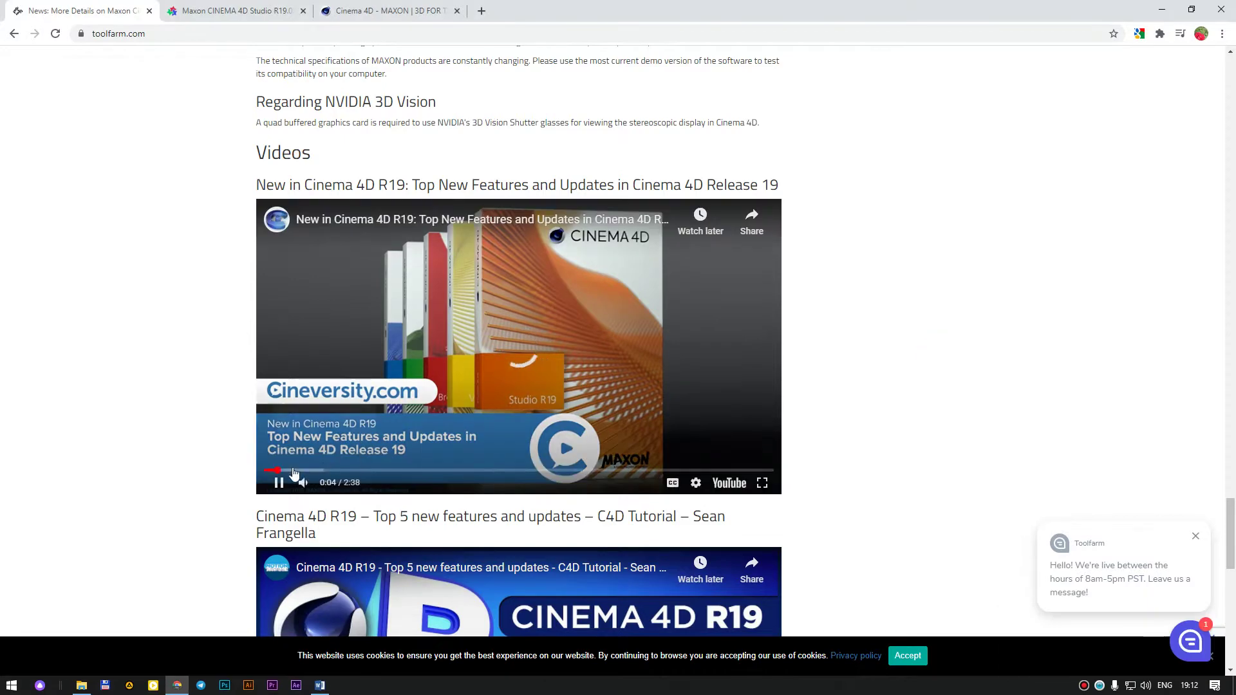
Scroll further down the article and start the next Cinema 4D R19 video.
{"action": "scroll", "coordinate": [294, 473], "scroll_direction": "down", "scroll_amount": 1}
{"action": "scroll", "coordinate": [298, 283], "scroll_direction": "down", "scroll_amount": 2}
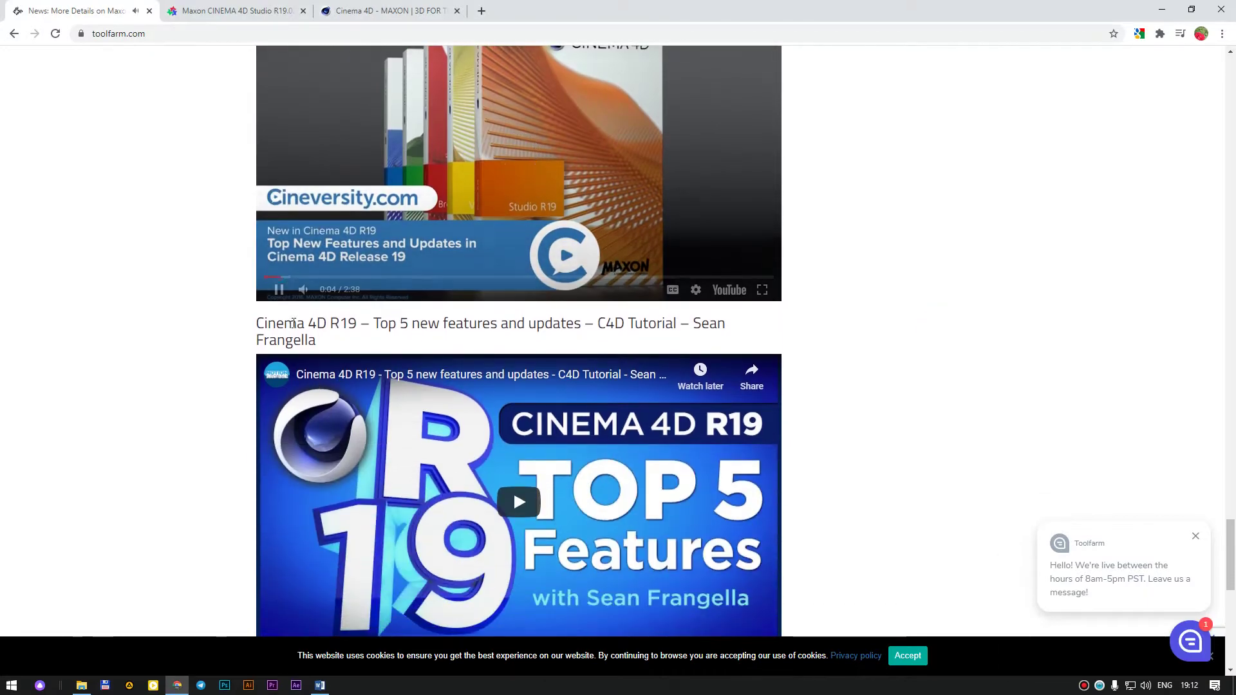
{"action": "scroll", "coordinate": [344, 520], "scroll_direction": "up", "scroll_amount": 4}
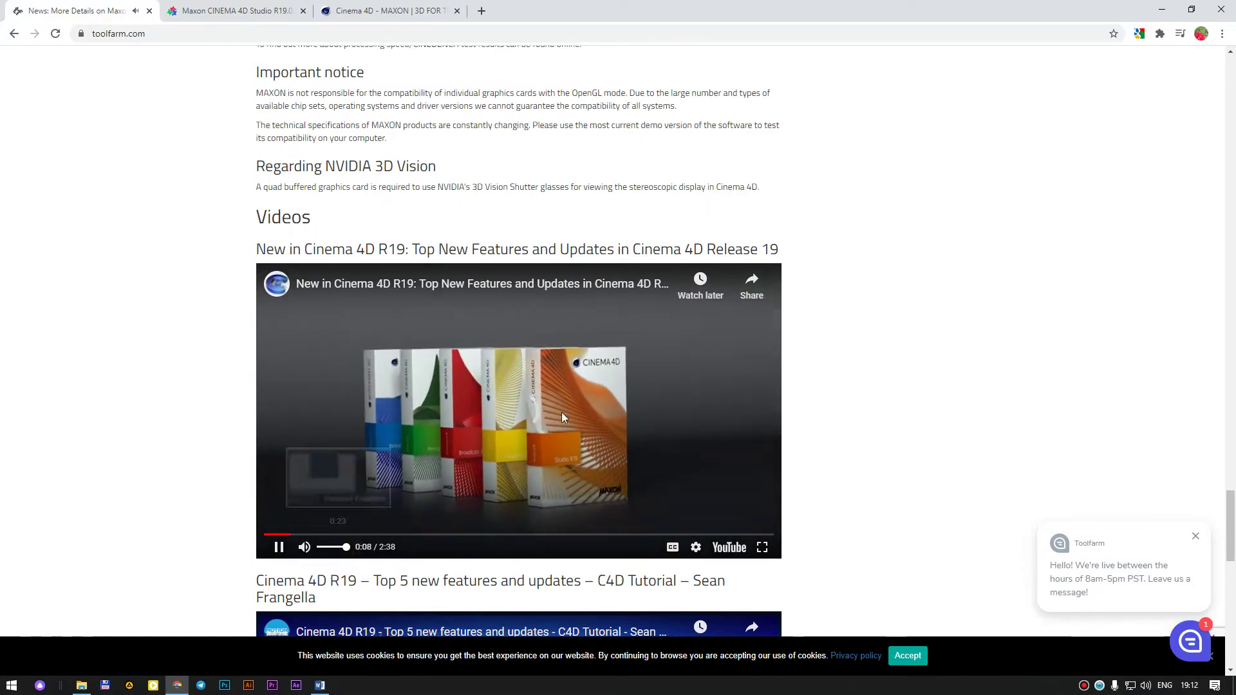
{"action": "scroll", "coordinate": [695, 410], "scroll_direction": "down", "scroll_amount": 4}
{"action": "scroll", "coordinate": [524, 330], "scroll_direction": "down", "scroll_amount": 4}
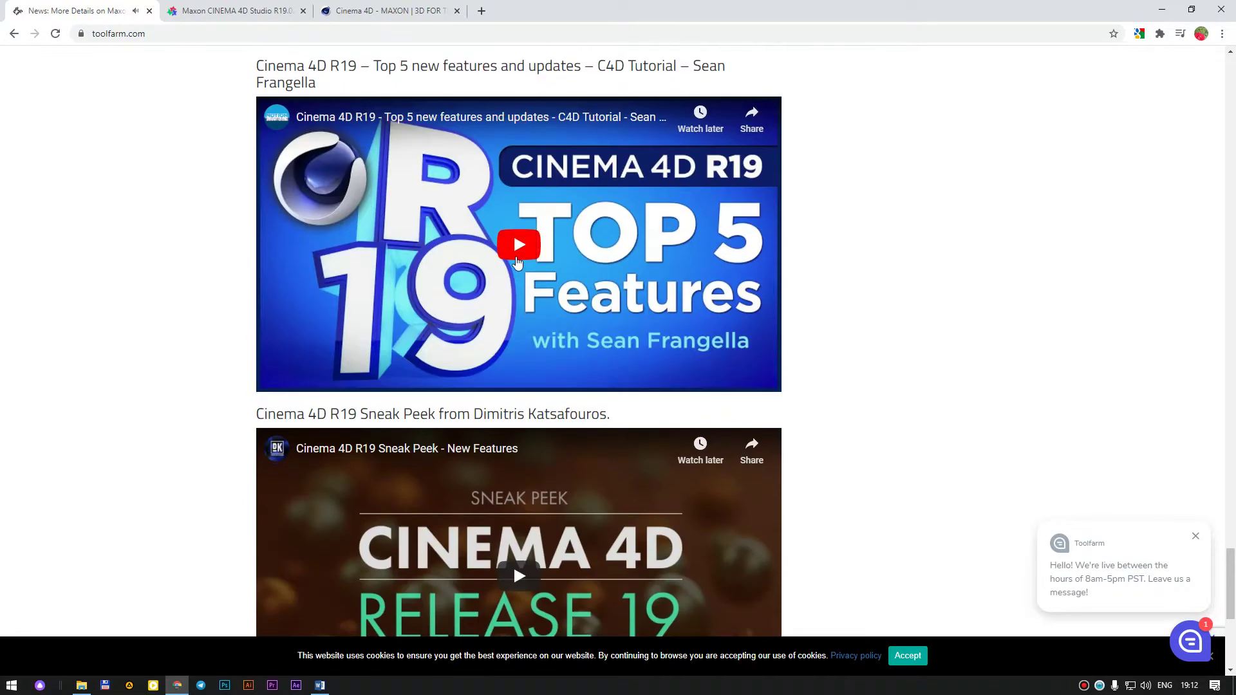
{"action": "scroll", "coordinate": [835, 344], "scroll_direction": "down", "scroll_amount": 4}
{"action": "left_click", "coordinate": [557, 320]}
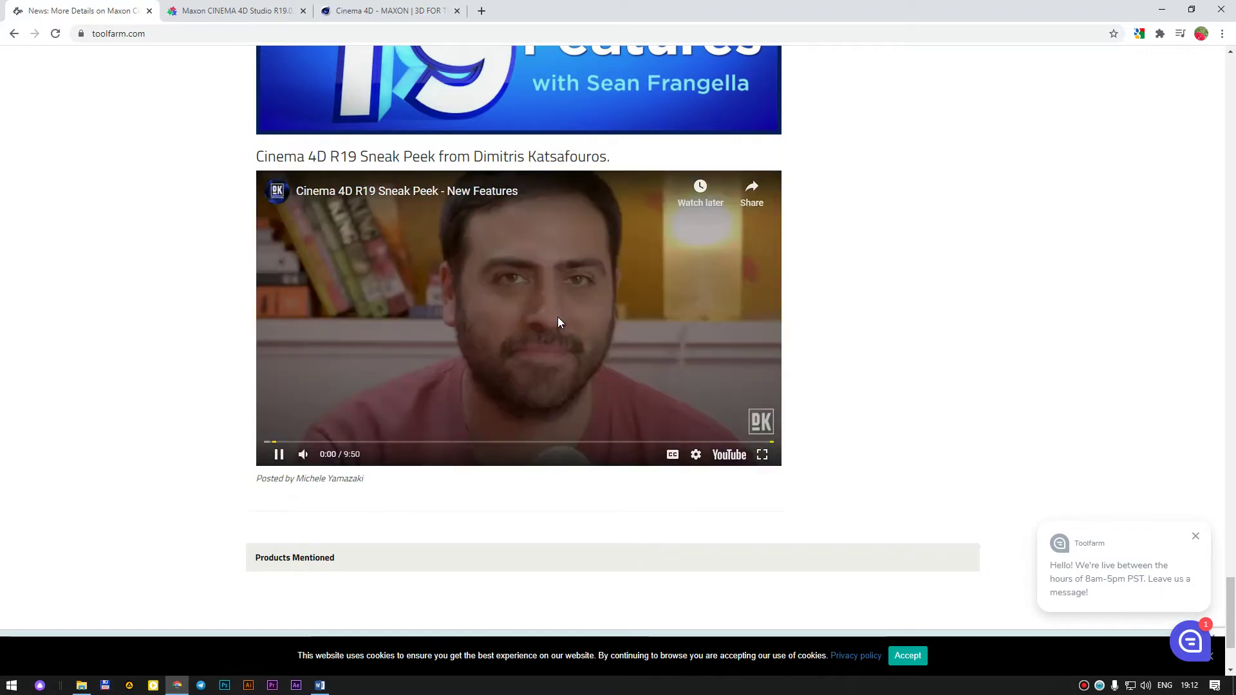
Play the Top 5 features video, pause and resume it, then close the Toolfarm tab.
{"action": "scroll", "coordinate": [538, 331], "scroll_direction": "up", "scroll_amount": 4}
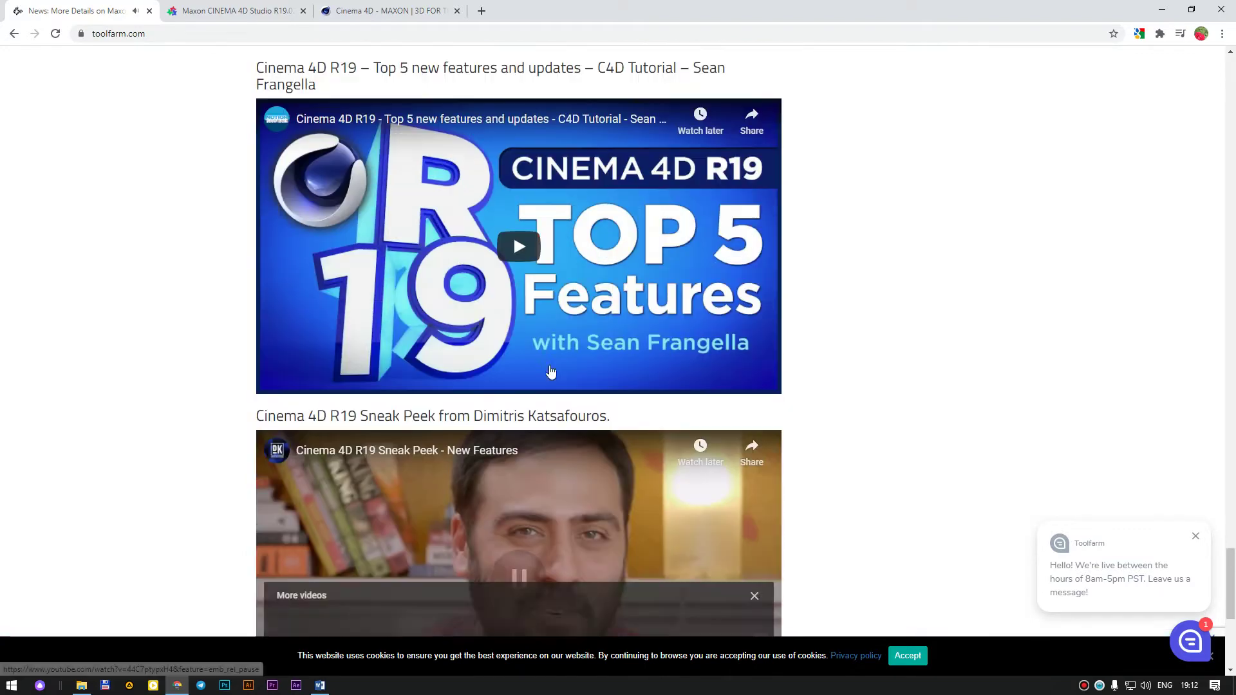
{"action": "scroll", "coordinate": [539, 331], "scroll_direction": "up", "scroll_amount": 1}
{"action": "left_click", "coordinate": [582, 385]}
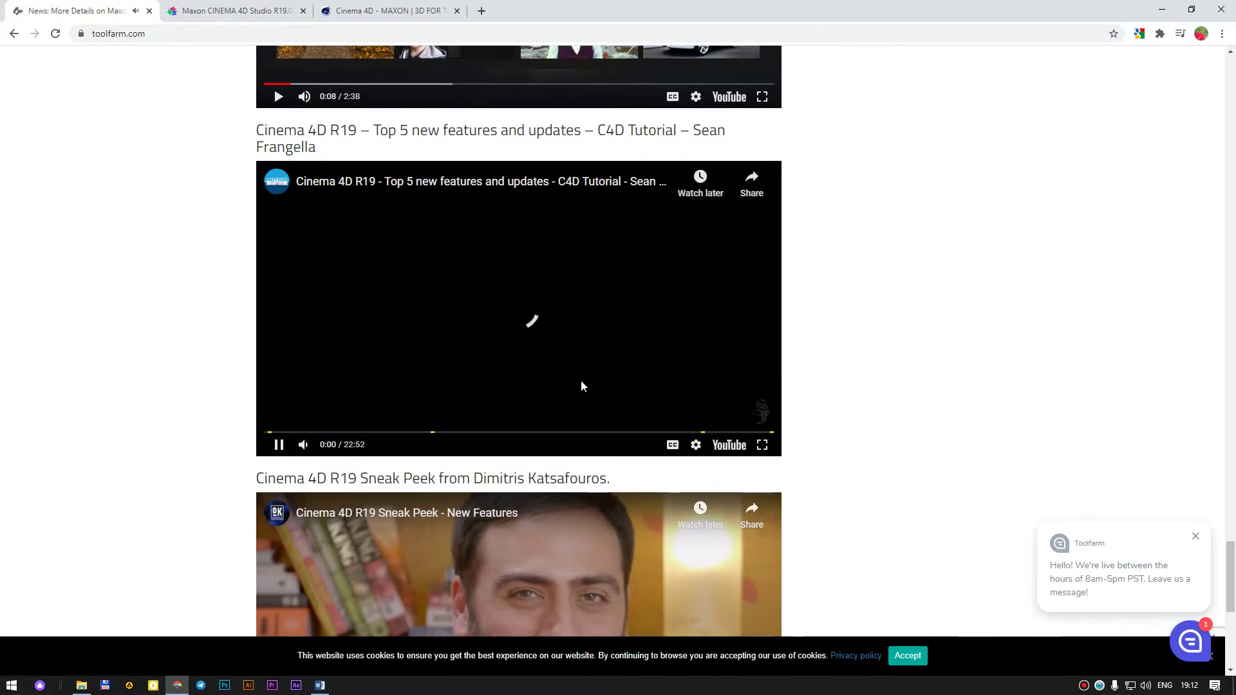
{"action": "scroll", "coordinate": [581, 385], "scroll_direction": "up", "scroll_amount": 6}
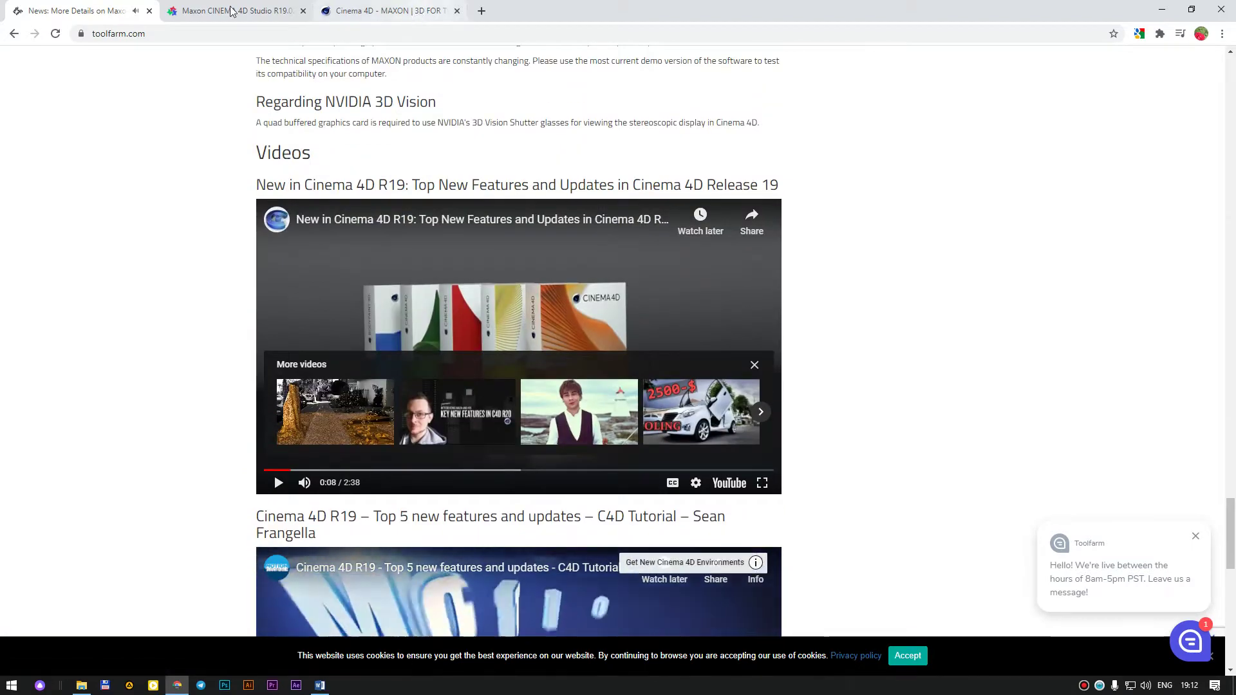
{"action": "scroll", "coordinate": [992, 319], "scroll_direction": "down", "scroll_amount": 5}
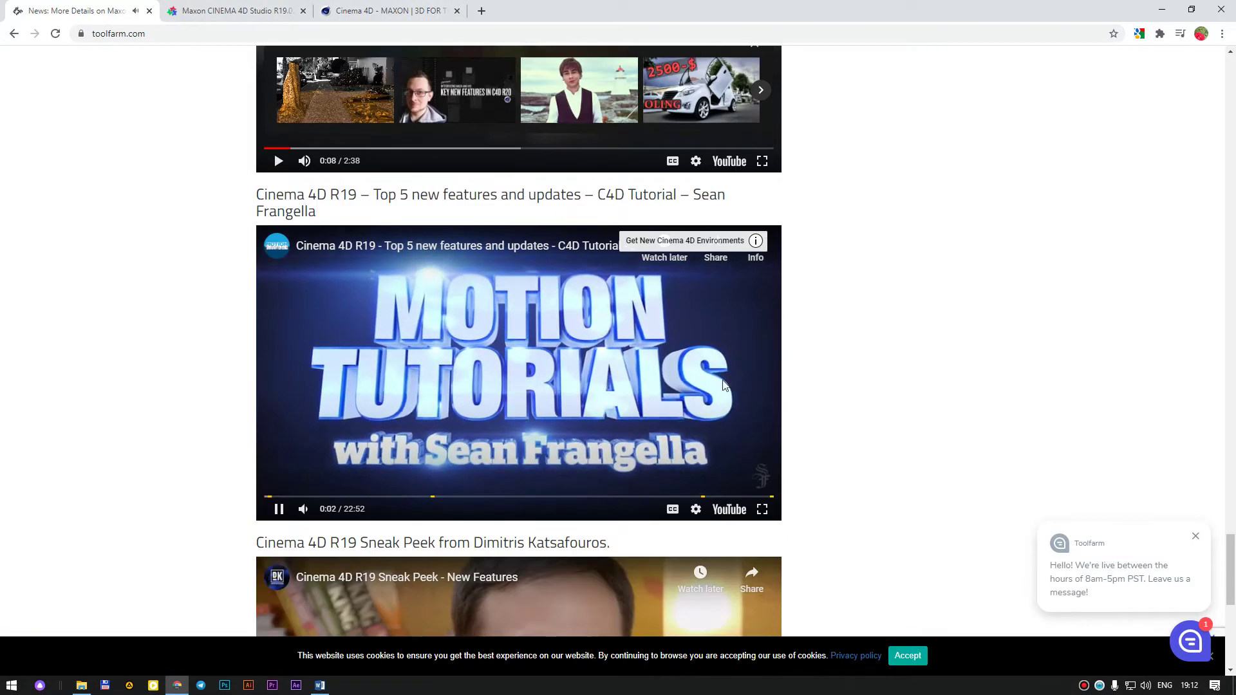
{"action": "left_click", "coordinate": [635, 405]}
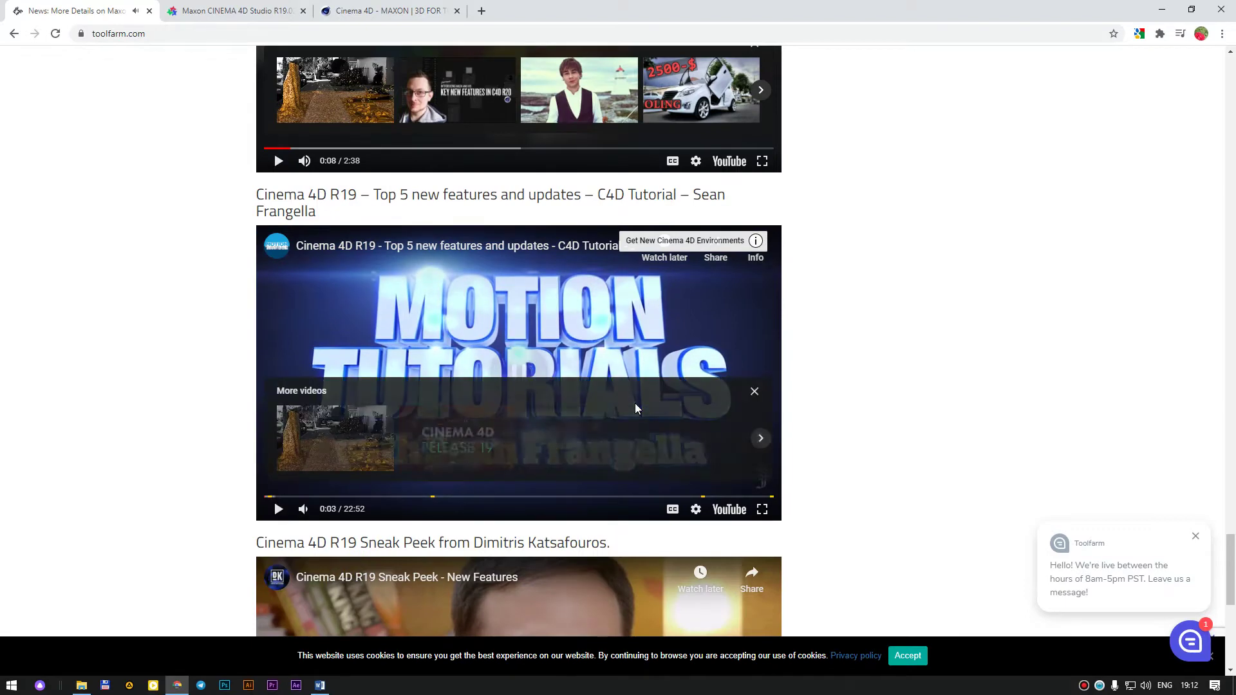
{"action": "left_click", "coordinate": [559, 345]}
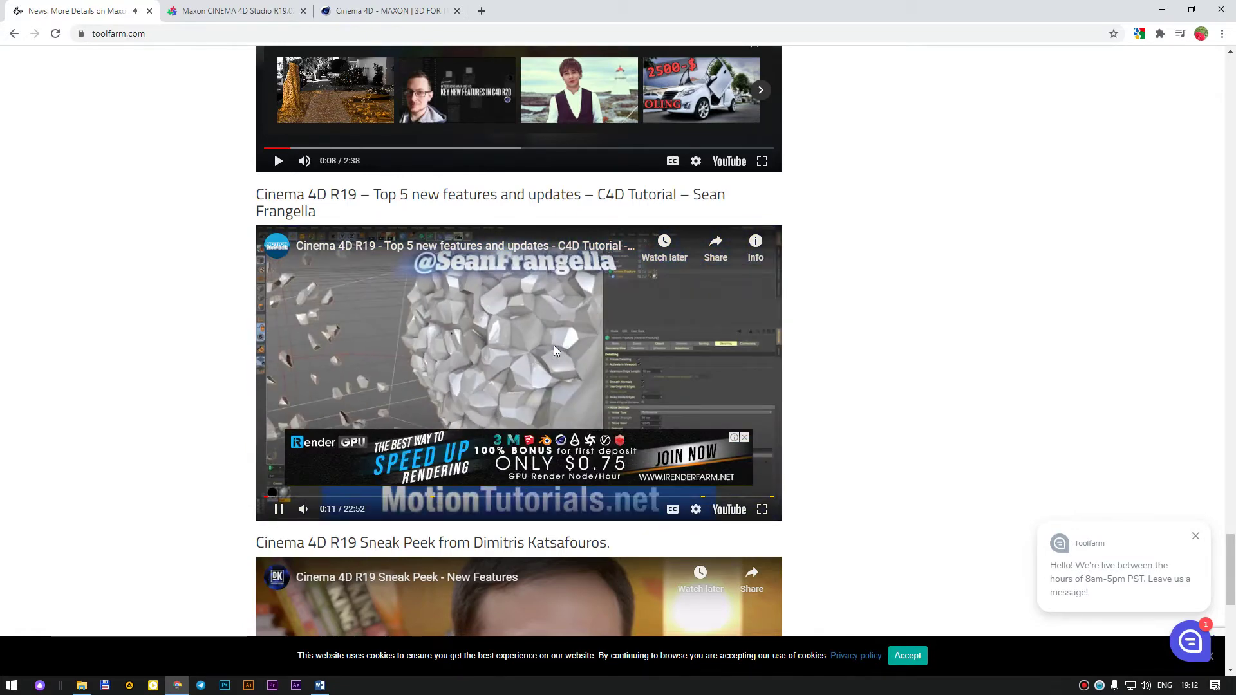
{"action": "middle_click", "coordinate": [126, 14]}
Search Google for 'cinema 4d showreel' and open Maxon's Cinema 4D Demo Reel 2019 on YouTube.
{"action": "left_click", "coordinate": [325, 11]}
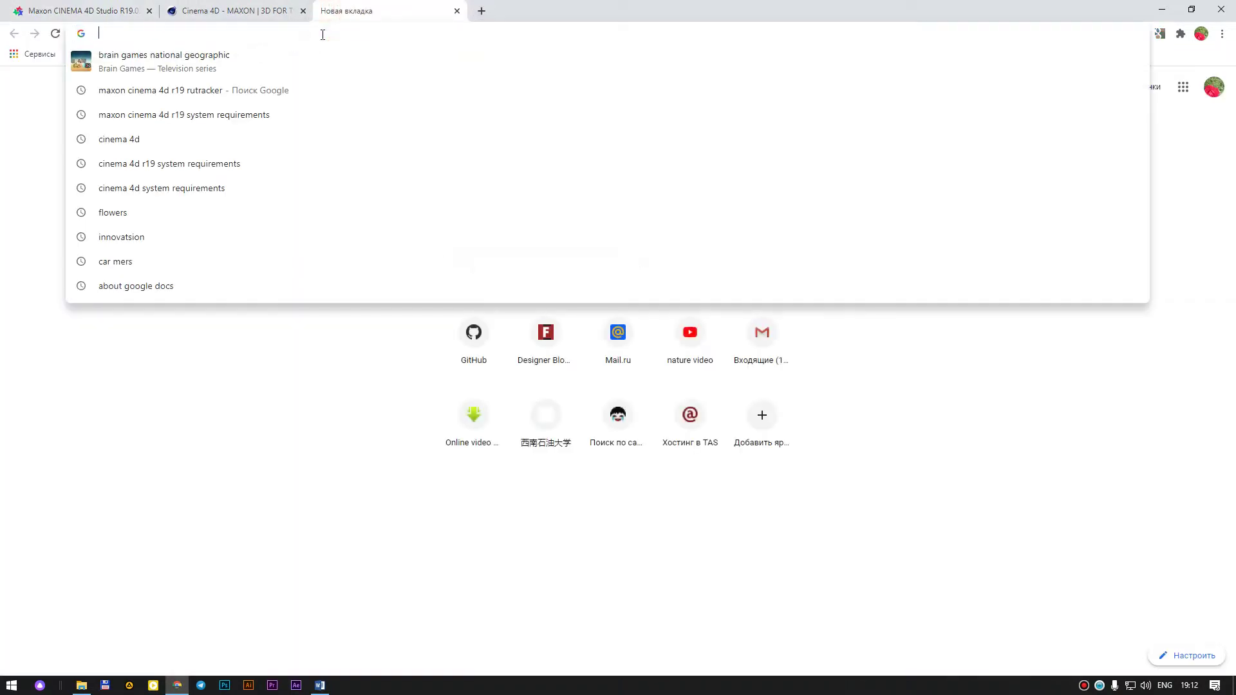
{"action": "type", "text": "cine"}
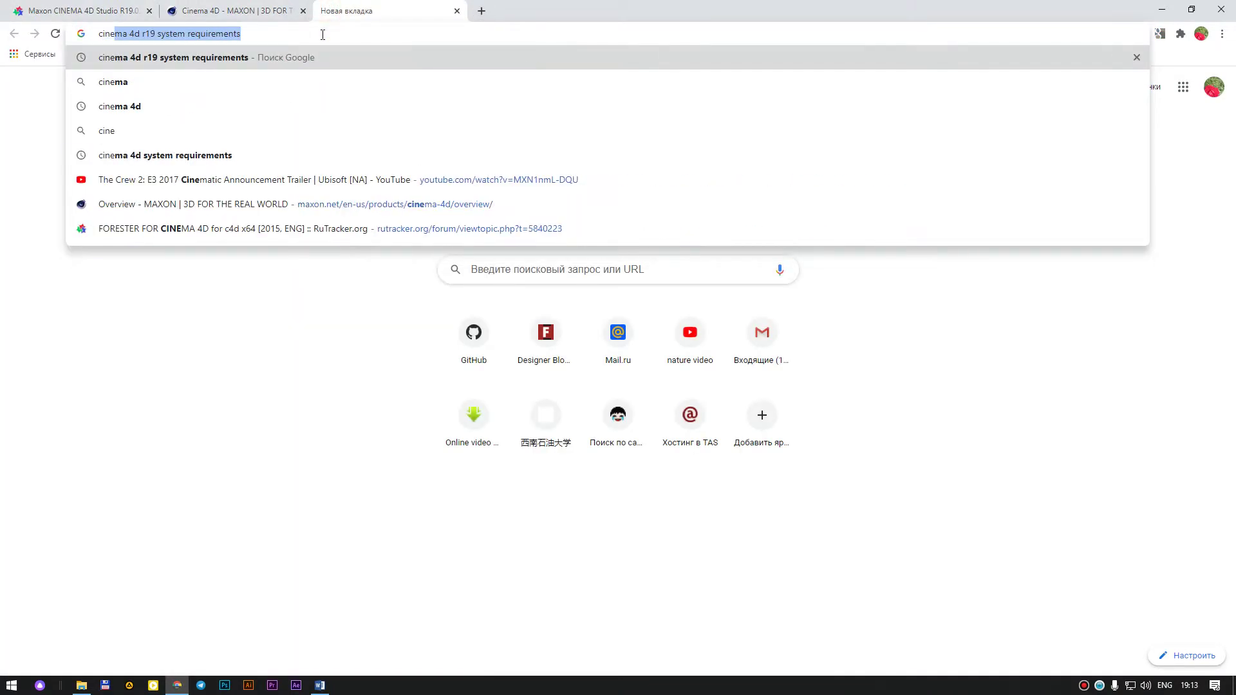
{"action": "type", "text": "ma 4d sho"}
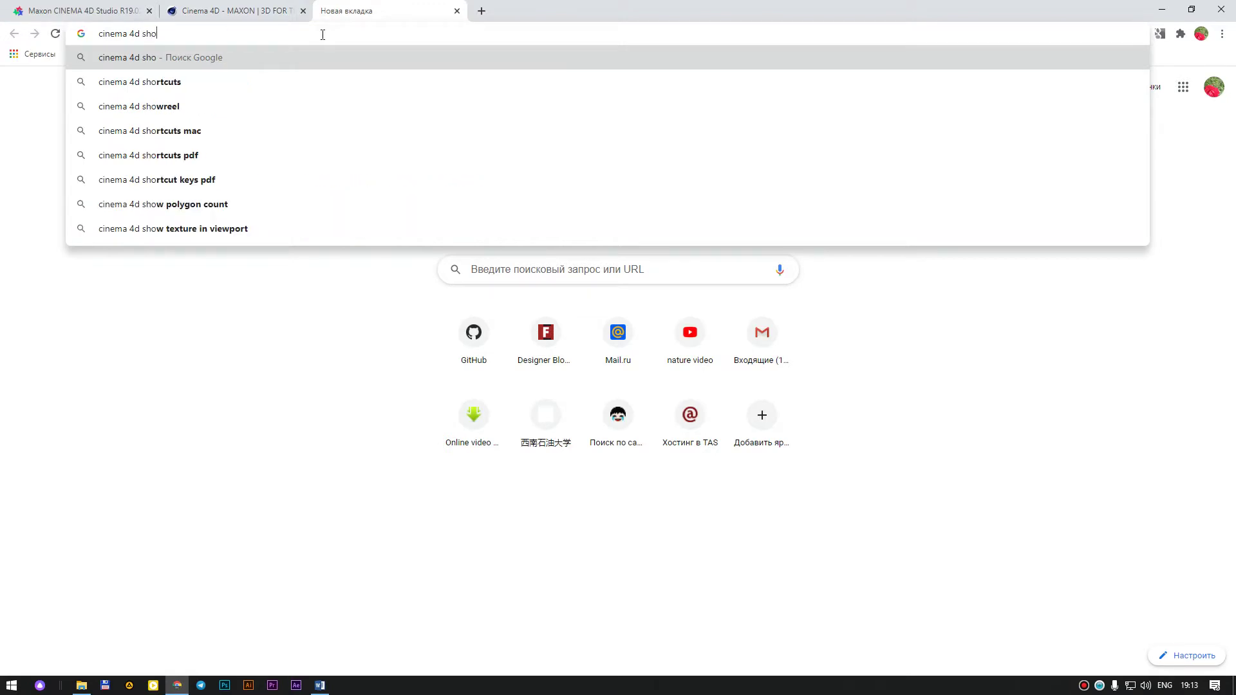
{"action": "key", "text": "Down"}
{"action": "key", "text": "Down"}
{"action": "key", "text": "Return"}
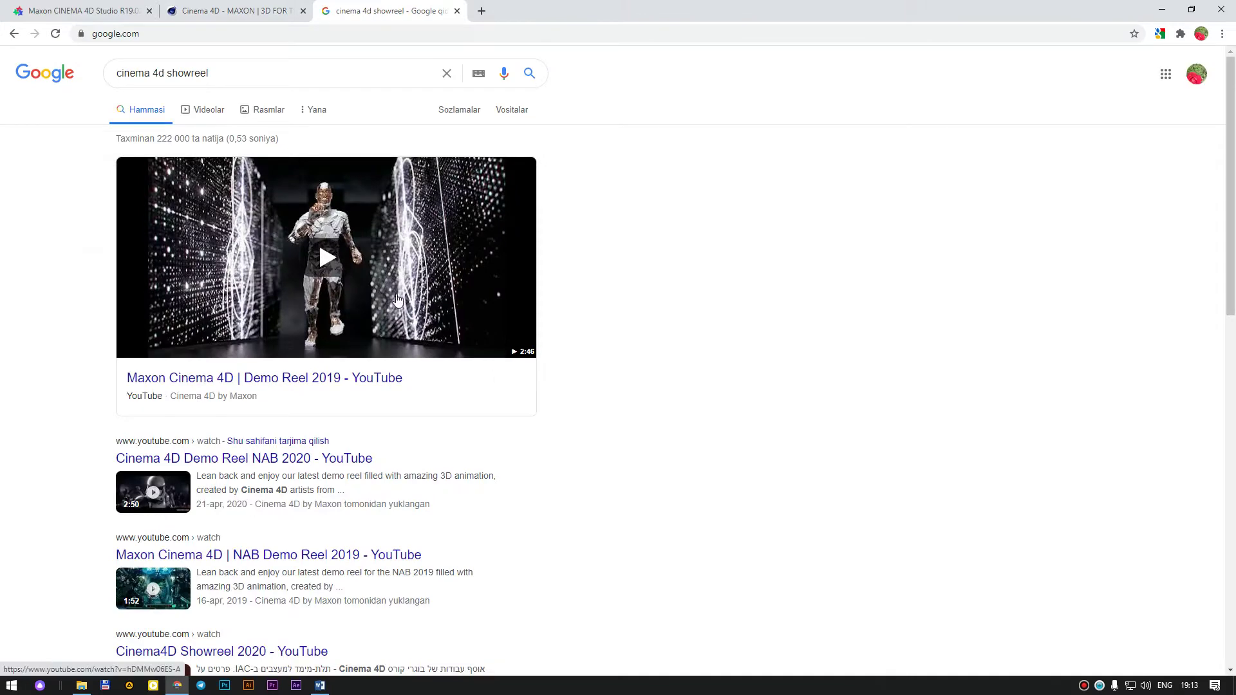
{"action": "left_click", "coordinate": [340, 263]}
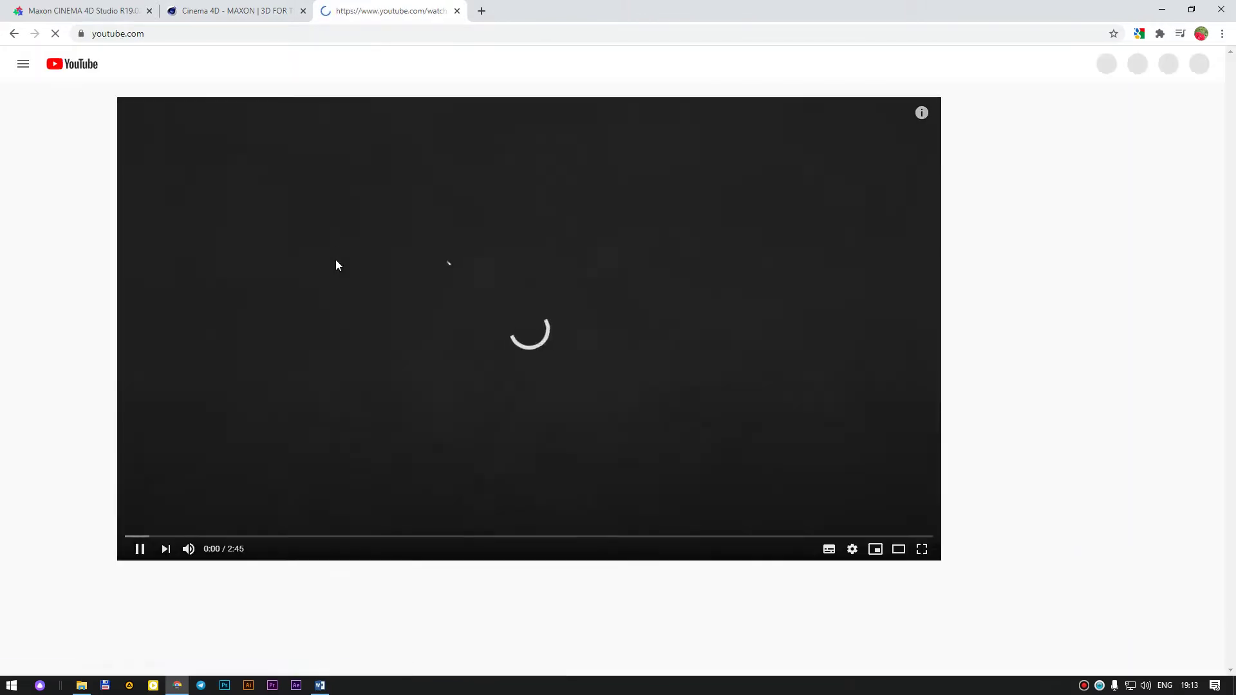
Play the demo reel fullscreen, jumping to the skateboard shot and pausing on the overhead rock shot.
{"action": "left_click", "coordinate": [873, 549]}
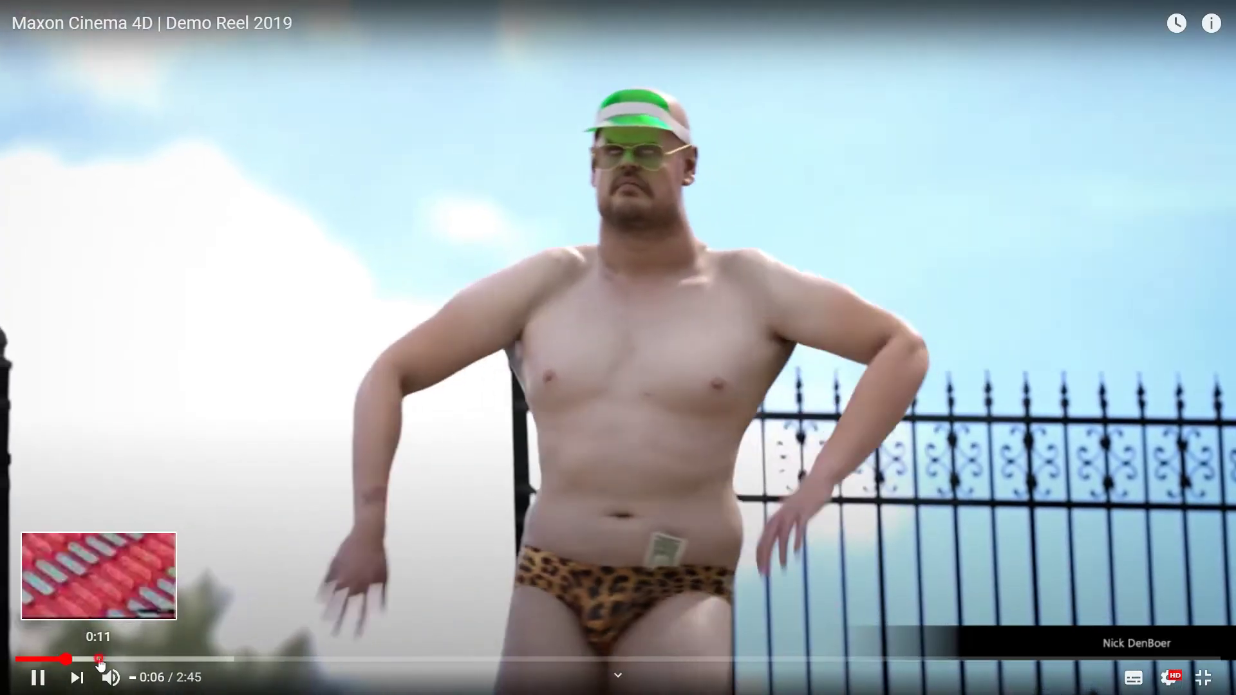
{"action": "left_click", "coordinate": [99, 659]}
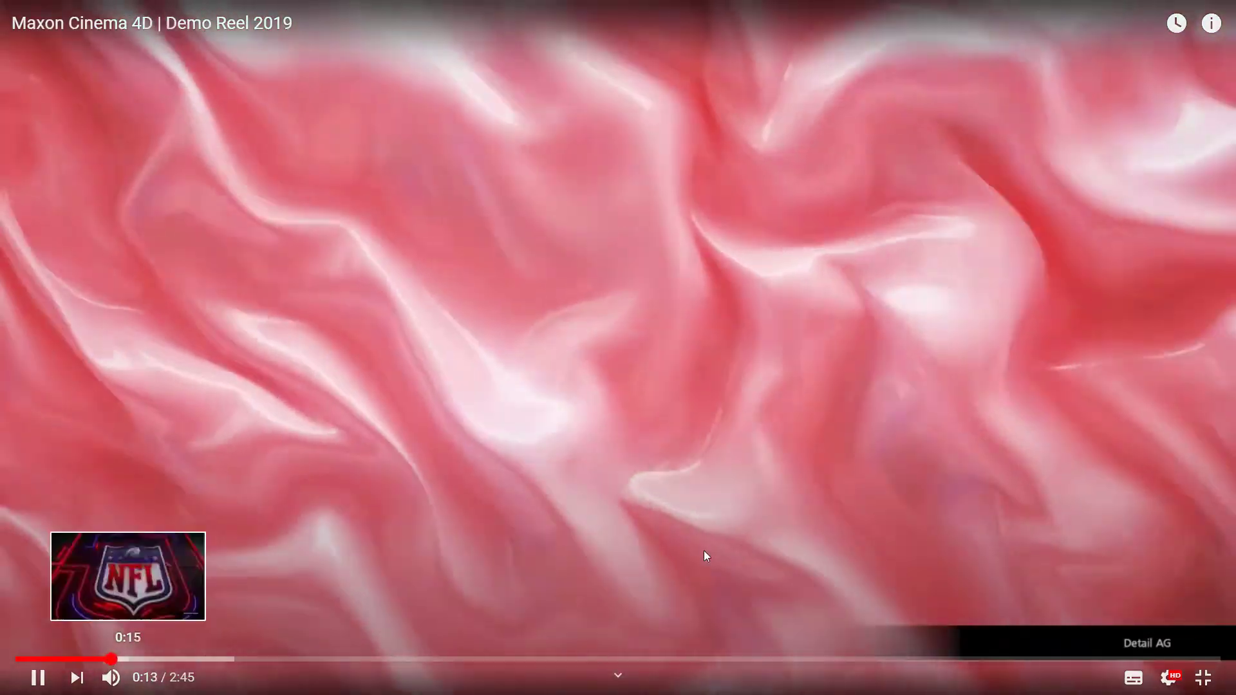
{"action": "left_click", "coordinate": [1002, 474]}
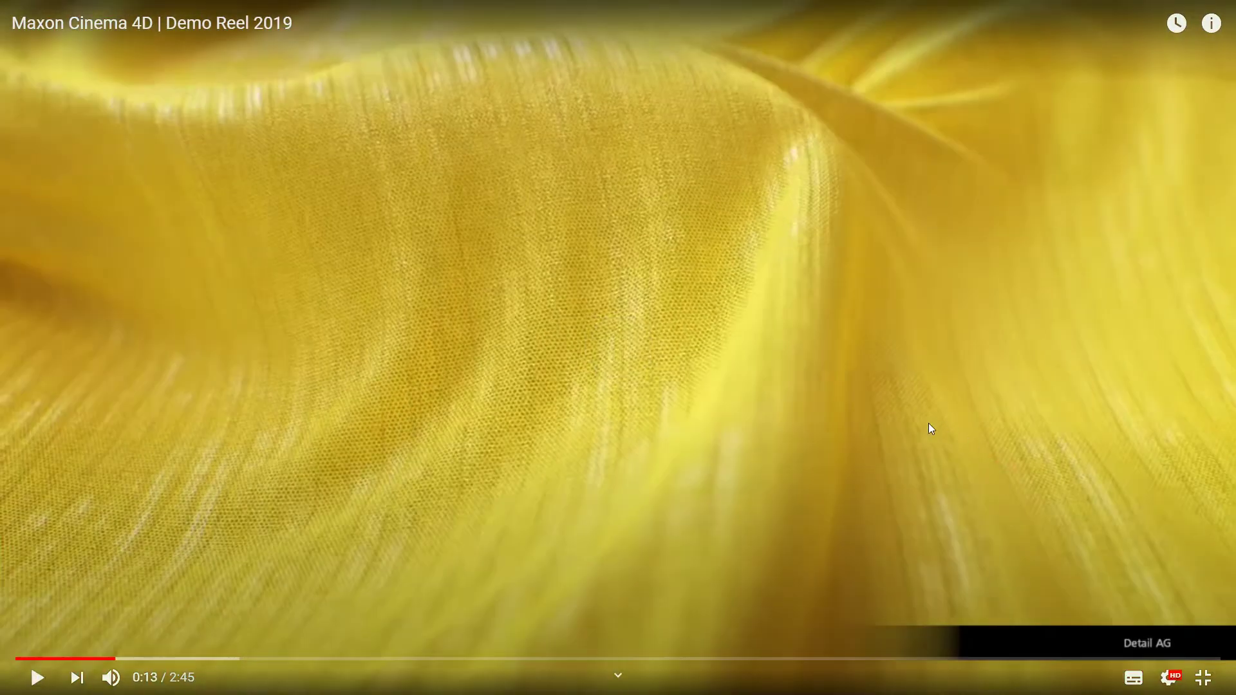
{"action": "left_click", "coordinate": [765, 396]}
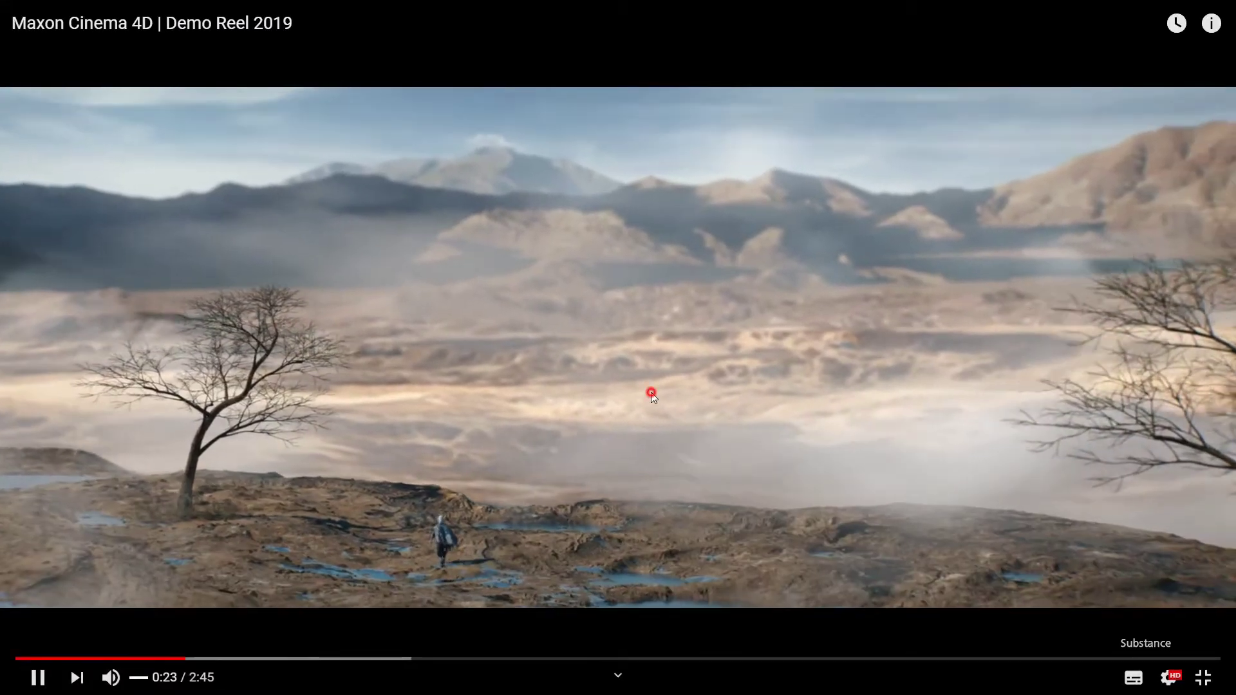
{"action": "left_click", "coordinate": [774, 474]}
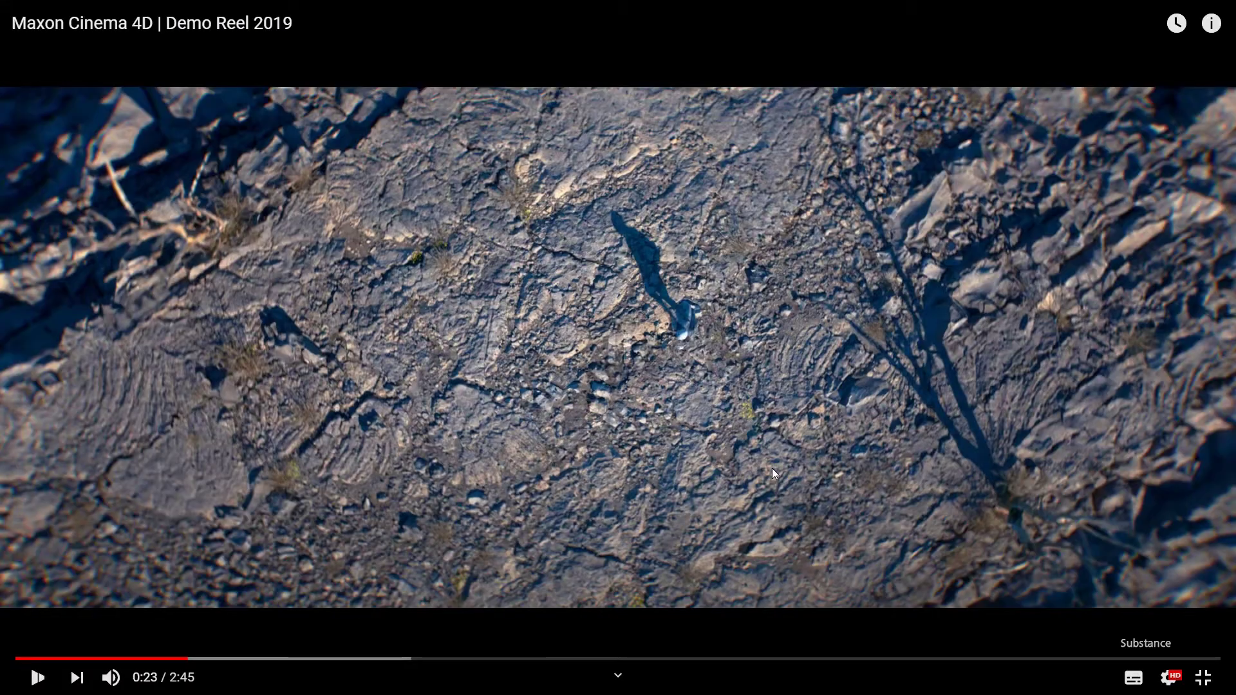
Seek back to around 0:18–0:22 and toggle play/pause until the reel is paused.
{"action": "left_click", "coordinate": [179, 662]}
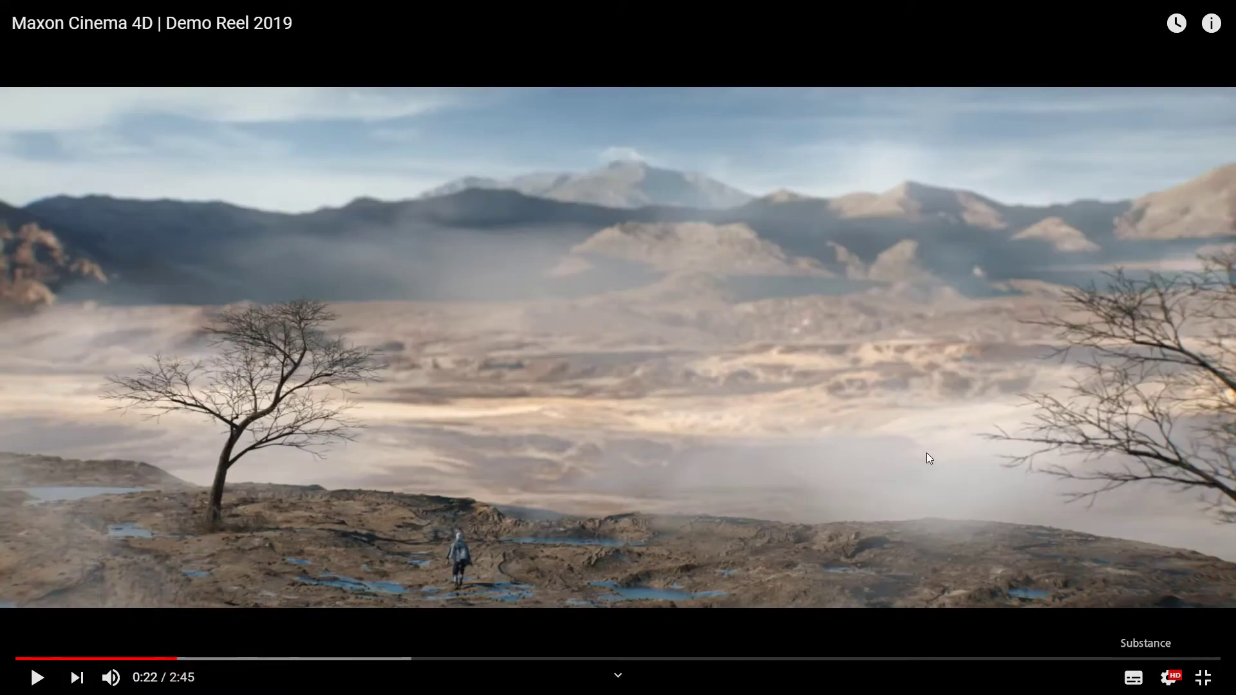
{"action": "left_click", "coordinate": [927, 453]}
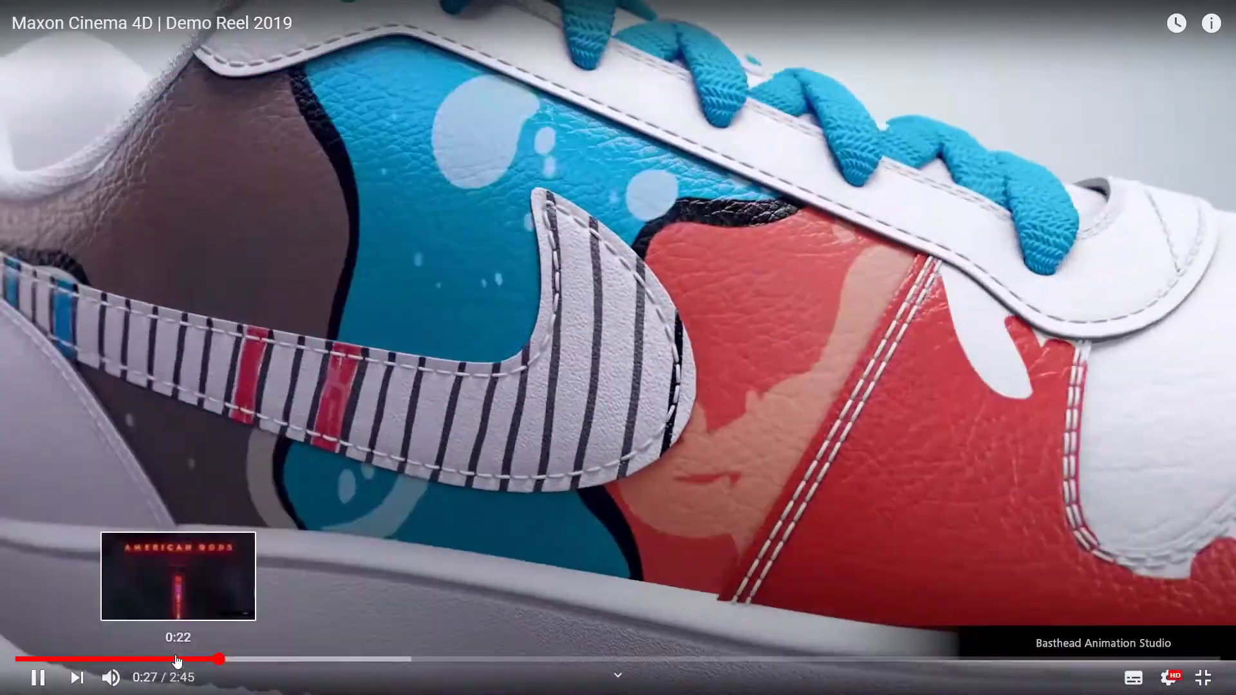
{"action": "left_click", "coordinate": [174, 660]}
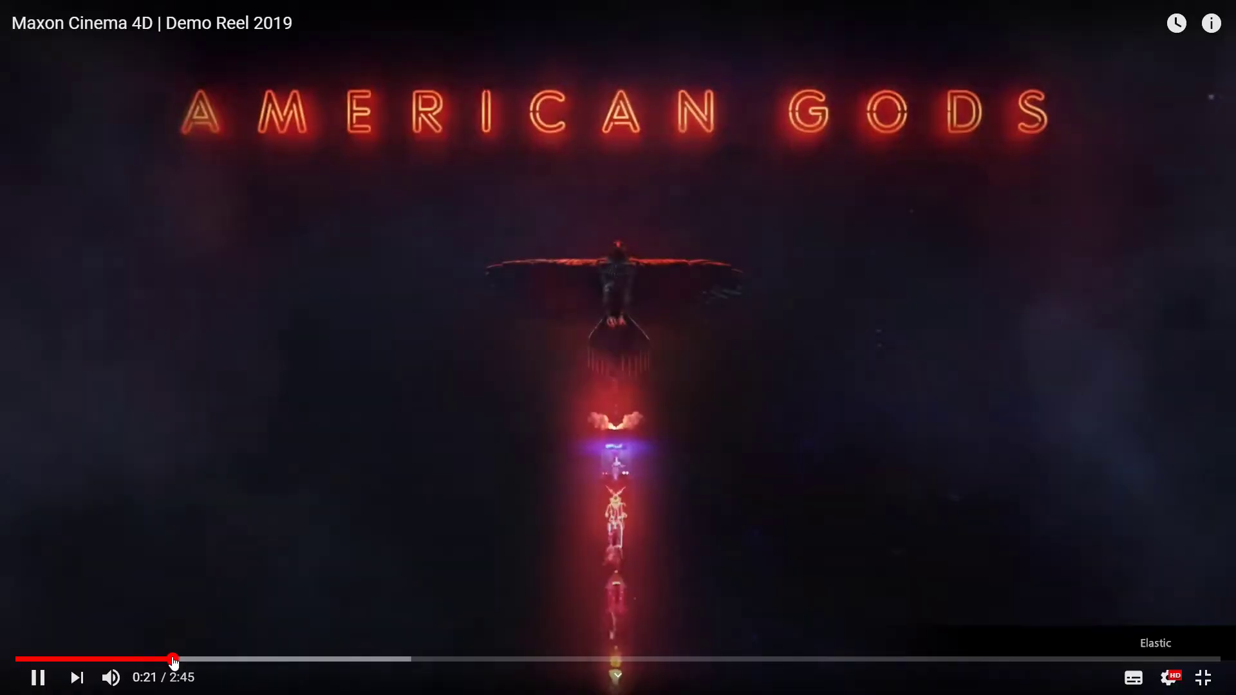
{"action": "left_click", "coordinate": [150, 660]}
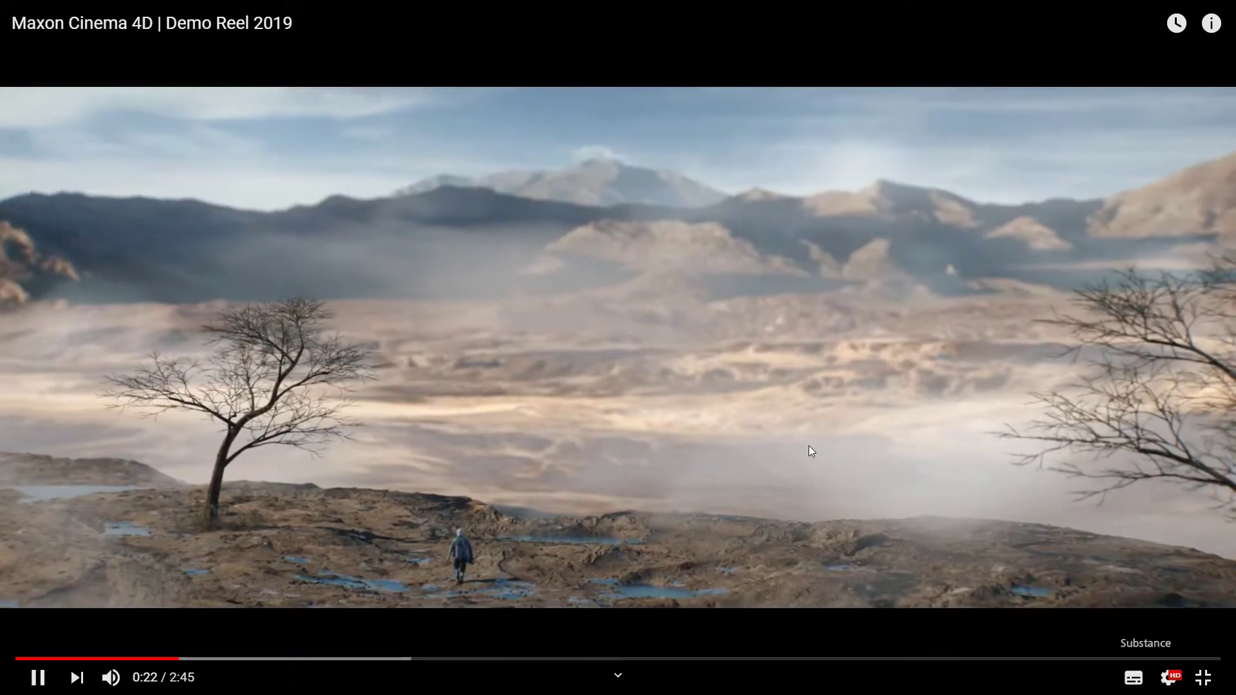
{"action": "left_click", "coordinate": [532, 545]}
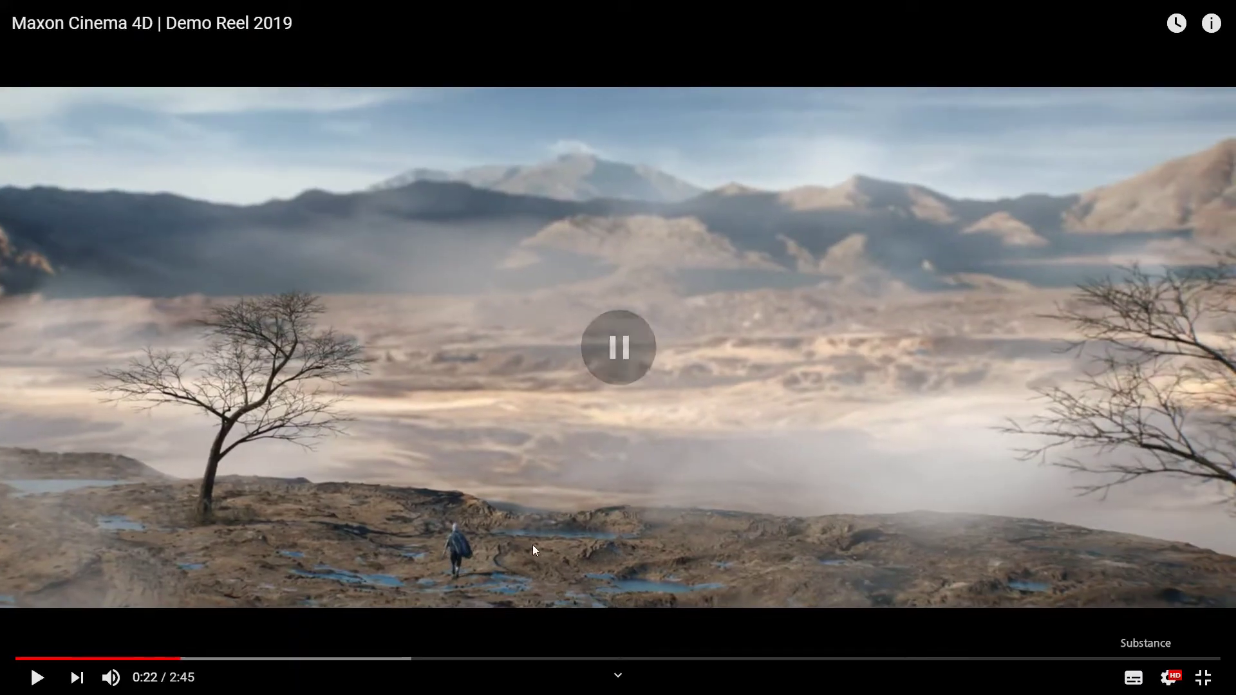
{"action": "left_click", "coordinate": [481, 551]}
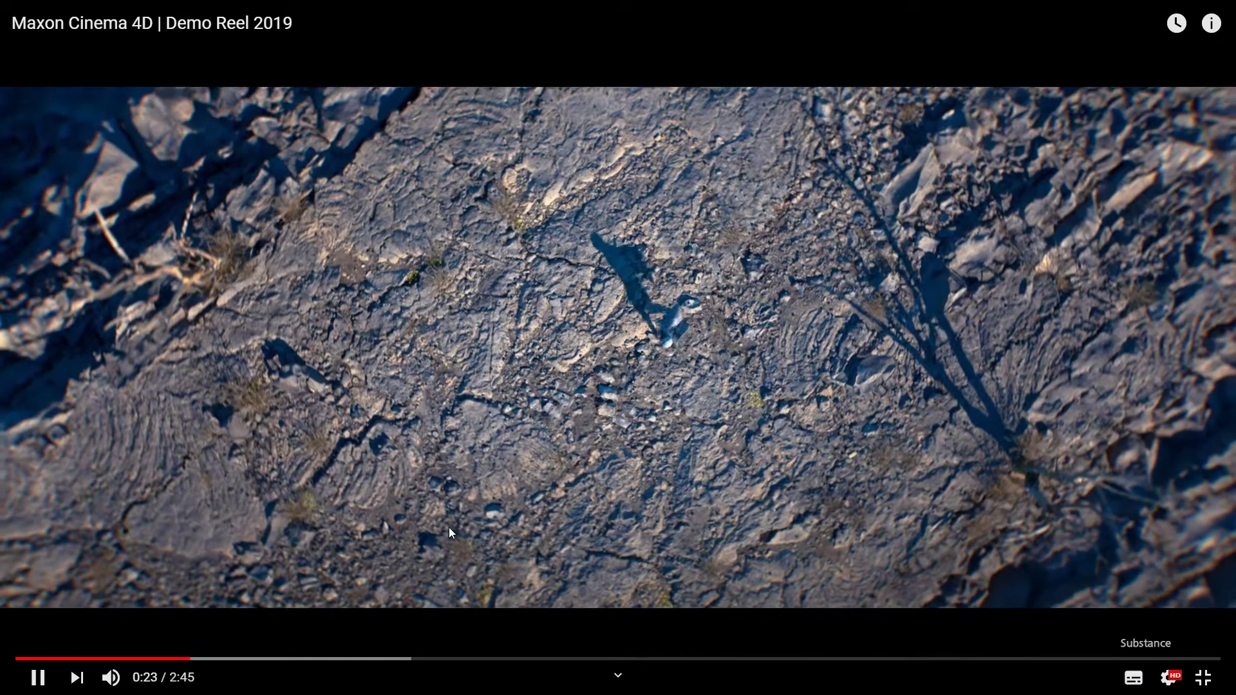
{"action": "left_click", "coordinate": [638, 377]}
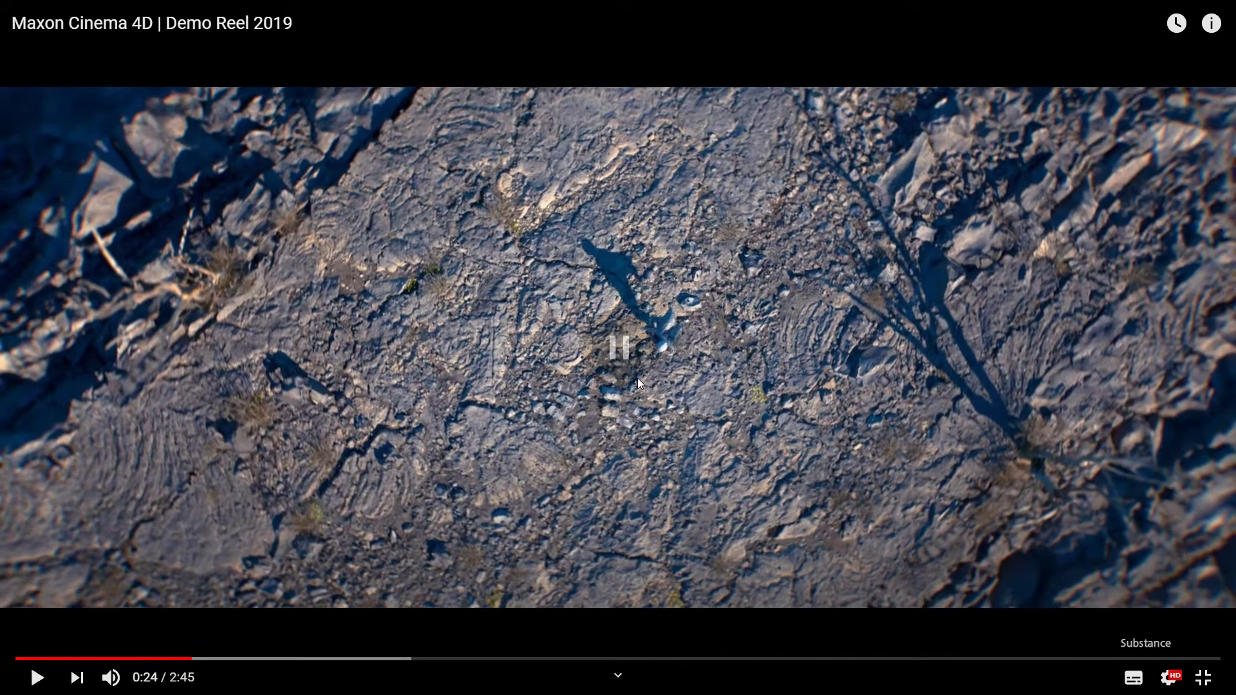
{"action": "left_click", "coordinate": [646, 349]}
{"action": "left_click", "coordinate": [504, 257]}
Resume the demo reel and lower the playback volume slightly.
{"action": "left_click", "coordinate": [413, 188]}
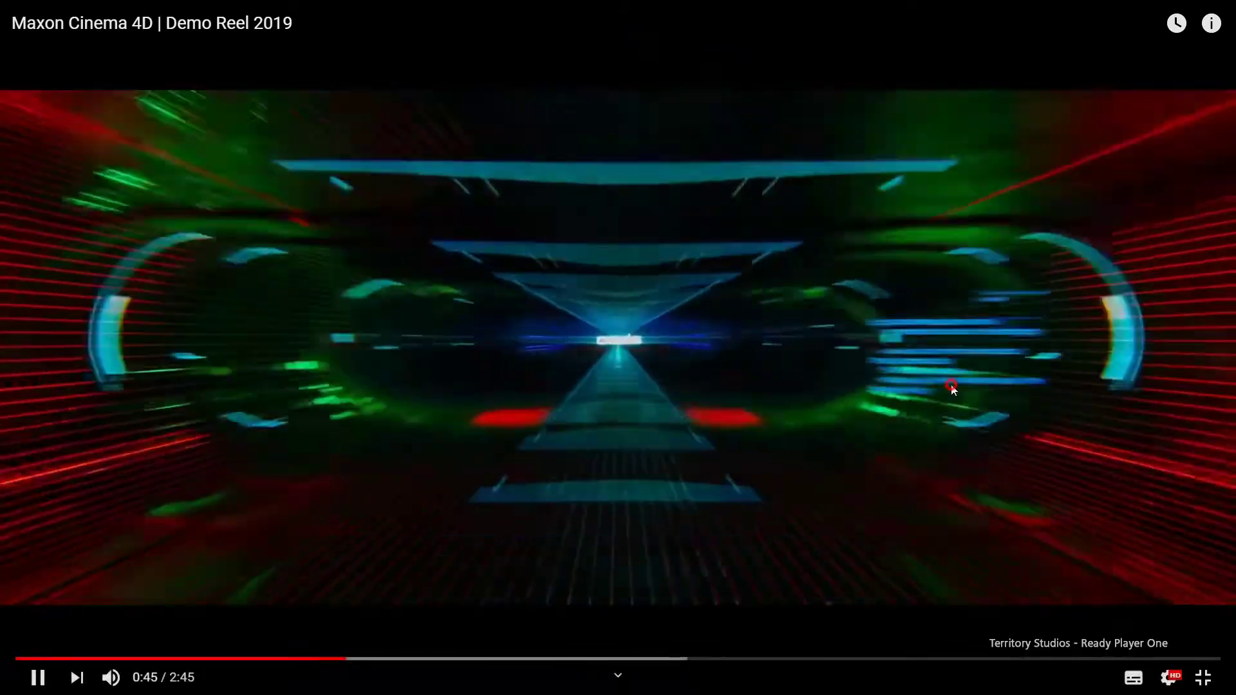
{"action": "mouse_move", "coordinate": [465, 658]}
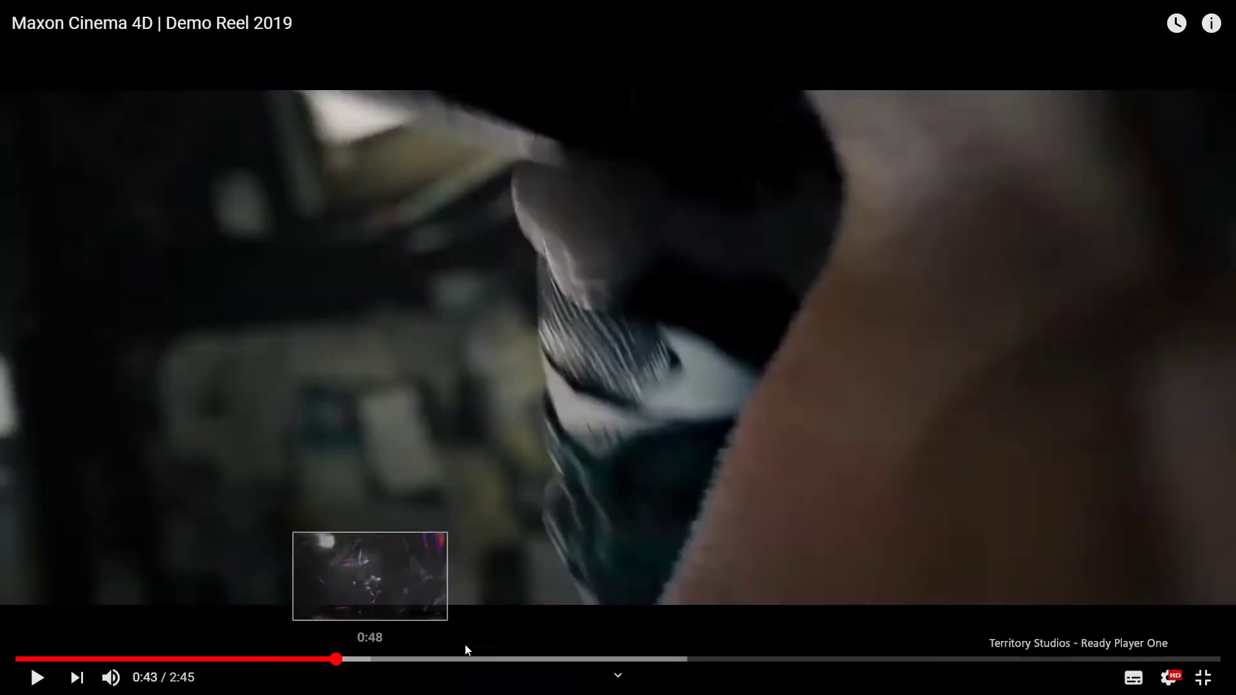
{"action": "left_click", "coordinate": [806, 492]}
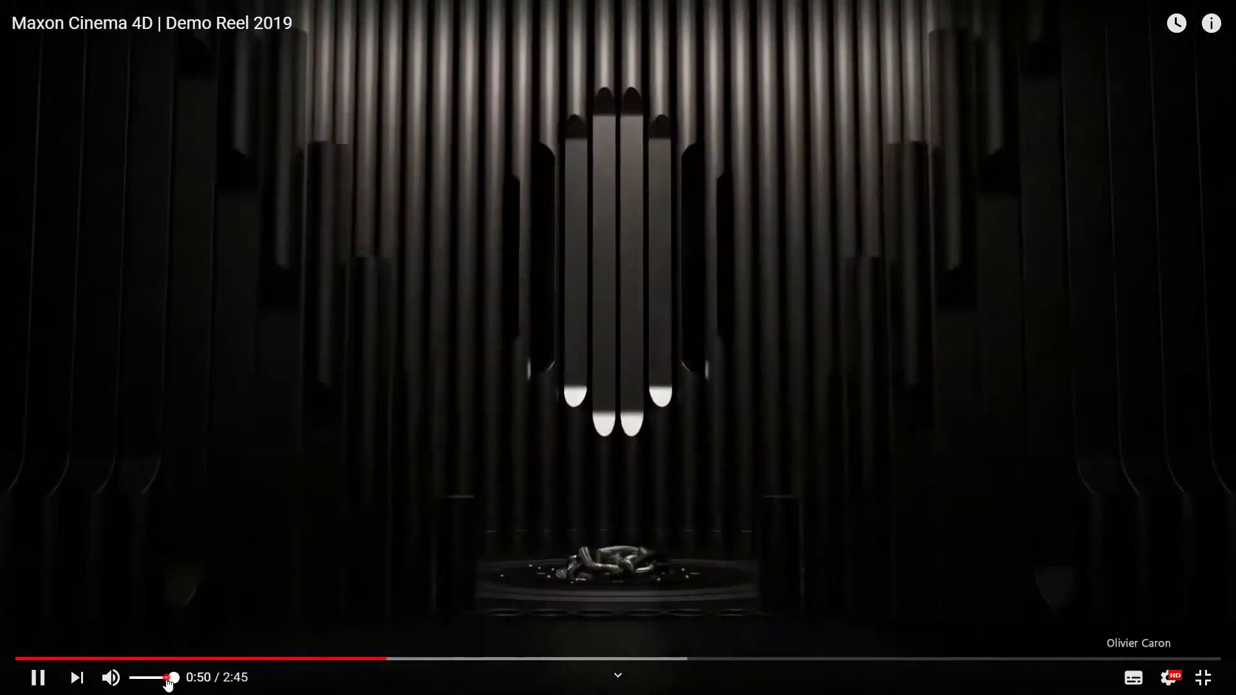
{"action": "left_click_drag", "start_coordinate": [171, 679], "coordinate": [168, 679]}
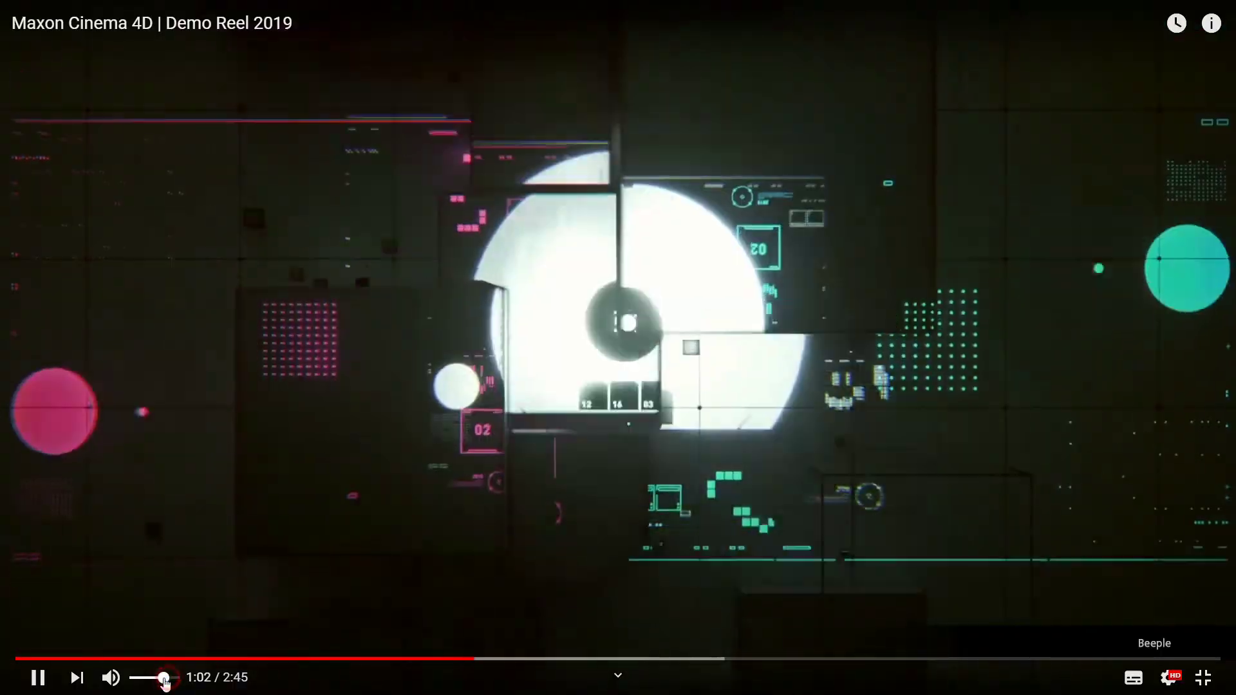
{"action": "left_click_drag", "start_coordinate": [169, 684], "coordinate": [165, 684]}
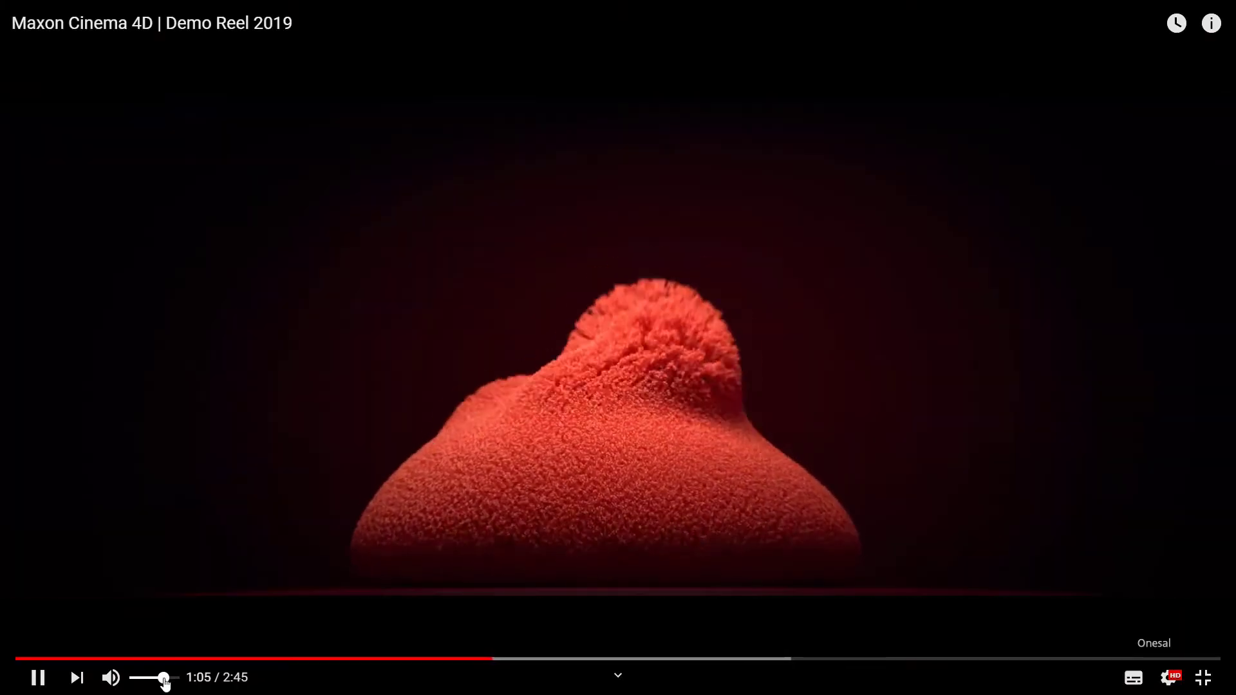
{"action": "left_click_drag", "start_coordinate": [165, 685], "coordinate": [163, 685]}
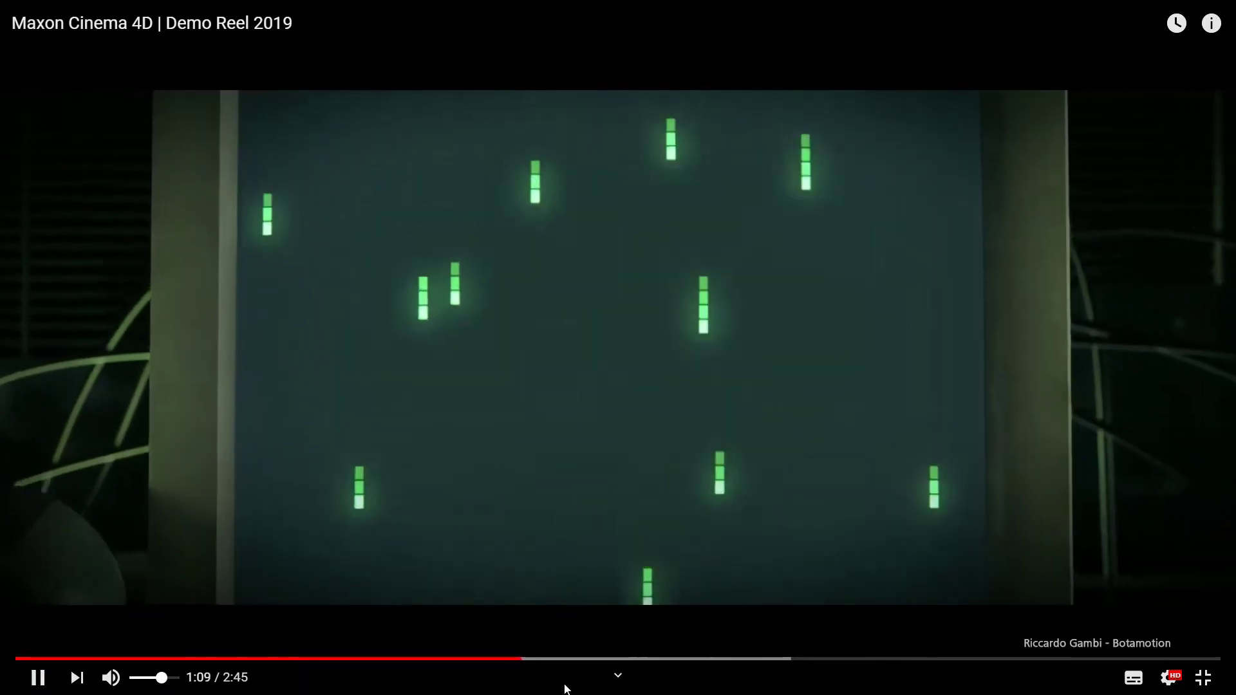
Jump back to about 1:04 in the reel, pausing and resuming it several times.
{"action": "left_click", "coordinate": [486, 660]}
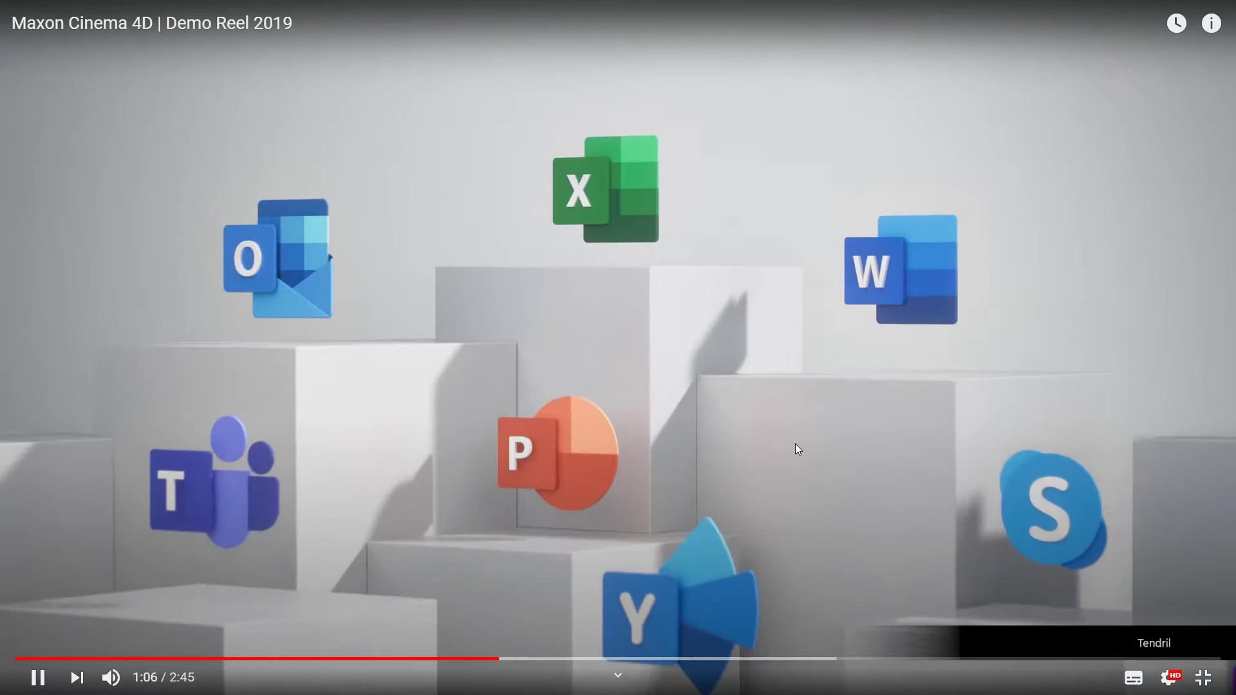
{"action": "left_click", "coordinate": [240, 210]}
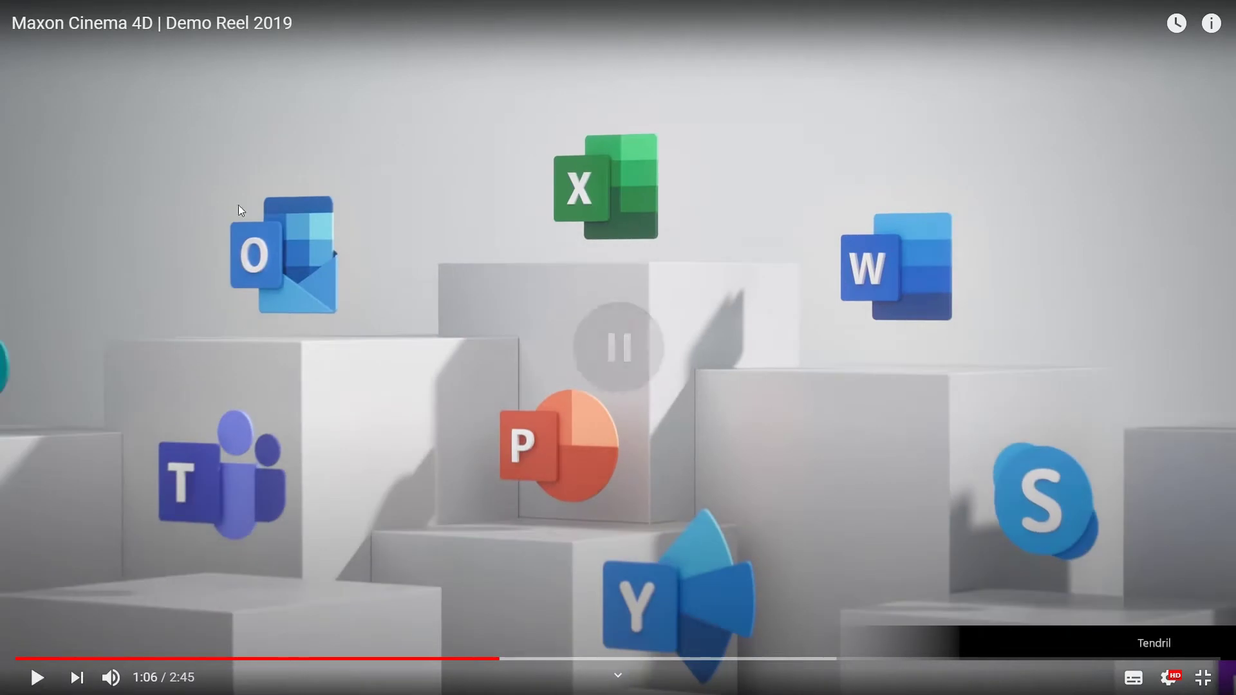
{"action": "left_click", "coordinate": [491, 257]}
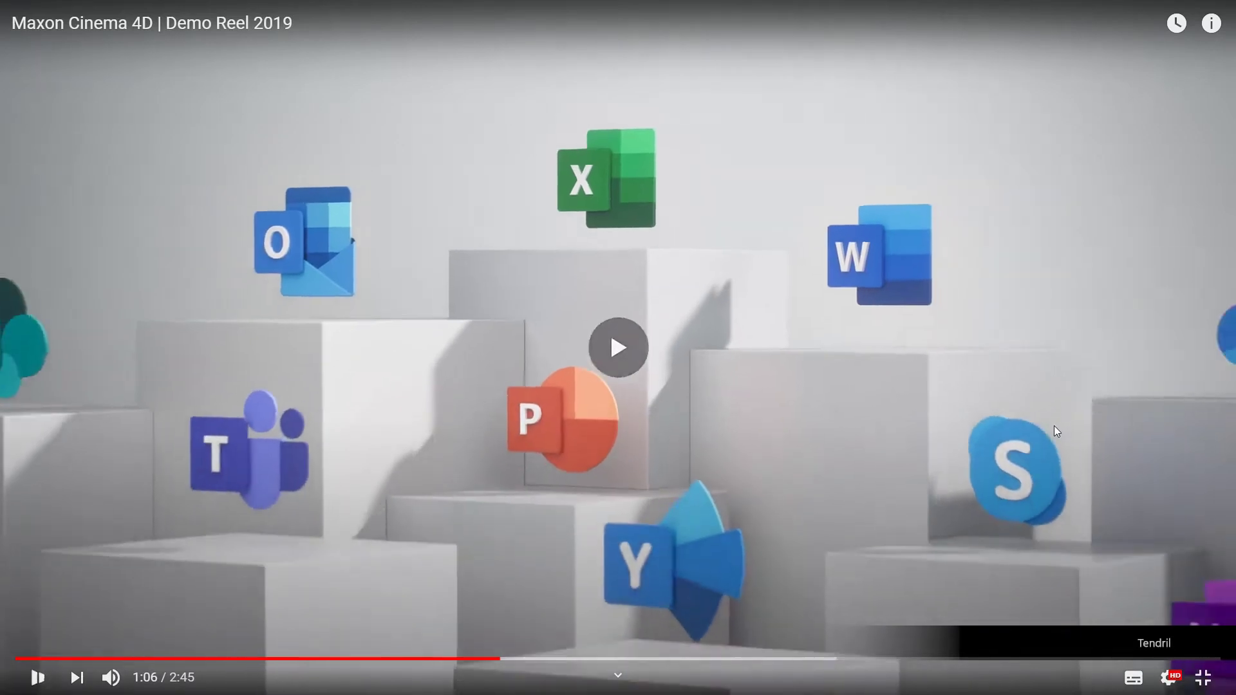
{"action": "left_click", "coordinate": [939, 277]}
{"action": "left_click", "coordinate": [934, 445]}
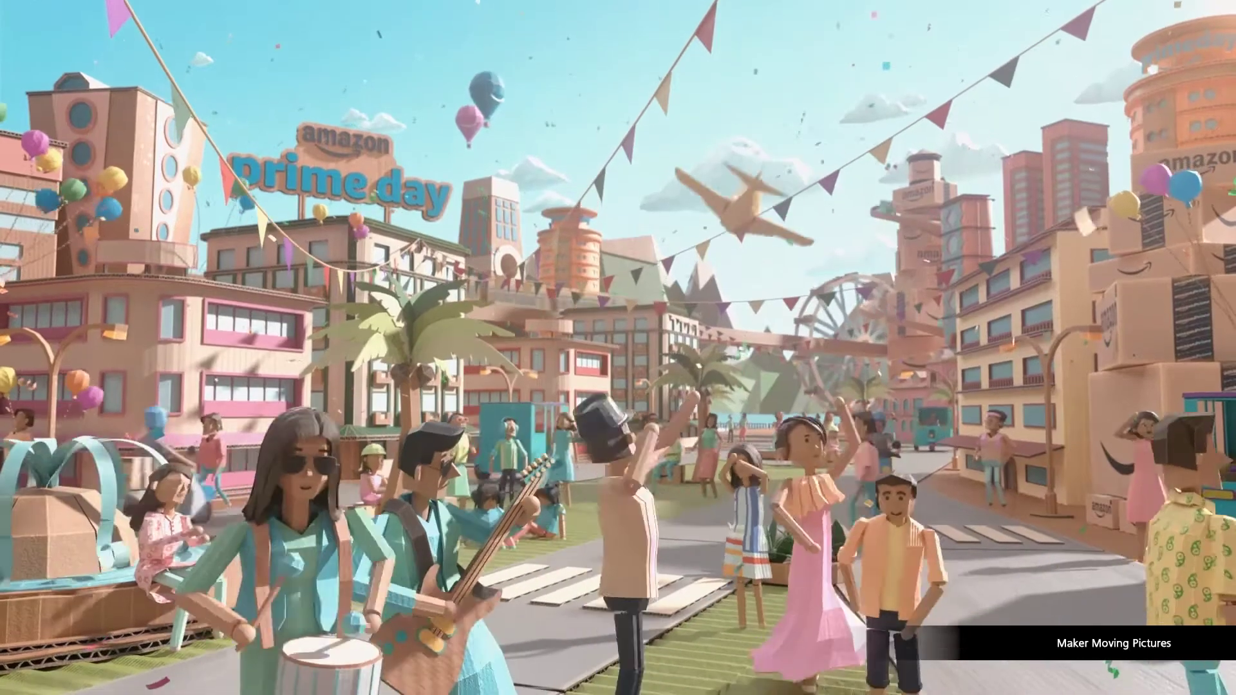
{"action": "left_click", "coordinate": [934, 446]}
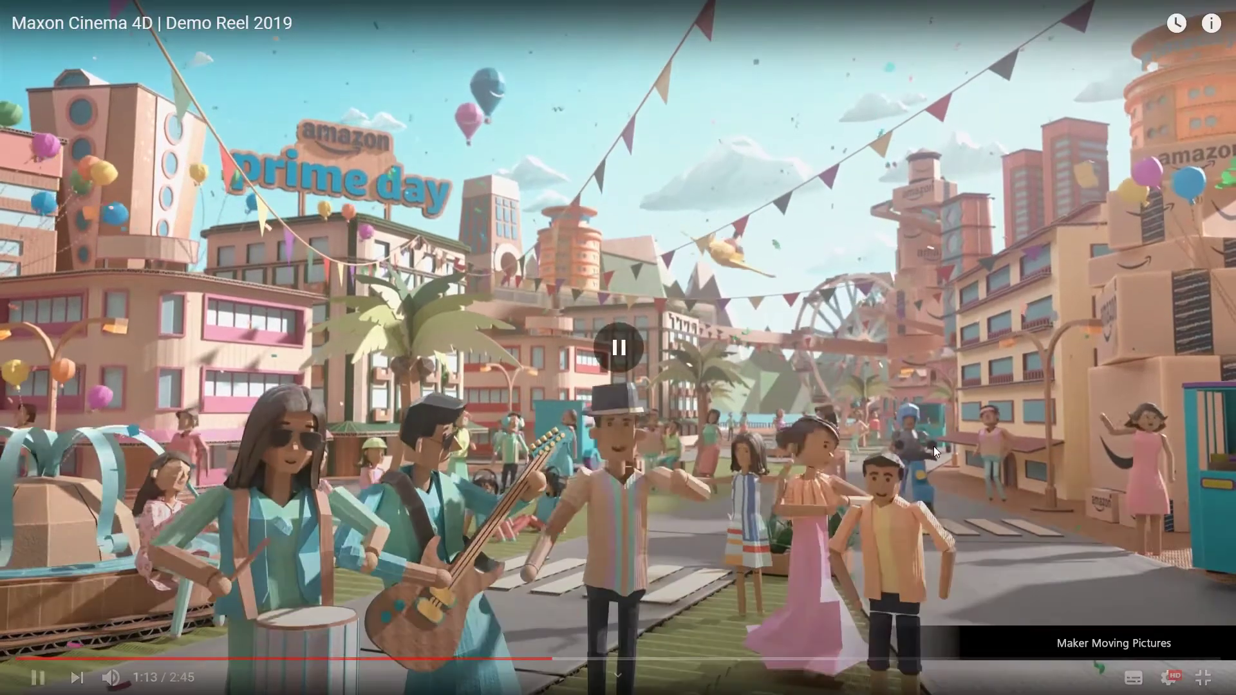
{"action": "left_click", "coordinate": [1034, 377]}
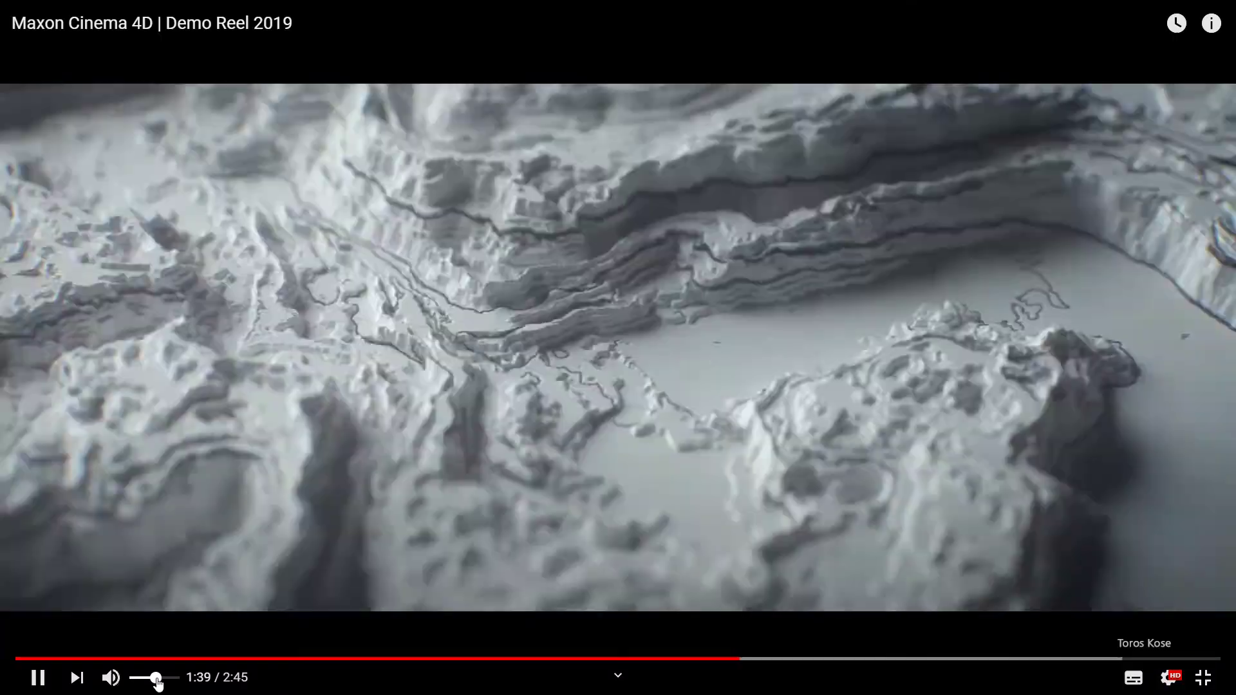
Raise the volume slightly, pause on the bathroom scene at 1:46, then resume playback.
{"action": "left_click_drag", "start_coordinate": [156, 681], "coordinate": [160, 682]}
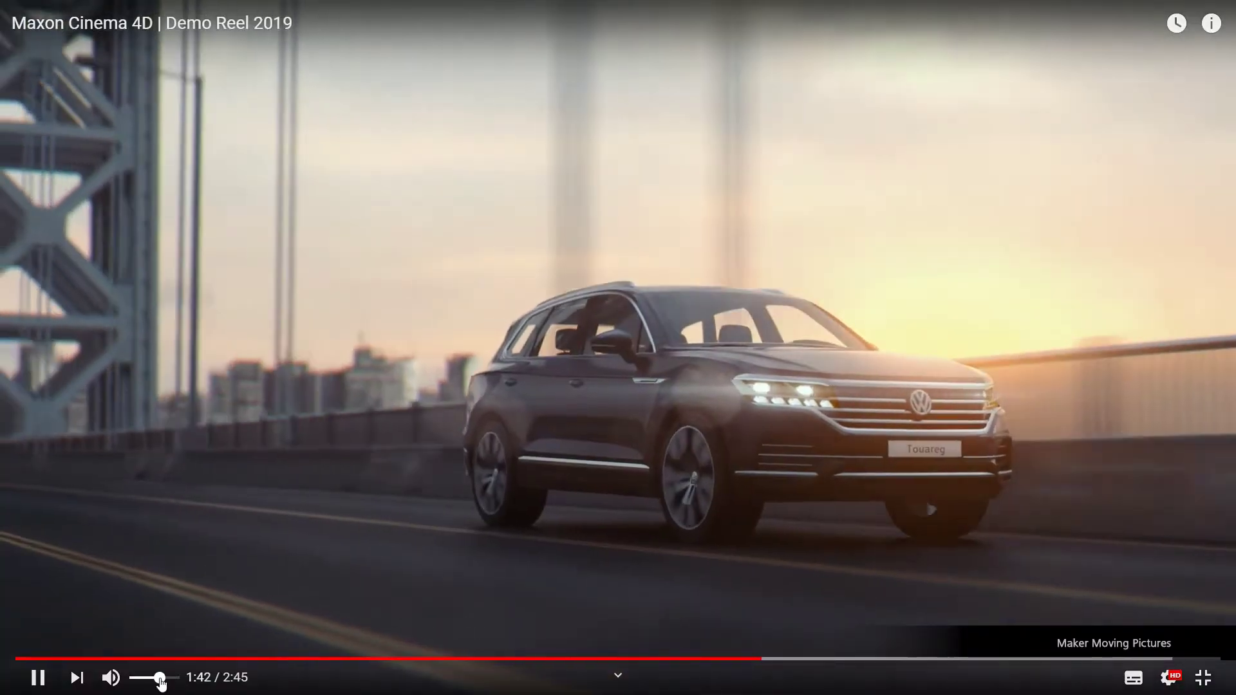
{"action": "left_click", "coordinate": [728, 545]}
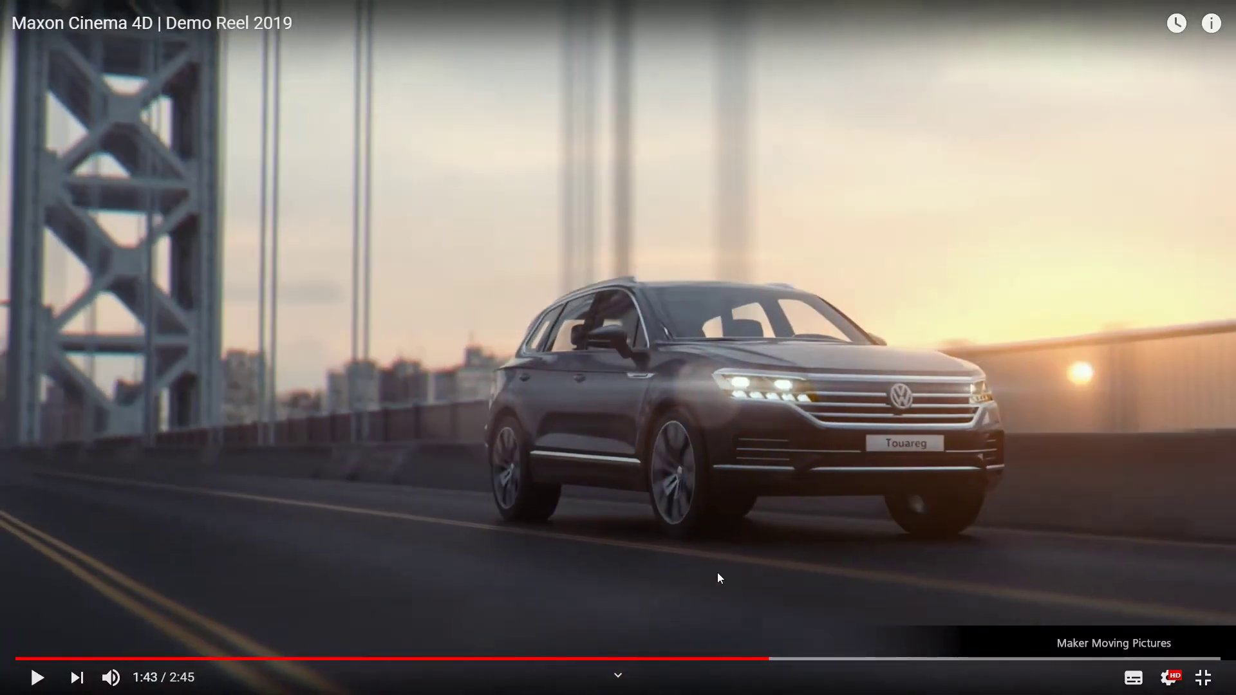
{"action": "left_click", "coordinate": [735, 469]}
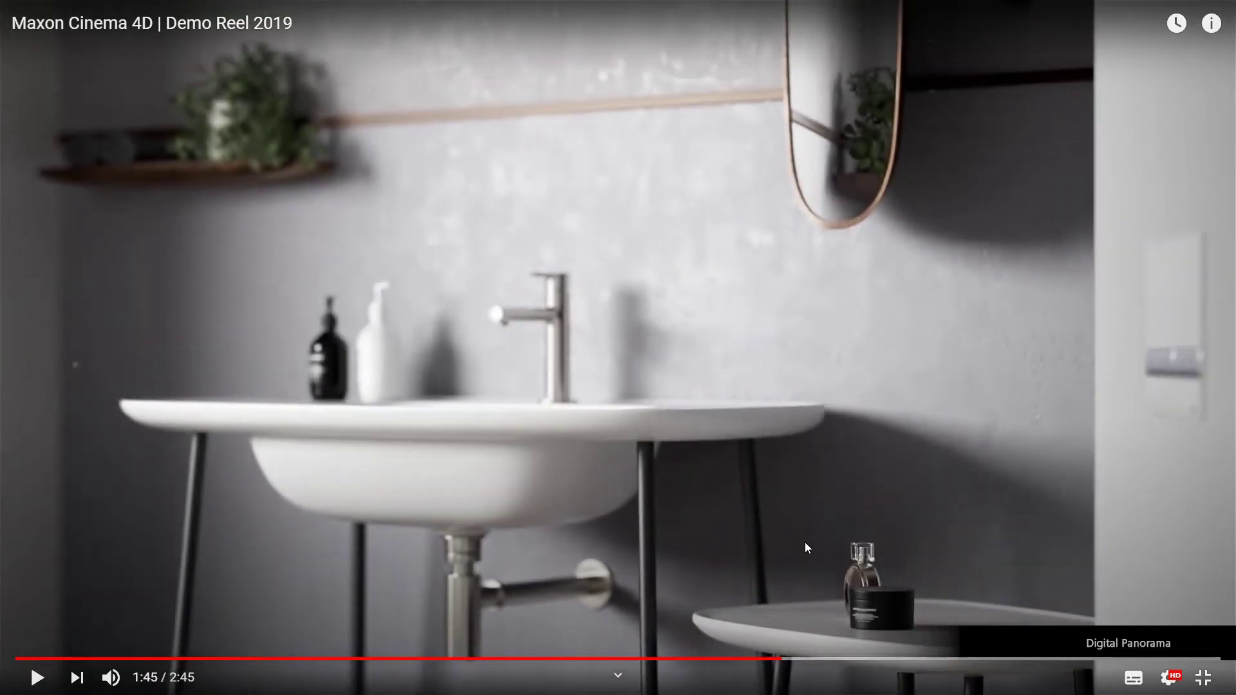
{"action": "left_click", "coordinate": [767, 465]}
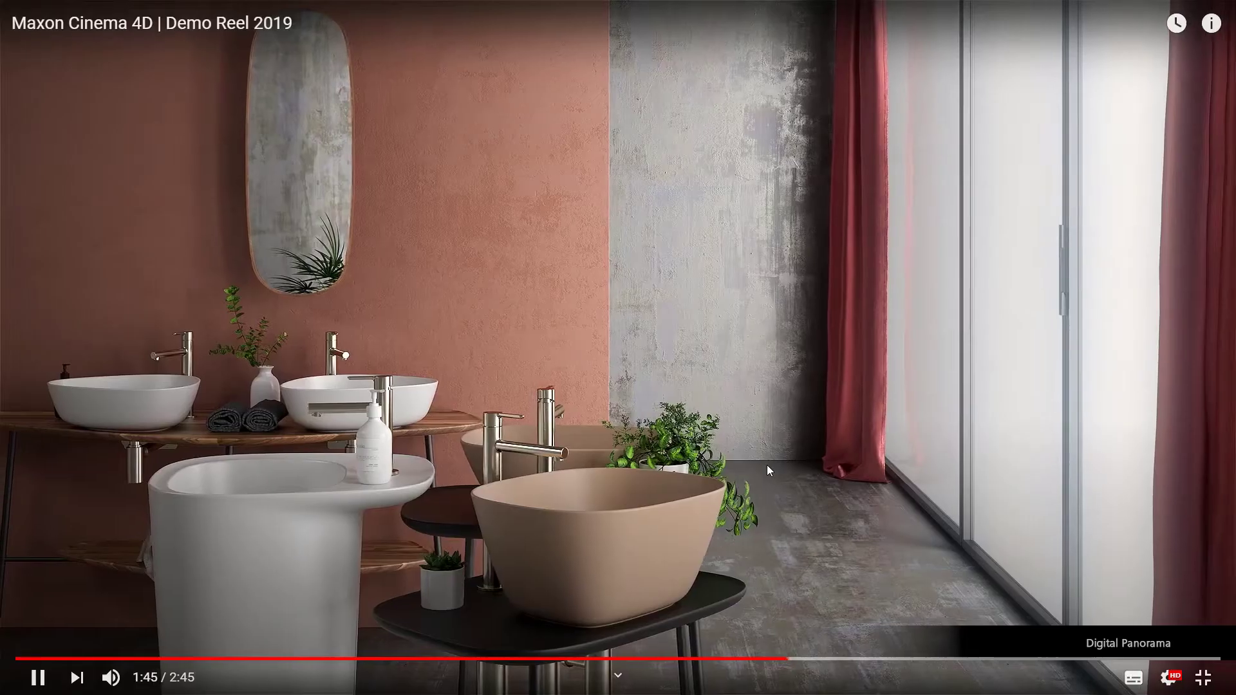
{"action": "left_click", "coordinate": [766, 465]}
{"action": "left_click", "coordinate": [903, 528]}
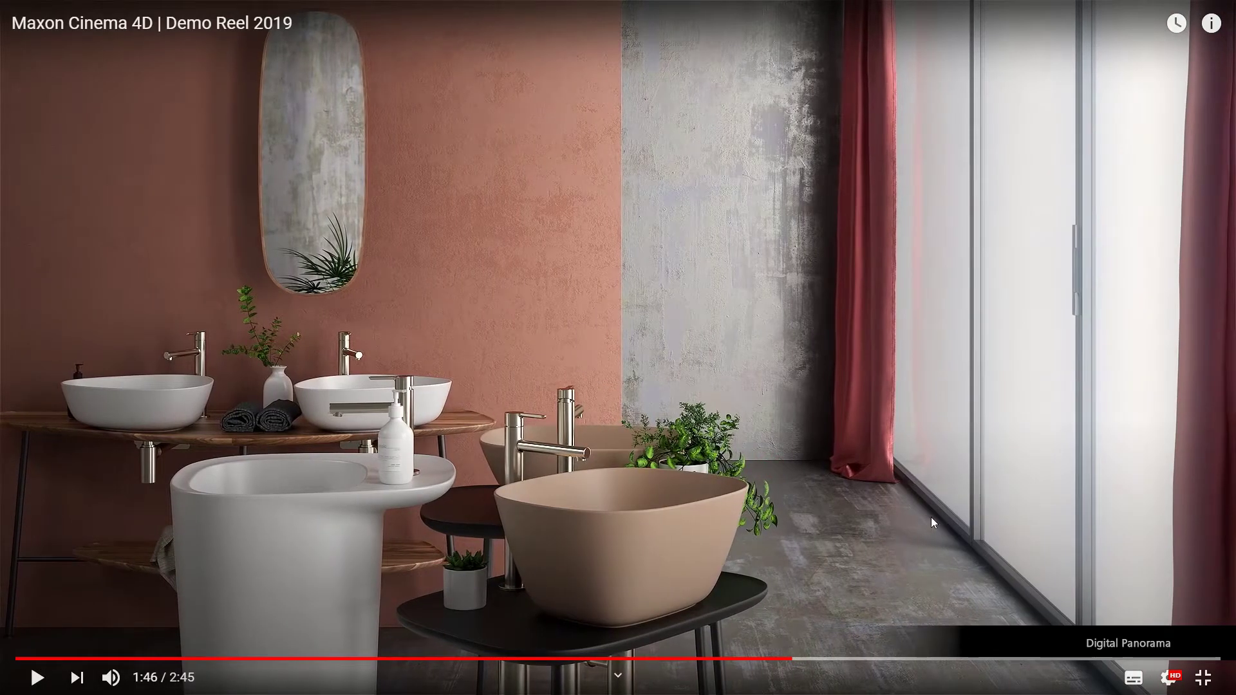
{"action": "left_click", "coordinate": [828, 449]}
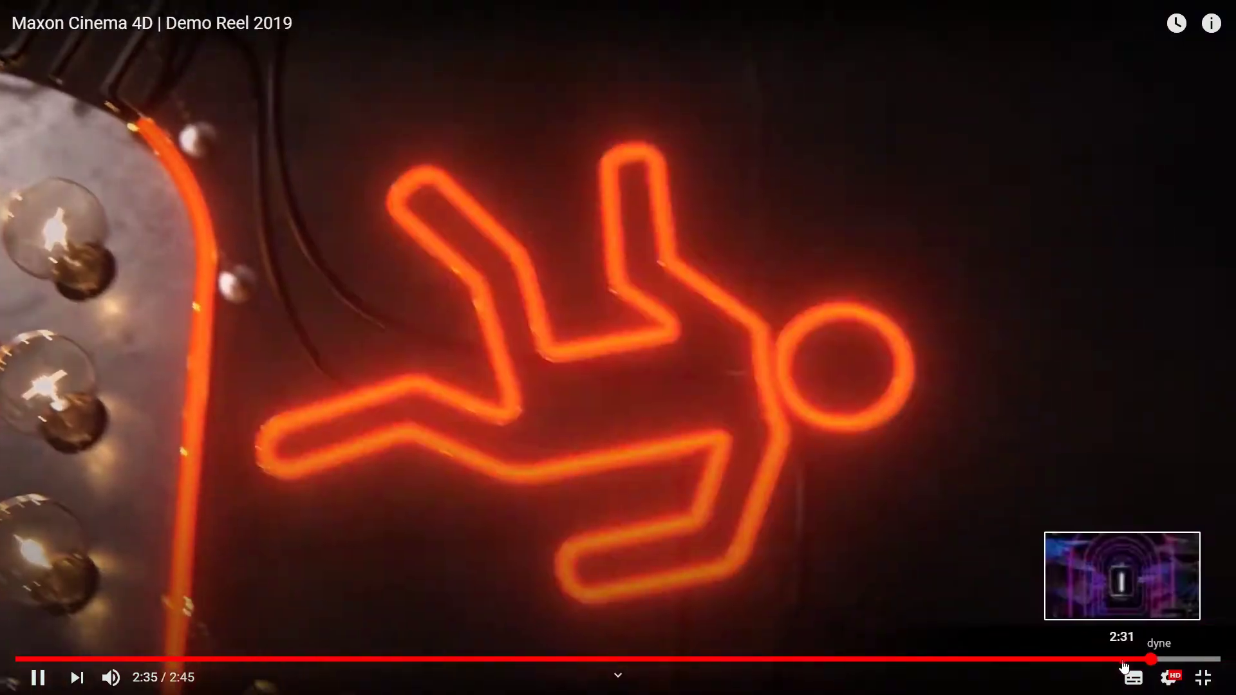
Jump back to the neon scene at 2:31, then leave fullscreen as the reel ends.
{"action": "left_click", "coordinate": [1124, 663]}
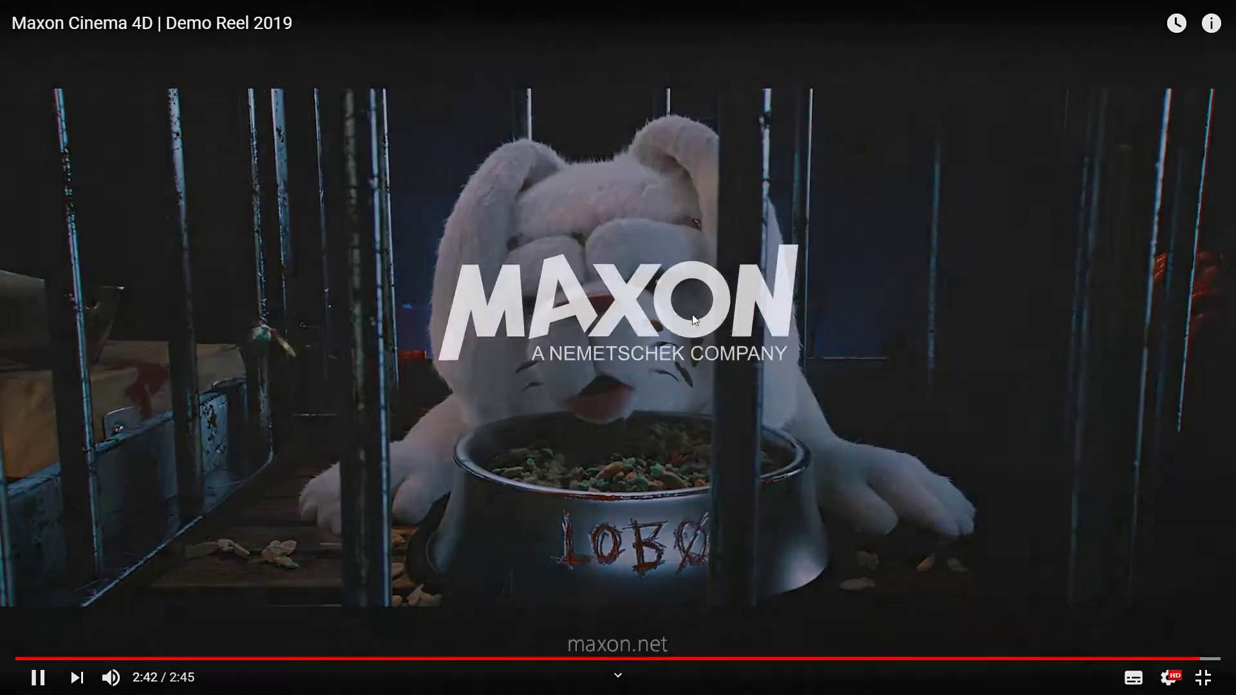
{"action": "left_click", "coordinate": [1207, 683]}
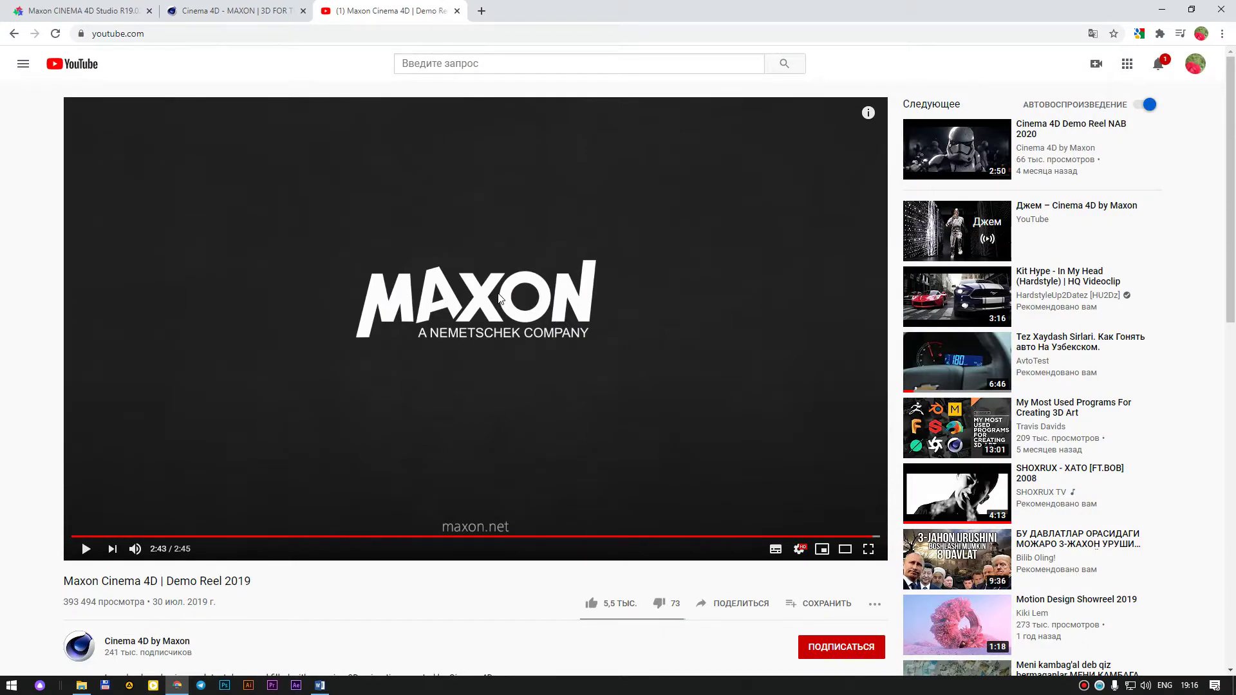
Switch to the Maxon CINEMA 4D page and minimise the browser.
{"action": "scroll", "coordinate": [498, 298], "scroll_direction": "down", "scroll_amount": 3}
{"action": "scroll", "coordinate": [496, 296], "scroll_direction": "up", "scroll_amount": 3}
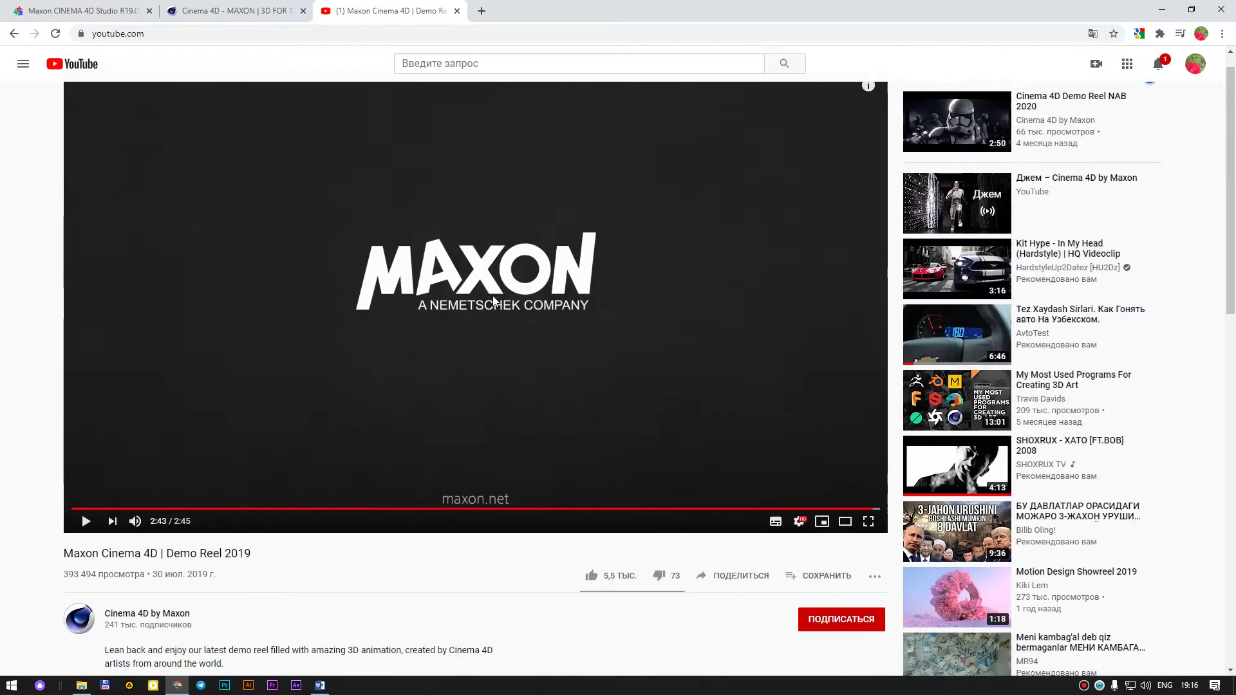
{"action": "left_click", "coordinate": [77, 11]}
{"action": "left_click", "coordinate": [1162, 9]}
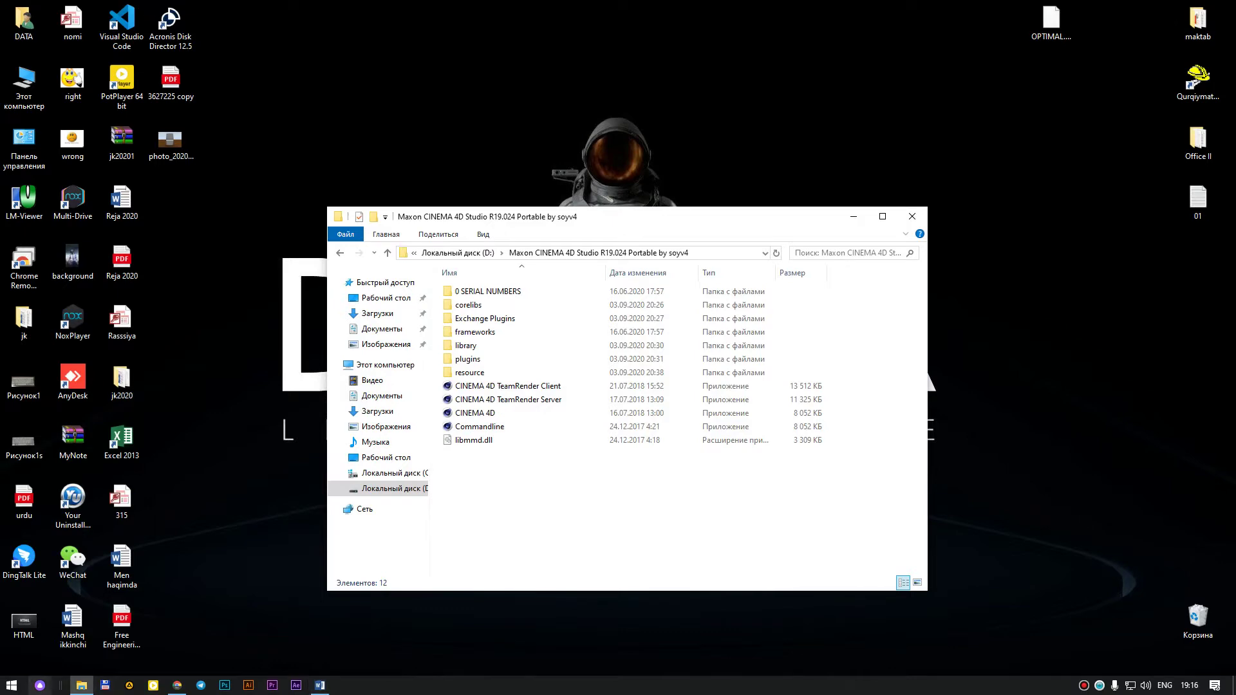
Search 'pic' to open the Pictures folder, then close it.
{"action": "key", "text": "super"}
{"action": "type", "text": "pi"}
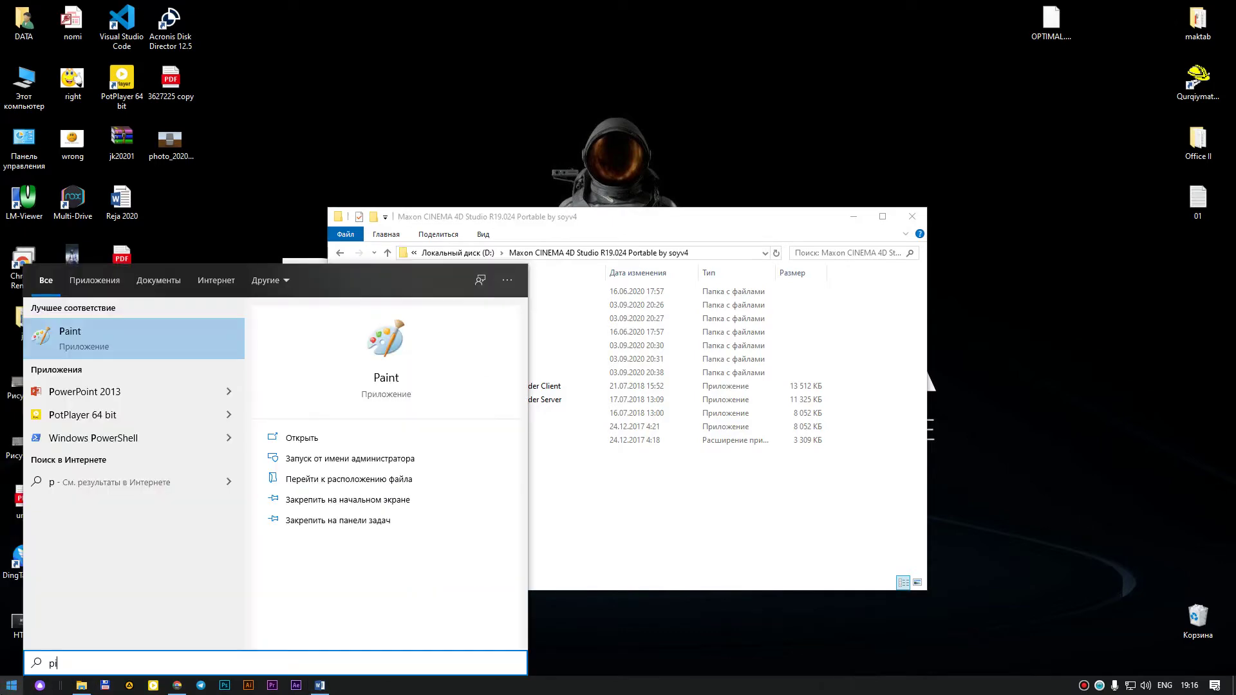
{"action": "type", "text": "c"}
{"action": "key", "text": "Return"}
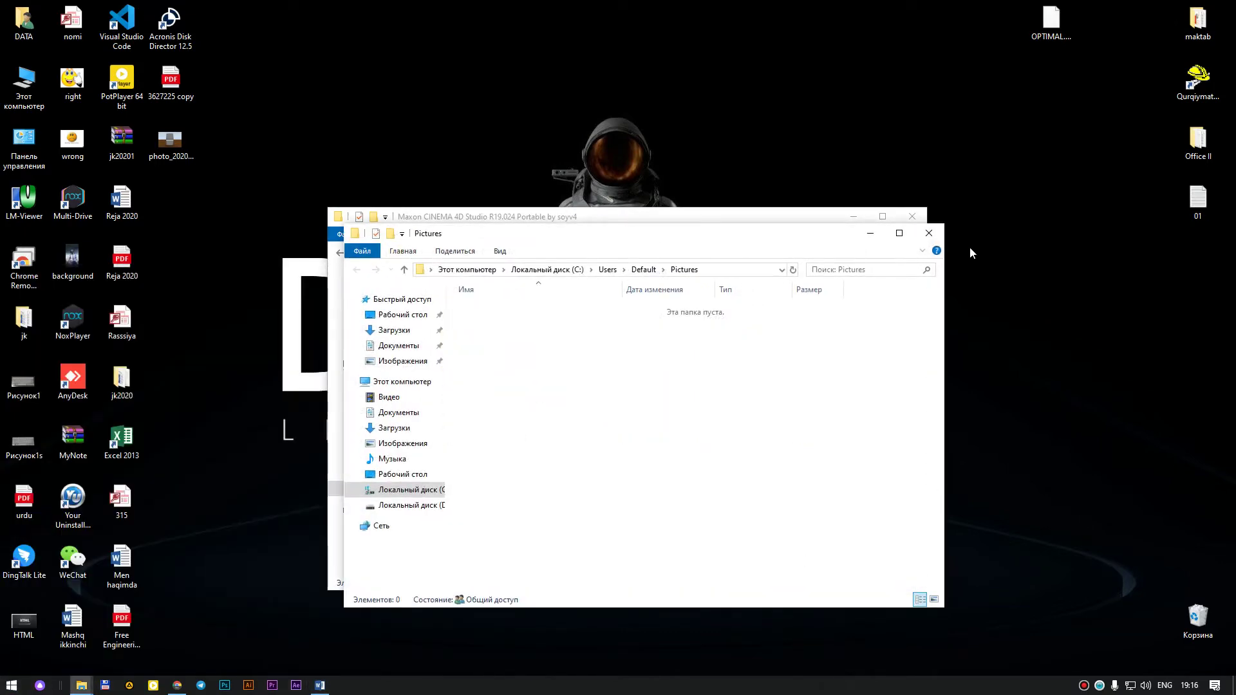
{"action": "left_click", "coordinate": [929, 233]}
Launch Paint from a Start menu search for 'p'.
{"action": "key", "text": "super"}
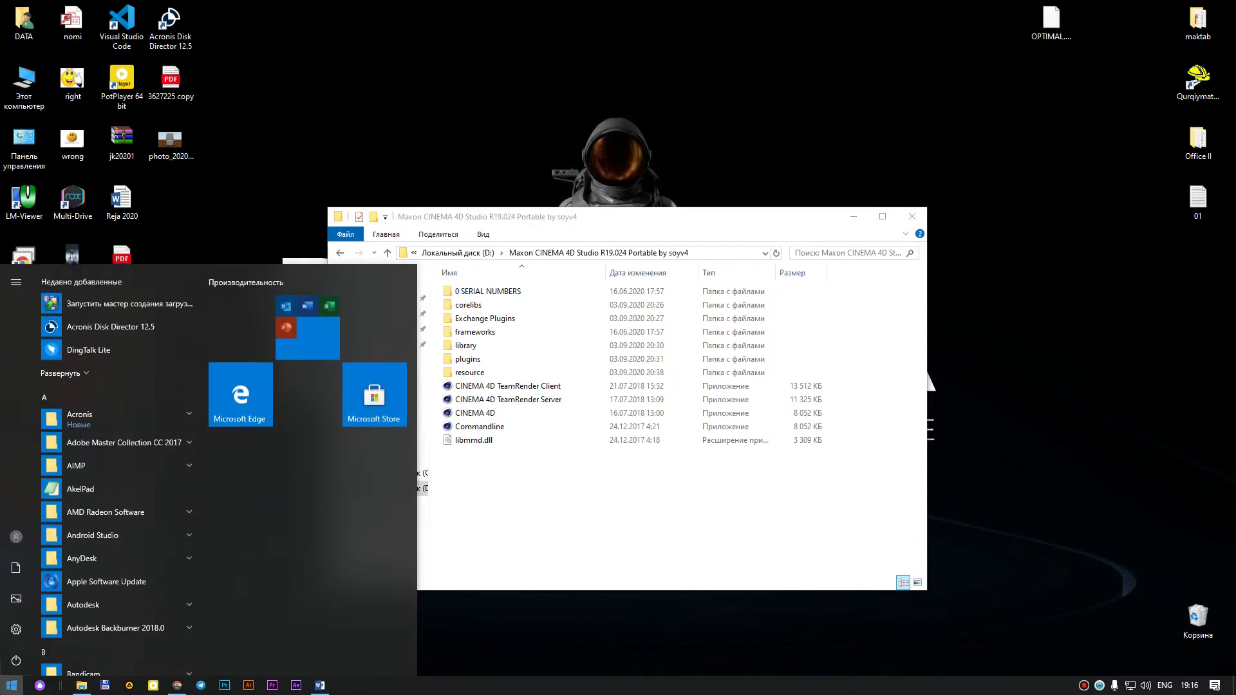
{"action": "type", "text": "pa"}
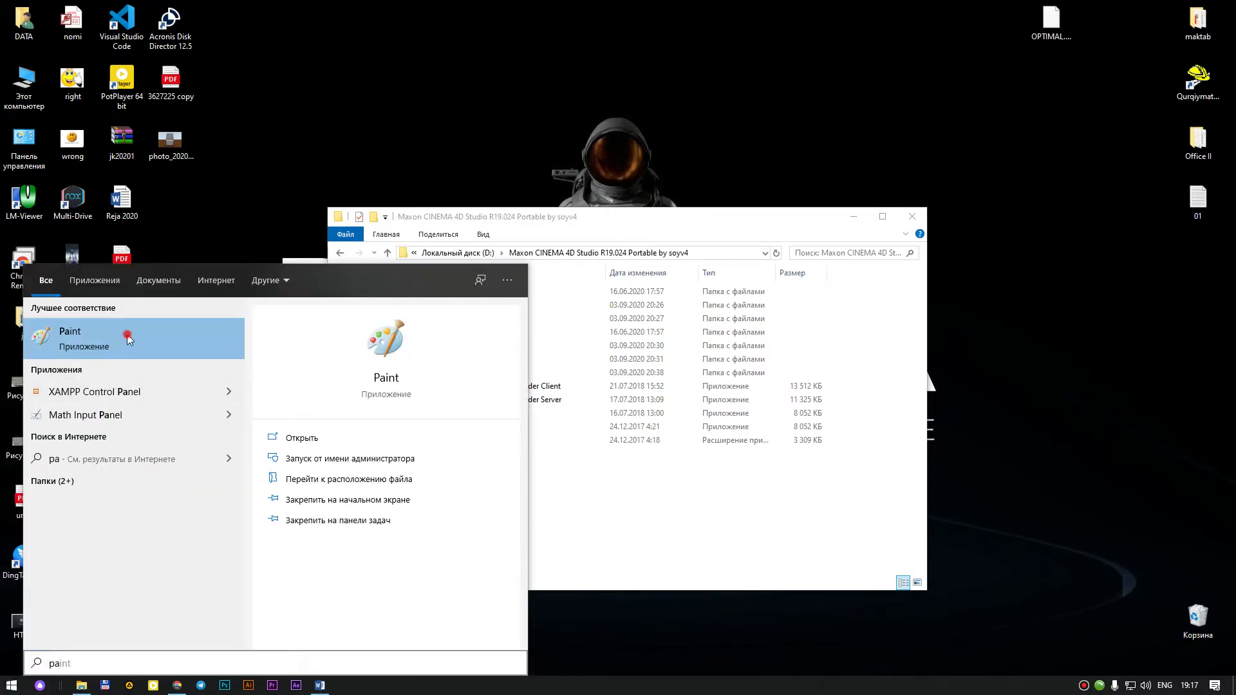
{"action": "left_click", "coordinate": [128, 340]}
Maximise the Paint window by double-clicking its title bar.
{"action": "double_click", "coordinate": [1054, 27]}
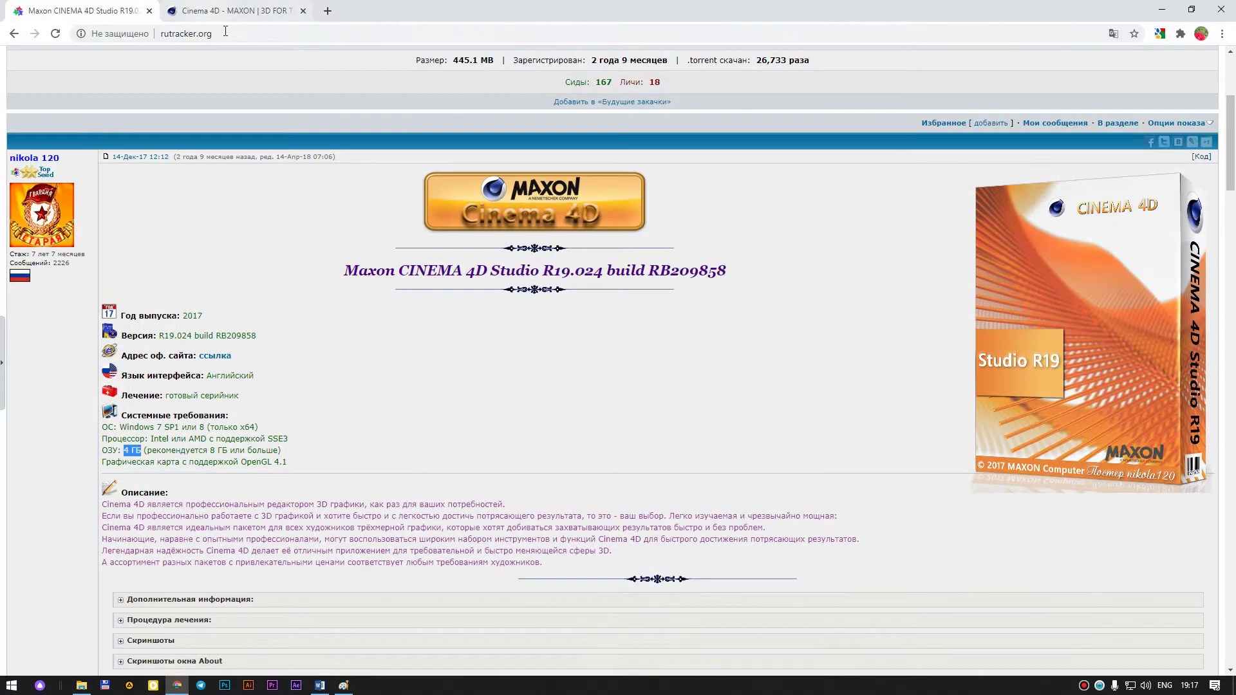
Search the web for 'vfx' in a new tab and skip the VFX video to 0:35.
{"action": "left_click", "coordinate": [331, 14]}
{"action": "left_click", "coordinate": [382, 40]}
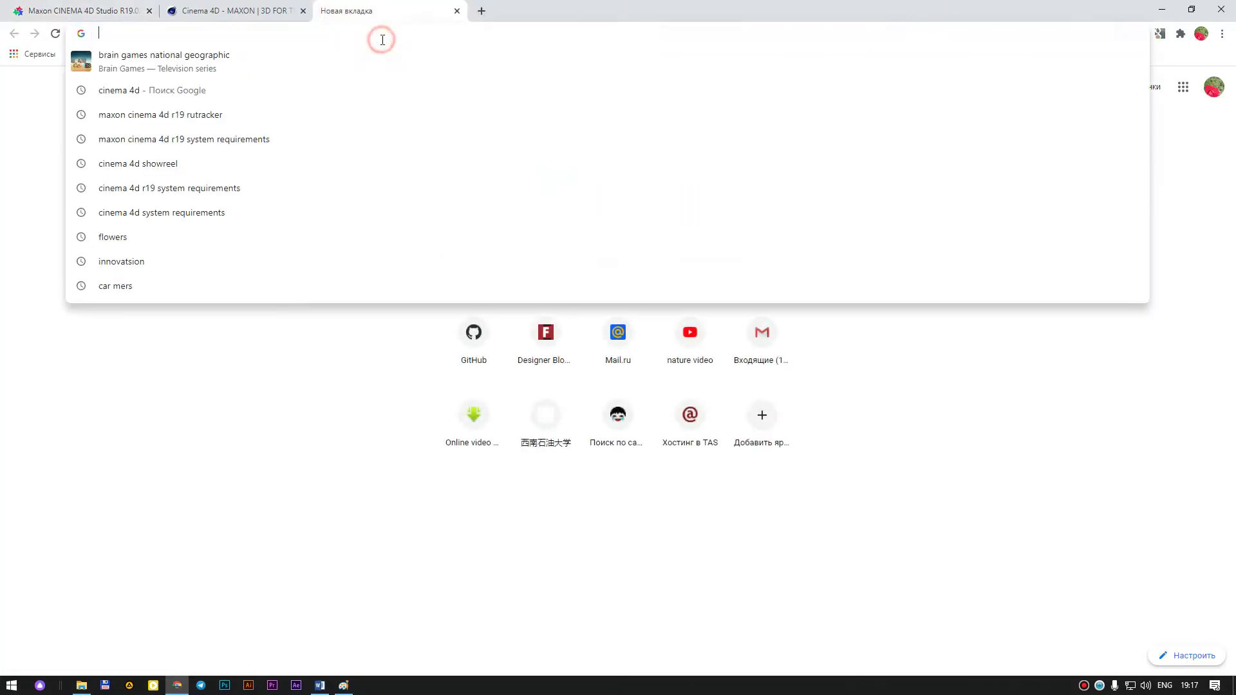
{"action": "type", "text": "vfx"}
{"action": "key", "text": "Return"}
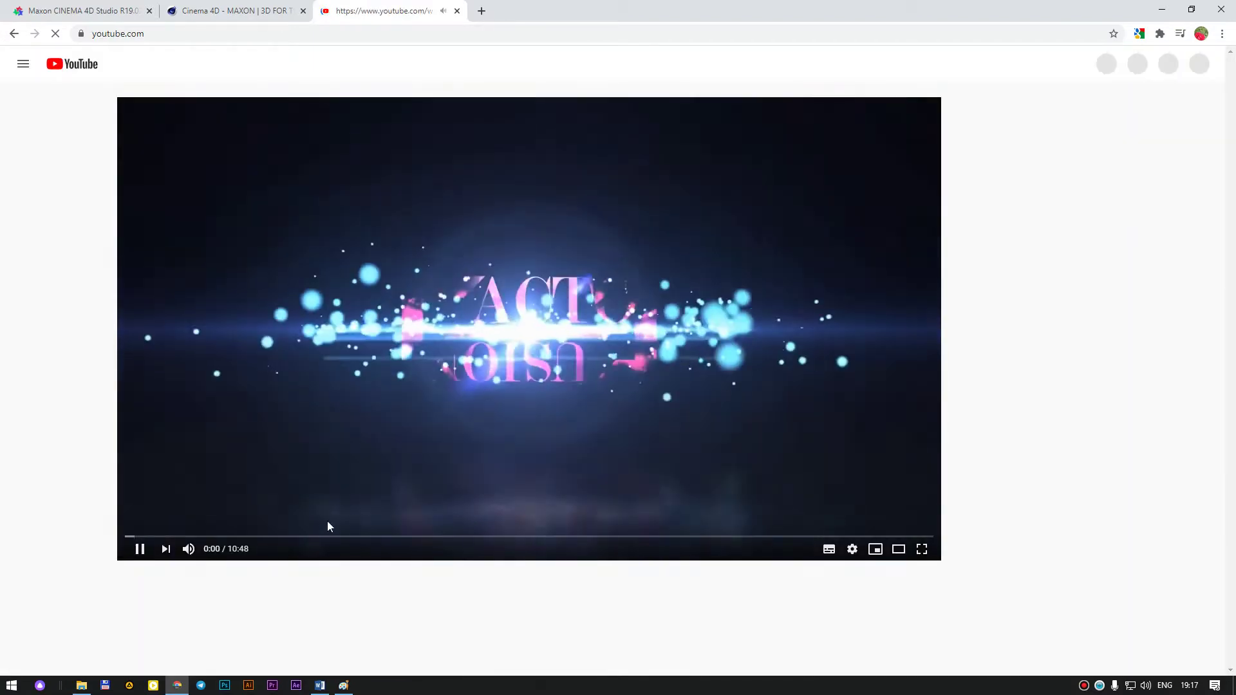
{"action": "left_click", "coordinate": [174, 536]}
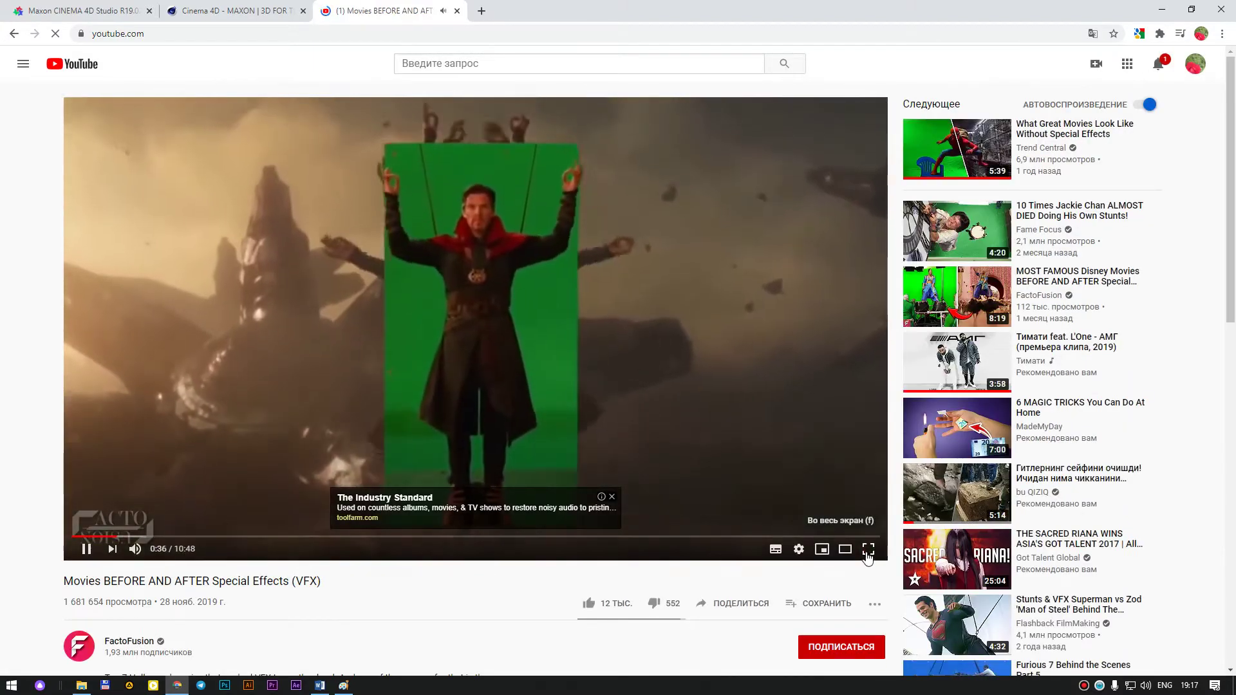
Watch fullscreen, jumping to about 0:56 and the green-screen scene, then exit fullscreen.
{"action": "key", "text": "f"}
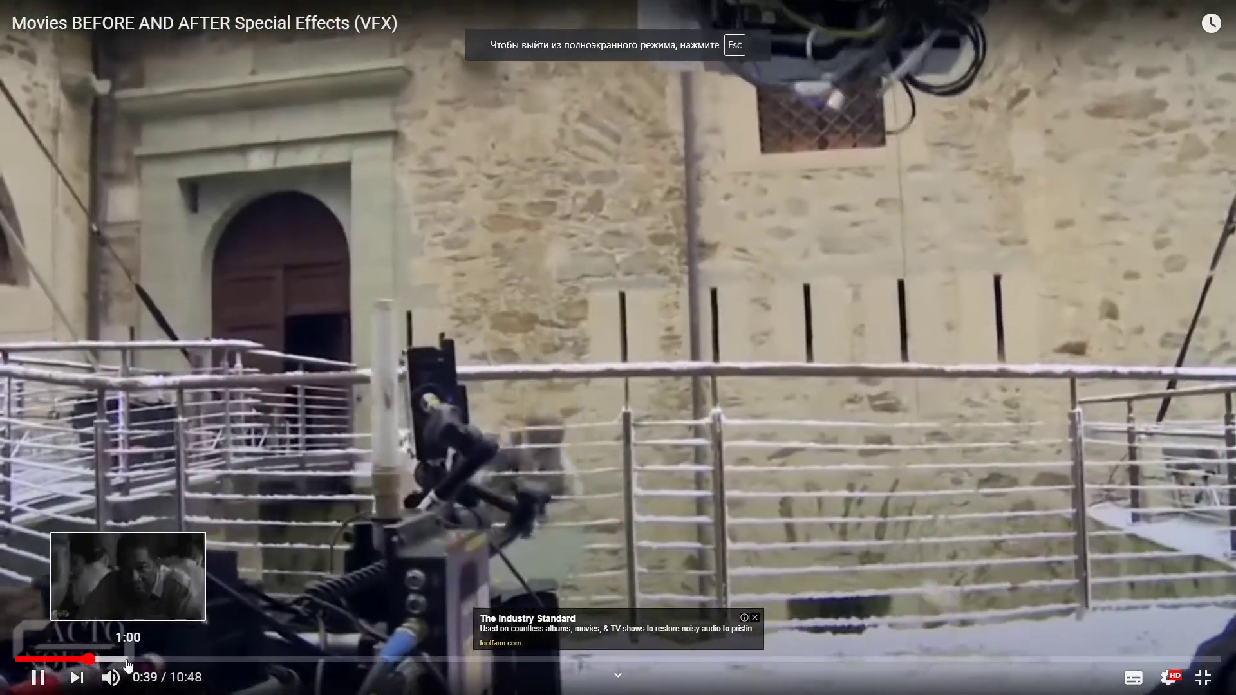
{"action": "left_click", "coordinate": [121, 660]}
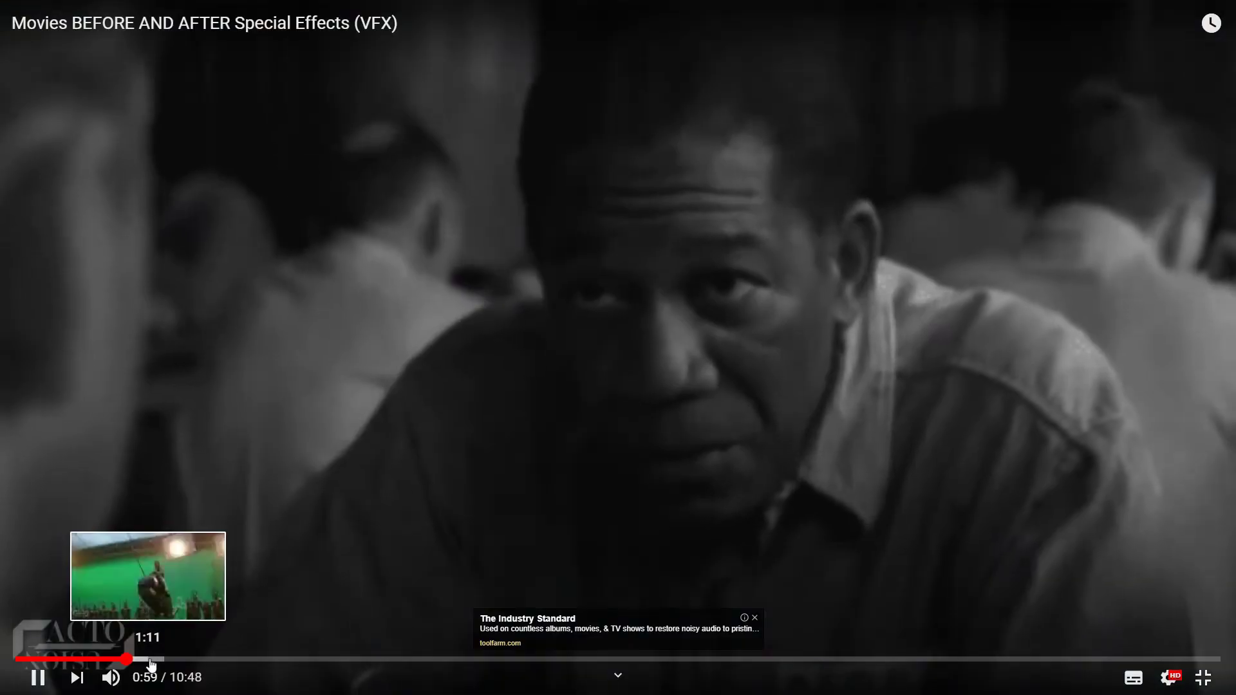
{"action": "left_click", "coordinate": [152, 660]}
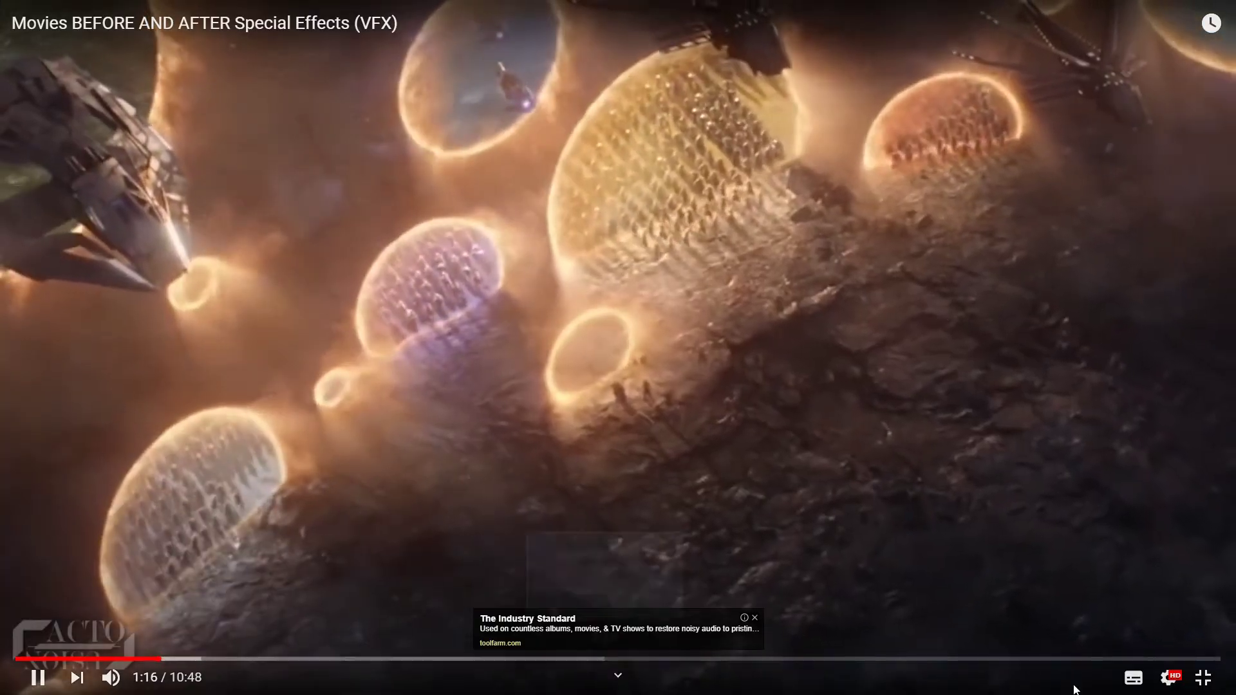
{"action": "left_click", "coordinate": [1203, 678]}
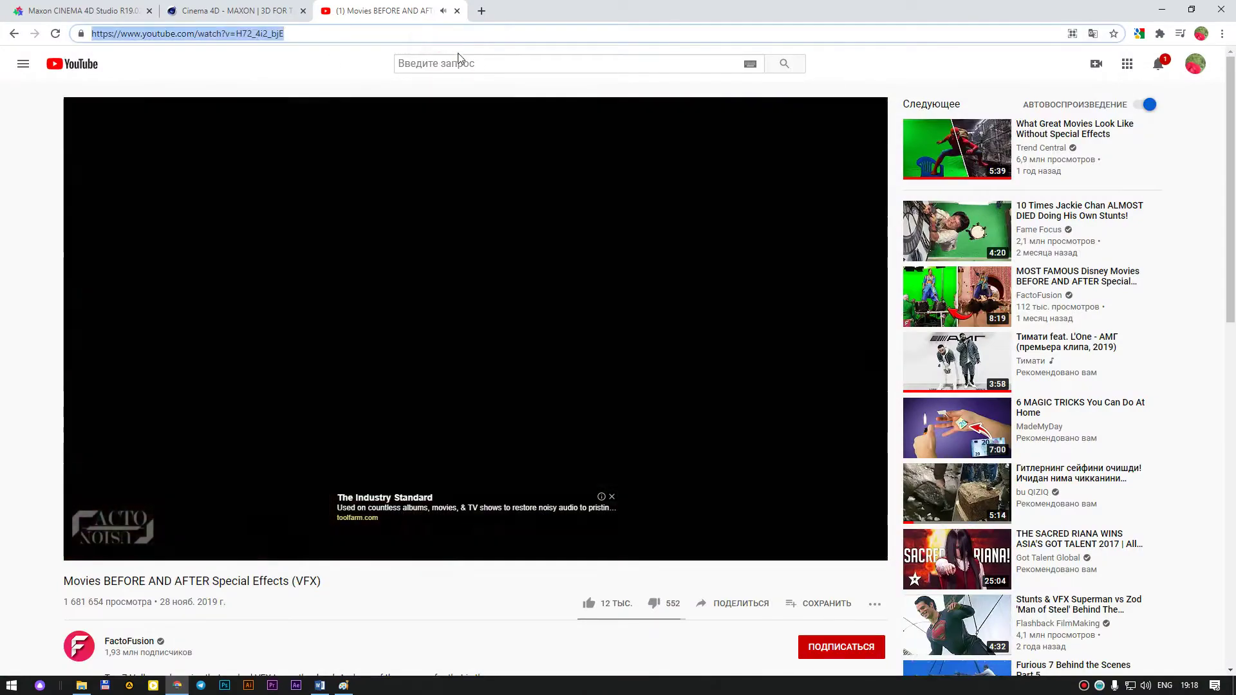
Search YouTube for 'motion graphics' and open the 4 Great Motion Graphics Techniques video.
{"action": "left_click", "coordinate": [459, 63]}
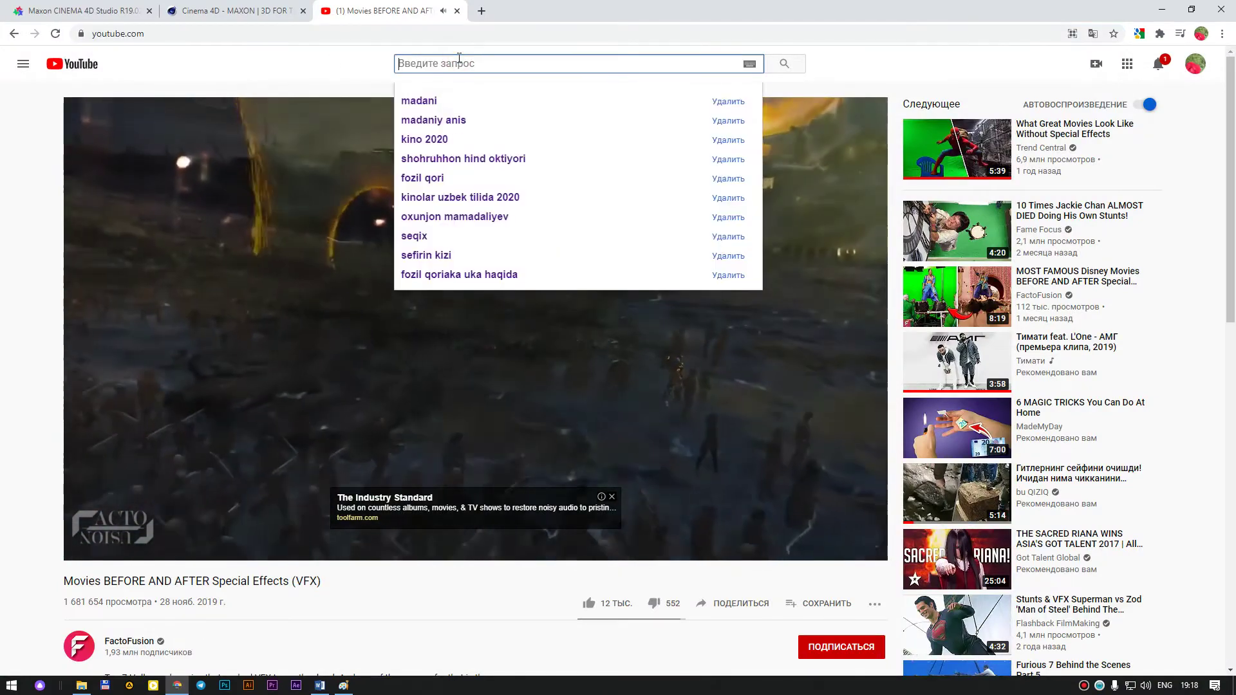
{"action": "type", "text": "motion gr"}
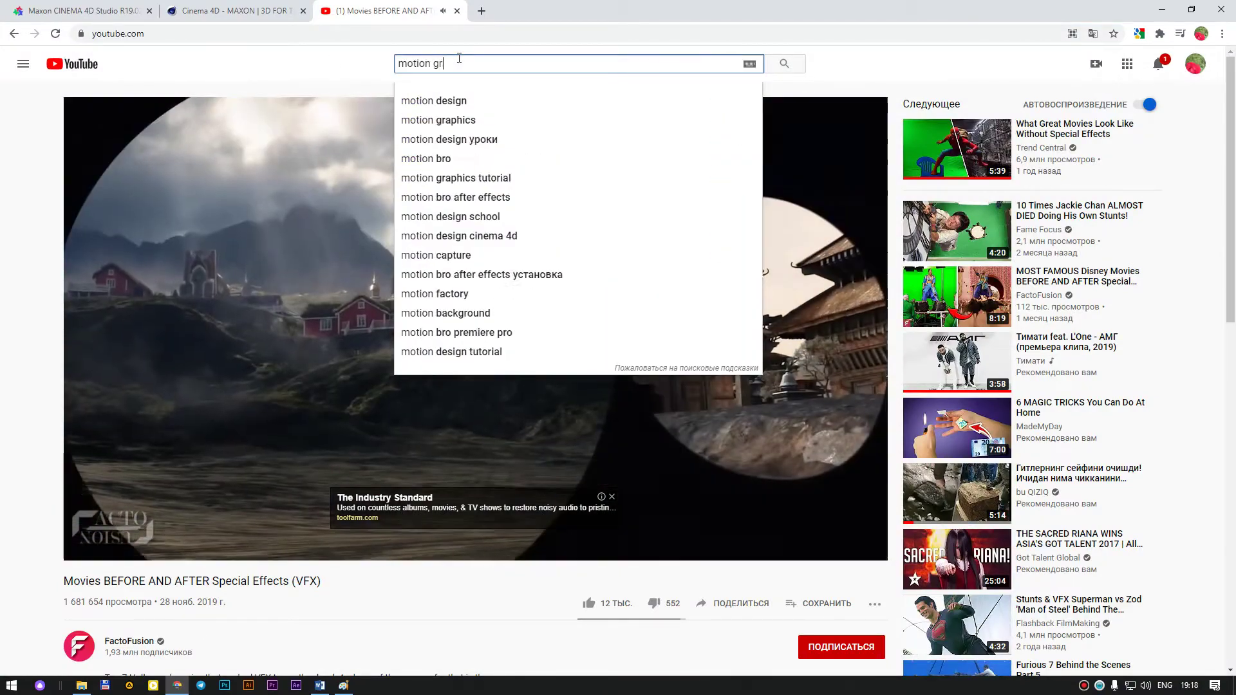
{"action": "type", "text": "aphics"}
{"action": "key", "text": "Return"}
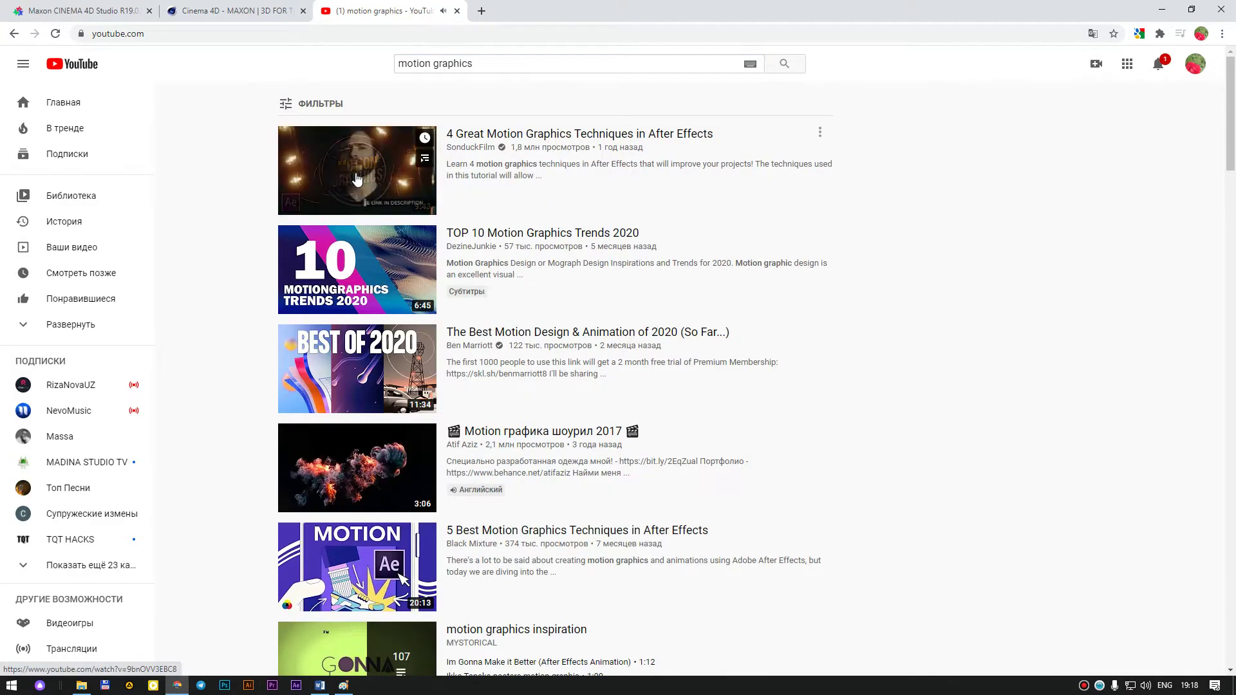
{"action": "left_click", "coordinate": [463, 135]}
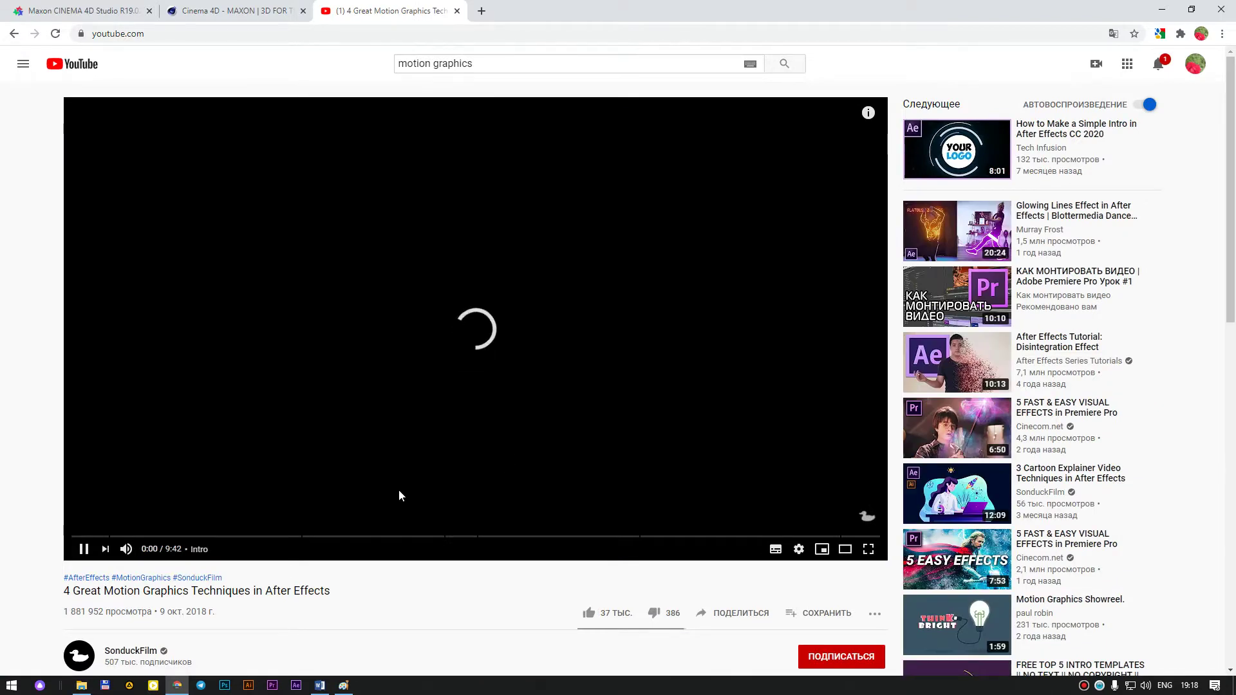
Jump to the Animated Lines chapter at 0:43 in fullscreen, then return to the search results.
{"action": "left_click", "coordinate": [868, 551]}
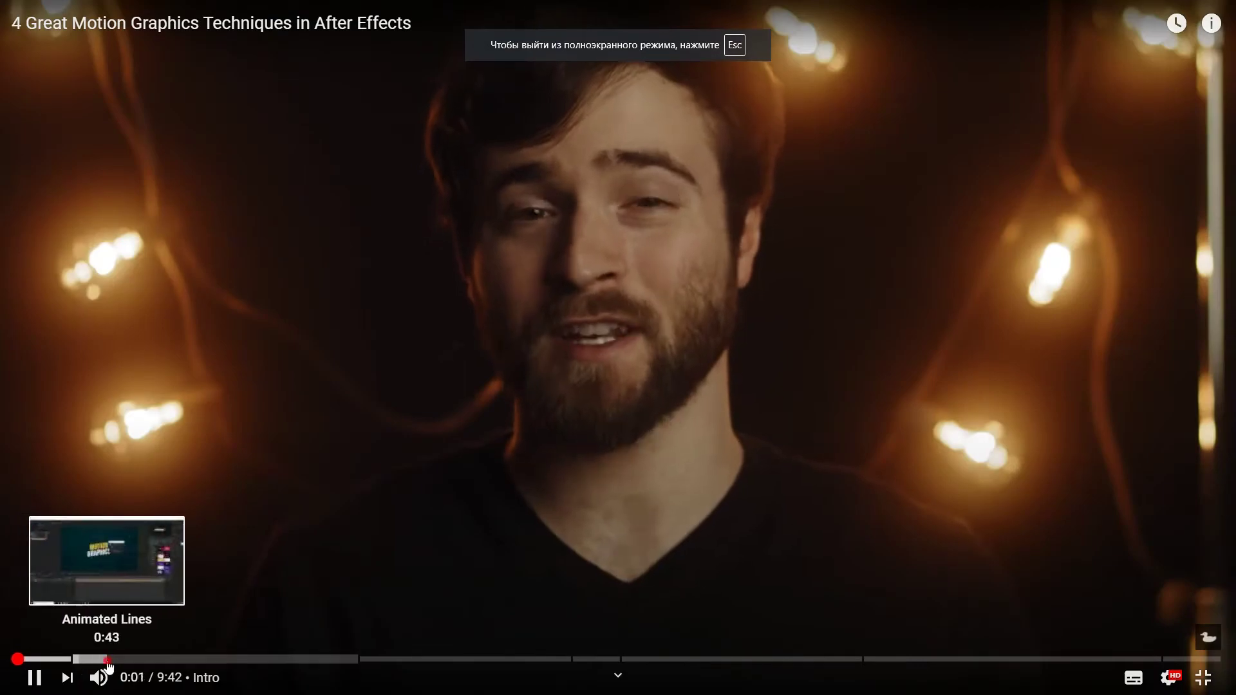
{"action": "left_click", "coordinate": [106, 659]}
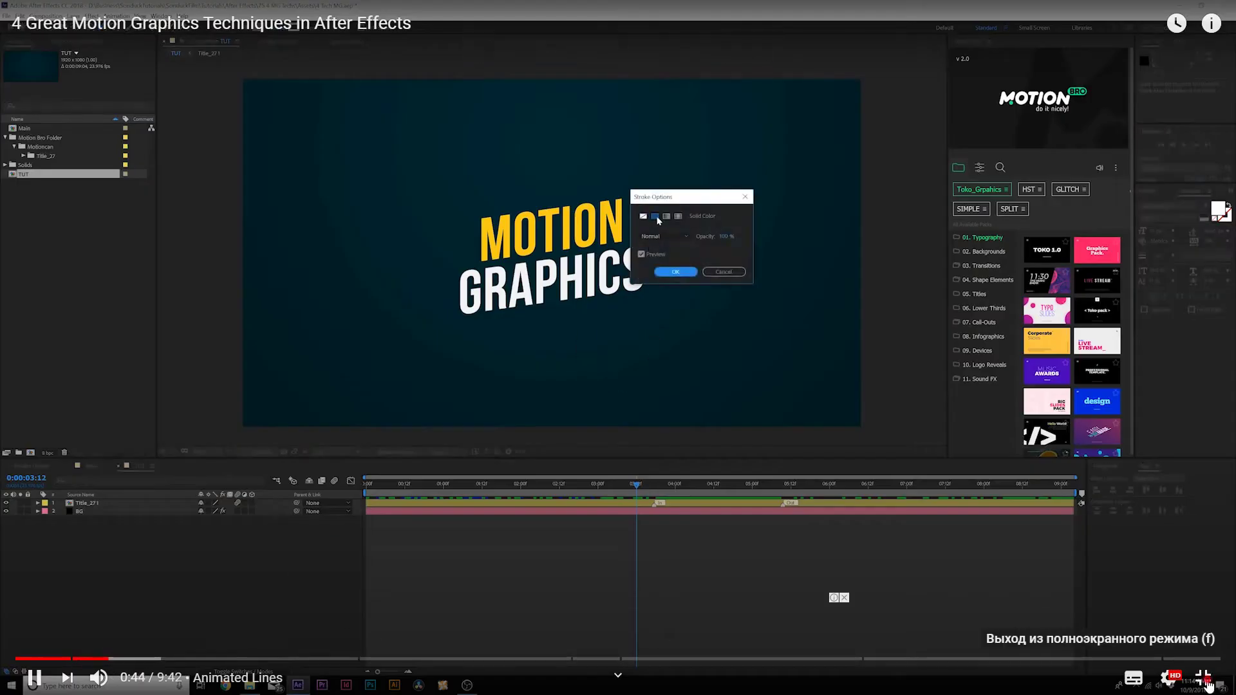
{"action": "left_click", "coordinate": [1207, 684]}
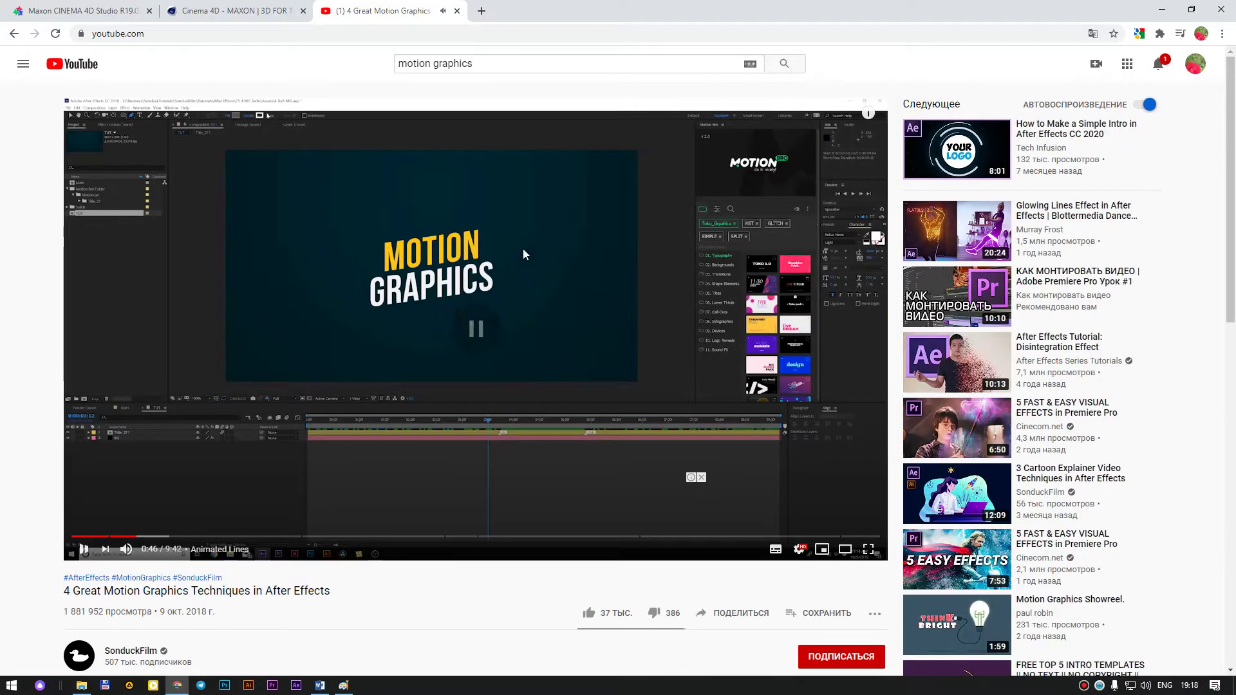
{"action": "key", "text": "alt+Left"}
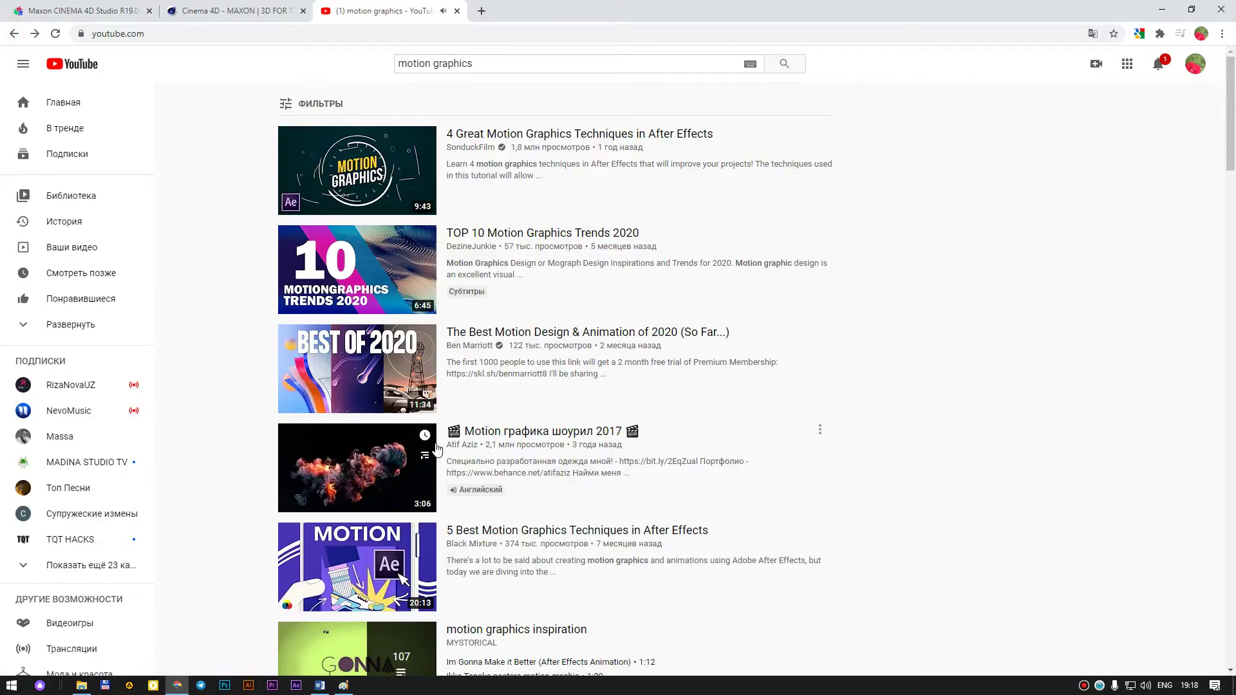
Play The Best Motion Design & Animation of 2020 fullscreen, skipping through 0:22, 0:40 and 1:27.
{"action": "left_click", "coordinate": [365, 381]}
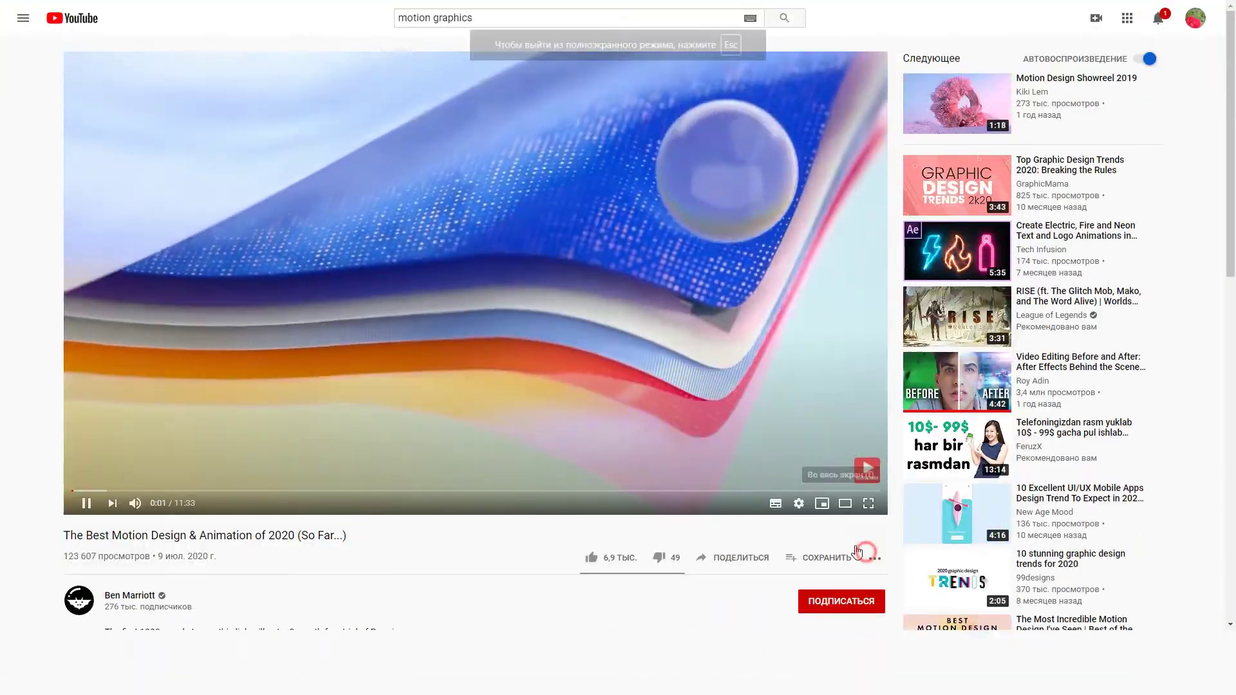
{"action": "left_click", "coordinate": [862, 553]}
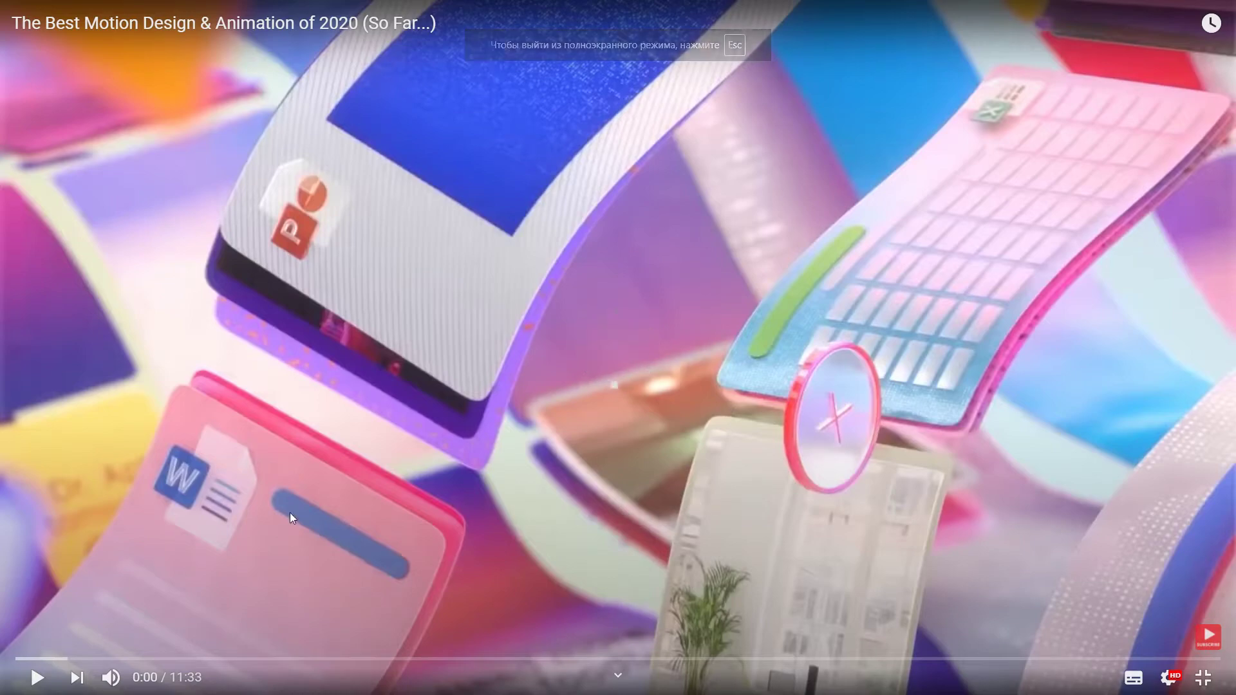
{"action": "left_click", "coordinate": [740, 398]}
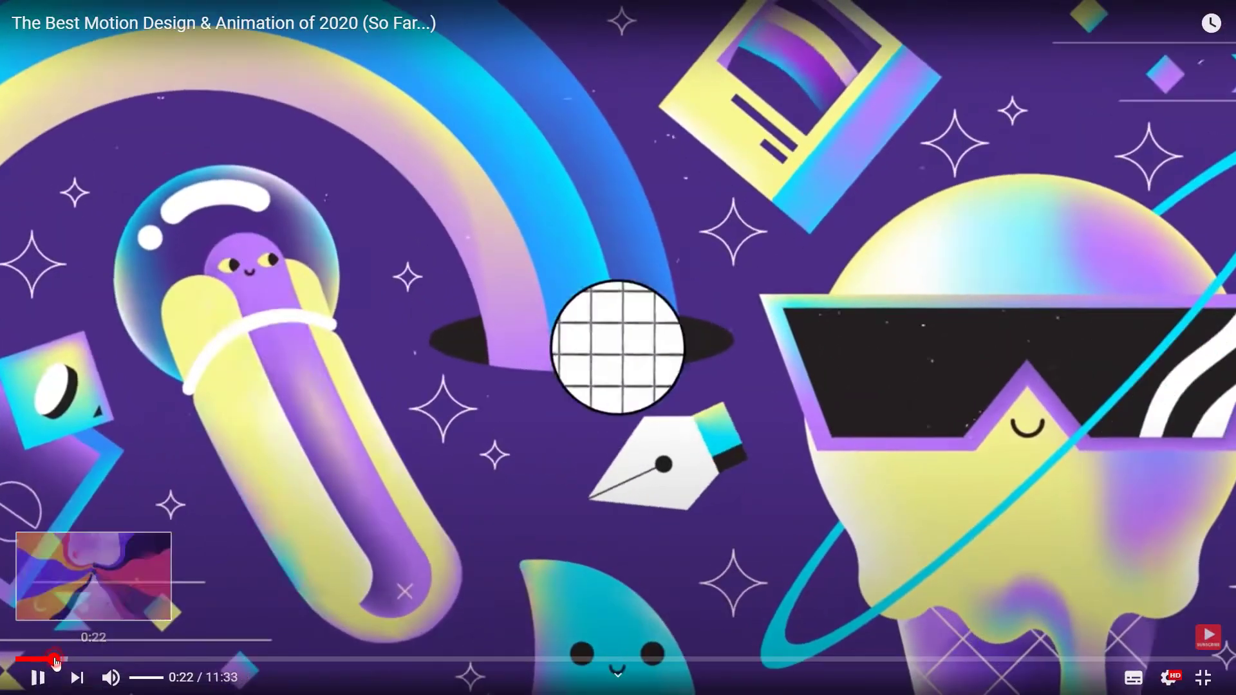
{"action": "left_click", "coordinate": [59, 660]}
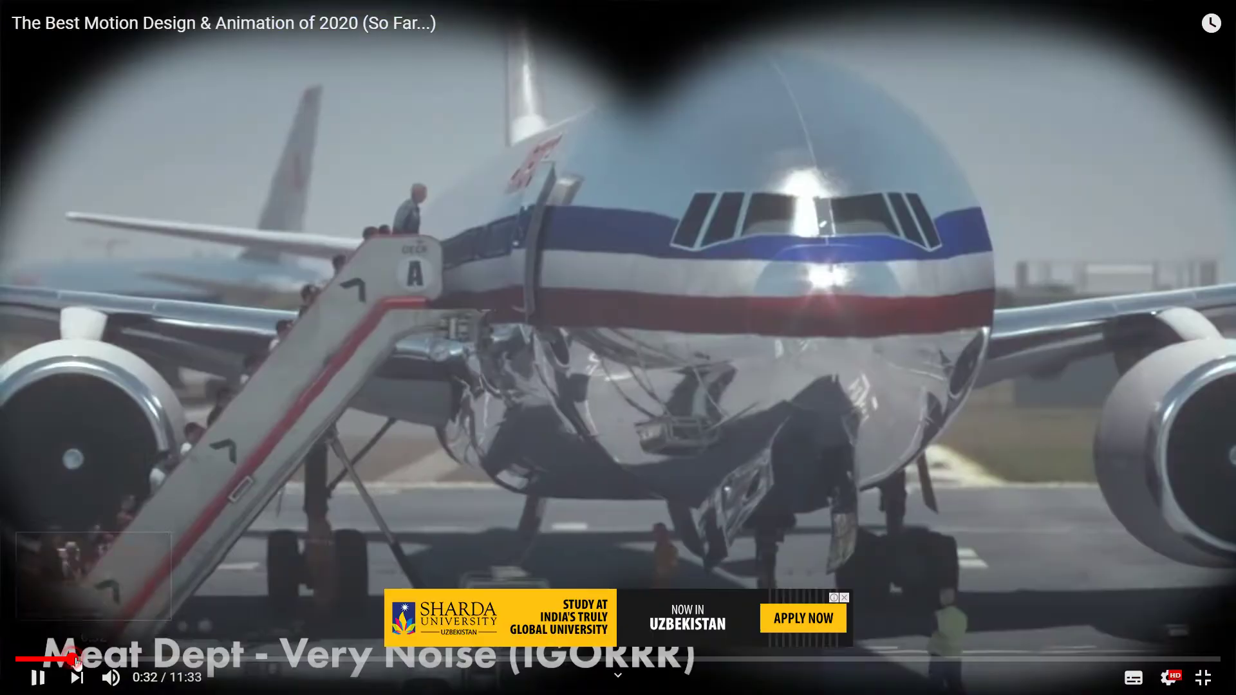
{"action": "left_click", "coordinate": [87, 660]}
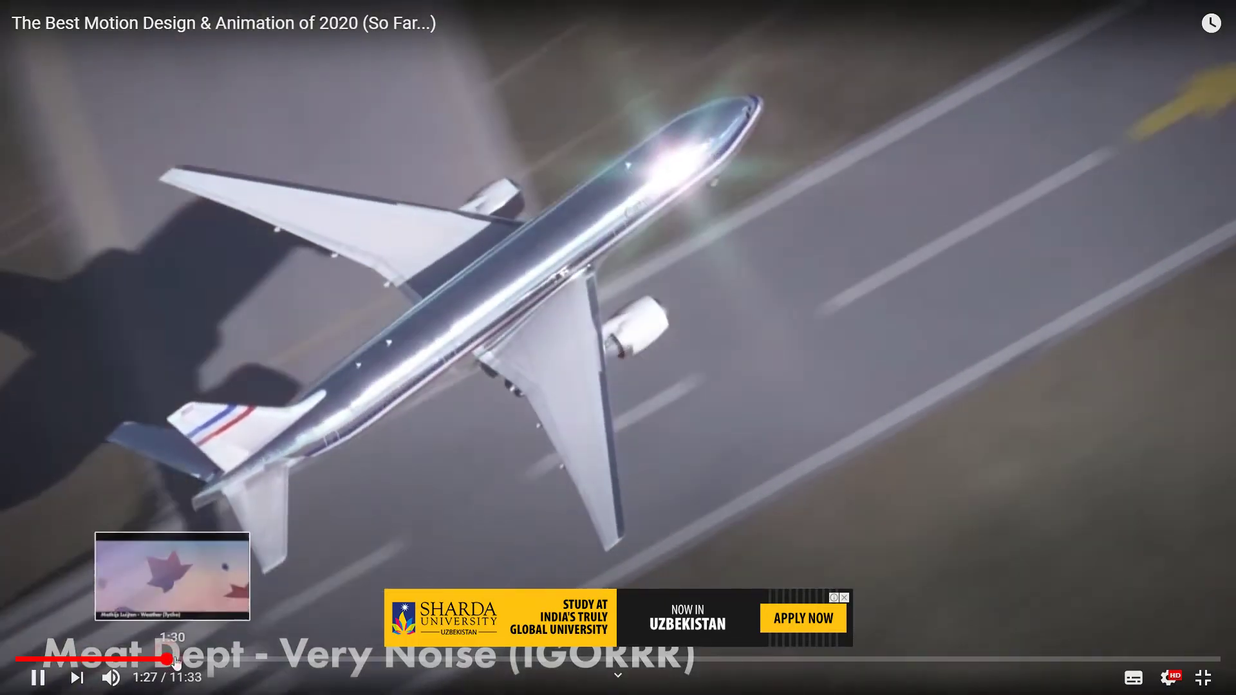
{"action": "left_click", "coordinate": [168, 660]}
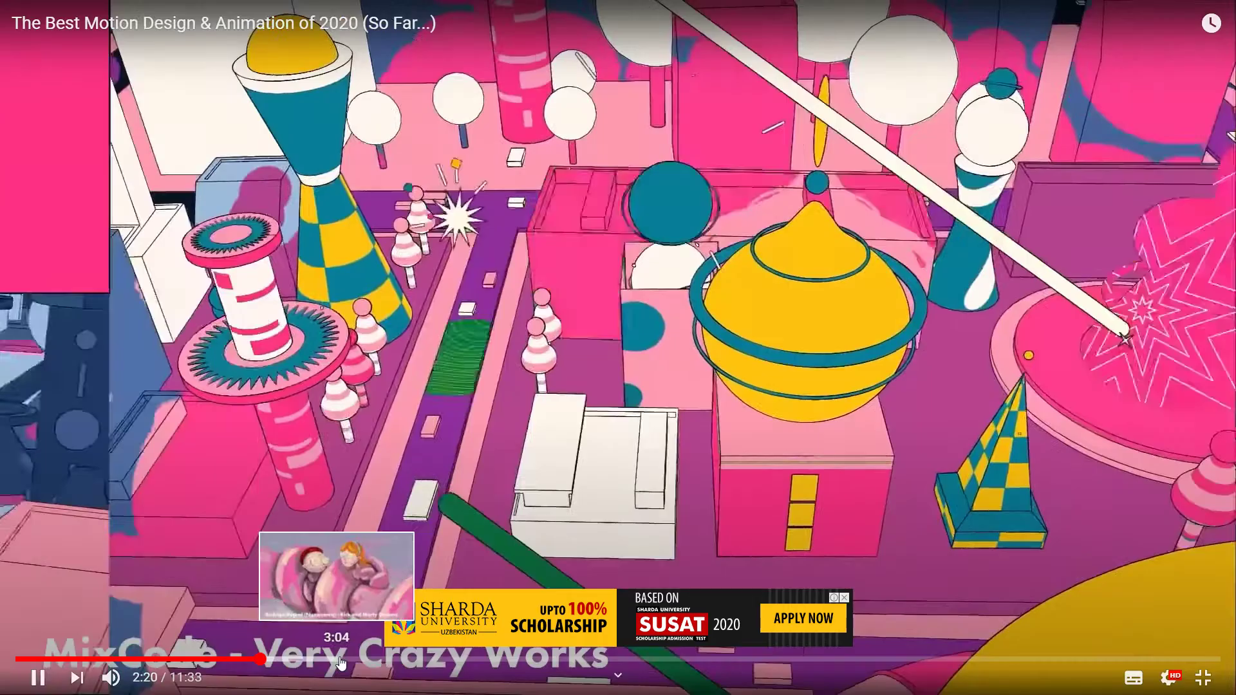
{"action": "mouse_move", "coordinate": [332, 660]}
{"action": "left_mouse_down"}
{"action": "mouse_move", "coordinate": [356, 661]}
{"action": "mouse_move", "coordinate": [52, 661]}
{"action": "left_mouse_up"}
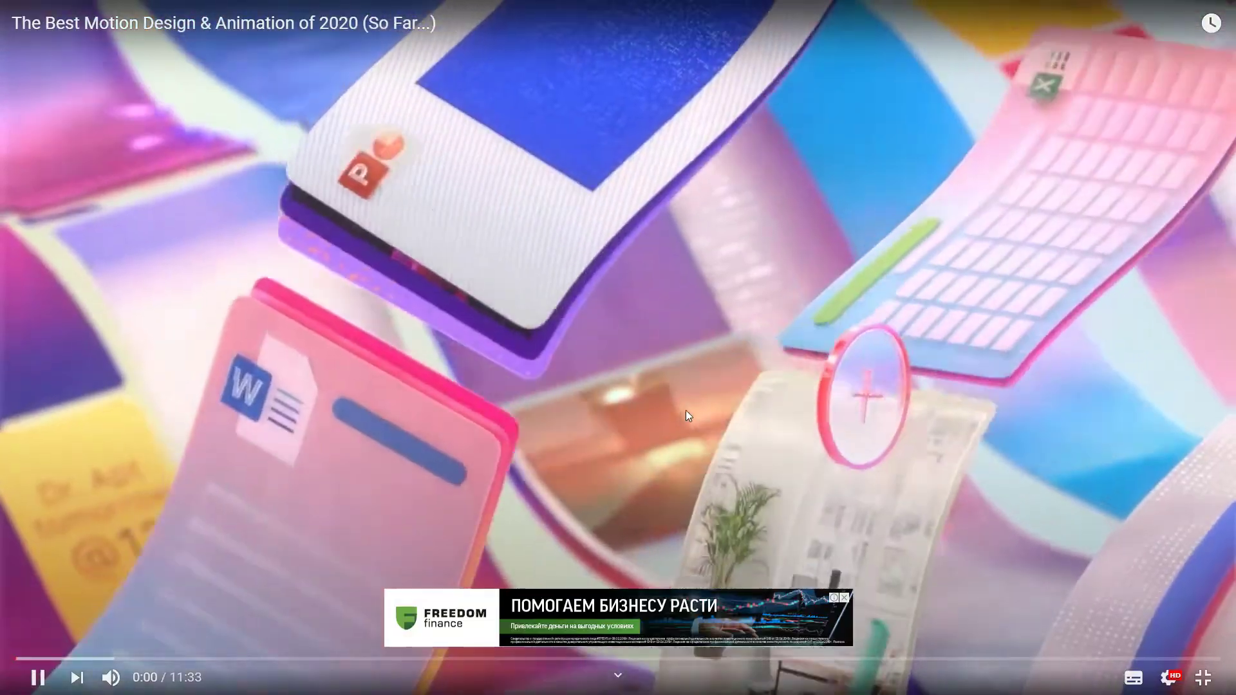
Skim the video forward through 5:28, 6:48, 7:51, 8:10 and 9:04 to about 9:42.
{"action": "left_click", "coordinate": [685, 410]}
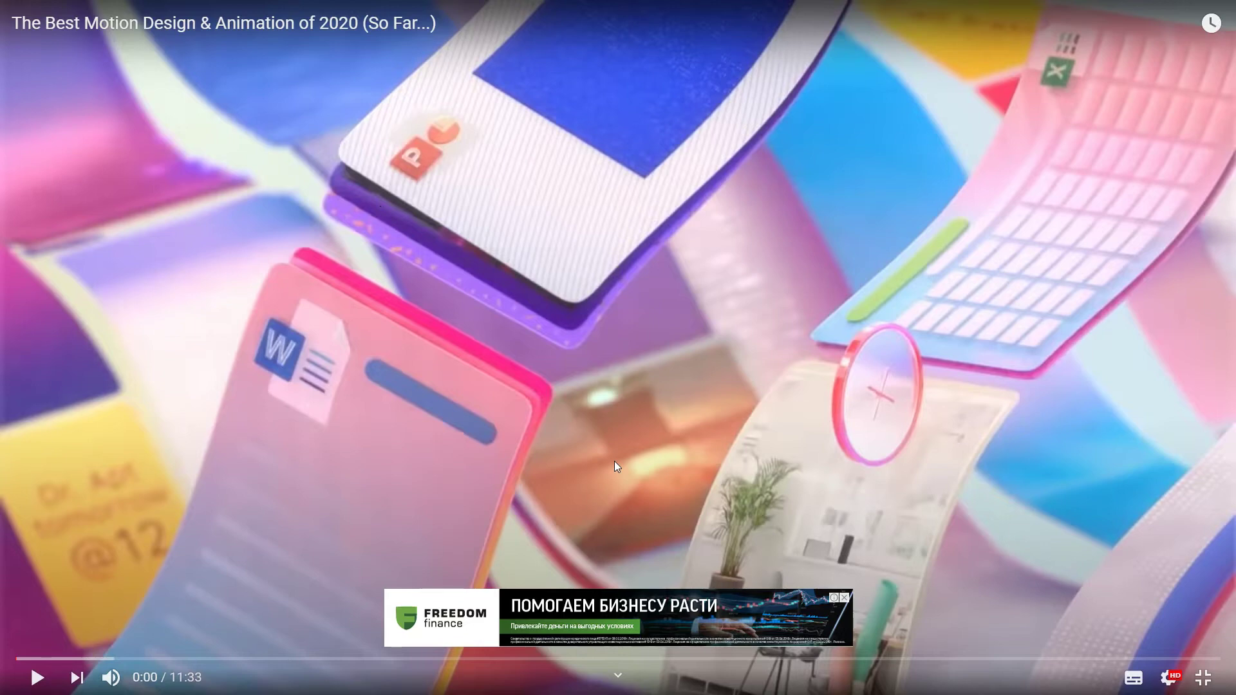
{"action": "left_click", "coordinate": [615, 461]}
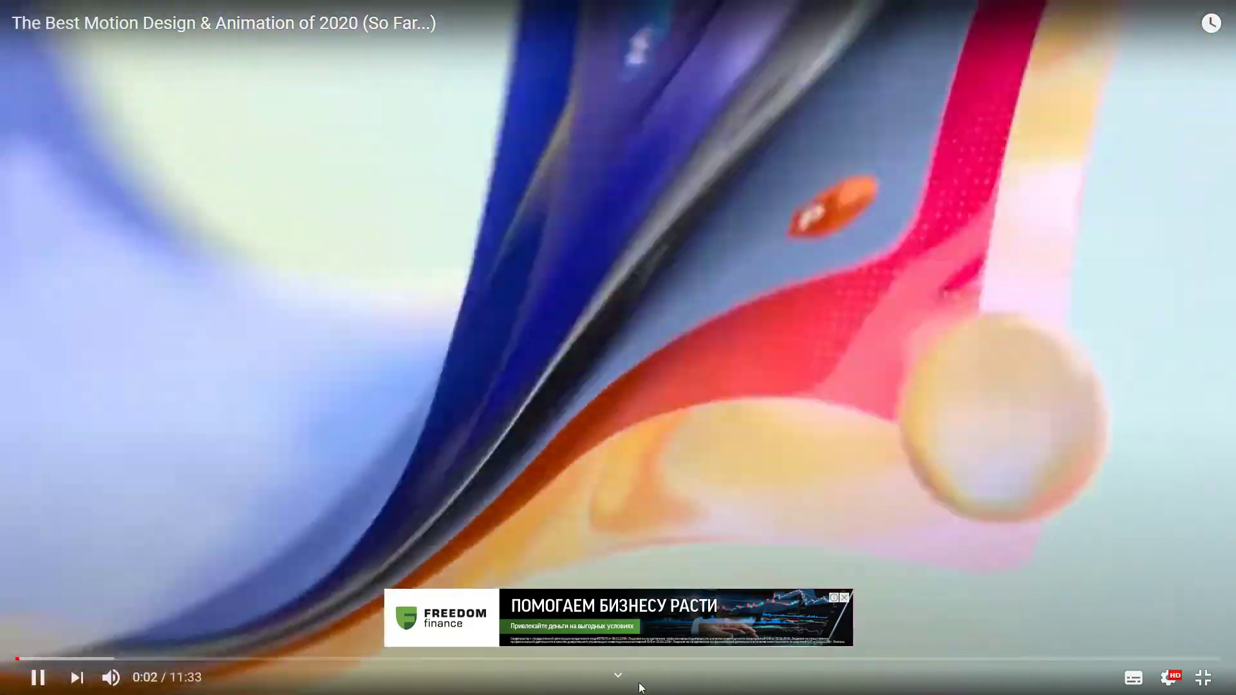
{"action": "left_click_drag", "start_coordinate": [581, 660], "coordinate": [586, 660]}
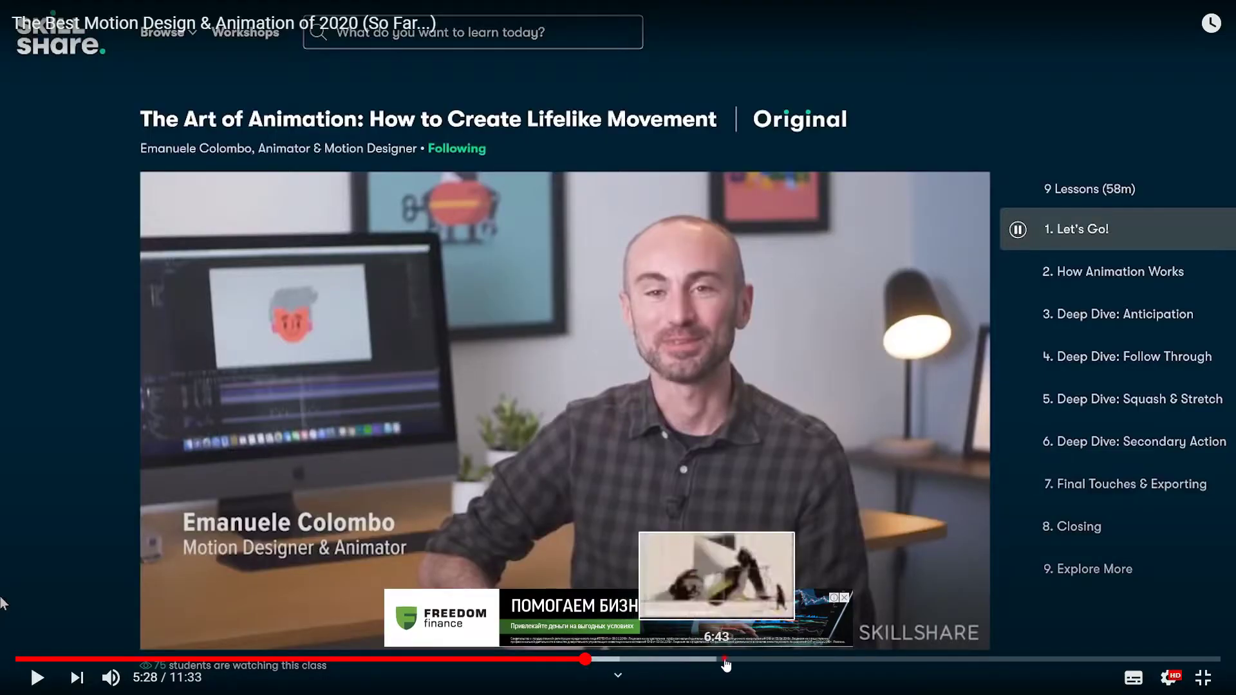
{"action": "left_click", "coordinate": [725, 660]}
{"action": "key", "text": "space"}
{"action": "left_click", "coordinate": [835, 660]}
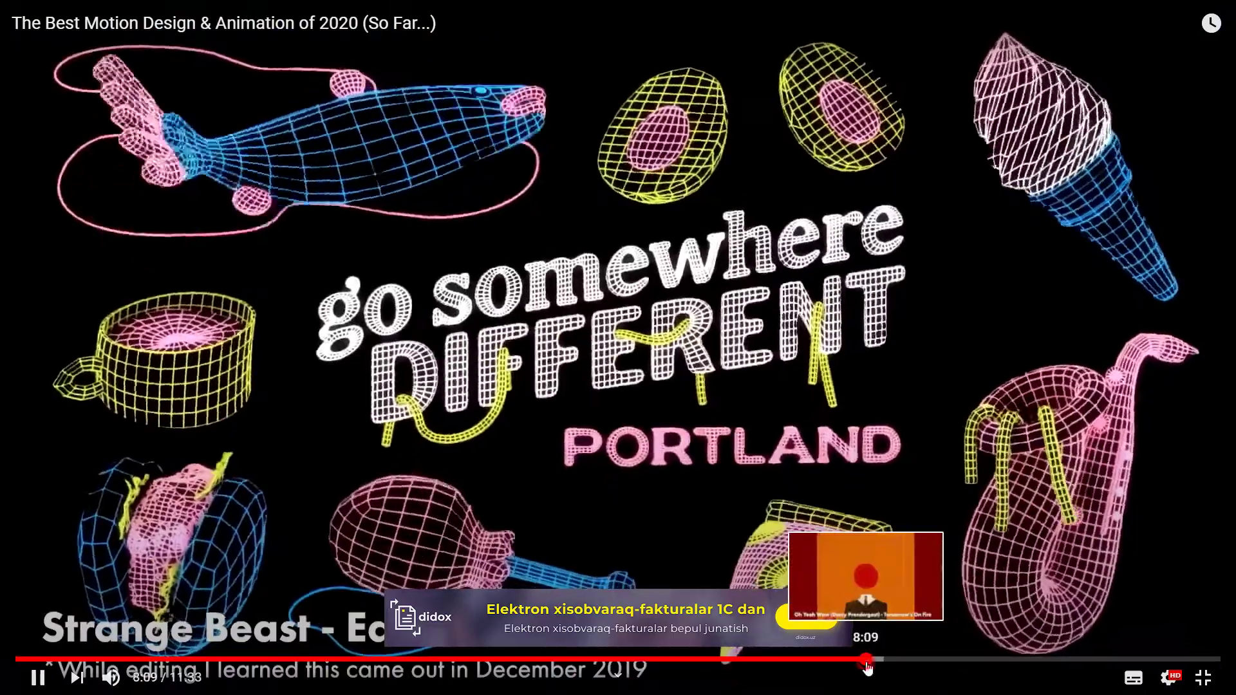
{"action": "left_click", "coordinate": [869, 660]}
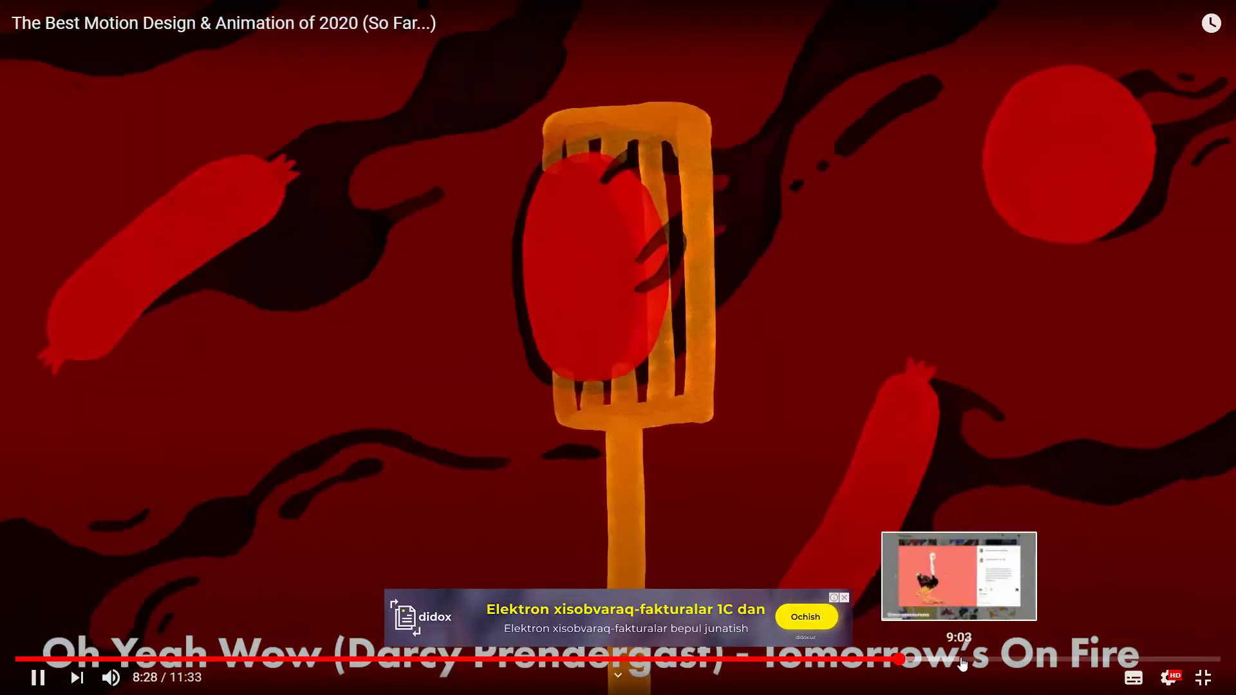
{"action": "left_click", "coordinate": [960, 660]}
{"action": "left_click", "coordinate": [1027, 660]}
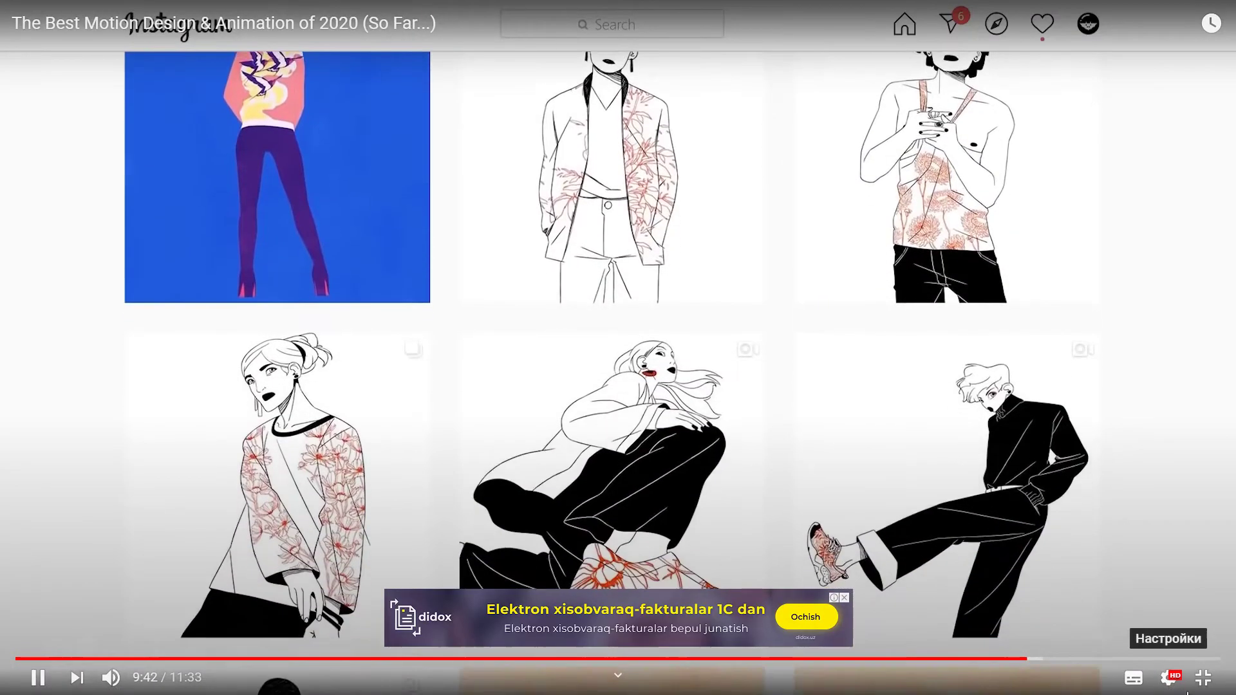
Exit fullscreen, pause at 9:44 and open Motion Design Showreel 2019 from Up Next.
{"action": "left_click", "coordinate": [1203, 678]}
{"action": "left_click", "coordinate": [534, 325]}
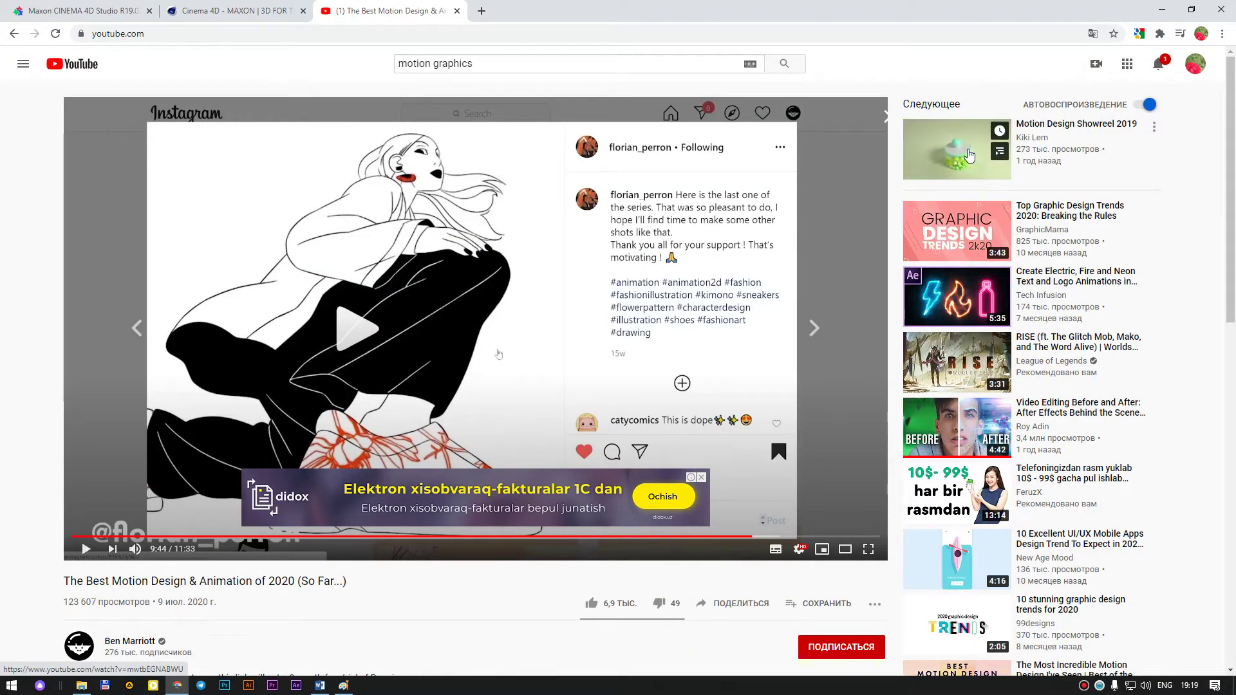
{"action": "left_click", "coordinate": [970, 154]}
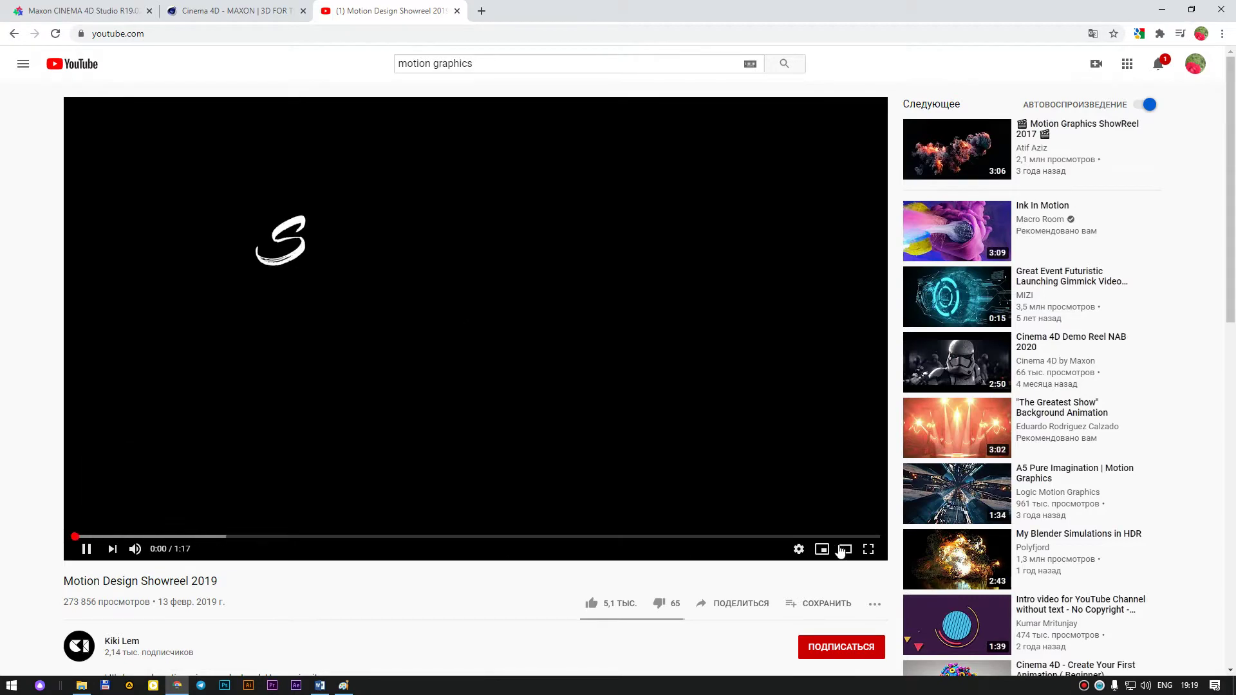
Watch the showreel fullscreen, skipping through 0:10, 0:24, 0:31 and 0:36, with volume lowered to about 30%.
{"action": "left_click", "coordinate": [868, 549]}
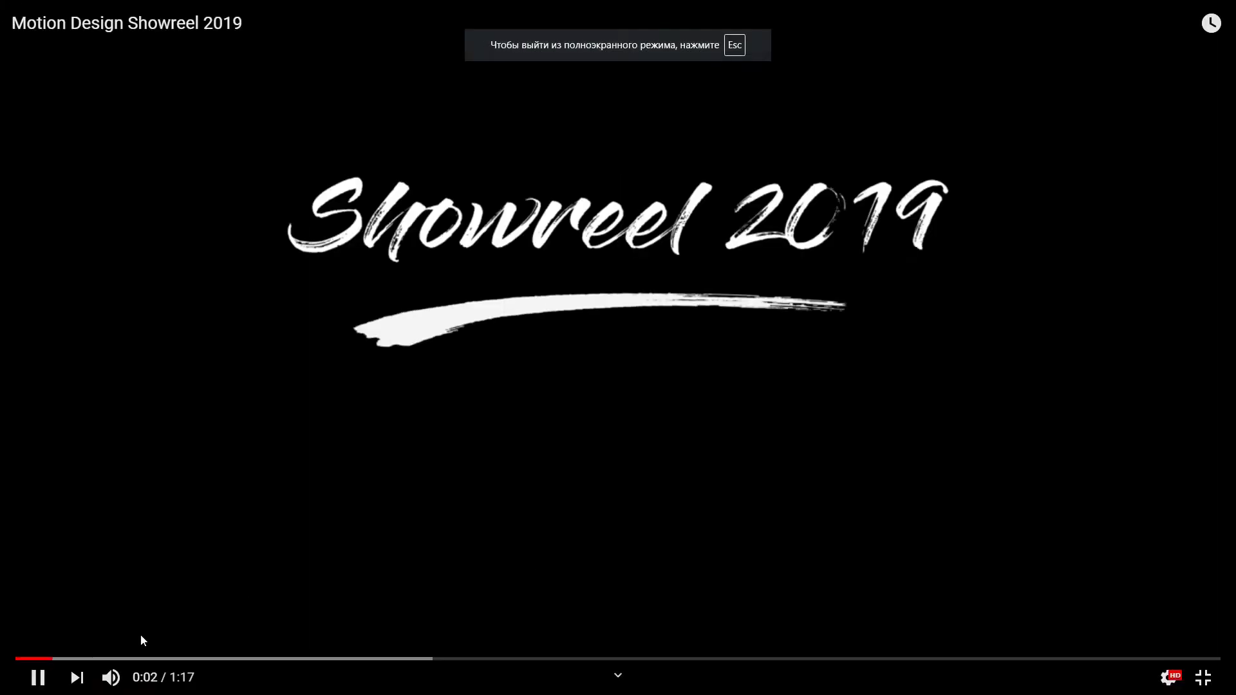
{"action": "left_click", "coordinate": [180, 659]}
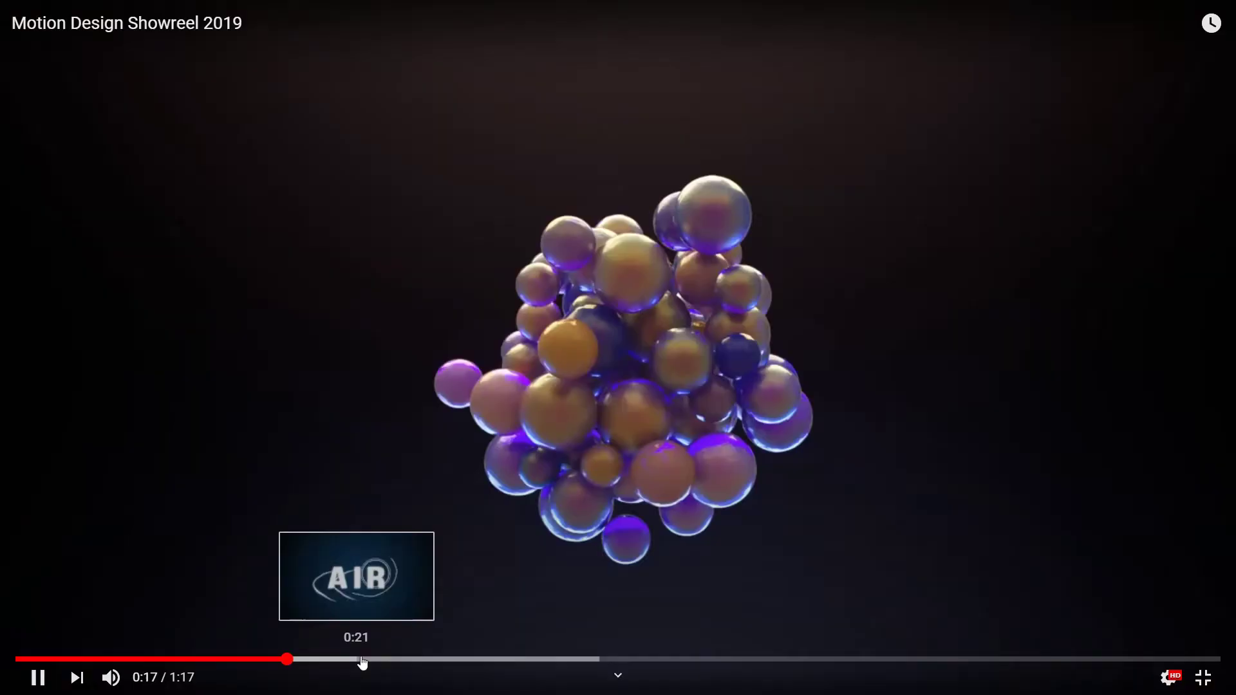
{"action": "left_click", "coordinate": [386, 659]}
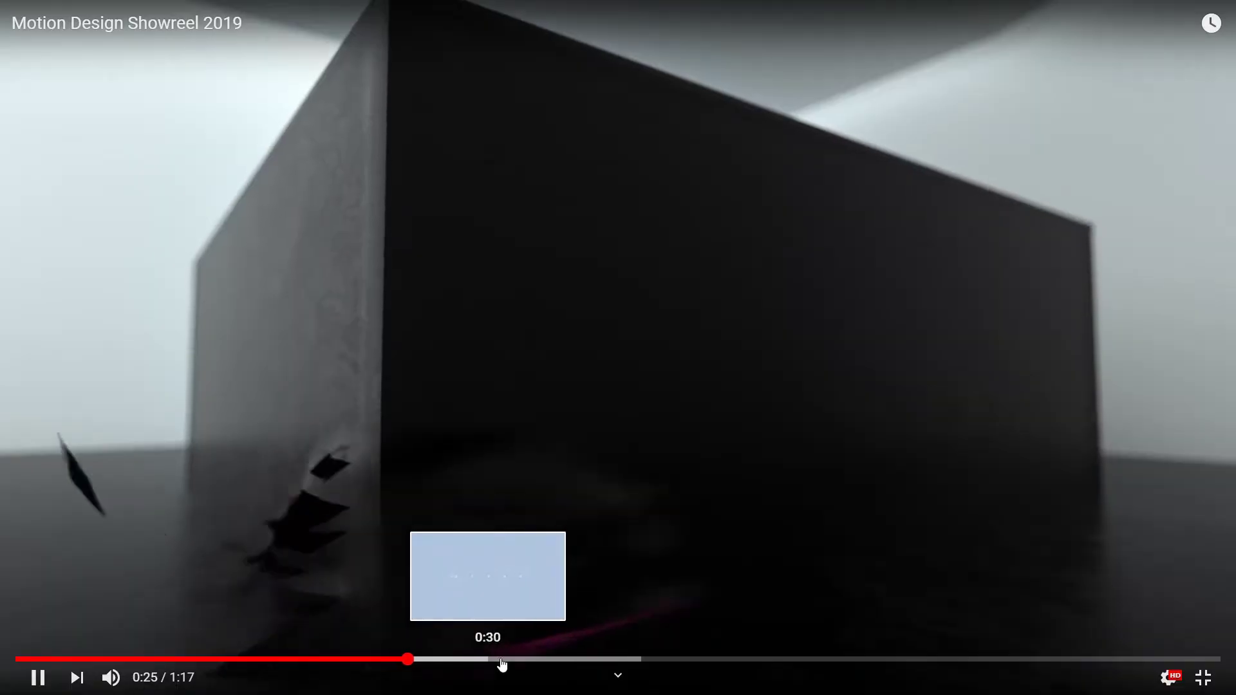
{"action": "left_click", "coordinate": [503, 659]}
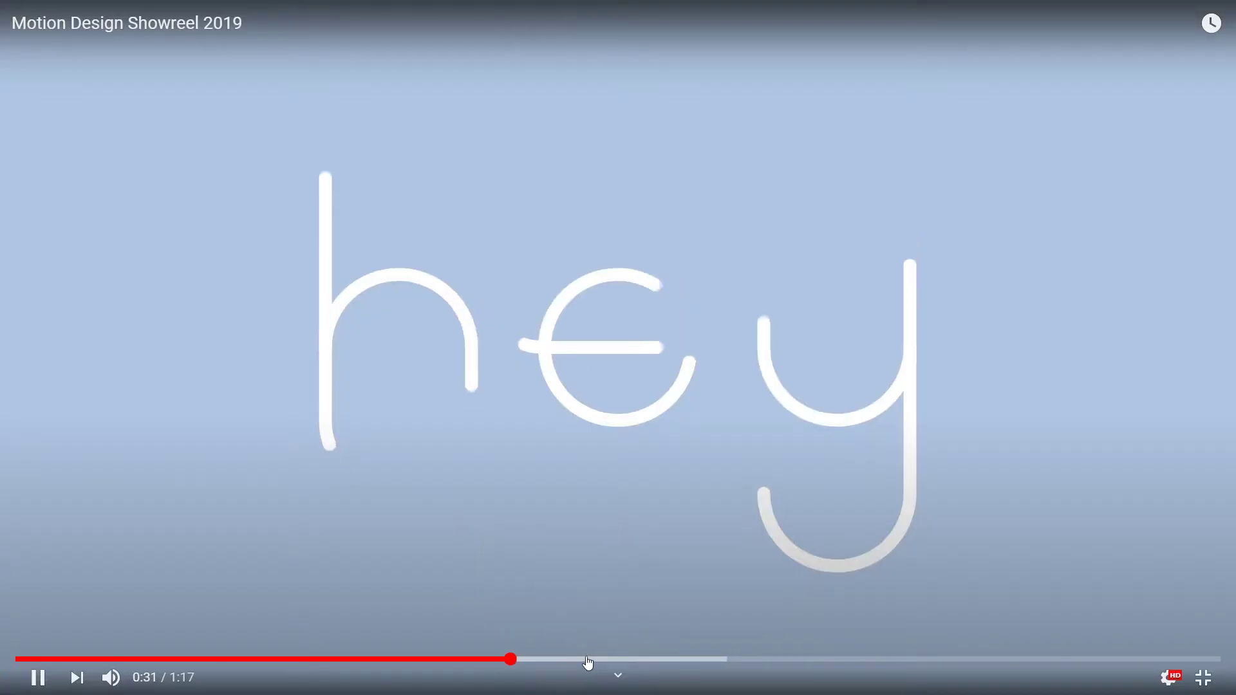
{"action": "left_click", "coordinate": [588, 660]}
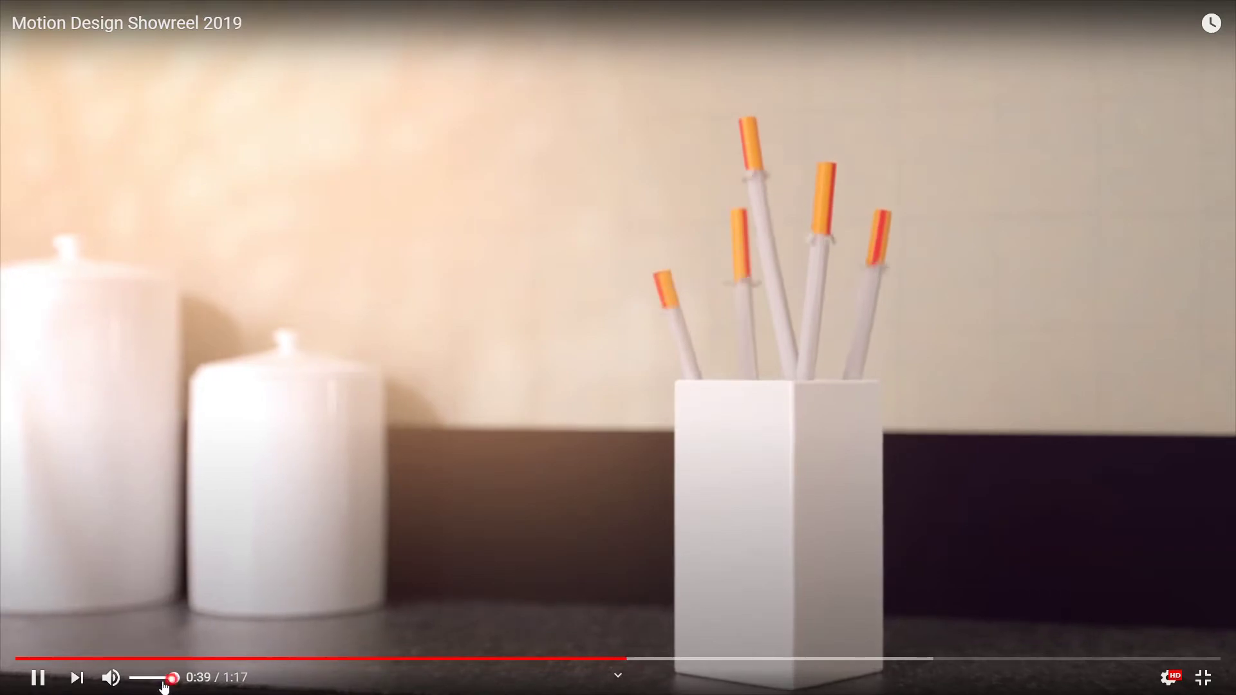
{"action": "left_click_drag", "start_coordinate": [172, 677], "coordinate": [143, 683]}
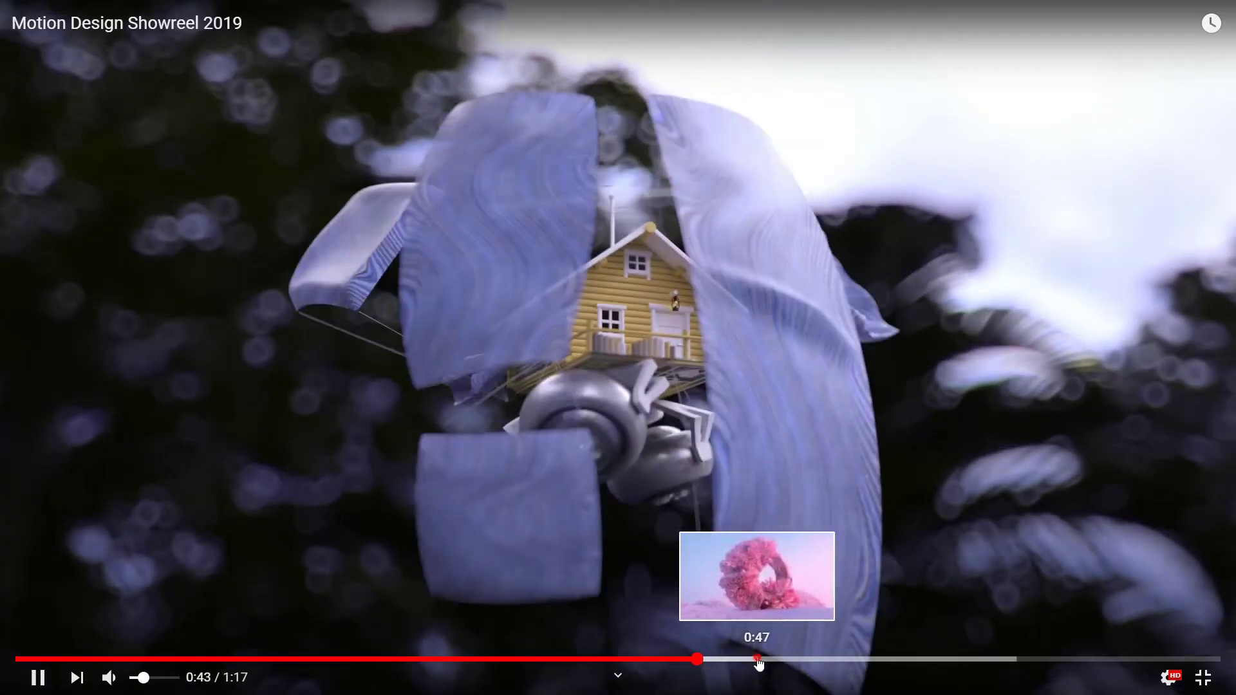
Skip ahead through 0:47, 0:52 and 0:57 to the ocean scene at 1:06, then exit fullscreen.
{"action": "left_click", "coordinate": [760, 660]}
{"action": "left_click", "coordinate": [835, 659]}
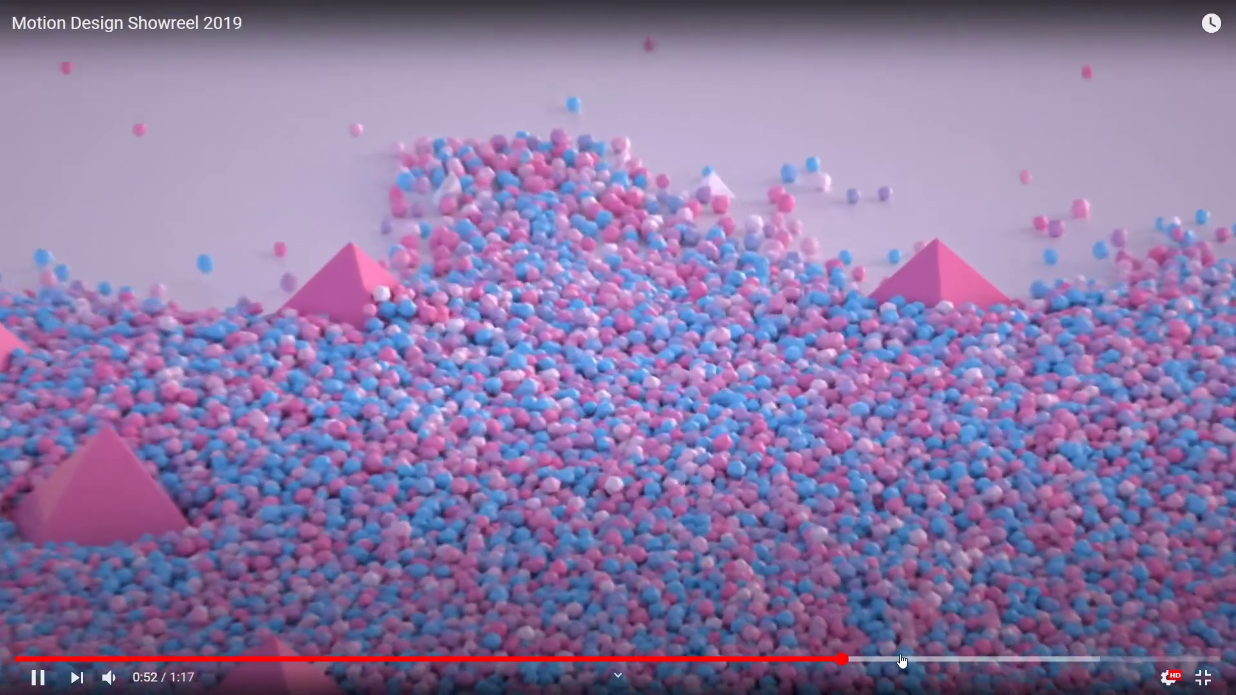
{"action": "left_click", "coordinate": [901, 660]}
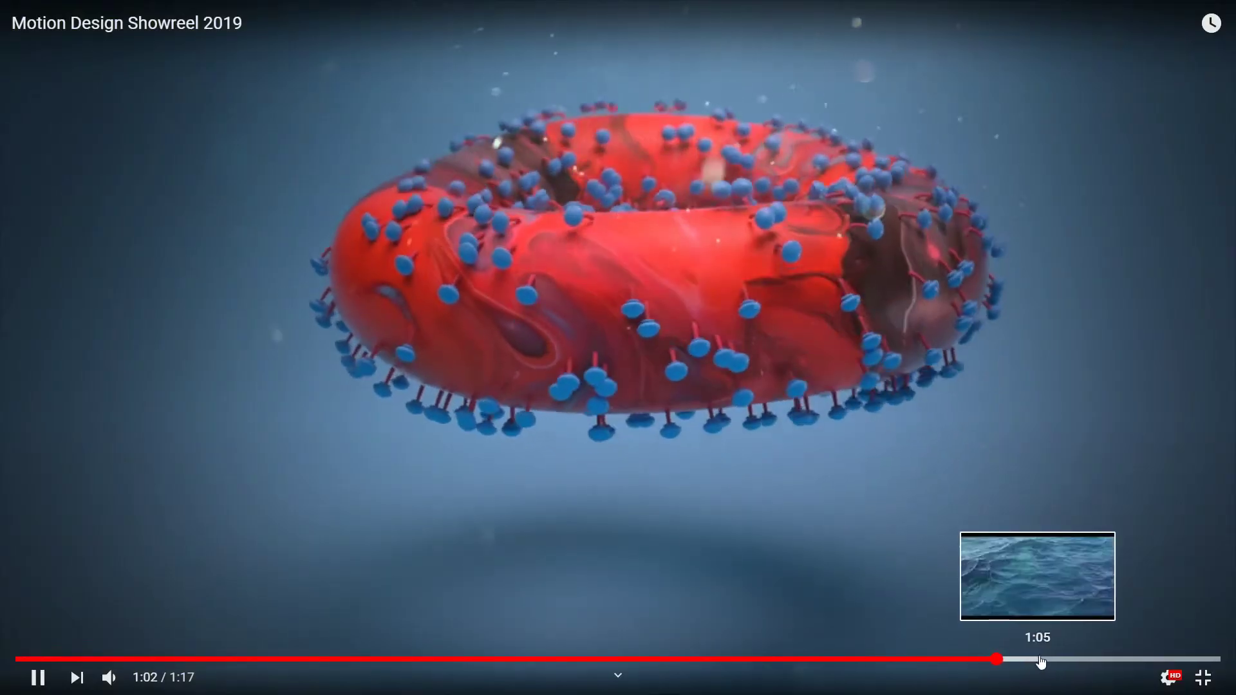
{"action": "left_click", "coordinate": [1053, 660]}
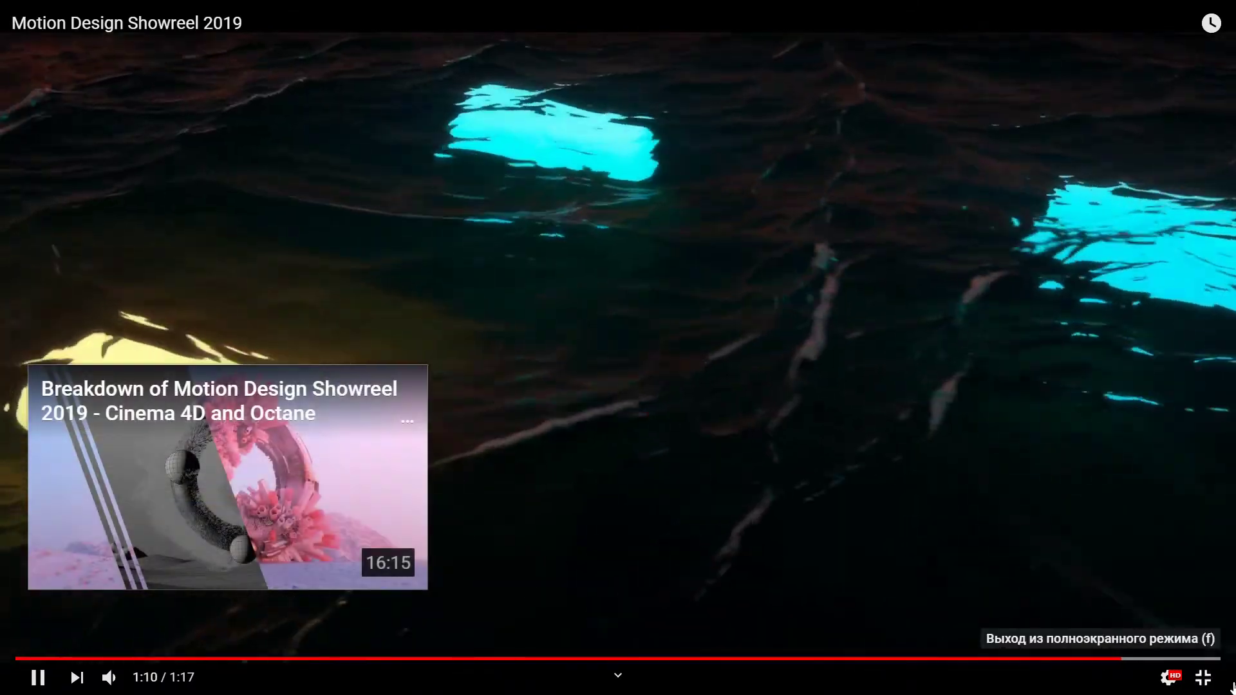
{"action": "left_click", "coordinate": [1203, 677]}
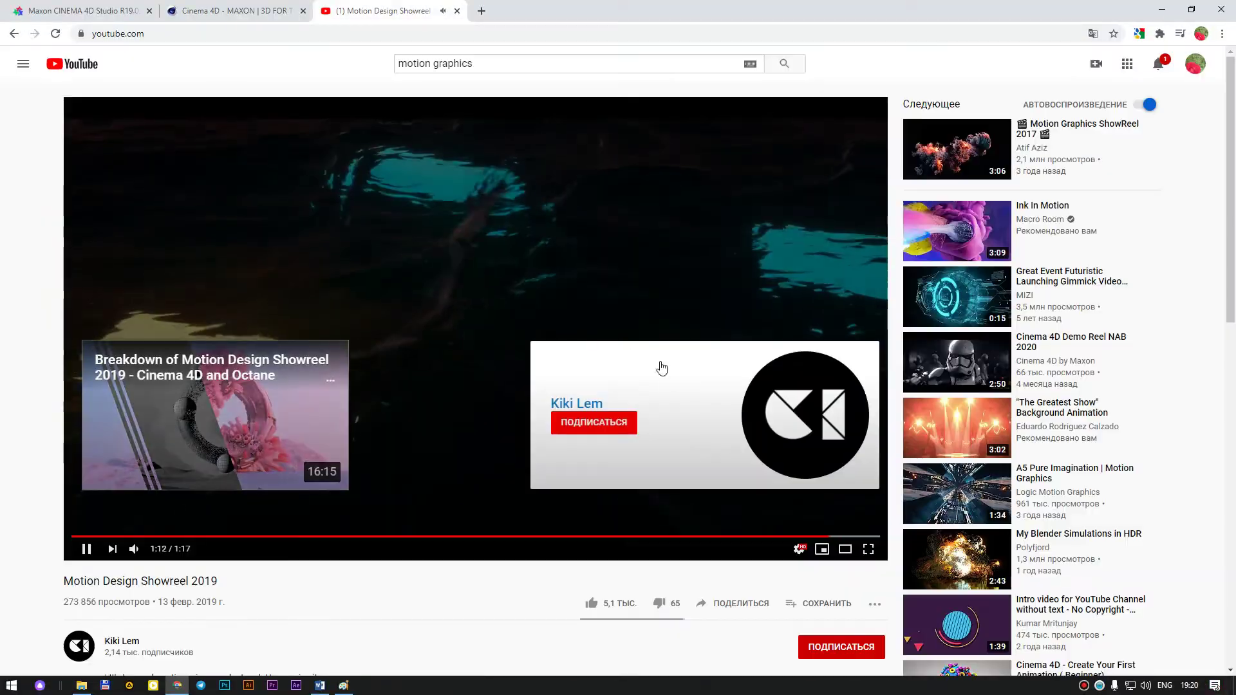
Open and close the creator's channel tab, then close the showreel and Cinema 4D pricing tabs.
{"action": "left_click", "coordinate": [662, 368]}
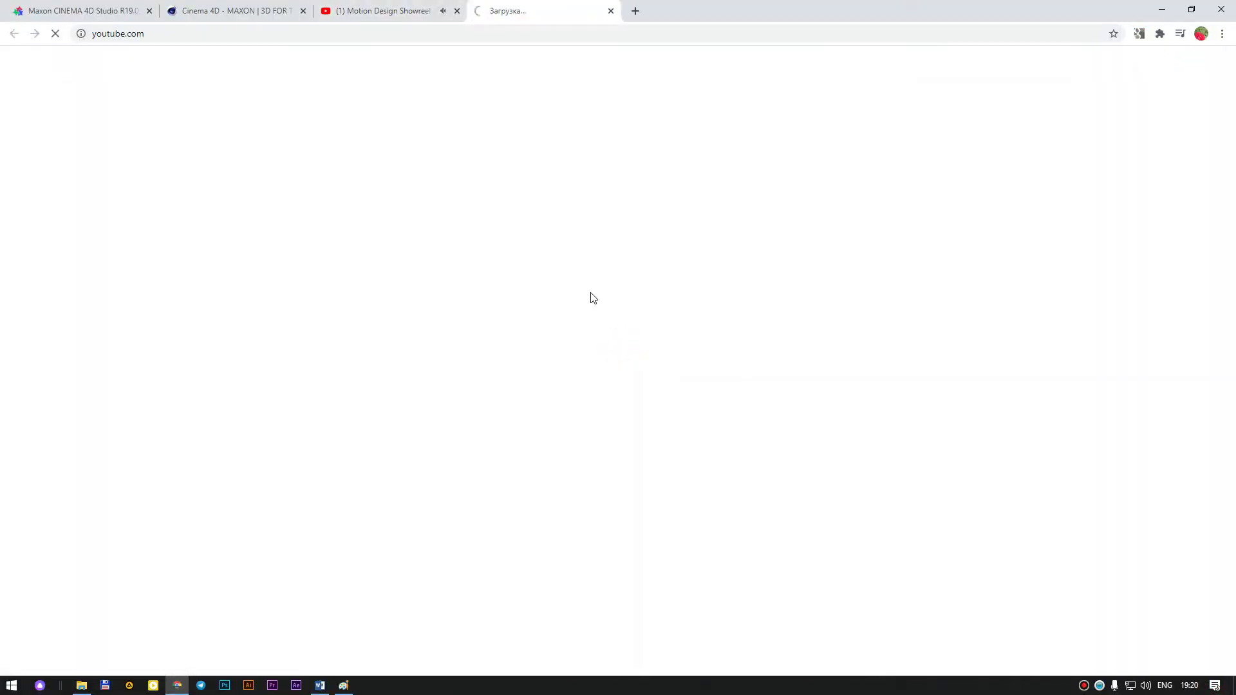
{"action": "key", "text": "ctrl+w"}
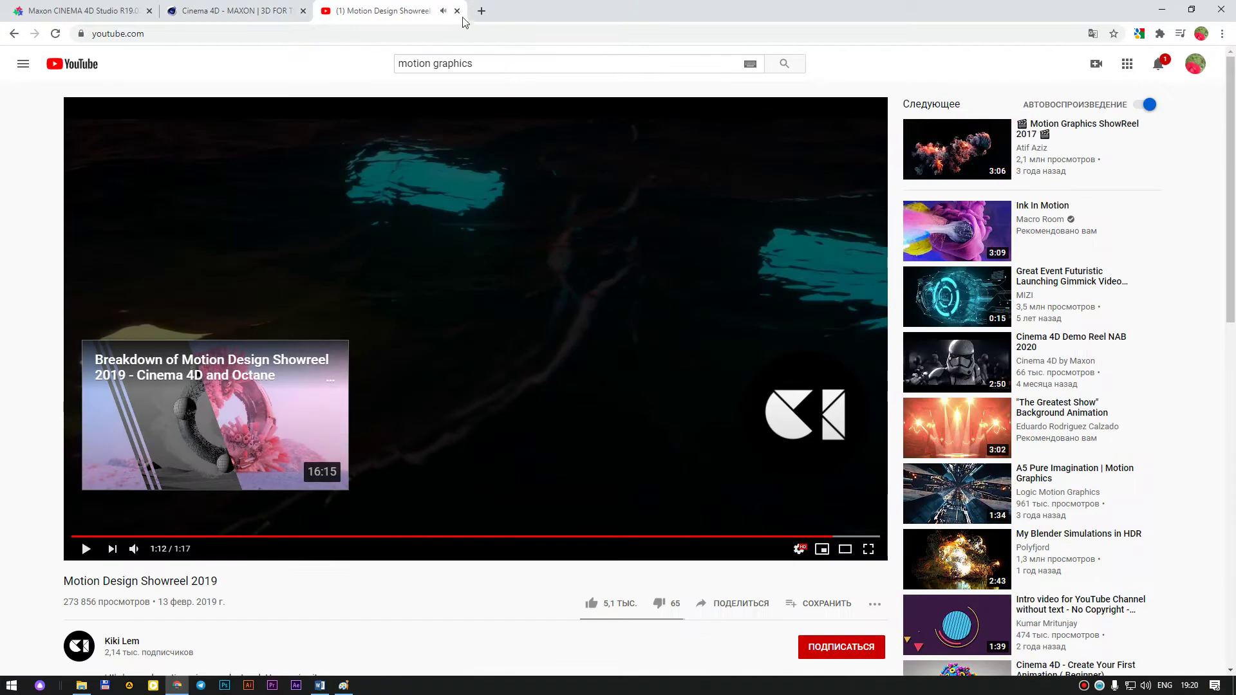
{"action": "scroll", "coordinate": [820, 391], "scroll_direction": "down", "scroll_amount": 6}
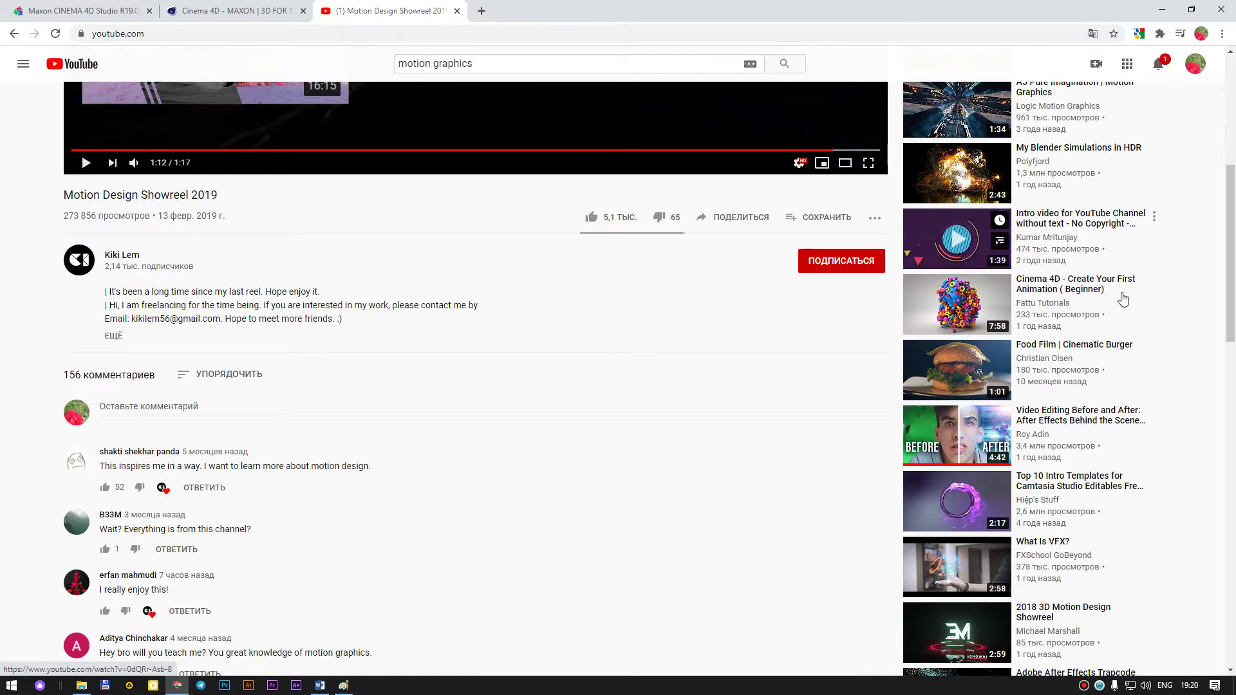
{"action": "scroll", "coordinate": [1124, 299], "scroll_direction": "down", "scroll_amount": 6}
{"action": "scroll", "coordinate": [1118, 401], "scroll_direction": "up", "scroll_amount": 1}
{"action": "scroll", "coordinate": [519, 169], "scroll_direction": "up", "scroll_amount": 8}
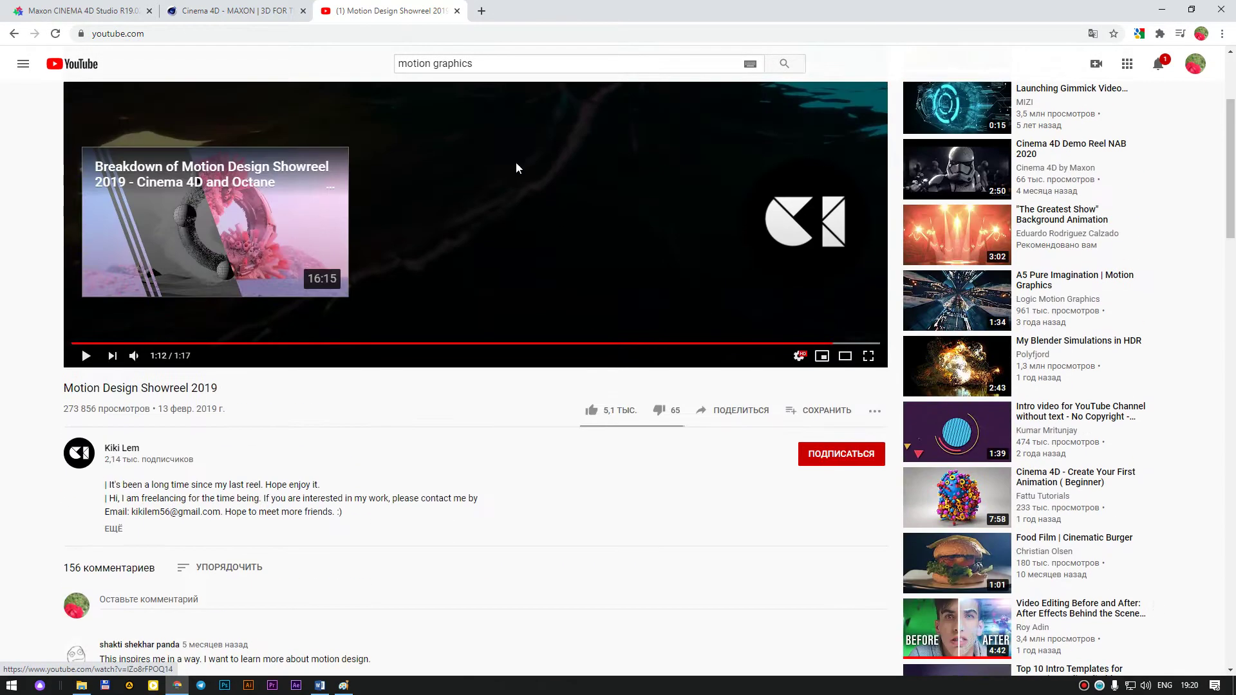
{"action": "scroll", "coordinate": [516, 169], "scroll_direction": "up", "scroll_amount": 3}
{"action": "middle_click", "coordinate": [395, 12]}
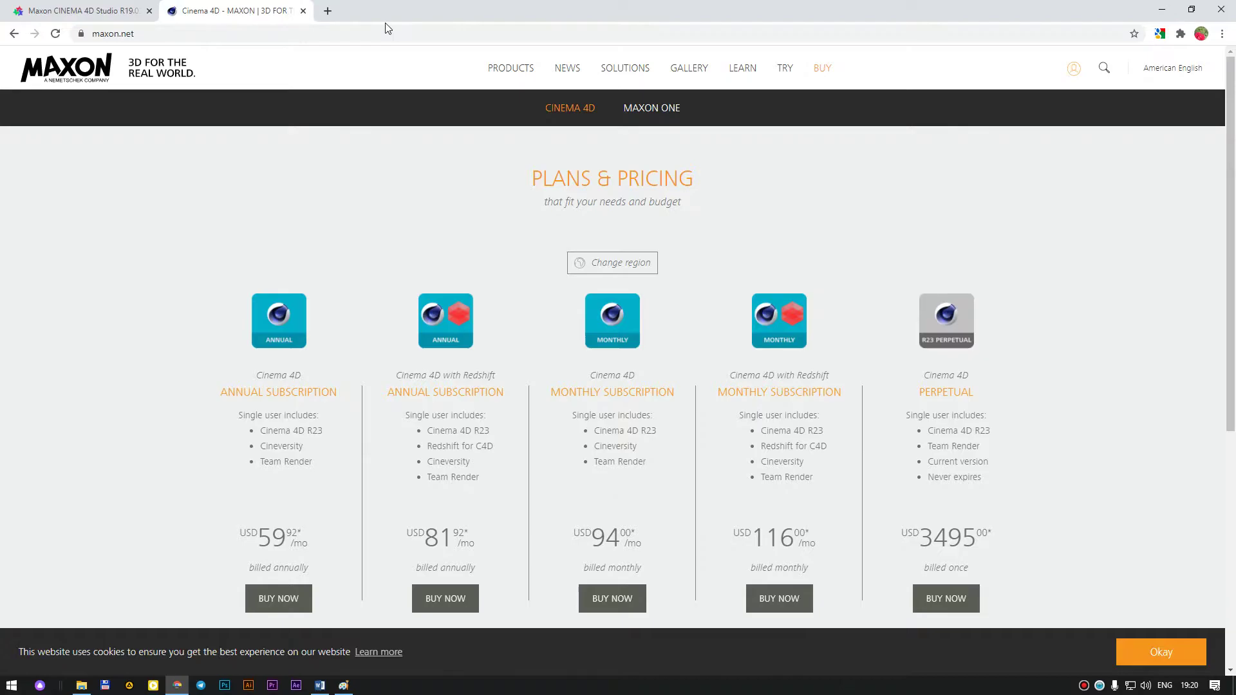
{"action": "middle_click", "coordinate": [288, 12]}
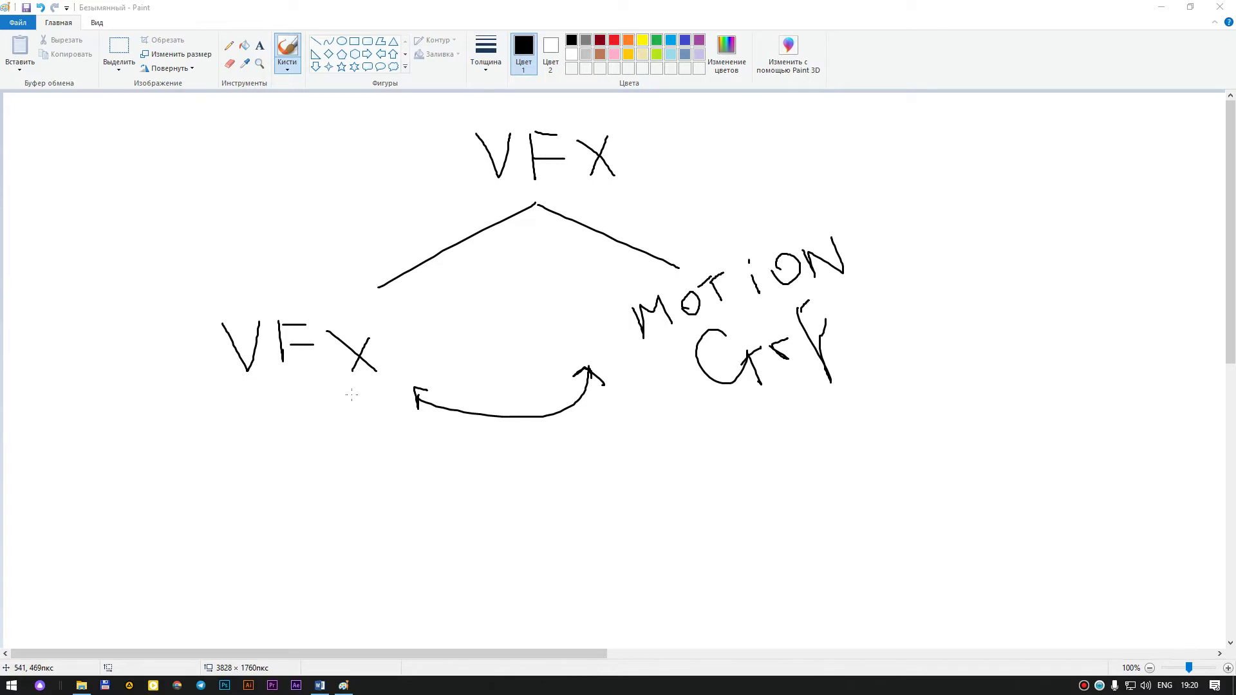
Draw an ellipse below VFX and a long arc curving under CrF.
{"action": "scroll", "coordinate": [532, 468], "scroll_direction": "down", "scroll_amount": 2}
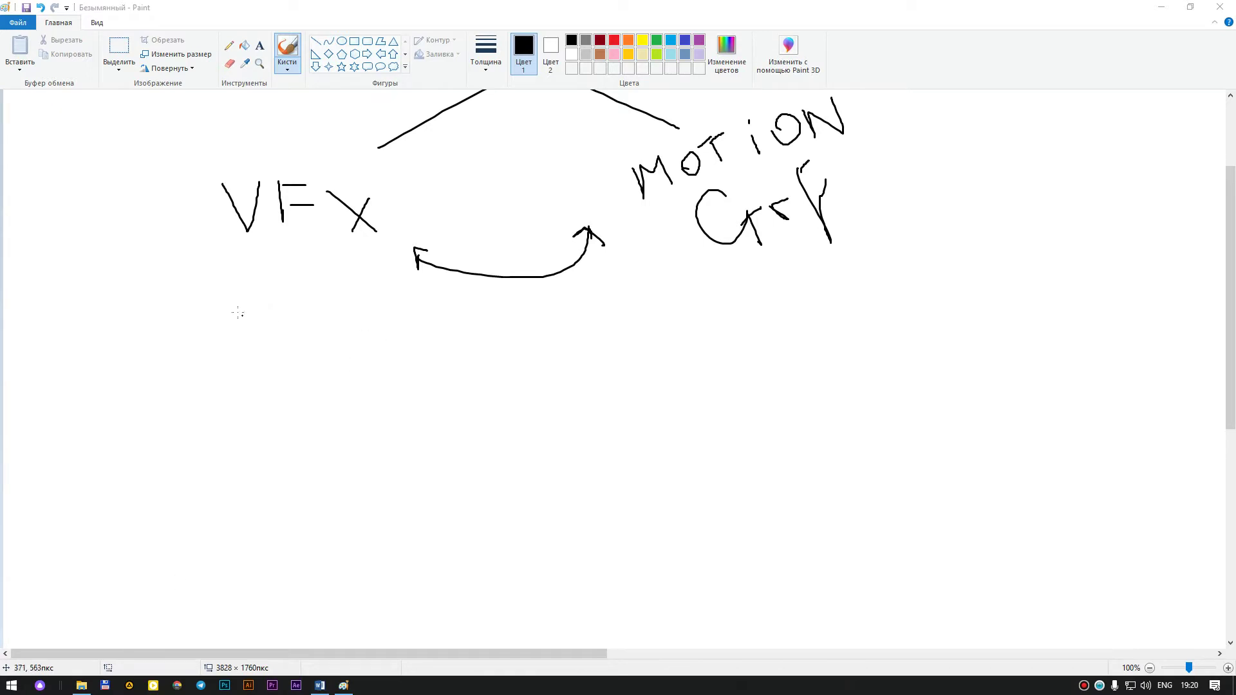
{"action": "left_click_drag", "start_coordinate": [237, 328], "coordinate": [223, 314]}
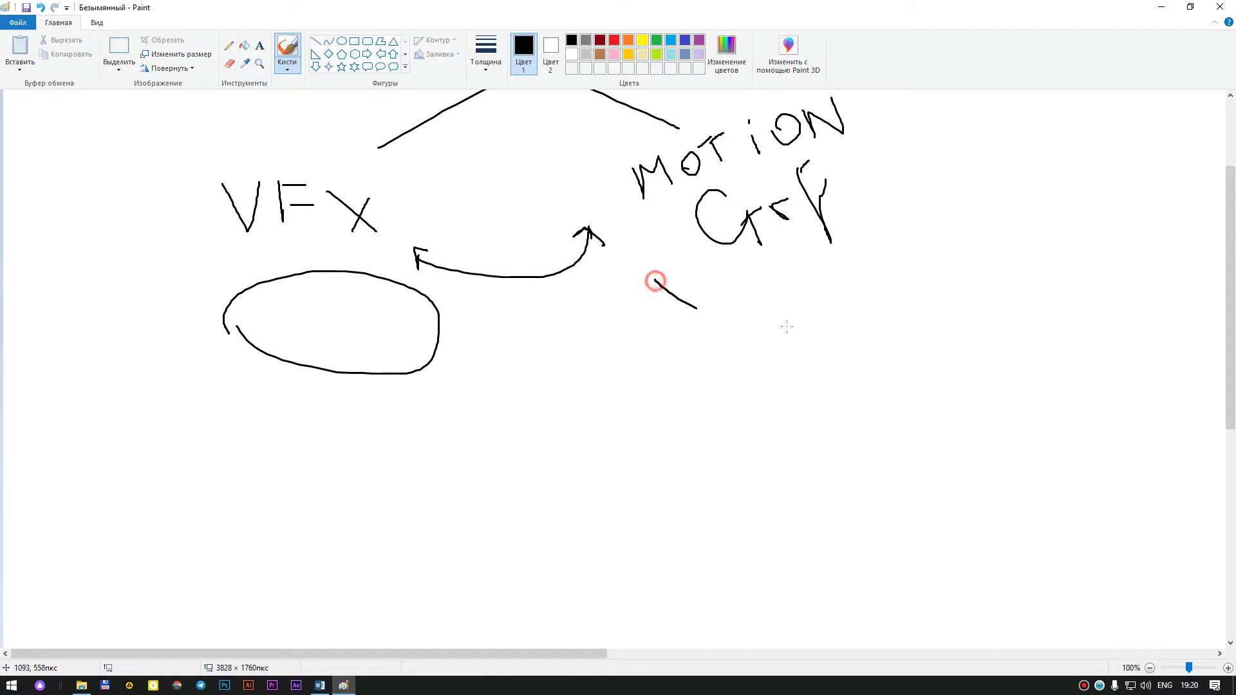
{"action": "mouse_move", "coordinate": [787, 326]}
{"action": "left_mouse_down"}
{"action": "mouse_move", "coordinate": [935, 146]}
{"action": "mouse_move", "coordinate": [787, 317]}
{"action": "left_mouse_up"}
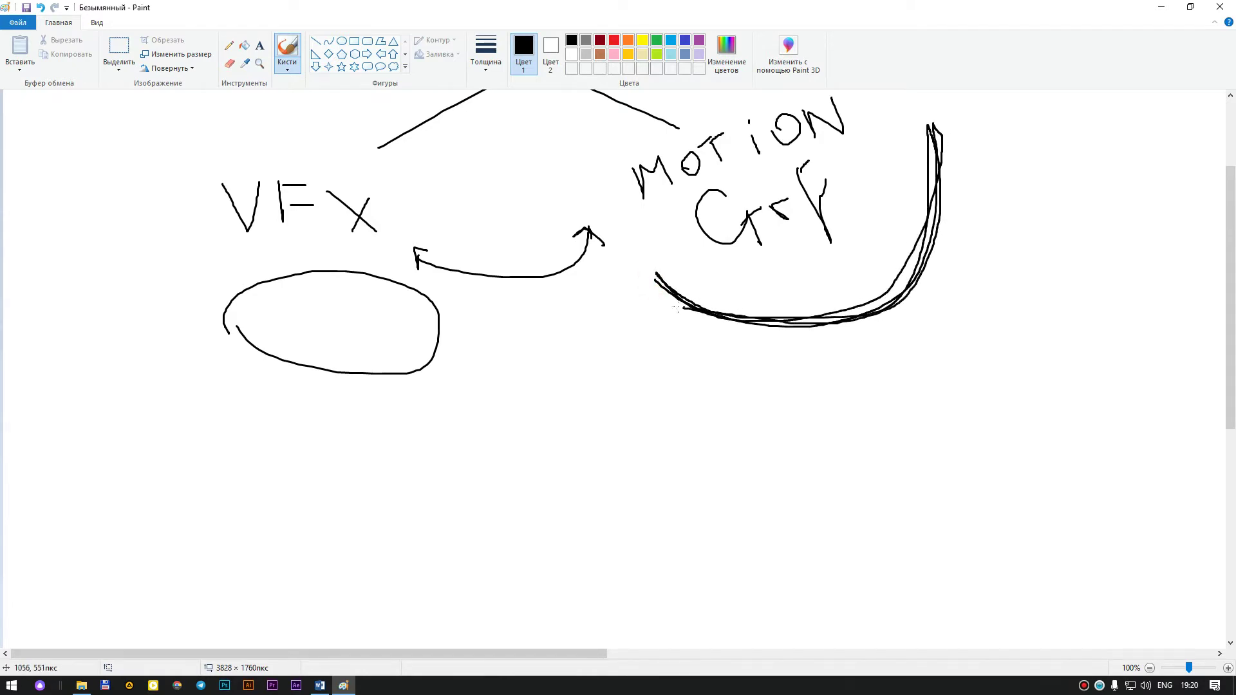
{"action": "left_click_drag", "start_coordinate": [682, 308], "coordinate": [678, 308]}
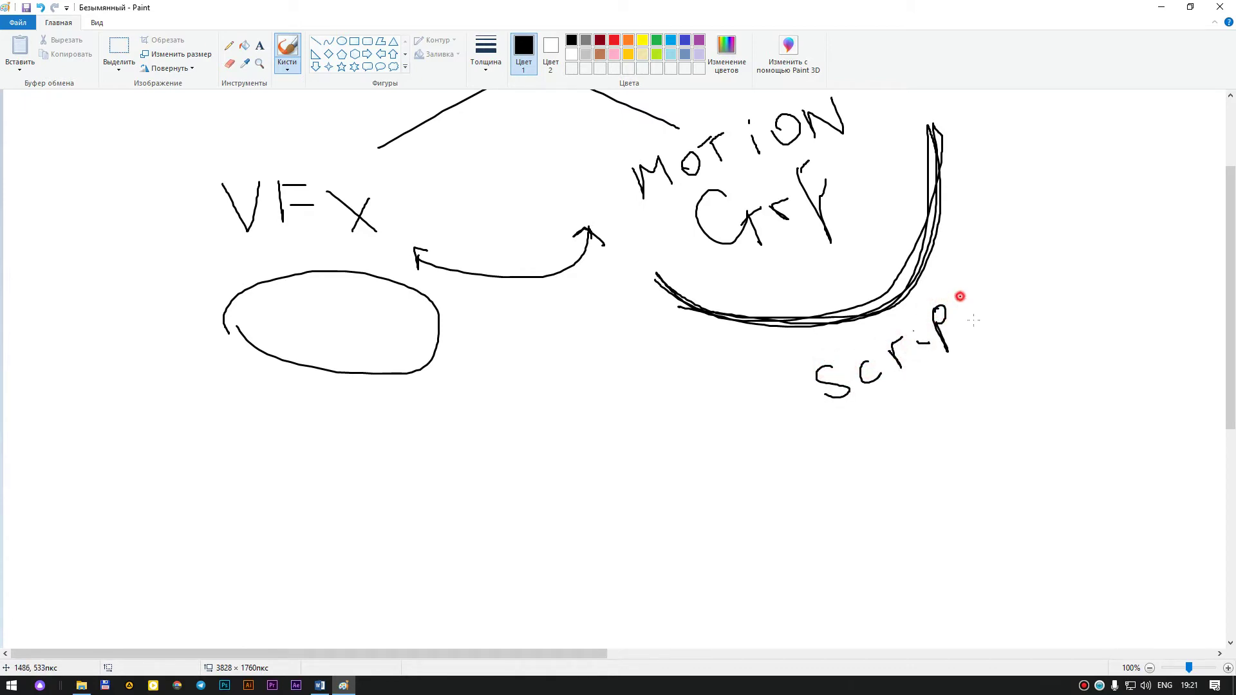
Handwrite jScript and Action inside a banner outline, and write AE at the top right.
{"action": "left_click_drag", "start_coordinate": [960, 297], "coordinate": [978, 329]}
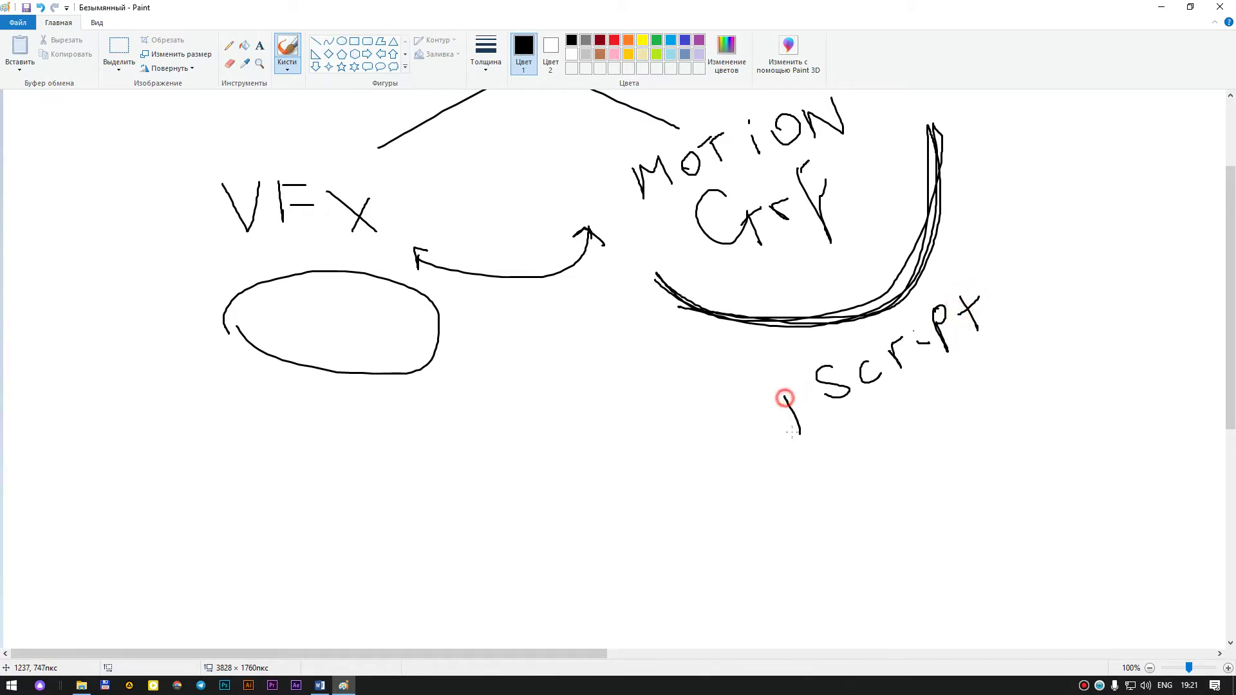
{"action": "left_click_drag", "start_coordinate": [792, 431], "coordinate": [775, 425]}
{"action": "left_click", "coordinate": [775, 385]}
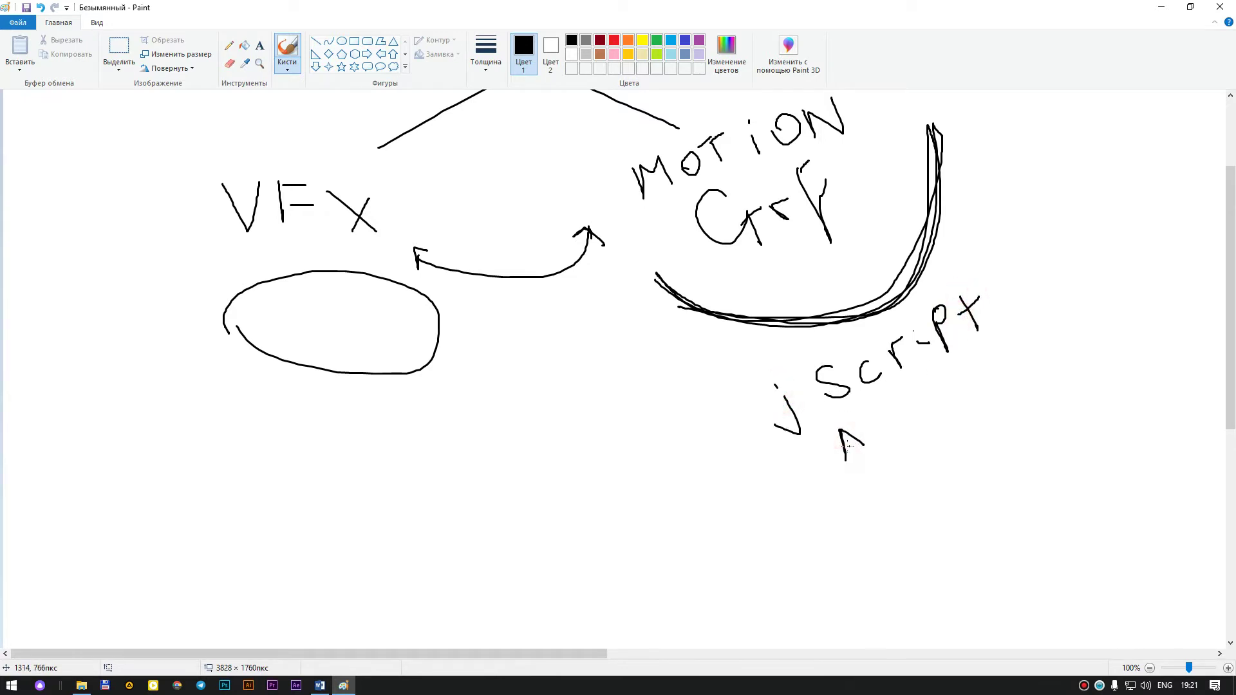
{"action": "left_click_drag", "start_coordinate": [870, 424], "coordinate": [881, 422]}
{"action": "left_click_drag", "start_coordinate": [770, 436], "coordinate": [1070, 291]}
{"action": "left_click_drag", "start_coordinate": [1080, 192], "coordinate": [864, 336]}
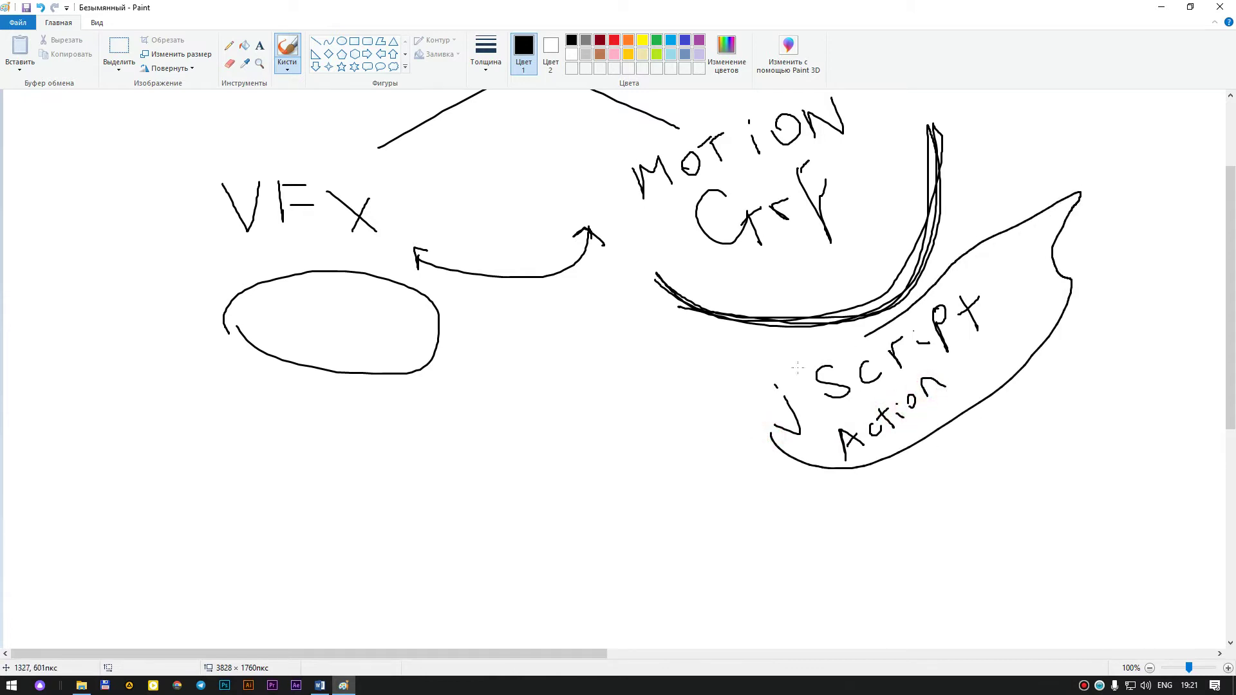
{"action": "mouse_move", "coordinate": [1134, 111]}
{"action": "left_mouse_down"}
{"action": "mouse_move", "coordinate": [1122, 188]}
{"action": "mouse_move", "coordinate": [1157, 164]}
{"action": "mouse_move", "coordinate": [1161, 136]}
{"action": "left_mouse_up"}
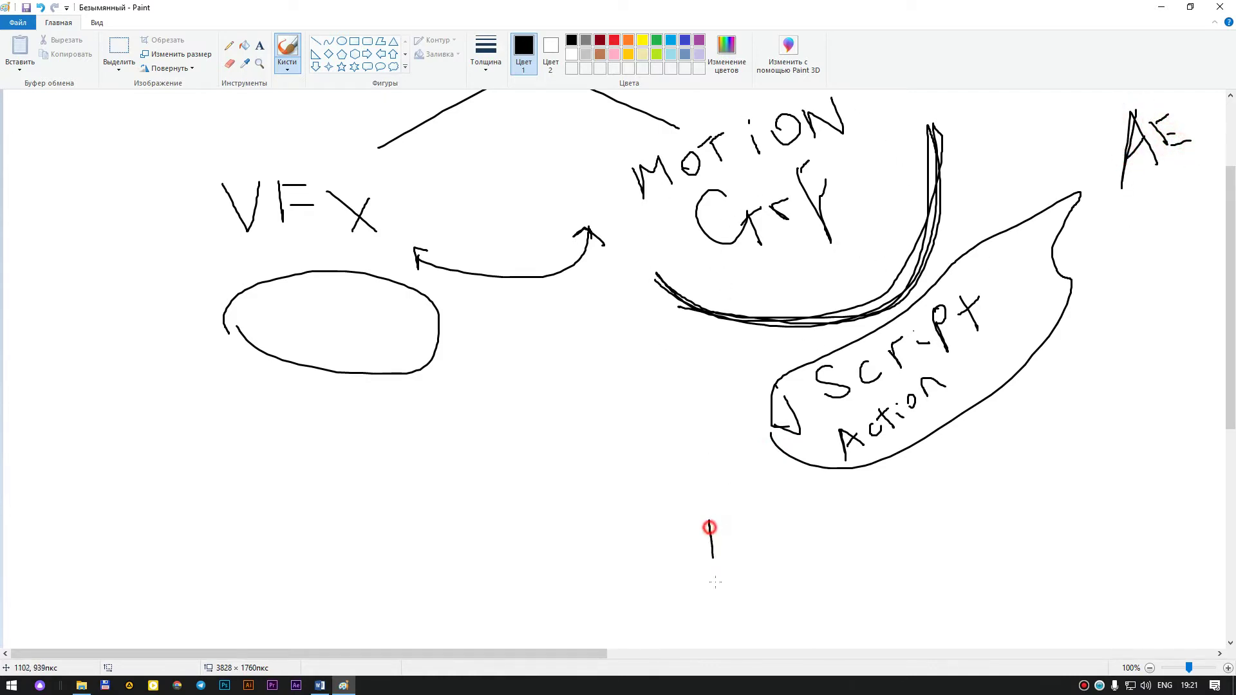
Brush-write PYTON below the banner and trace a second outline around the ellipse.
{"action": "left_click_drag", "start_coordinate": [712, 559], "coordinate": [716, 583]}
{"action": "left_click_drag", "start_coordinate": [752, 525], "coordinate": [771, 543]}
{"action": "mouse_move", "coordinate": [769, 572]}
{"action": "left_mouse_down"}
{"action": "mouse_move", "coordinate": [781, 534]}
{"action": "mouse_move", "coordinate": [876, 511]}
{"action": "mouse_move", "coordinate": [908, 538]}
{"action": "left_mouse_up"}
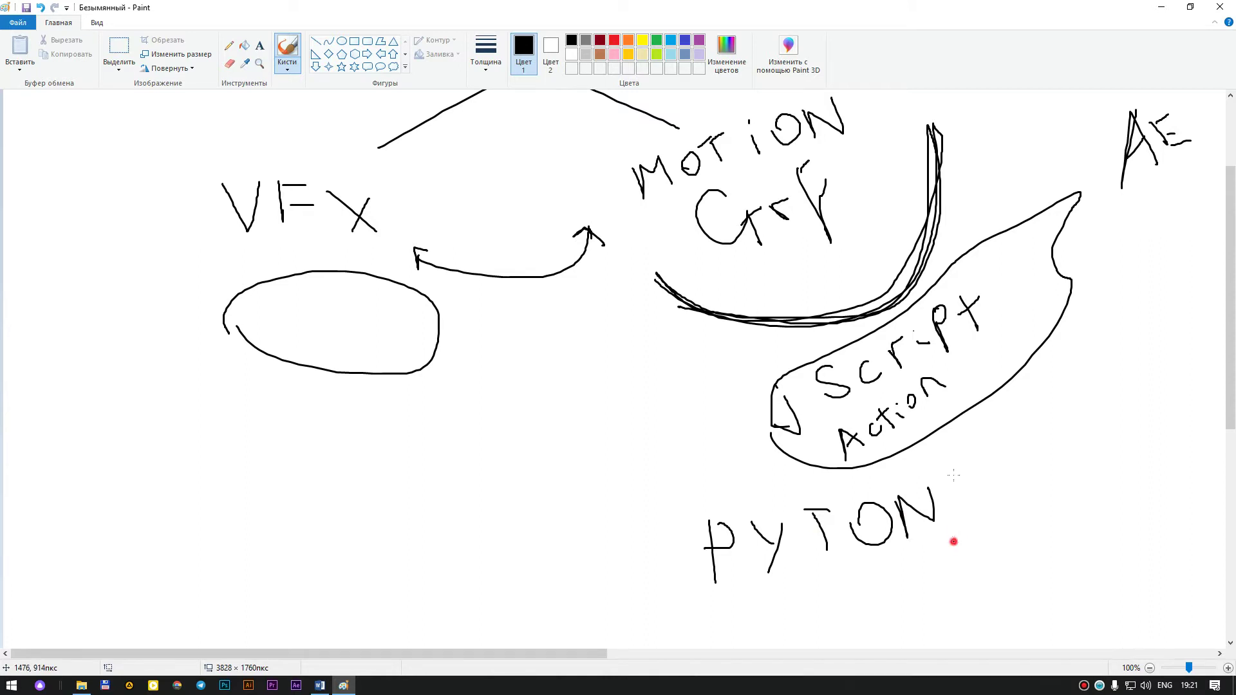
{"action": "left_click_drag", "start_coordinate": [954, 542], "coordinate": [954, 455]}
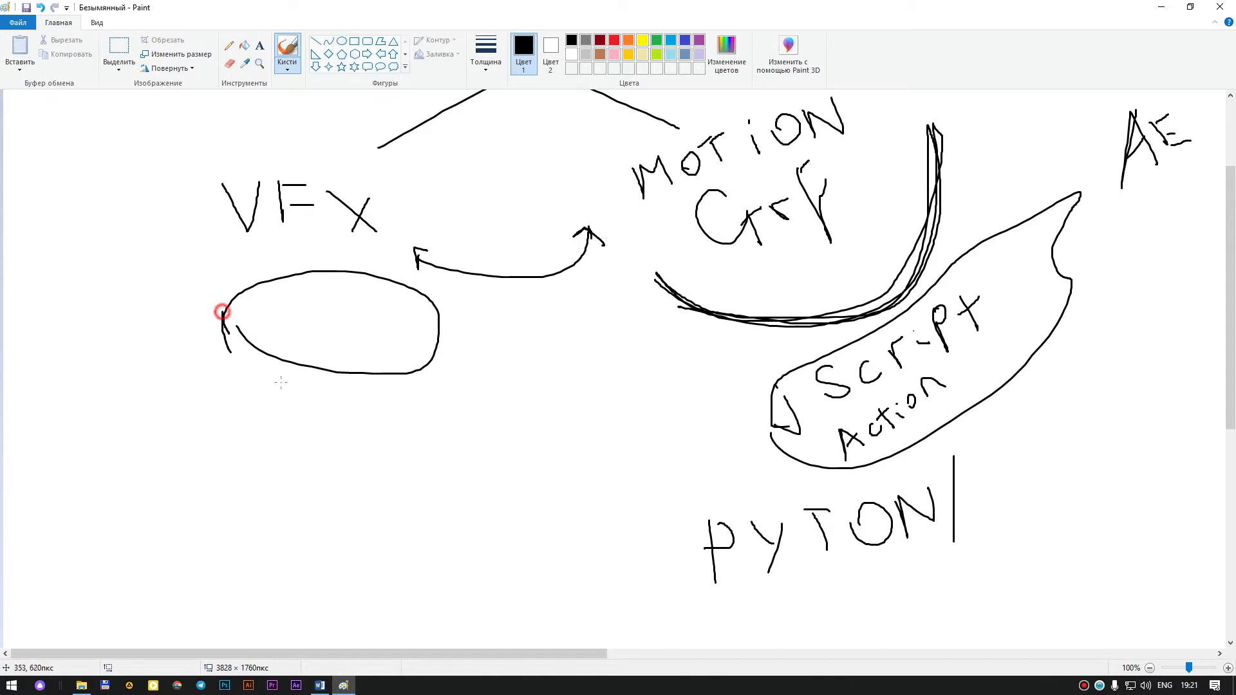
{"action": "left_click_drag", "start_coordinate": [223, 313], "coordinate": [358, 282]}
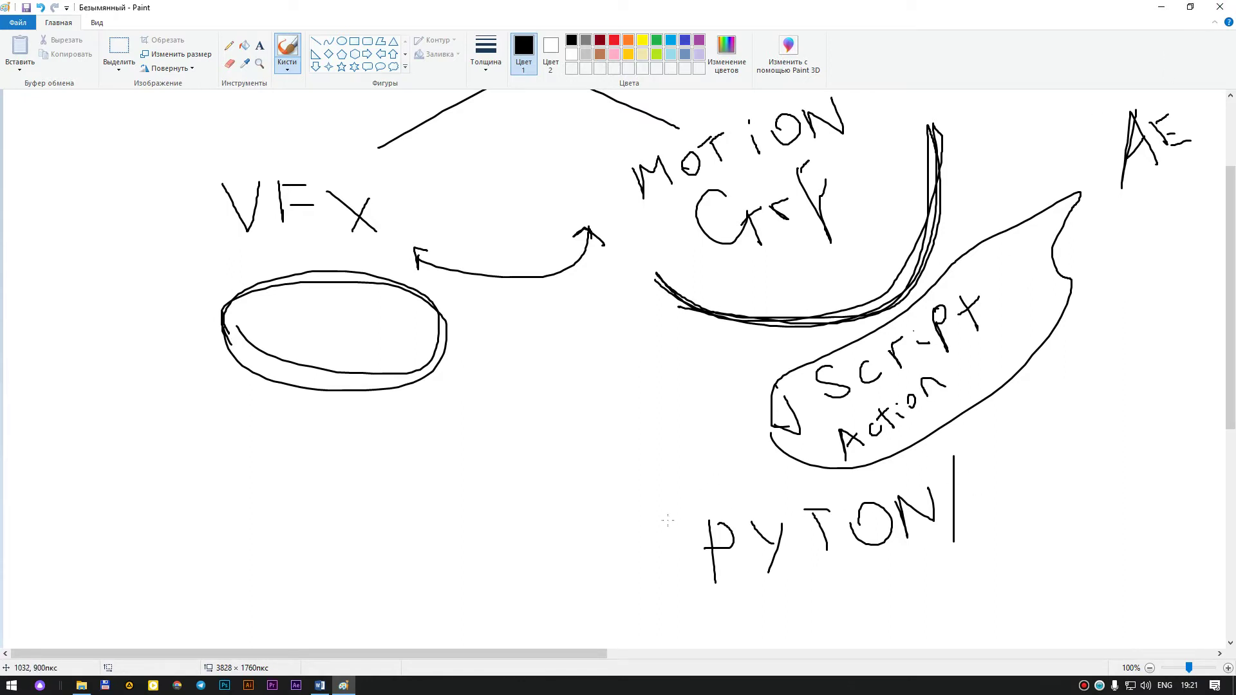
Loop PYTON, arrow it toward the ellipse, circle VFX, and add a zigzag left of the oval.
{"action": "left_click_drag", "start_coordinate": [685, 581], "coordinate": [728, 397]}
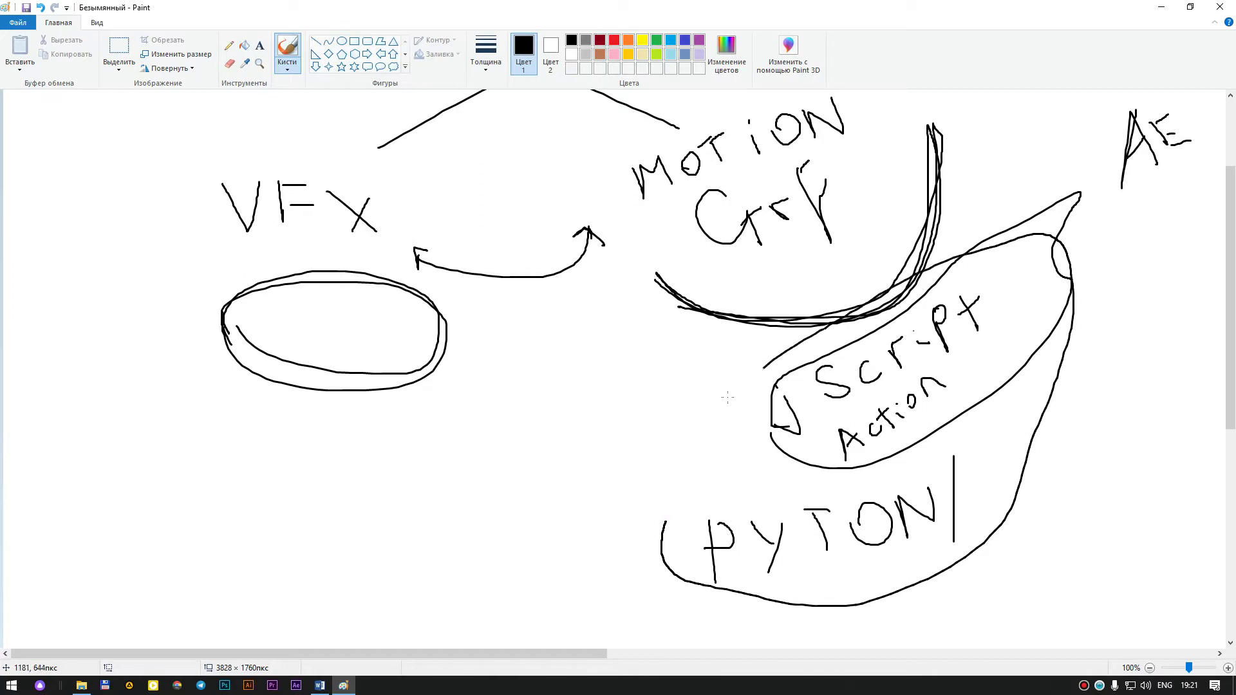
{"action": "left_click_drag", "start_coordinate": [664, 478], "coordinate": [523, 447]}
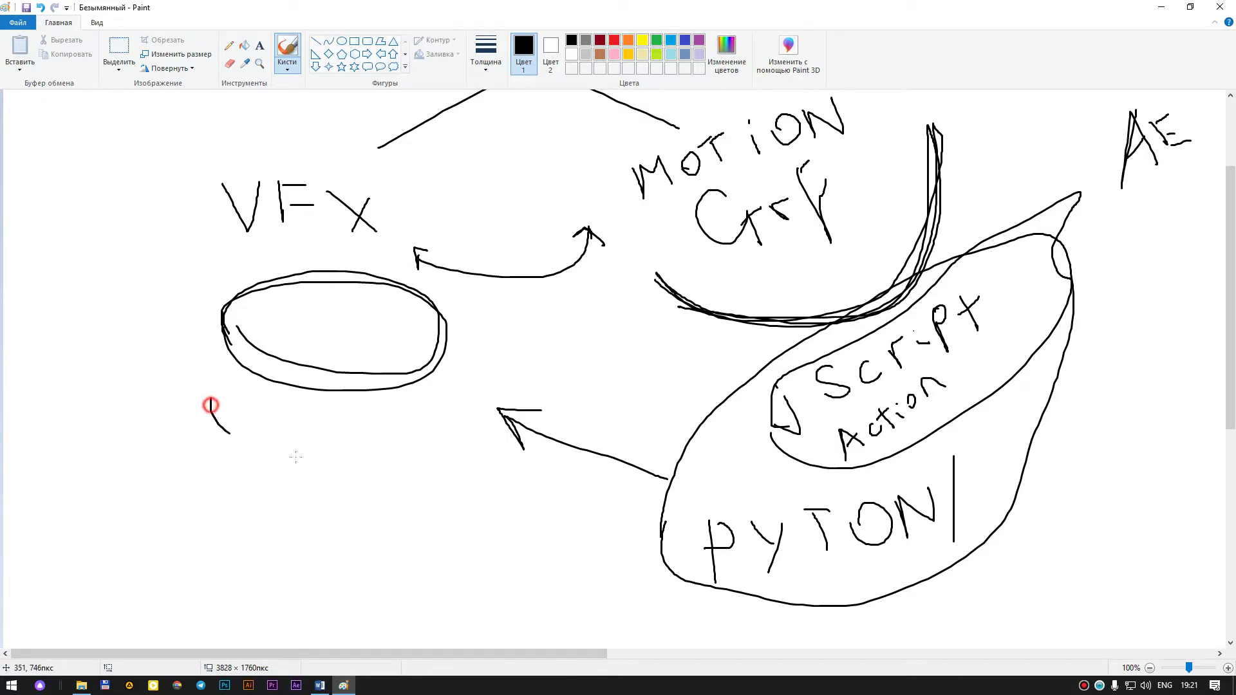
{"action": "mouse_move", "coordinate": [295, 457]}
{"action": "left_mouse_down"}
{"action": "mouse_move", "coordinate": [383, 232]}
{"action": "mouse_move", "coordinate": [218, 407]}
{"action": "left_mouse_up"}
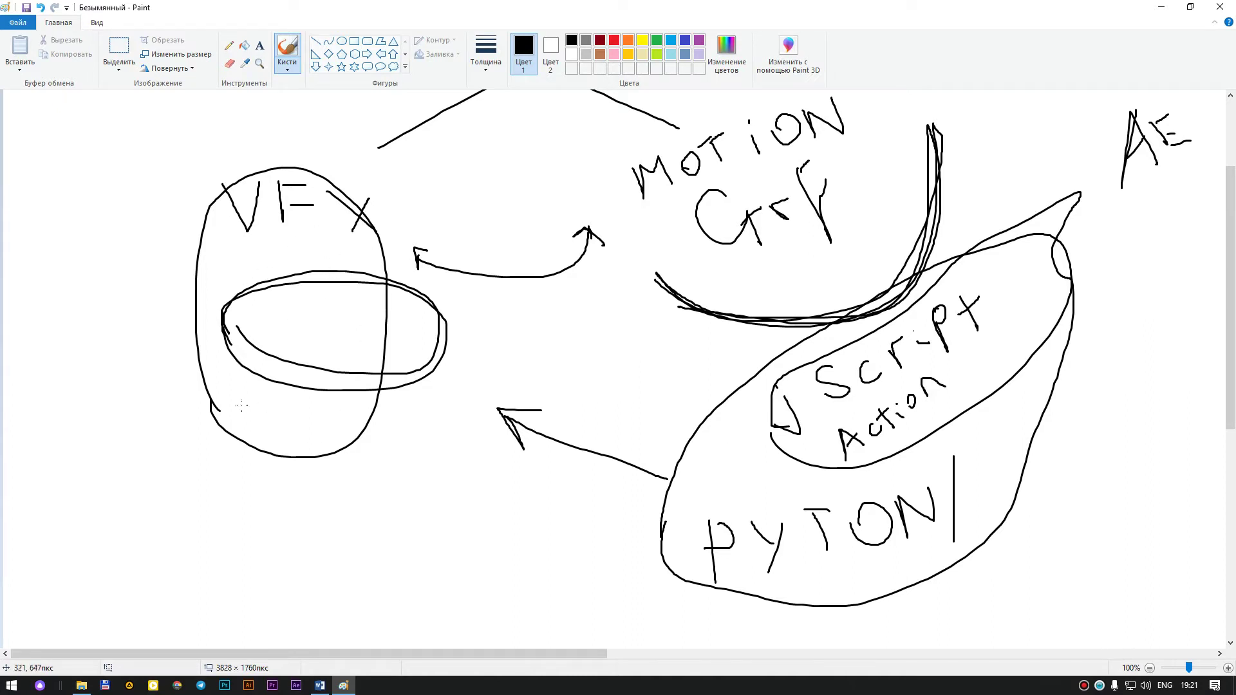
{"action": "mouse_move", "coordinate": [136, 485]}
{"action": "left_mouse_down"}
{"action": "mouse_move", "coordinate": [112, 450]}
{"action": "mouse_move", "coordinate": [154, 438]}
{"action": "left_mouse_up"}
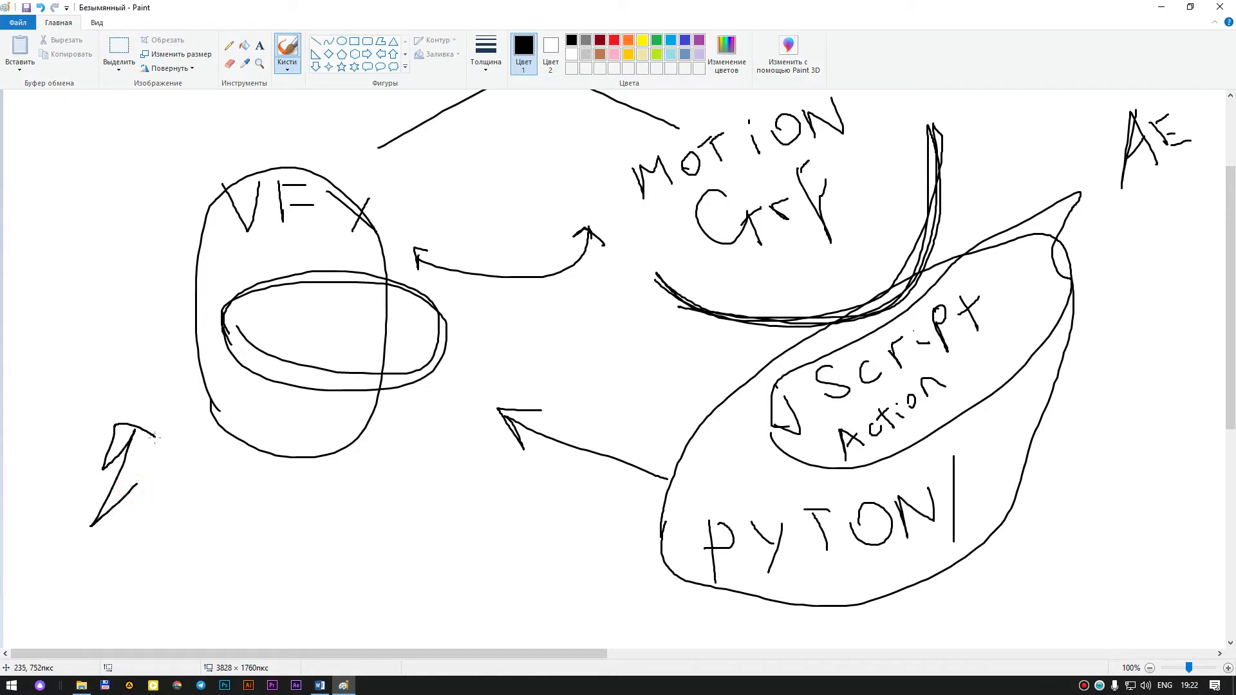
Close Paint with Don't Save and bring the Word course plan to the front.
{"action": "left_click", "coordinate": [1220, 6]}
{"action": "left_click", "coordinate": [631, 352]}
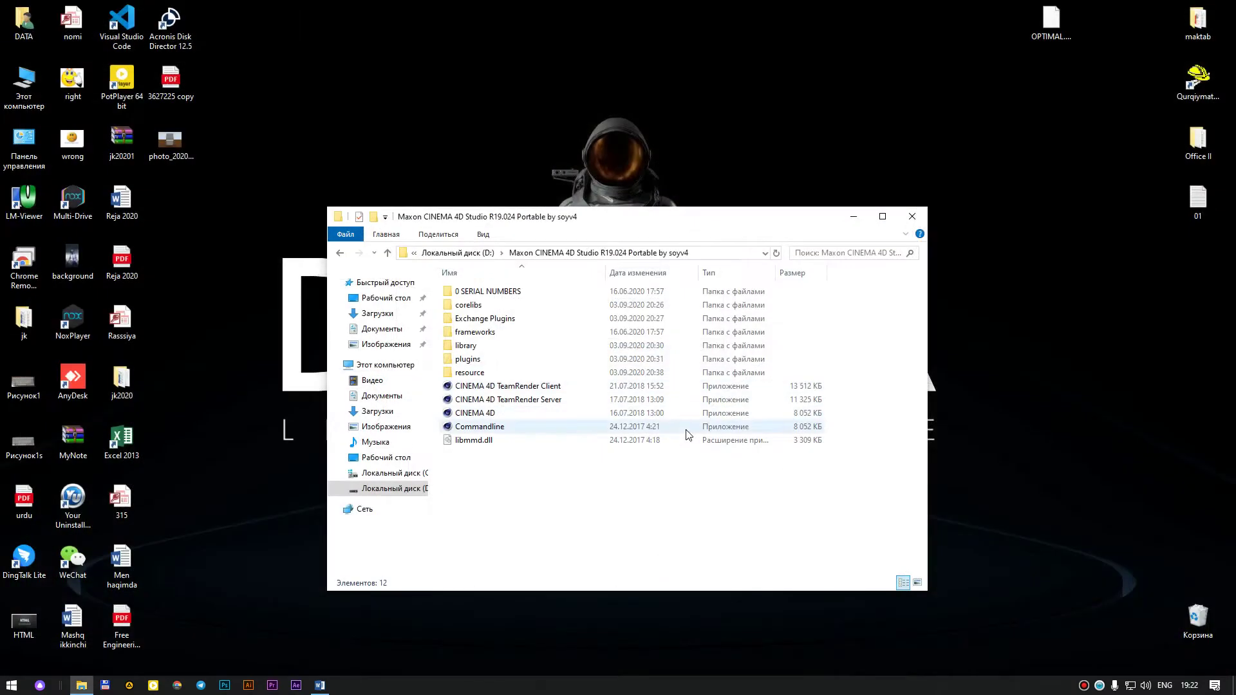
{"action": "left_click", "coordinate": [243, 638]}
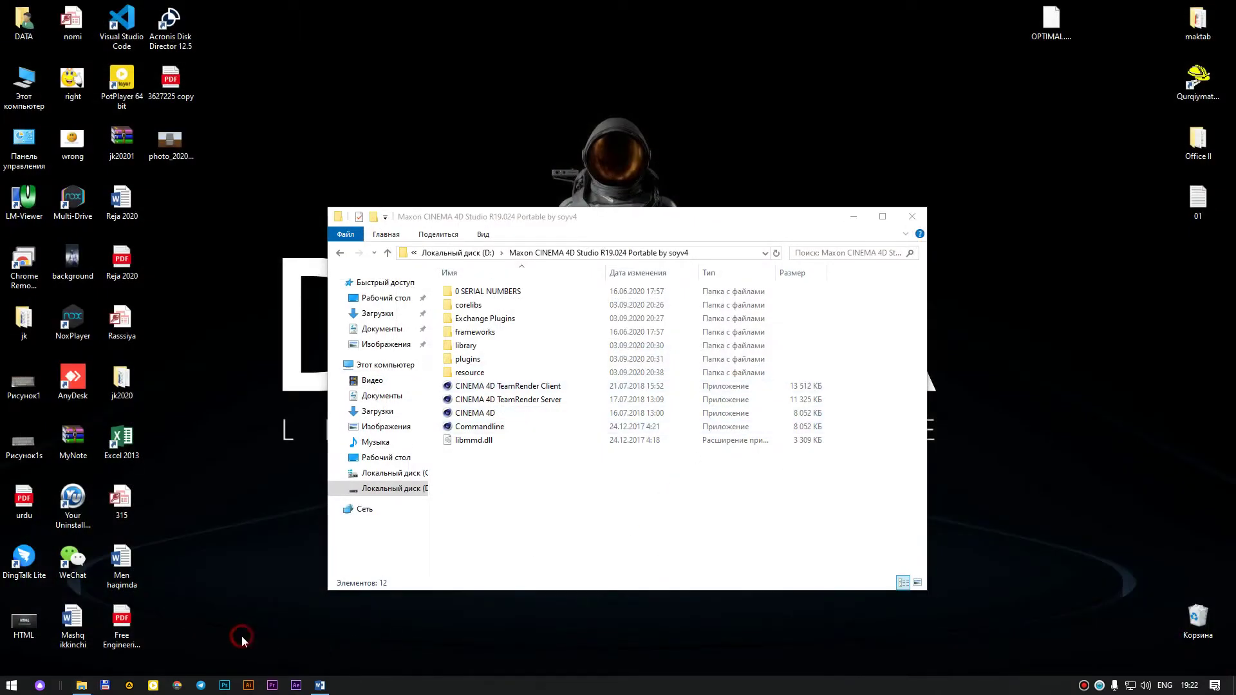
{"action": "left_click", "coordinate": [626, 549]}
Colour 'Soha haqida muloqot.' red, select 'Cinema 4D dasturini o'rnatish.', and minimise Word.
{"action": "left_click", "coordinate": [320, 685]}
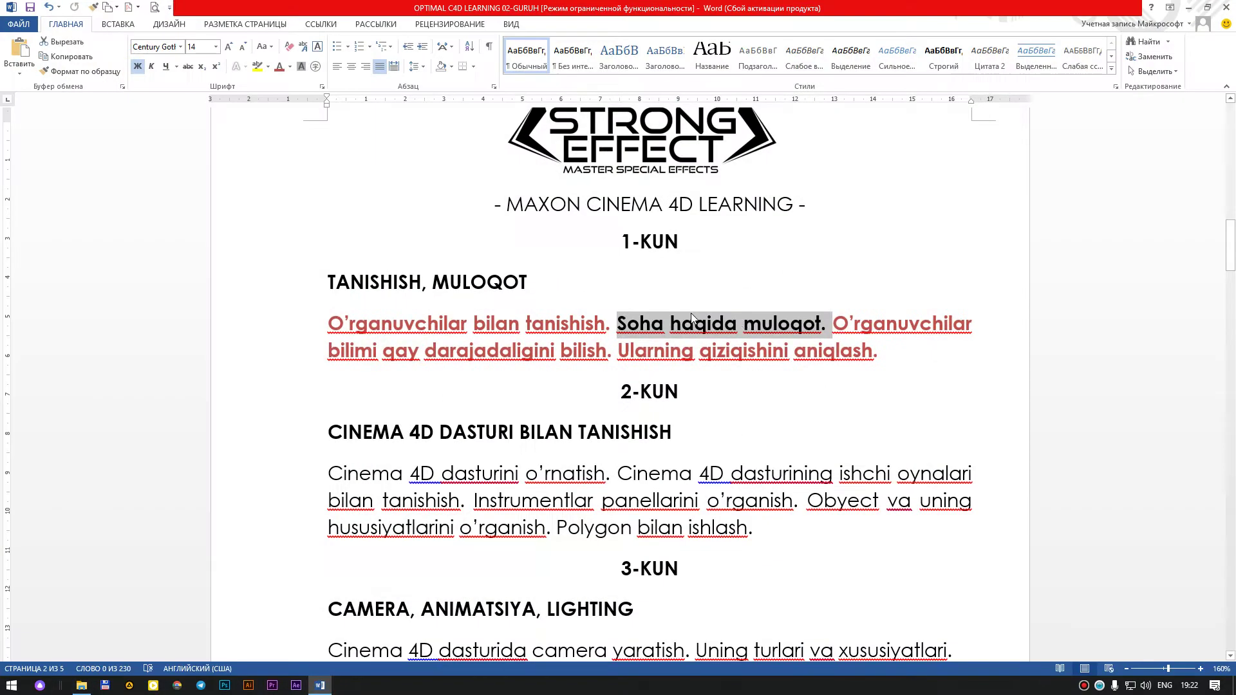
{"action": "left_click", "coordinate": [279, 66]}
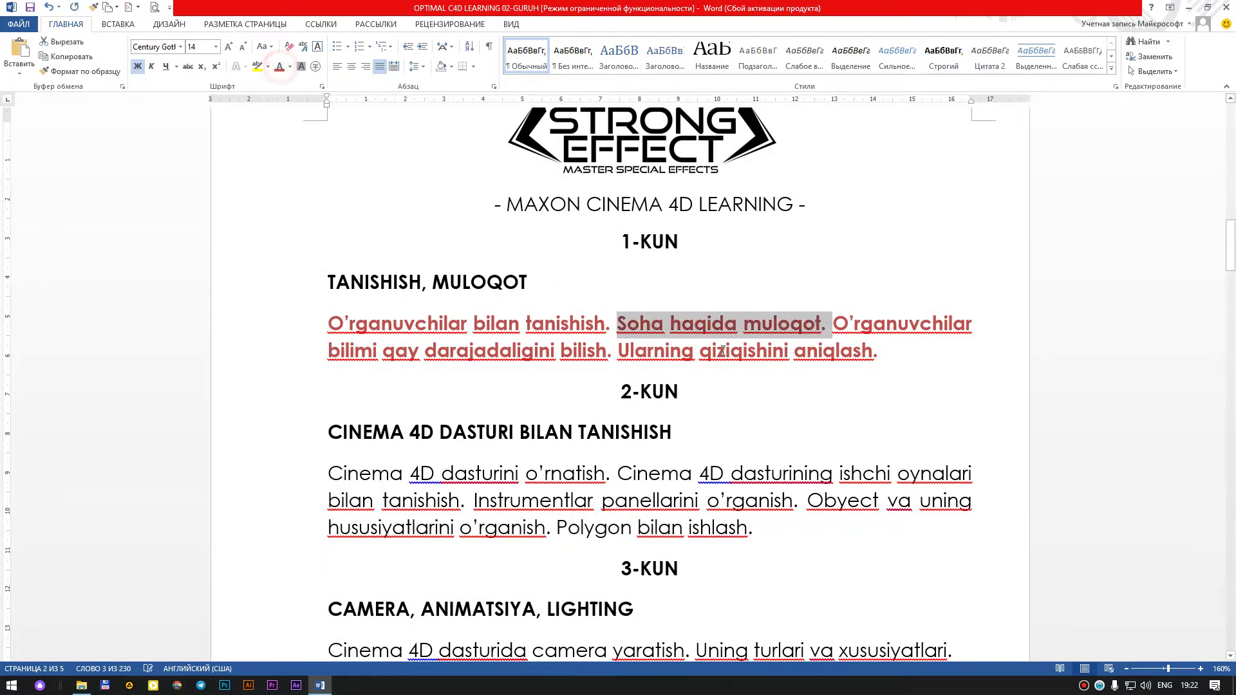
{"action": "scroll", "coordinate": [332, 335], "scroll_direction": "down", "scroll_amount": 3}
{"action": "left_click_drag", "start_coordinate": [330, 331], "coordinate": [616, 331]}
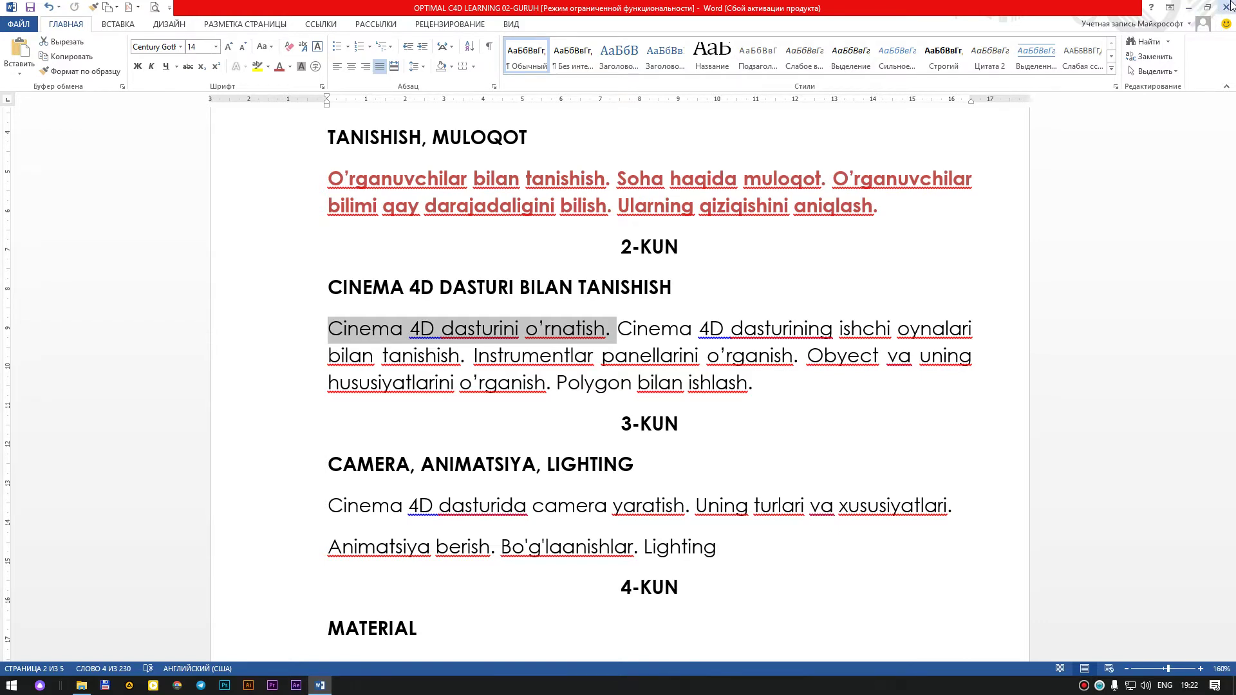
{"action": "left_click", "coordinate": [1189, 8]}
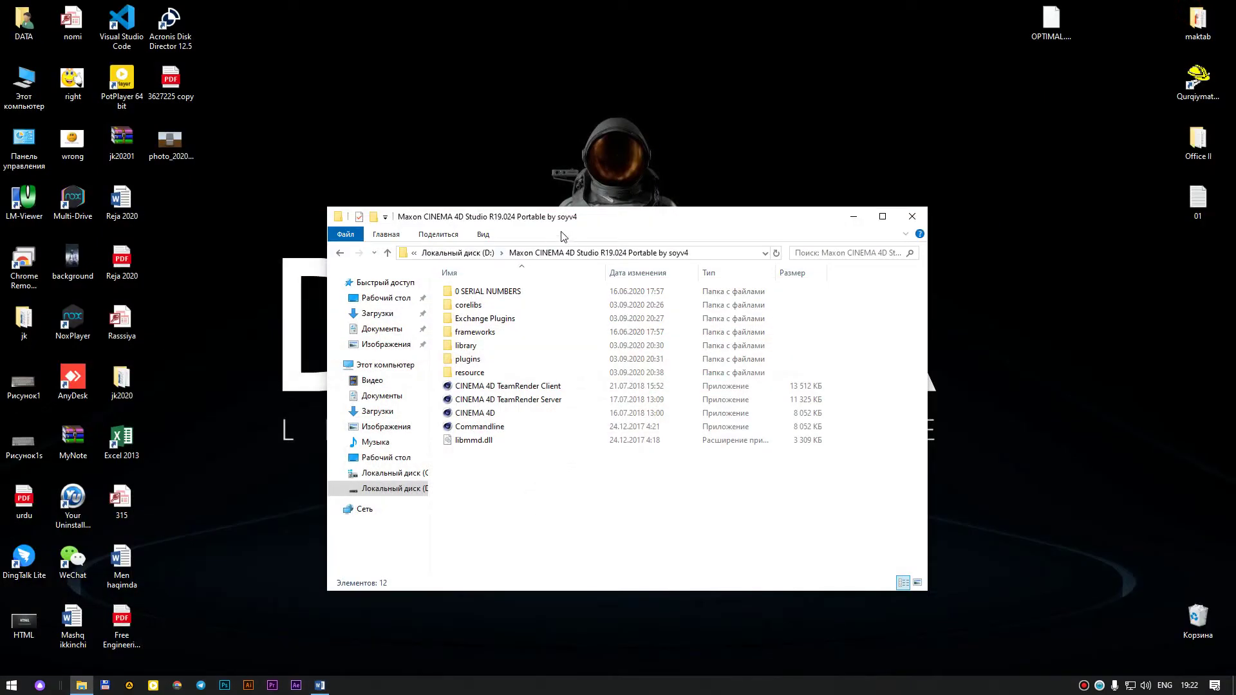
Move the Explorer window, go up to drive D:, and adjust the Name column width.
{"action": "left_click_drag", "start_coordinate": [579, 217], "coordinate": [503, 206]}
{"action": "left_click", "coordinate": [421, 242]}
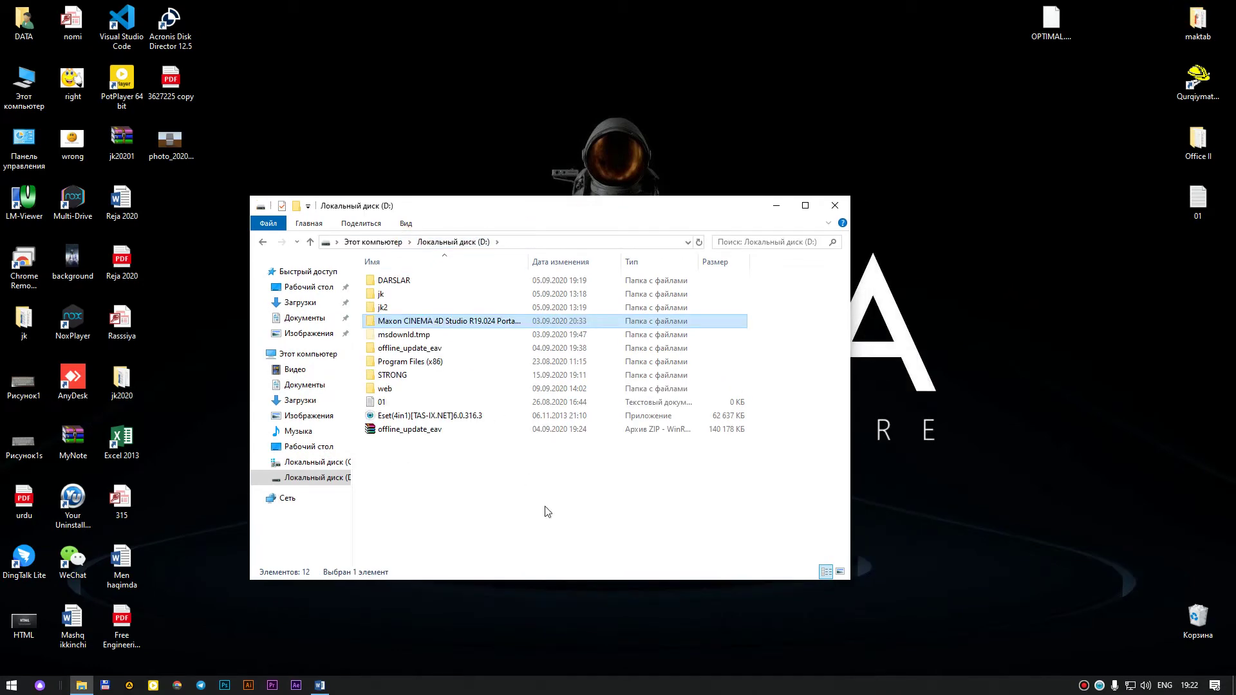
{"action": "left_click_drag", "start_coordinate": [530, 265], "coordinate": [576, 290]}
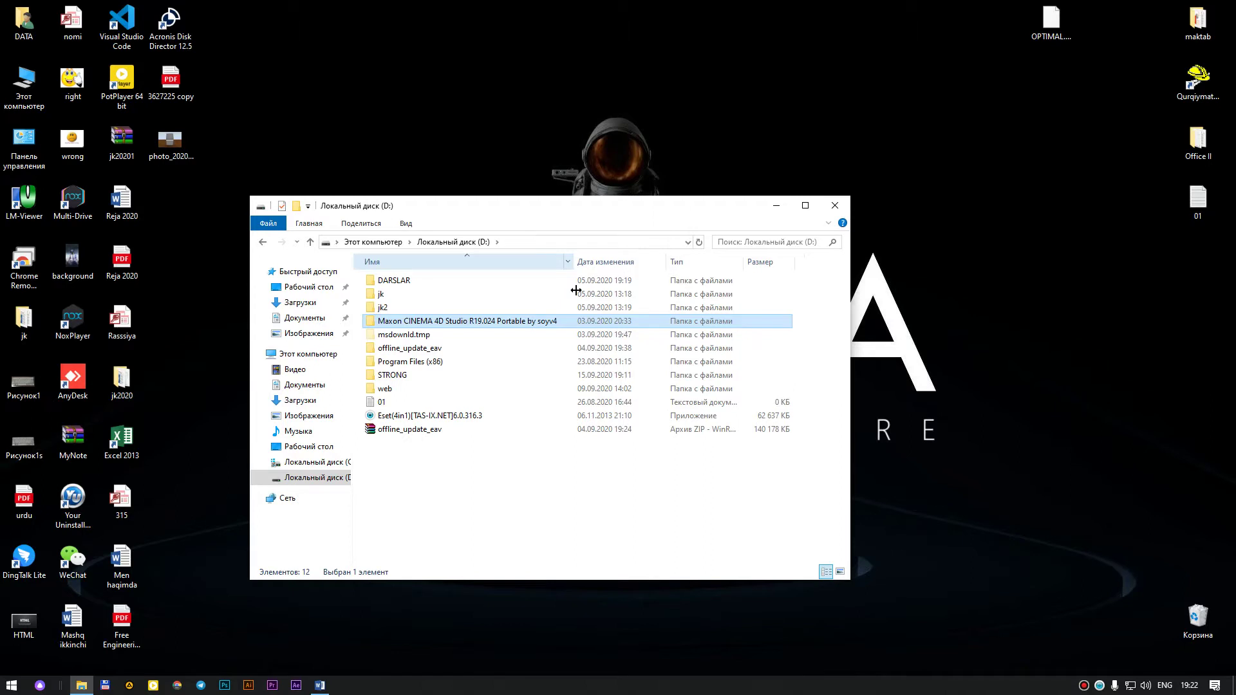
{"action": "left_click_drag", "start_coordinate": [575, 290], "coordinate": [502, 291]}
Open the Maxon CINEMA 4D folder, peek into 0 SERIAL NUMBERS, then go back.
{"action": "double_click", "coordinate": [454, 322]}
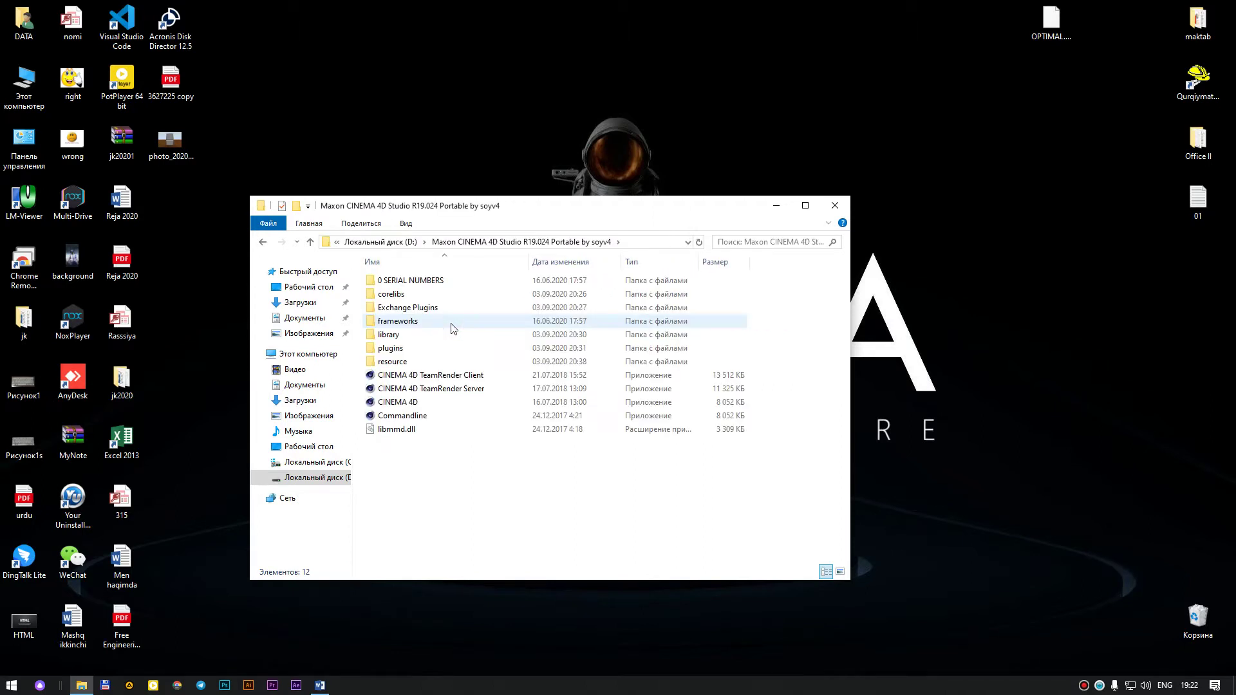
{"action": "left_click", "coordinate": [399, 281]}
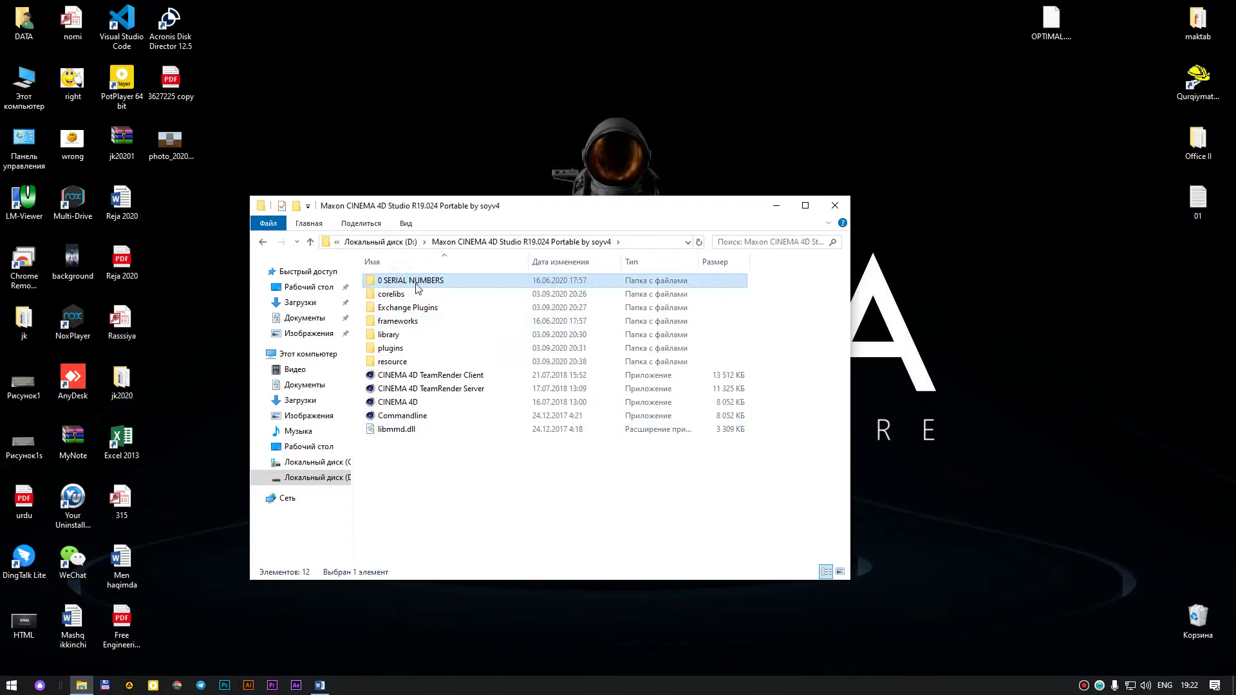
{"action": "double_click", "coordinate": [416, 283]}
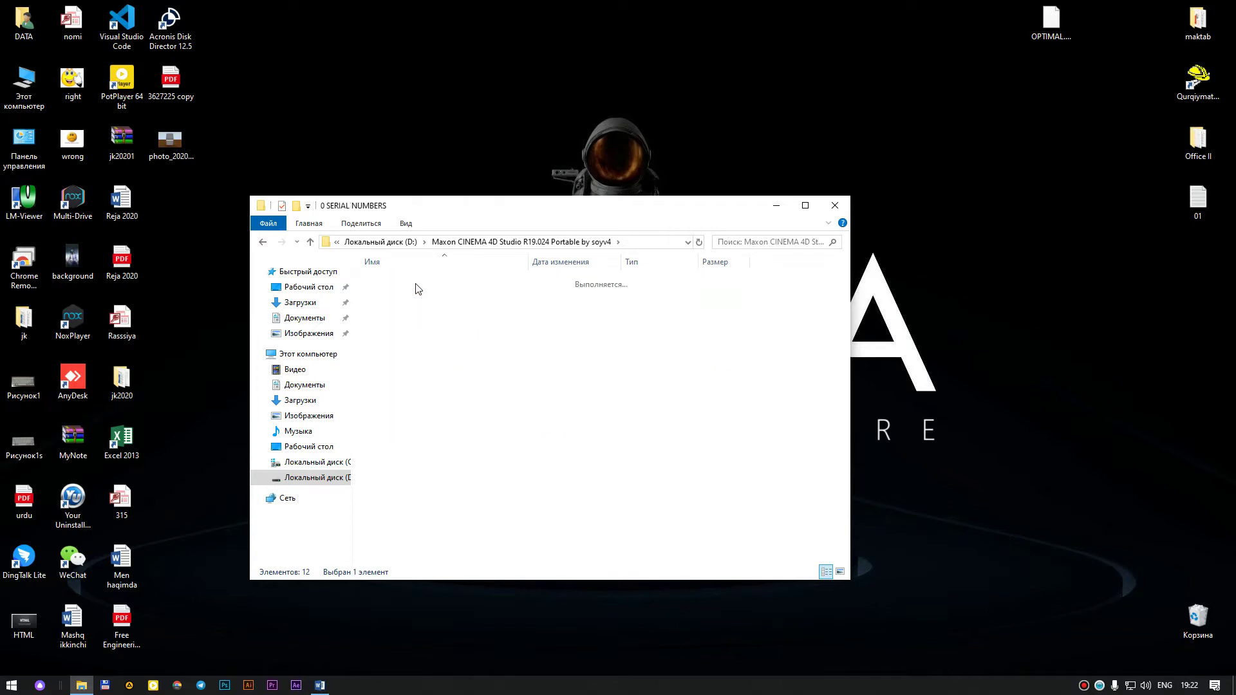
{"action": "key", "text": "alt+Left"}
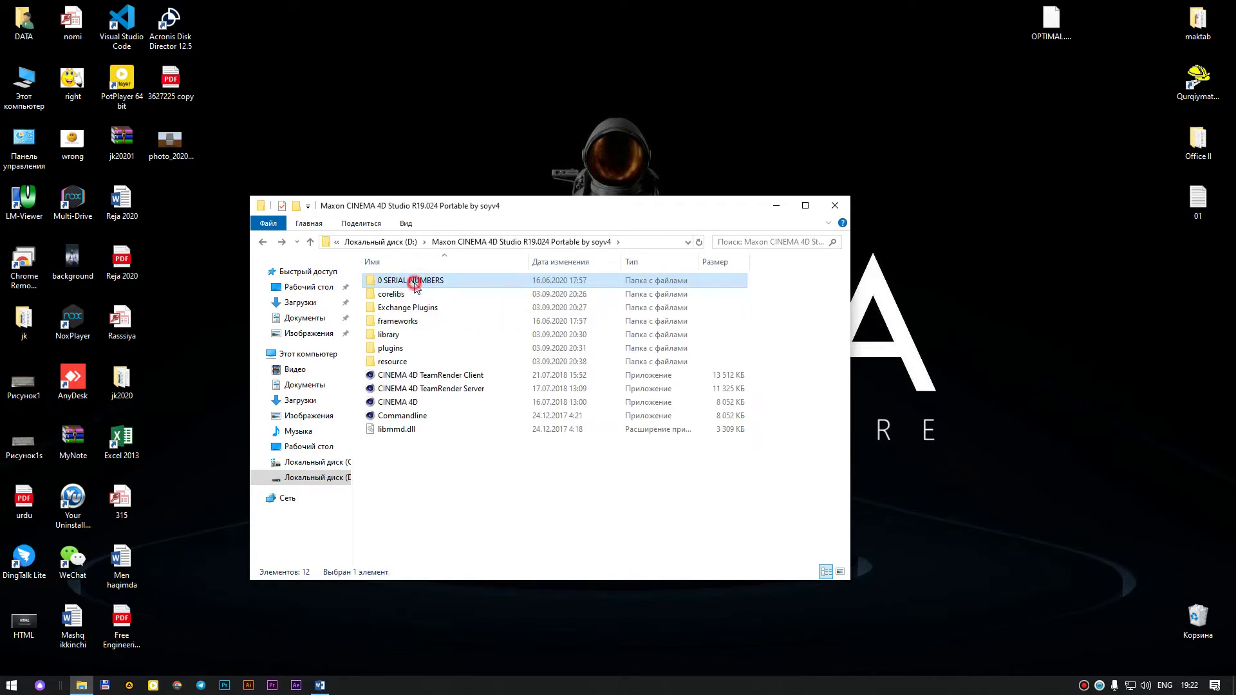
Open the CINEMA 4D R 19 key file from 0 SERIAL NUMBERS and enlarge Notepad.
{"action": "double_click", "coordinate": [414, 283]}
{"action": "double_click", "coordinate": [405, 281]}
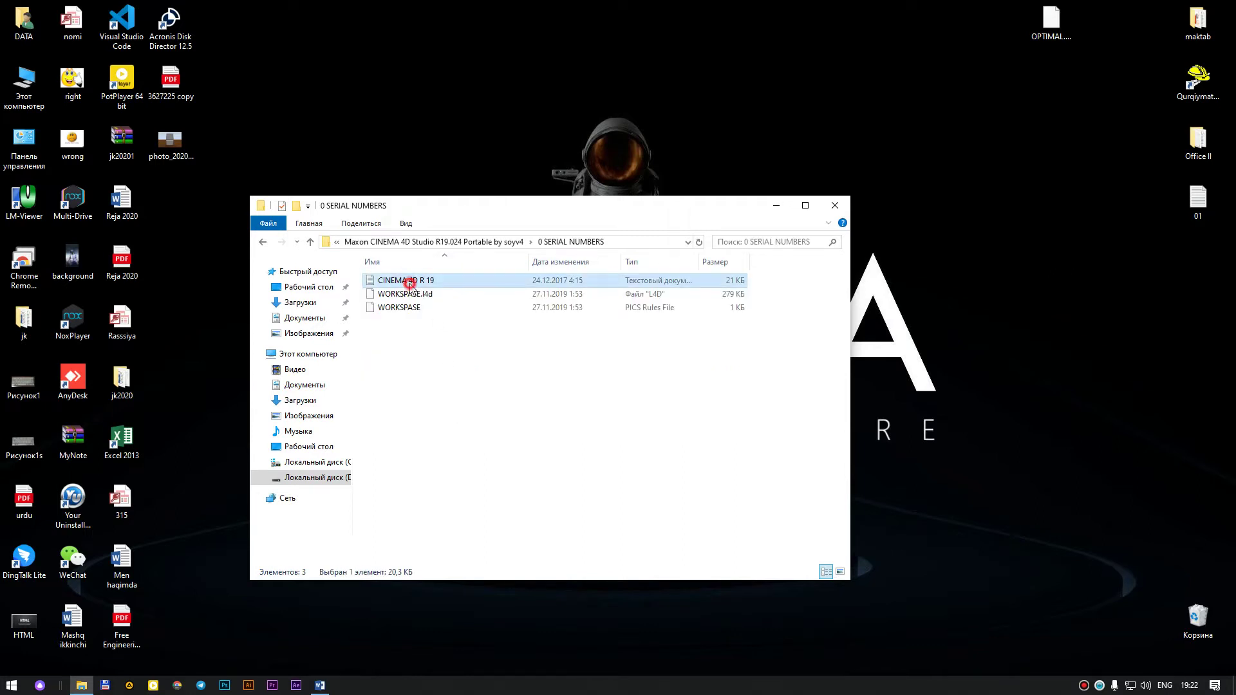
{"action": "left_click", "coordinate": [627, 256]}
{"action": "left_click_drag", "start_coordinate": [628, 260], "coordinate": [583, 123]}
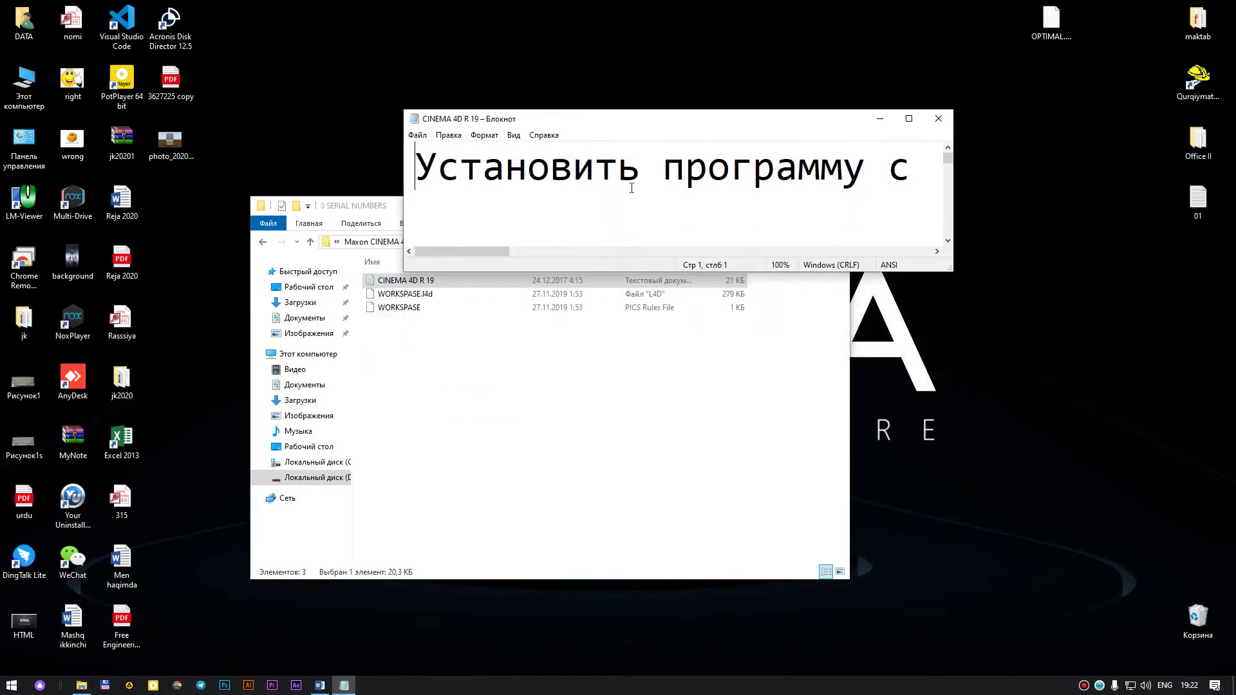
{"action": "mouse_move", "coordinate": [954, 271]}
{"action": "left_mouse_down"}
{"action": "mouse_move", "coordinate": [1179, 572]}
{"action": "mouse_move", "coordinate": [1190, 615]}
{"action": "left_mouse_up"}
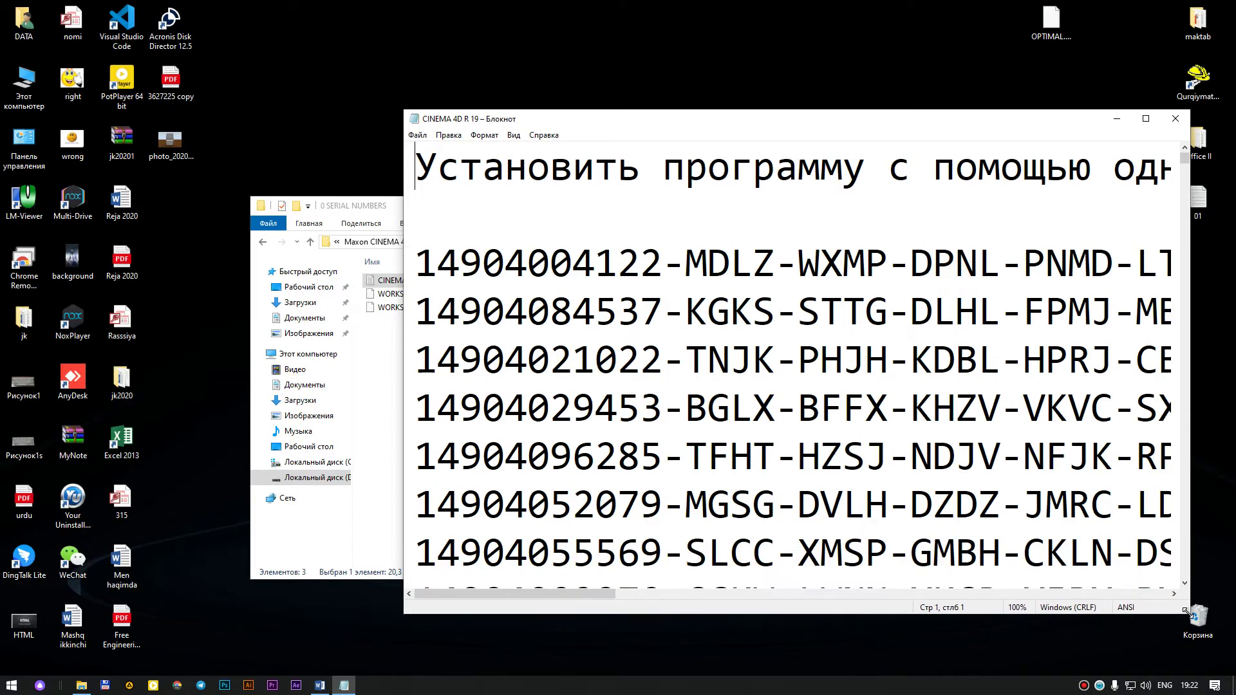
Set a smaller Notepad font size via Format > Font.
{"action": "left_click", "coordinate": [484, 136]}
{"action": "left_click", "coordinate": [508, 166]}
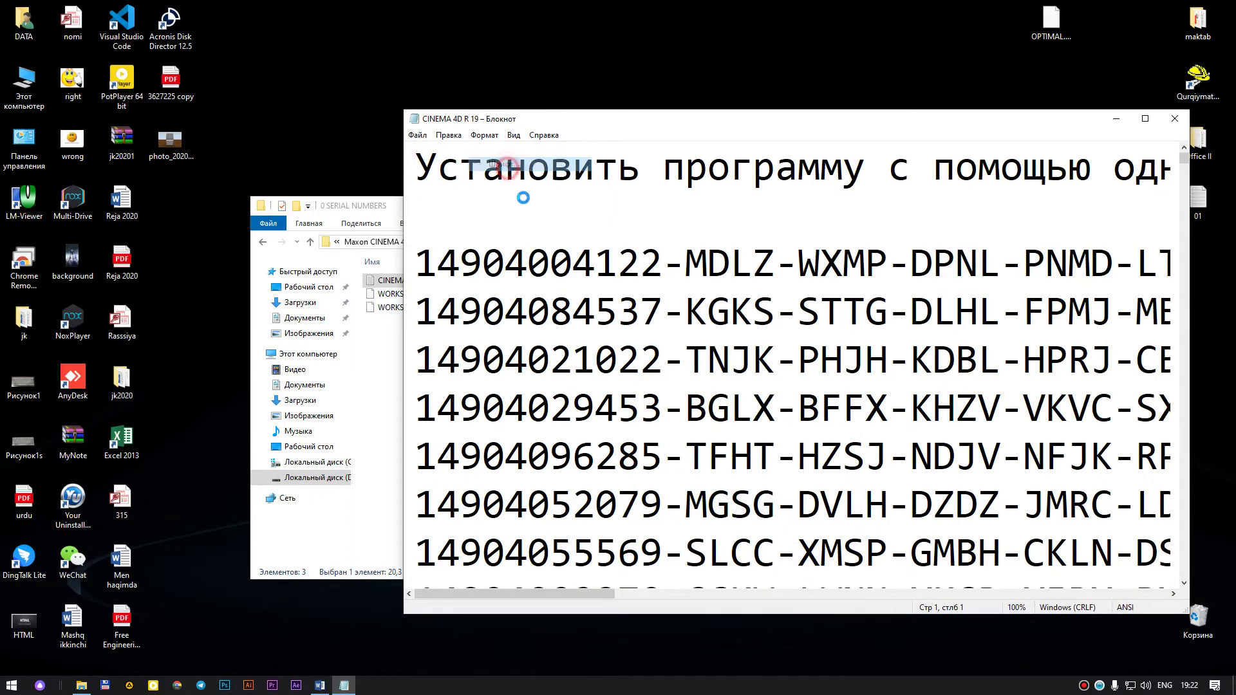
{"action": "left_click", "coordinate": [709, 276]}
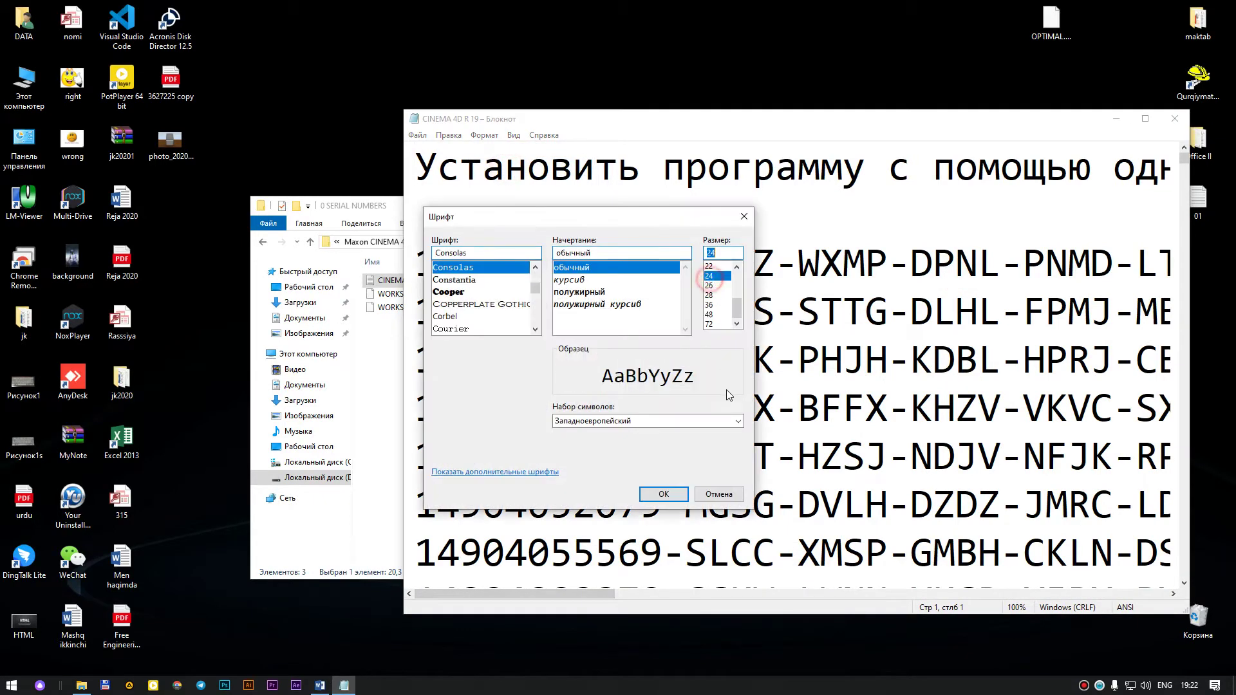
{"action": "left_click", "coordinate": [670, 496]}
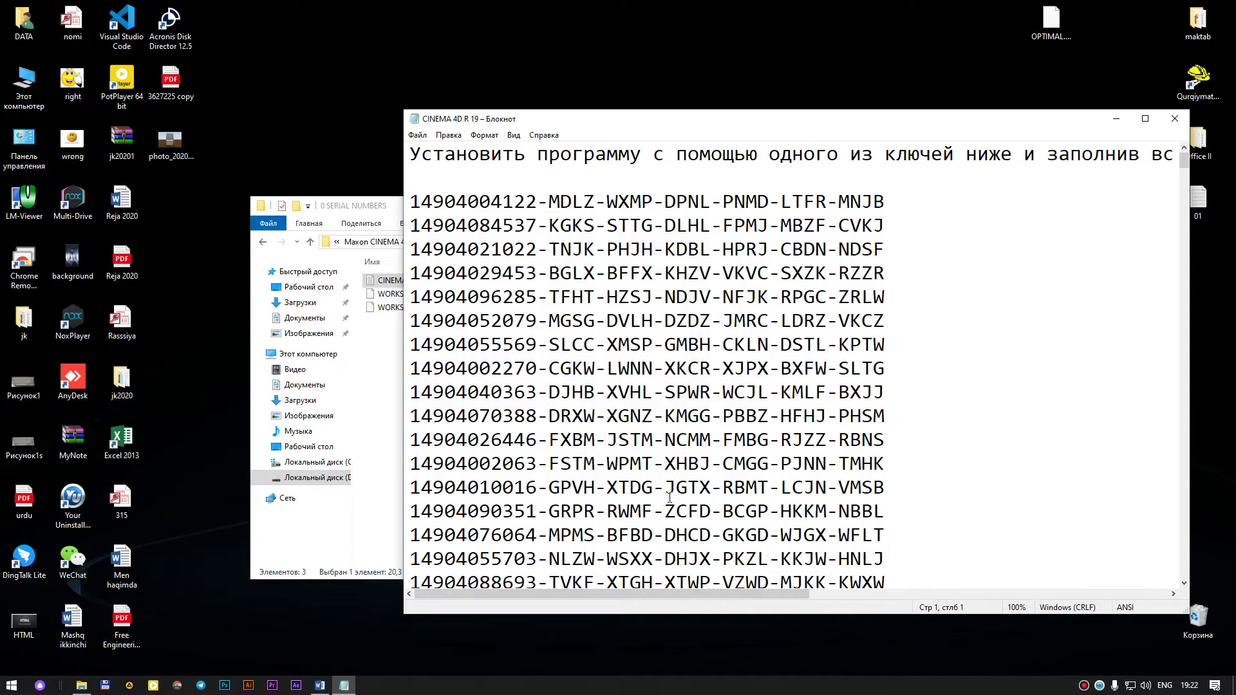
Arrange Notepad and Explorer side by side, returning Explorer to the program folder.
{"action": "left_click_drag", "start_coordinate": [787, 124], "coordinate": [907, 132]}
{"action": "left_click_drag", "start_coordinate": [502, 208], "coordinate": [338, 216]}
{"action": "key", "text": "alt+Up"}
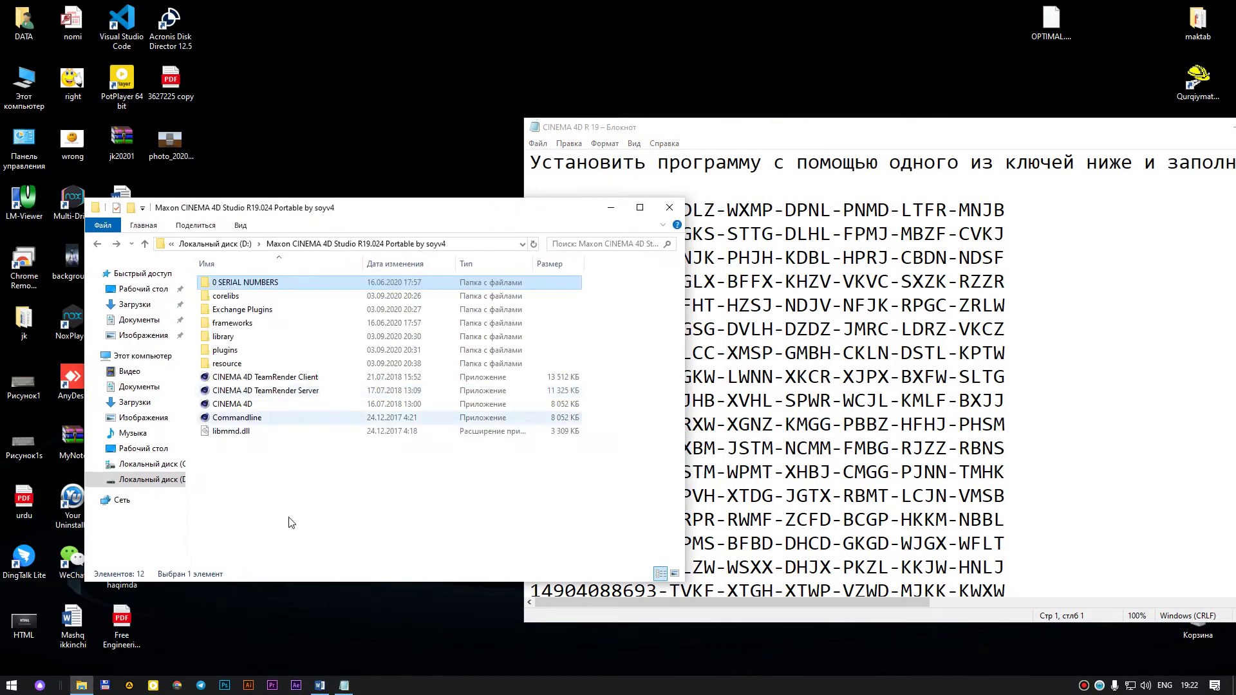
Launch CINEMA 4D and answer the User Participation prompt.
{"action": "left_click", "coordinate": [250, 407]}
{"action": "double_click", "coordinate": [249, 406]}
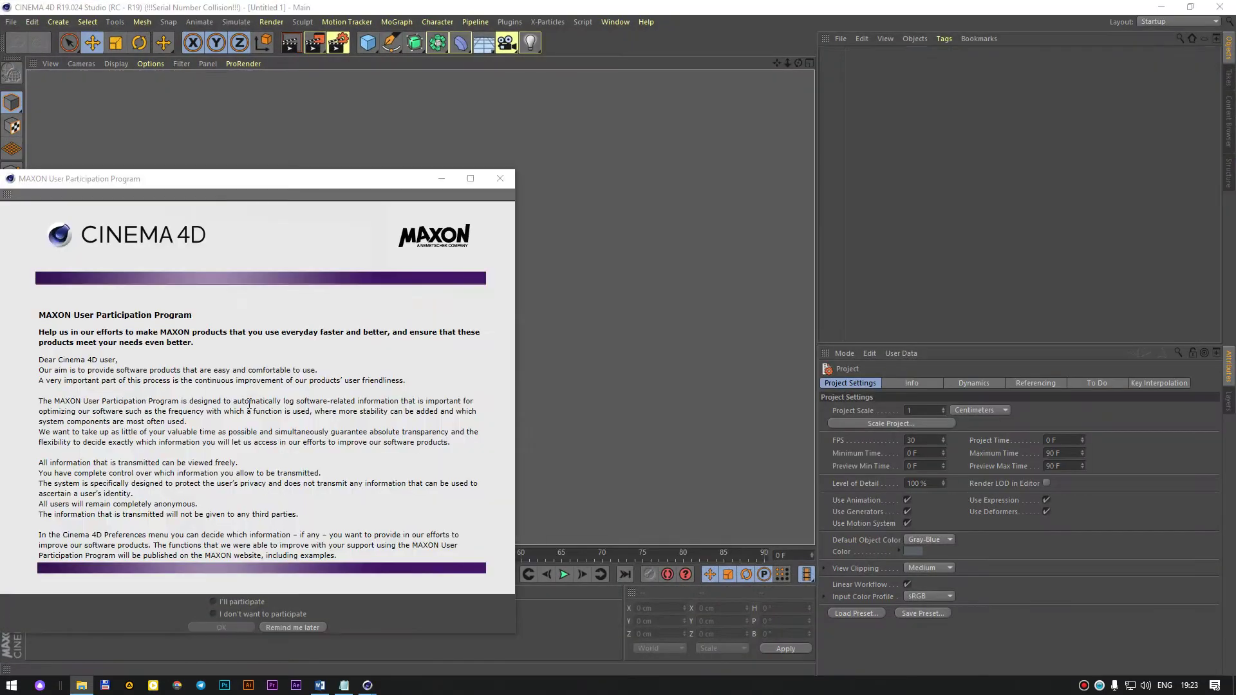
{"action": "left_click", "coordinate": [277, 614]}
{"action": "left_click", "coordinate": [233, 627]}
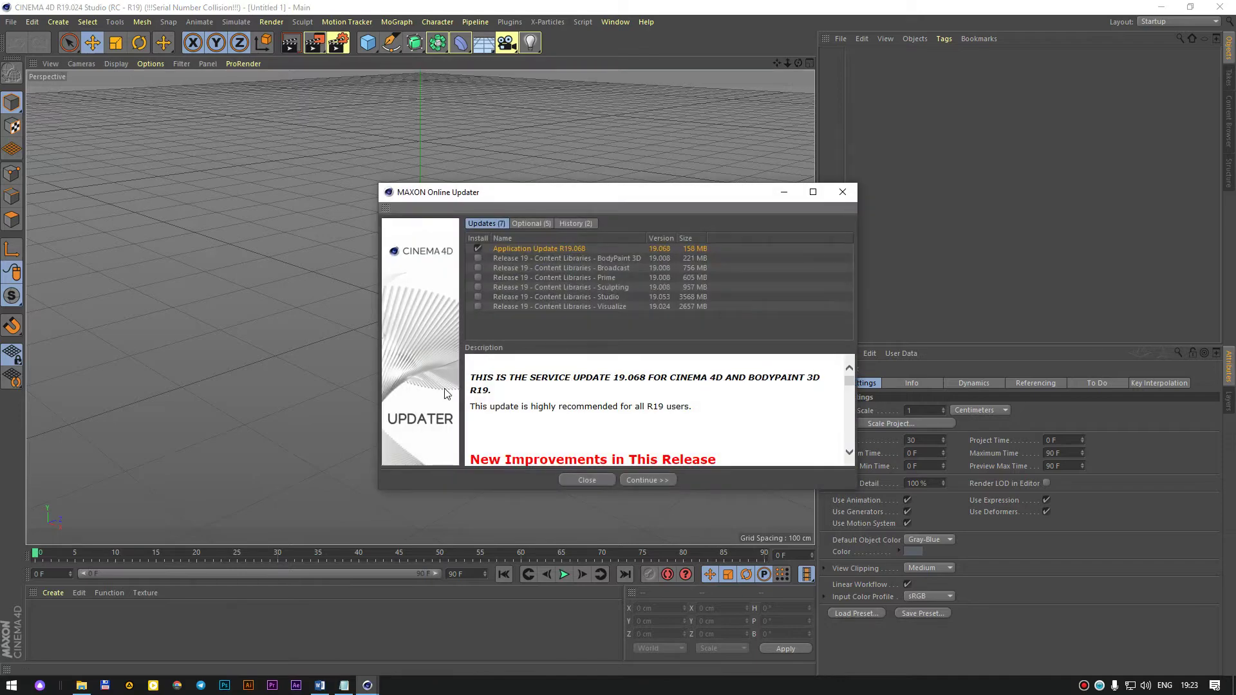
Untick the R19.068 update in Online Updater, close it, and bring Notepad forward.
{"action": "left_click_drag", "start_coordinate": [550, 199], "coordinate": [401, 194]}
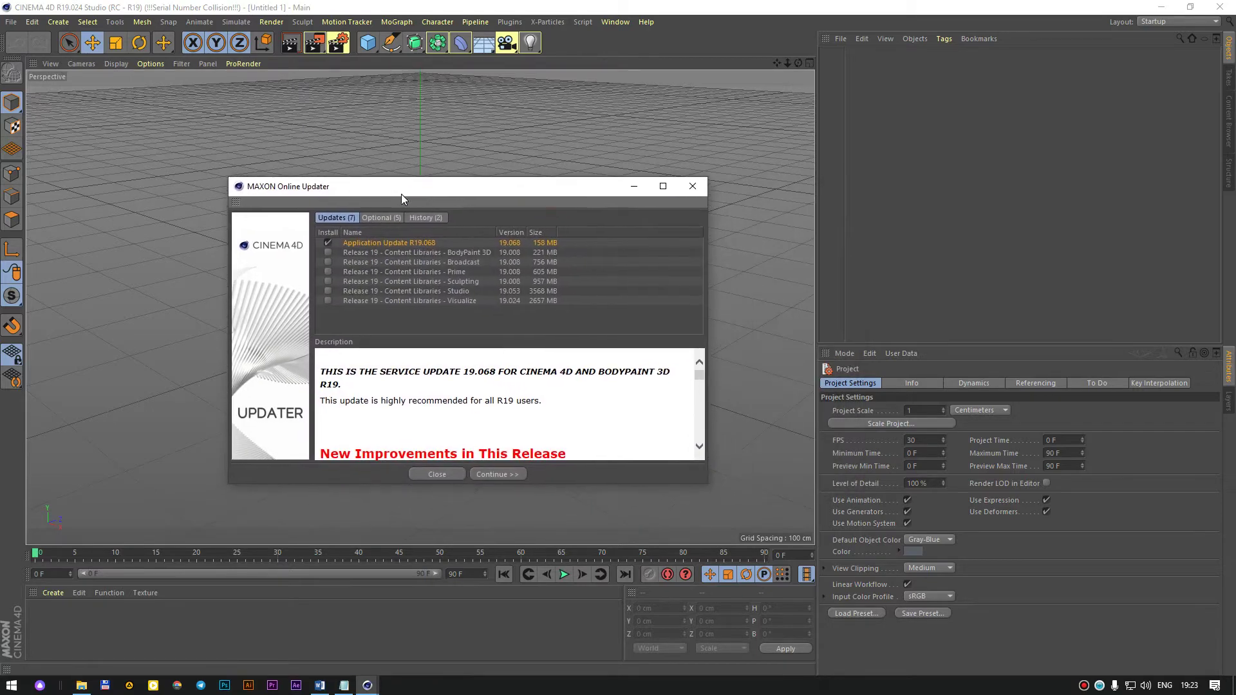
{"action": "left_click", "coordinate": [327, 242]}
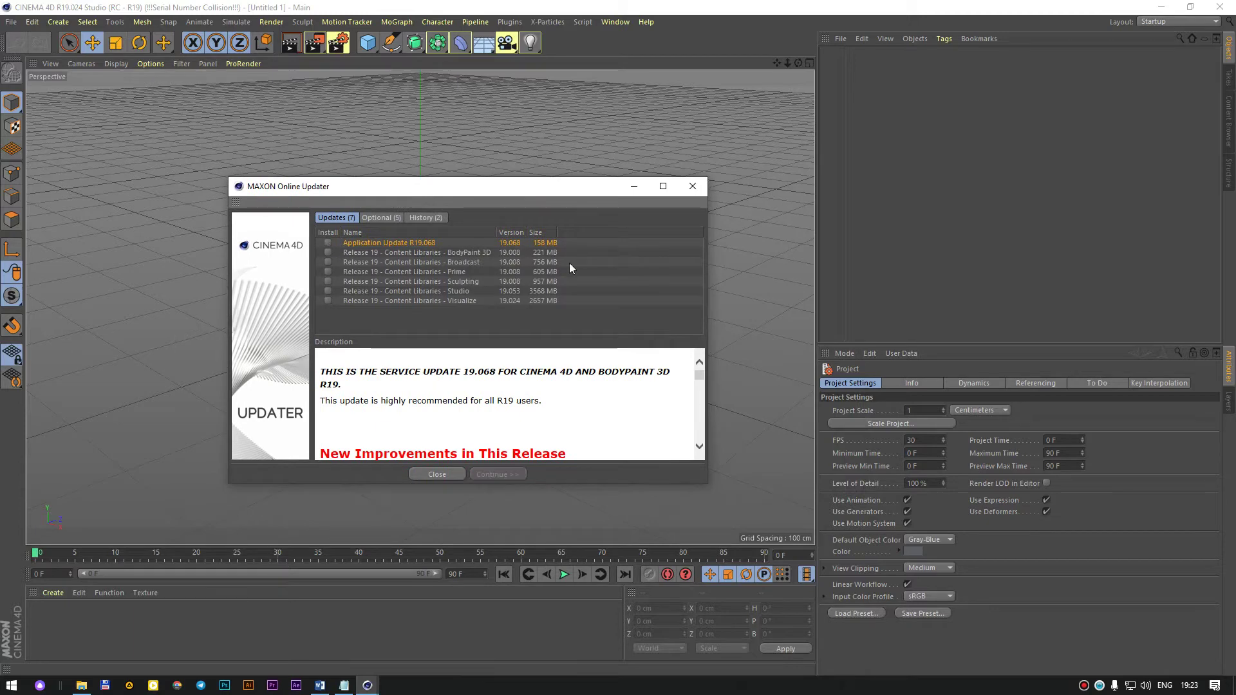
{"action": "left_click", "coordinate": [449, 476]}
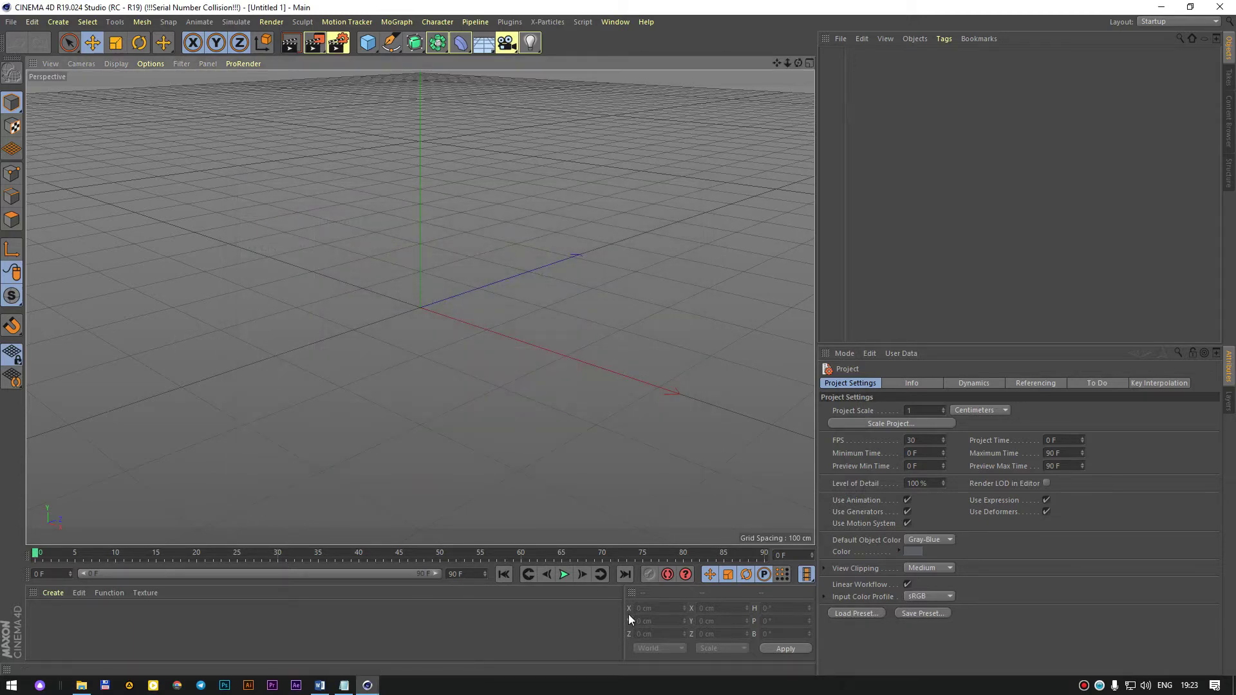
{"action": "left_click", "coordinate": [344, 685]}
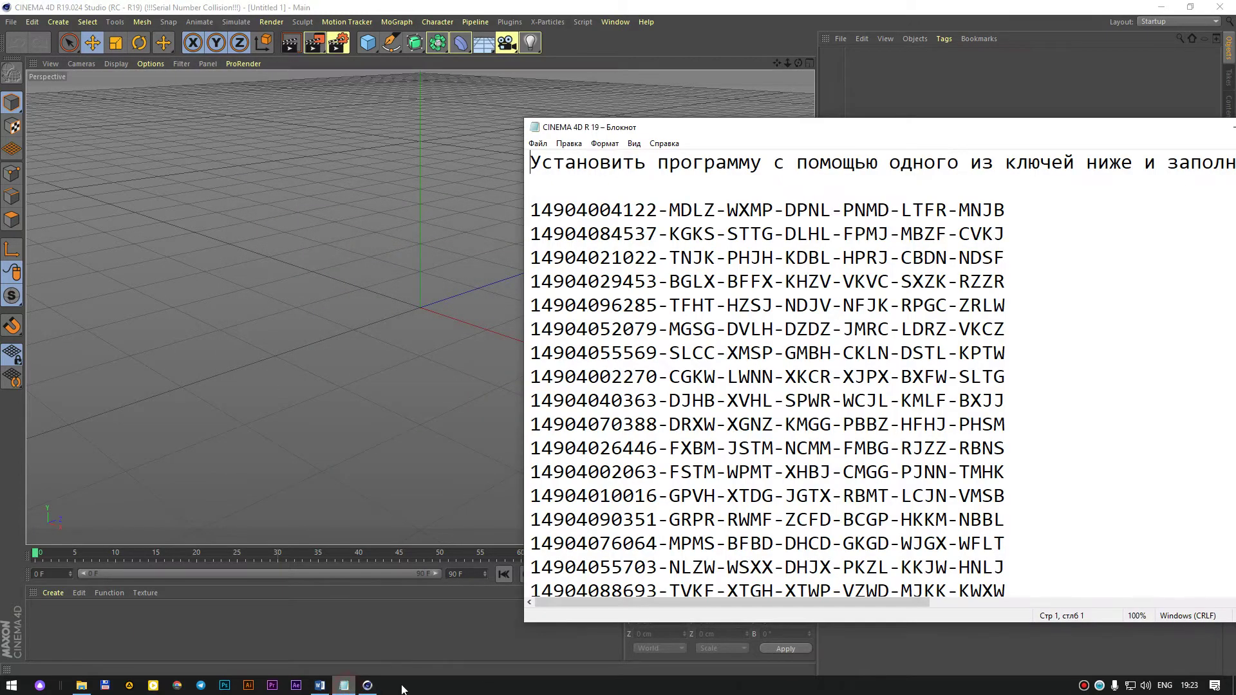
Bring the serial-key Notepad fully into view, review the key lines, then switch to Word.
{"action": "left_click_drag", "start_coordinate": [988, 129], "coordinate": [643, 103]}
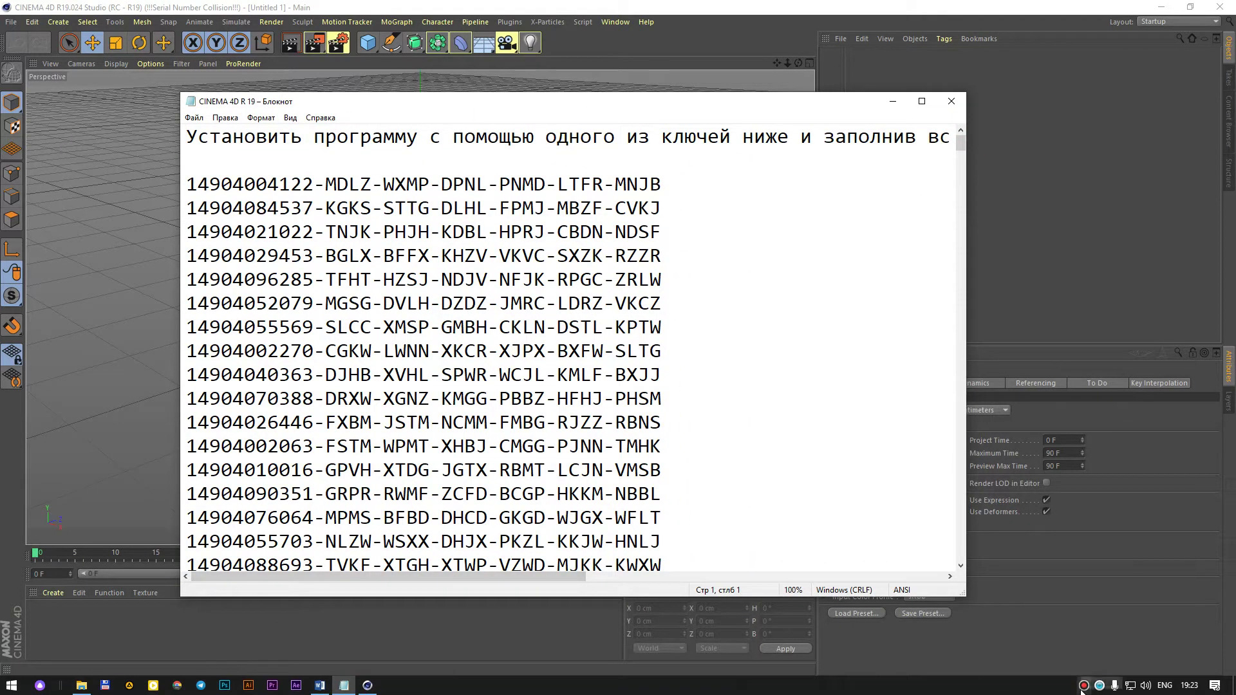
{"action": "left_click_drag", "start_coordinate": [691, 183], "coordinate": [184, 181]}
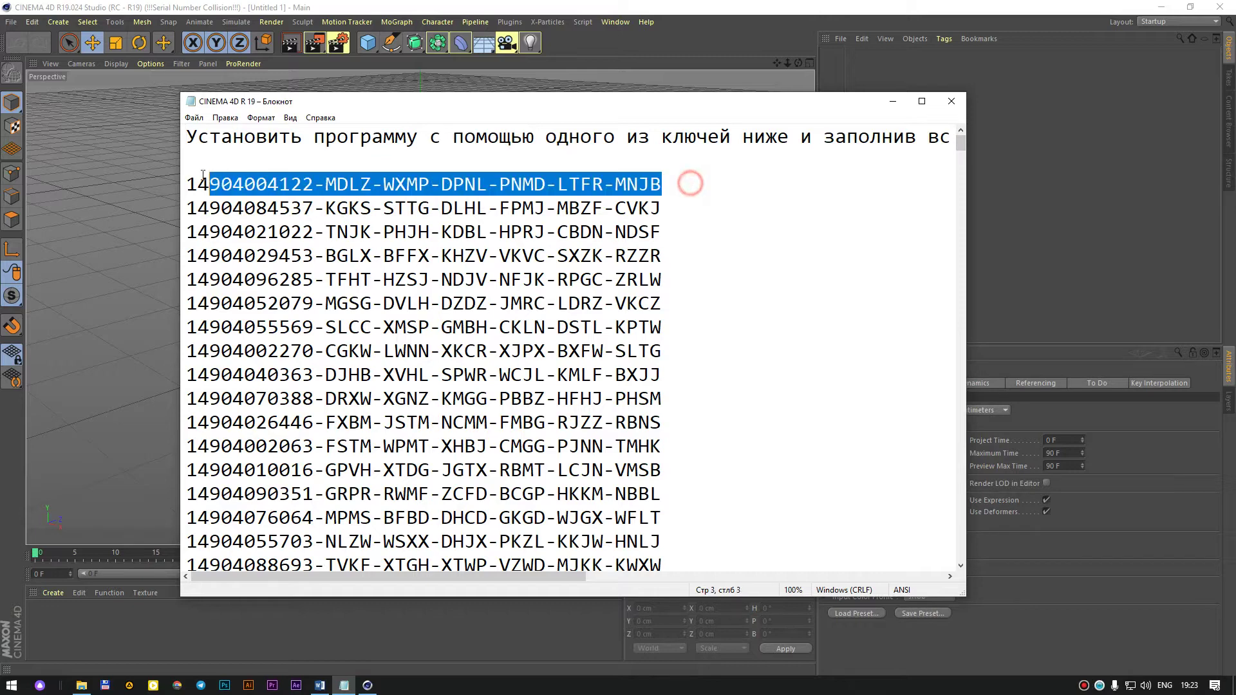
{"action": "left_click", "coordinate": [700, 205], "text": "shift"}
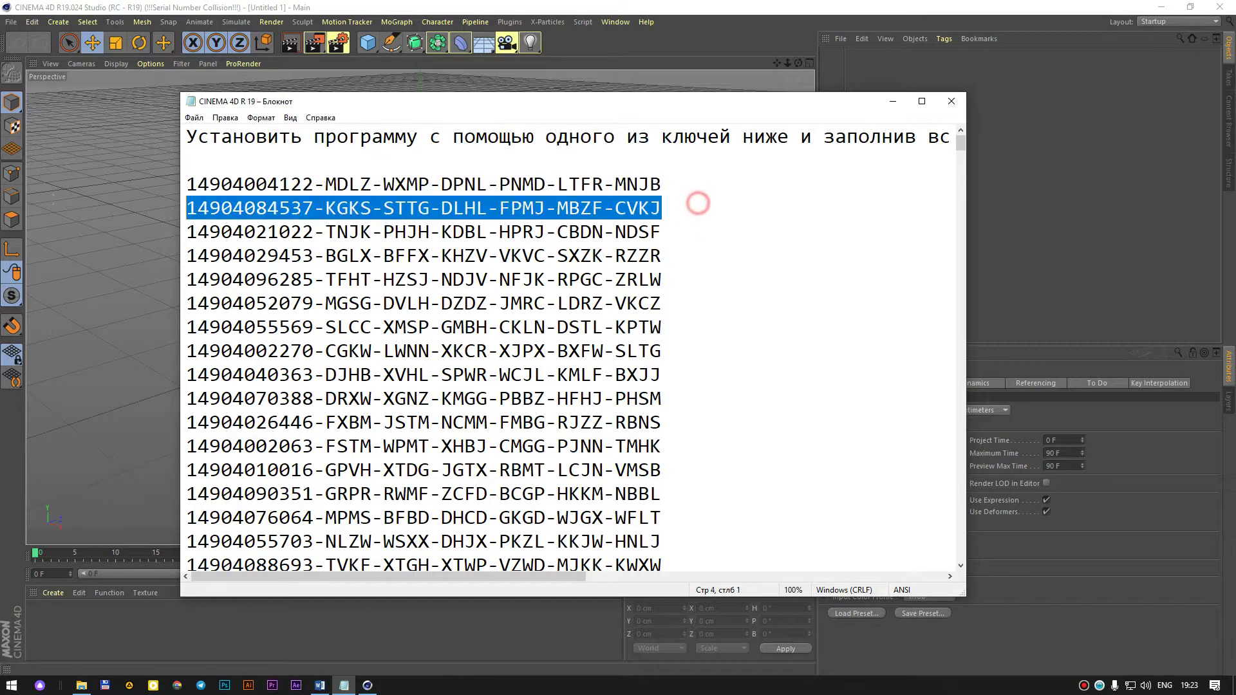
{"action": "left_click", "coordinate": [649, 232]}
{"action": "left_click_drag", "start_coordinate": [660, 100], "coordinate": [659, 72]}
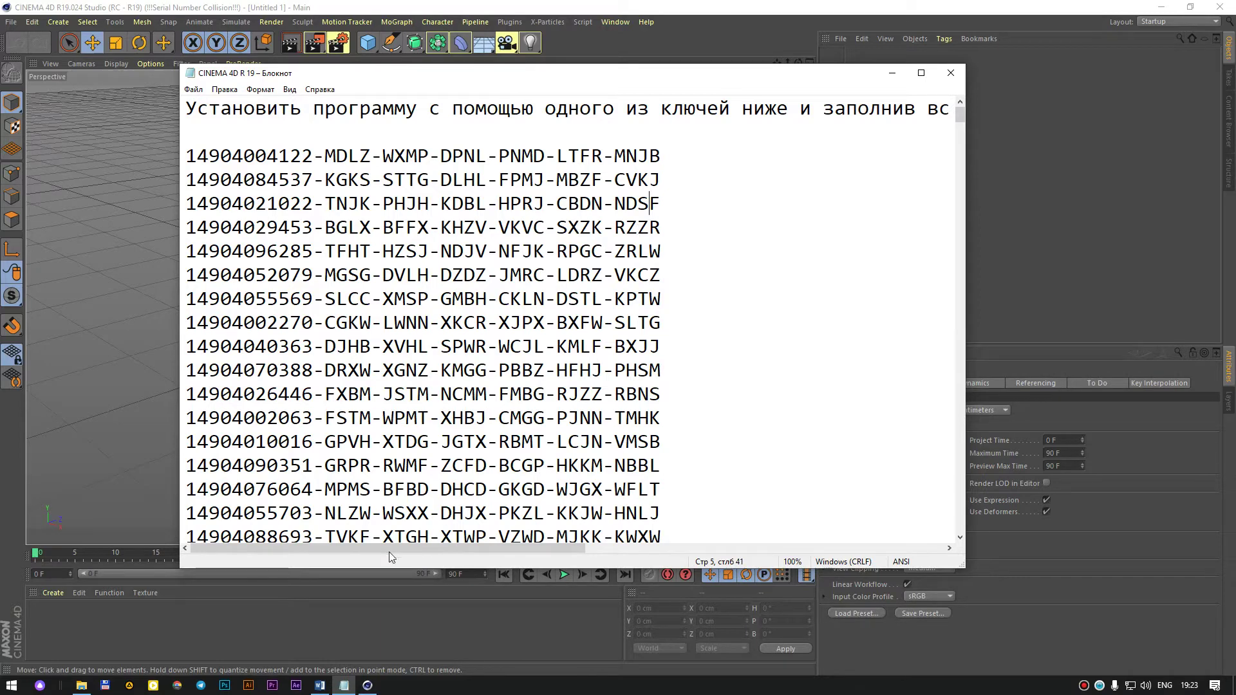
{"action": "left_click", "coordinate": [1084, 687]}
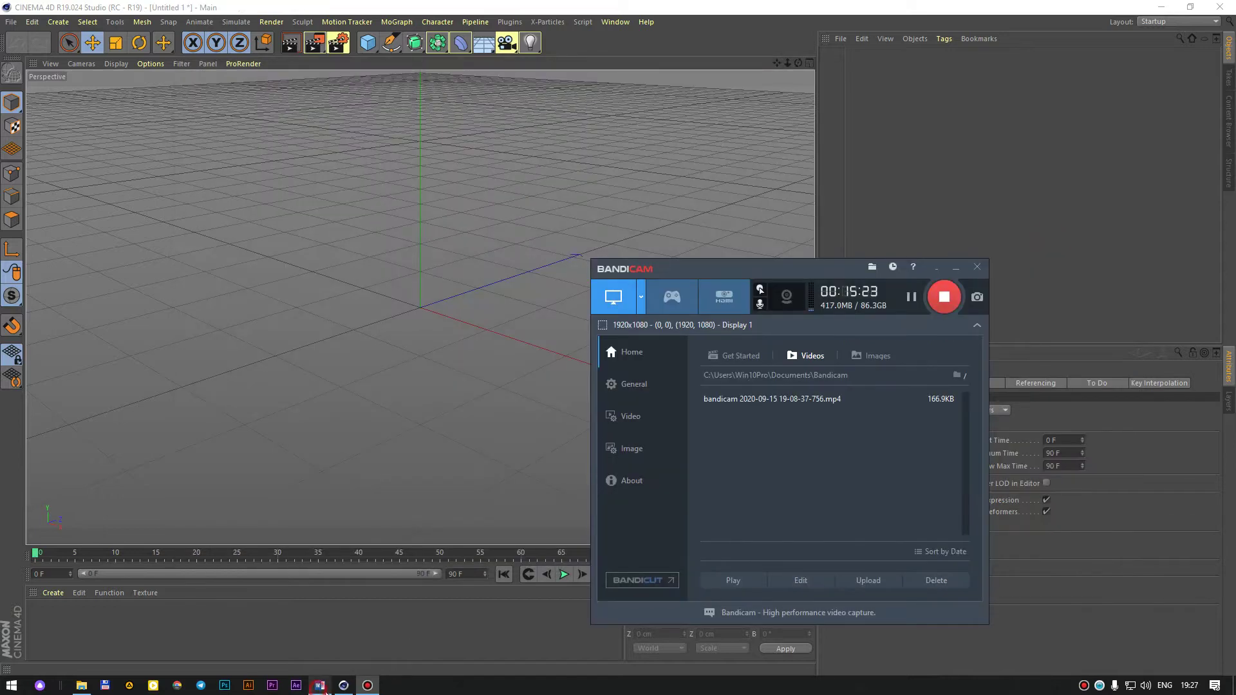
Make 'Cinema 4D dasturini o'rnatish.' bold dark red, select the next sentence, and minimise Word.
{"action": "left_click", "coordinate": [322, 687]}
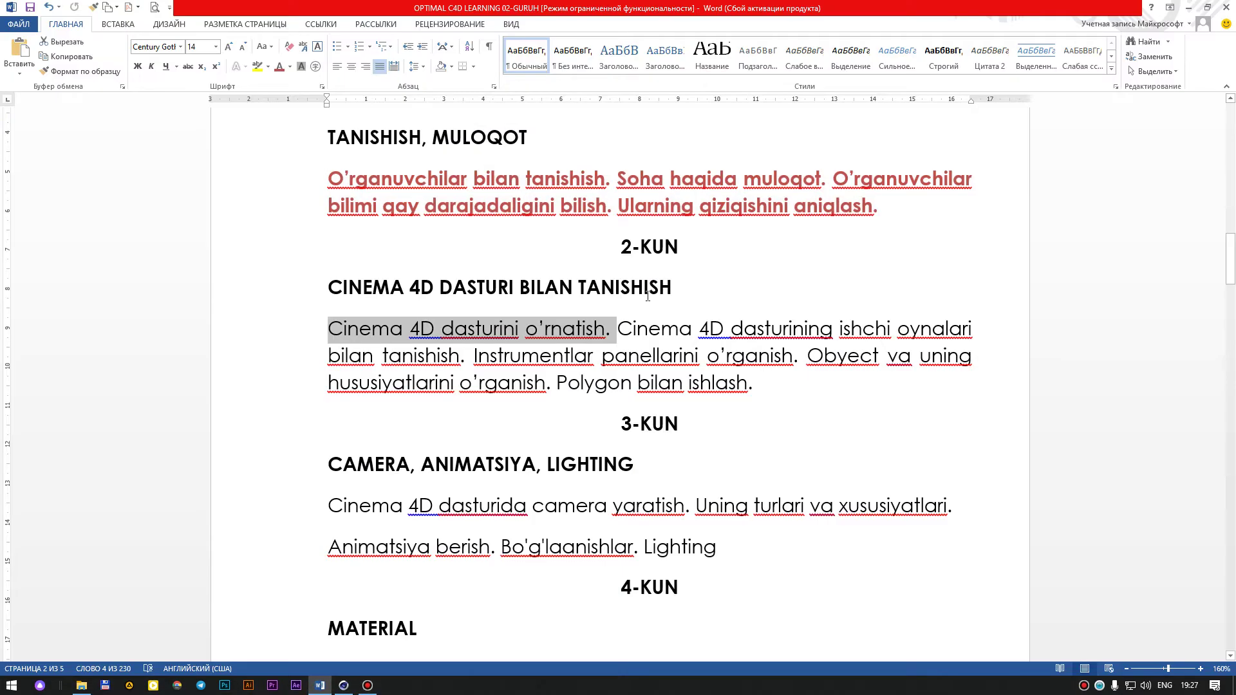
{"action": "left_click", "coordinate": [507, 345]}
{"action": "left_click_drag", "start_coordinate": [613, 333], "coordinate": [322, 332]}
{"action": "key", "text": "ctrl+b"}
{"action": "left_click", "coordinate": [279, 66]}
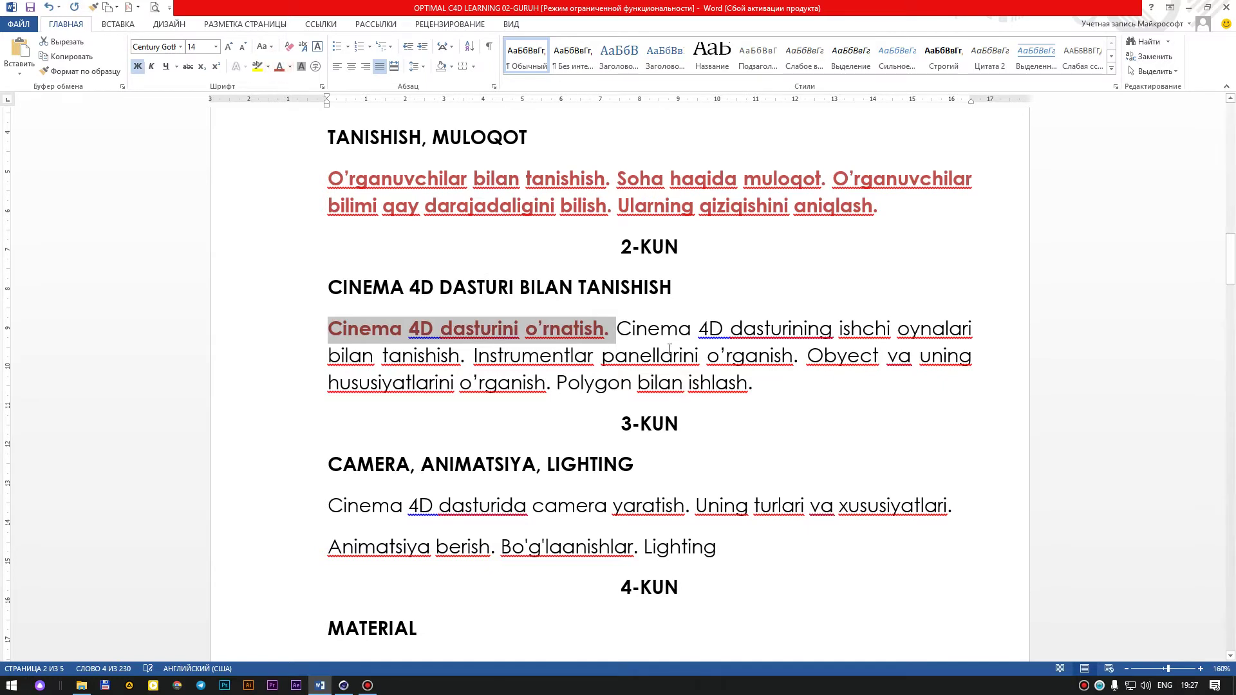
{"action": "left_click_drag", "start_coordinate": [674, 339], "coordinate": [464, 356]}
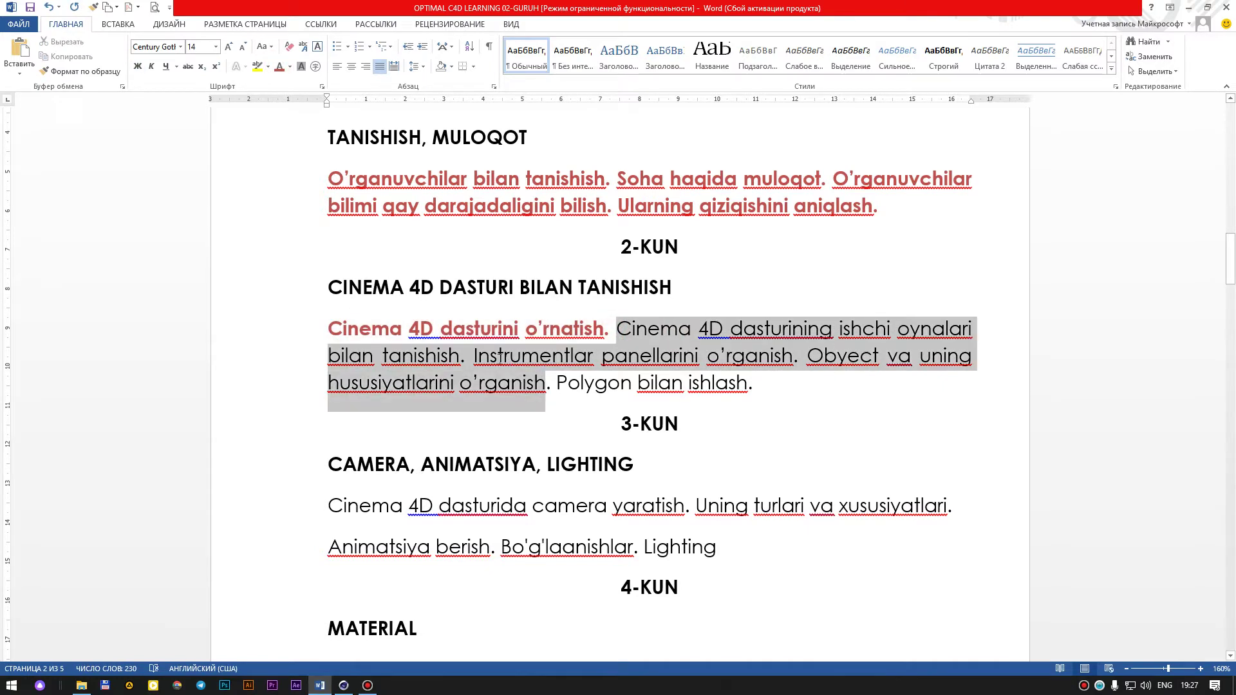
{"action": "left_click", "coordinate": [1188, 7]}
Bring Cinema 4D forward, glance at the menus, and toggle Undo, Redo, Undo.
{"action": "left_click", "coordinate": [640, 212]}
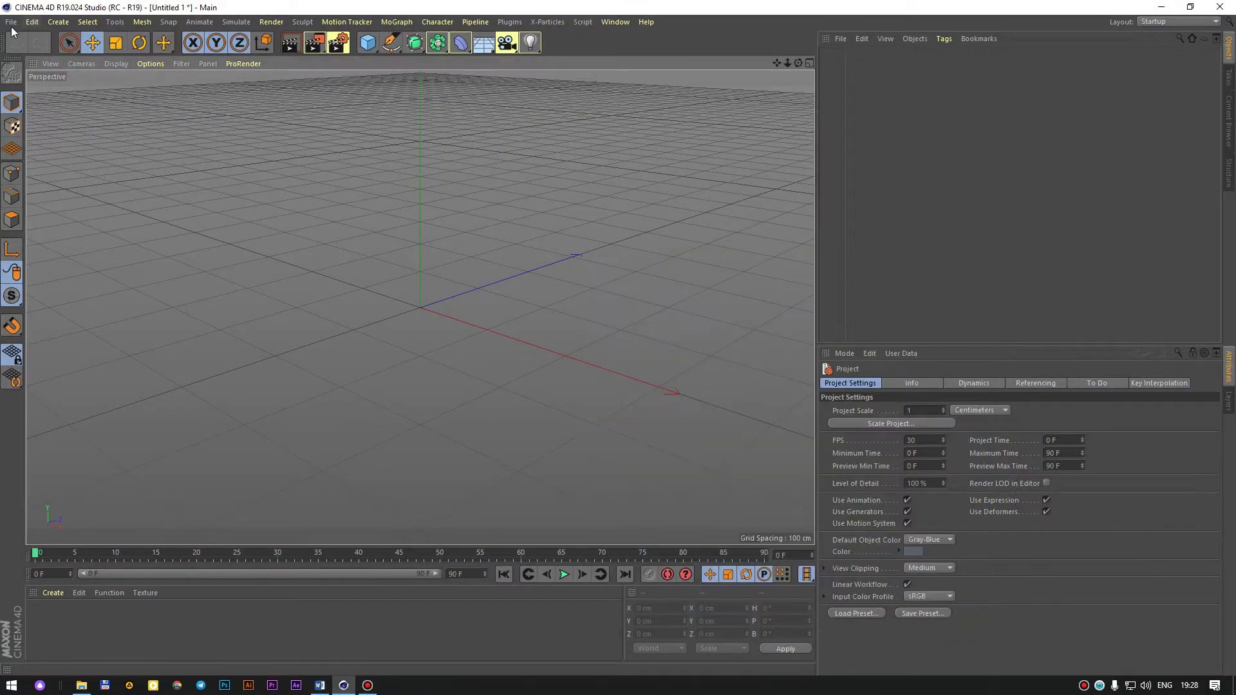
{"action": "left_click", "coordinate": [10, 22]}
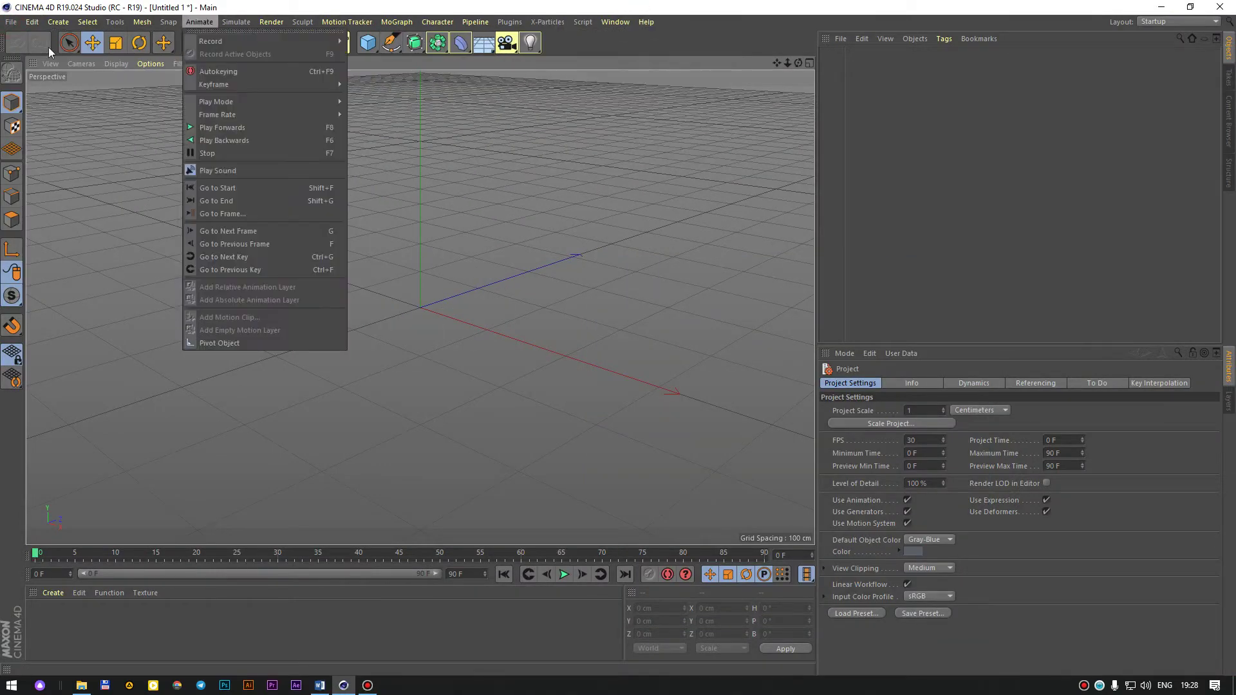
{"action": "left_click", "coordinate": [624, 43]}
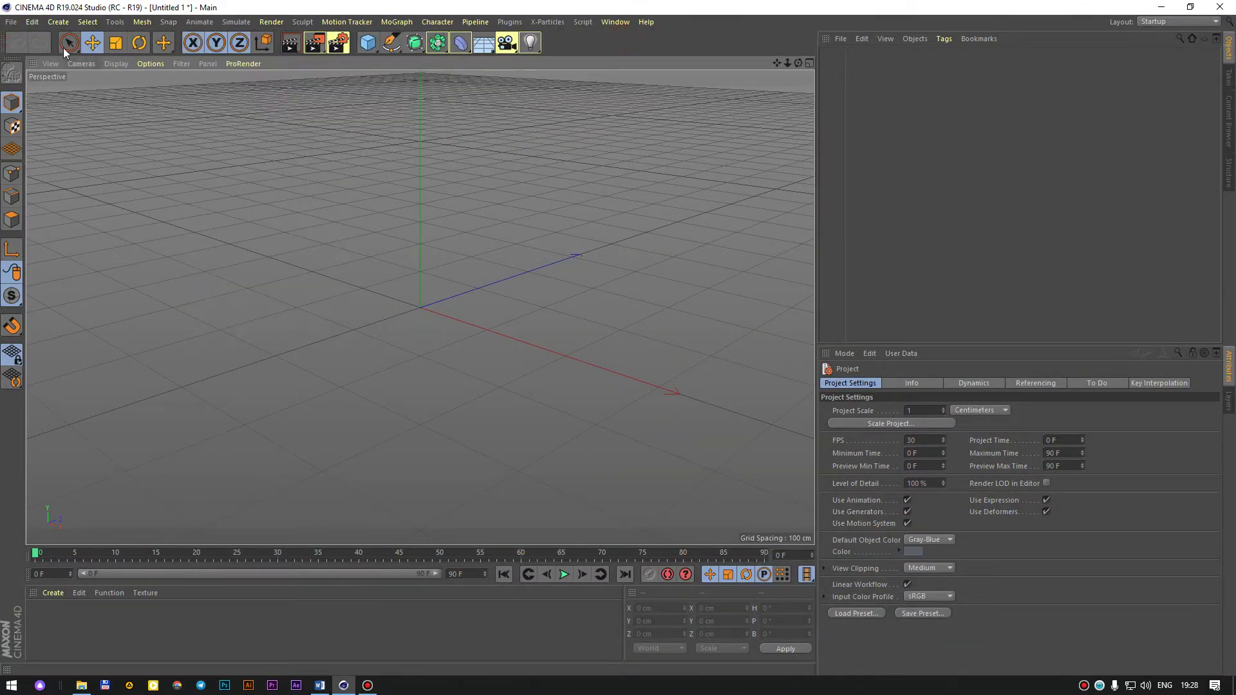
{"action": "left_click", "coordinate": [19, 46]}
{"action": "left_click", "coordinate": [45, 47]}
{"action": "left_click", "coordinate": [18, 45]}
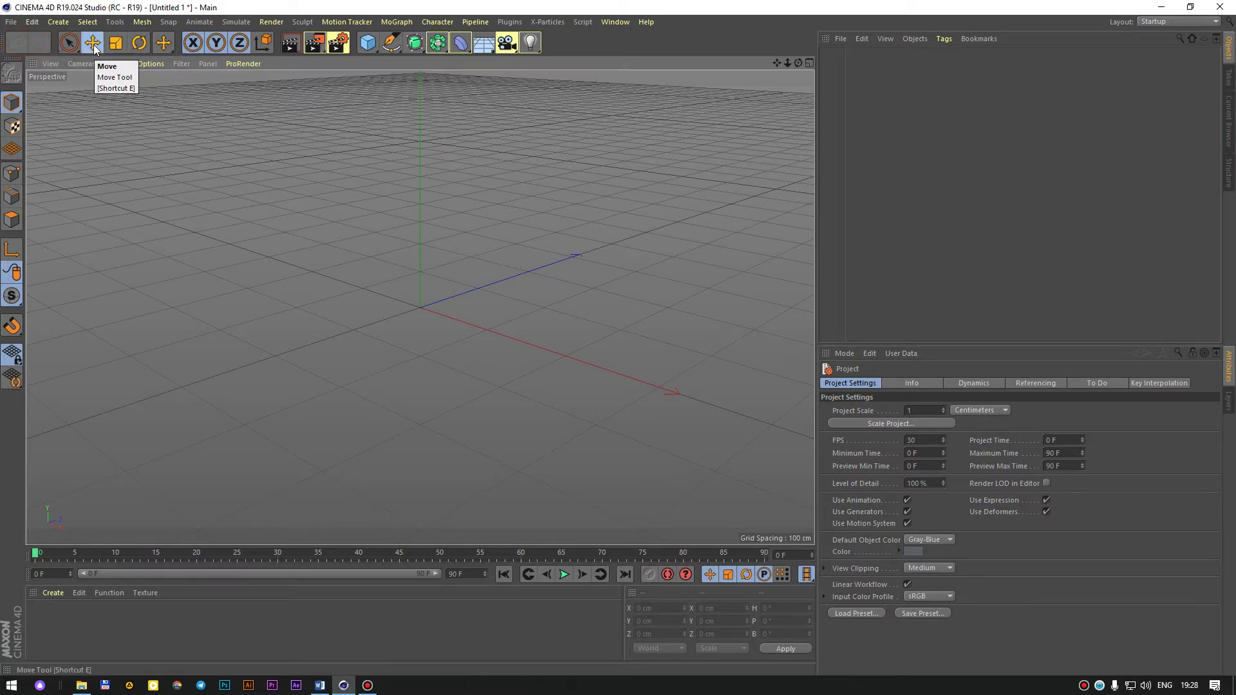
Try the Scale tool from the transform flyout, then settle on Move.
{"action": "left_click", "coordinate": [163, 43]}
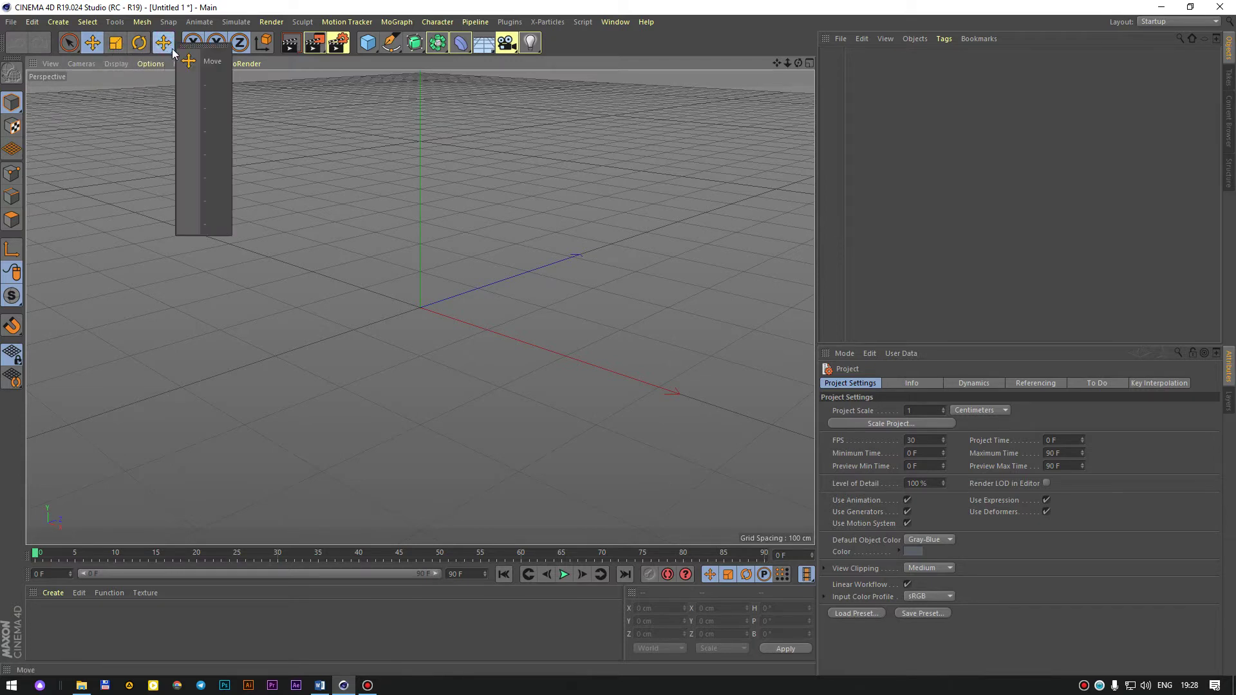
{"action": "left_click", "coordinate": [204, 171]}
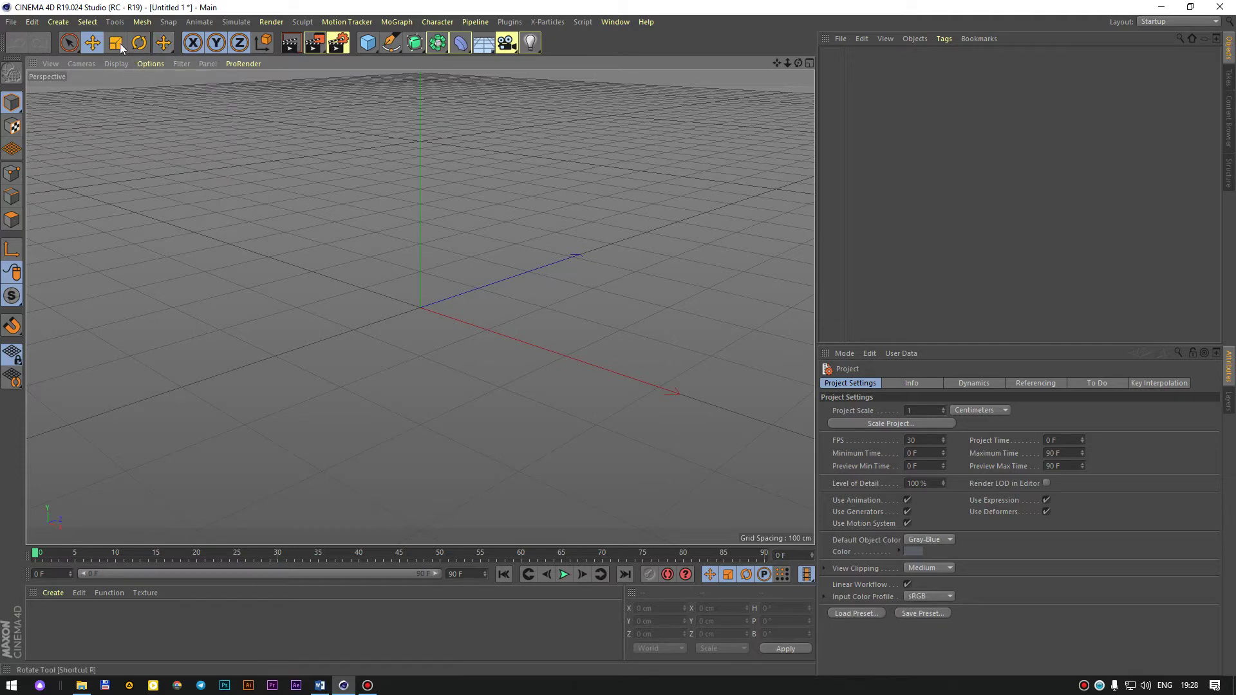
{"action": "left_click", "coordinate": [171, 45]}
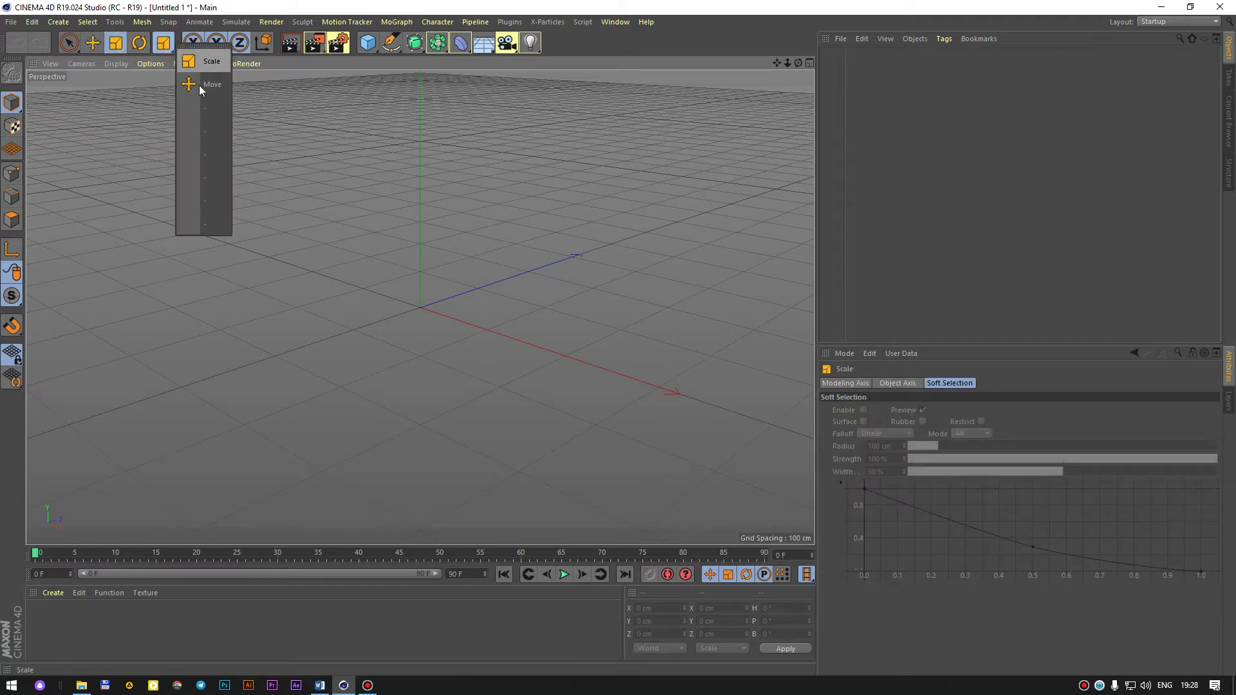
{"action": "left_click", "coordinate": [95, 49]}
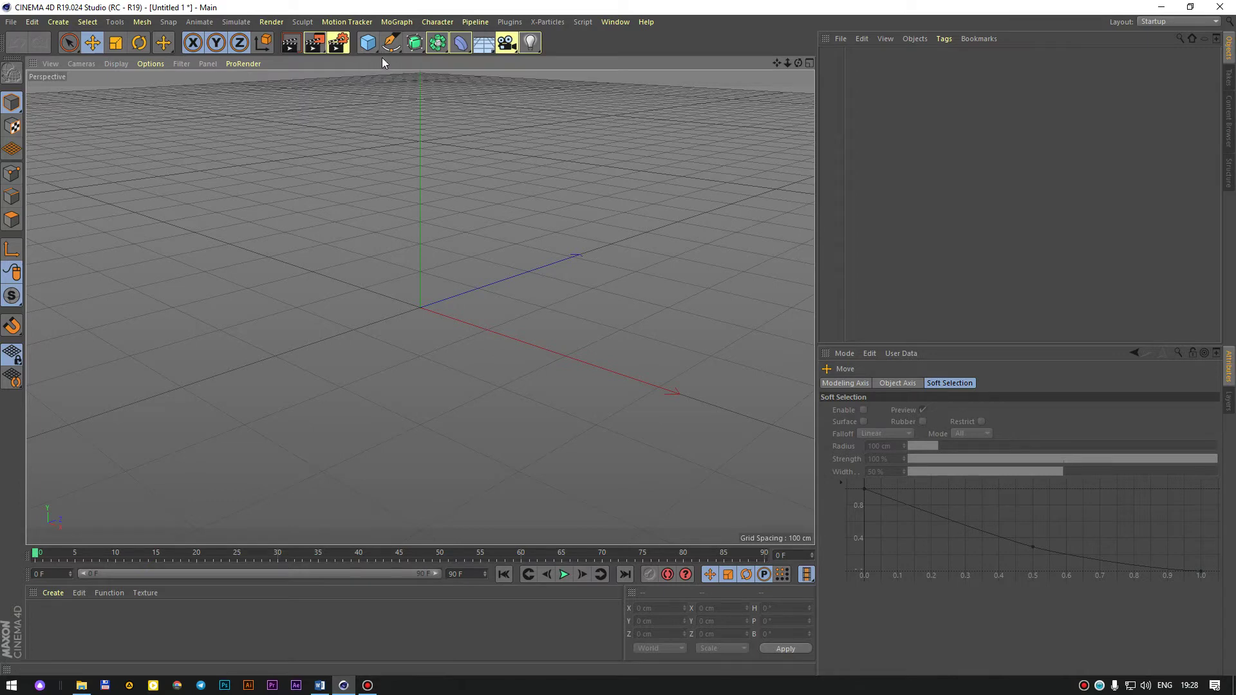
Add a 200 cm Cube and a 100 cm Sphere, moving the sphere to Z 386.984 cm.
{"action": "left_click", "coordinate": [369, 43]}
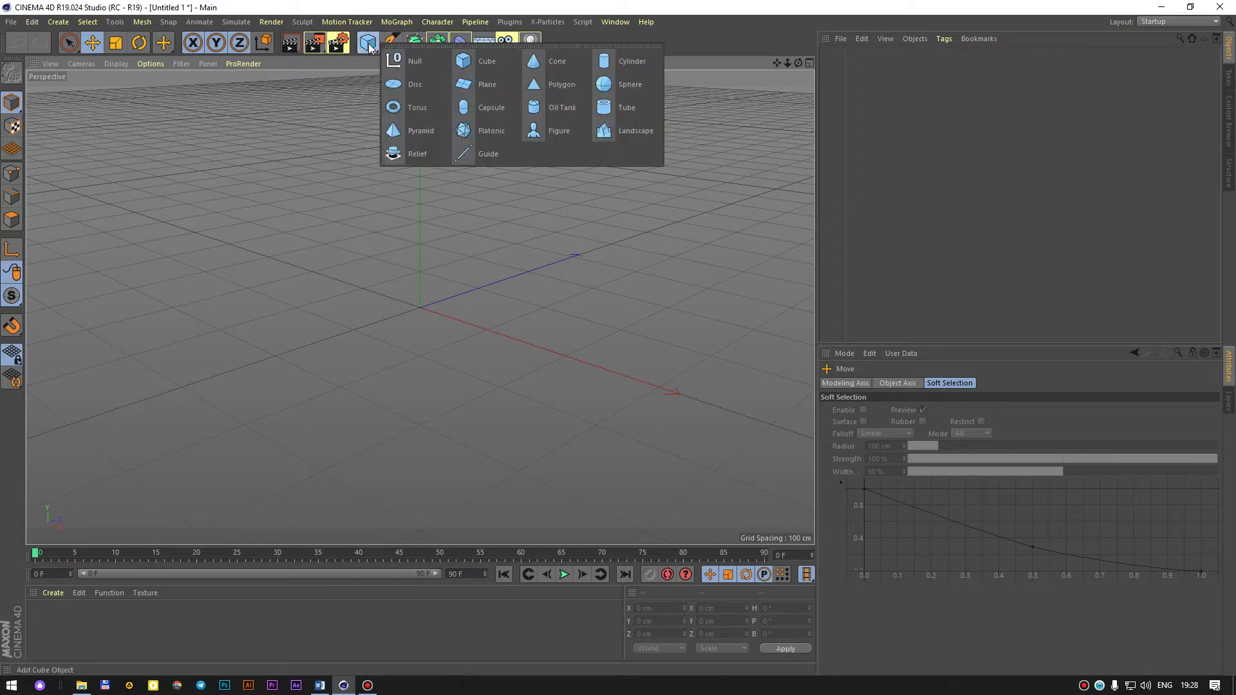
{"action": "left_click", "coordinate": [369, 43]}
{"action": "left_click", "coordinate": [369, 44]}
{"action": "left_click", "coordinate": [479, 61]}
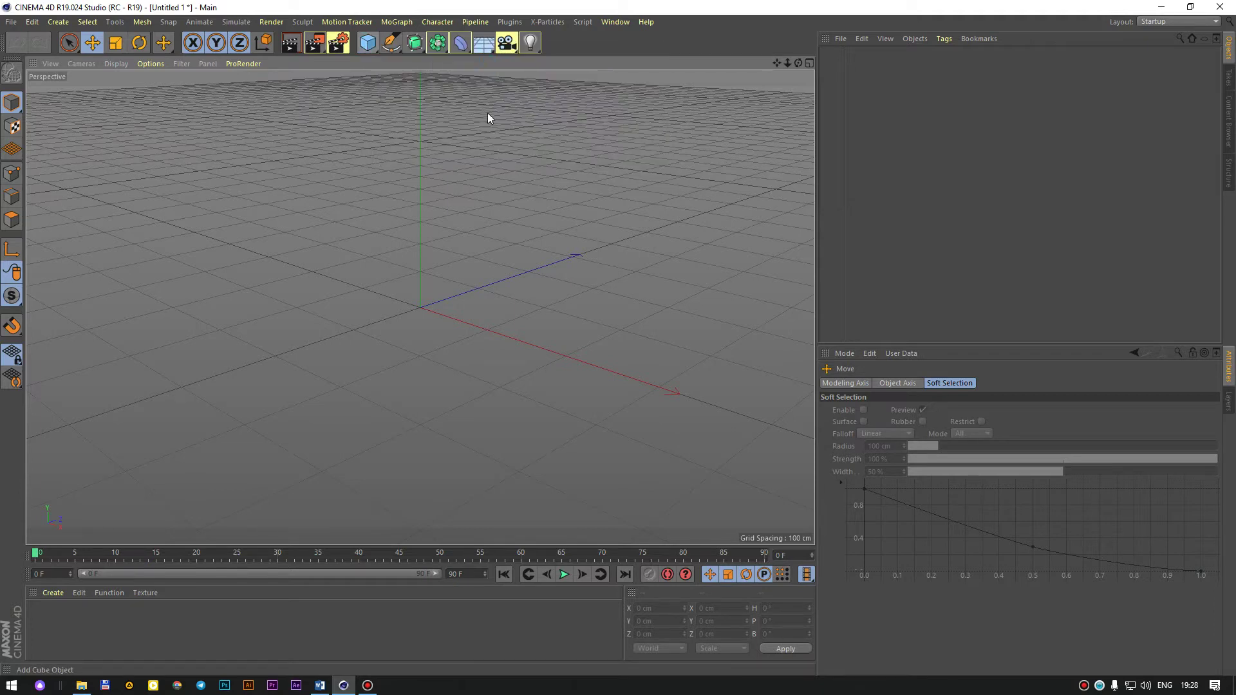
{"action": "left_click", "coordinate": [375, 45]}
{"action": "left_click", "coordinate": [621, 81]}
{"action": "left_click_drag", "start_coordinate": [491, 284], "coordinate": [721, 264]}
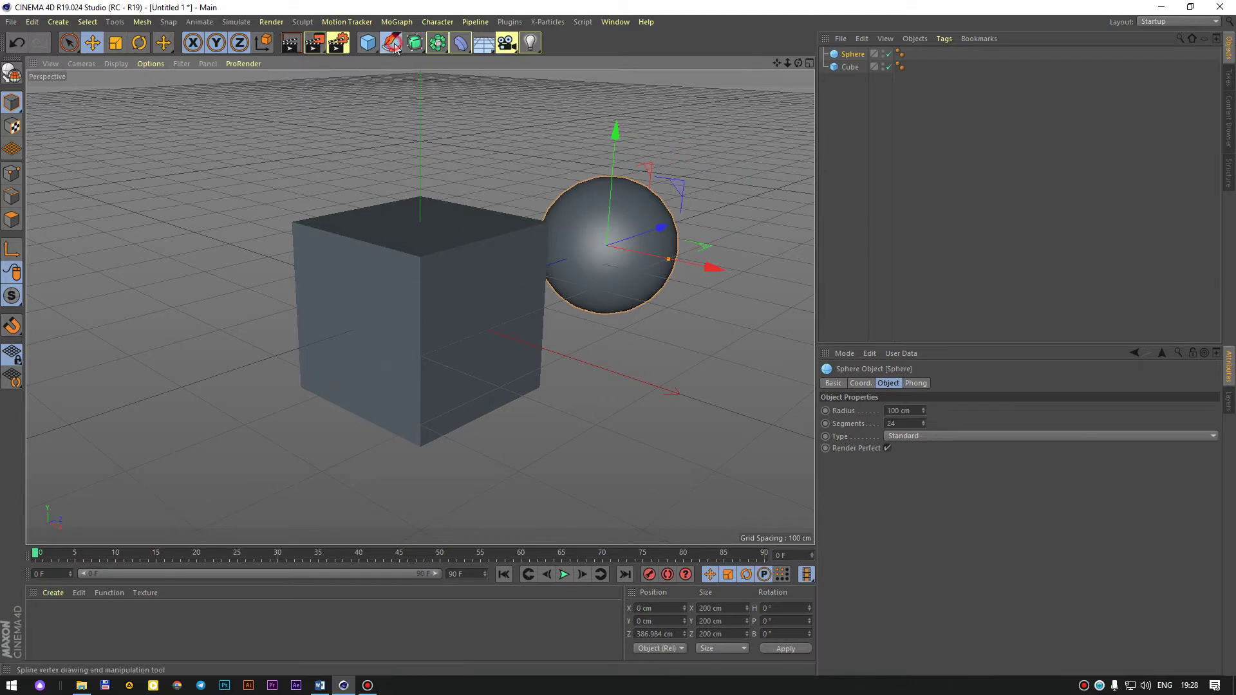
Browse the spline, generator (Array, Boole) and deformer palettes without adding anything.
{"action": "left_click", "coordinate": [394, 45]}
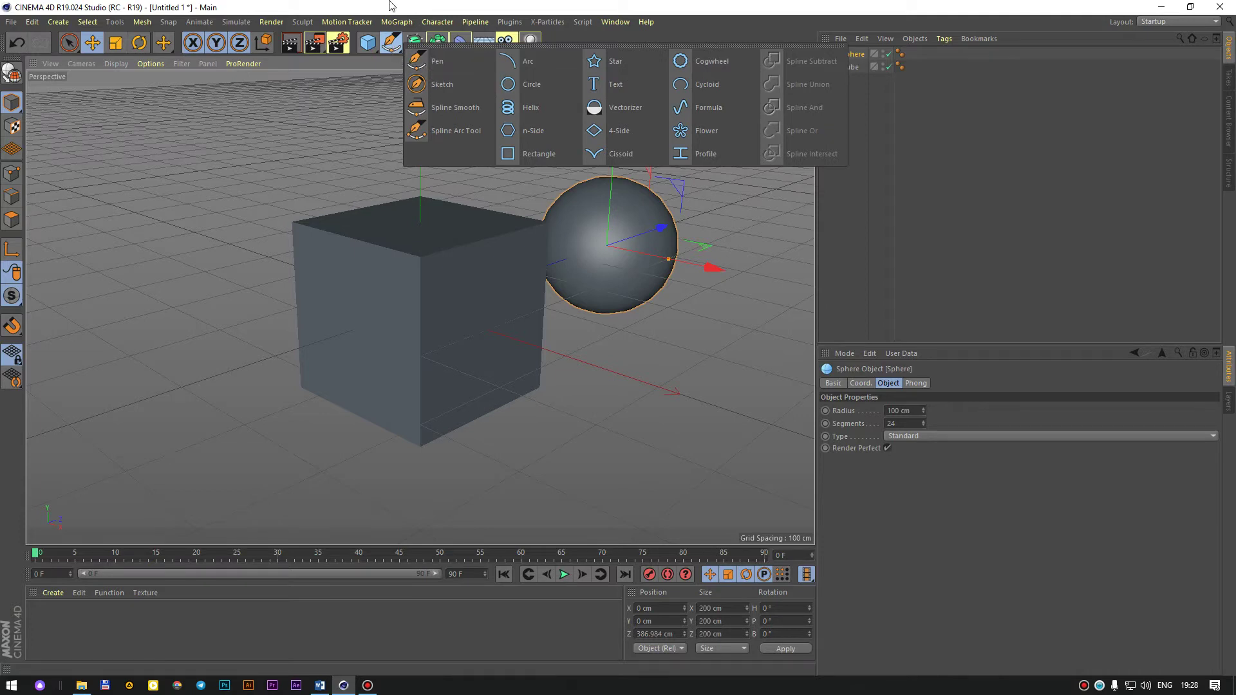
{"action": "left_click", "coordinate": [414, 43]}
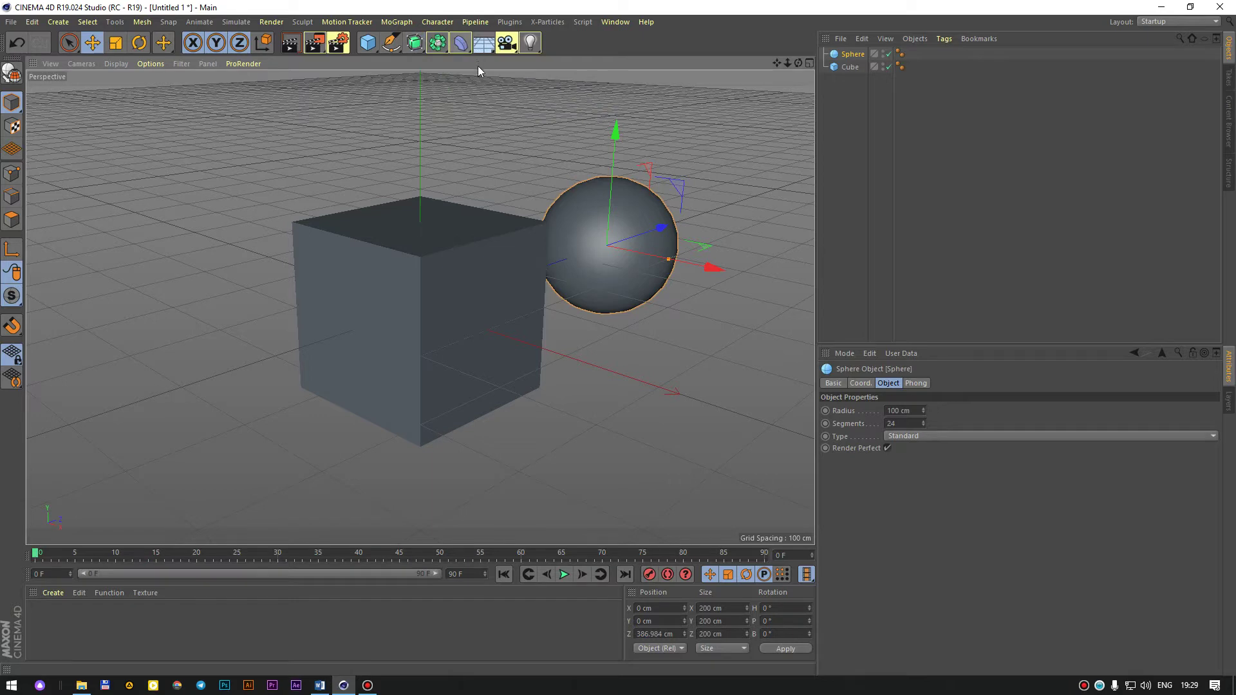
{"action": "left_click", "coordinate": [420, 49]}
{"action": "left_click", "coordinate": [442, 49]}
{"action": "left_click", "coordinate": [444, 6]}
{"action": "left_click", "coordinate": [465, 48]}
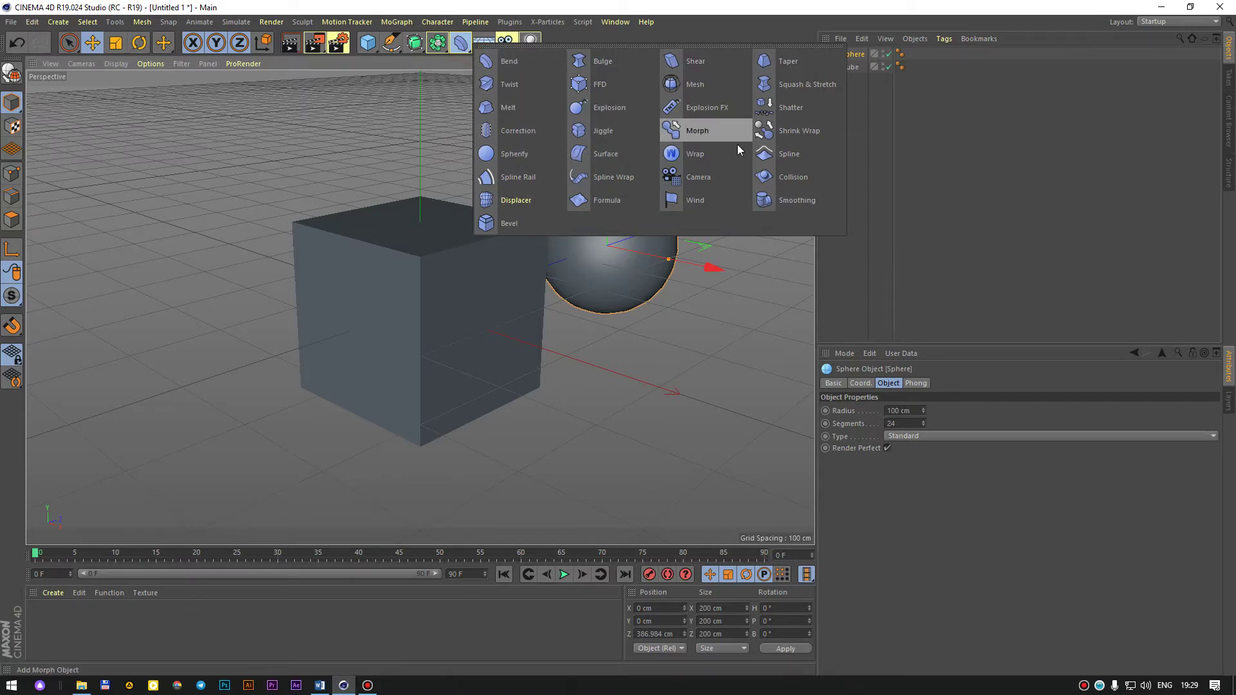
Add a 2000 cm Floor beneath the cube and sphere.
{"action": "left_click", "coordinate": [437, 42]}
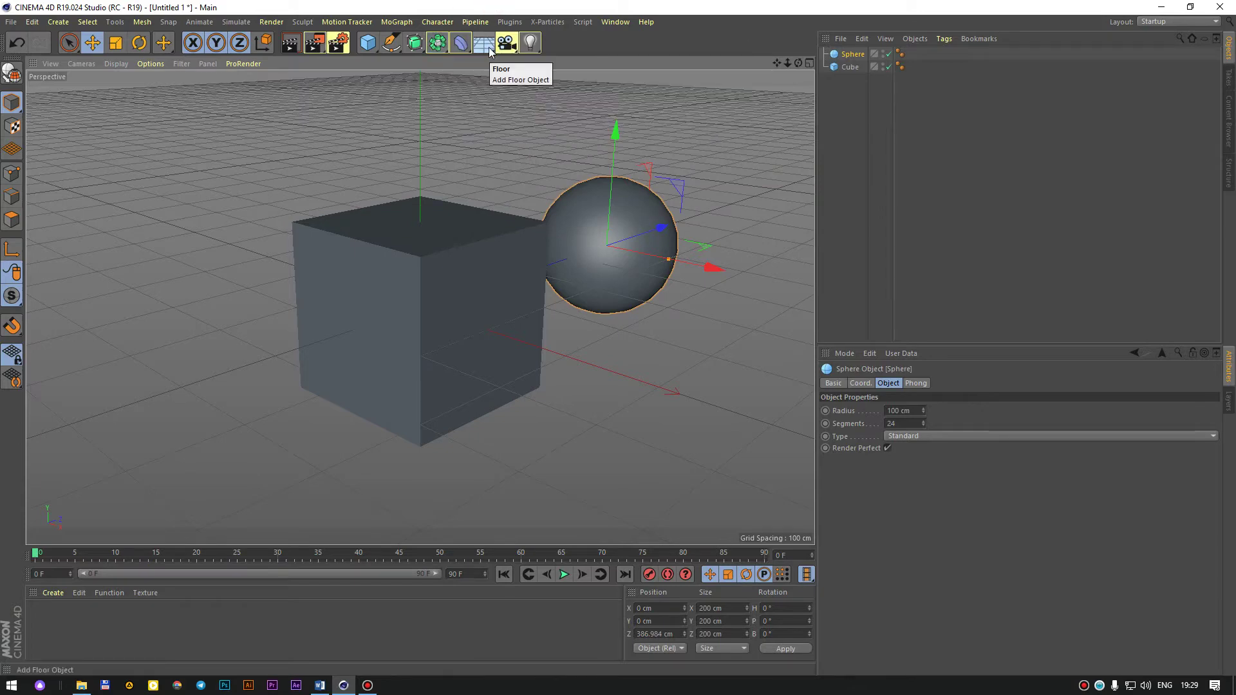
{"action": "left_click", "coordinate": [490, 52]}
{"action": "scroll", "coordinate": [398, 264], "scroll_direction": "down", "scroll_amount": 3}
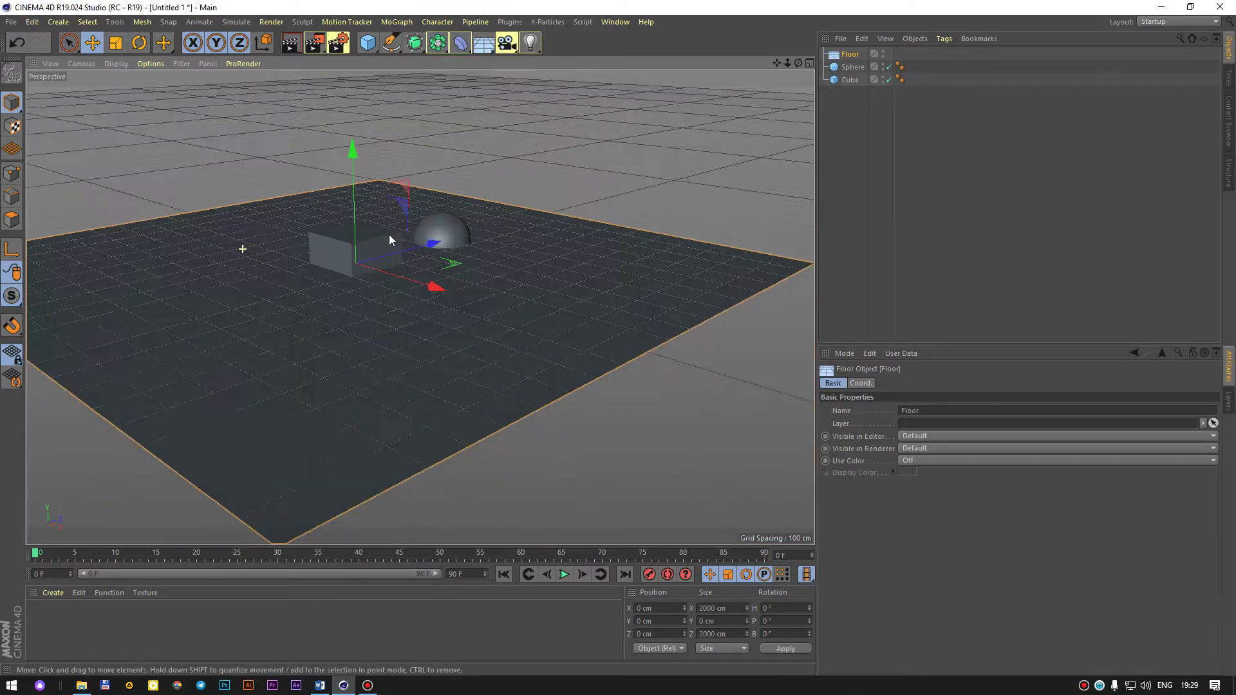
{"action": "scroll", "coordinate": [390, 236], "scroll_direction": "down", "scroll_amount": 3}
{"action": "scroll", "coordinate": [393, 240], "scroll_direction": "up", "scroll_amount": 3}
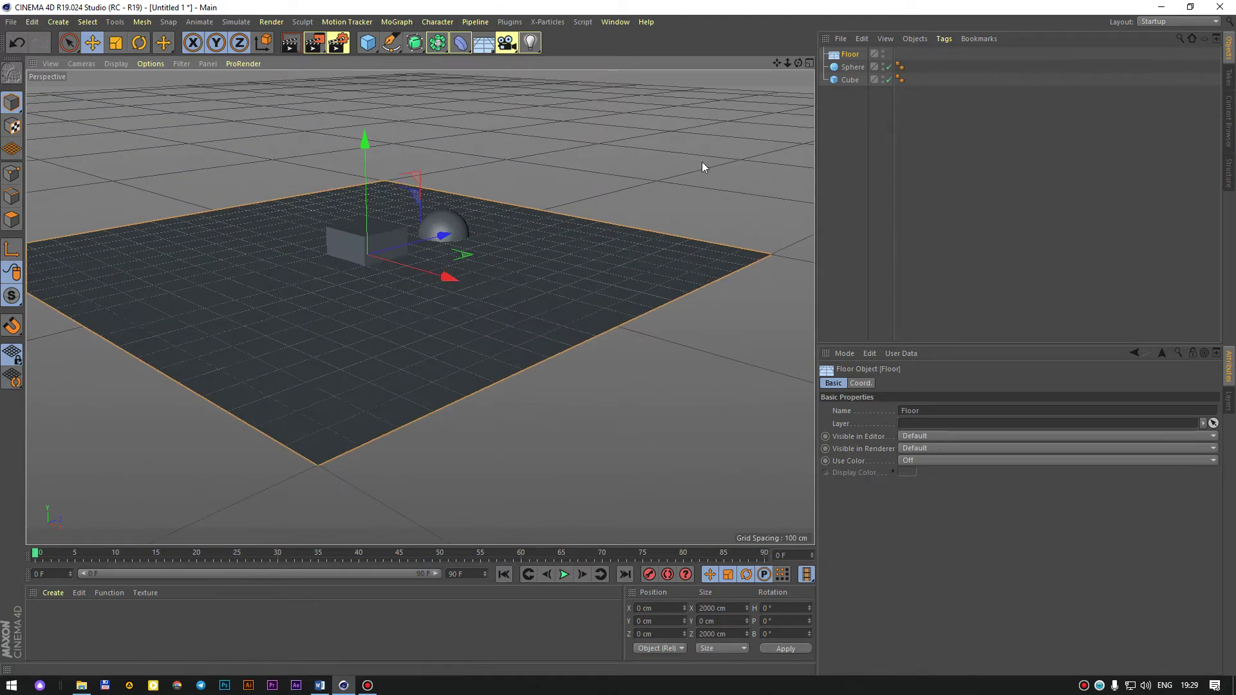
Test-render the view twice with Ctrl+R, orbiting lower between, then browse camera and light palettes.
{"action": "key", "text": "ctrl+r"}
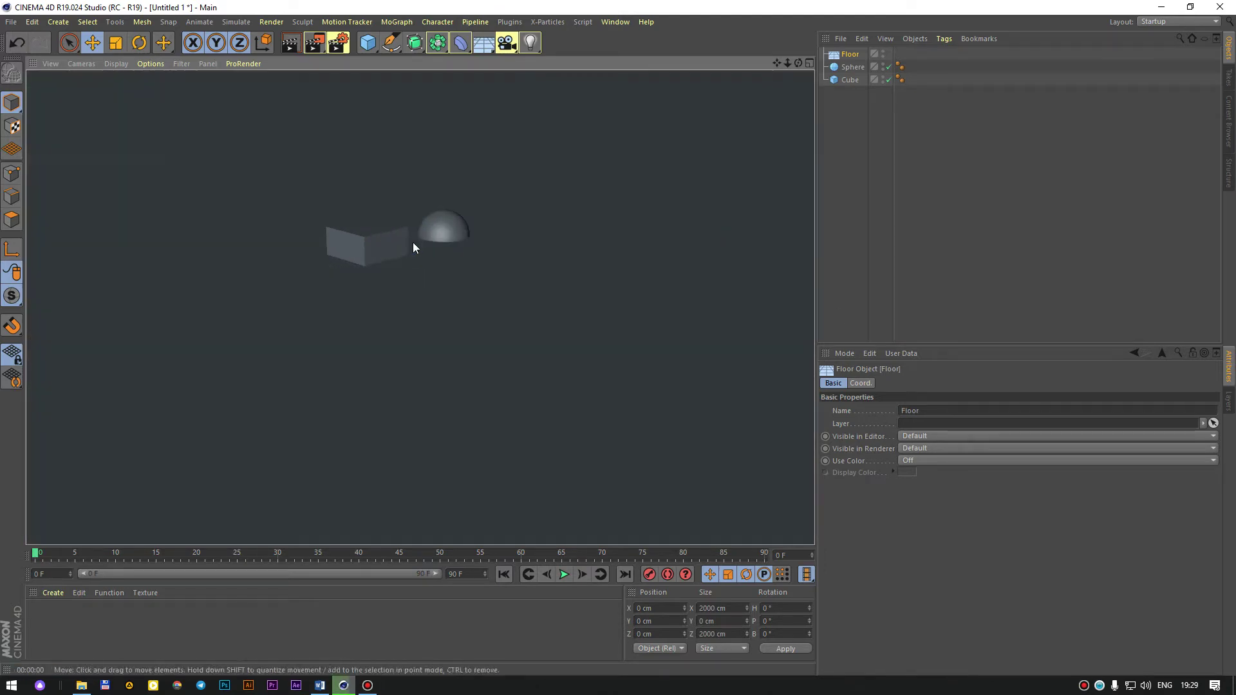
{"action": "left_click", "coordinate": [516, 259]}
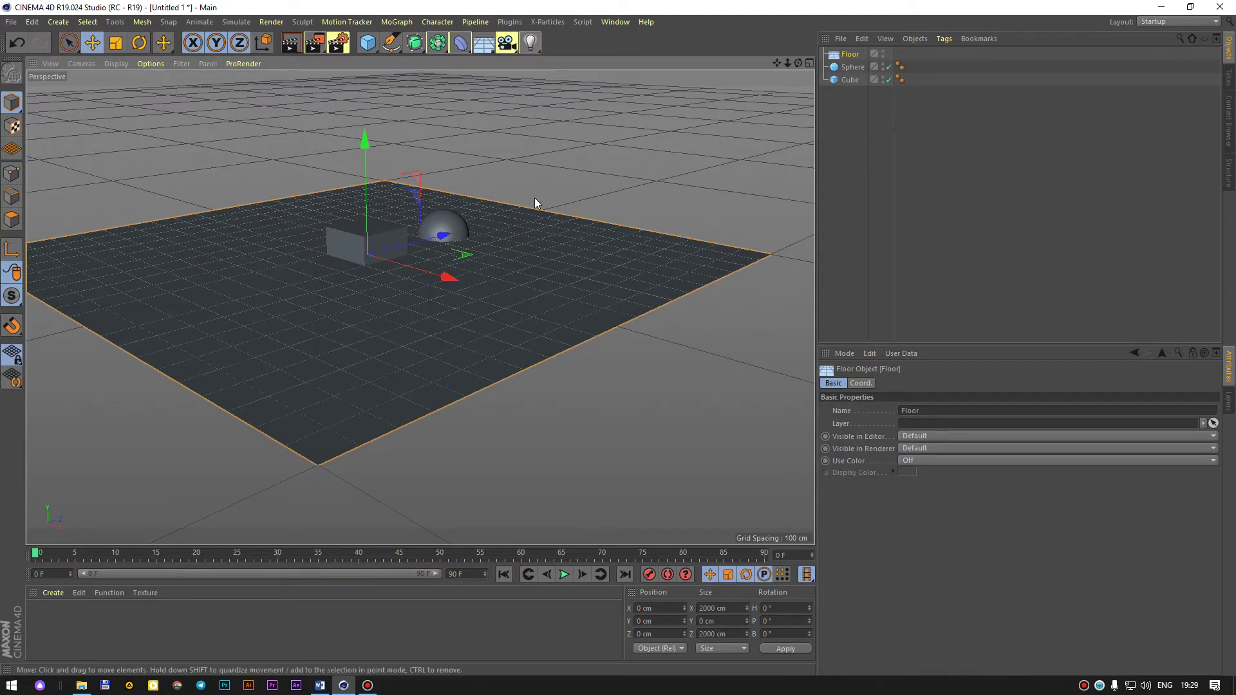
{"action": "left_click_drag", "start_coordinate": [538, 191], "coordinate": [539, 171], "text": "alt"}
{"action": "key", "text": "ctrl+r"}
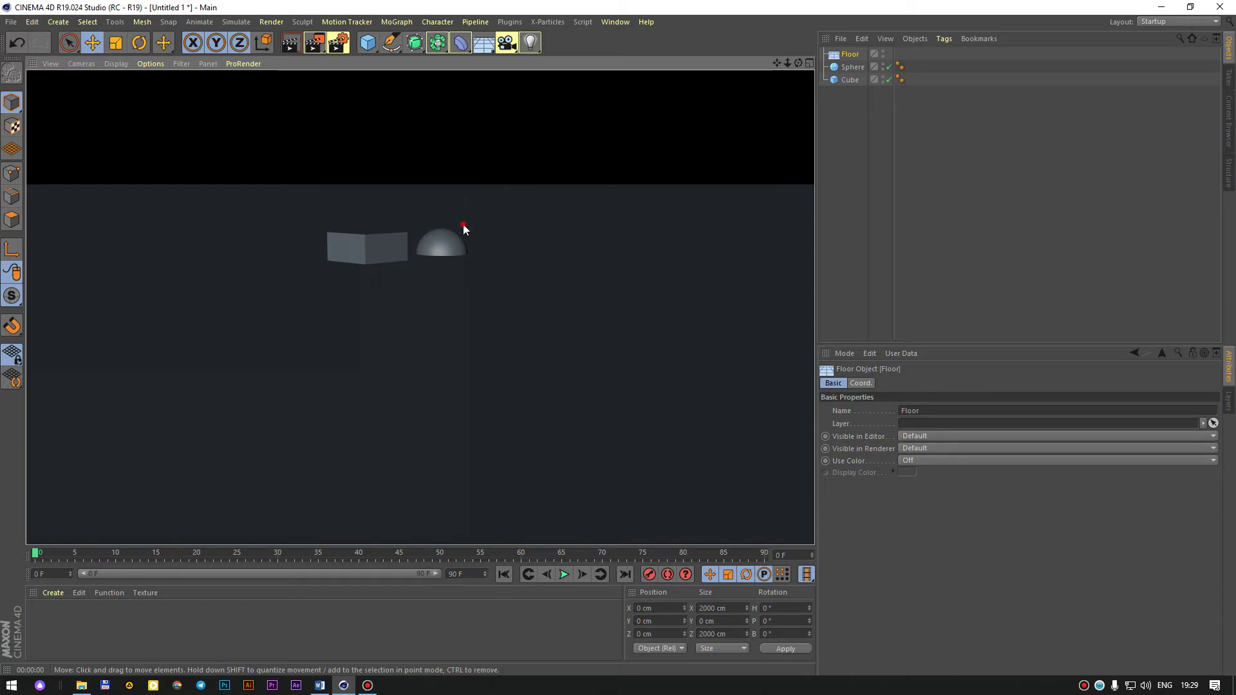
{"action": "left_click", "coordinate": [462, 235]}
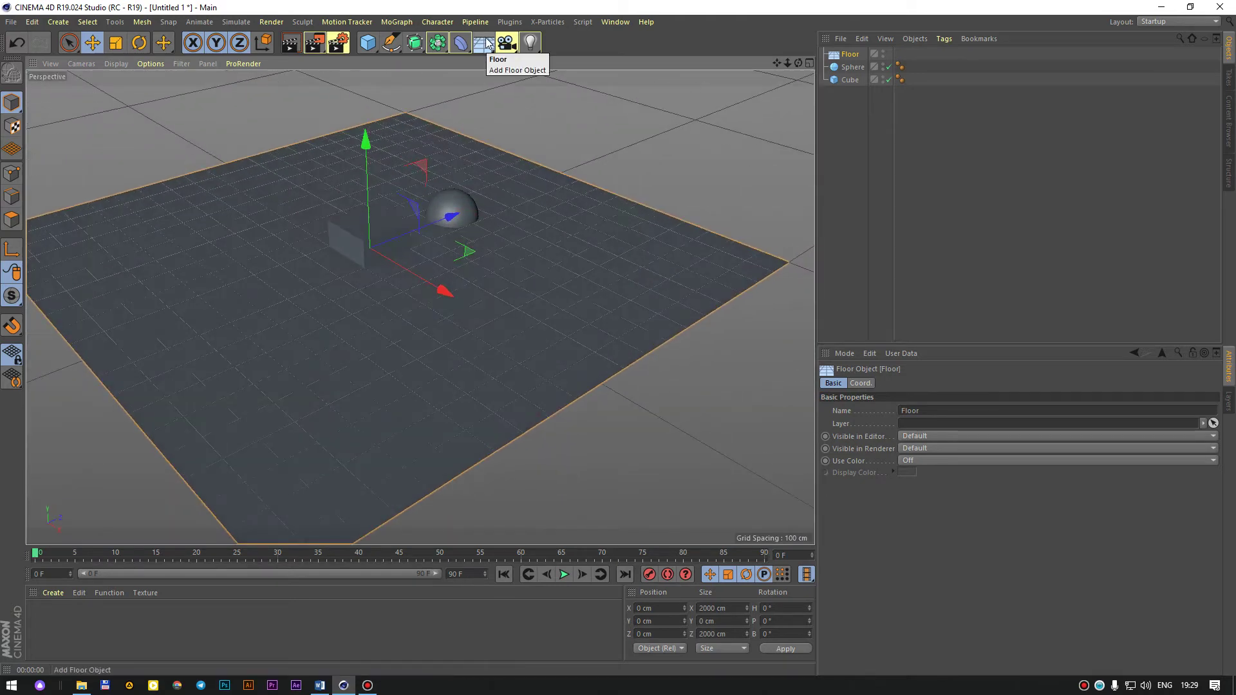
{"action": "scroll", "coordinate": [438, 99], "scroll_direction": "up", "scroll_amount": 3}
{"action": "left_click", "coordinate": [509, 47]}
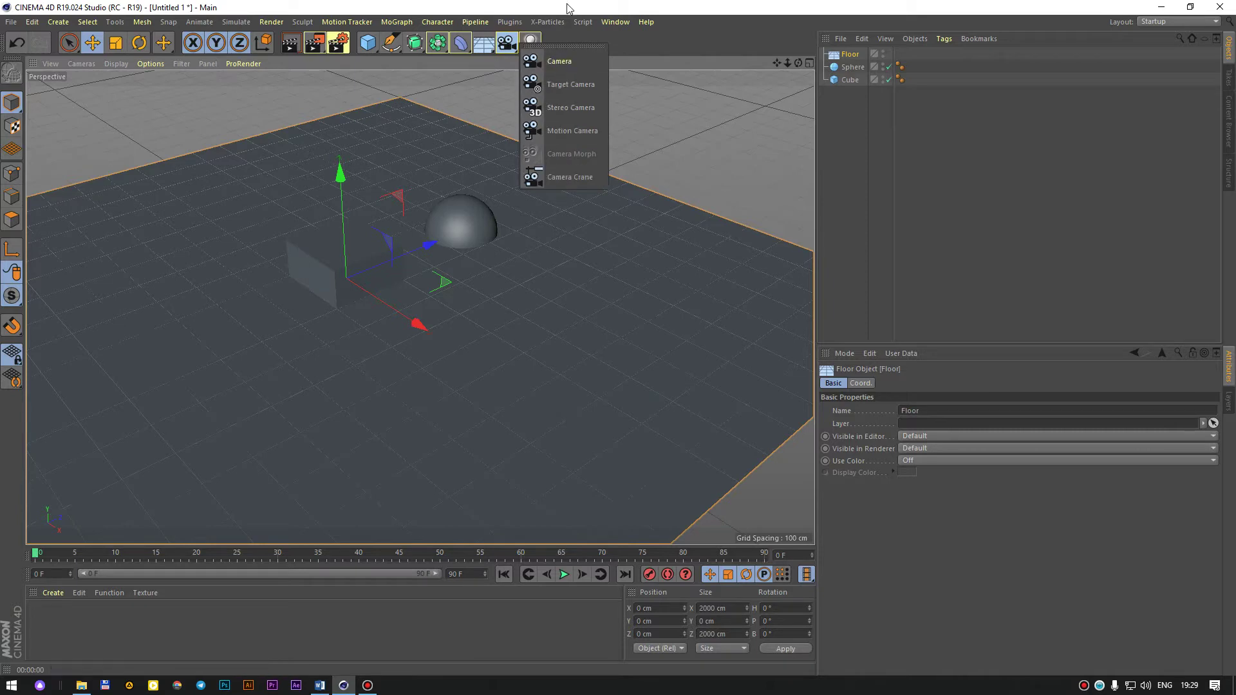
{"action": "left_click", "coordinate": [530, 43]}
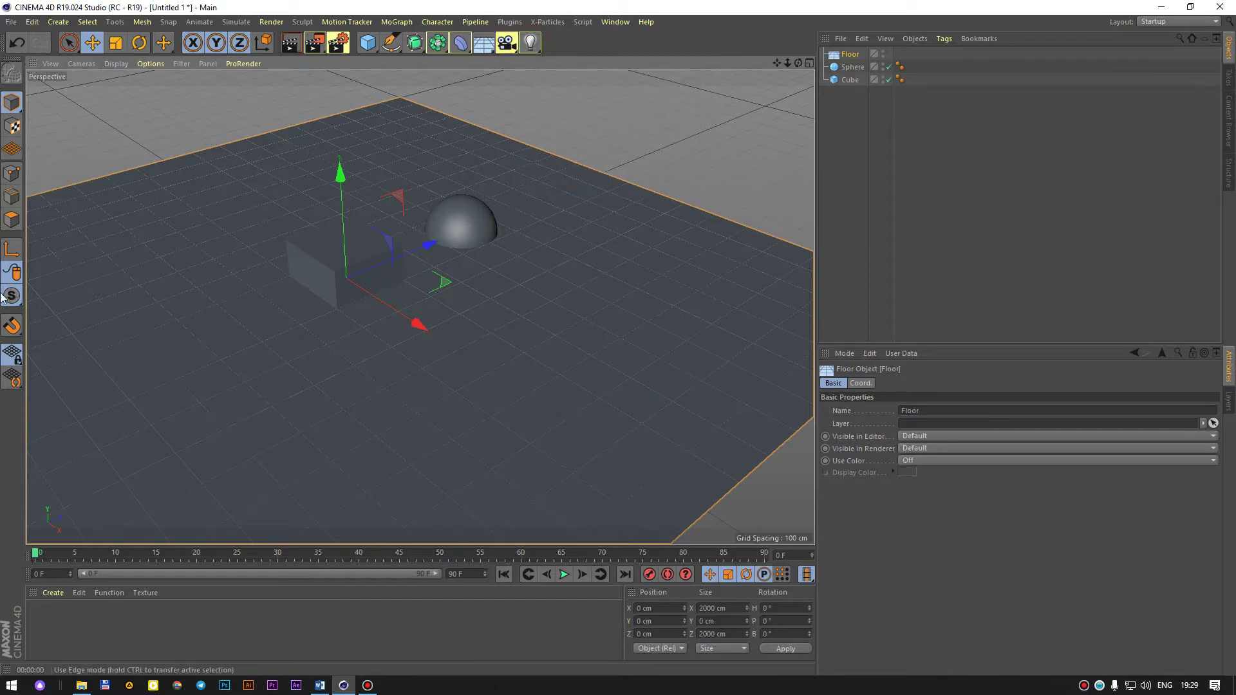
Lift the cube along Y to 121.649 cm above the floor and recentre the view.
{"action": "scroll", "coordinate": [330, 254], "scroll_direction": "up", "scroll_amount": 3}
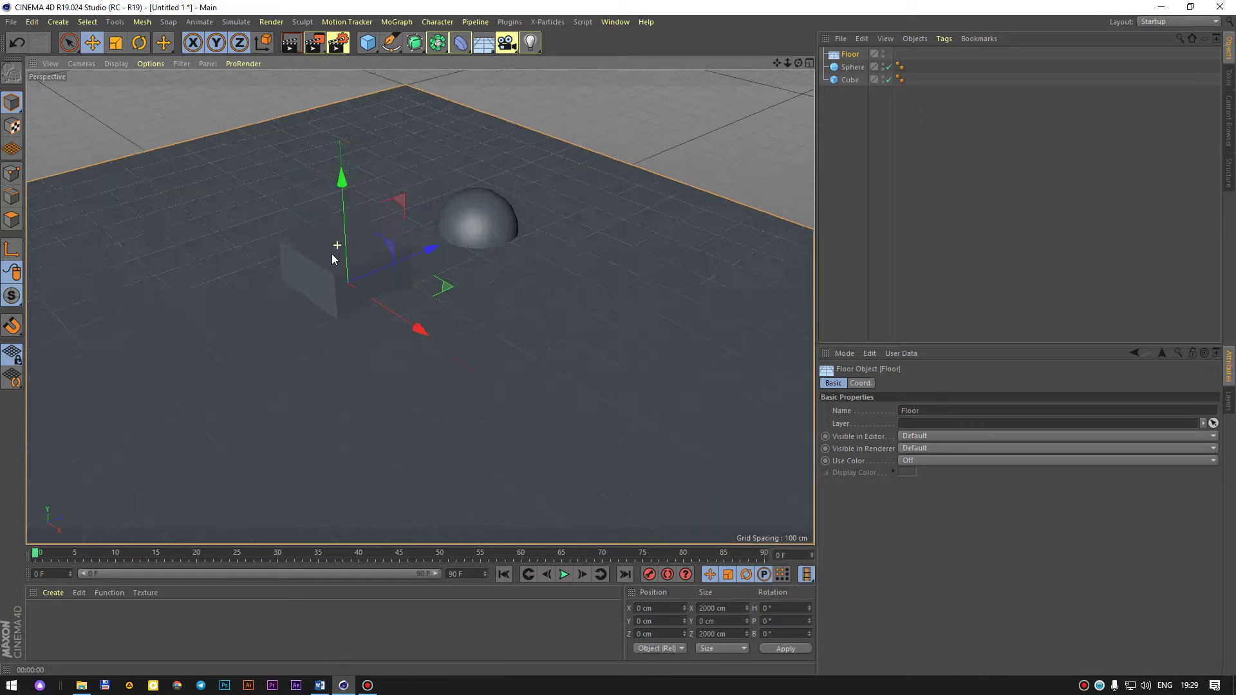
{"action": "scroll", "coordinate": [331, 254], "scroll_direction": "up", "scroll_amount": 2}
{"action": "left_click", "coordinate": [331, 254]}
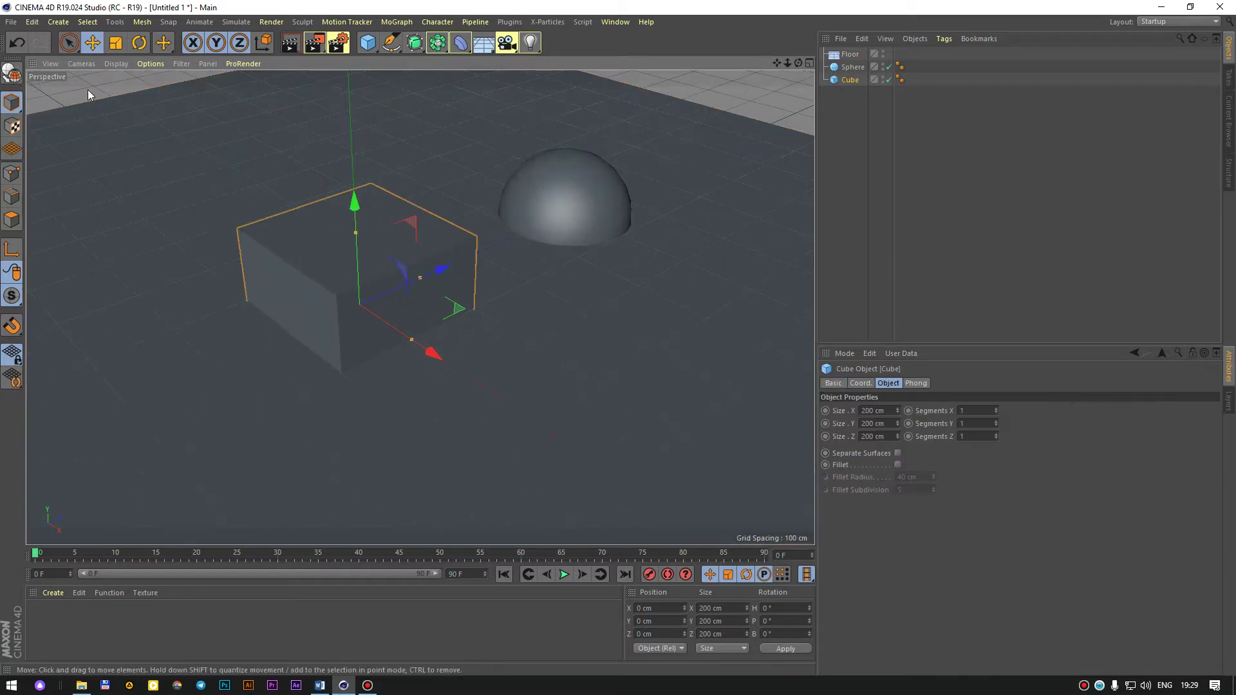
{"action": "mouse_move", "coordinate": [353, 199]}
{"action": "left_mouse_down"}
{"action": "mouse_move", "coordinate": [359, 89]}
{"action": "mouse_move", "coordinate": [358, 112]}
{"action": "left_mouse_up"}
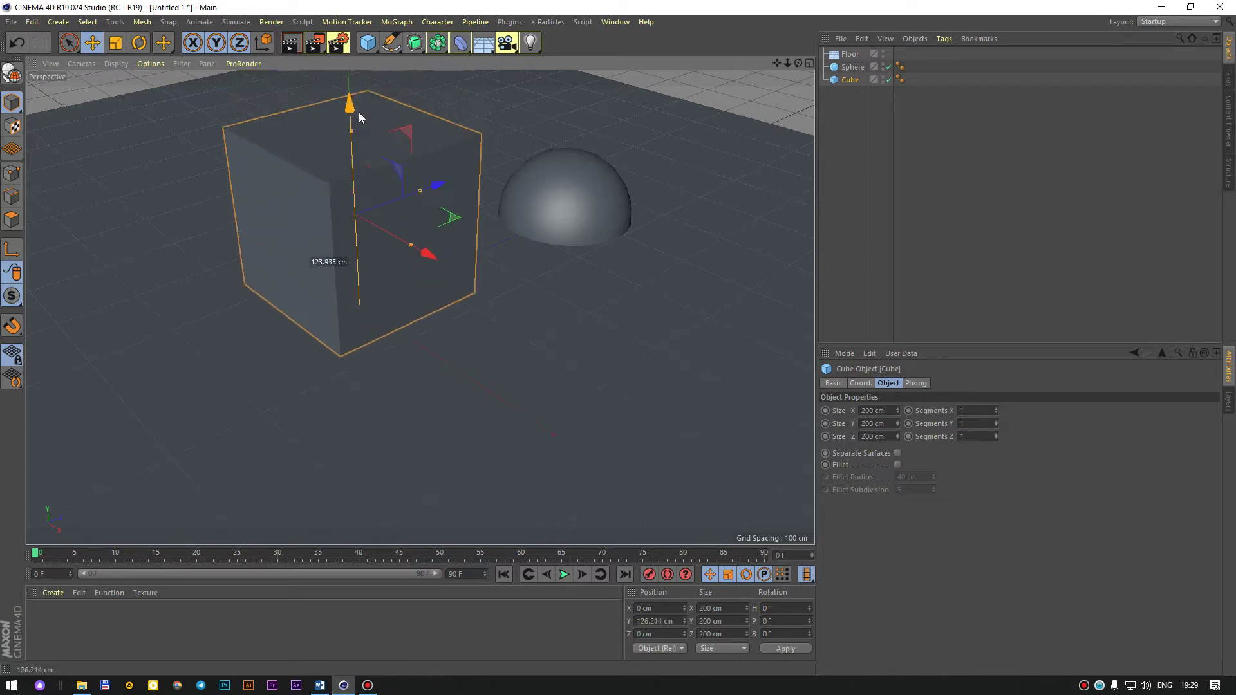
{"action": "middle_click", "coordinate": [299, 212]}
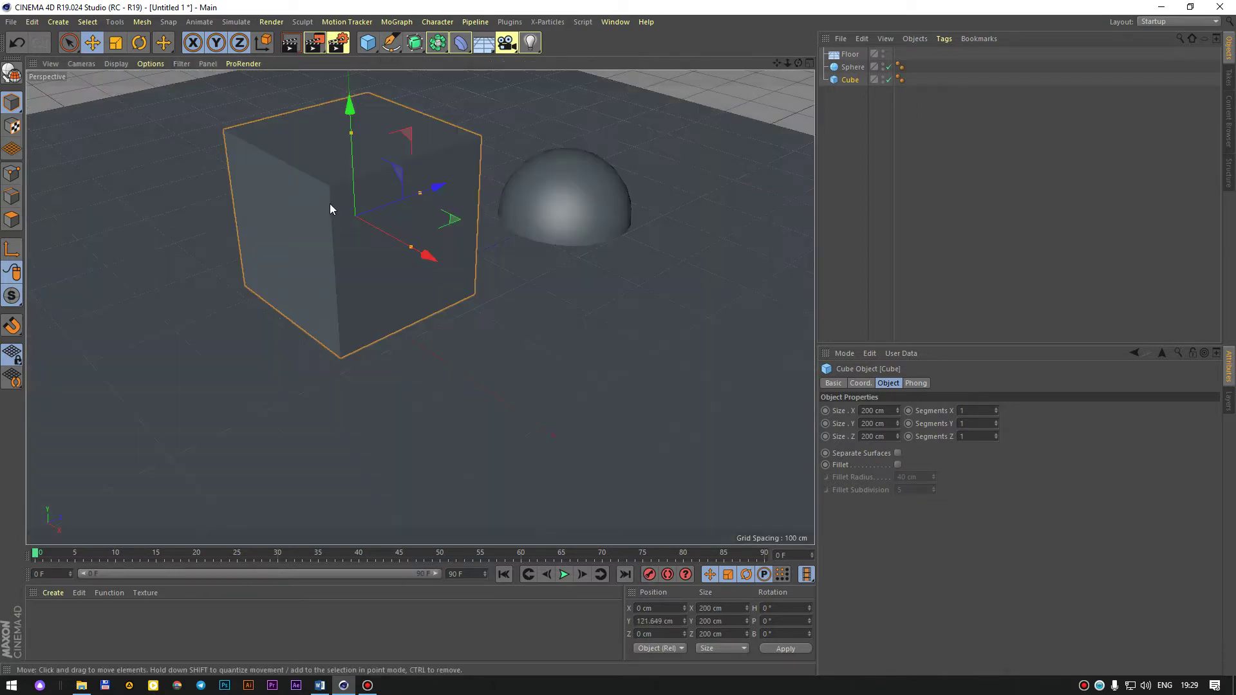
{"action": "mouse_move", "coordinate": [353, 212]}
{"action": "middle_mouse_down", "text": "alt"}
{"action": "mouse_move", "coordinate": [387, 249]}
{"action": "mouse_move", "coordinate": [434, 354]}
{"action": "middle_mouse_up", "text": "alt"}
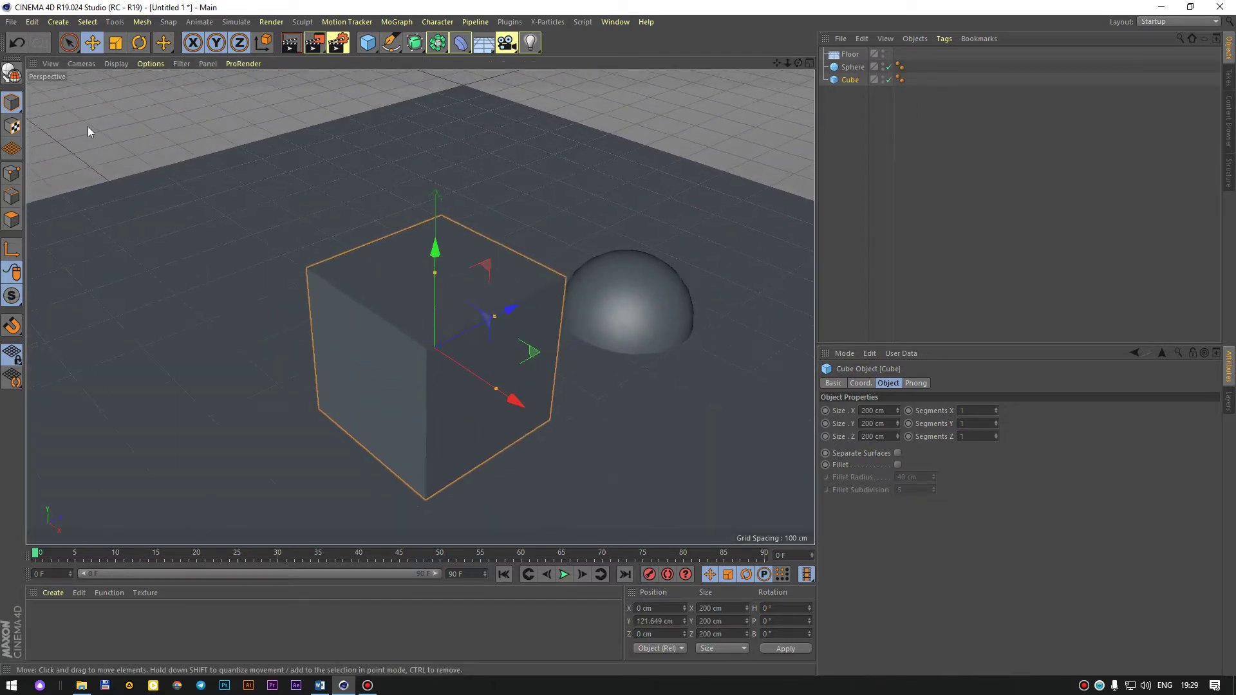
Try Gouraud Shading (Lines) in the viewport, then return to plain smooth shading.
{"action": "left_click", "coordinate": [116, 63]}
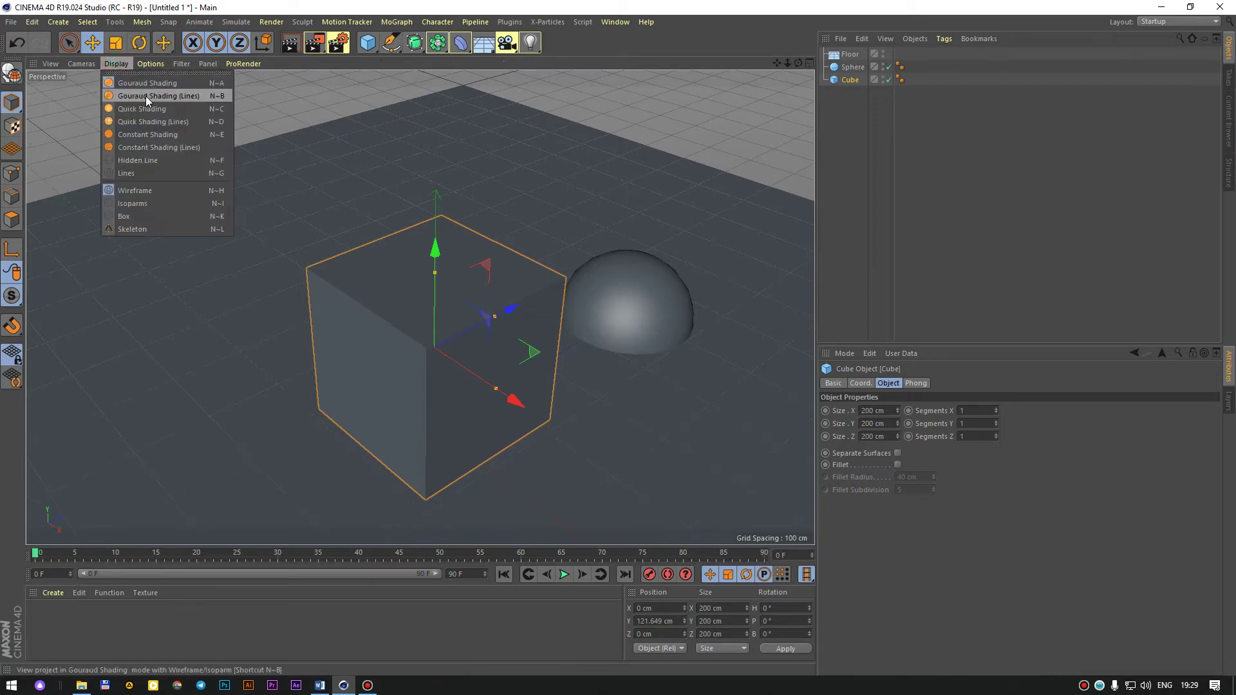
{"action": "left_click", "coordinate": [145, 96]}
{"action": "left_click", "coordinate": [126, 64]}
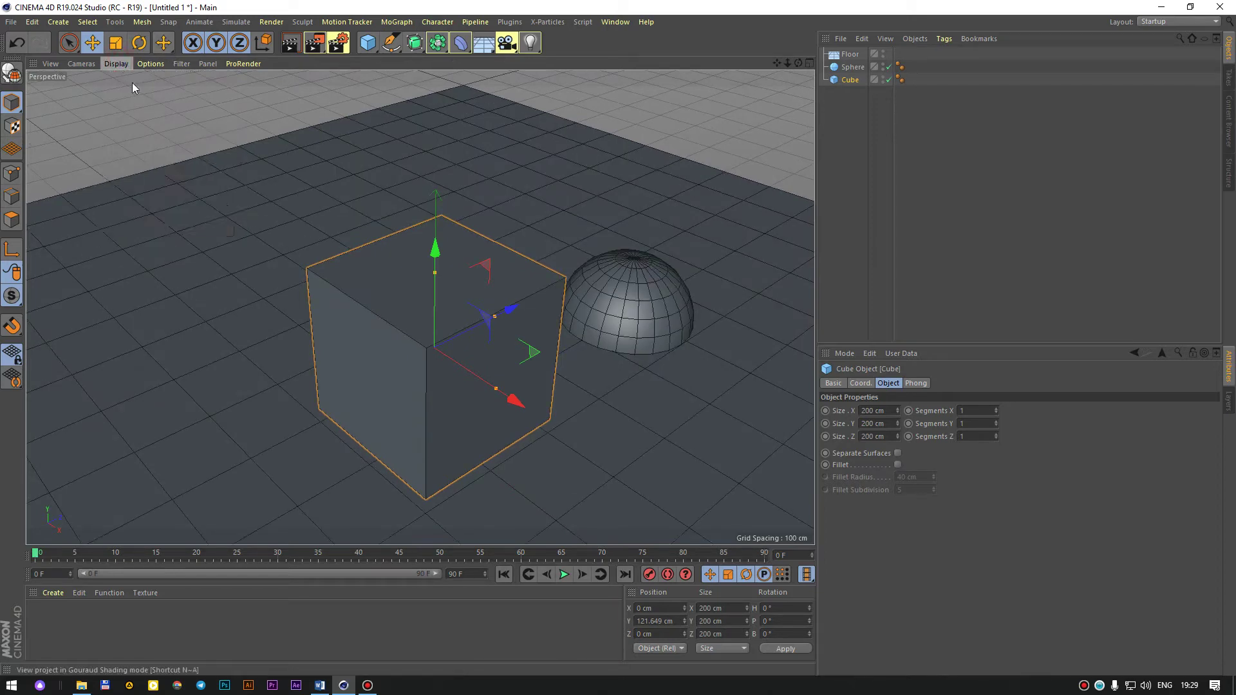
{"action": "left_click", "coordinate": [119, 65]}
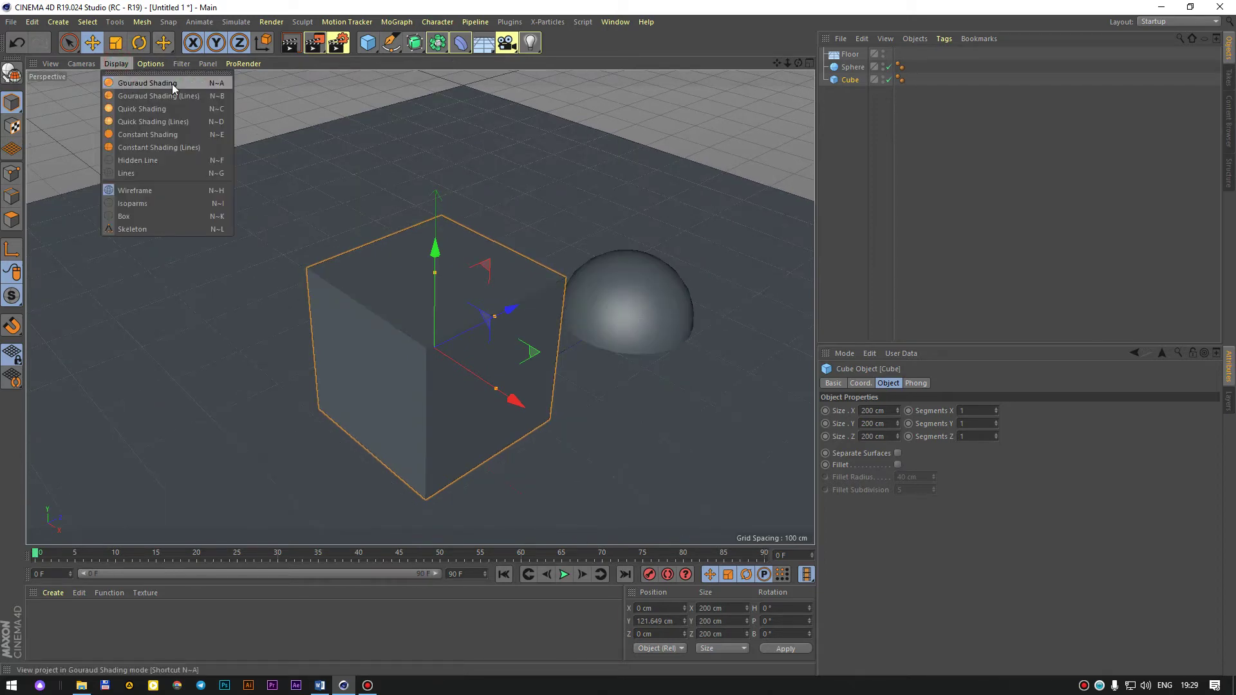
{"action": "left_click", "coordinate": [132, 80]}
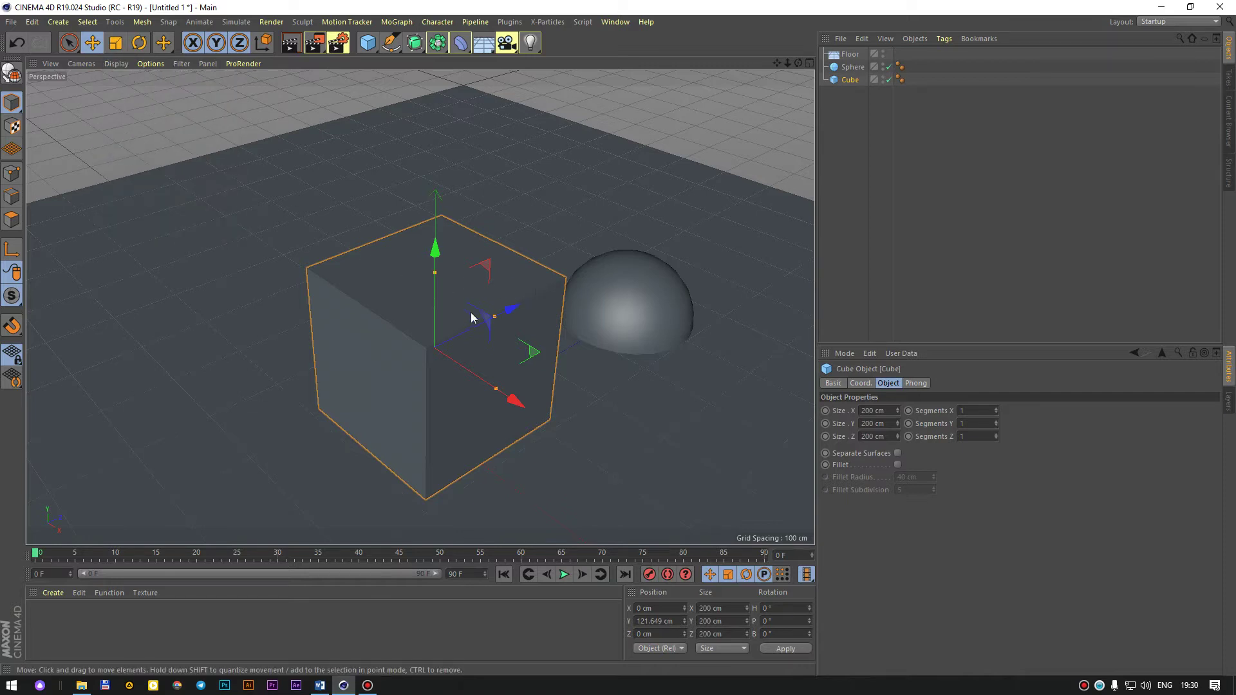
Switch the viewport to Gouraud Shading (Lines) and orbit and zoom around the objects.
{"action": "right_click_drag", "start_coordinate": [471, 317], "coordinate": [322, 295], "text": "alt"}
{"action": "left_click", "coordinate": [114, 64]}
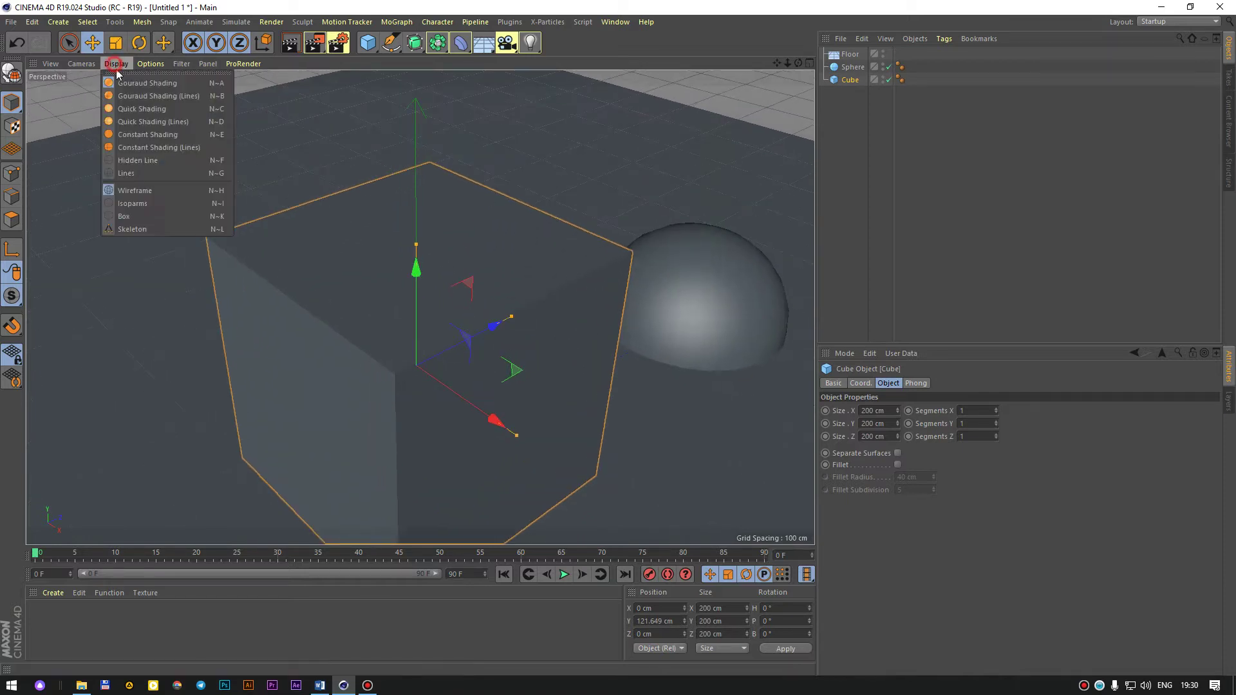
{"action": "left_click", "coordinate": [129, 91]}
{"action": "scroll", "coordinate": [369, 272], "scroll_direction": "down", "scroll_amount": 3}
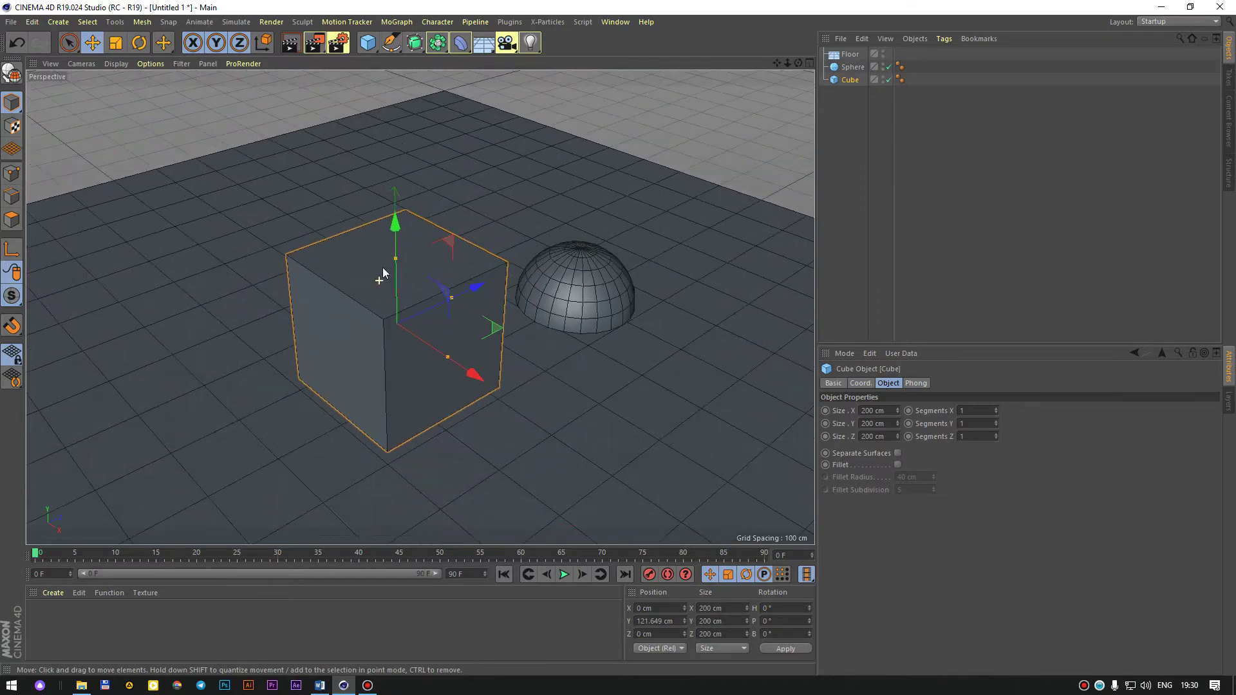
{"action": "scroll", "coordinate": [508, 296], "scroll_direction": "down", "scroll_amount": 3}
{"action": "scroll", "coordinate": [540, 281], "scroll_direction": "up", "scroll_amount": 3}
{"action": "scroll", "coordinate": [516, 273], "scroll_direction": "up", "scroll_amount": 3}
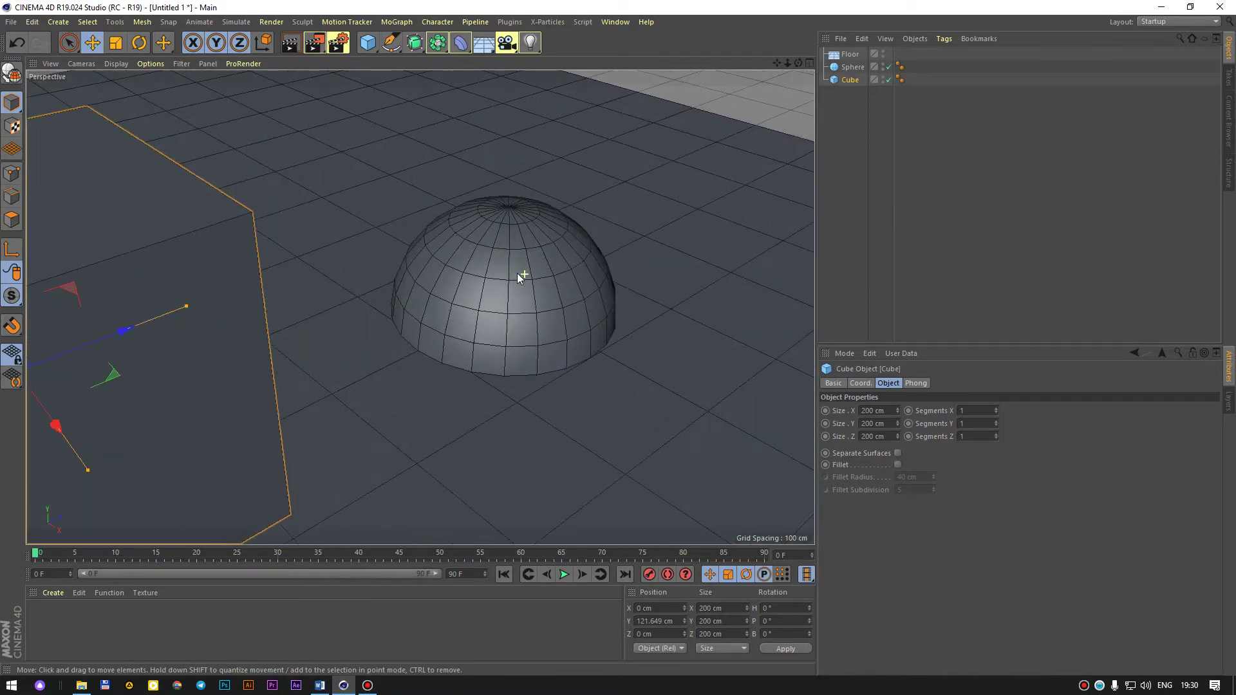
{"action": "scroll", "coordinate": [516, 273], "scroll_direction": "up", "scroll_amount": 2}
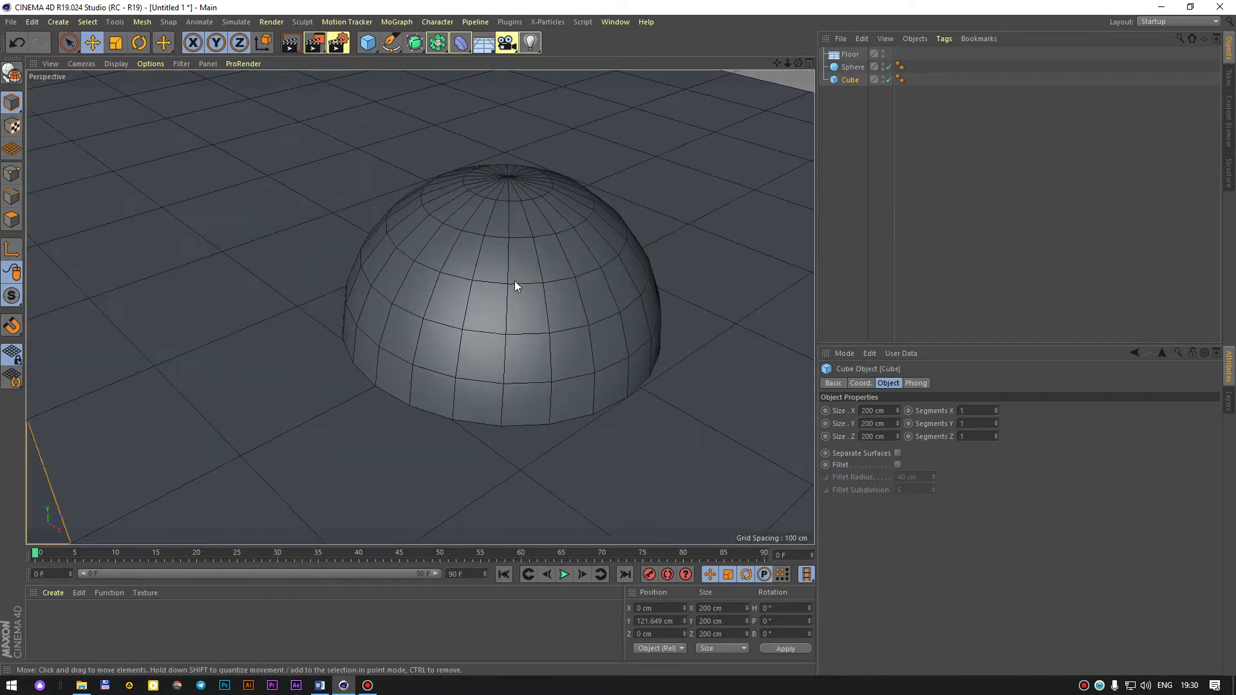
{"action": "mouse_move", "coordinate": [515, 281]}
{"action": "left_mouse_down", "text": "alt"}
{"action": "mouse_move", "coordinate": [319, 253]}
{"action": "mouse_move", "coordinate": [465, 279]}
{"action": "left_mouse_up", "text": "alt"}
{"action": "scroll", "coordinate": [497, 271], "scroll_direction": "down", "scroll_amount": 3}
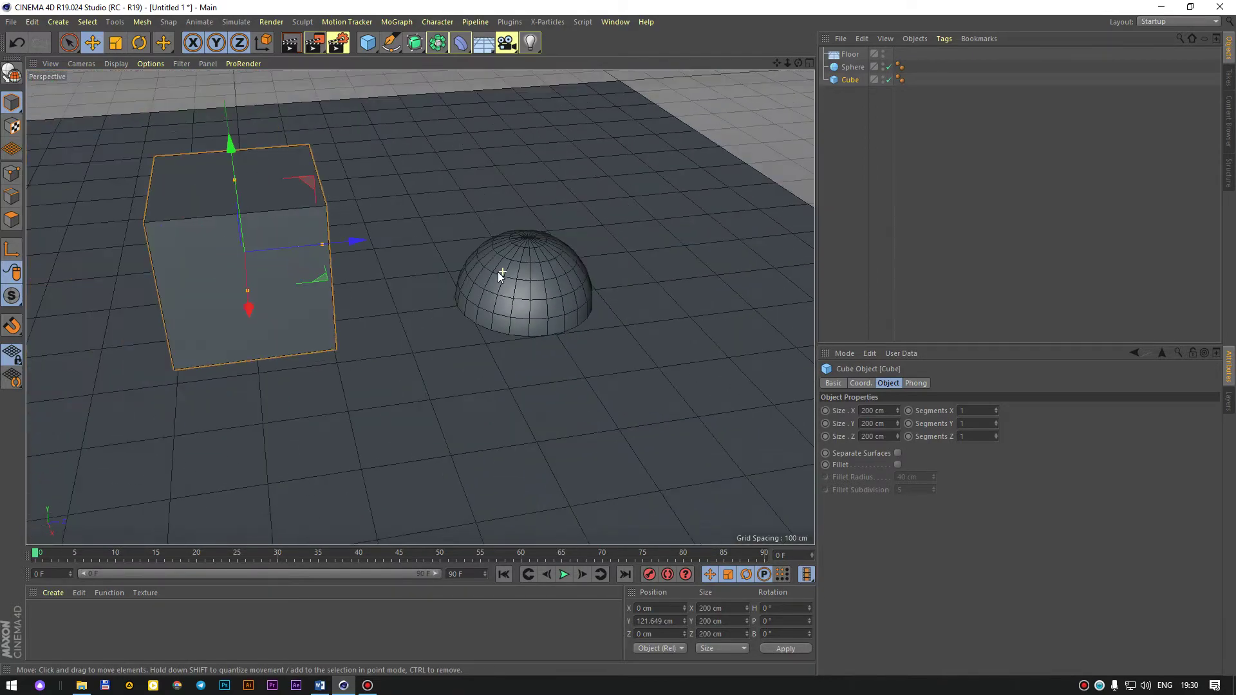
{"action": "scroll", "coordinate": [497, 272], "scroll_direction": "down", "scroll_amount": 2}
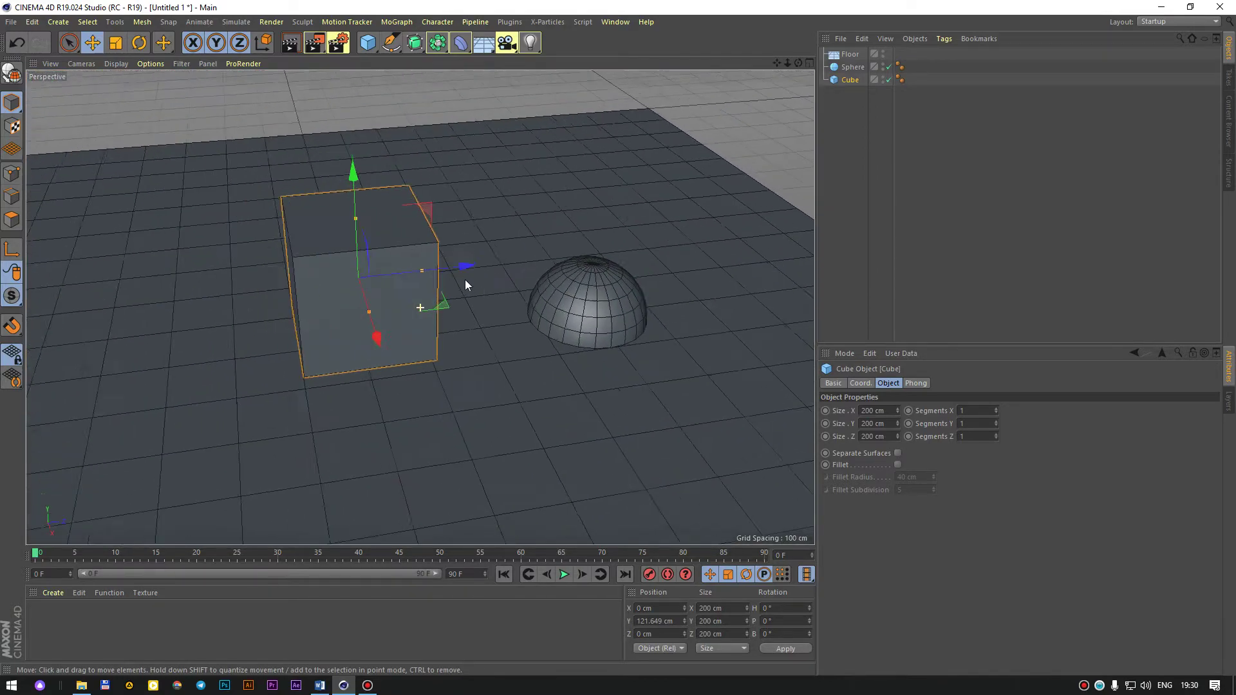
{"action": "scroll", "coordinate": [465, 280], "scroll_direction": "down", "scroll_amount": 1}
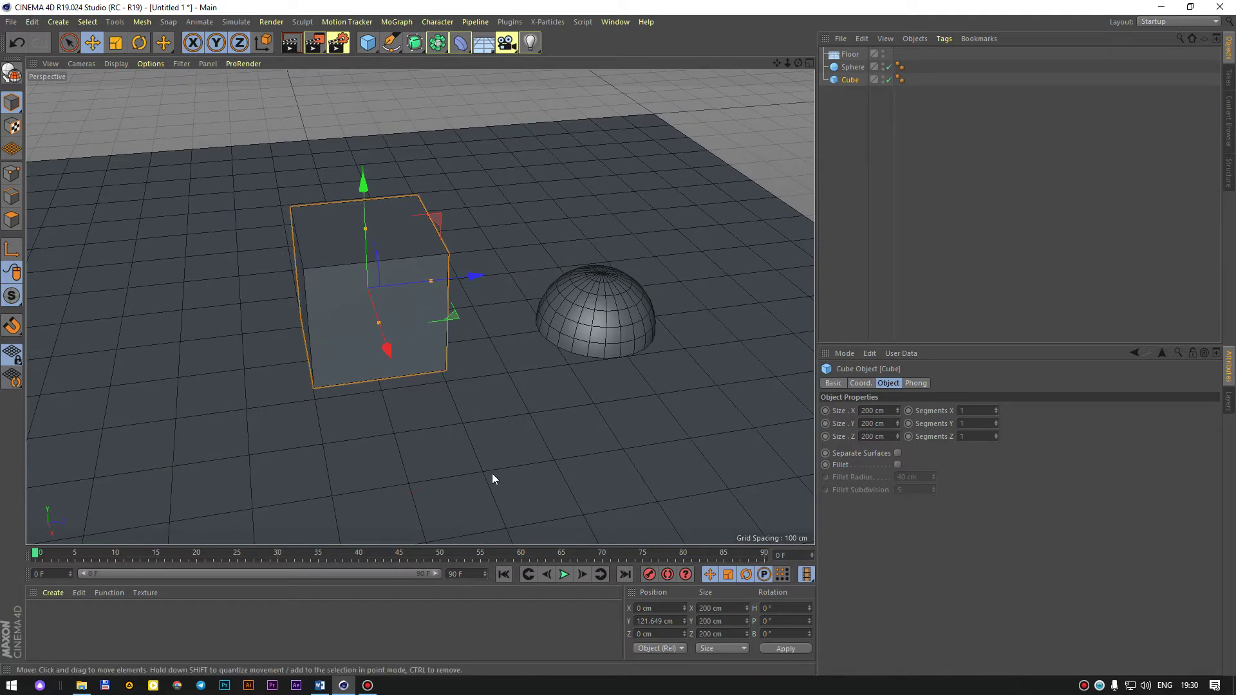
Undo the cube's polygon conversion, then make the sphere editable in polygon mode.
{"action": "left_click", "coordinate": [11, 74]}
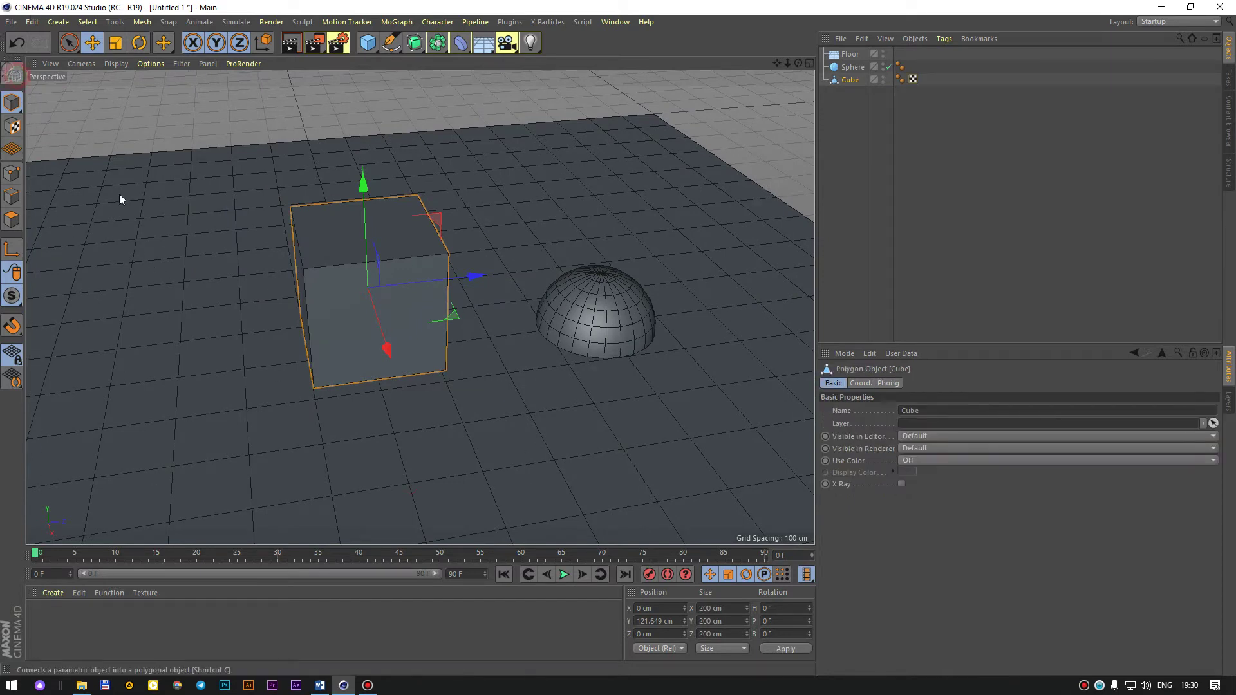
{"action": "key", "text": "ctrl+z"}
{"action": "left_click", "coordinate": [605, 315]}
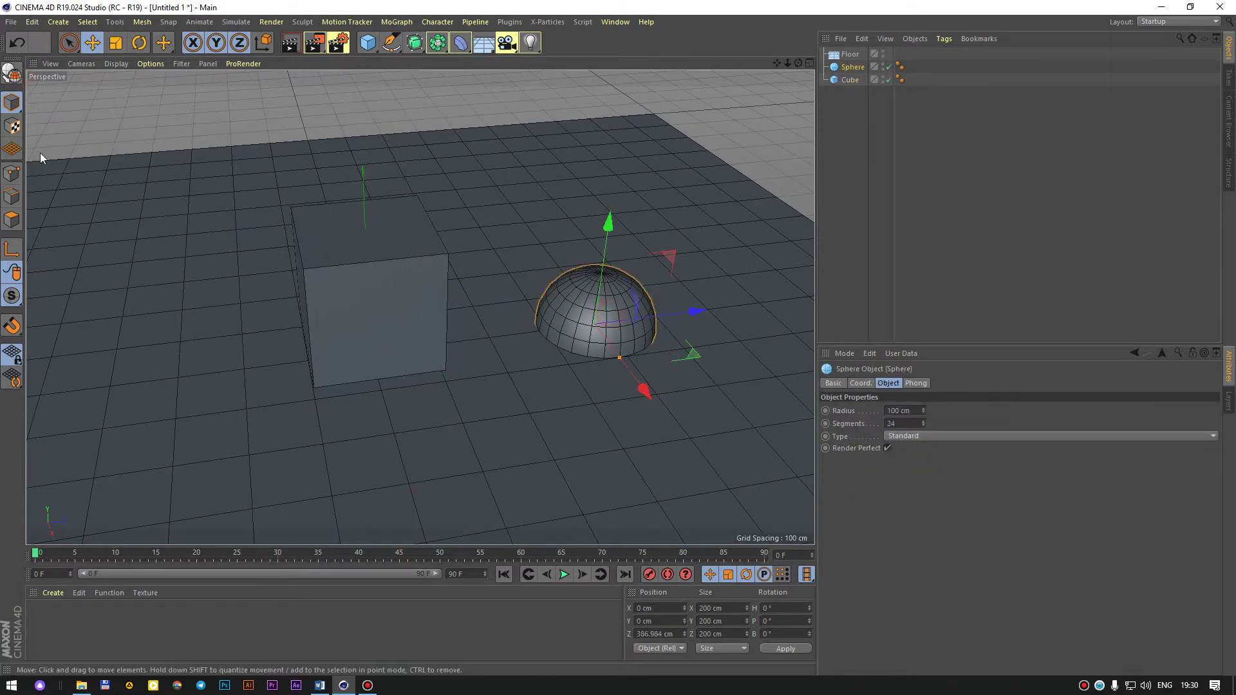
{"action": "left_click", "coordinate": [12, 74]}
{"action": "left_click", "coordinate": [12, 219]}
Extrude a sphere polygon outward, stretch another into a long box, then undo the stretch.
{"action": "left_click", "coordinate": [613, 312]}
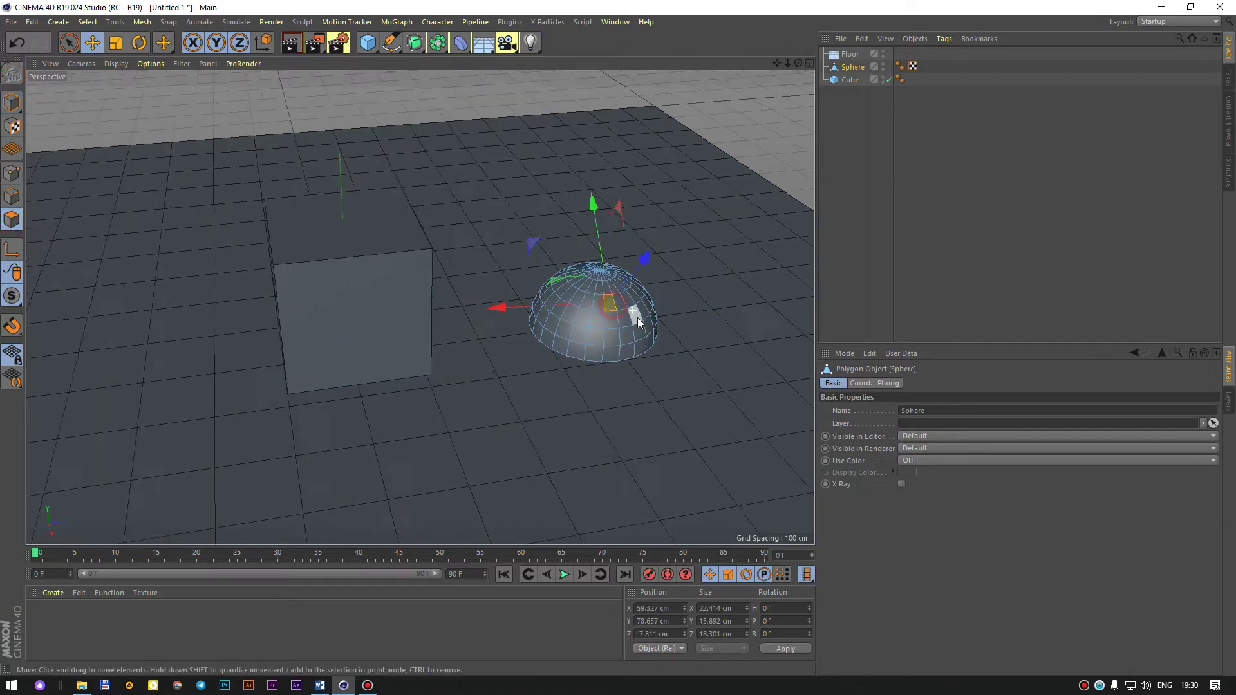
{"action": "scroll", "coordinate": [599, 303], "scroll_direction": "up", "scroll_amount": 5}
{"action": "key", "text": "d"}
{"action": "left_click_drag", "start_coordinate": [577, 234], "coordinate": [634, 187]}
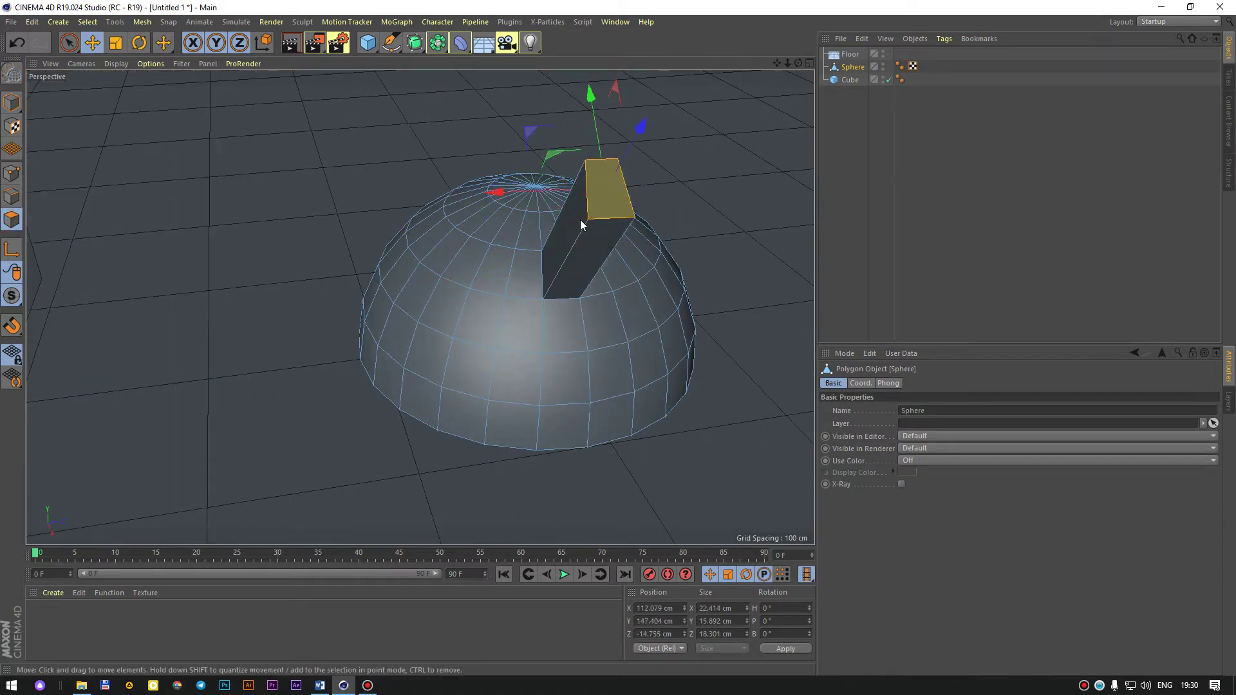
{"action": "key", "text": "e"}
{"action": "left_click", "coordinate": [491, 314]}
{"action": "mouse_move", "coordinate": [460, 307]}
{"action": "left_mouse_down"}
{"action": "mouse_move", "coordinate": [365, 300]}
{"action": "mouse_move", "coordinate": [461, 401]}
{"action": "mouse_move", "coordinate": [172, 303]}
{"action": "left_mouse_up"}
{"action": "scroll", "coordinate": [393, 317], "scroll_direction": "down", "scroll_amount": 5}
{"action": "scroll", "coordinate": [551, 346], "scroll_direction": "up", "scroll_amount": 5}
{"action": "key", "text": "ctrl+z"}
Switch to points mode, enable snapping, then undo back to the parametric sphere.
{"action": "left_click", "coordinate": [24, 181]}
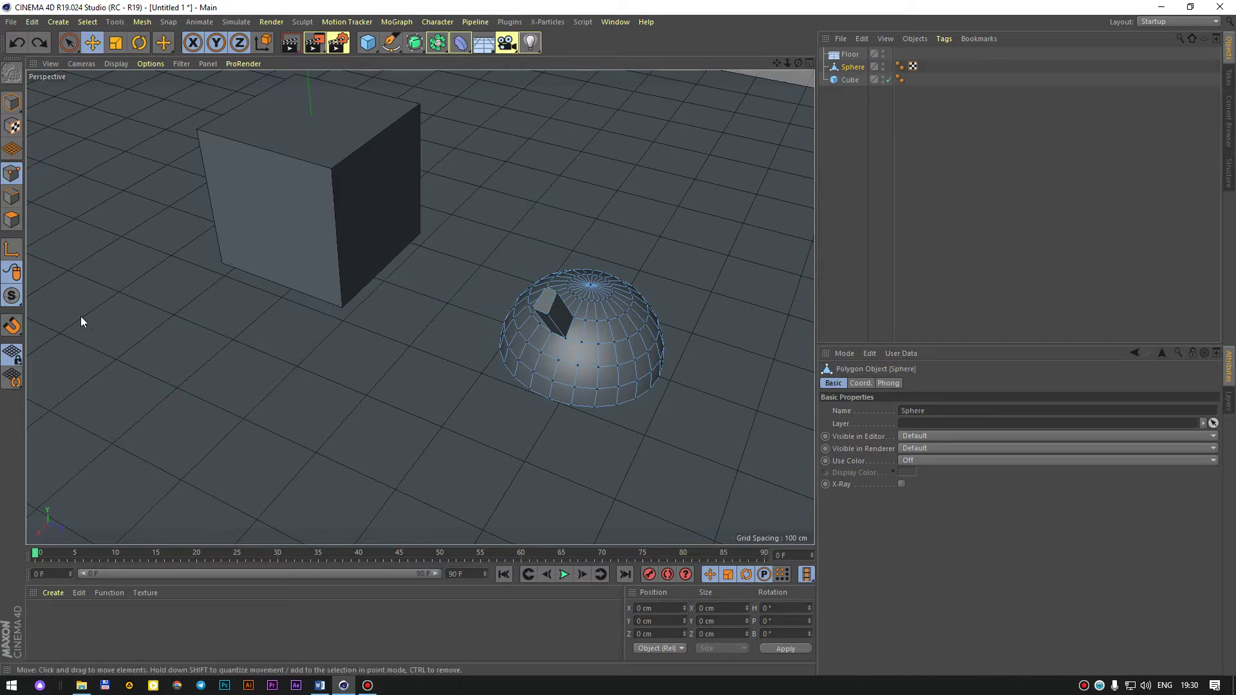
{"action": "left_click", "coordinate": [7, 320]}
{"action": "key", "text": "ctrl+z"}
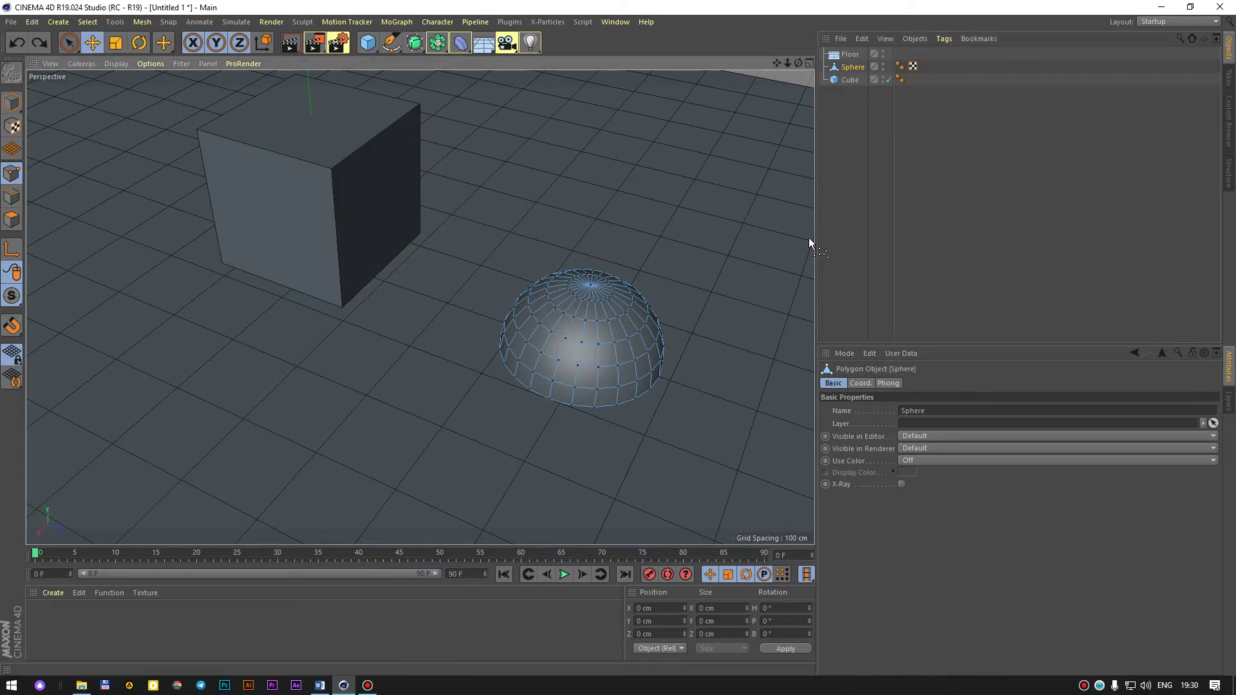
{"action": "key", "text": "ctrl+z"}
Inspect the half-sunk sphere, then marquee-select Floor, Sphere and Cube in the Object Manager.
{"action": "left_click", "coordinate": [829, 164]}
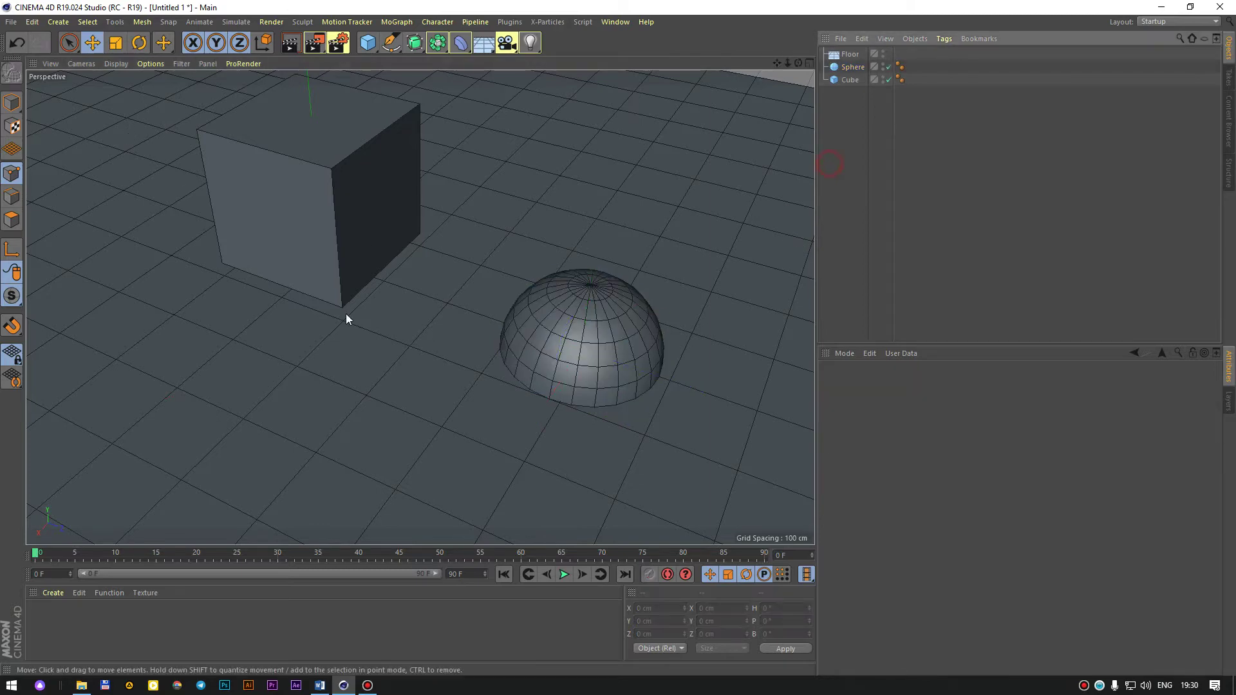
{"action": "mouse_move", "coordinate": [407, 348]}
{"action": "left_mouse_down", "text": "alt"}
{"action": "mouse_move", "coordinate": [516, 347]}
{"action": "mouse_move", "coordinate": [492, 284]}
{"action": "mouse_move", "coordinate": [417, 358]}
{"action": "left_mouse_up", "text": "alt"}
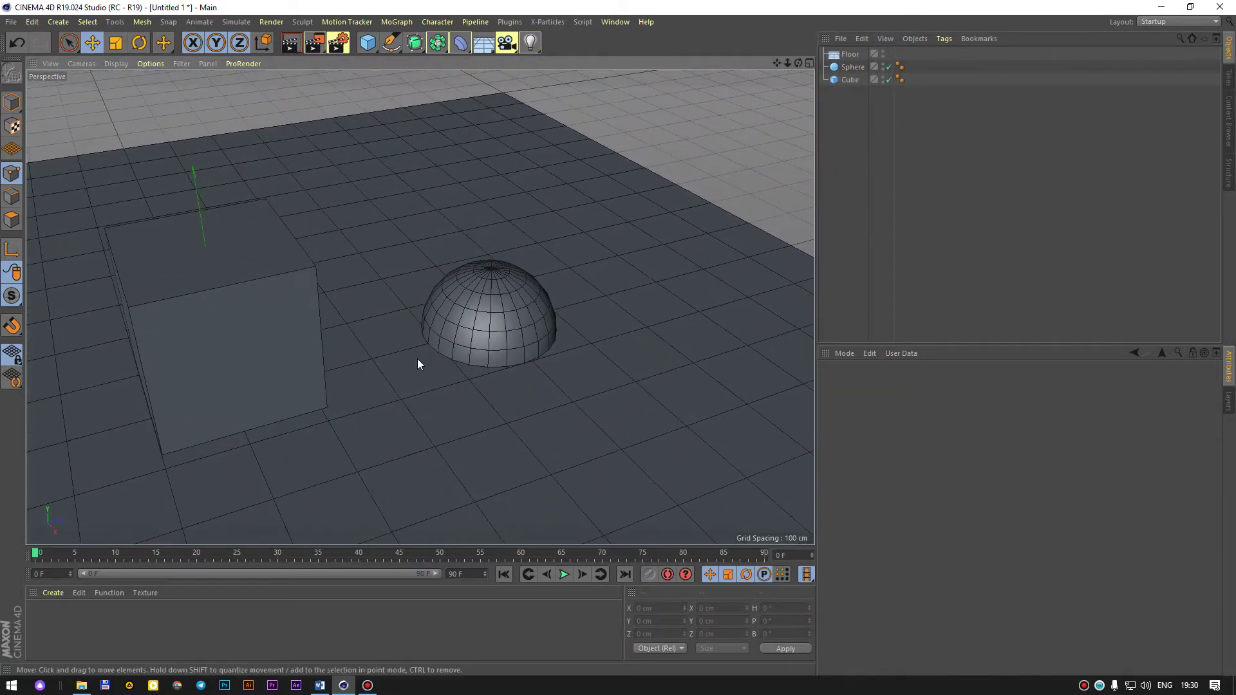
{"action": "scroll", "coordinate": [485, 292], "scroll_direction": "up", "scroll_amount": 3}
{"action": "scroll", "coordinate": [485, 292], "scroll_direction": "down", "scroll_amount": 1}
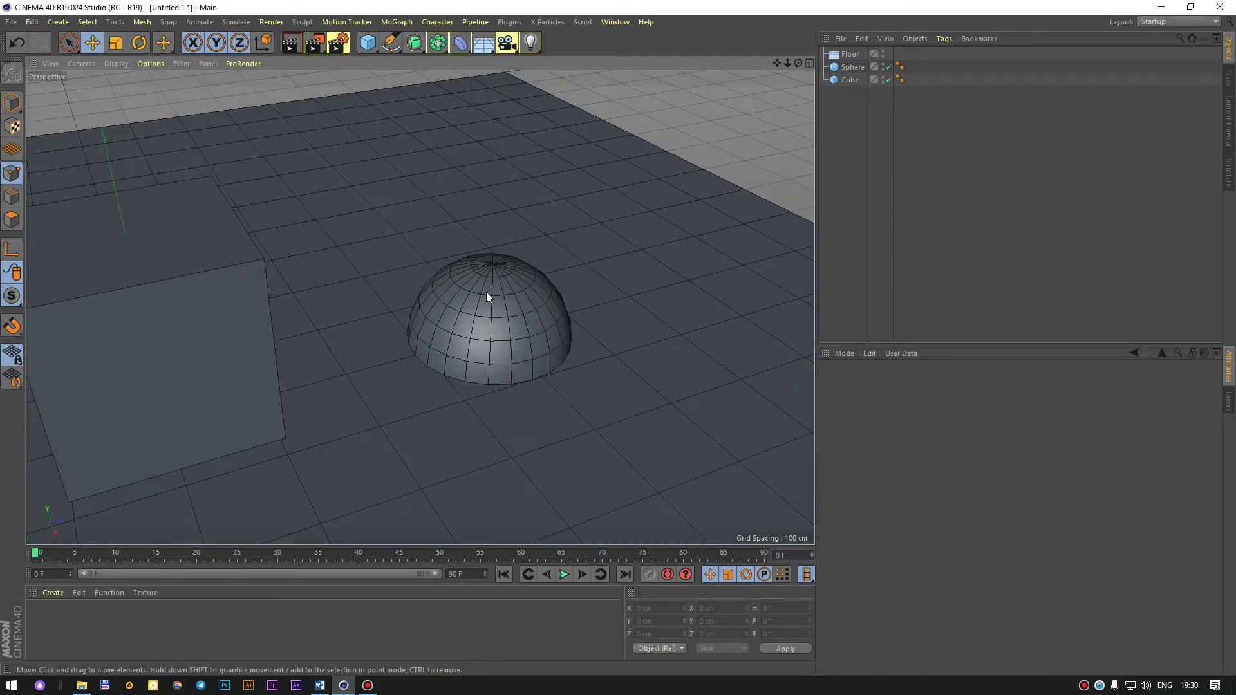
{"action": "scroll", "coordinate": [482, 294], "scroll_direction": "up", "scroll_amount": 2}
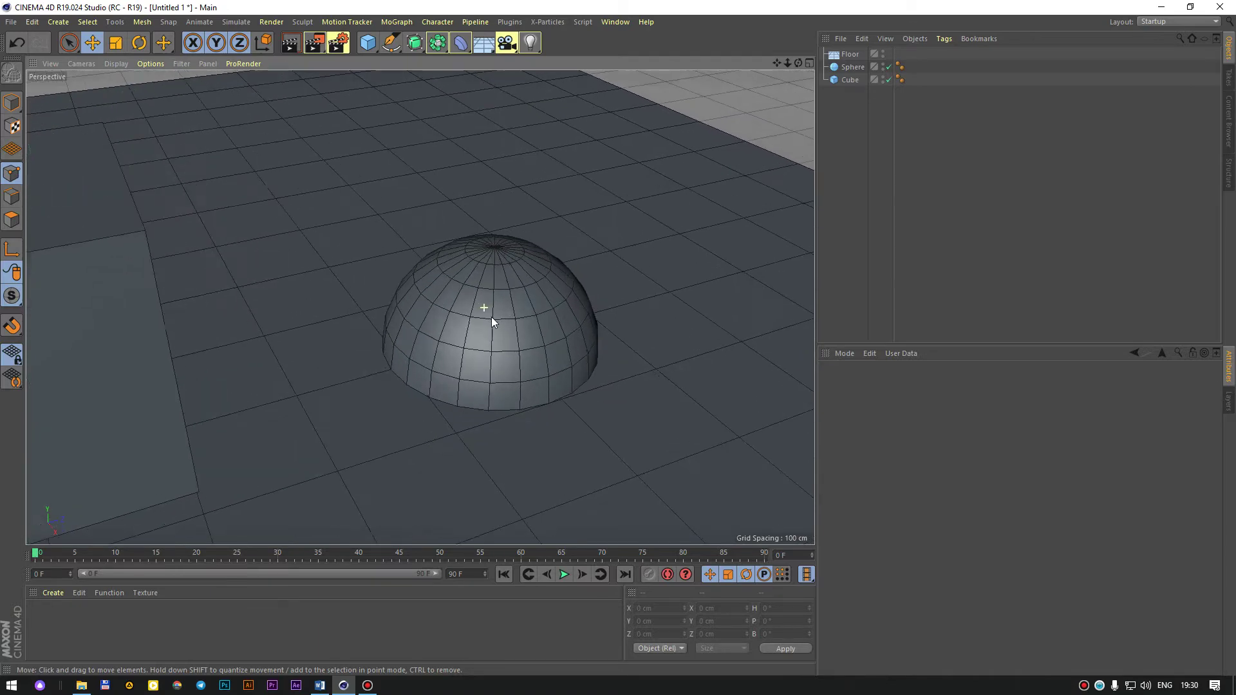
{"action": "scroll", "coordinate": [492, 317], "scroll_direction": "up", "scroll_amount": 2}
{"action": "scroll", "coordinate": [492, 323], "scroll_direction": "up", "scroll_amount": 2}
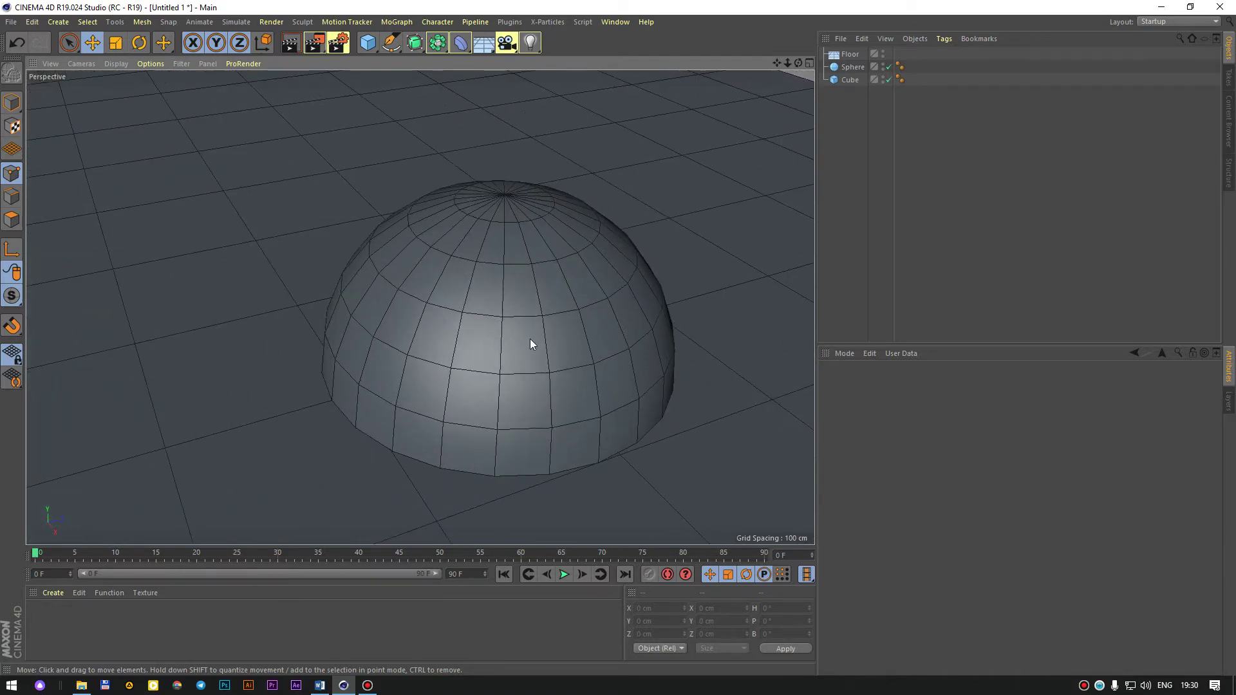
{"action": "scroll", "coordinate": [530, 339], "scroll_direction": "down", "scroll_amount": 2}
{"action": "scroll", "coordinate": [535, 338], "scroll_direction": "down", "scroll_amount": 2}
{"action": "scroll", "coordinate": [526, 329], "scroll_direction": "down", "scroll_amount": 1}
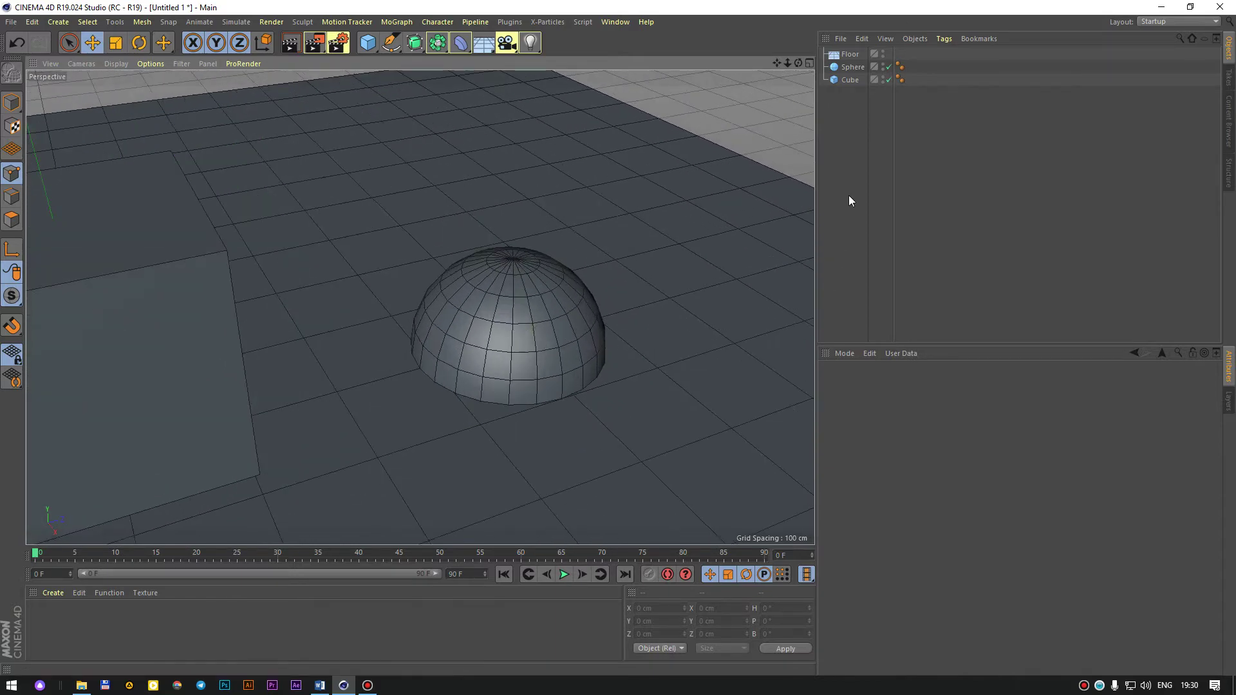
{"action": "left_click_drag", "start_coordinate": [849, 194], "coordinate": [823, 48]}
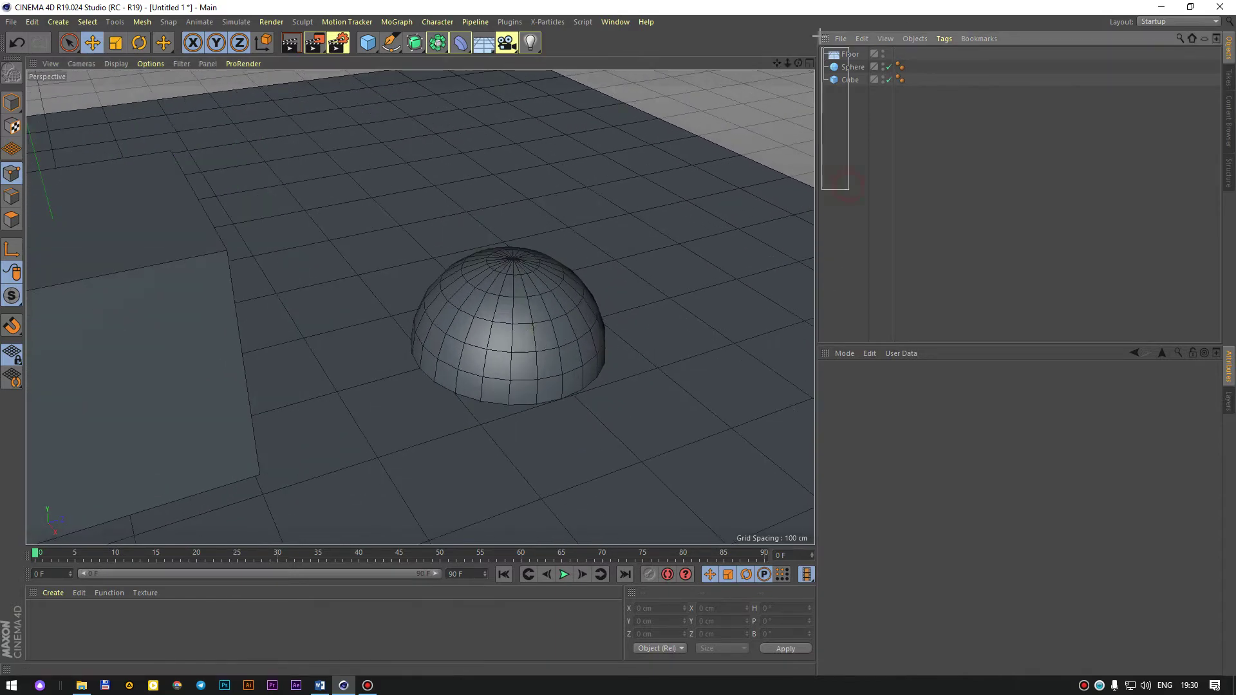
{"action": "left_click", "coordinate": [848, 134]}
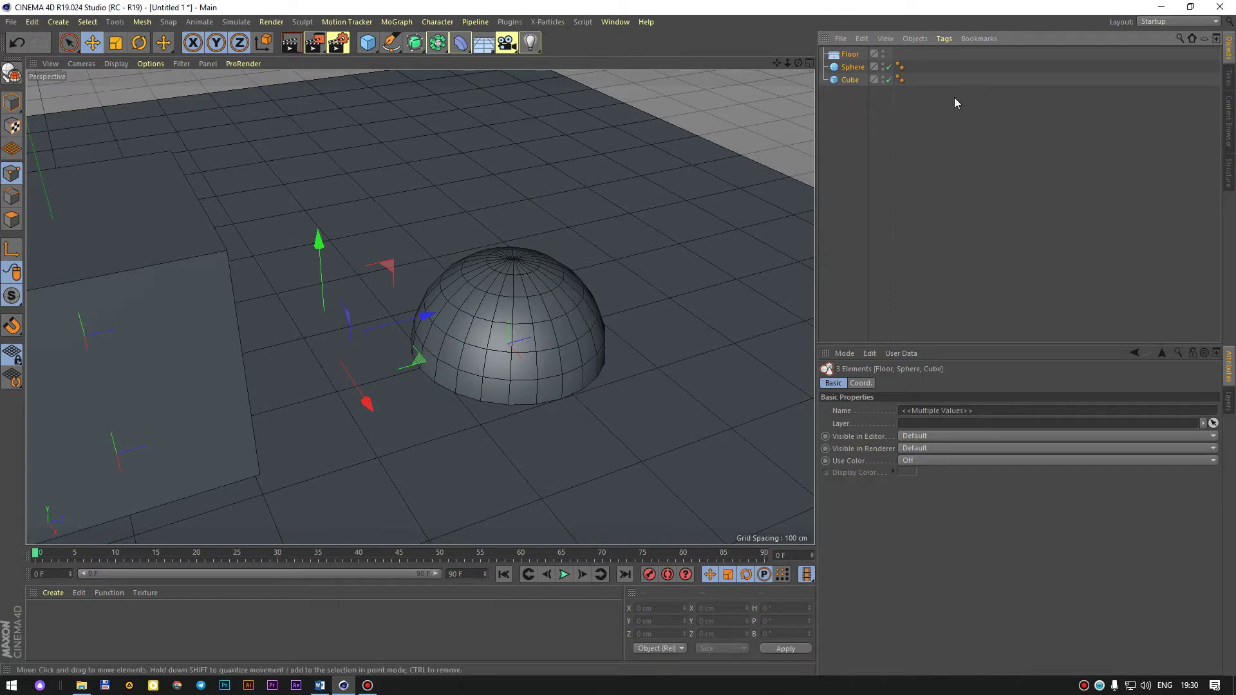
{"action": "left_click", "coordinate": [845, 141]}
{"action": "key", "text": "ctrl+z"}
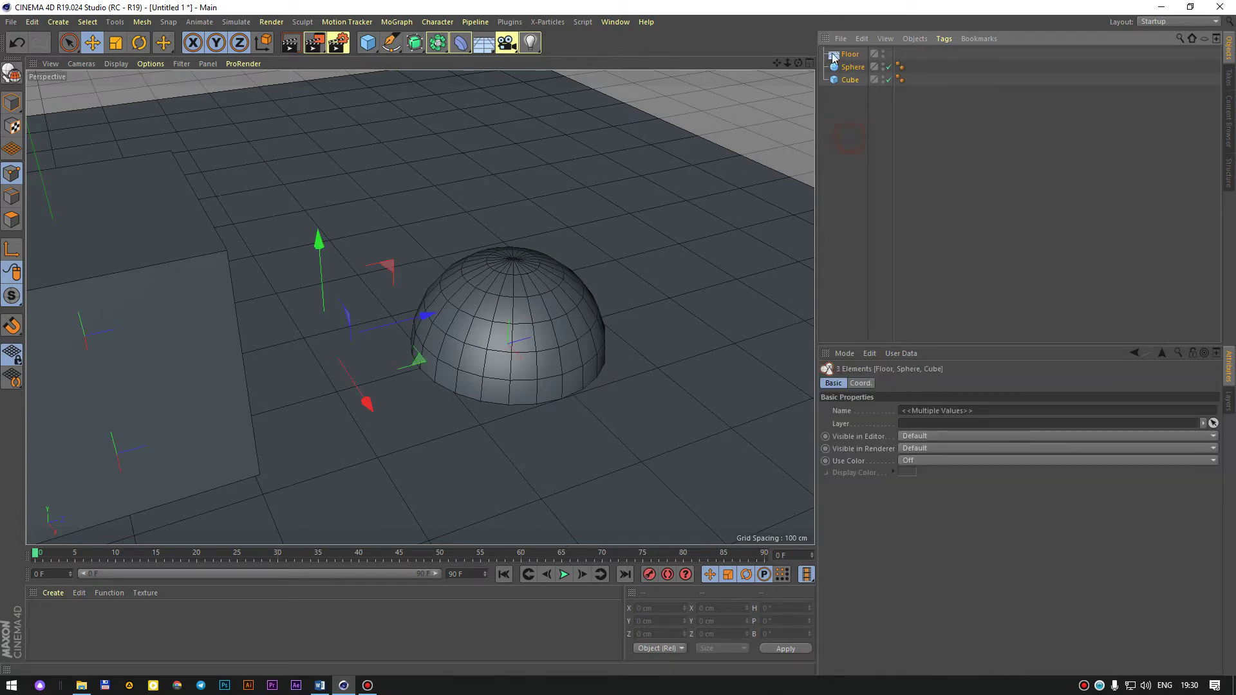
{"action": "left_click", "coordinate": [848, 182]}
{"action": "left_click", "coordinate": [852, 67]}
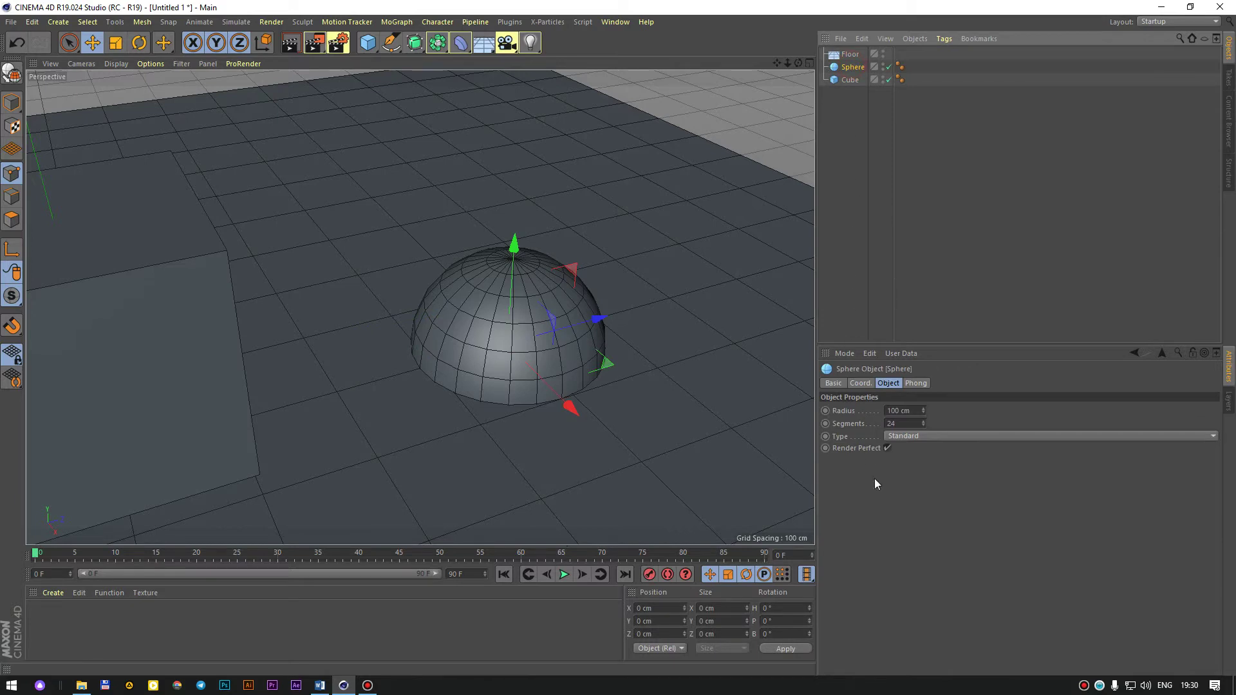
{"action": "left_click", "coordinate": [848, 82]}
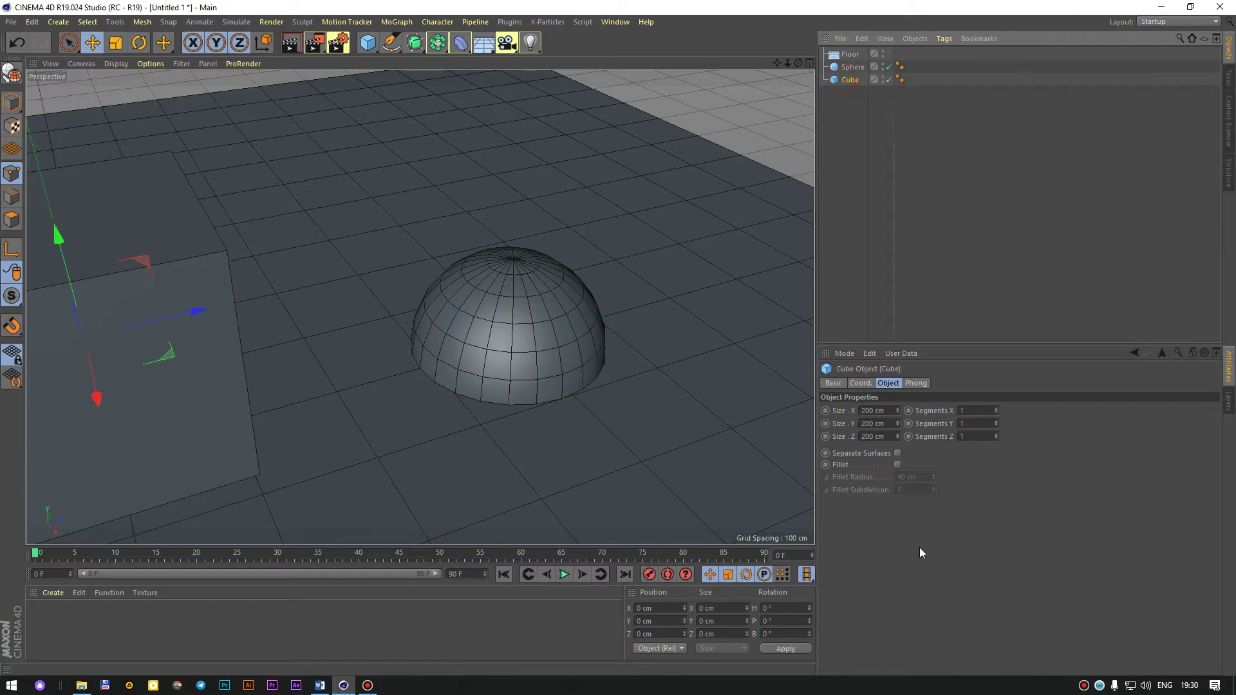
{"action": "left_click", "coordinate": [897, 411]}
{"action": "key", "text": "ctrl+z"}
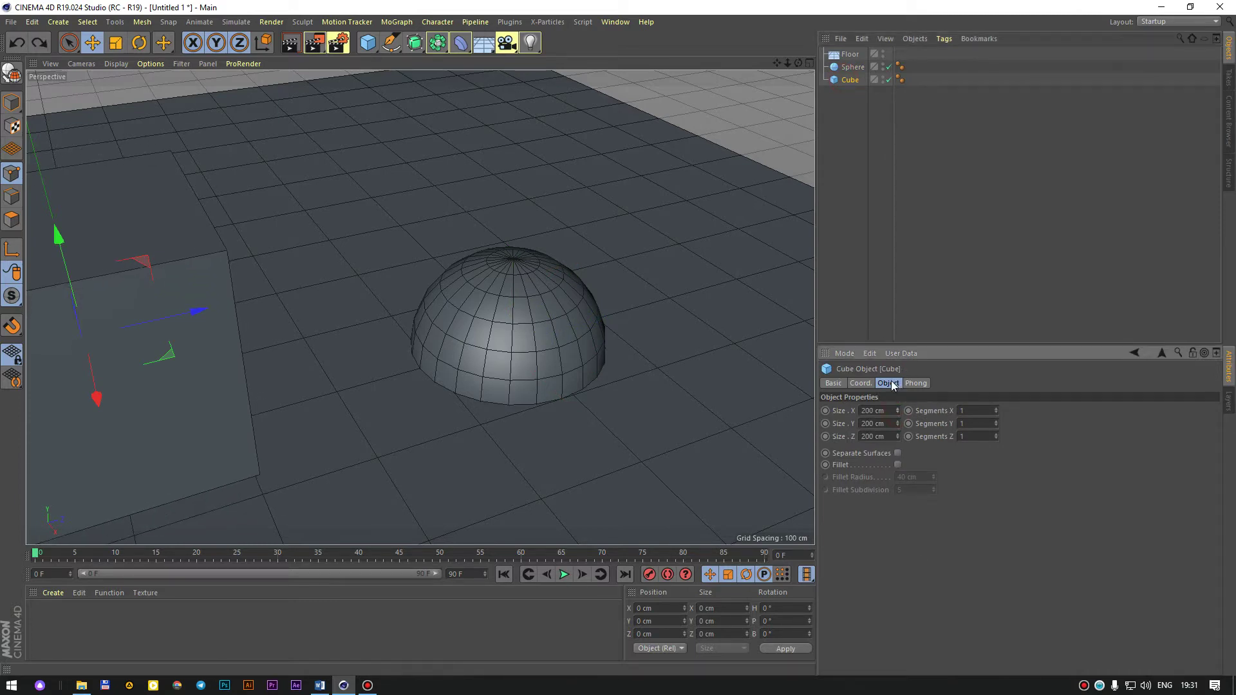
{"action": "left_click", "coordinate": [833, 383]}
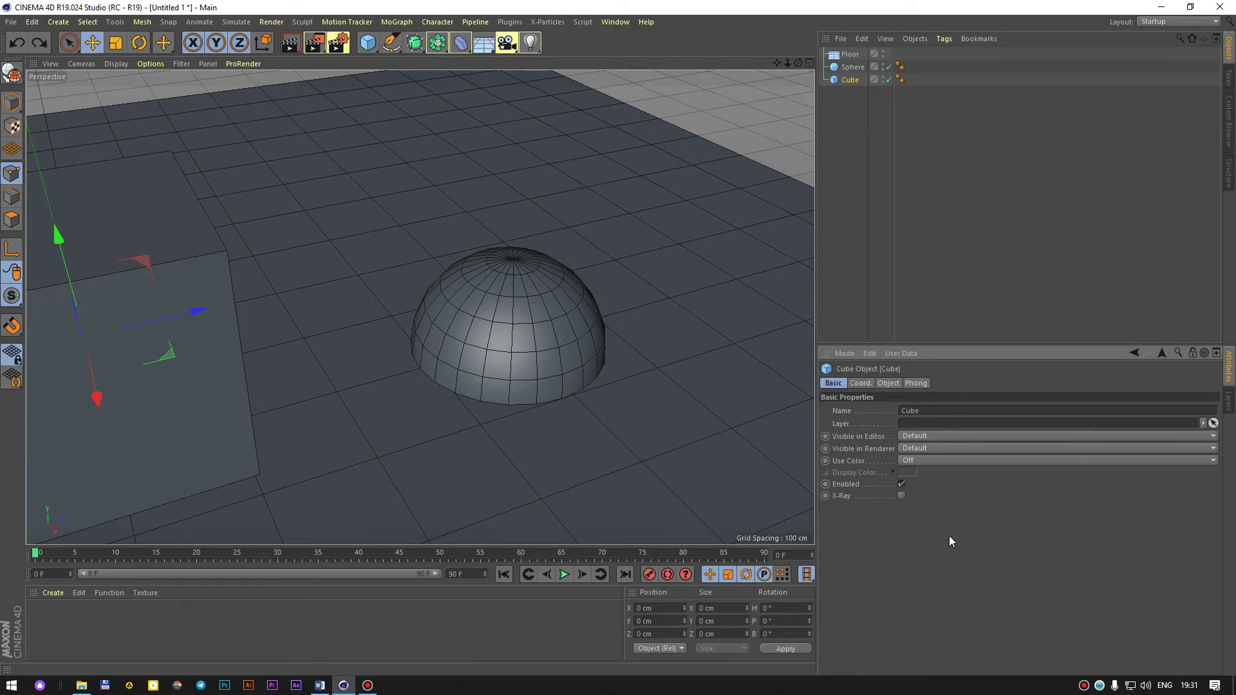
{"action": "right_click_drag", "start_coordinate": [528, 336], "coordinate": [760, 296], "text": "alt"}
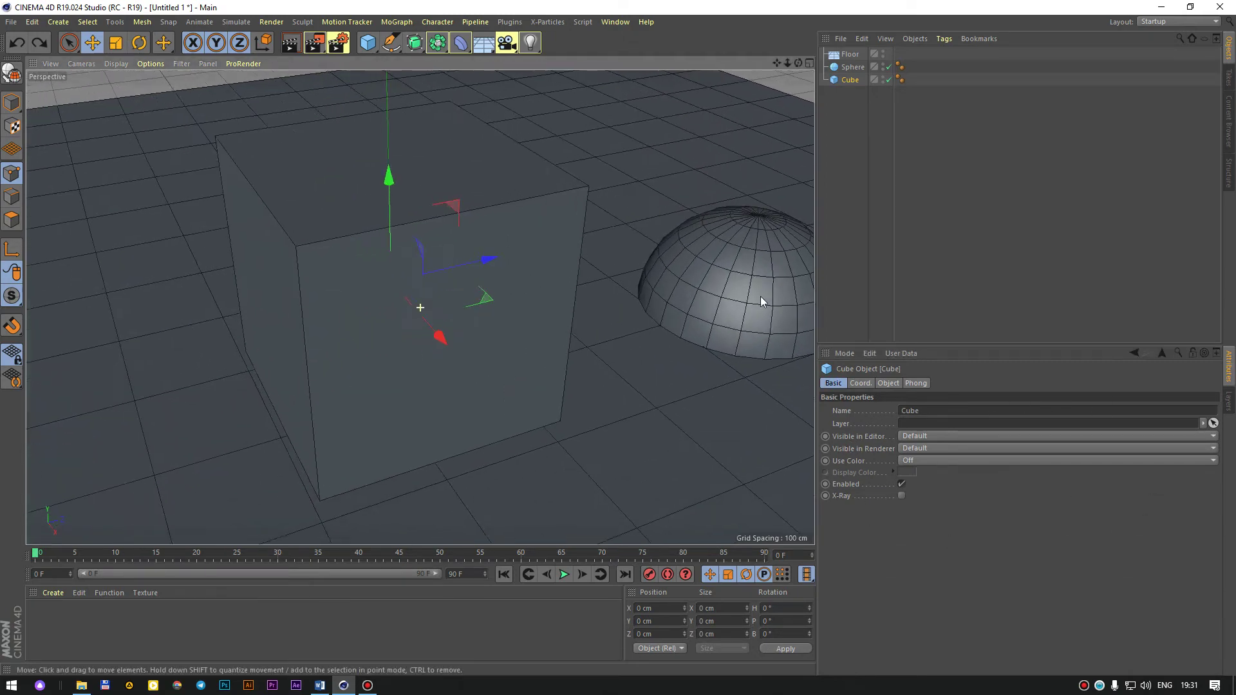
{"action": "left_click", "coordinate": [855, 388]}
{"action": "scroll", "coordinate": [583, 403], "scroll_direction": "down", "scroll_amount": 3}
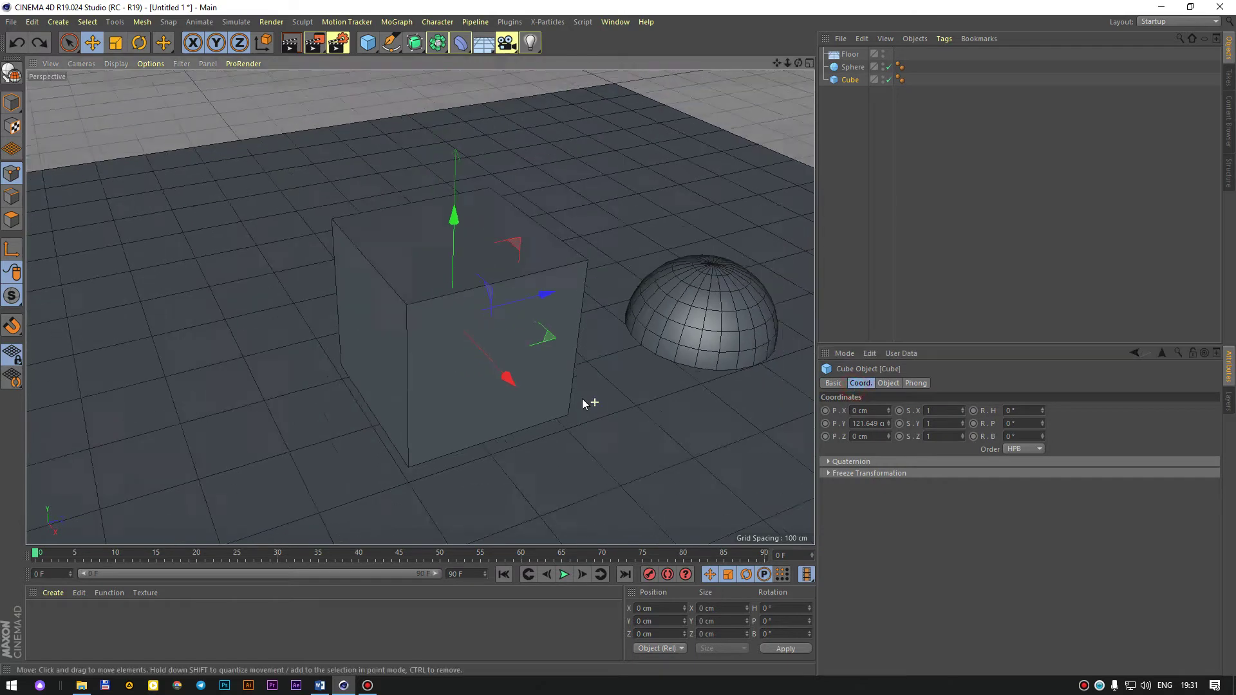
{"action": "scroll", "coordinate": [640, 408], "scroll_direction": "down", "scroll_amount": 2}
{"action": "scroll", "coordinate": [644, 415], "scroll_direction": "up", "scroll_amount": 3}
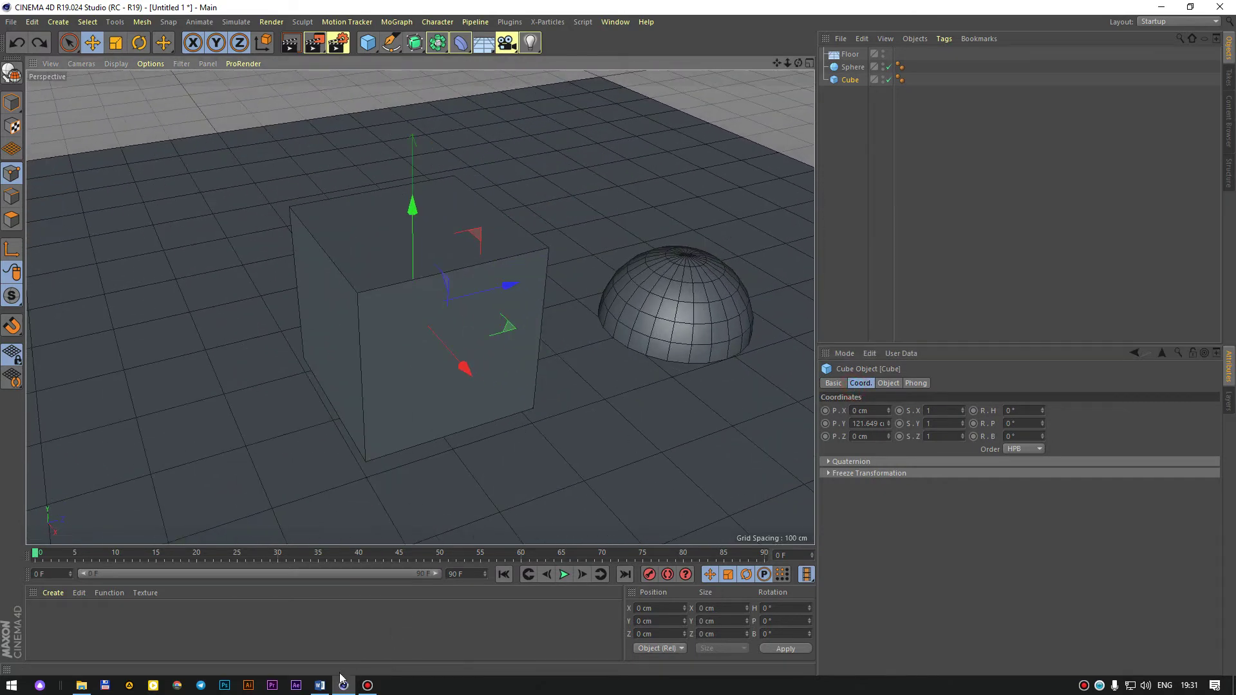
{"action": "left_click", "coordinate": [868, 148]}
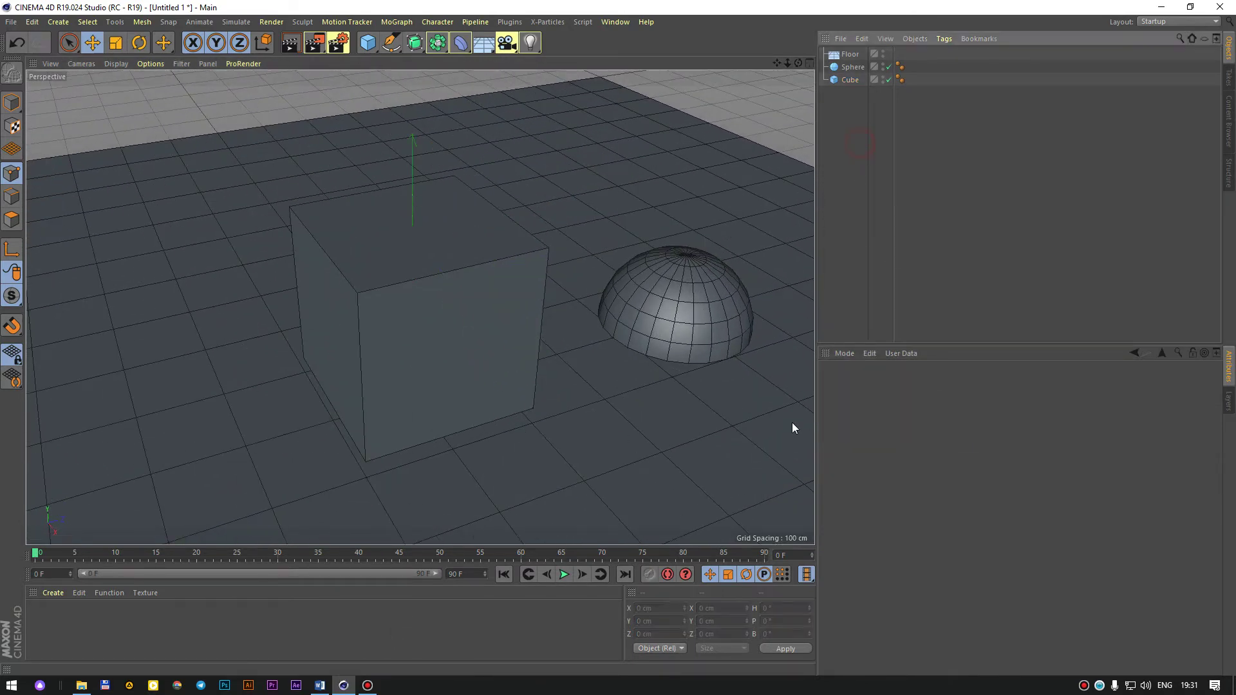
{"action": "left_click", "coordinate": [849, 79]}
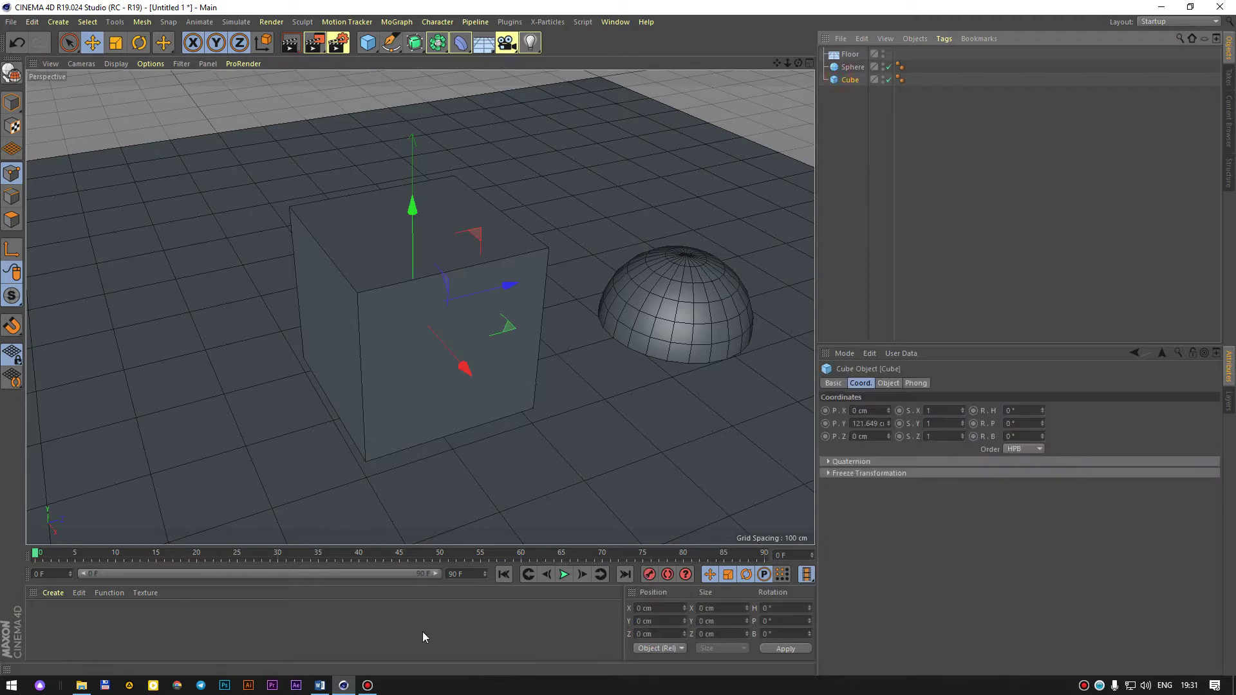
{"action": "left_click", "coordinate": [371, 638]}
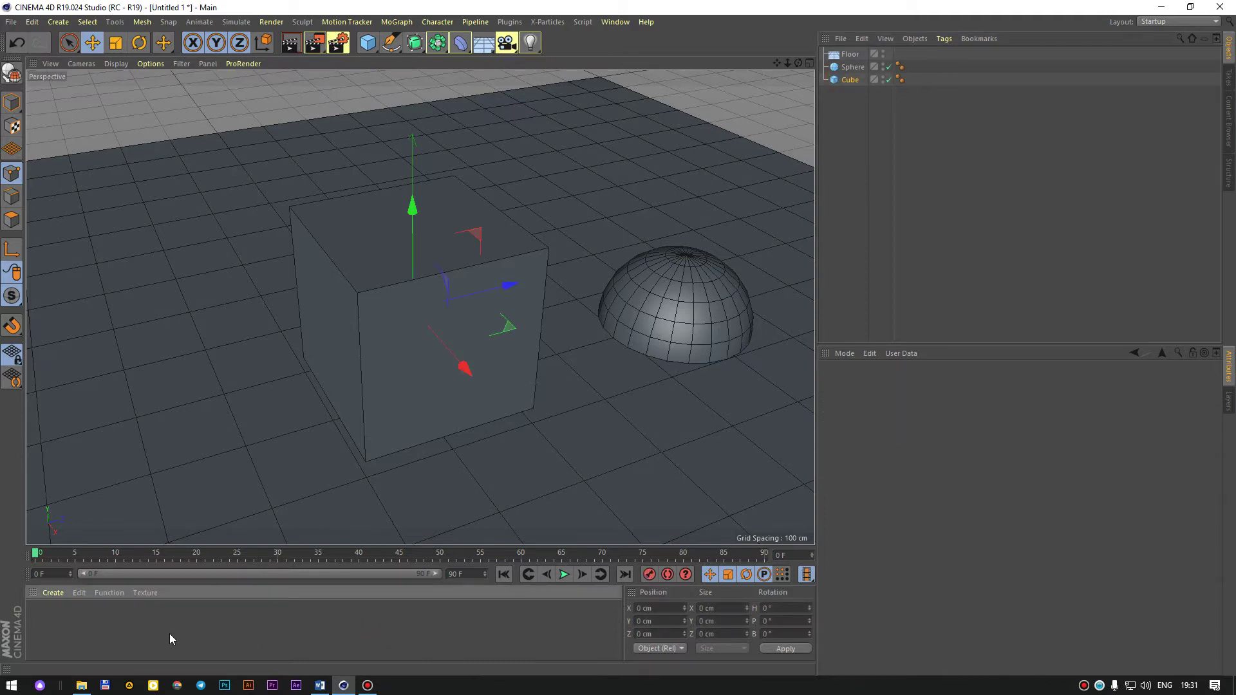
Create material Mat, apply it to the cube, then play briefly and reset to frame 0.
{"action": "double_click", "coordinate": [159, 638]}
{"action": "left_click_drag", "start_coordinate": [40, 617], "coordinate": [399, 330]}
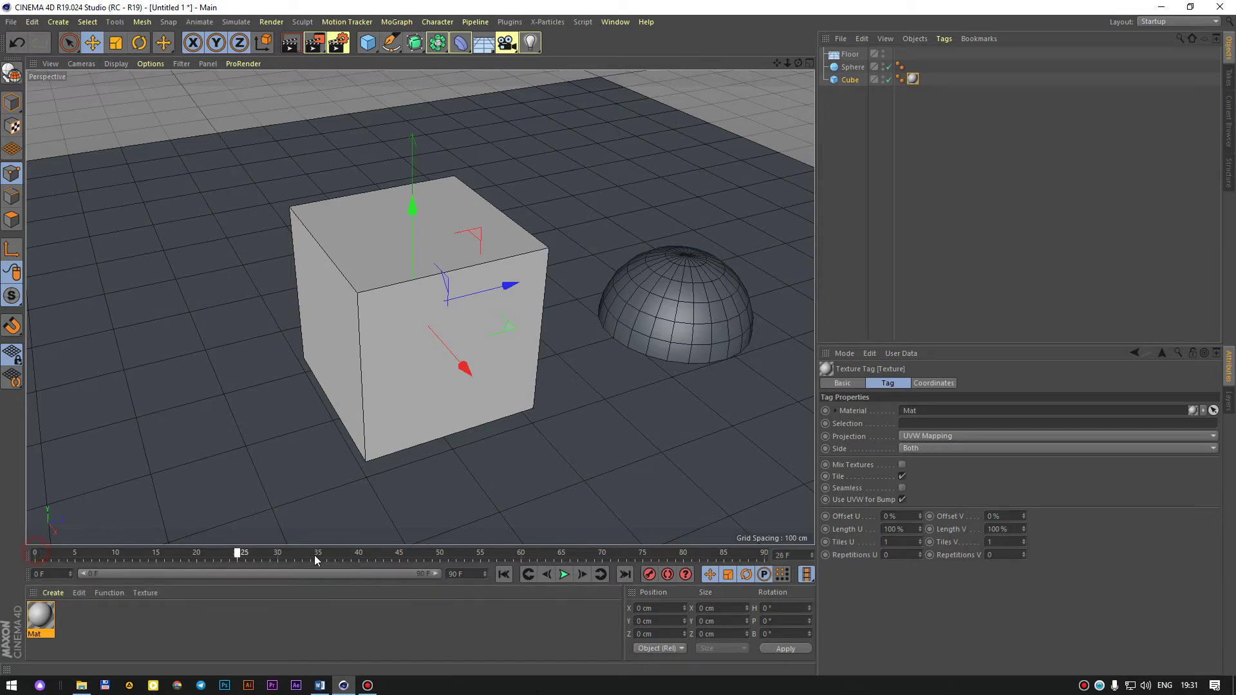
{"action": "left_click", "coordinate": [566, 574]}
{"action": "left_click", "coordinate": [565, 574]}
{"action": "left_click_drag", "start_coordinate": [314, 554], "coordinate": [21, 560]}
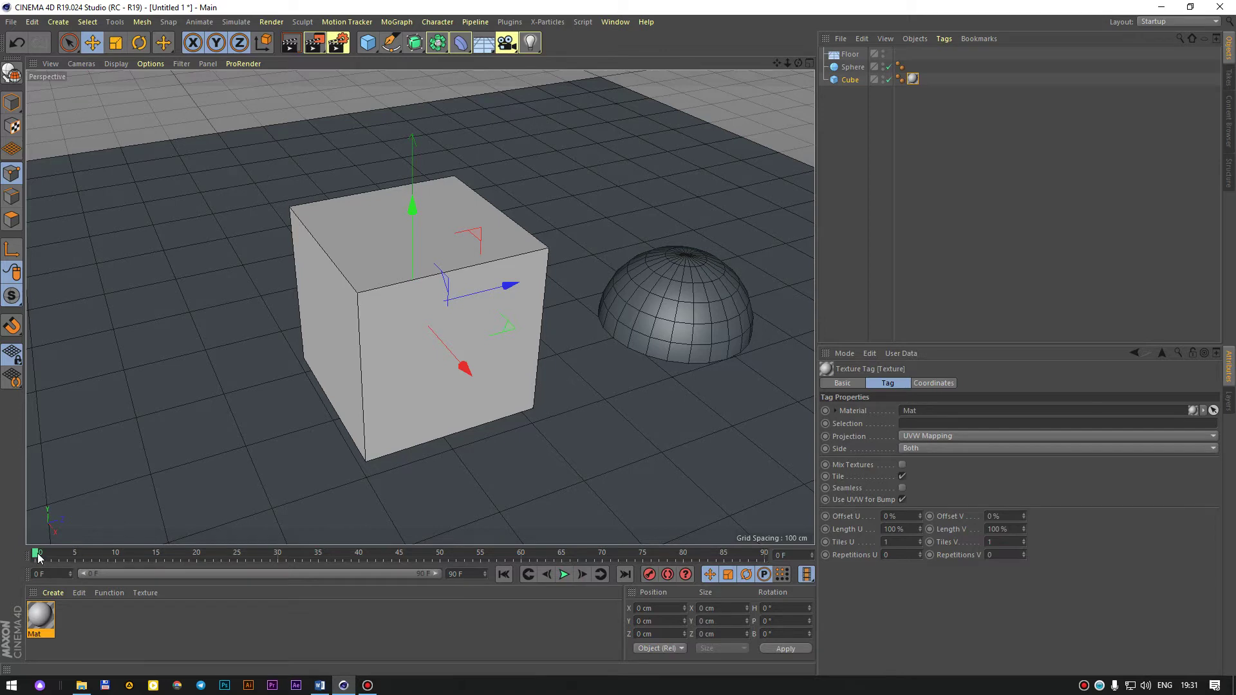
Set the scene's end frame to 100 and extend the preview range to frame 100.
{"action": "mouse_move", "coordinate": [35, 552]}
{"action": "left_mouse_down"}
{"action": "mouse_move", "coordinate": [703, 553]}
{"action": "mouse_move", "coordinate": [36, 552]}
{"action": "left_mouse_up"}
{"action": "mouse_move", "coordinate": [114, 548]}
{"action": "left_mouse_down"}
{"action": "mouse_move", "coordinate": [713, 552]}
{"action": "mouse_move", "coordinate": [127, 552]}
{"action": "mouse_move", "coordinate": [766, 539]}
{"action": "mouse_move", "coordinate": [35, 552]}
{"action": "left_mouse_up"}
{"action": "double_click", "coordinate": [467, 575]}
{"action": "type", "text": "100"}
{"action": "key", "text": "Return"}
{"action": "left_click_drag", "start_coordinate": [411, 574], "coordinate": [436, 574]}
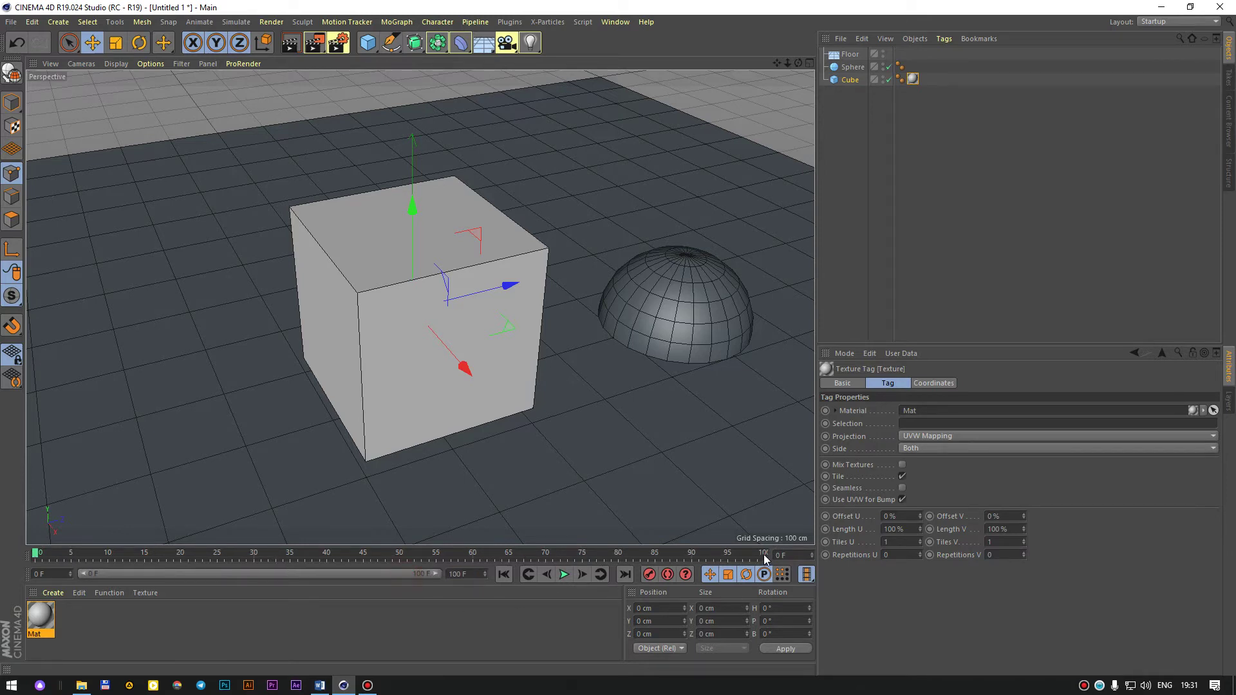
Scrub the playhead across the 100-frame animation, then return to the first frame.
{"action": "left_click_drag", "start_coordinate": [763, 554], "coordinate": [33, 555]}
{"action": "left_click_drag", "start_coordinate": [102, 559], "coordinate": [152, 562]}
{"action": "mouse_move", "coordinate": [426, 563]}
{"action": "left_mouse_down"}
{"action": "mouse_move", "coordinate": [36, 555]}
{"action": "mouse_move", "coordinate": [779, 573]}
{"action": "mouse_move", "coordinate": [30, 555]}
{"action": "mouse_move", "coordinate": [764, 555]}
{"action": "mouse_move", "coordinate": [2, 564]}
{"action": "left_mouse_up"}
{"action": "left_click_drag", "start_coordinate": [37, 555], "coordinate": [767, 570]}
{"action": "left_click", "coordinate": [504, 574]}
Change the end frame to 120 and make the preview range span frames 0–120.
{"action": "double_click", "coordinate": [477, 574]}
{"action": "type", "text": "120"}
{"action": "key", "text": "Return"}
{"action": "left_click_drag", "start_coordinate": [375, 574], "coordinate": [468, 578]}
{"action": "mouse_move", "coordinate": [147, 574]}
{"action": "left_mouse_down"}
{"action": "mouse_move", "coordinate": [81, 574]}
{"action": "mouse_move", "coordinate": [192, 553]}
{"action": "left_mouse_up"}
{"action": "left_click_drag", "start_coordinate": [459, 561], "coordinate": [840, 557]}
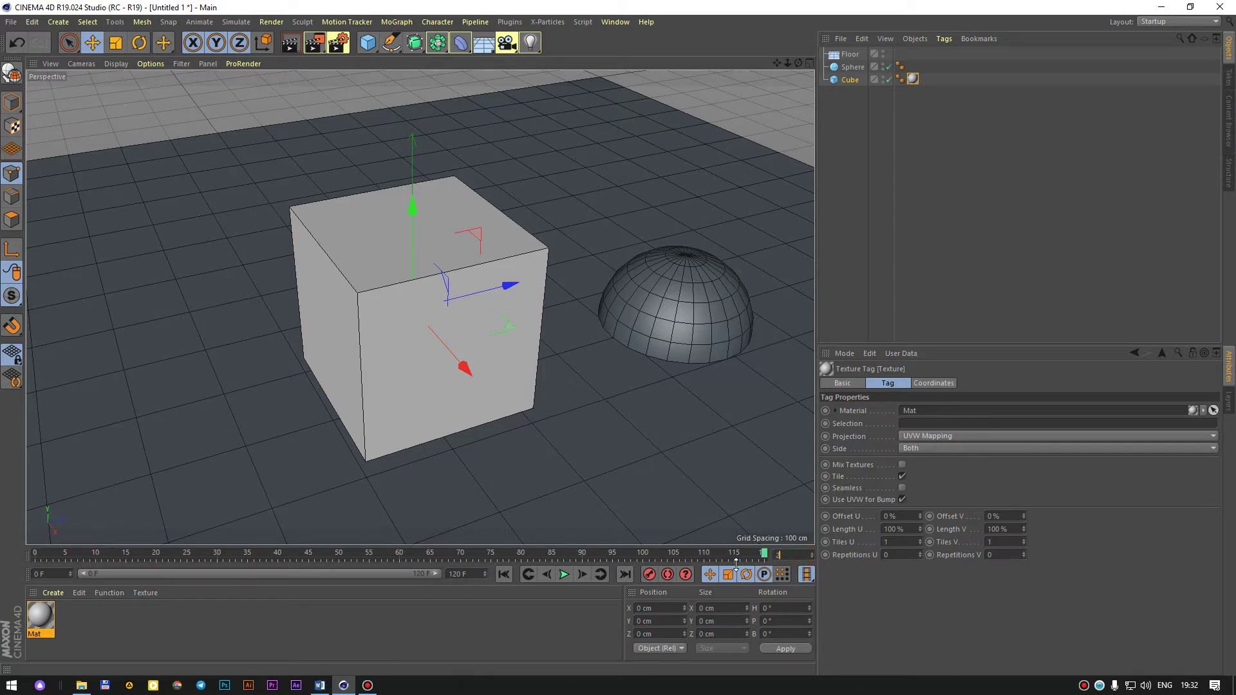
{"action": "left_click_drag", "start_coordinate": [551, 557], "coordinate": [163, 554]}
{"action": "left_click_drag", "start_coordinate": [76, 554], "coordinate": [906, 562]}
Set the end frame to 500 and extend the preview range out to 500 F.
{"action": "double_click", "coordinate": [479, 571]}
{"action": "type", "text": "500"}
{"action": "key", "text": "BackSpace"}
{"action": "key", "text": "Return"}
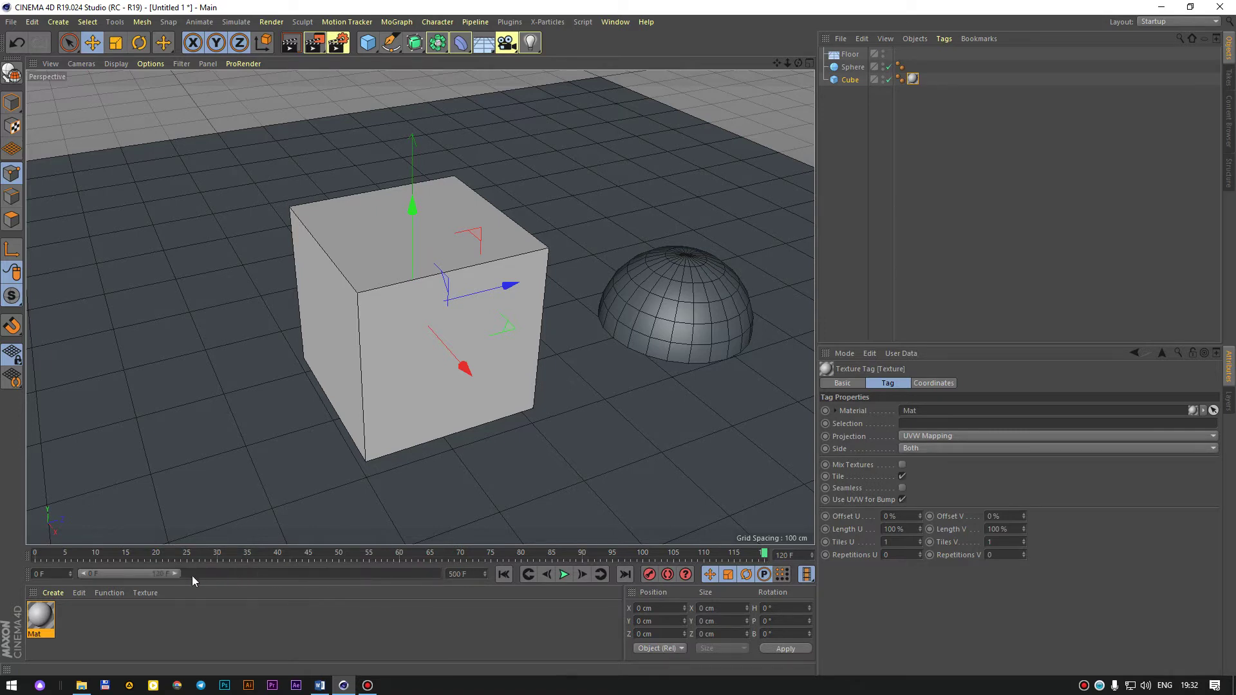
{"action": "left_click_drag", "start_coordinate": [176, 573], "coordinate": [437, 573]}
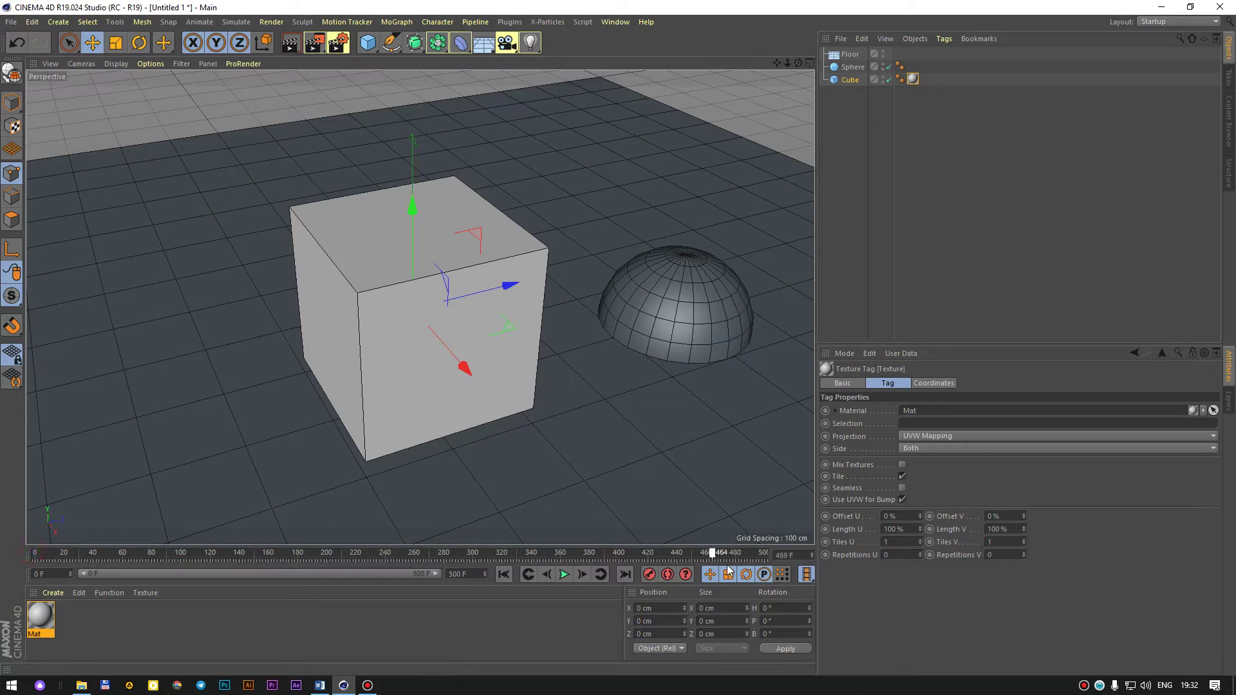
Set the end frame back to 100 and stop playback at frame 0.
{"action": "left_click", "coordinate": [567, 554]}
{"action": "type", "text": "100"}
{"action": "key", "text": "Return"}
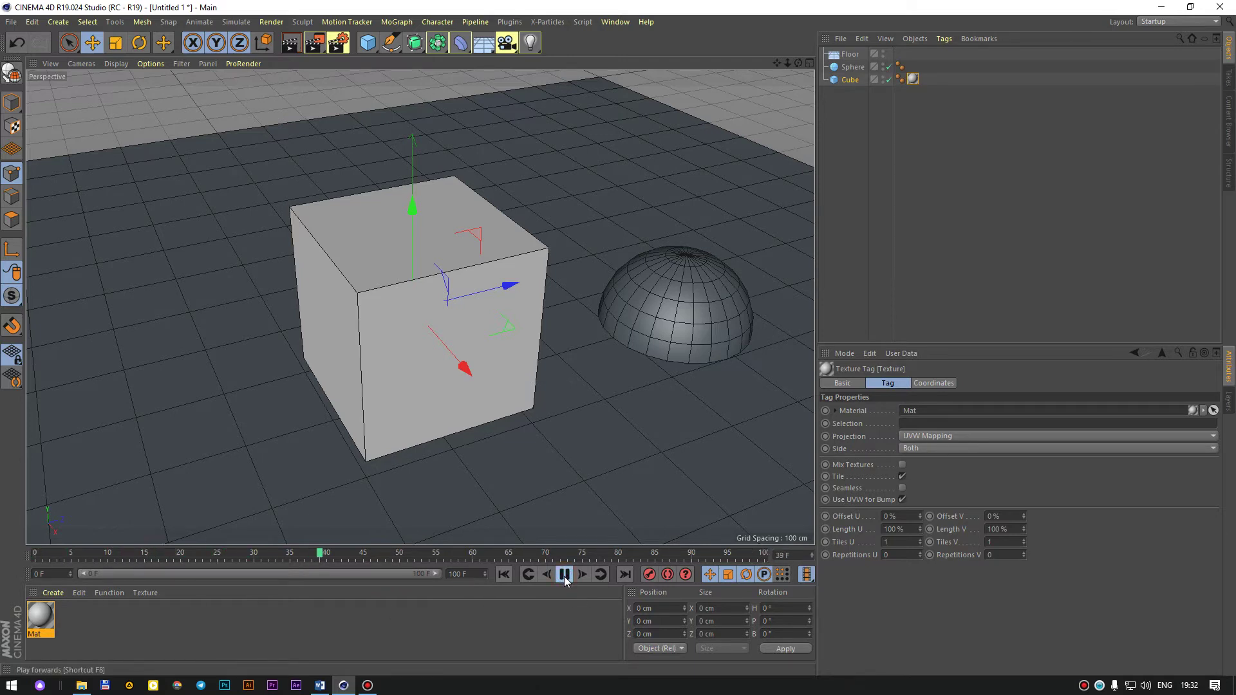
{"action": "left_click", "coordinate": [564, 576]}
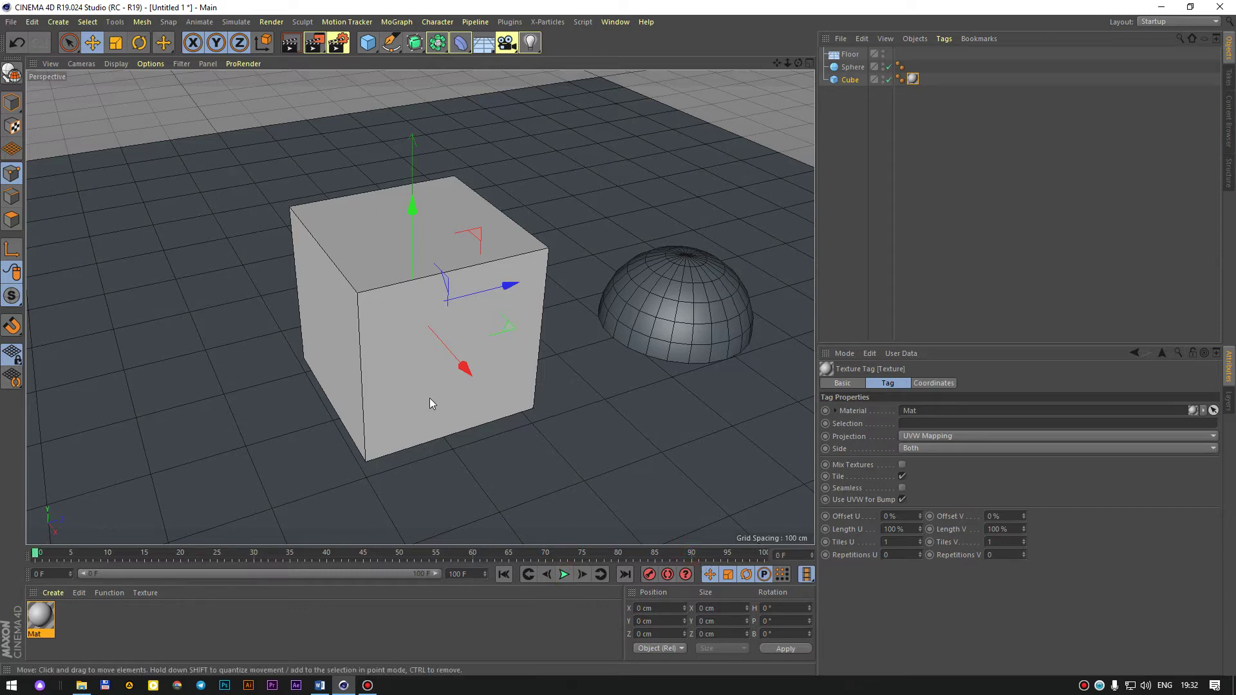
Deselect the Mat material, select the Cube object, and switch to the Word document.
{"action": "left_click", "coordinate": [185, 632]}
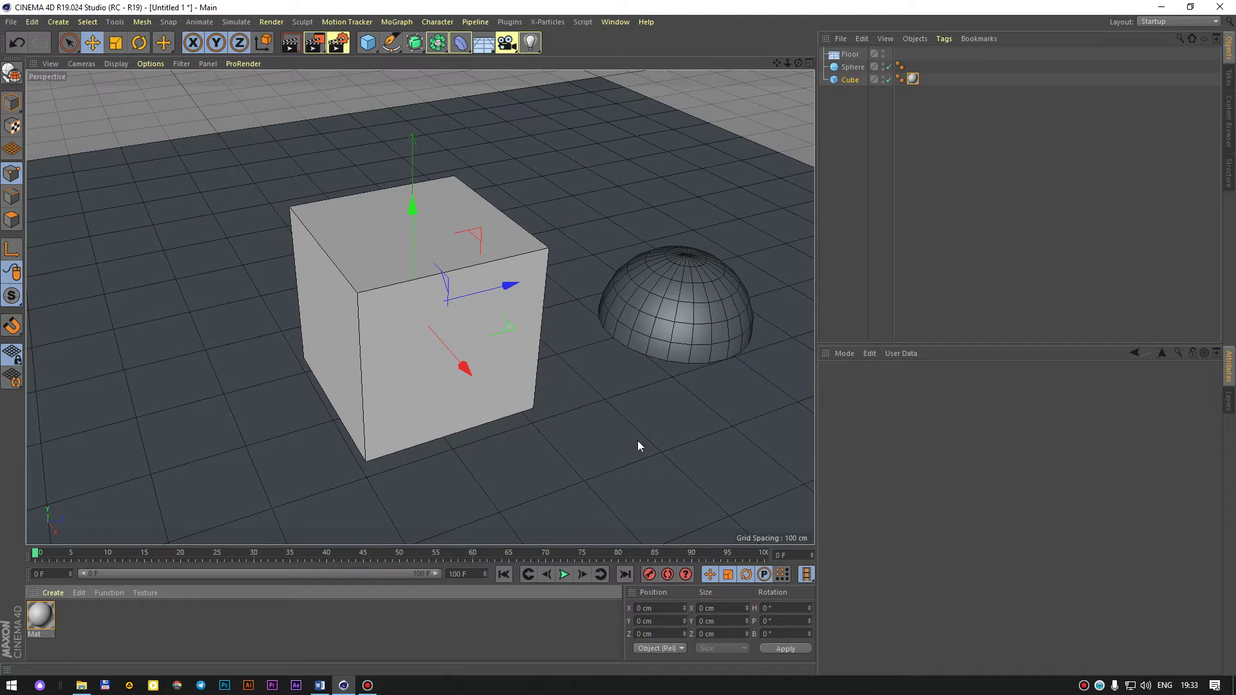
{"action": "left_click", "coordinate": [855, 82]}
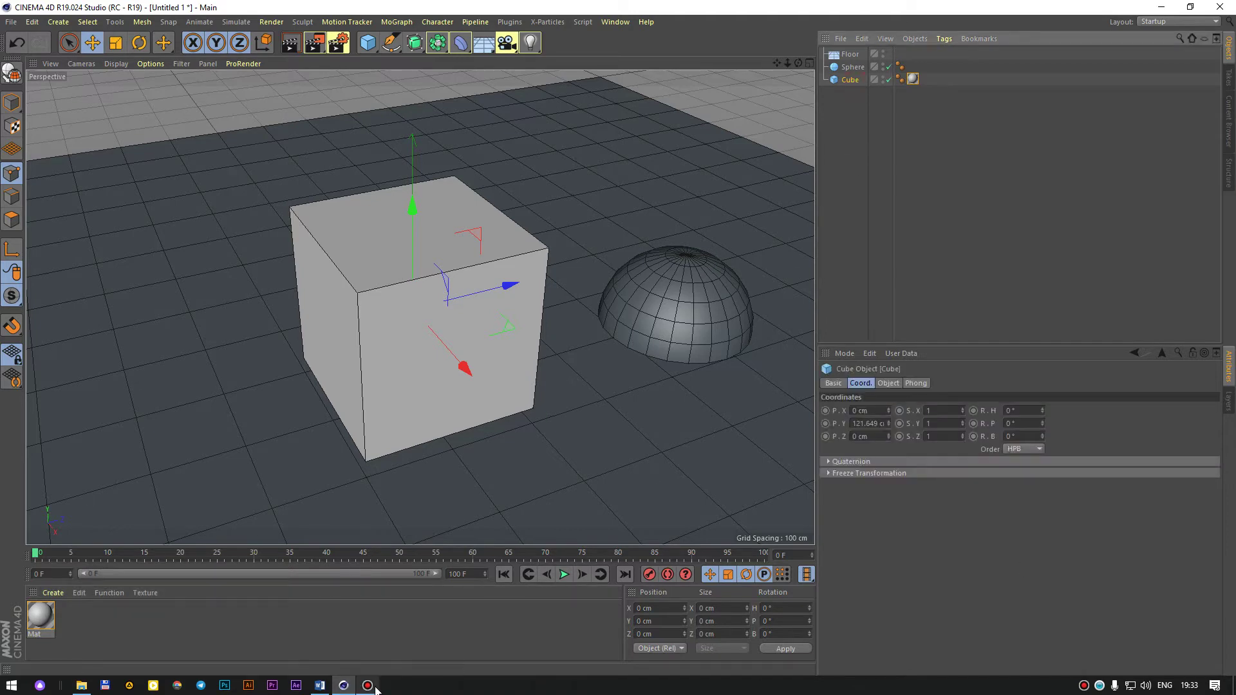
{"action": "left_click", "coordinate": [320, 685]}
Make 'Cinema 4D dasturining ishchi oynalari bilan tanishish.' bold and red, then return to Cinema 4D.
{"action": "key", "text": "ctrl+b"}
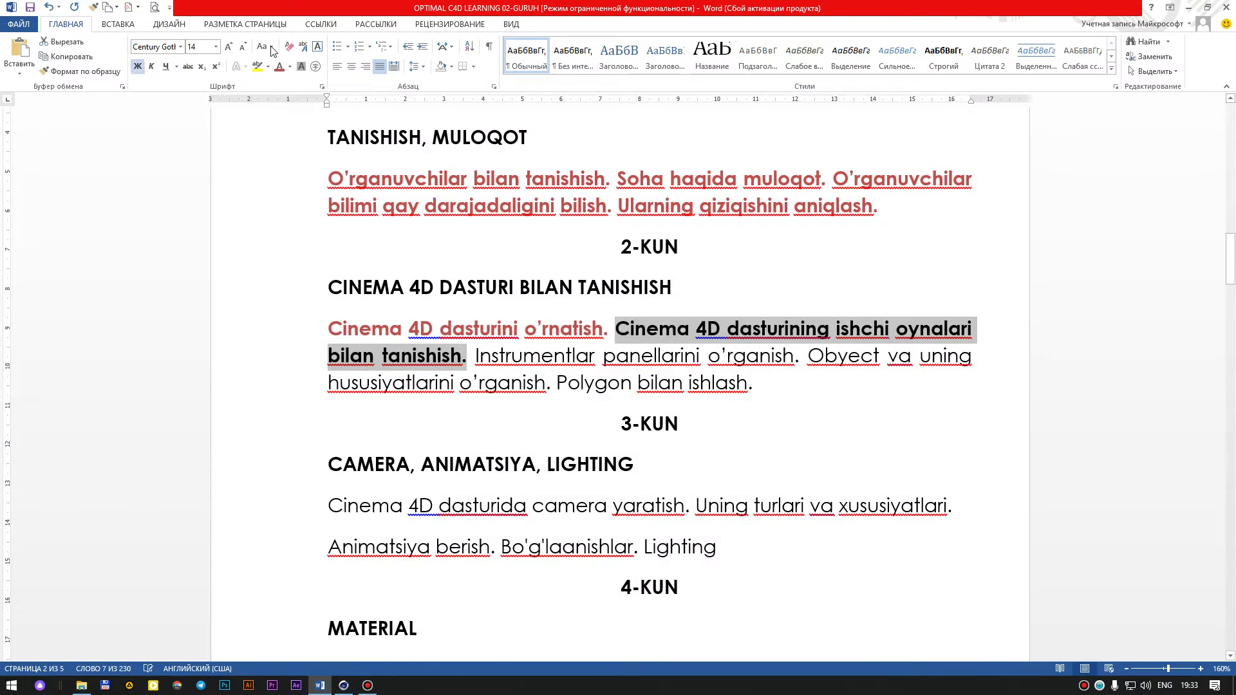
{"action": "left_click", "coordinate": [277, 68]}
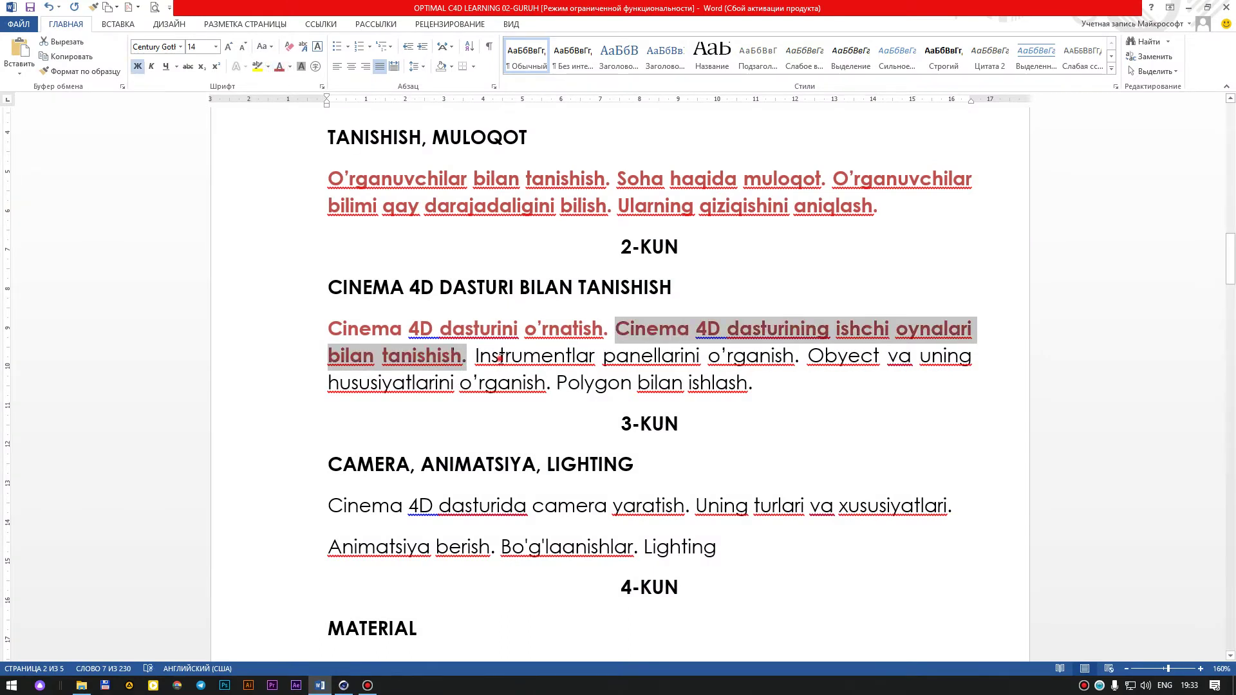
{"action": "mouse_move", "coordinate": [501, 358]}
{"action": "left_mouse_down"}
{"action": "mouse_move", "coordinate": [477, 356]}
{"action": "mouse_move", "coordinate": [802, 361]}
{"action": "left_mouse_up"}
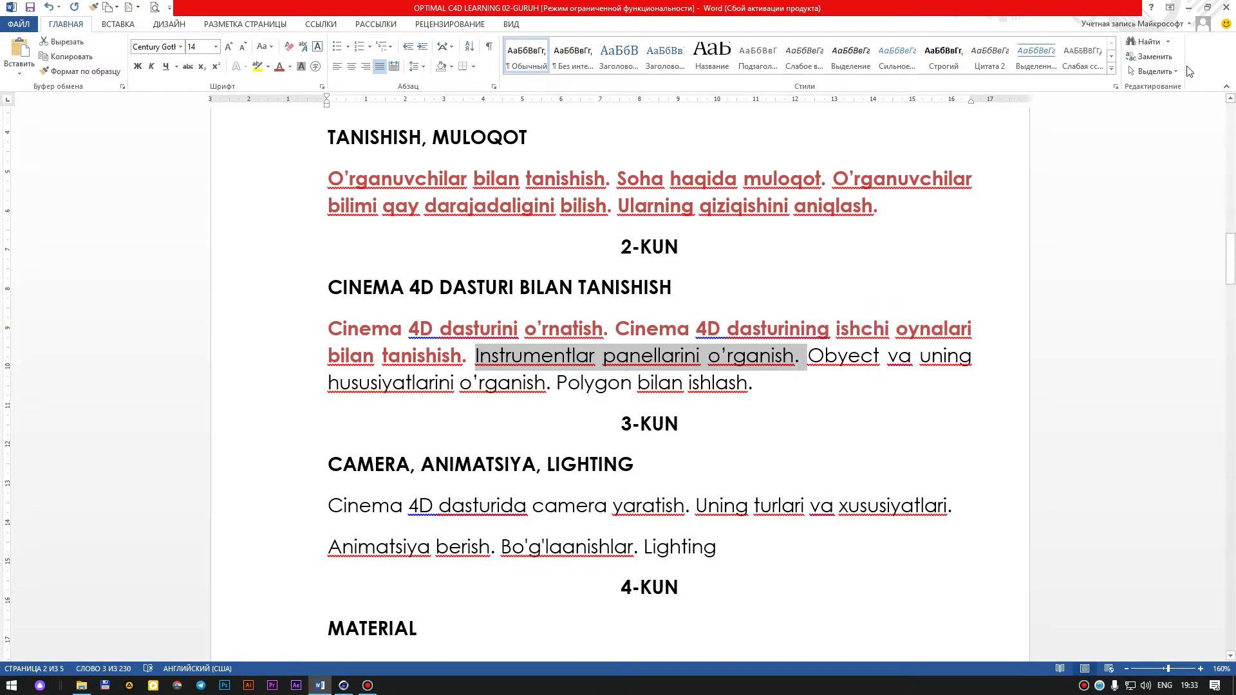
{"action": "left_click", "coordinate": [1187, 8]}
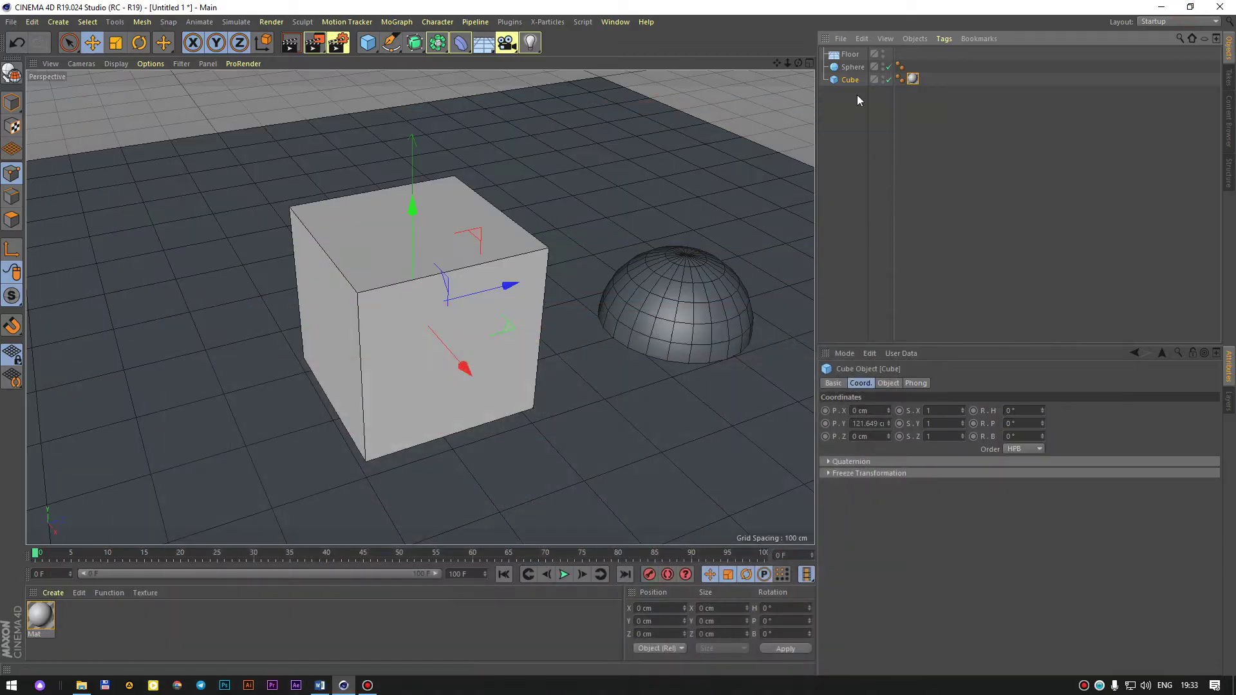
Delete the old Cube and Sphere objects, leaving only the Floor.
{"action": "left_click", "coordinate": [851, 67], "text": "ctrl"}
{"action": "key", "text": "Delete"}
{"action": "left_click", "coordinate": [847, 54]}
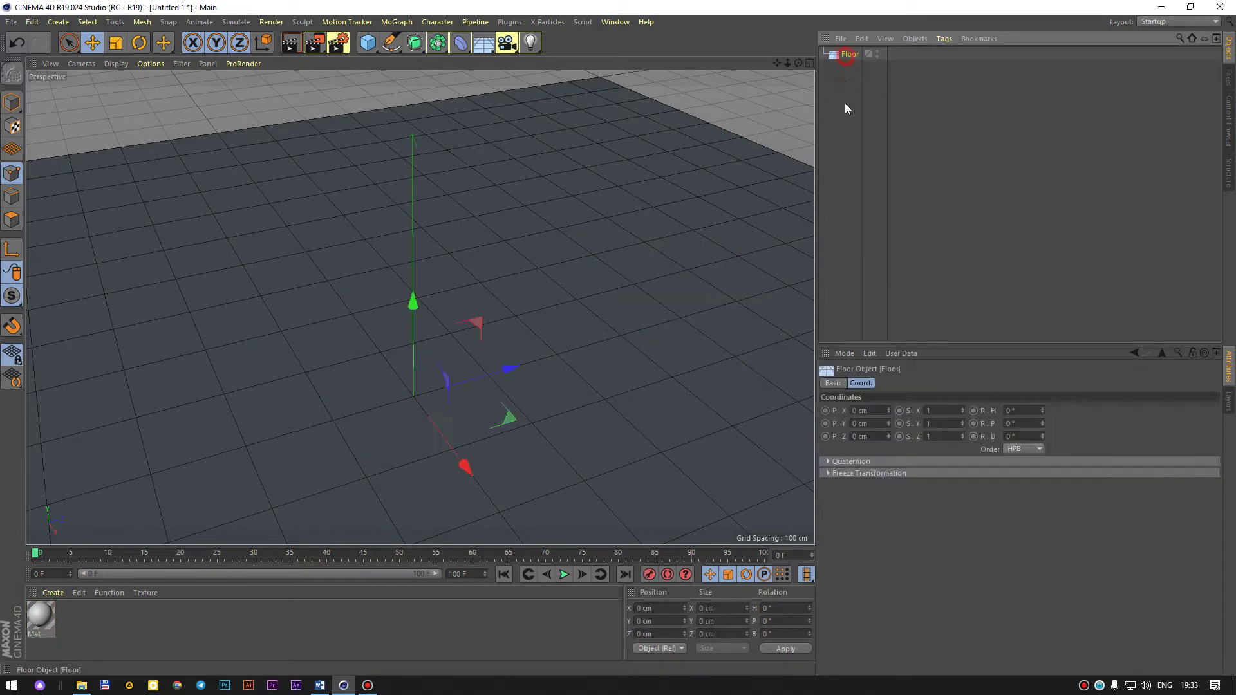
{"action": "scroll", "coordinate": [416, 310], "scroll_direction": "down", "scroll_amount": 5}
{"action": "scroll", "coordinate": [512, 207], "scroll_direction": "down", "scroll_amount": 1}
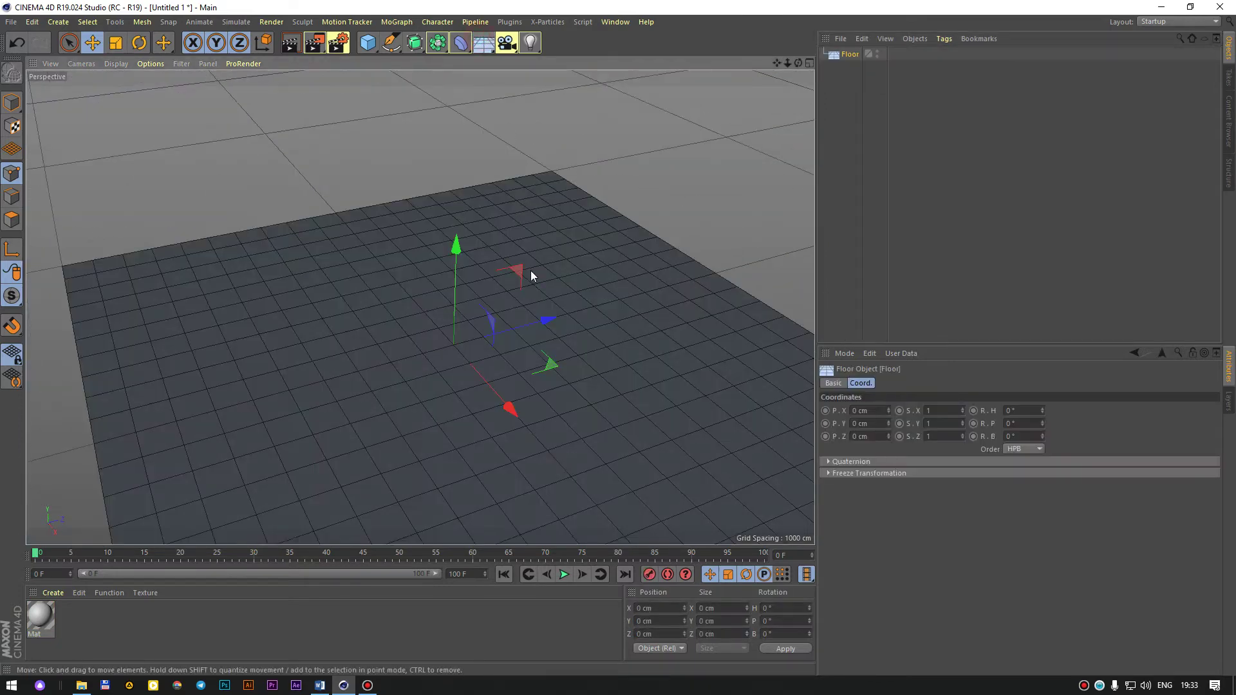
{"action": "scroll", "coordinate": [301, 369], "scroll_direction": "up", "scroll_amount": 2}
{"action": "scroll", "coordinate": [307, 361], "scroll_direction": "up", "scroll_amount": 2}
{"action": "scroll", "coordinate": [330, 292], "scroll_direction": "up", "scroll_amount": 1}
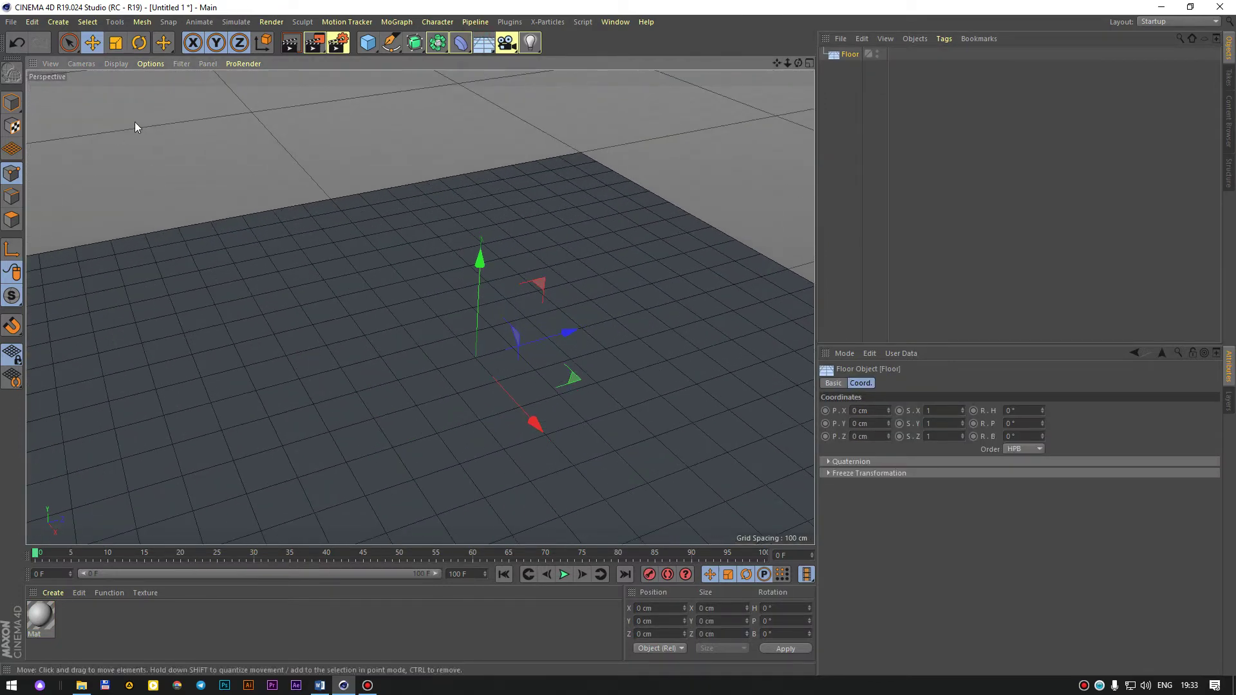
Add new Cube and Sphere primitives, delete the Cube, and select the Sphere.
{"action": "left_click", "coordinate": [368, 42]}
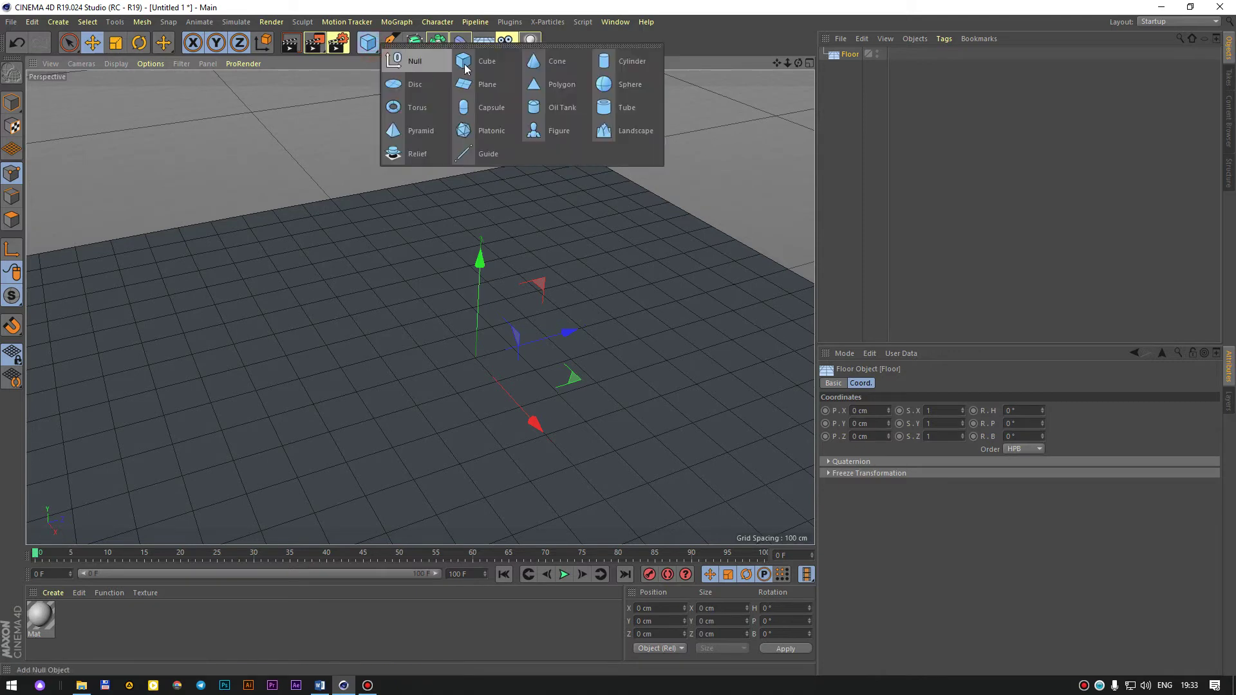
{"action": "left_click", "coordinate": [466, 68]}
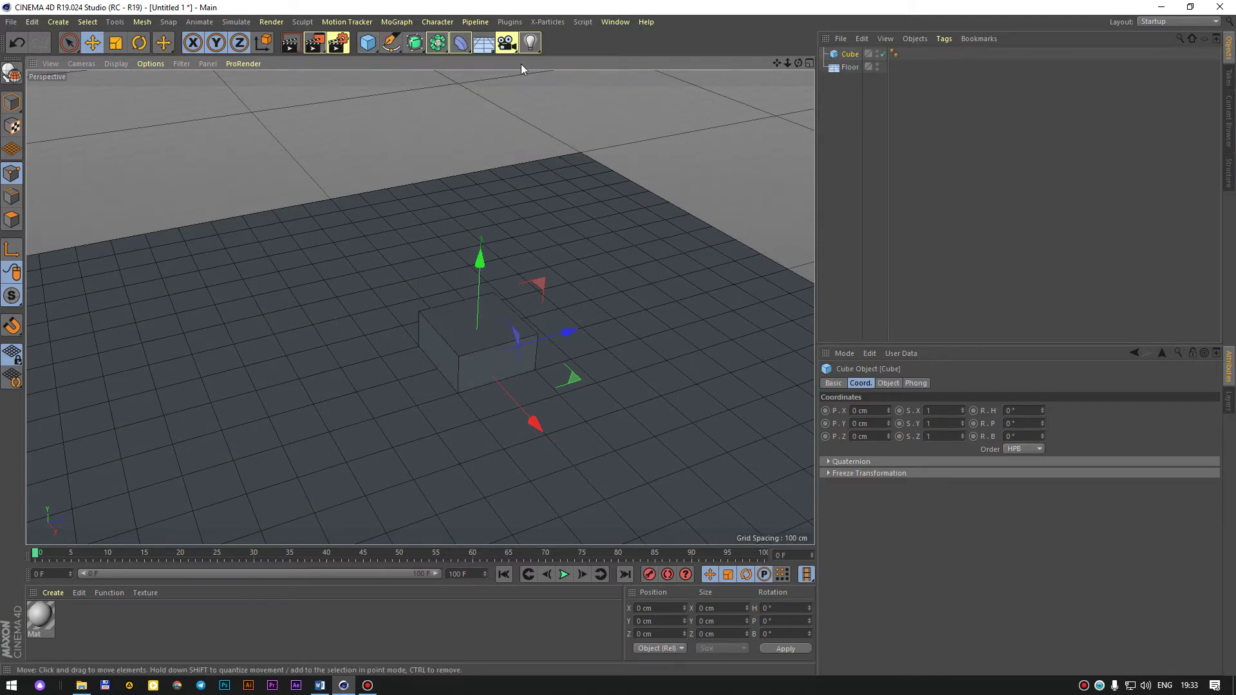
{"action": "left_click", "coordinate": [367, 43]}
{"action": "left_click", "coordinate": [640, 82]}
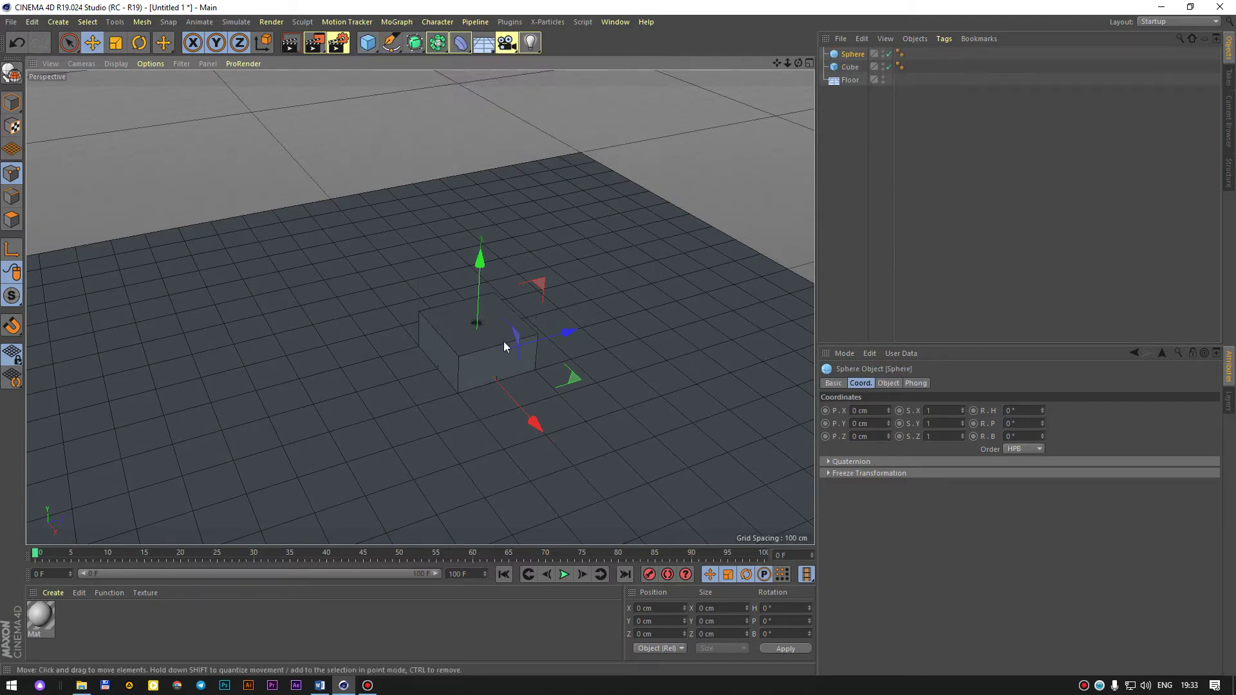
{"action": "left_click", "coordinate": [522, 335]}
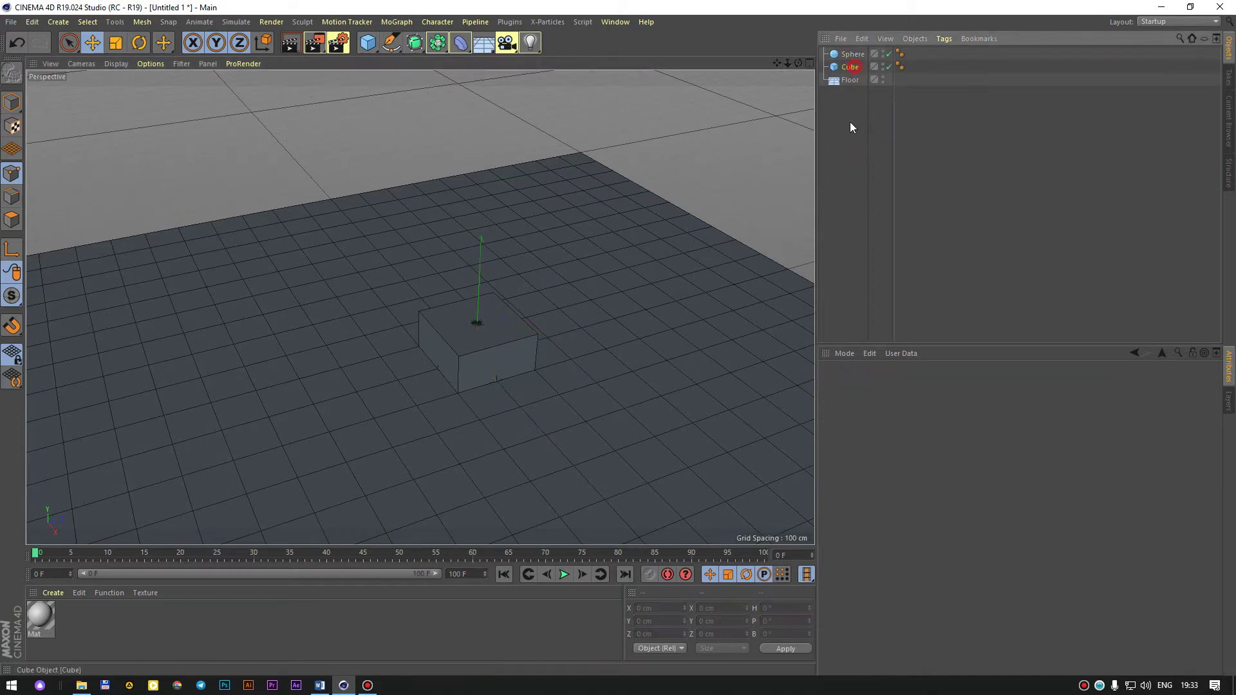
{"action": "left_click", "coordinate": [849, 67]}
{"action": "key", "text": "Delete"}
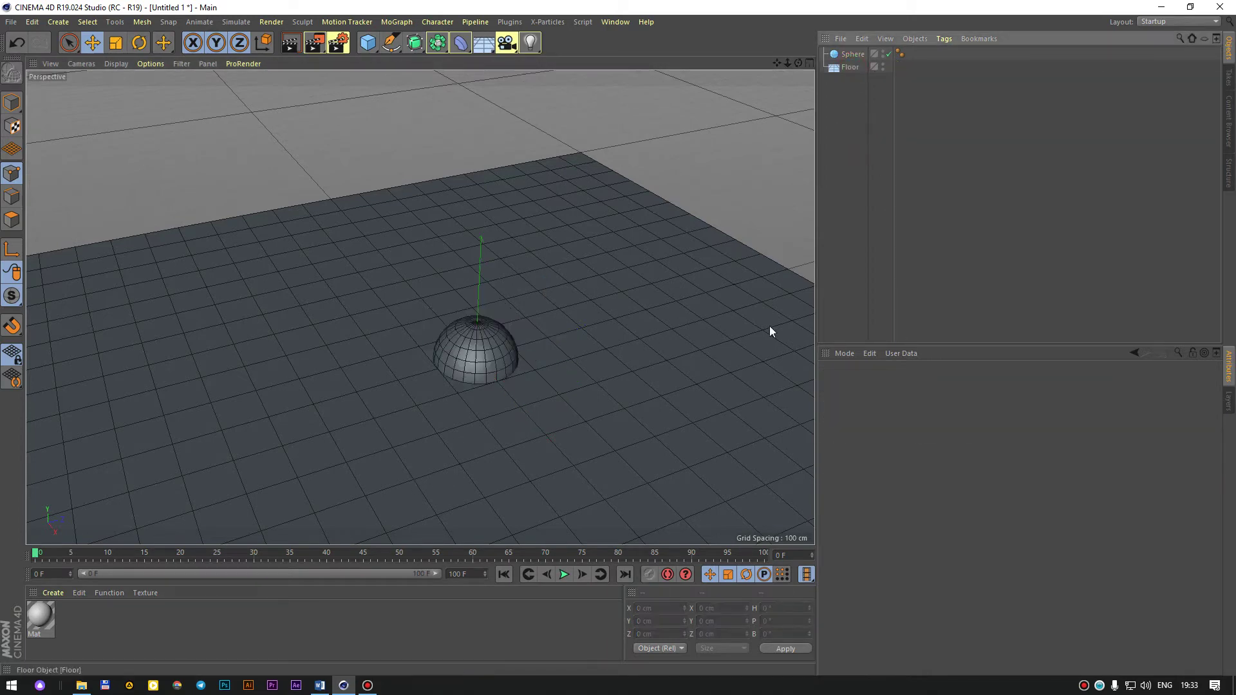
{"action": "scroll", "coordinate": [770, 326], "scroll_direction": "up", "scroll_amount": 2}
{"action": "left_click", "coordinate": [468, 320]}
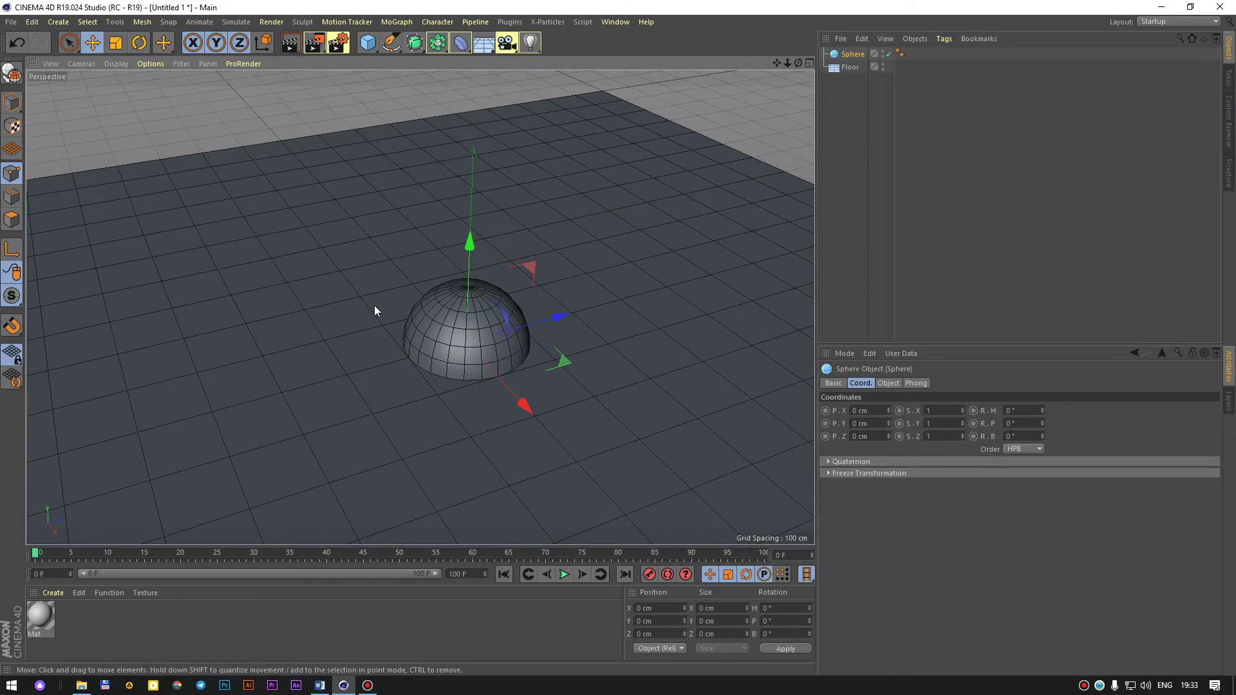
{"action": "scroll", "coordinate": [470, 341], "scroll_direction": "up", "scroll_amount": 3}
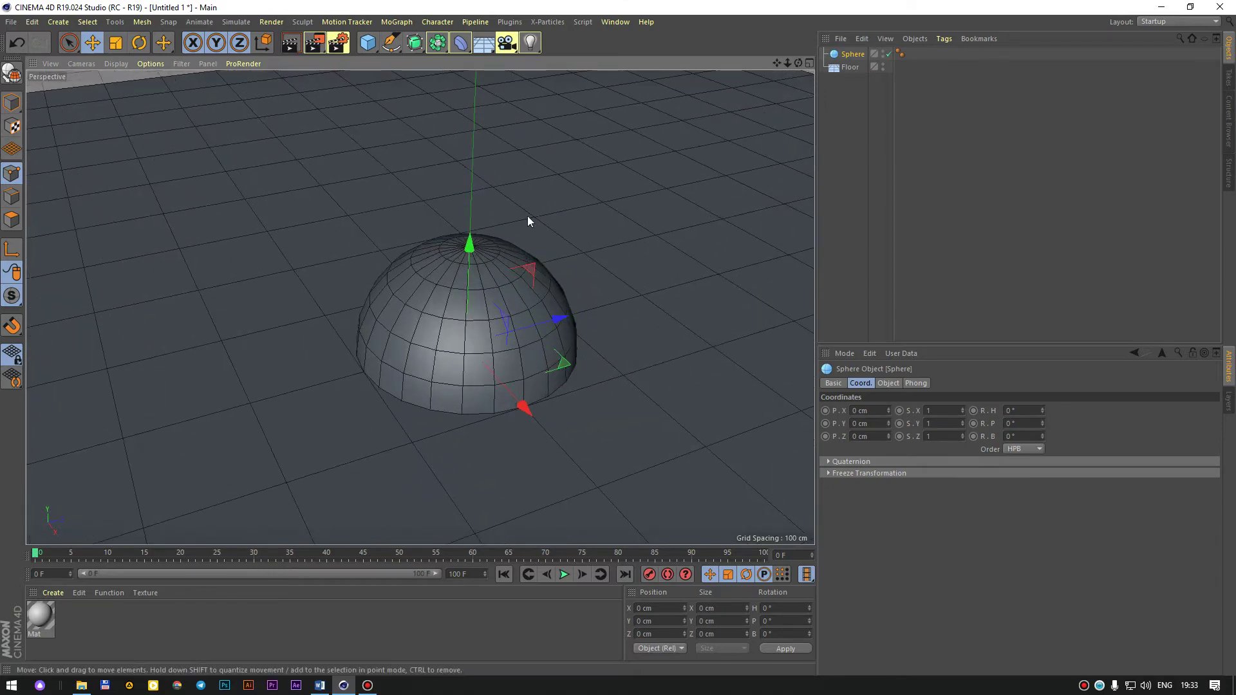
Switch to Live Selection and convert the Sphere into an editable polygon object.
{"action": "left_click", "coordinate": [72, 45]}
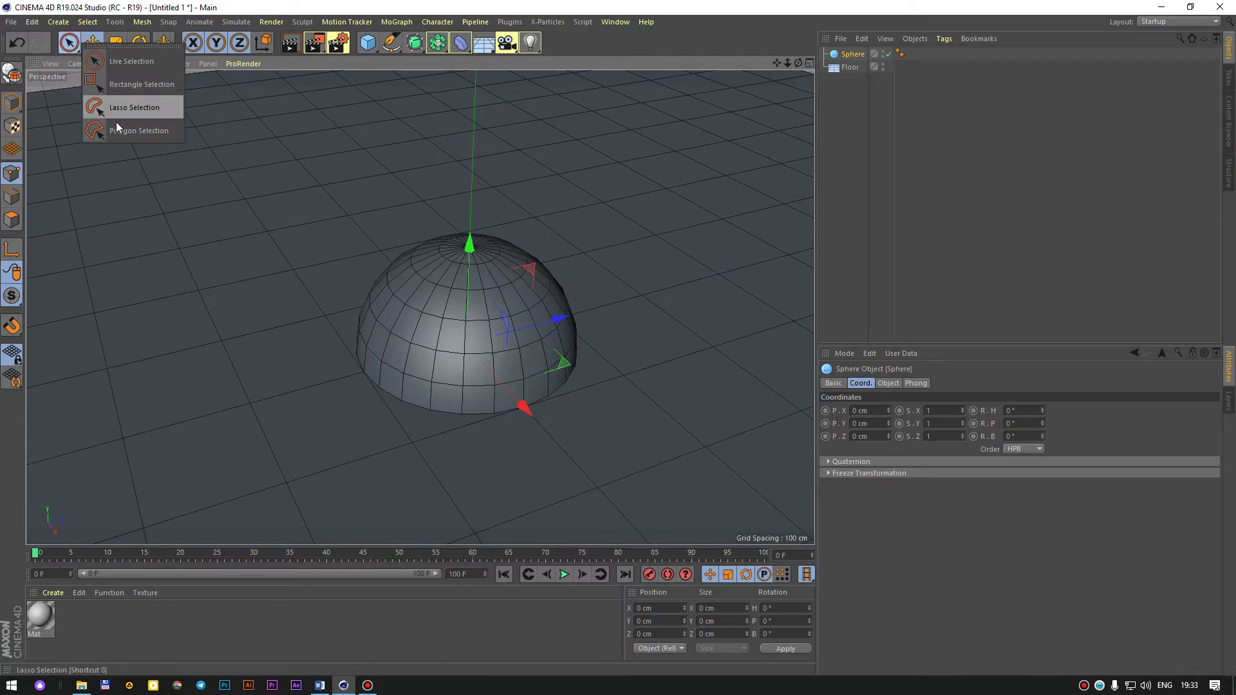
{"action": "left_click", "coordinate": [113, 51]}
{"action": "left_click", "coordinate": [11, 73]}
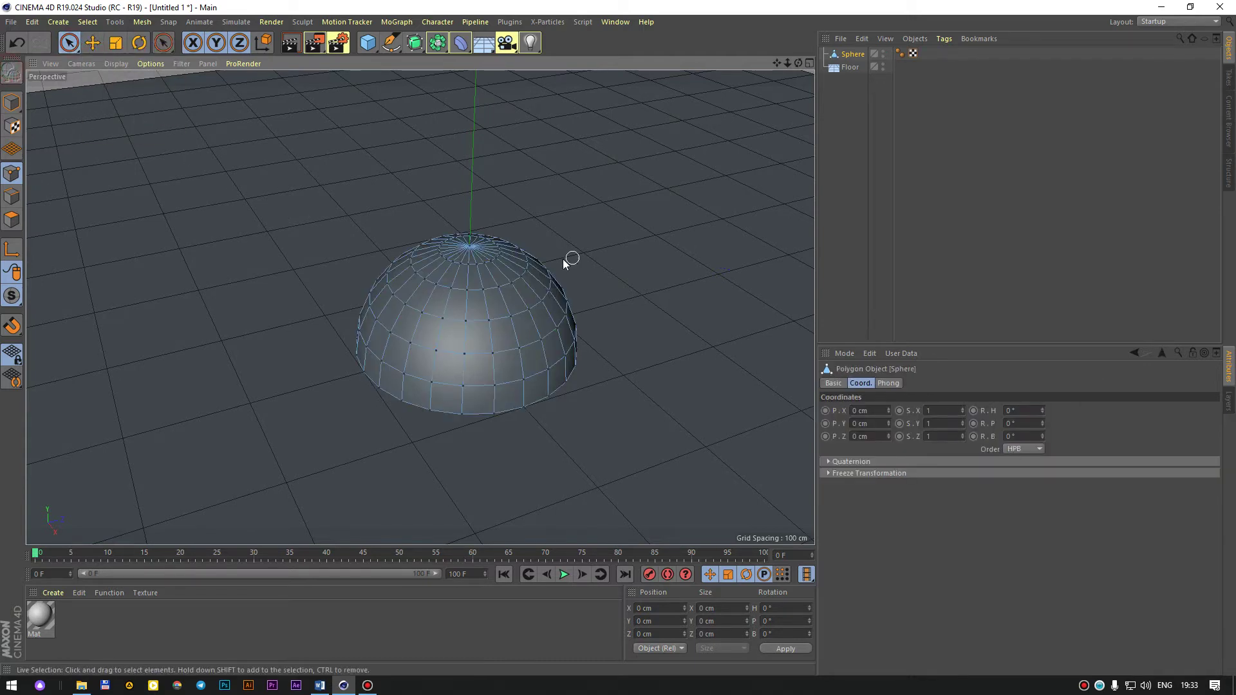
{"action": "scroll", "coordinate": [488, 296], "scroll_direction": "down", "scroll_amount": 3}
{"action": "scroll", "coordinate": [516, 294], "scroll_direction": "down", "scroll_amount": 2}
{"action": "left_click", "coordinate": [849, 67]}
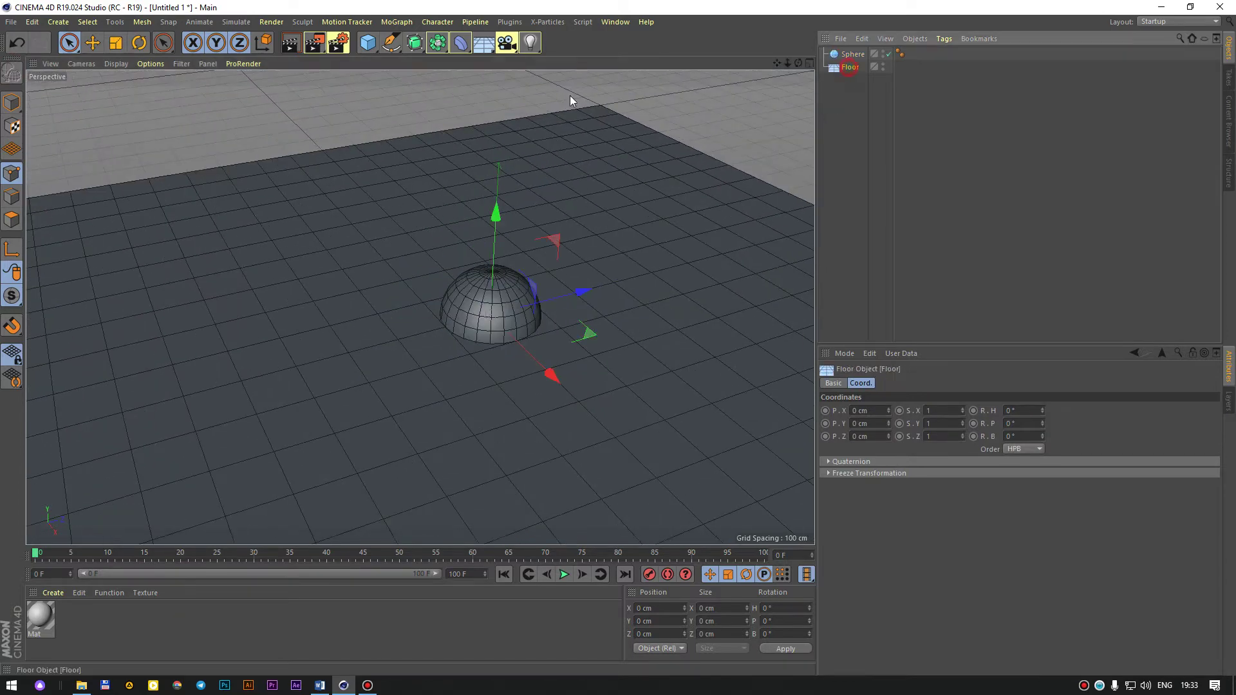
{"action": "left_click", "coordinate": [911, 56]}
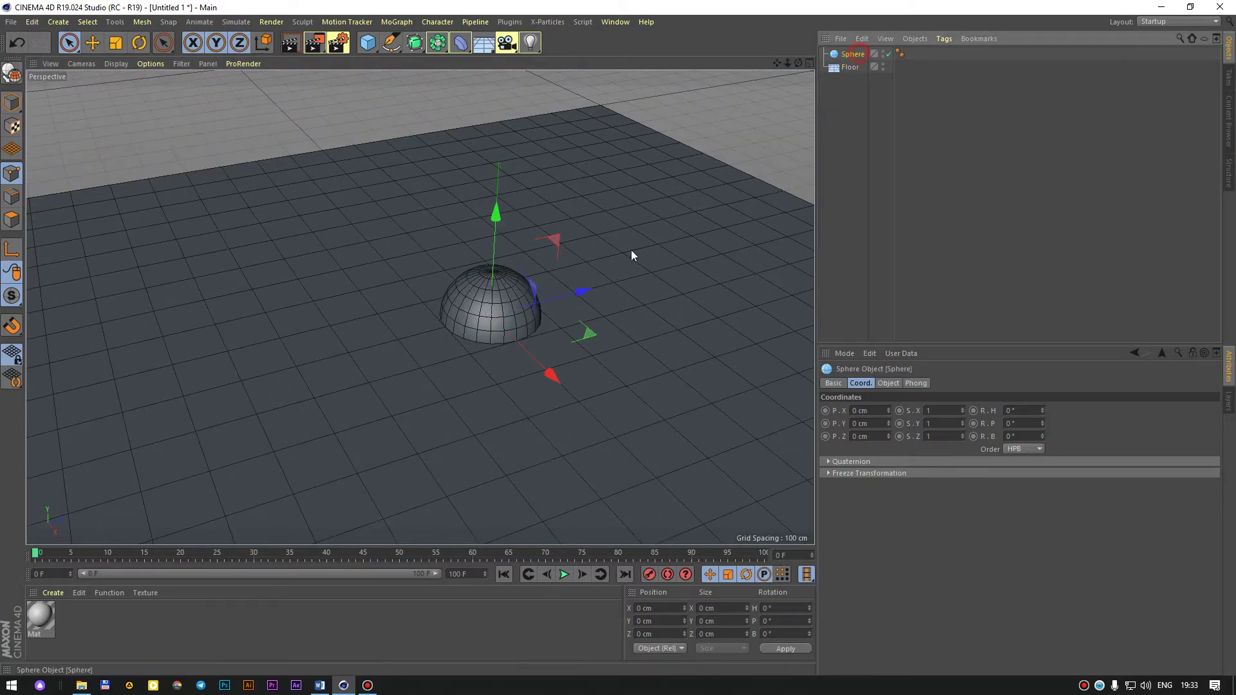
{"action": "left_click", "coordinate": [11, 73]}
{"action": "scroll", "coordinate": [427, 342], "scroll_direction": "up", "scroll_amount": 3}
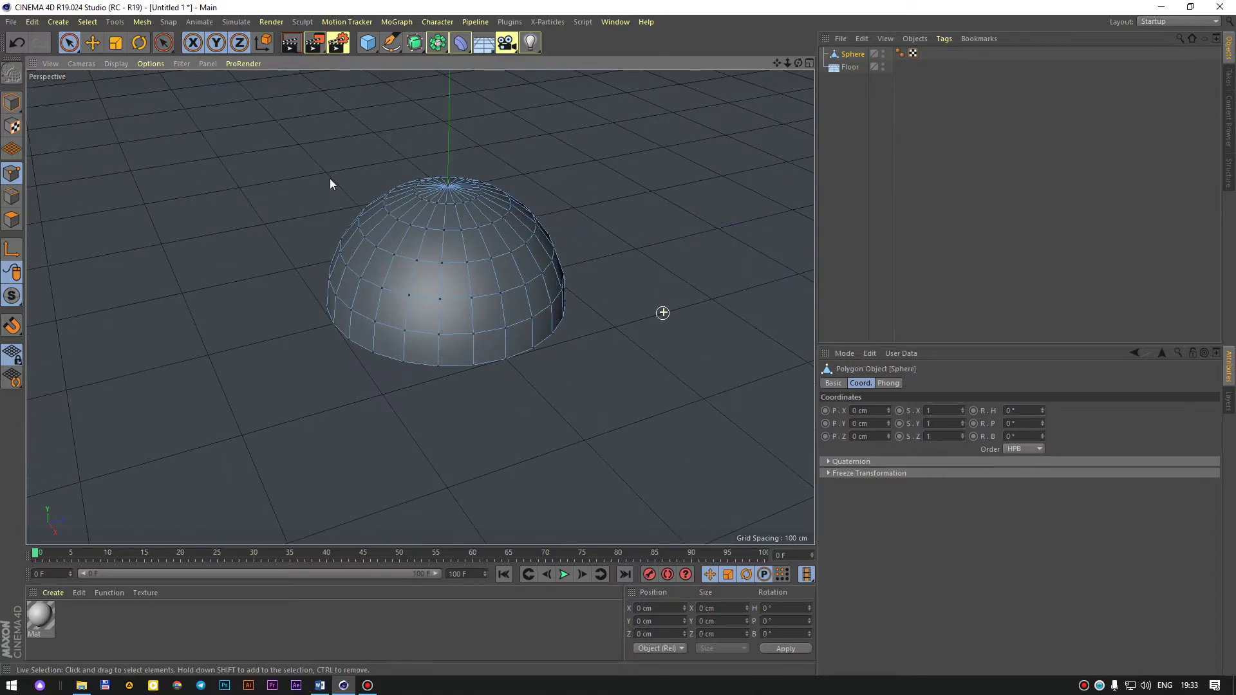
{"action": "scroll", "coordinate": [330, 179], "scroll_direction": "up", "scroll_amount": 3}
Paint-select a curved row of points across the front of the hemisphere.
{"action": "left_click", "coordinate": [83, 46]}
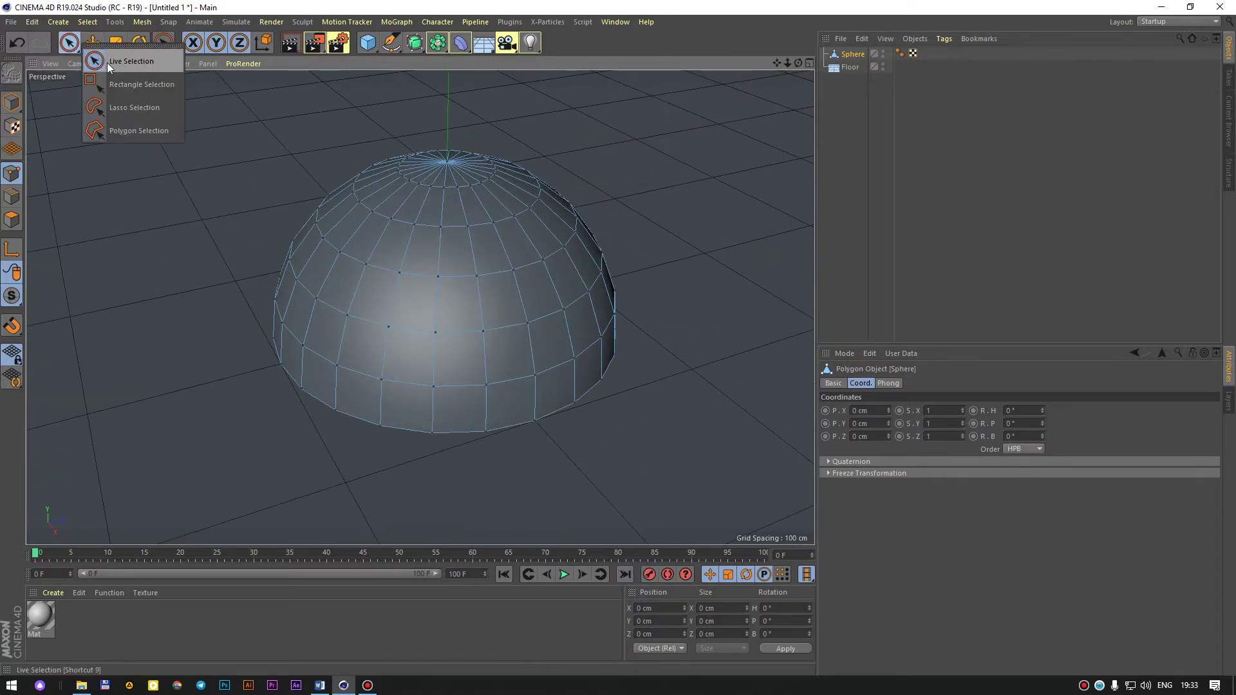
{"action": "left_click", "coordinate": [107, 63]}
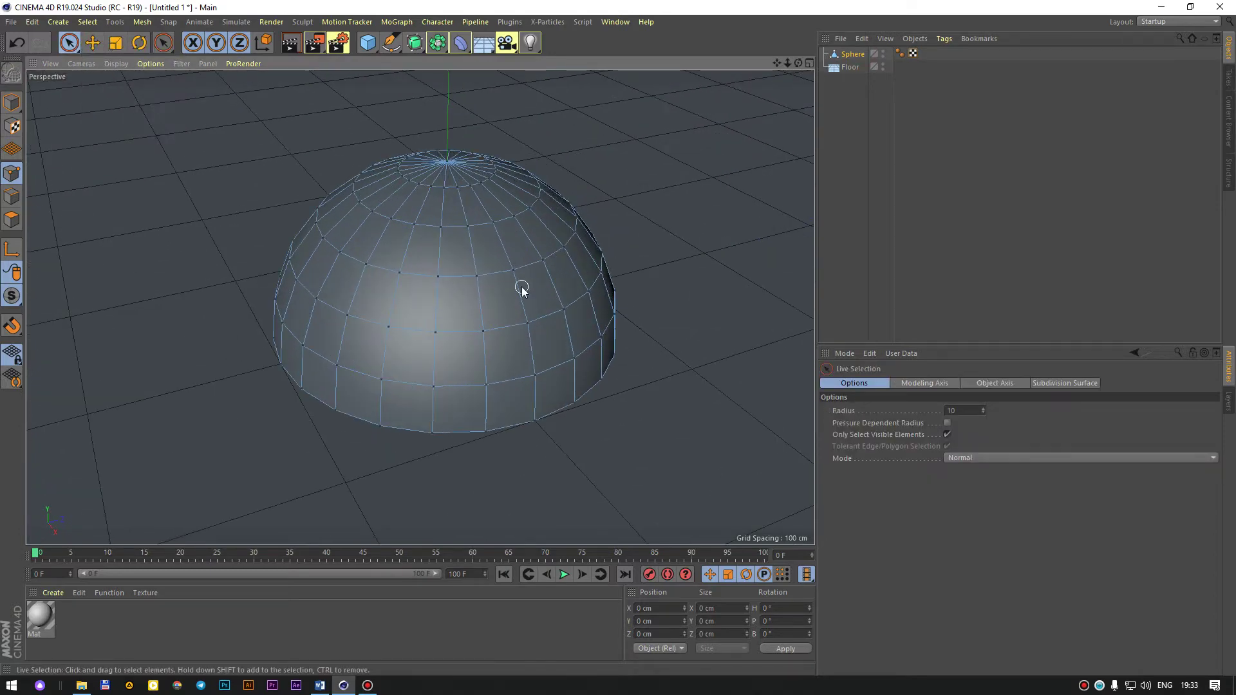
{"action": "left_click", "coordinate": [436, 277]}
{"action": "left_click", "coordinate": [315, 298]}
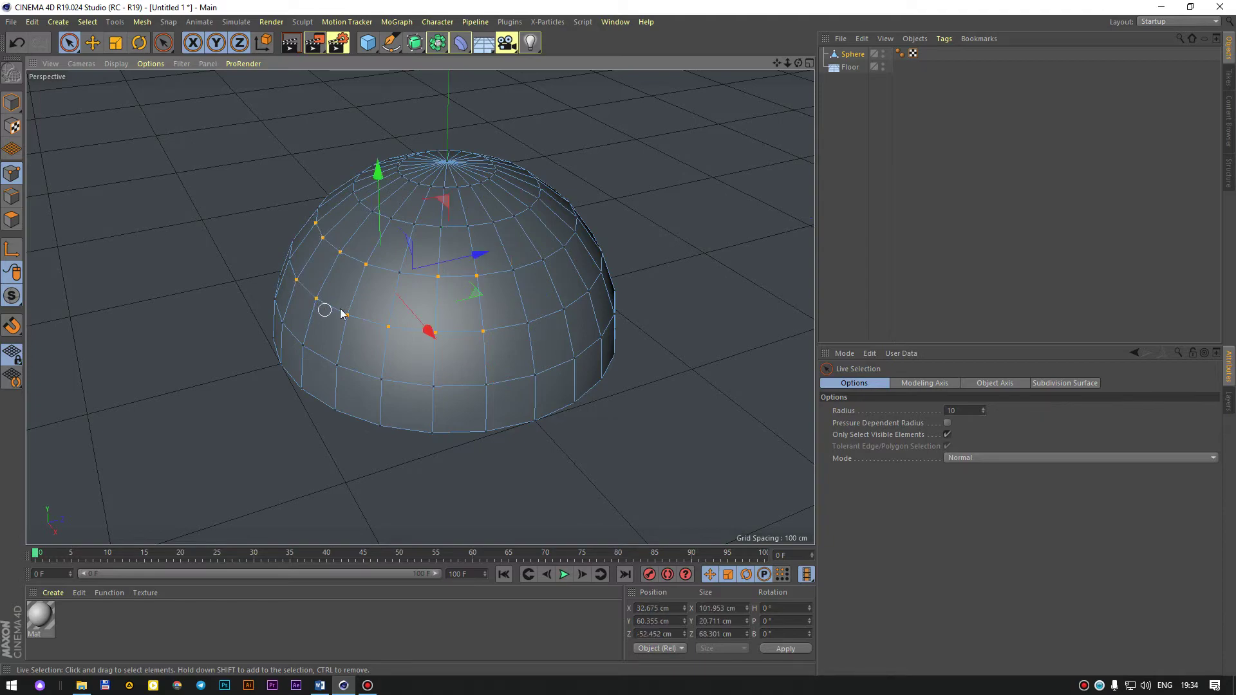
{"action": "left_click_drag", "start_coordinate": [315, 298], "coordinate": [229, 249], "text": "alt"}
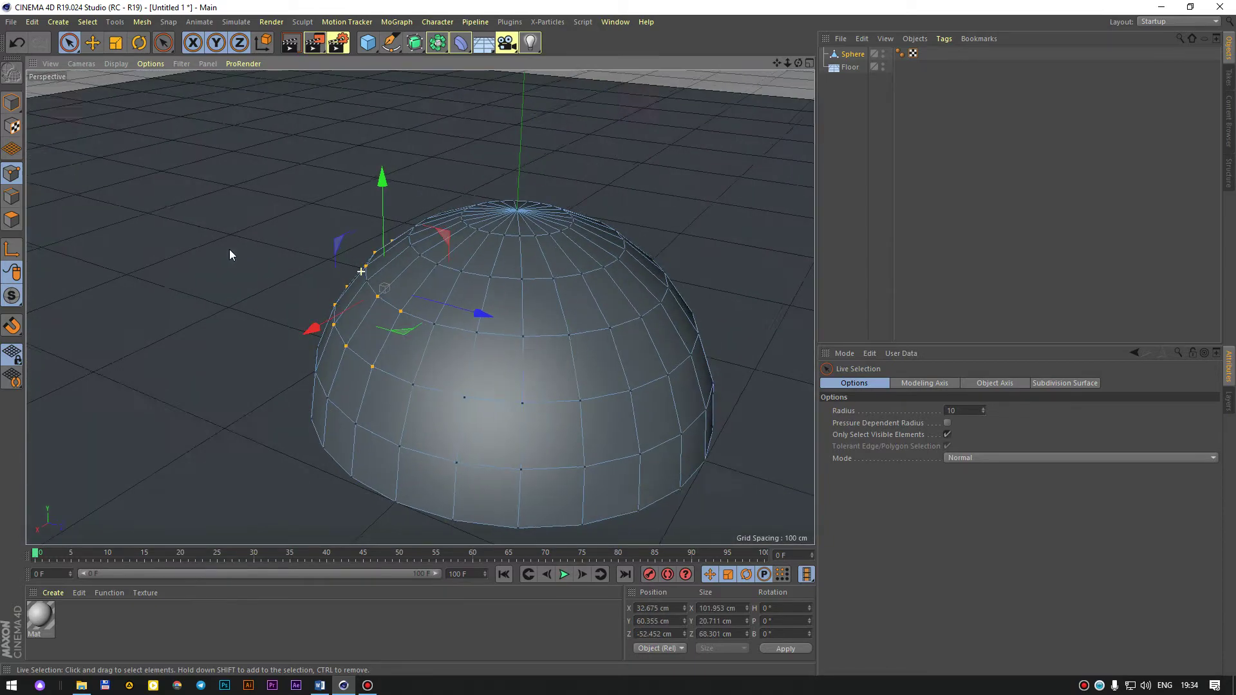
{"action": "left_click", "coordinate": [70, 44]}
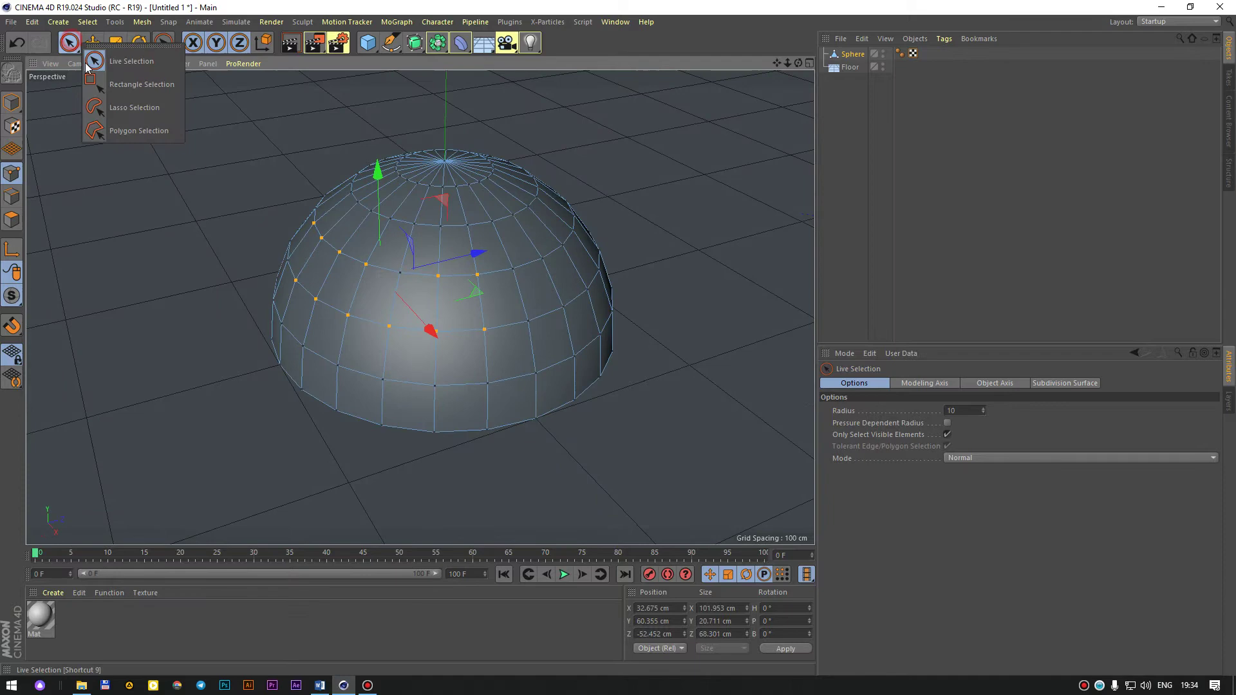
Box-select the sphere's points with Rectangle Selection, orbiting for a flatter view.
{"action": "left_click", "coordinate": [123, 95]}
{"action": "left_click_drag", "start_coordinate": [682, 180], "coordinate": [455, 388]}
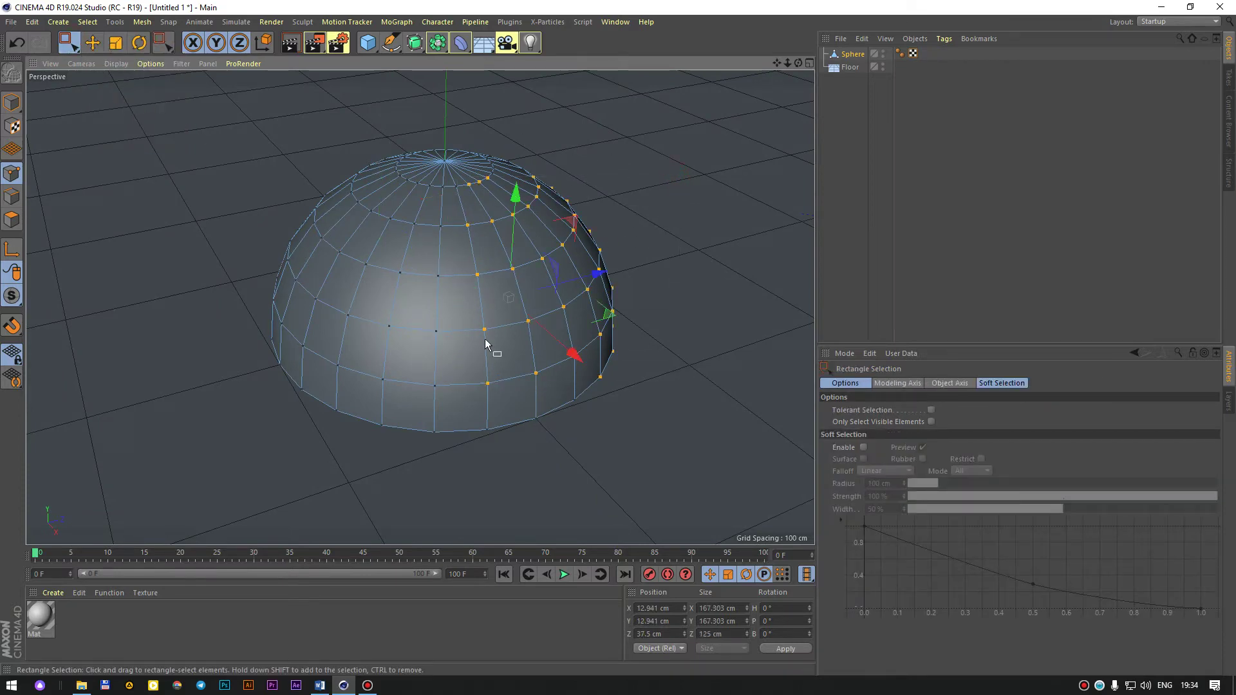
{"action": "mouse_move", "coordinate": [642, 259]}
{"action": "left_mouse_down", "text": "alt"}
{"action": "mouse_move", "coordinate": [482, 275]}
{"action": "mouse_move", "coordinate": [376, 268]}
{"action": "mouse_move", "coordinate": [582, 272]}
{"action": "mouse_move", "coordinate": [642, 259]}
{"action": "mouse_move", "coordinate": [317, 152]}
{"action": "left_mouse_up", "text": "alt"}
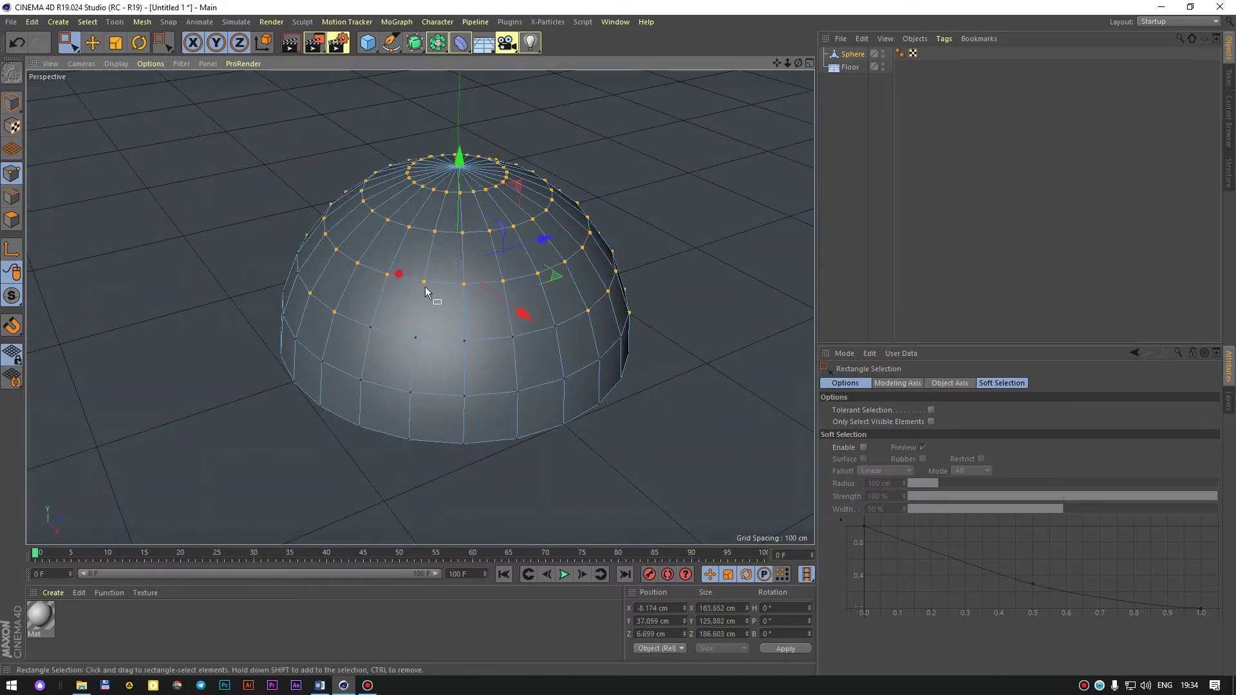
{"action": "mouse_move", "coordinate": [425, 287]}
{"action": "left_mouse_down", "text": "alt"}
{"action": "mouse_move", "coordinate": [676, 257]}
{"action": "mouse_move", "coordinate": [706, 232]}
{"action": "mouse_move", "coordinate": [296, 162]}
{"action": "left_mouse_up", "text": "alt"}
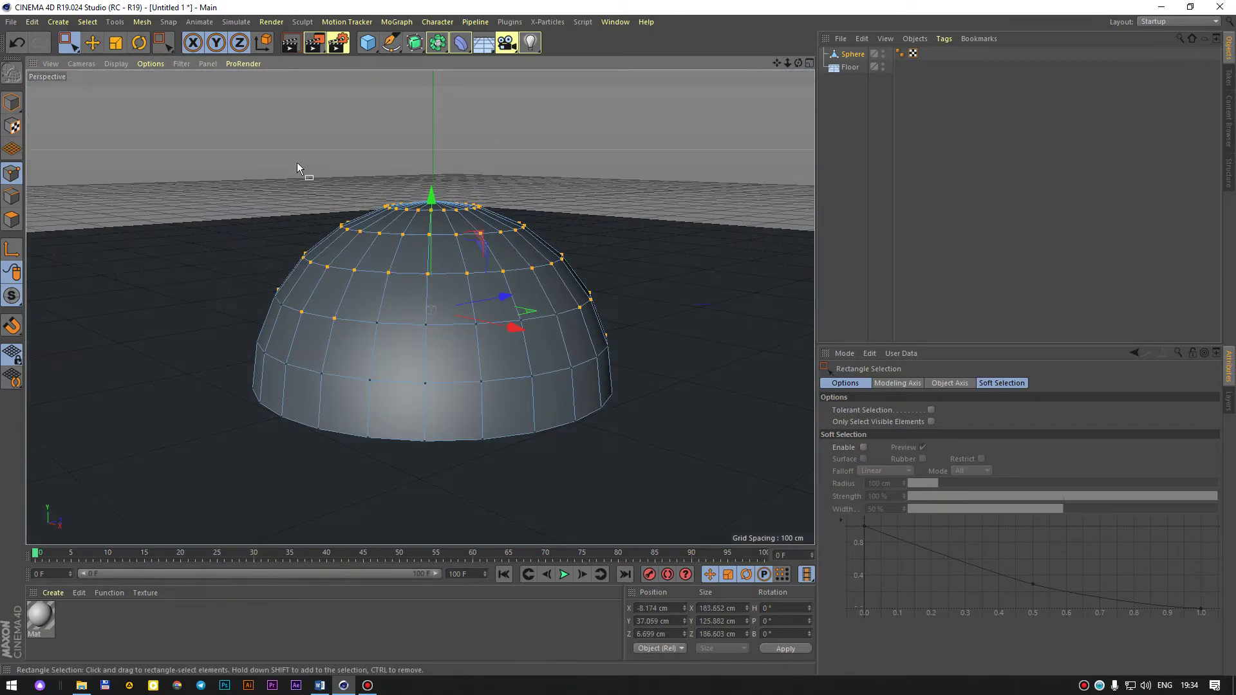
{"action": "left_click_drag", "start_coordinate": [221, 146], "coordinate": [721, 489]}
{"action": "left_click_drag", "start_coordinate": [636, 278], "coordinate": [392, 310], "text": "alt"}
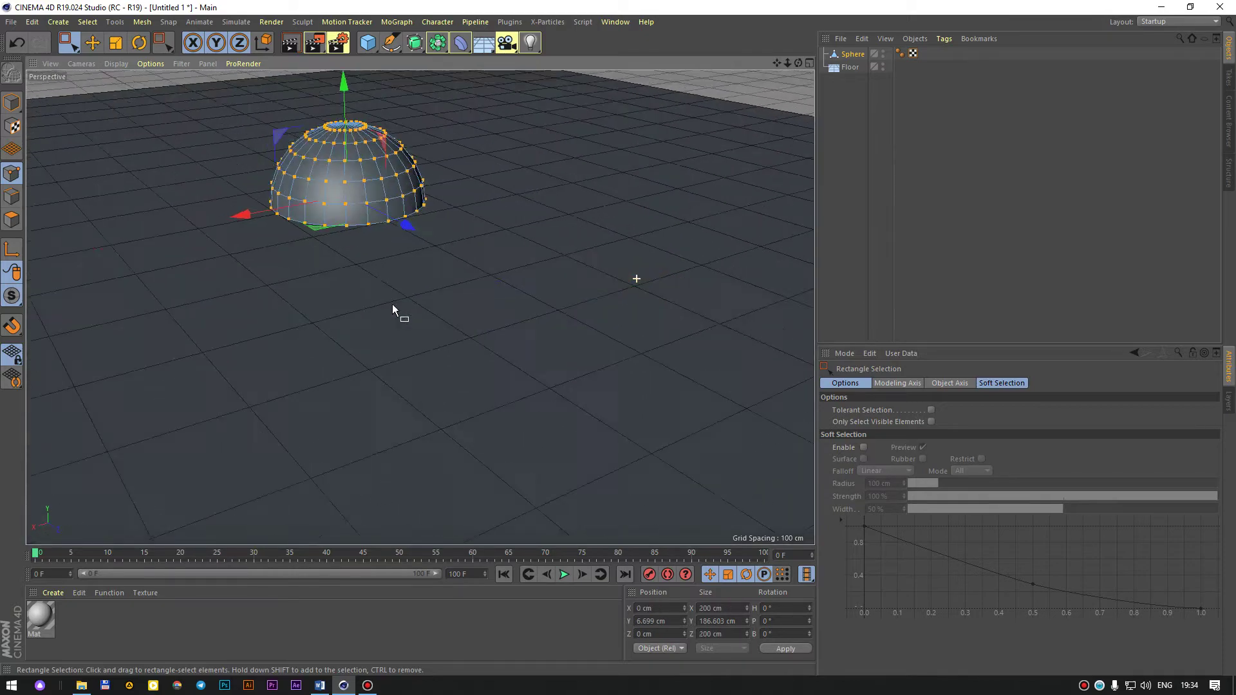
{"action": "right_click_drag", "start_coordinate": [393, 310], "coordinate": [625, 299], "text": "alt"}
Lasso-select the points on the sphere's right half.
{"action": "left_click_drag", "start_coordinate": [68, 42], "coordinate": [132, 109]}
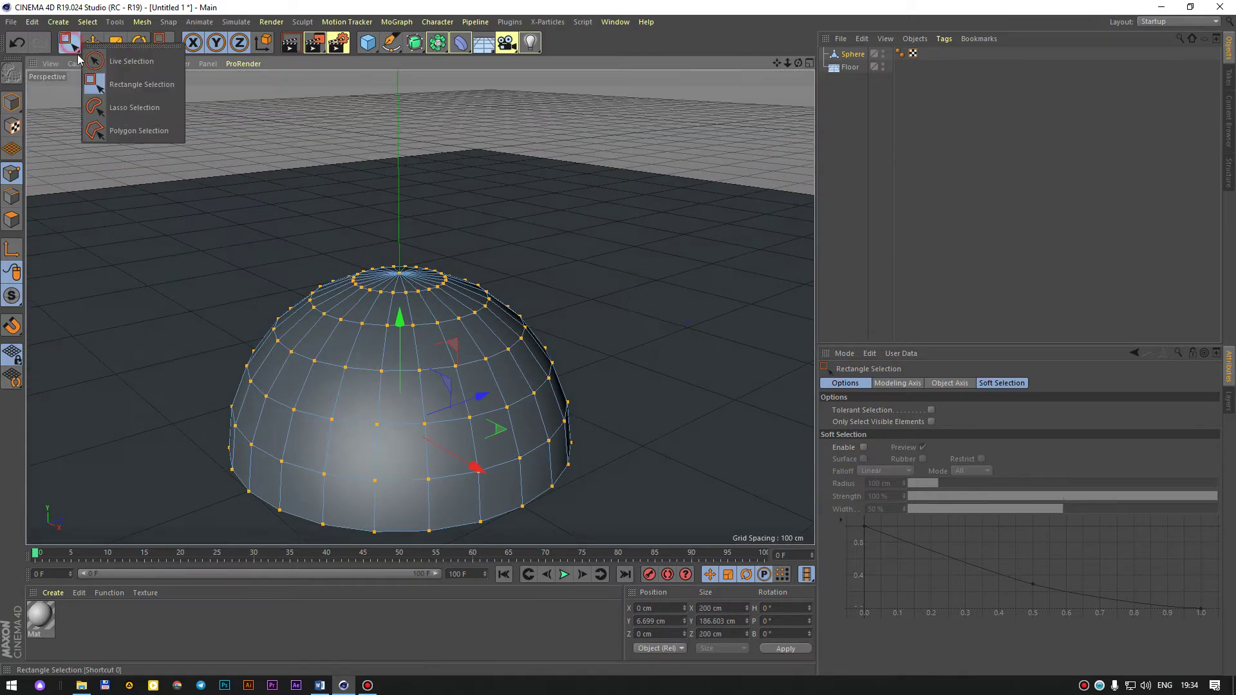
{"action": "left_click_drag", "start_coordinate": [200, 180], "coordinate": [550, 304], "text": "alt"}
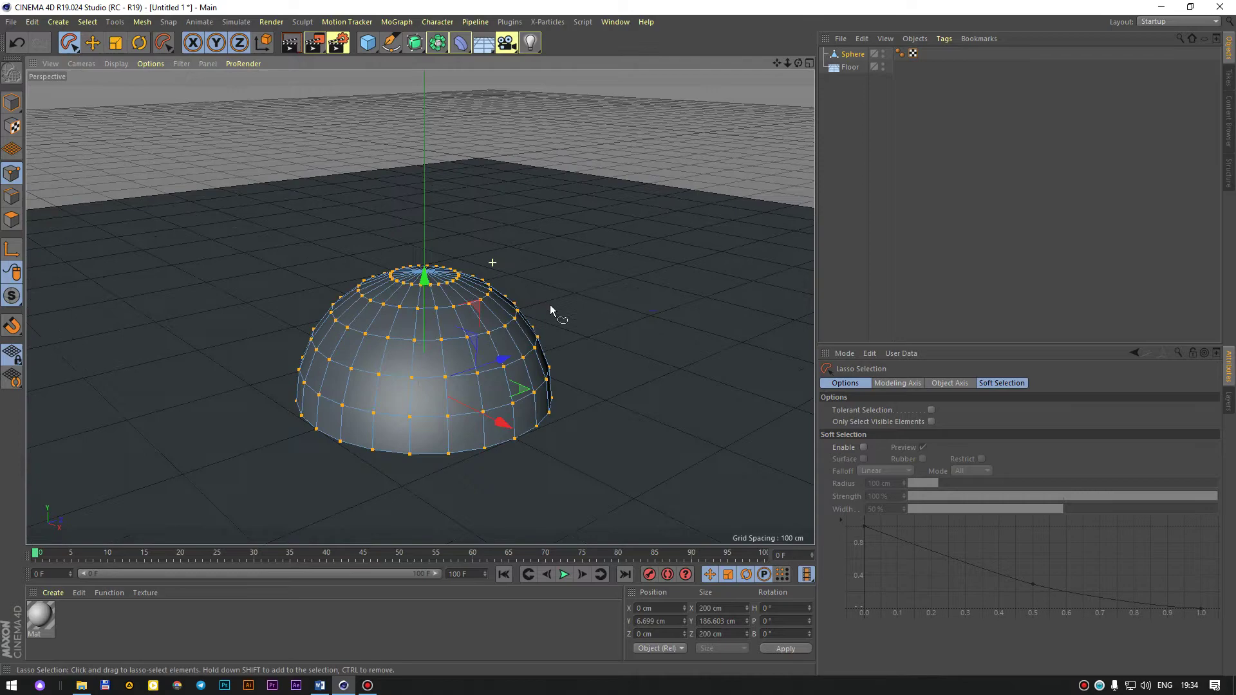
{"action": "left_click", "coordinate": [589, 300]}
{"action": "mouse_move", "coordinate": [576, 384]}
{"action": "left_mouse_down"}
{"action": "mouse_move", "coordinate": [561, 312]}
{"action": "mouse_move", "coordinate": [243, 317]}
{"action": "mouse_move", "coordinate": [202, 174]}
{"action": "left_mouse_up"}
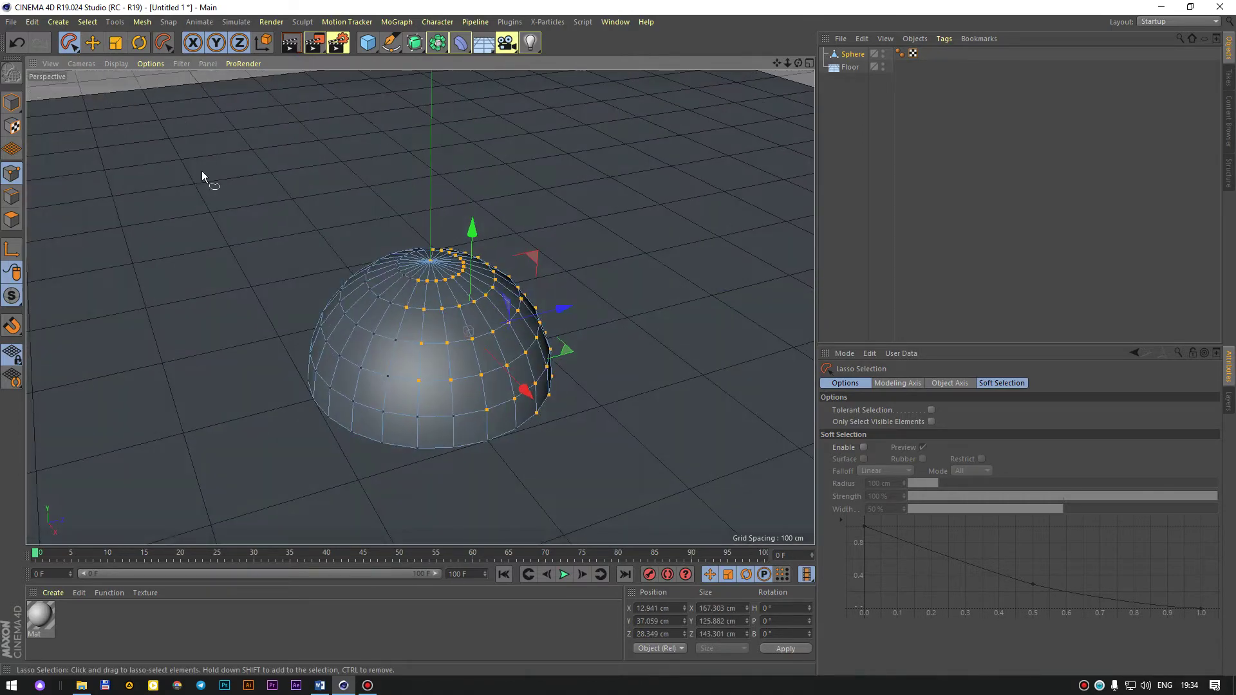
Draw a five-corner Polygon Selection outline around the sphere's right side and top rings.
{"action": "mouse_move", "coordinate": [68, 42]}
{"action": "left_mouse_down"}
{"action": "mouse_move", "coordinate": [95, 87]}
{"action": "mouse_move", "coordinate": [96, 131]}
{"action": "left_mouse_up"}
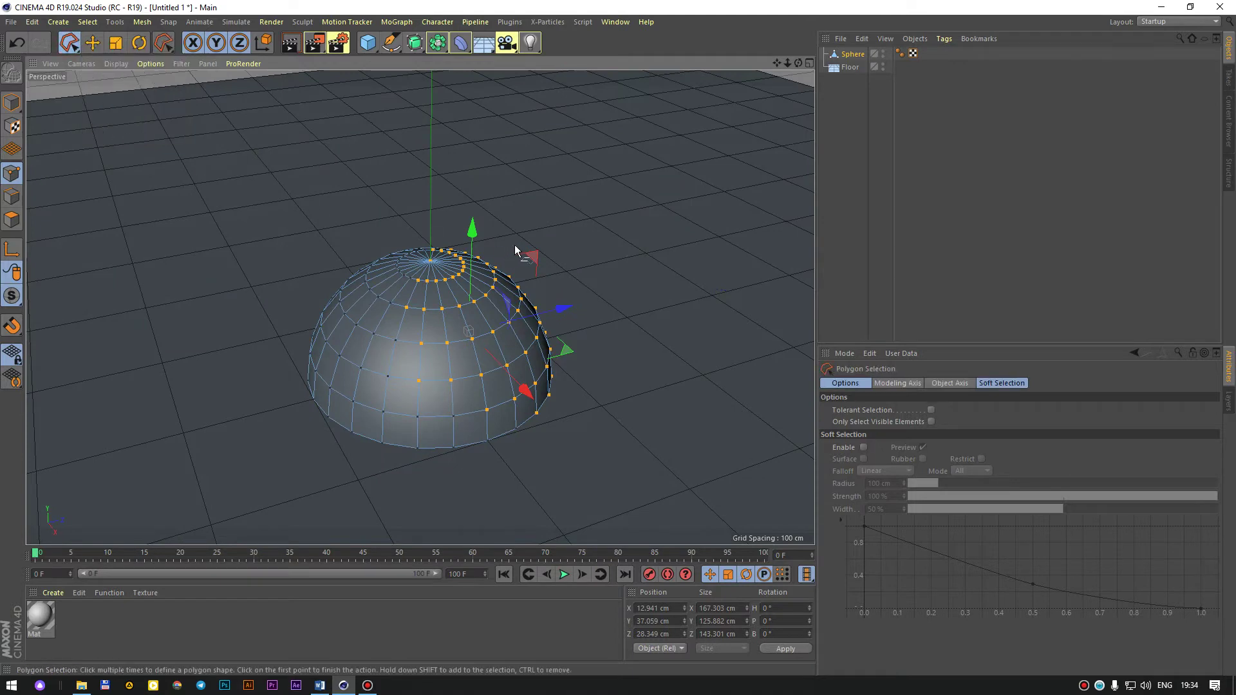
{"action": "left_click", "coordinate": [666, 425]}
{"action": "left_click", "coordinate": [443, 481]}
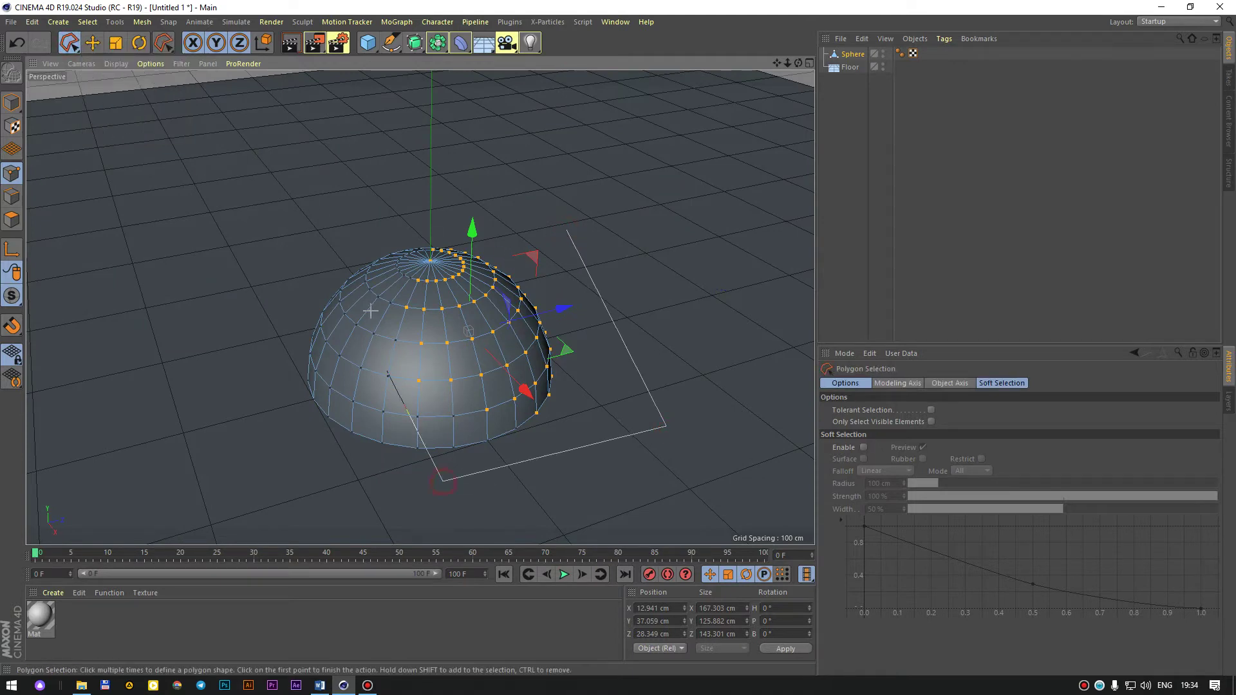
{"action": "left_click", "coordinate": [367, 298]}
{"action": "left_click", "coordinate": [382, 163]}
{"action": "left_click", "coordinate": [545, 171]}
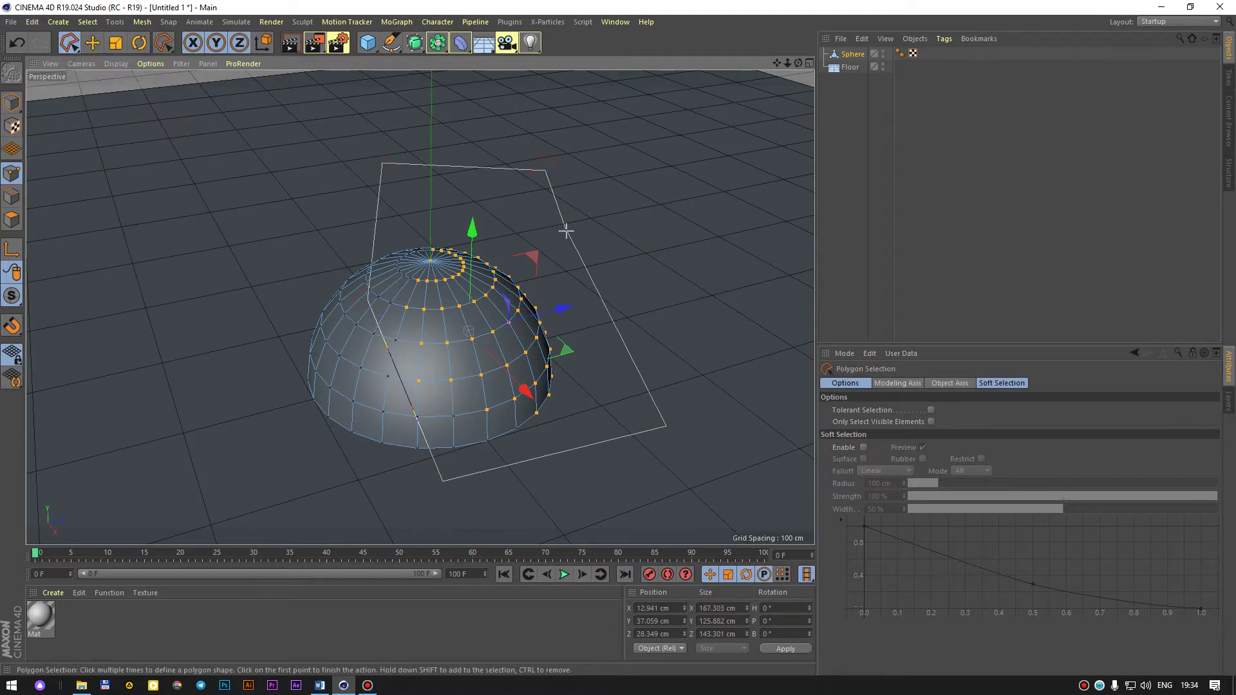
{"action": "double_click", "coordinate": [567, 232]}
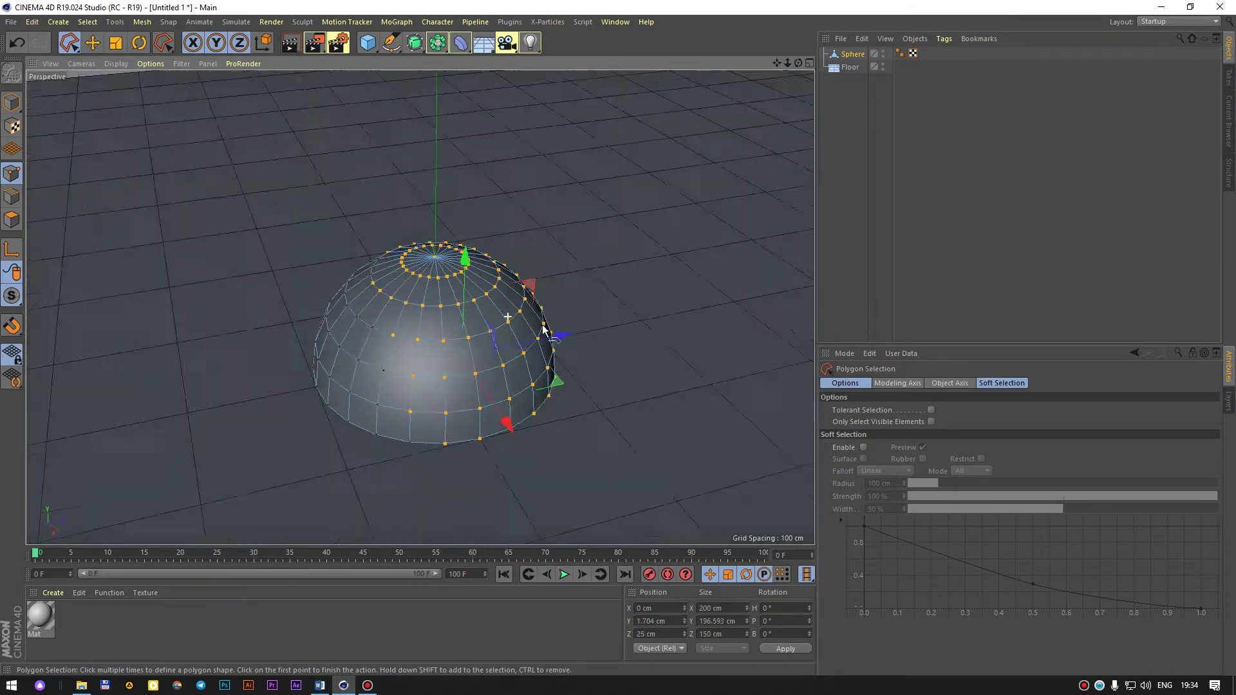
{"action": "left_click_drag", "start_coordinate": [534, 391], "coordinate": [33, 97], "text": "alt"}
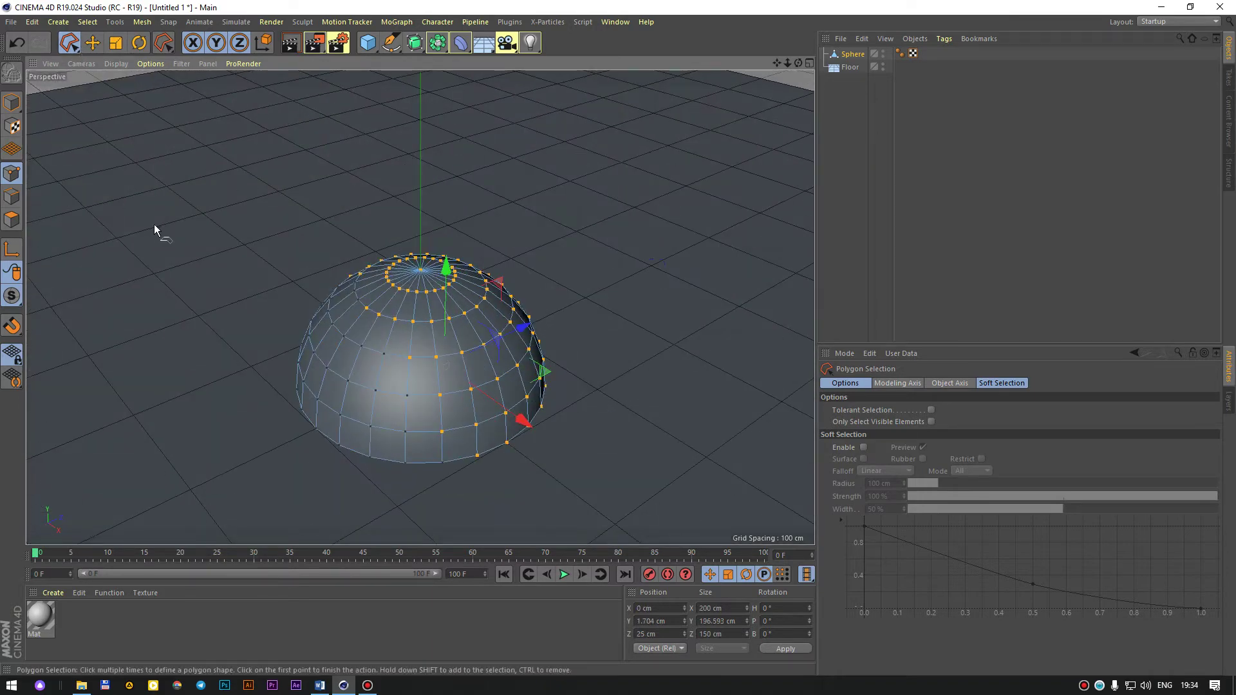
In Polygon mode, outline-select the faces on the sphere's right side.
{"action": "left_click", "coordinate": [16, 222]}
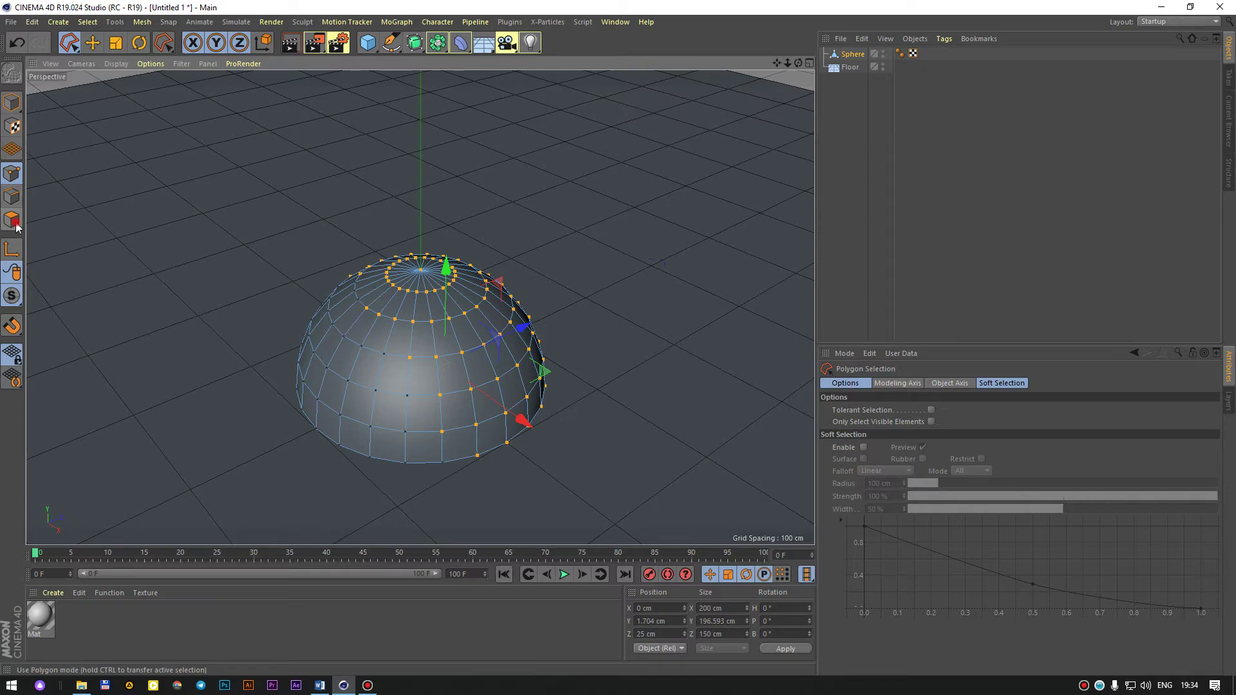
{"action": "left_click", "coordinate": [598, 402]}
{"action": "left_click", "coordinate": [498, 487]}
{"action": "left_click", "coordinate": [377, 227]}
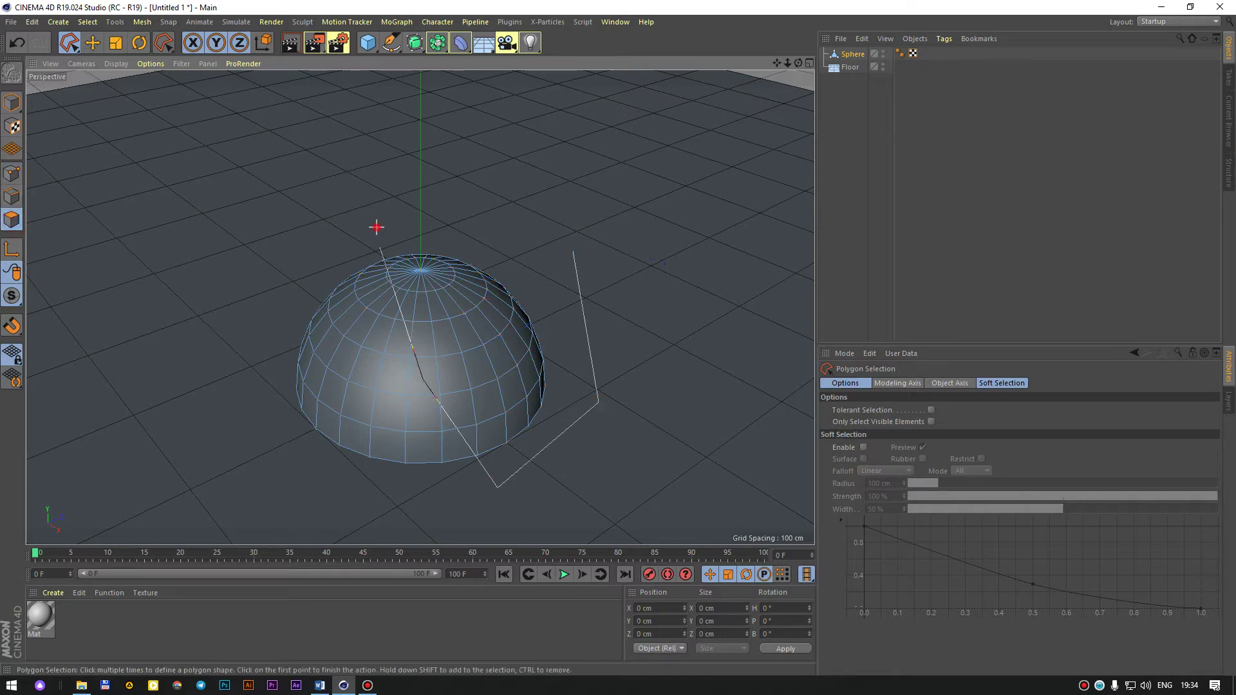
{"action": "left_click", "coordinate": [496, 168]}
{"action": "left_click", "coordinate": [605, 179]}
{"action": "left_click", "coordinate": [577, 252]}
{"action": "mouse_move", "coordinate": [645, 335]}
{"action": "left_mouse_down", "text": "alt"}
{"action": "mouse_move", "coordinate": [207, 236]}
{"action": "mouse_move", "coordinate": [292, 339]}
{"action": "mouse_move", "coordinate": [478, 267]}
{"action": "mouse_move", "coordinate": [310, 254]}
{"action": "left_mouse_up", "text": "alt"}
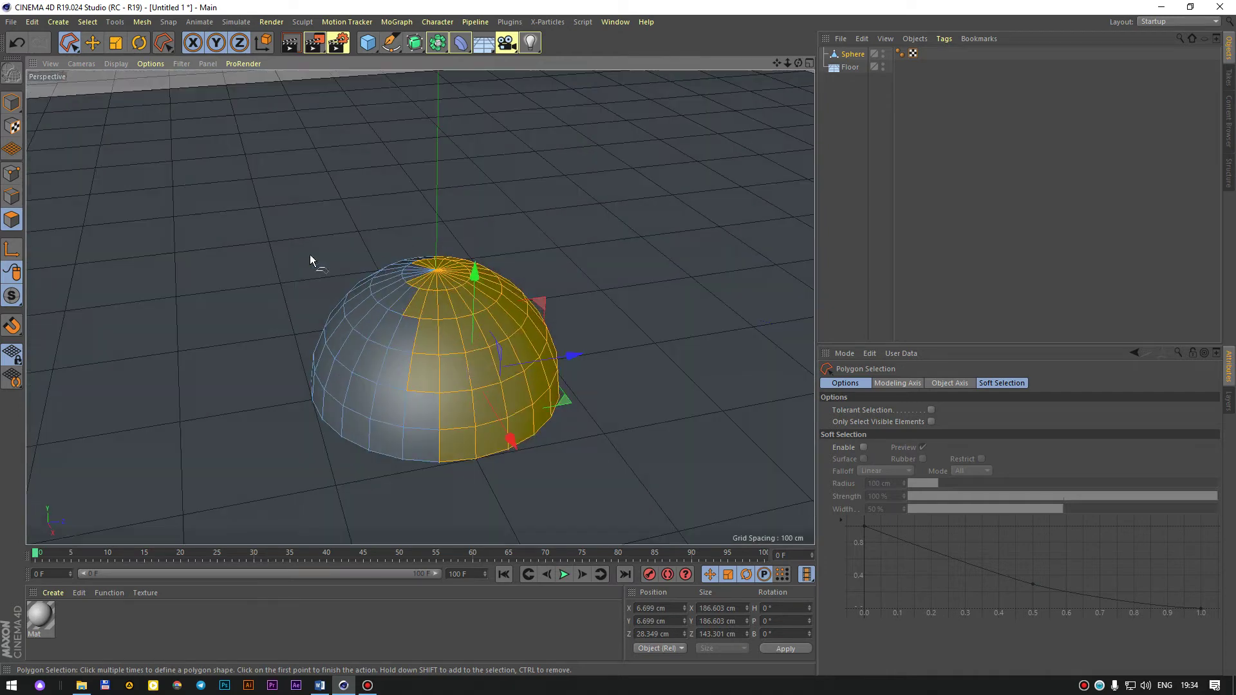
In Model mode, outline-select both Sphere and Floor, then return to Live Selection.
{"action": "left_click", "coordinate": [11, 101]}
{"action": "left_click", "coordinate": [585, 217]}
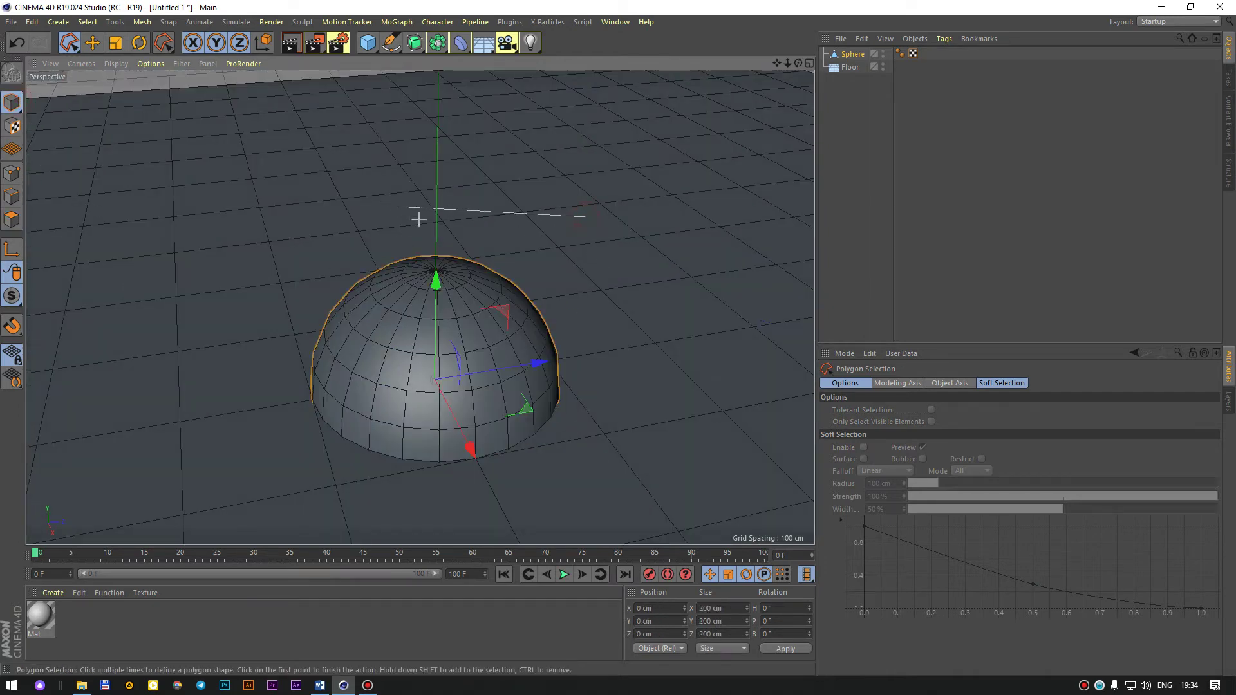
{"action": "scroll", "coordinate": [583, 201], "scroll_direction": "down", "scroll_amount": 2}
{"action": "scroll", "coordinate": [573, 200], "scroll_direction": "down", "scroll_amount": 5}
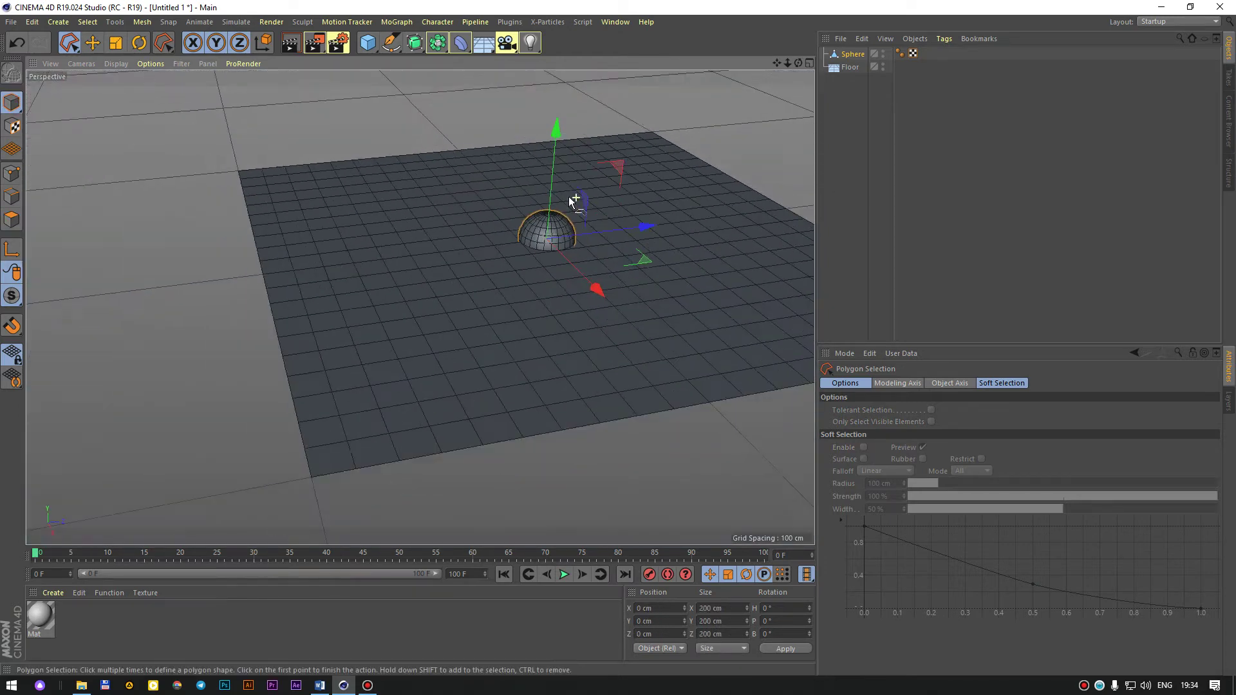
{"action": "scroll", "coordinate": [450, 167], "scroll_direction": "down", "scroll_amount": 3}
{"action": "left_click", "coordinate": [283, 122]}
{"action": "left_click", "coordinate": [296, 379]}
{"action": "left_click", "coordinate": [648, 423]}
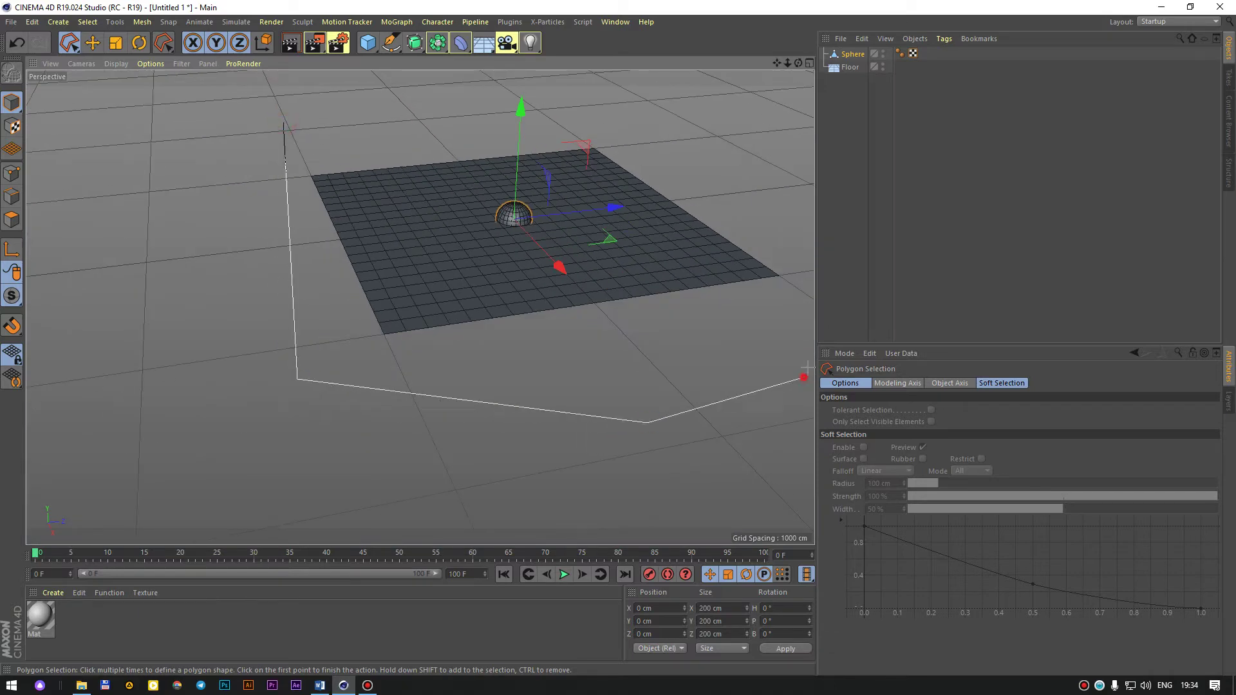
{"action": "left_click", "coordinate": [803, 379]}
{"action": "left_click", "coordinate": [808, 229]}
{"action": "left_click", "coordinate": [768, 156]}
{"action": "left_click", "coordinate": [584, 68]}
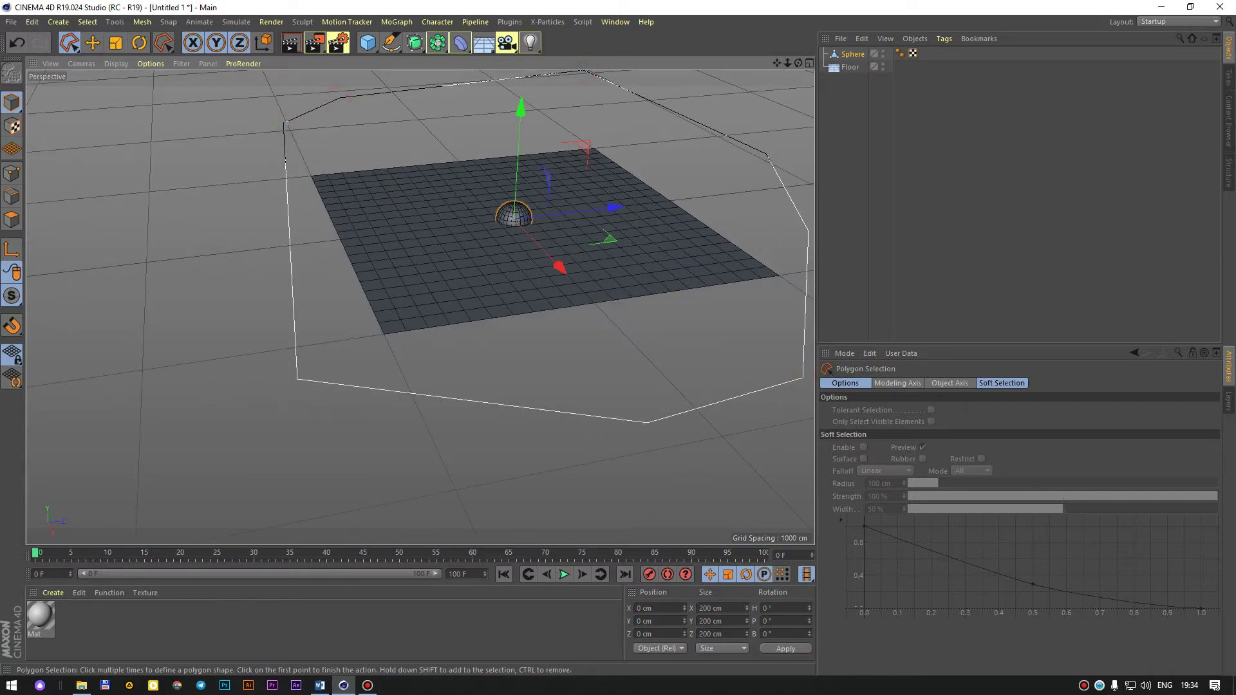
{"action": "left_click", "coordinate": [286, 121]}
{"action": "scroll", "coordinate": [595, 226], "scroll_direction": "up", "scroll_amount": 4}
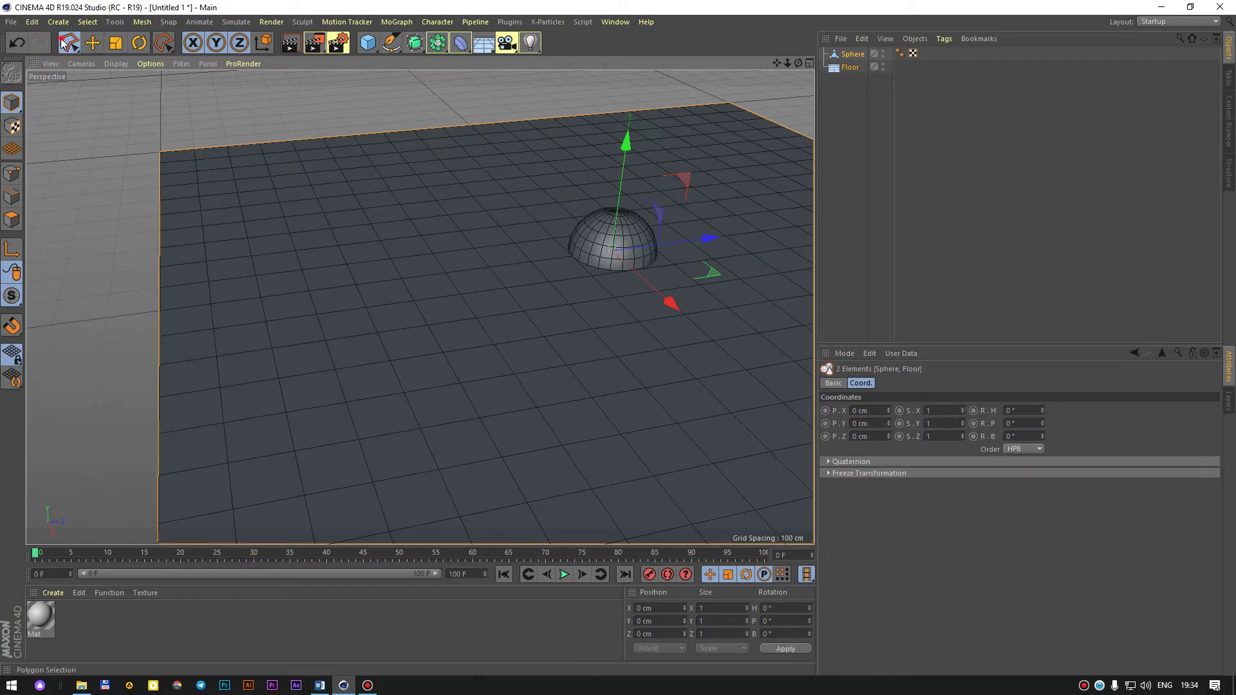
{"action": "left_click_drag", "start_coordinate": [64, 44], "coordinate": [110, 55]}
{"action": "left_click", "coordinate": [588, 244]}
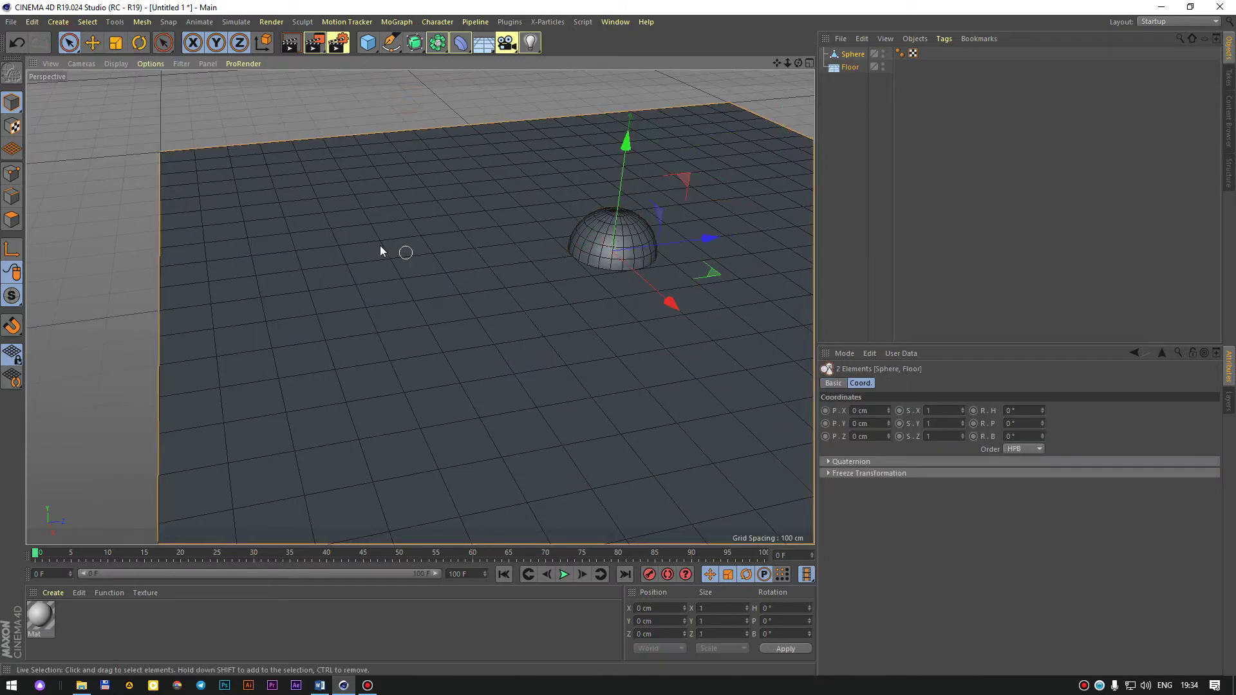
Activate the Move tool and select only the Sphere object.
{"action": "mouse_move", "coordinate": [380, 245]}
{"action": "left_mouse_down", "text": "alt"}
{"action": "mouse_move", "coordinate": [565, 240]}
{"action": "mouse_move", "coordinate": [441, 240]}
{"action": "left_mouse_up", "text": "alt"}
{"action": "left_click", "coordinate": [850, 69], "text": "ctrl"}
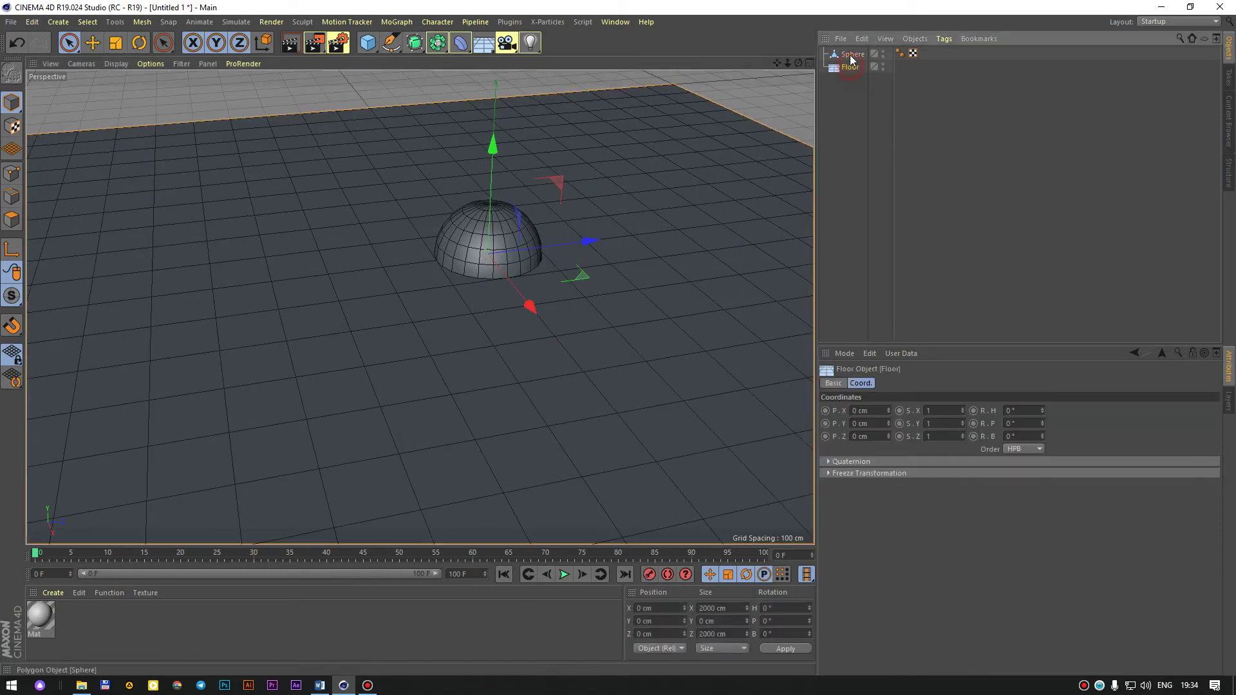
{"action": "left_click", "coordinate": [849, 71]}
{"action": "key", "text": "ctrl+a"}
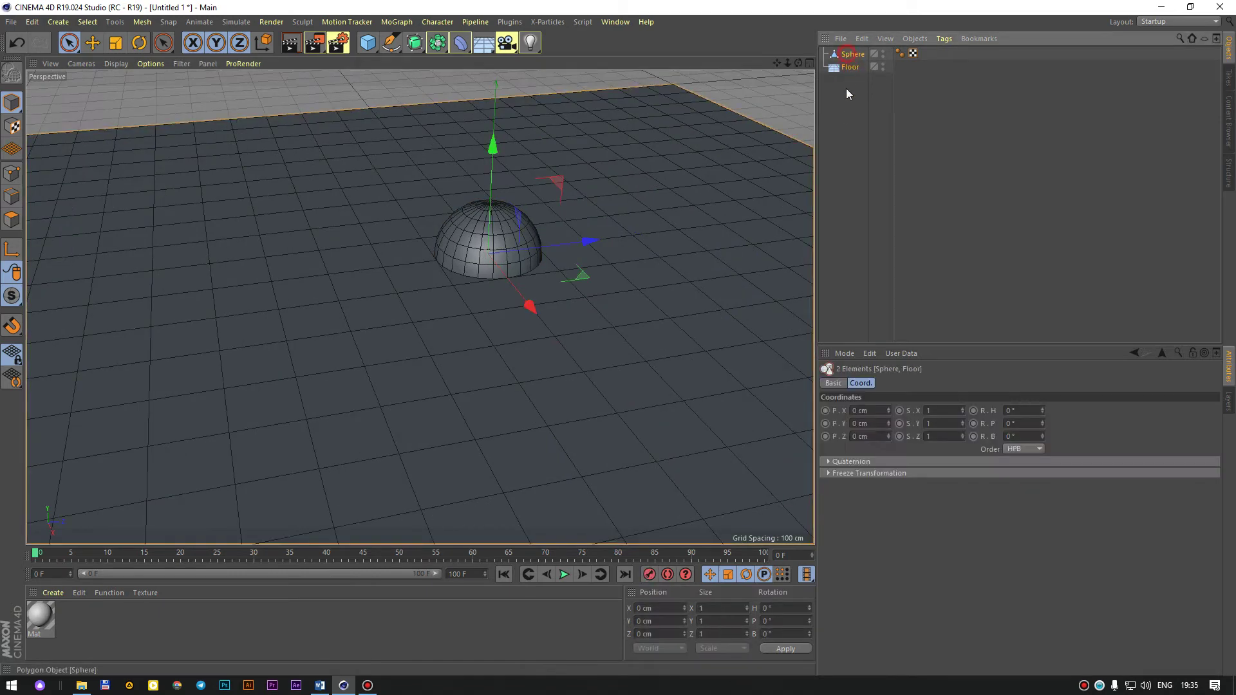
{"action": "mouse_move", "coordinate": [373, 218]}
{"action": "left_mouse_down", "text": "alt"}
{"action": "mouse_move", "coordinate": [614, 274]}
{"action": "mouse_move", "coordinate": [515, 213]}
{"action": "left_mouse_up", "text": "alt"}
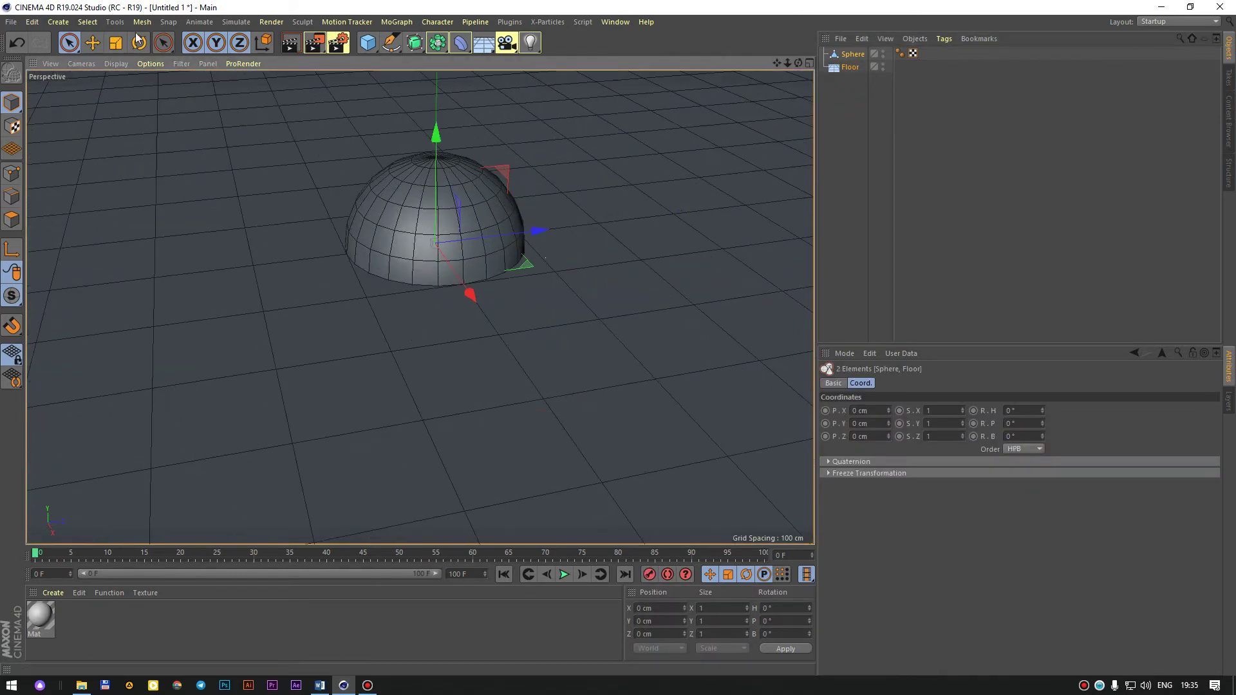
{"action": "left_click", "coordinate": [92, 42]}
{"action": "left_click", "coordinate": [860, 130]}
{"action": "left_click", "coordinate": [849, 56]}
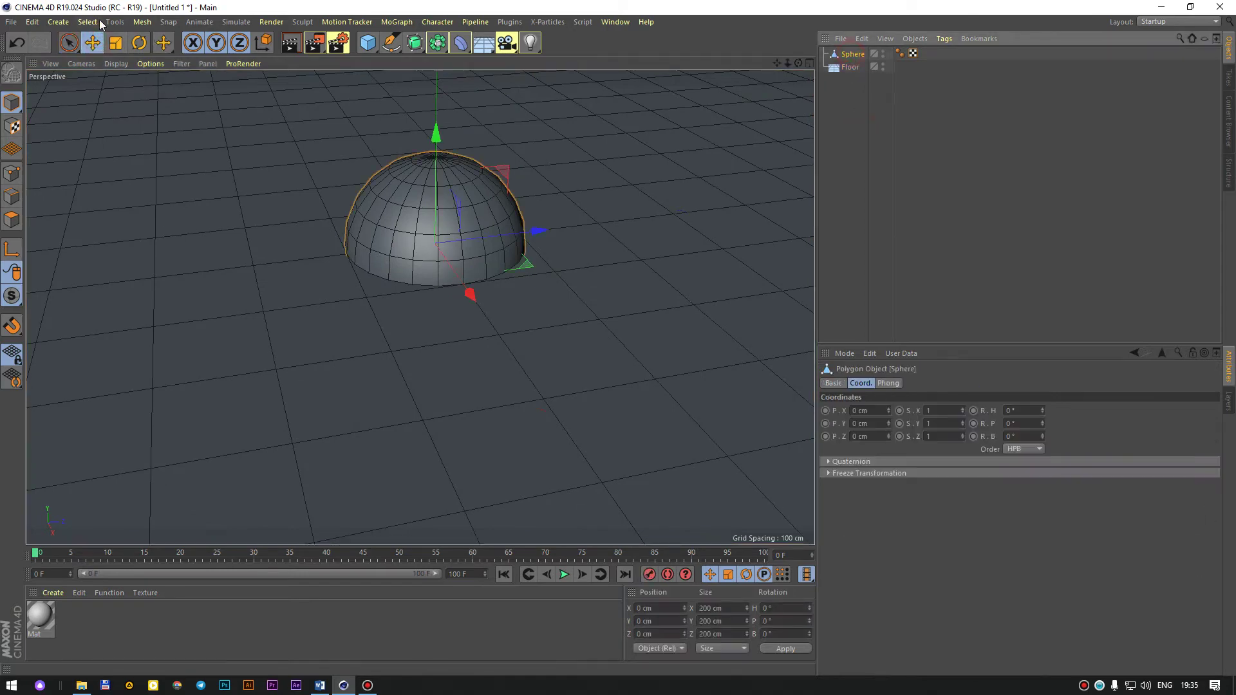
{"action": "scroll", "coordinate": [409, 190], "scroll_direction": "up", "scroll_amount": 3}
{"action": "middle_click", "coordinate": [410, 190]}
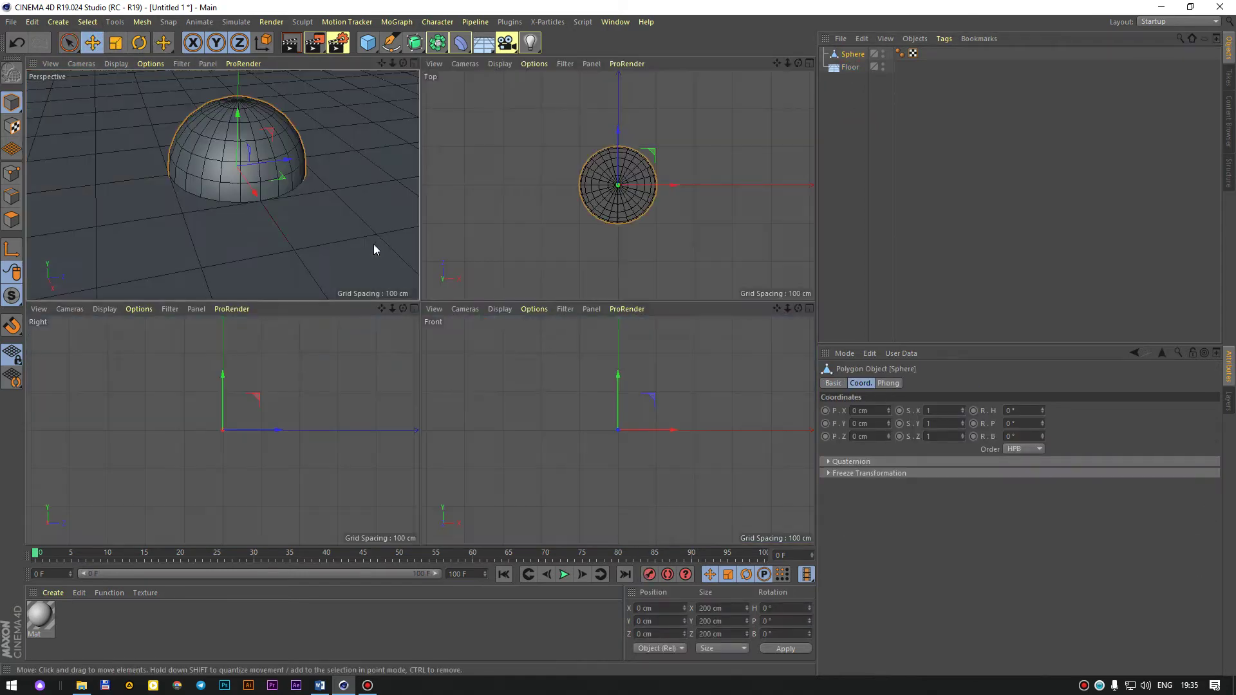
{"action": "middle_click", "coordinate": [290, 173]}
Try moving the sphere along X and freely, undoing each so it stays at 0, -1.025, 0 cm.
{"action": "left_click_drag", "start_coordinate": [549, 264], "coordinate": [644, 258]}
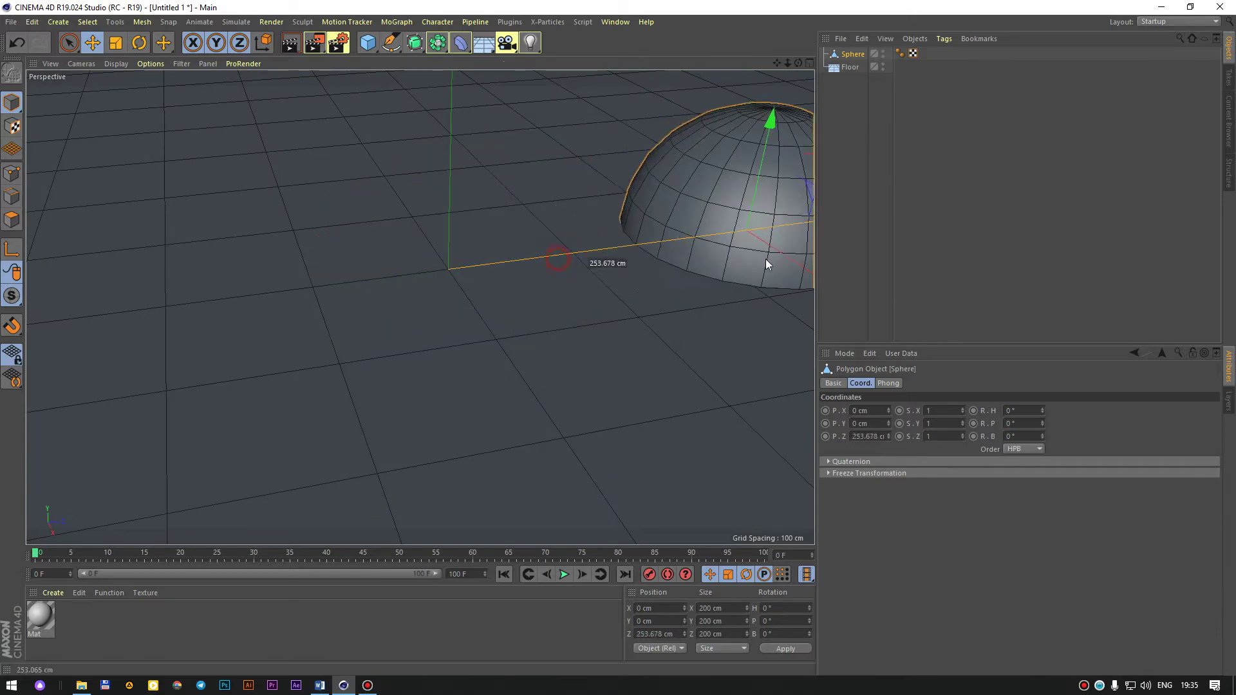
{"action": "key", "text": "ctrl+z"}
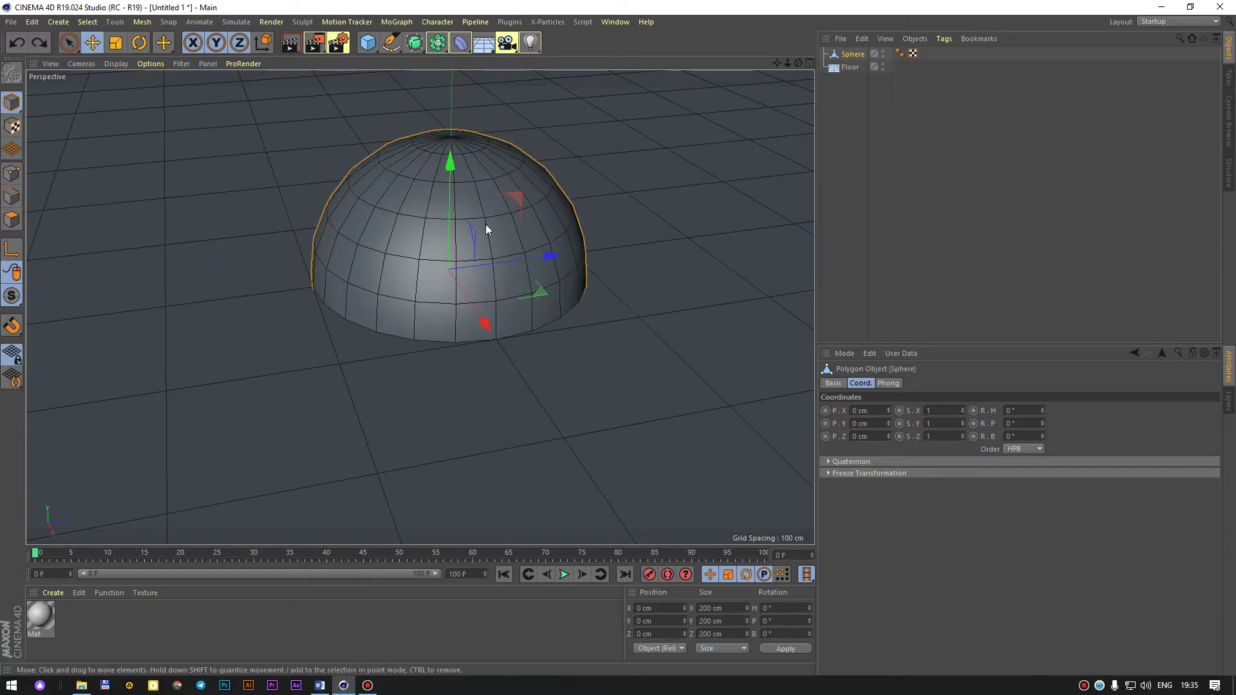
{"action": "left_click_drag", "start_coordinate": [549, 269], "coordinate": [559, 268]}
{"action": "left_click_drag", "start_coordinate": [450, 172], "coordinate": [451, 175]}
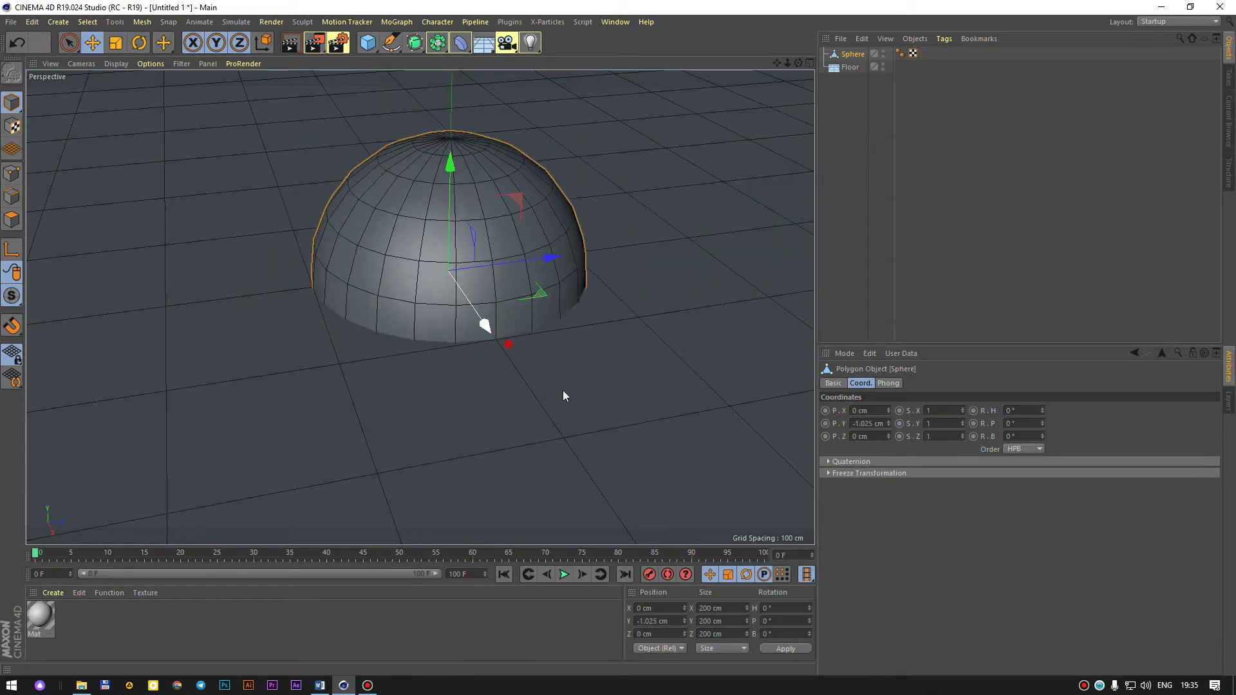
{"action": "left_click_drag", "start_coordinate": [486, 325], "coordinate": [549, 385]}
{"action": "key", "text": "ctrl+z"}
{"action": "mouse_move", "coordinate": [526, 322]}
{"action": "left_mouse_down"}
{"action": "mouse_move", "coordinate": [641, 261]}
{"action": "mouse_move", "coordinate": [629, 372]}
{"action": "mouse_move", "coordinate": [144, 420]}
{"action": "mouse_move", "coordinate": [648, 199]}
{"action": "mouse_move", "coordinate": [165, 289]}
{"action": "mouse_move", "coordinate": [737, 271]}
{"action": "mouse_move", "coordinate": [375, 345]}
{"action": "mouse_move", "coordinate": [182, 122]}
{"action": "mouse_move", "coordinate": [632, 288]}
{"action": "mouse_move", "coordinate": [385, 360]}
{"action": "mouse_move", "coordinate": [613, 346]}
{"action": "mouse_move", "coordinate": [585, 318]}
{"action": "left_mouse_up"}
{"action": "key", "text": "ctrl+z"}
{"action": "mouse_move", "coordinate": [551, 257]}
{"action": "left_mouse_down"}
{"action": "mouse_move", "coordinate": [445, 283]}
{"action": "mouse_move", "coordinate": [449, 320]}
{"action": "mouse_move", "coordinate": [610, 442]}
{"action": "mouse_move", "coordinate": [449, 322]}
{"action": "left_mouse_up"}
{"action": "key", "text": "ctrl+z"}
Scale the sphere uniformly to 215.8 cm on all axes, undoing trial X and Y stretches.
{"action": "left_click", "coordinate": [117, 44]}
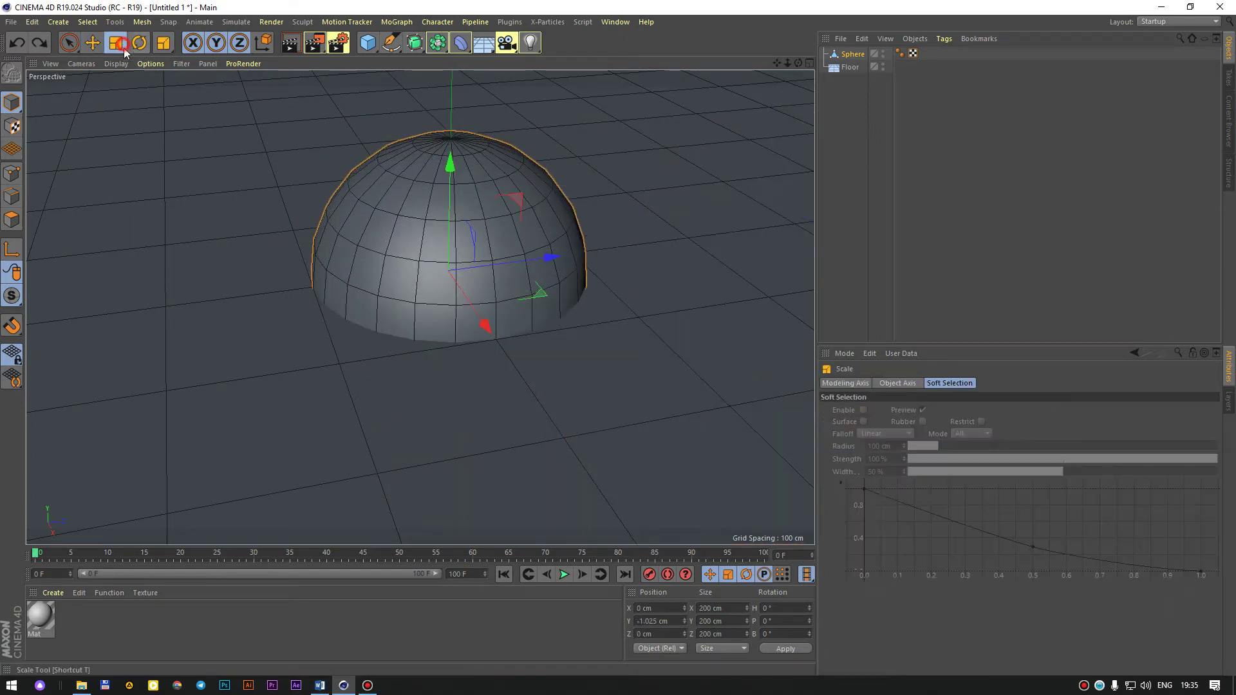
{"action": "left_click_drag", "start_coordinate": [553, 257], "coordinate": [733, 252]}
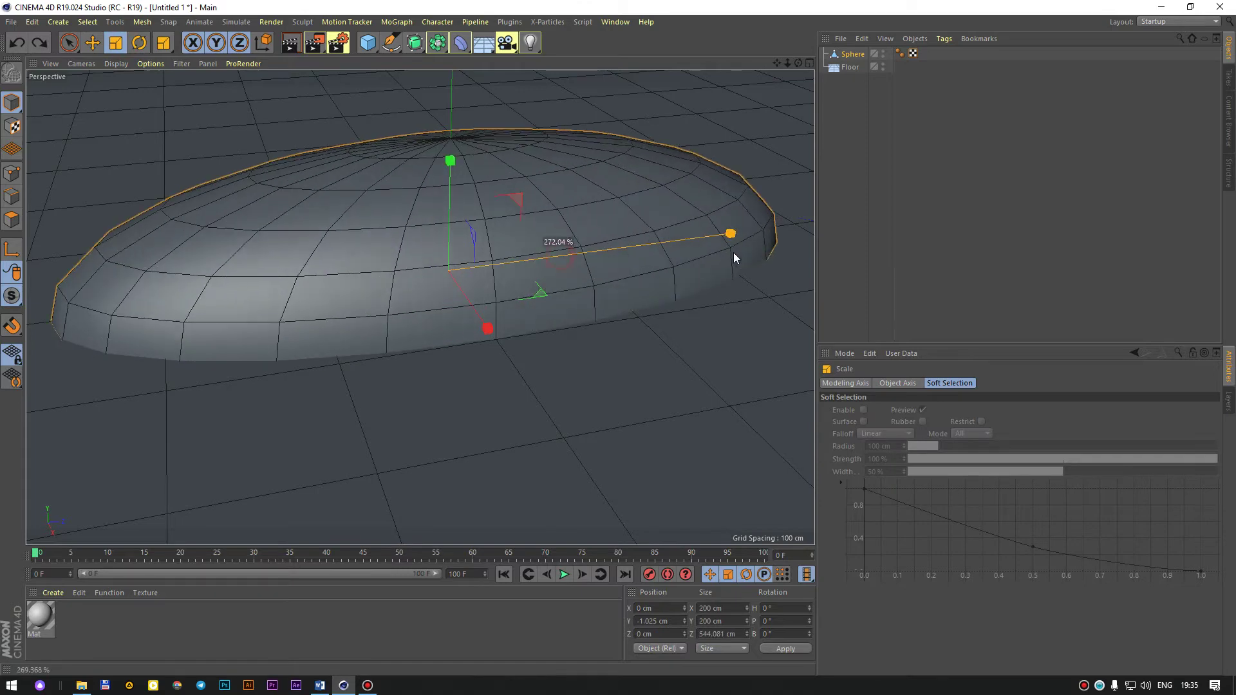
{"action": "key", "text": "ctrl+z"}
{"action": "mouse_move", "coordinate": [450, 161]}
{"action": "left_mouse_down"}
{"action": "mouse_move", "coordinate": [475, 342]}
{"action": "mouse_move", "coordinate": [615, 444]}
{"action": "left_mouse_up"}
{"action": "key", "text": "ctrl+z"}
{"action": "key", "text": "ctrl+z"}
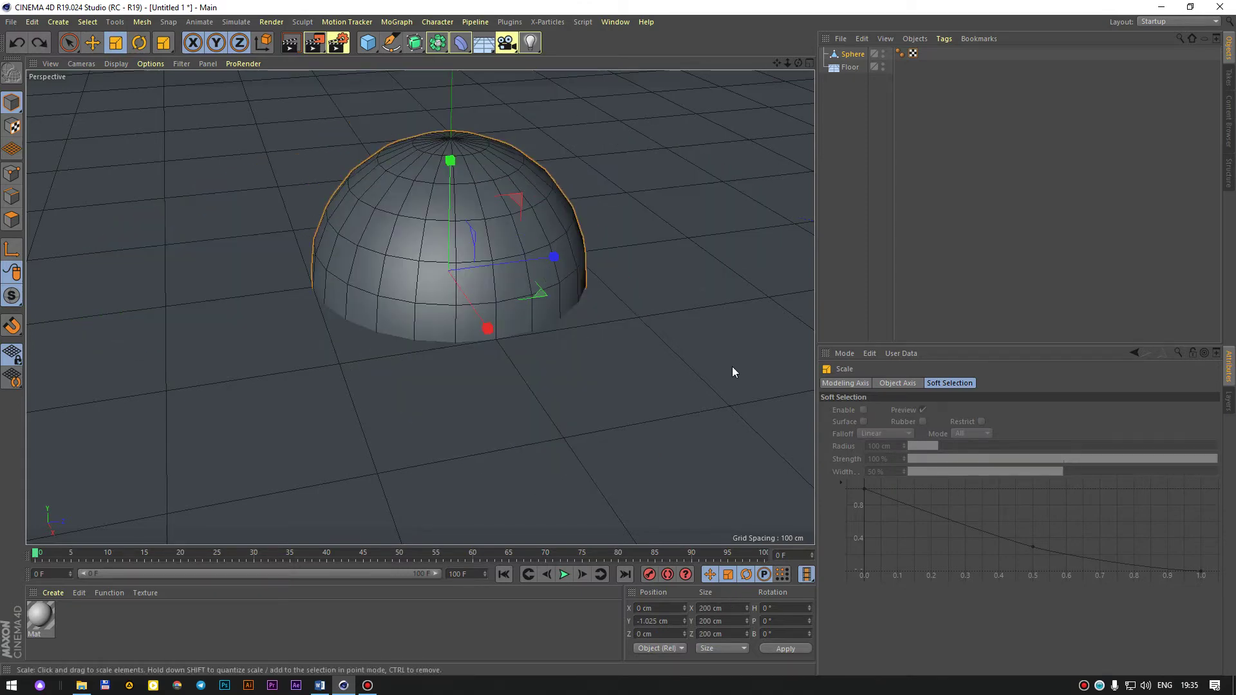
{"action": "left_click_drag", "start_coordinate": [747, 423], "coordinate": [535, 399]}
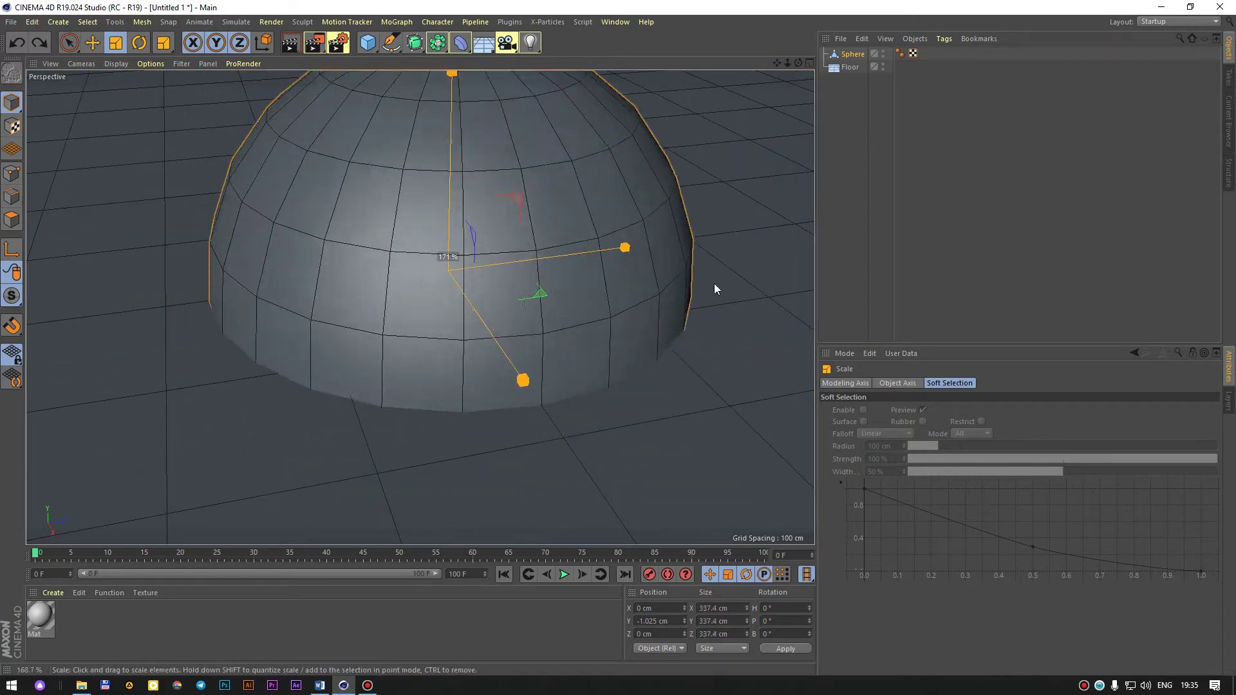
{"action": "left_click_drag", "start_coordinate": [534, 399], "coordinate": [663, 315]}
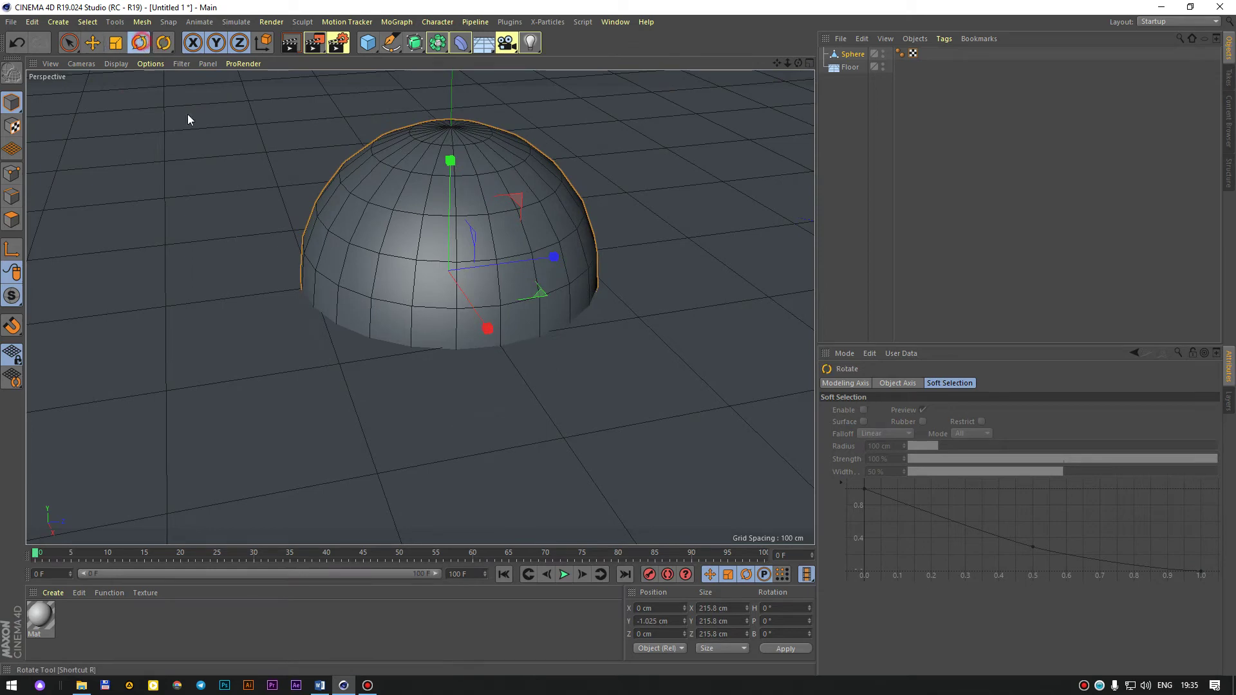
Turn the sphere to heading 36.956°, undoing the trial bank and free rotations.
{"action": "mouse_move", "coordinate": [451, 303]}
{"action": "left_mouse_down"}
{"action": "mouse_move", "coordinate": [346, 323]}
{"action": "mouse_move", "coordinate": [505, 262]}
{"action": "mouse_move", "coordinate": [416, 211]}
{"action": "left_mouse_up"}
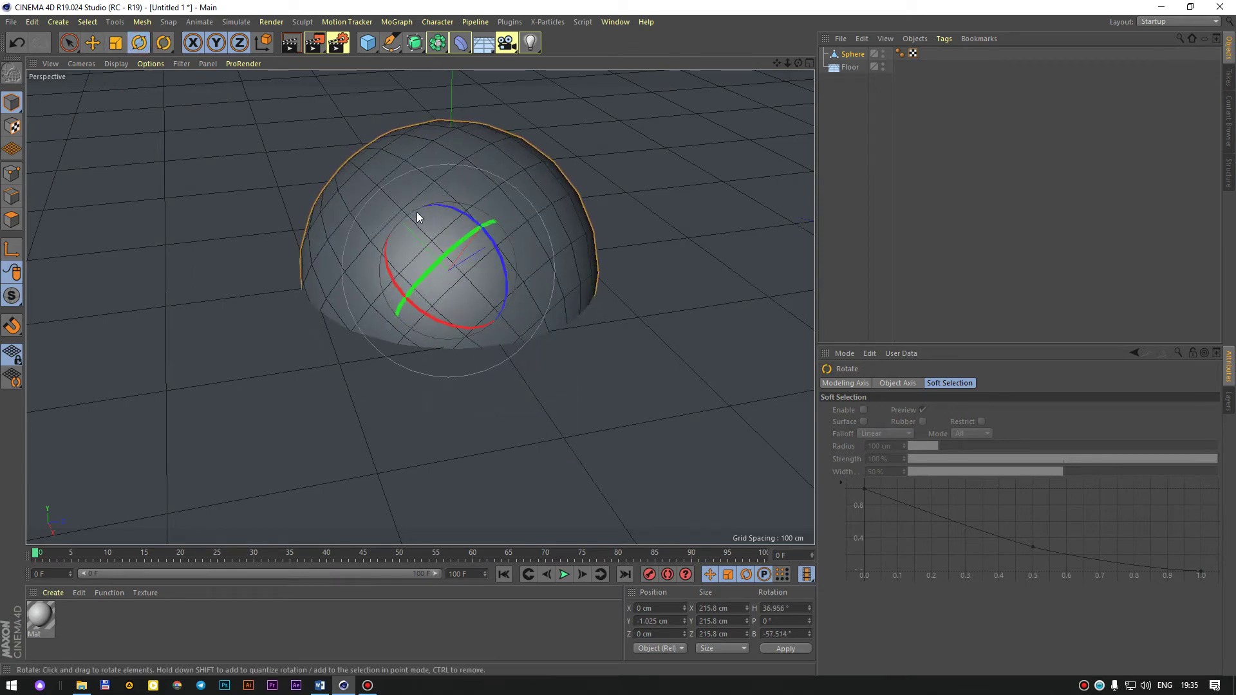
{"action": "mouse_move", "coordinate": [407, 281]}
{"action": "left_mouse_down"}
{"action": "mouse_move", "coordinate": [413, 323]}
{"action": "mouse_move", "coordinate": [437, 276]}
{"action": "left_mouse_up"}
{"action": "key", "text": "ctrl+z"}
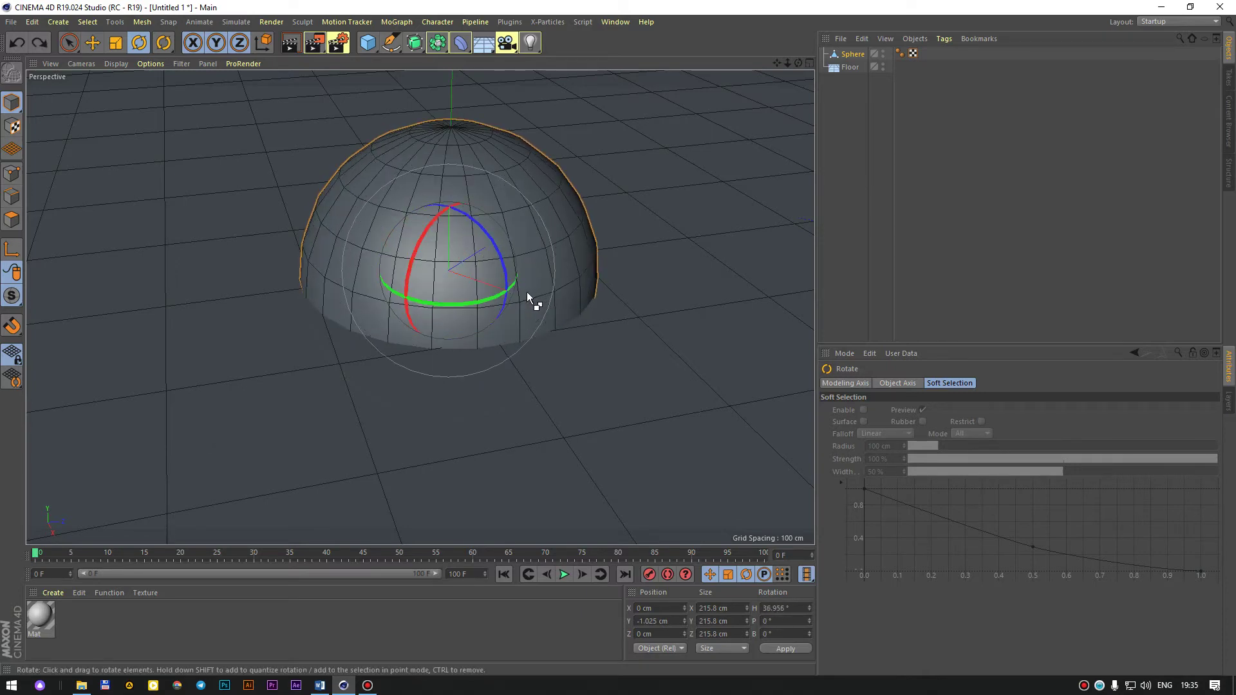
{"action": "mouse_move", "coordinate": [443, 277]}
{"action": "left_mouse_down"}
{"action": "mouse_move", "coordinate": [253, 173]}
{"action": "mouse_move", "coordinate": [505, 200]}
{"action": "mouse_move", "coordinate": [365, 347]}
{"action": "mouse_move", "coordinate": [343, 317]}
{"action": "left_mouse_up"}
{"action": "key", "text": "ctrl+z"}
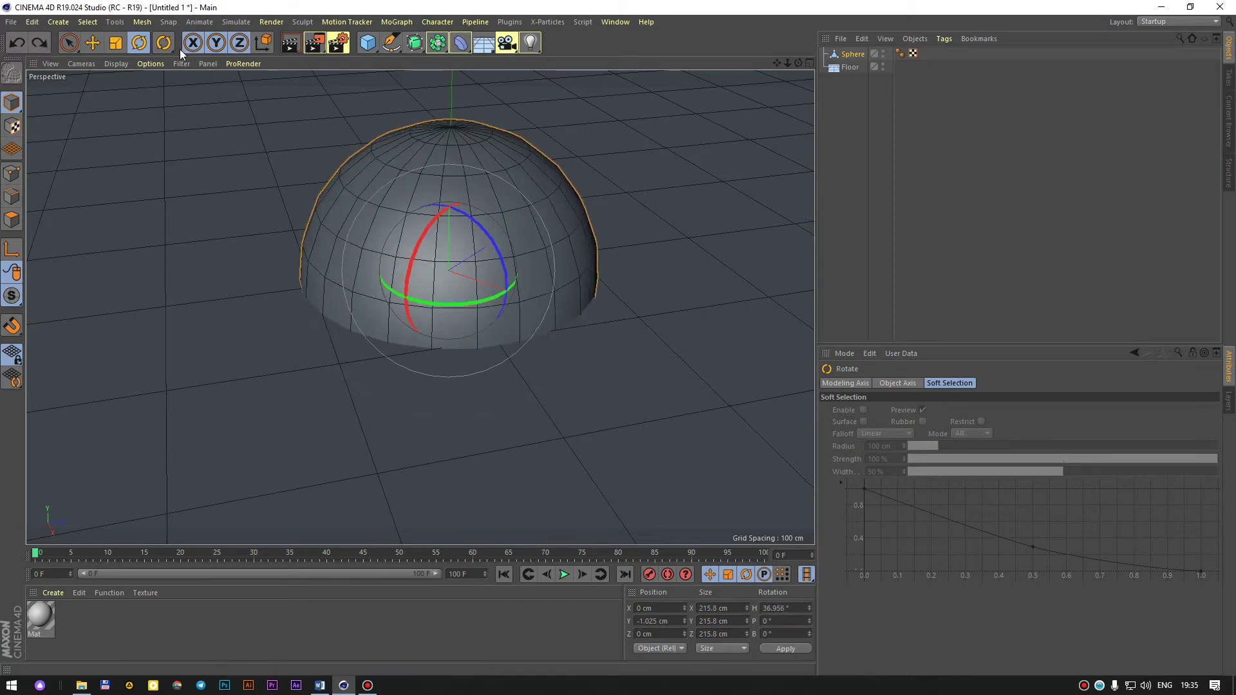
{"action": "left_click_drag", "start_coordinate": [164, 43], "coordinate": [191, 207]}
Deselect the sphere, switch to the four-view layout, and orbit and zoom out the Perspective view.
{"action": "left_click", "coordinate": [875, 181]}
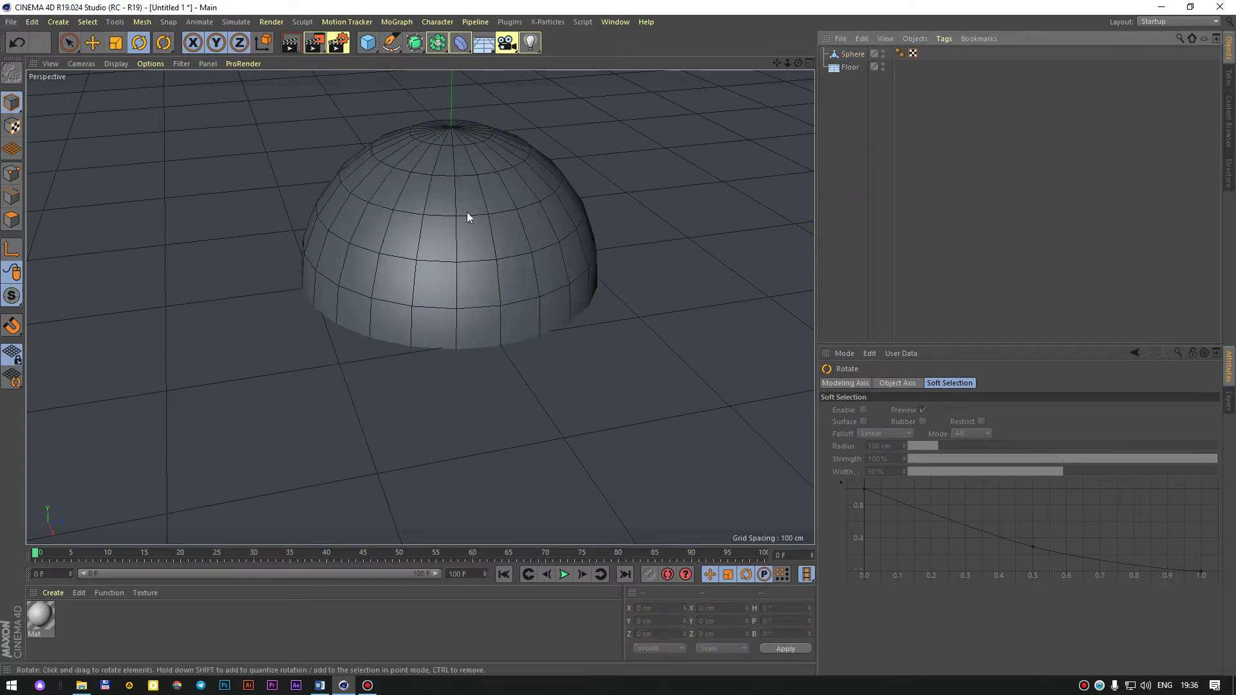
{"action": "middle_click", "coordinate": [465, 190]}
{"action": "scroll", "coordinate": [287, 276], "scroll_direction": "up", "scroll_amount": 2}
{"action": "key", "text": "F1"}
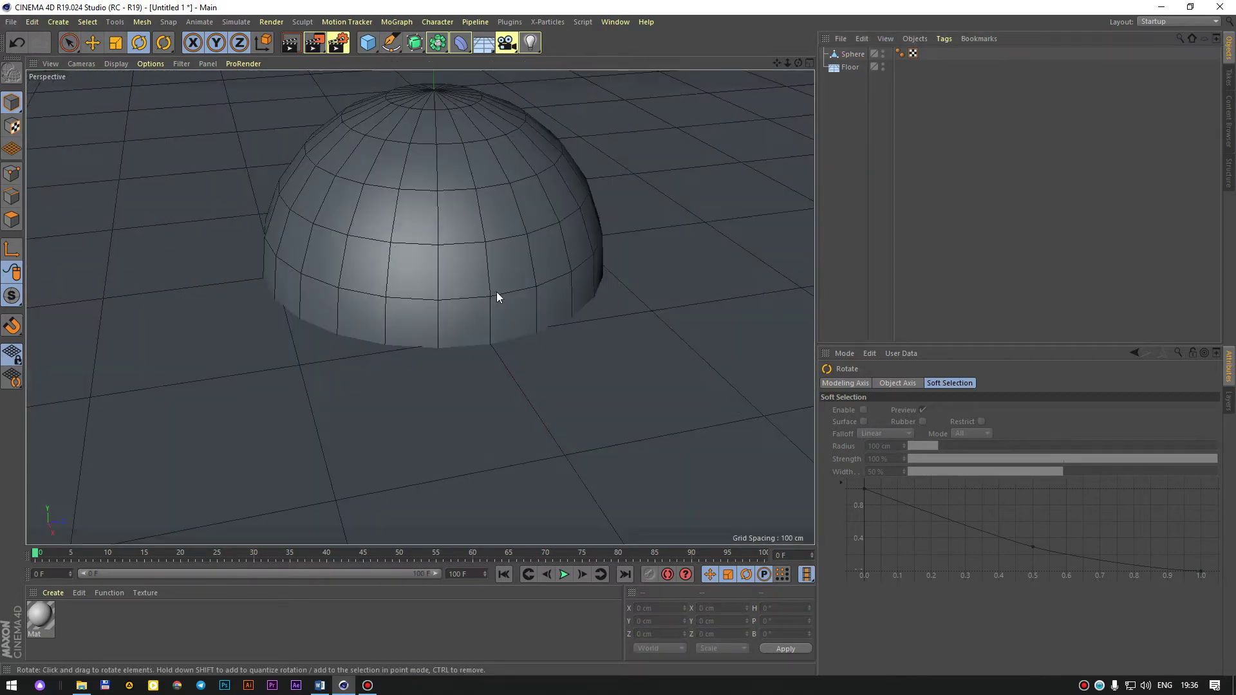
{"action": "middle_click", "coordinate": [421, 269]}
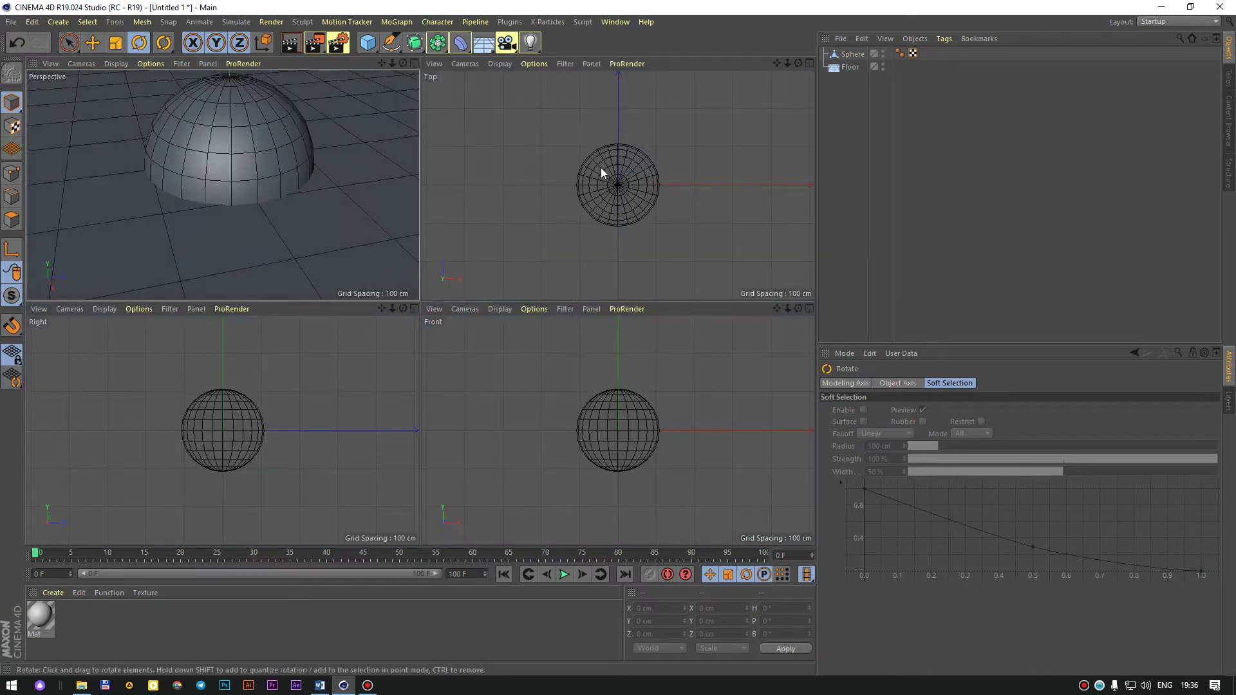
{"action": "left_click_drag", "start_coordinate": [282, 147], "coordinate": [255, 193], "text": "alt"}
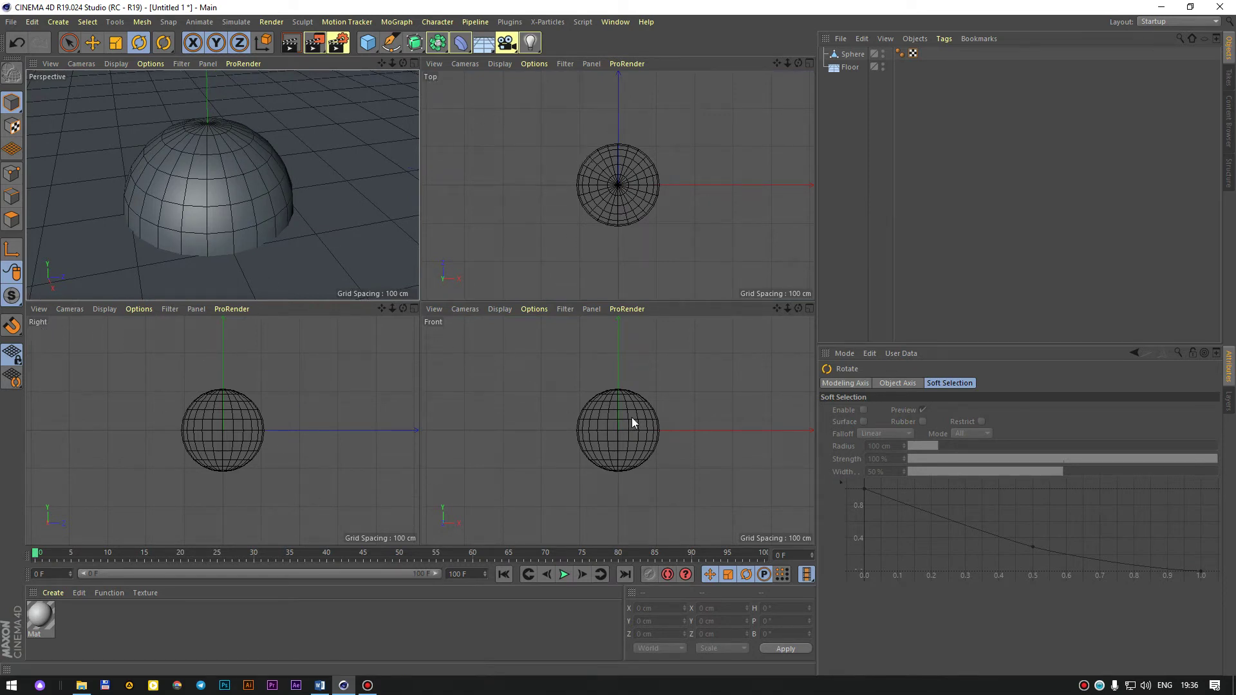
{"action": "scroll", "coordinate": [307, 230], "scroll_direction": "down", "scroll_amount": 5}
{"action": "scroll", "coordinate": [307, 230], "scroll_direction": "down", "scroll_amount": 2}
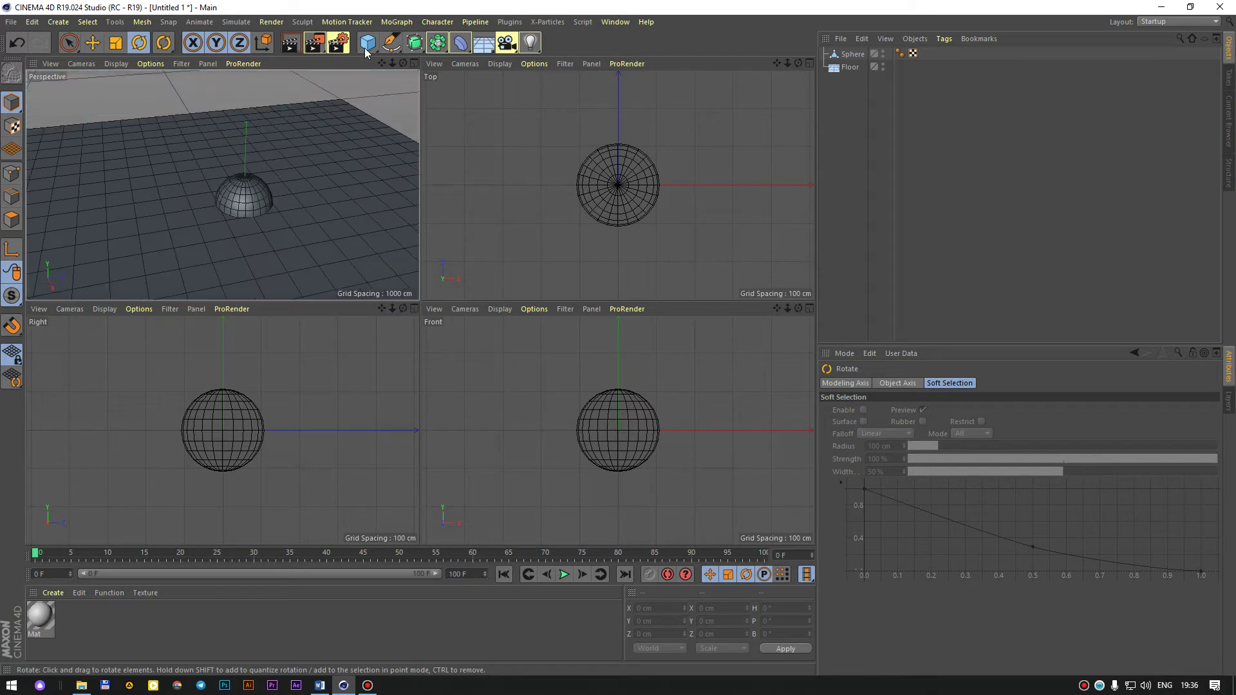
{"action": "left_click", "coordinate": [368, 43]}
Add a 200 cm Cube and move it along Z to -297.189 cm beside the sphere.
{"action": "left_click", "coordinate": [412, 55]}
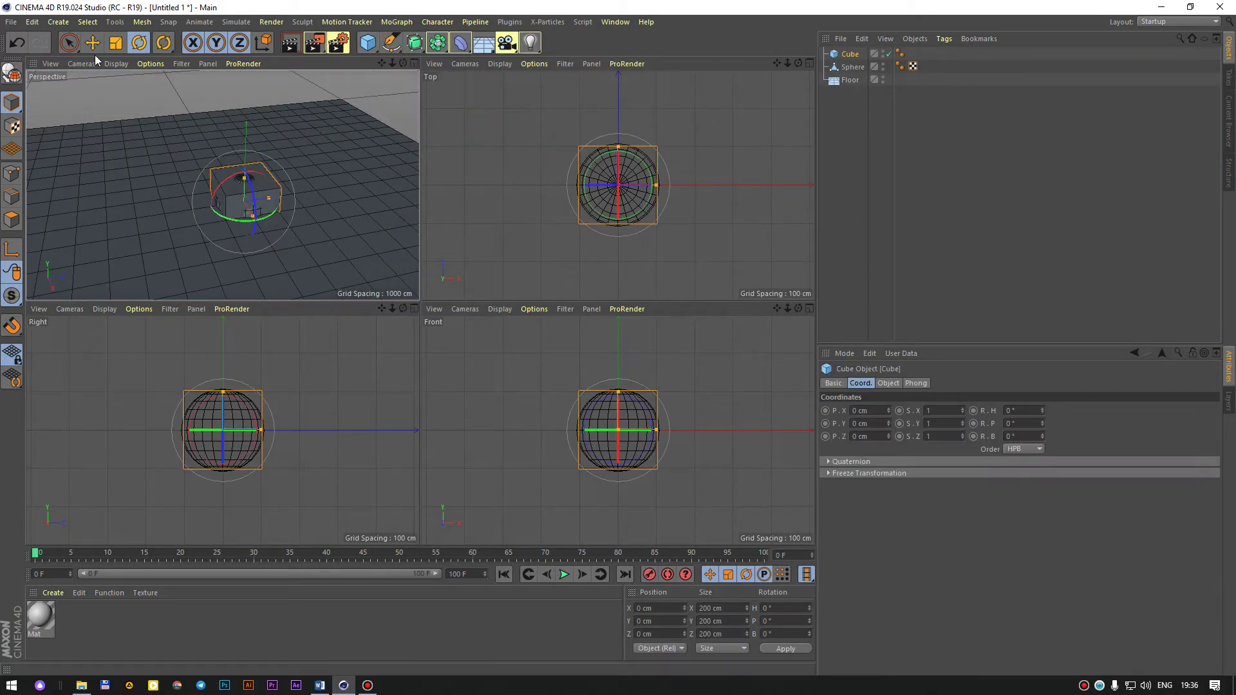
{"action": "key", "text": "e"}
{"action": "left_click_drag", "start_coordinate": [283, 201], "coordinate": [203, 206]}
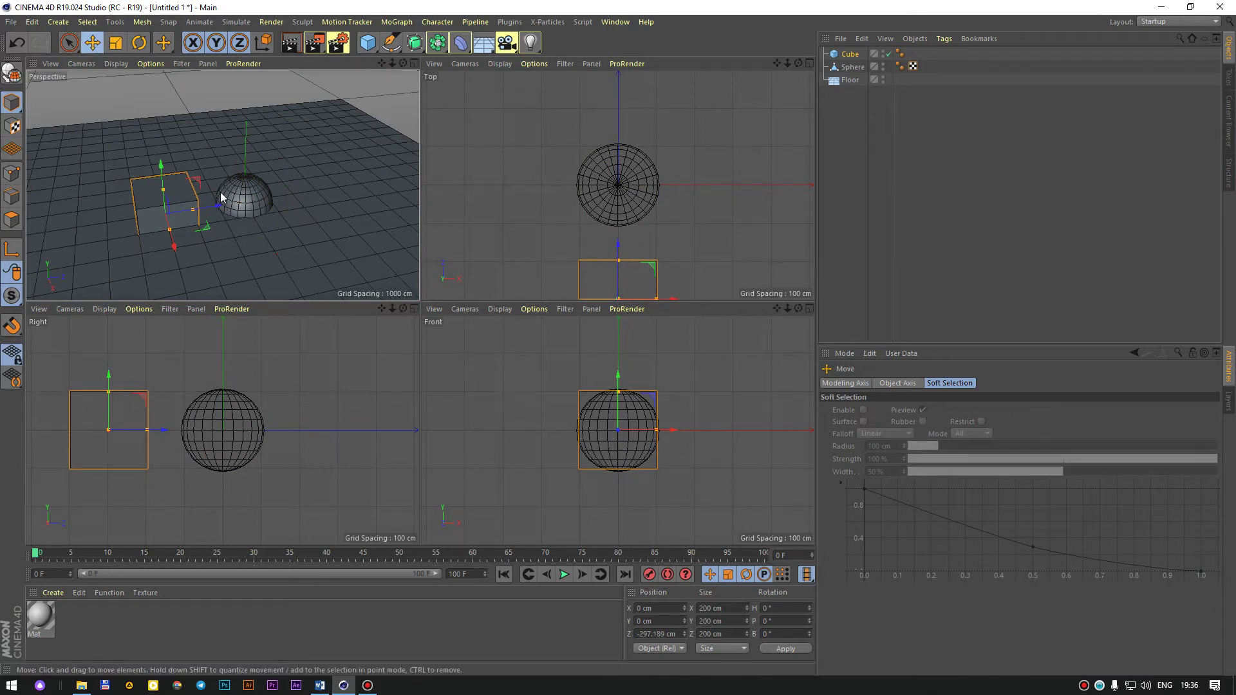
{"action": "scroll", "coordinate": [586, 219], "scroll_direction": "down", "scroll_amount": 3}
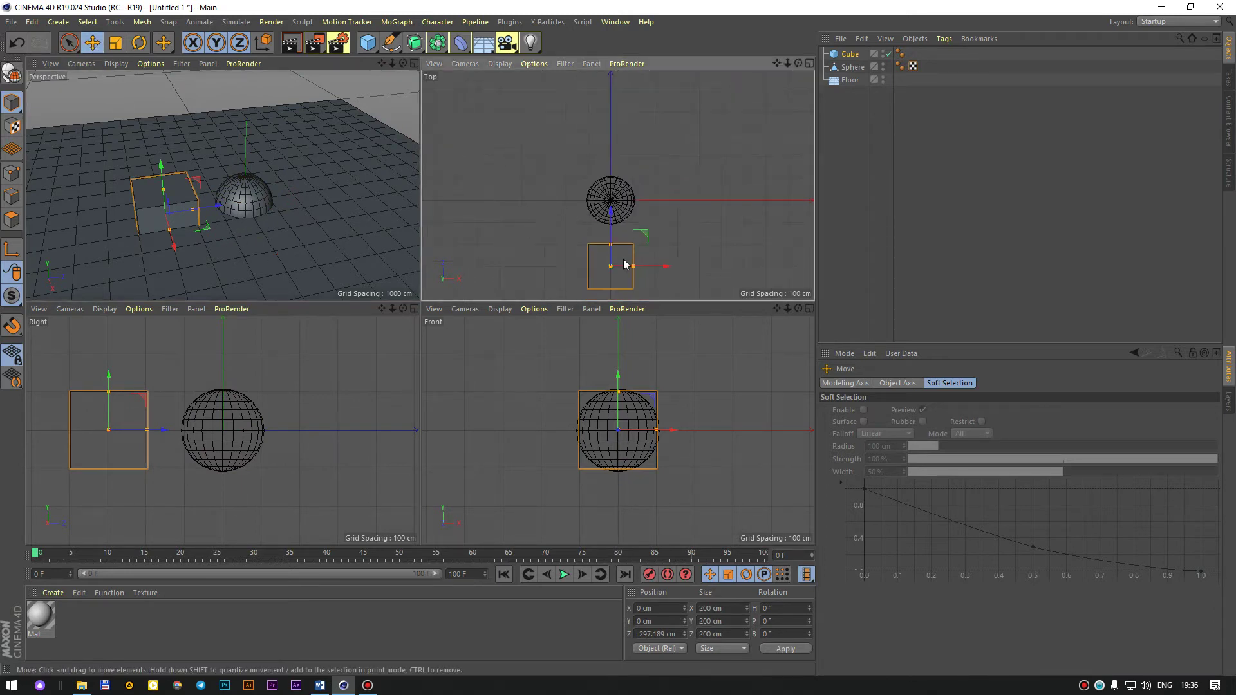
{"action": "mouse_move", "coordinate": [228, 217]}
{"action": "left_mouse_down", "text": "alt"}
{"action": "mouse_move", "coordinate": [378, 185]}
{"action": "mouse_move", "coordinate": [284, 207]}
{"action": "left_mouse_up", "text": "alt"}
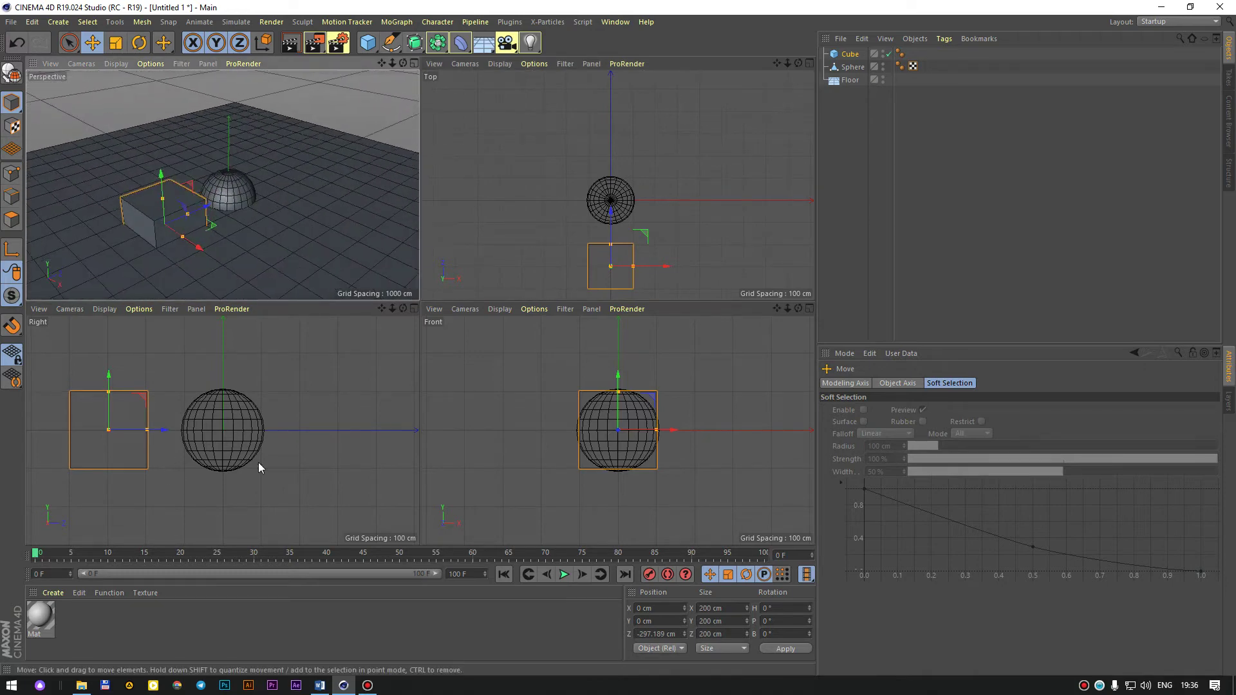
{"action": "scroll", "coordinate": [259, 468], "scroll_direction": "down", "scroll_amount": 3}
{"action": "scroll", "coordinate": [554, 454], "scroll_direction": "up", "scroll_amount": 2}
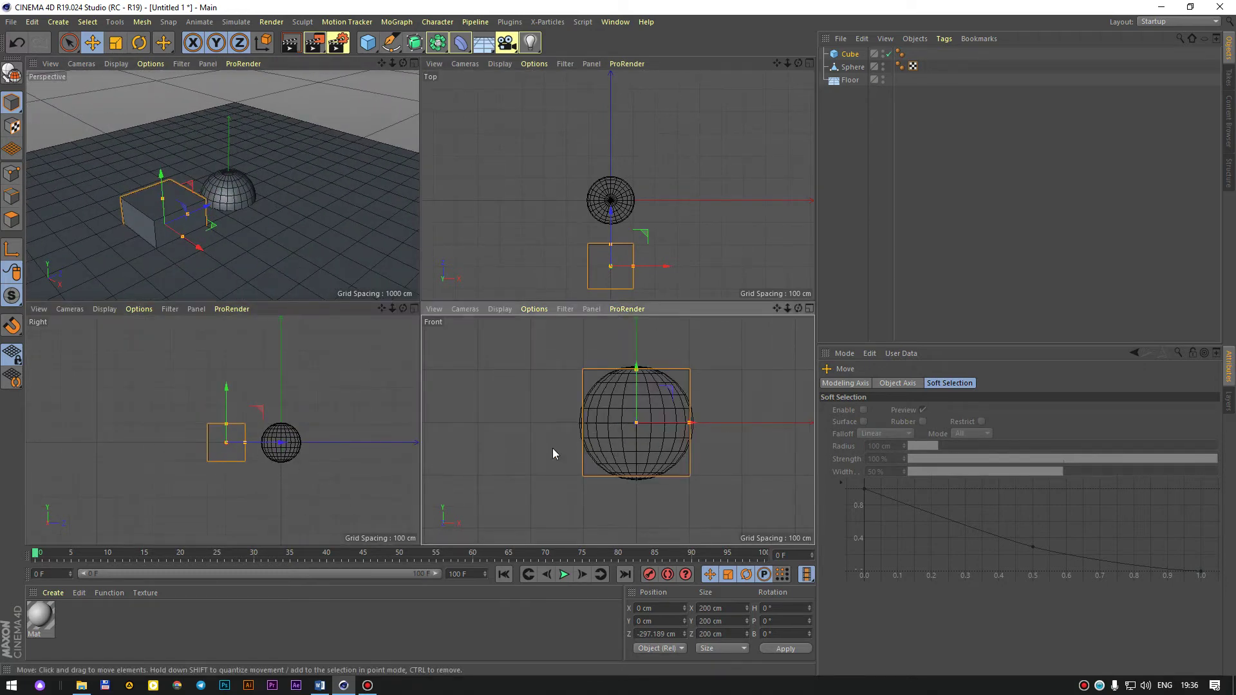
Enlarge the Perspective, Top, Front and Right viewports in turn, then restore four views.
{"action": "middle_click", "coordinate": [318, 199]}
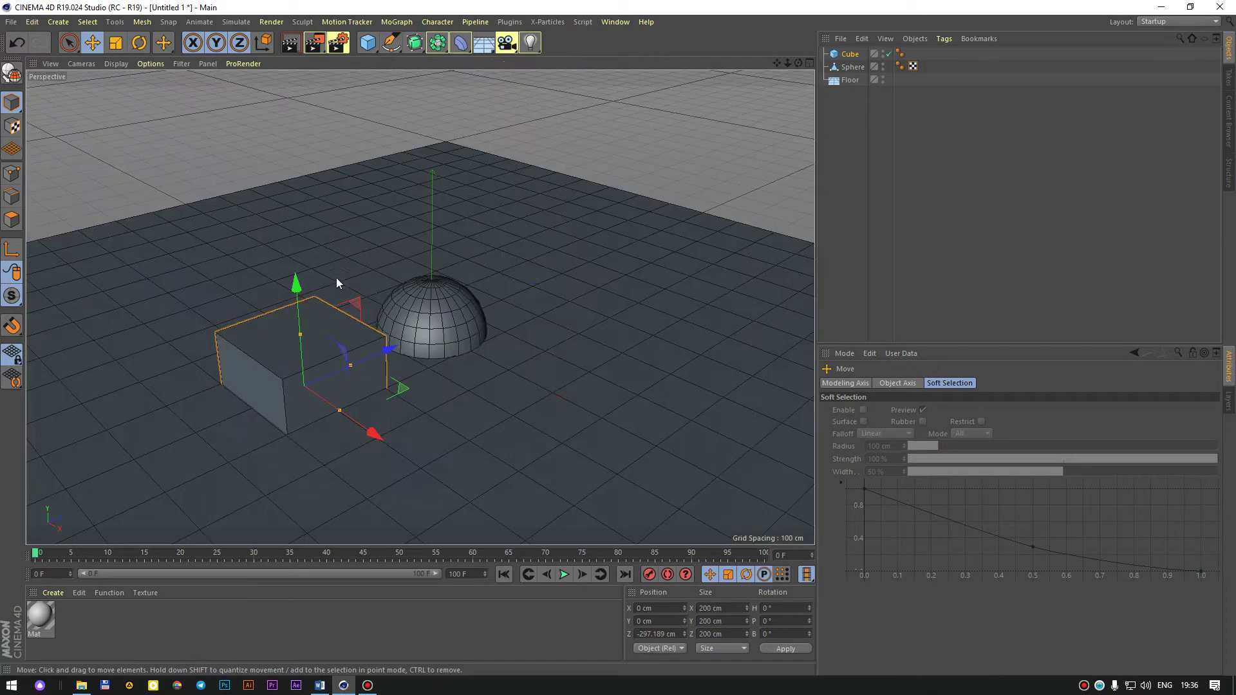
{"action": "middle_click", "coordinate": [393, 273]}
{"action": "middle_click", "coordinate": [578, 205]}
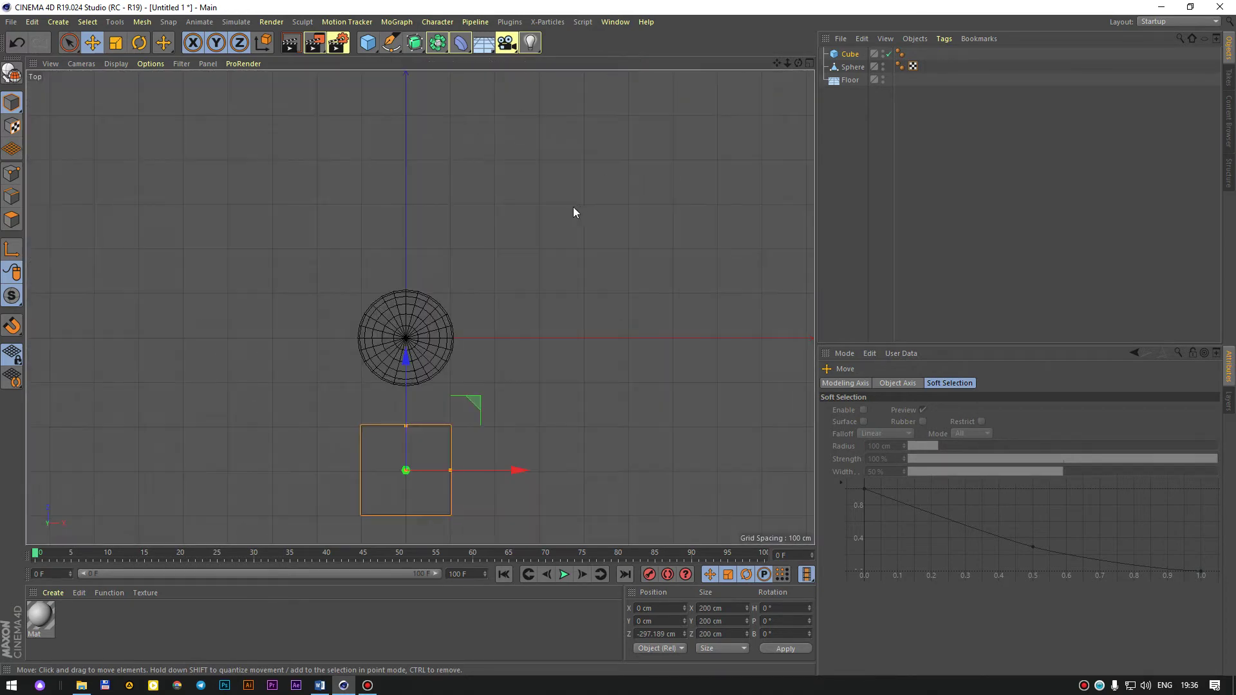
{"action": "middle_click", "coordinate": [573, 207]}
{"action": "middle_click", "coordinate": [558, 361]}
{"action": "middle_click", "coordinate": [385, 369]}
{"action": "middle_click", "coordinate": [188, 364]}
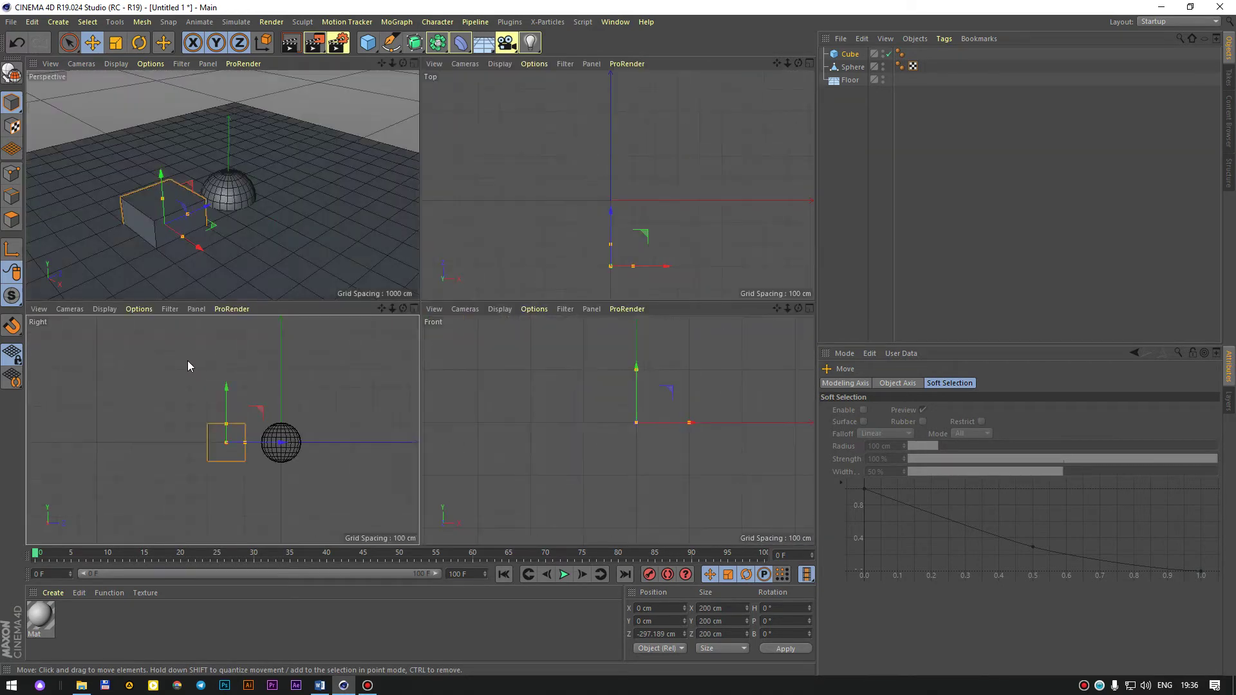
{"action": "middle_click", "coordinate": [188, 230]}
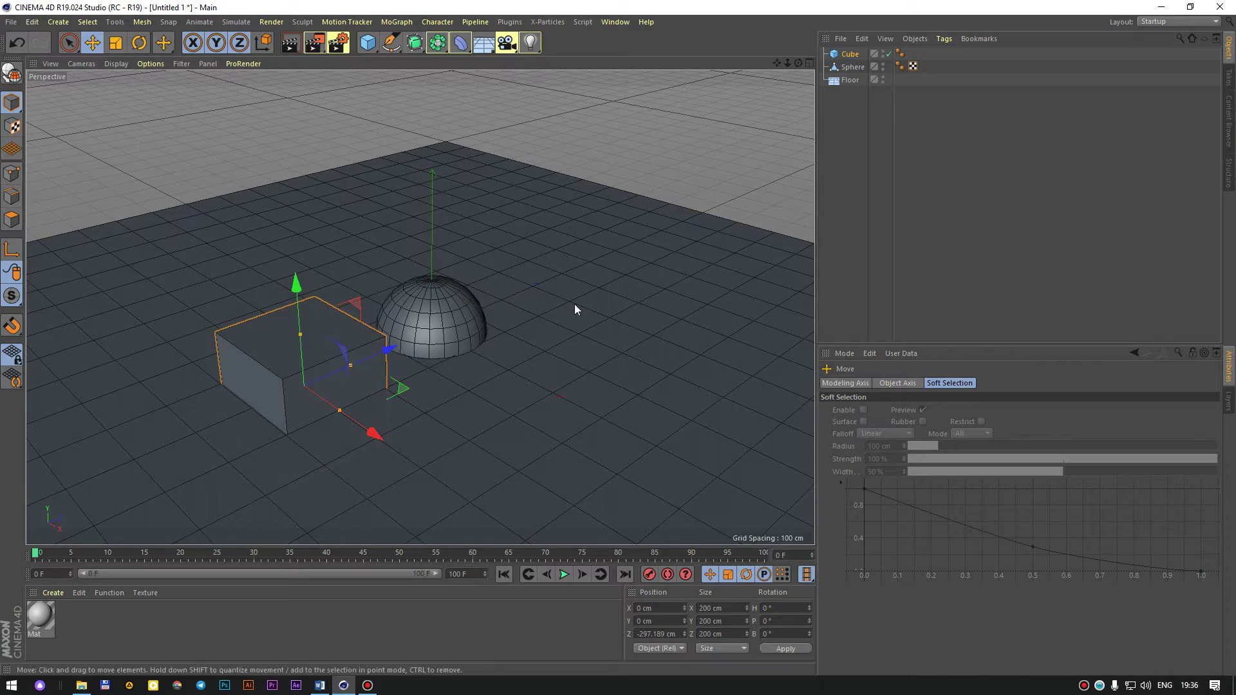
{"action": "left_click", "coordinate": [809, 64]}
{"action": "left_click", "coordinate": [809, 66]}
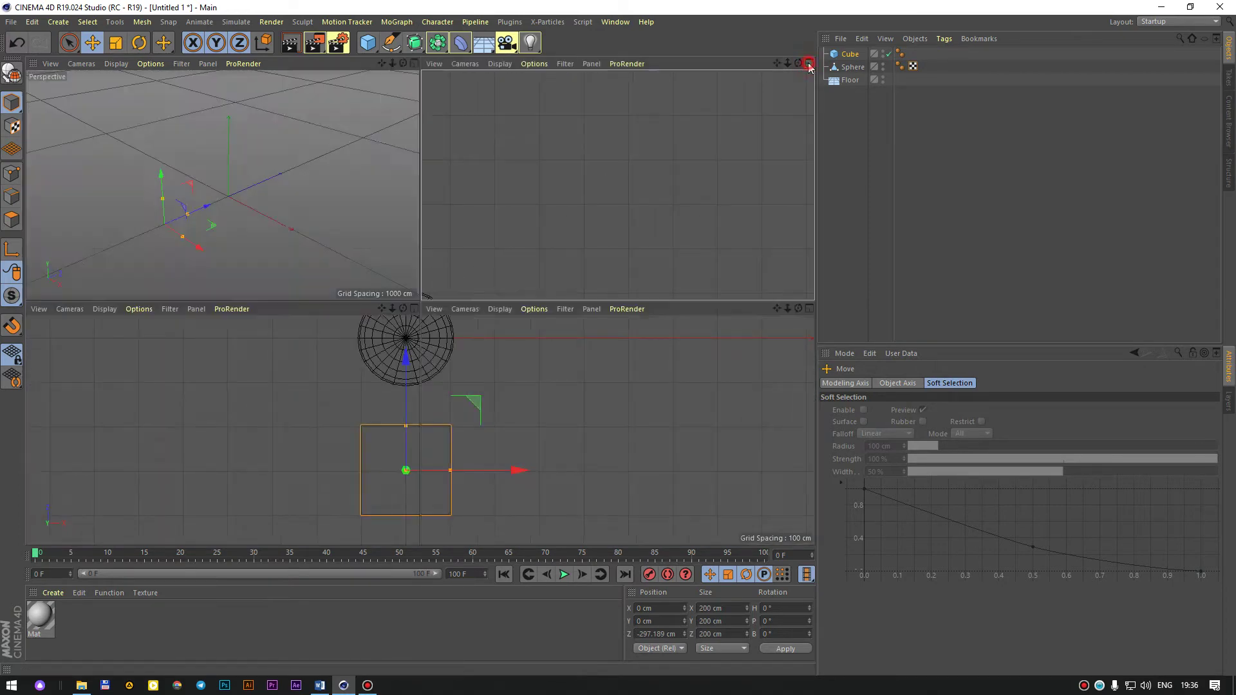
{"action": "middle_click", "coordinate": [383, 94]}
{"action": "middle_click", "coordinate": [593, 103]}
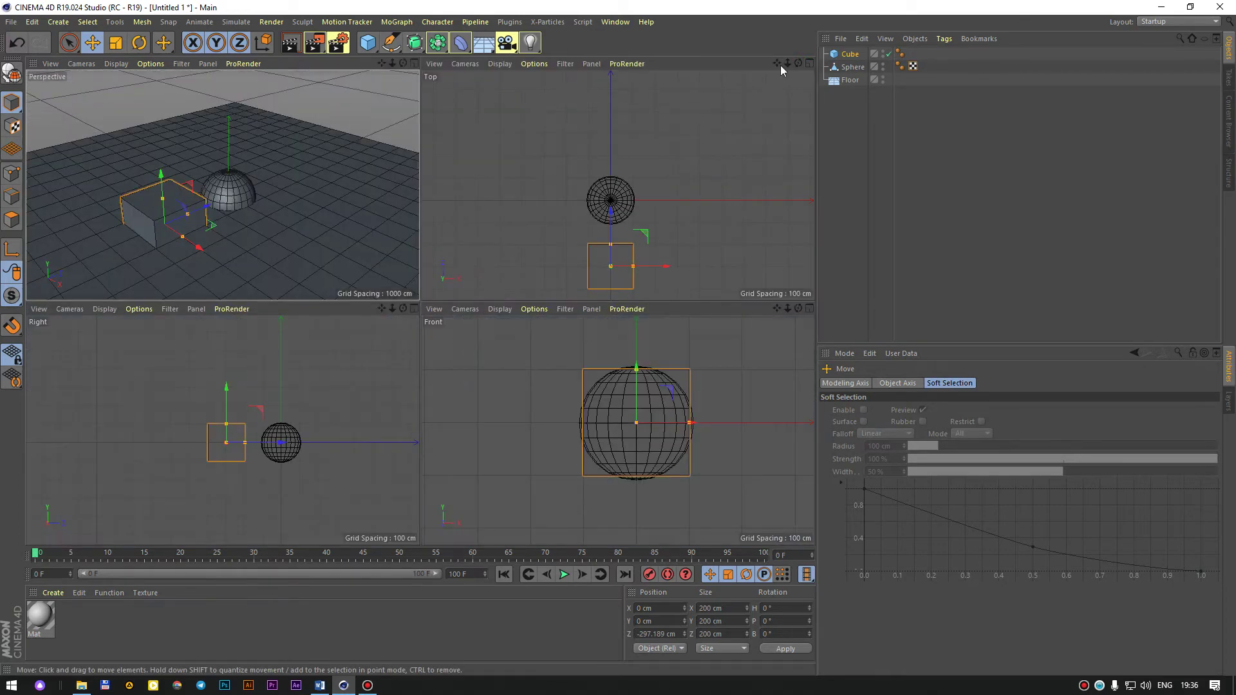
{"action": "middle_click", "coordinate": [248, 95]}
{"action": "left_click_drag", "start_coordinate": [774, 63], "coordinate": [420, 307]}
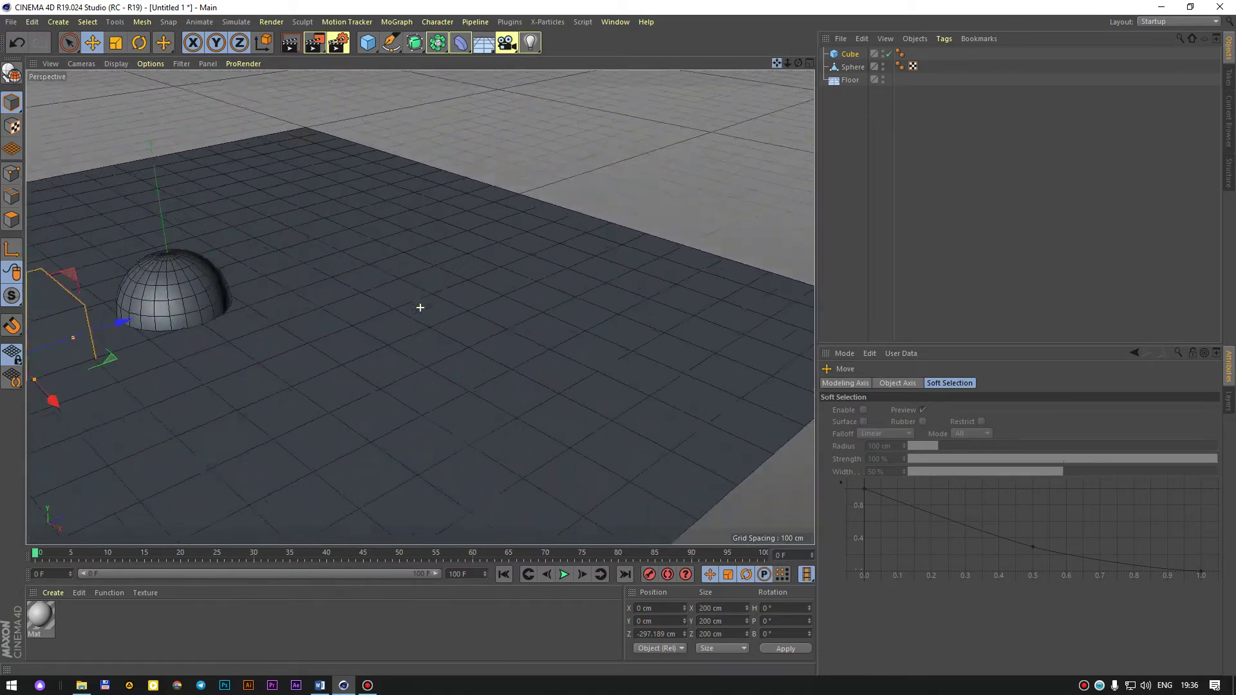
{"action": "left_click_drag", "start_coordinate": [420, 308], "coordinate": [419, 308]}
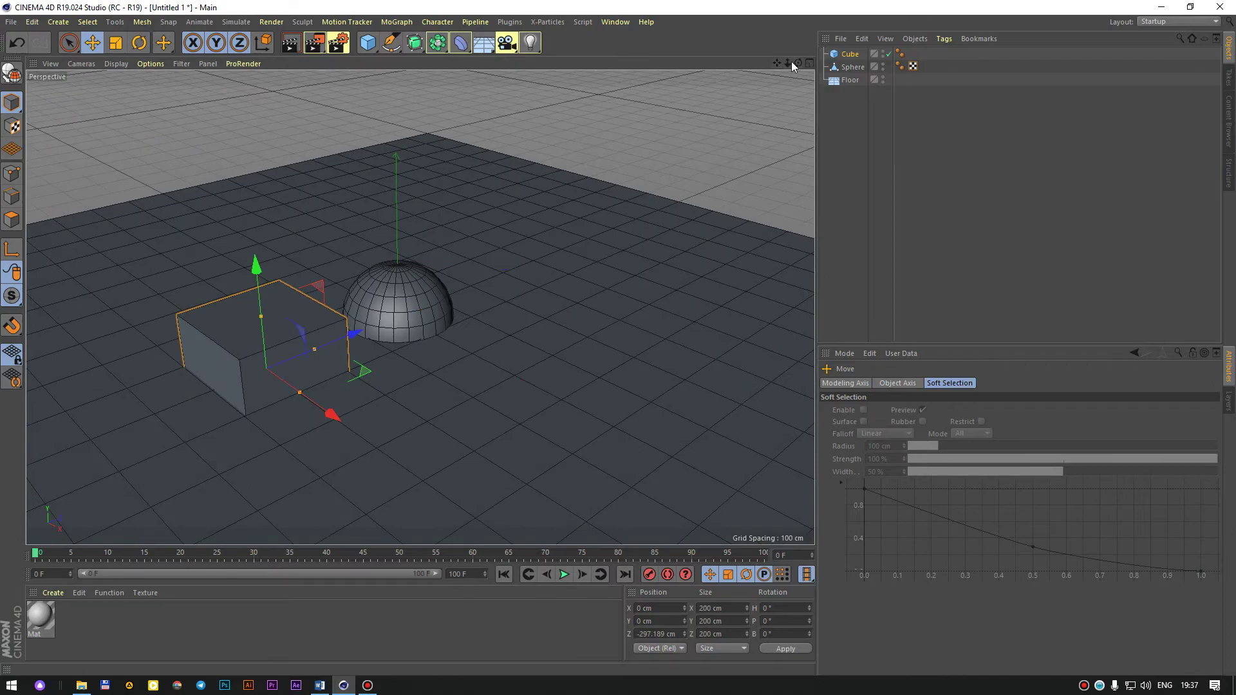
{"action": "left_click_drag", "start_coordinate": [792, 67], "coordinate": [419, 308]}
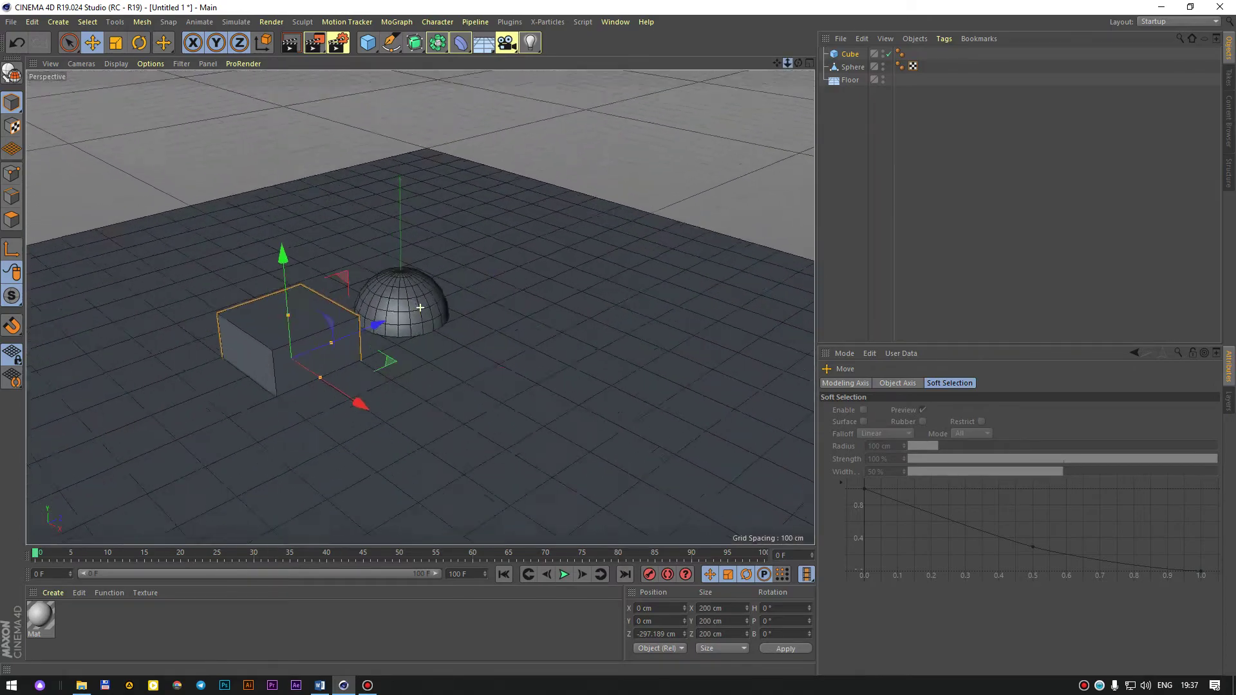
{"action": "mouse_move", "coordinate": [799, 63]}
{"action": "left_mouse_down"}
{"action": "mouse_move", "coordinate": [420, 307]}
{"action": "mouse_move", "coordinate": [798, 67]}
{"action": "left_mouse_up"}
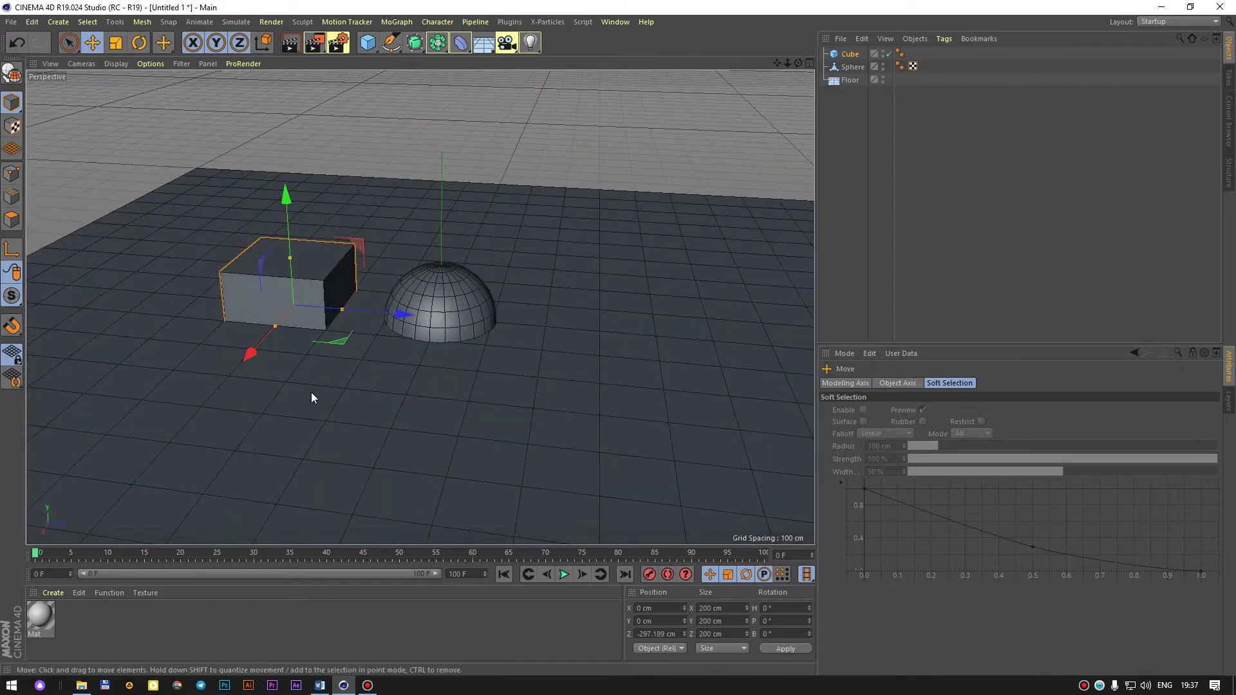
{"action": "scroll", "coordinate": [374, 324], "scroll_direction": "up", "scroll_amount": 3}
{"action": "scroll", "coordinate": [400, 309], "scroll_direction": "up", "scroll_amount": 2}
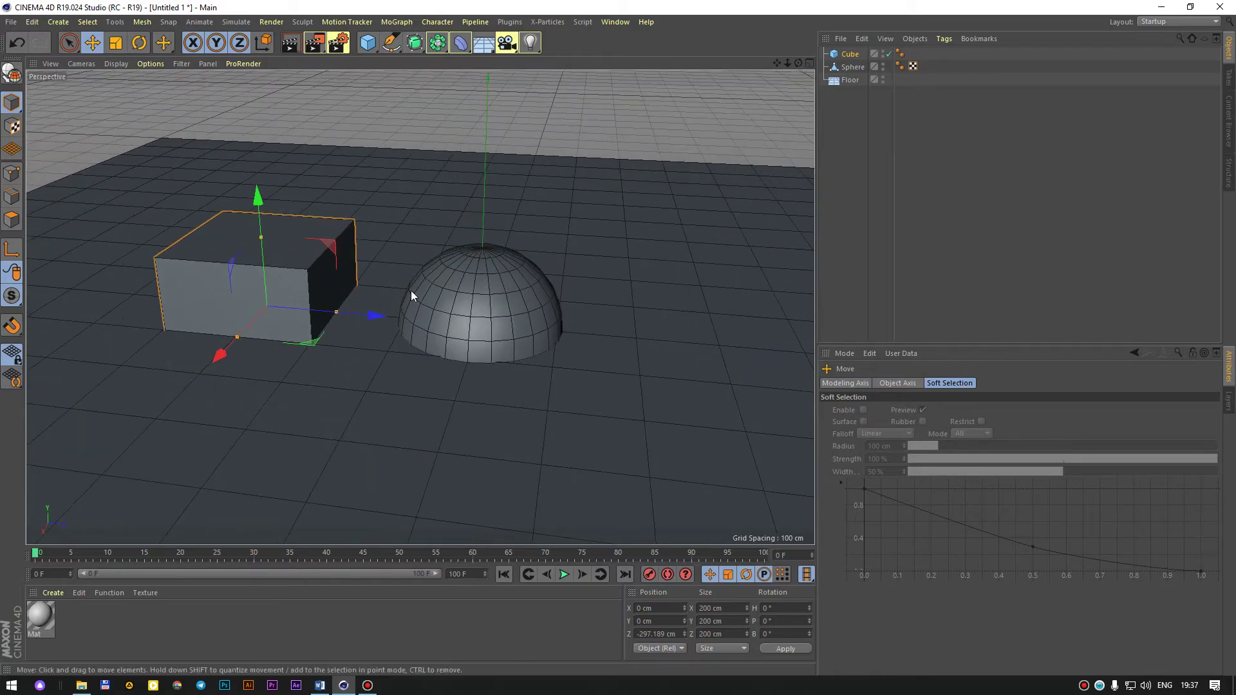
{"action": "mouse_move", "coordinate": [412, 296]}
{"action": "left_mouse_down", "text": "alt"}
{"action": "mouse_move", "coordinate": [439, 307]}
{"action": "mouse_move", "coordinate": [290, 358]}
{"action": "mouse_move", "coordinate": [575, 354]}
{"action": "mouse_move", "coordinate": [635, 303]}
{"action": "mouse_move", "coordinate": [593, 248]}
{"action": "mouse_move", "coordinate": [599, 282]}
{"action": "mouse_move", "coordinate": [502, 292]}
{"action": "mouse_move", "coordinate": [516, 255]}
{"action": "mouse_move", "coordinate": [579, 255]}
{"action": "mouse_move", "coordinate": [432, 315]}
{"action": "mouse_move", "coordinate": [283, 227]}
{"action": "mouse_move", "coordinate": [601, 292]}
{"action": "mouse_move", "coordinate": [797, 273]}
{"action": "mouse_move", "coordinate": [367, 261]}
{"action": "mouse_move", "coordinate": [545, 236]}
{"action": "mouse_move", "coordinate": [580, 257]}
{"action": "mouse_move", "coordinate": [563, 244]}
{"action": "left_mouse_up", "text": "alt"}
{"action": "scroll", "coordinate": [545, 236], "scroll_direction": "down", "scroll_amount": 5}
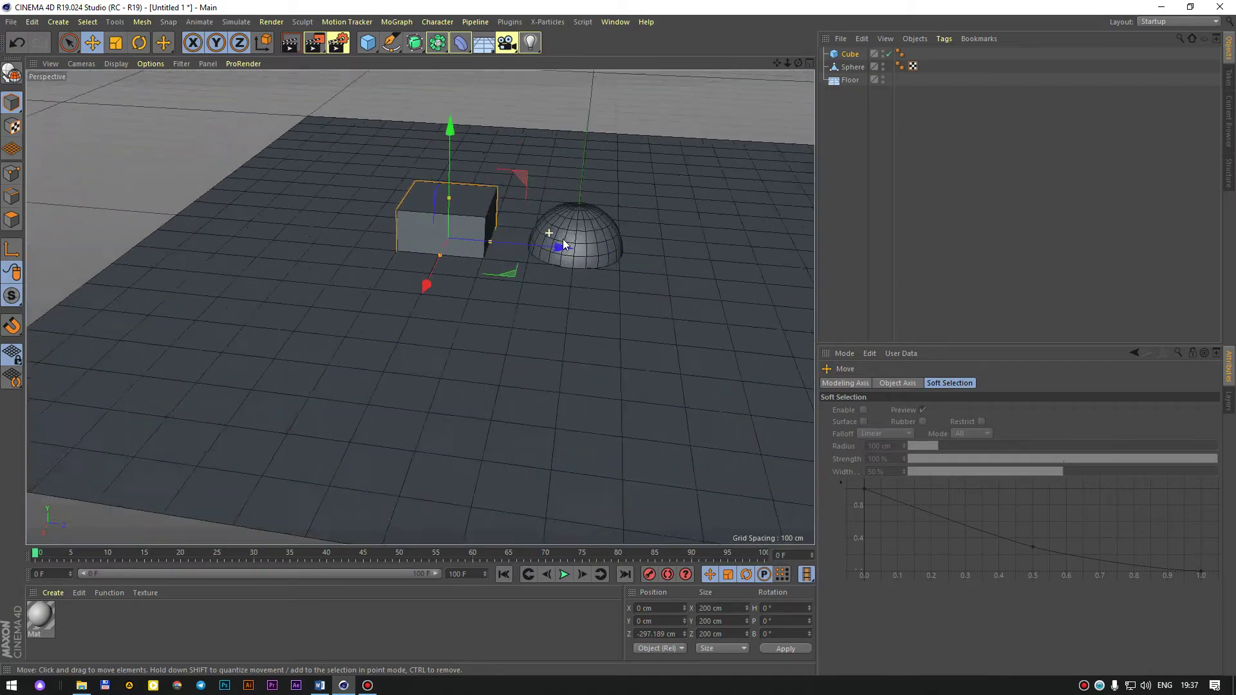
{"action": "scroll", "coordinate": [563, 239], "scroll_direction": "down", "scroll_amount": 5}
{"action": "scroll", "coordinate": [564, 232], "scroll_direction": "up", "scroll_amount": 3}
{"action": "scroll", "coordinate": [566, 225], "scroll_direction": "down", "scroll_amount": 4}
{"action": "scroll", "coordinate": [567, 219], "scroll_direction": "up", "scroll_amount": 3}
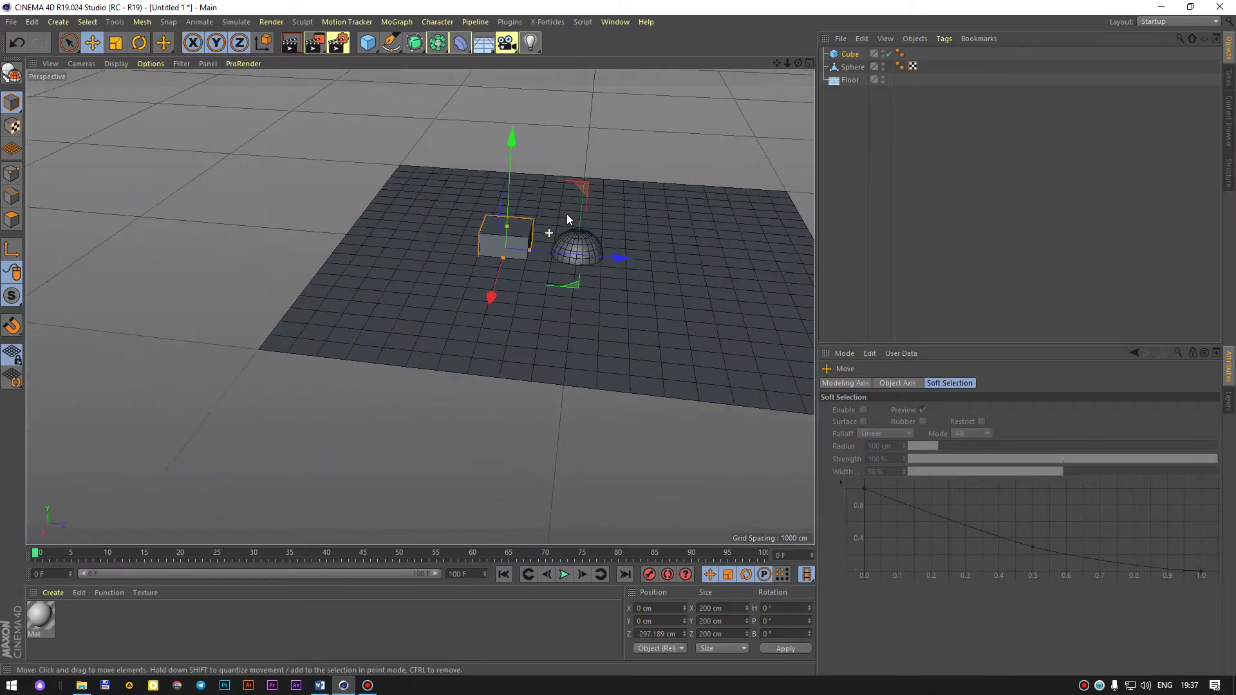
{"action": "scroll", "coordinate": [573, 226], "scroll_direction": "up", "scroll_amount": 3}
{"action": "scroll", "coordinate": [542, 269], "scroll_direction": "up", "scroll_amount": 2}
{"action": "scroll", "coordinate": [543, 268], "scroll_direction": "up", "scroll_amount": 2}
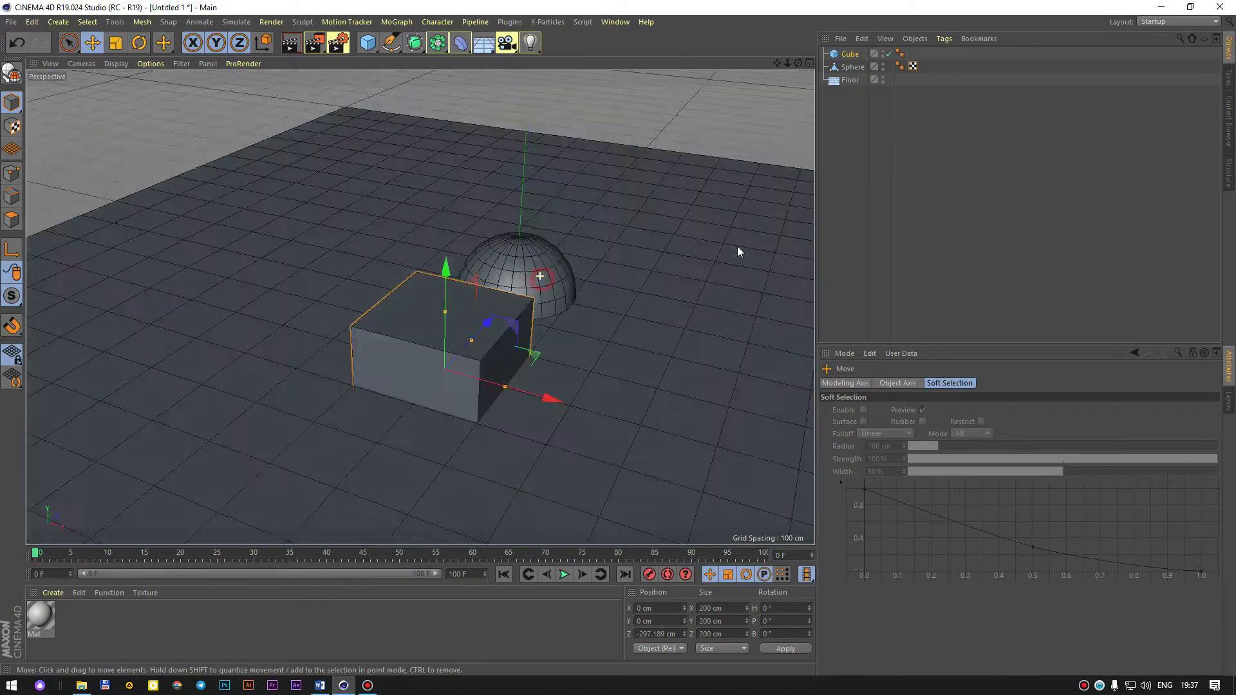
{"action": "mouse_move", "coordinate": [739, 251]}
{"action": "left_mouse_down", "text": "alt"}
{"action": "mouse_move", "coordinate": [573, 277]}
{"action": "mouse_move", "coordinate": [466, 266]}
{"action": "mouse_move", "coordinate": [731, 272]}
{"action": "mouse_move", "coordinate": [485, 138]}
{"action": "mouse_move", "coordinate": [601, 187]}
{"action": "mouse_move", "coordinate": [513, 265]}
{"action": "mouse_move", "coordinate": [523, 243]}
{"action": "left_mouse_up", "text": "alt"}
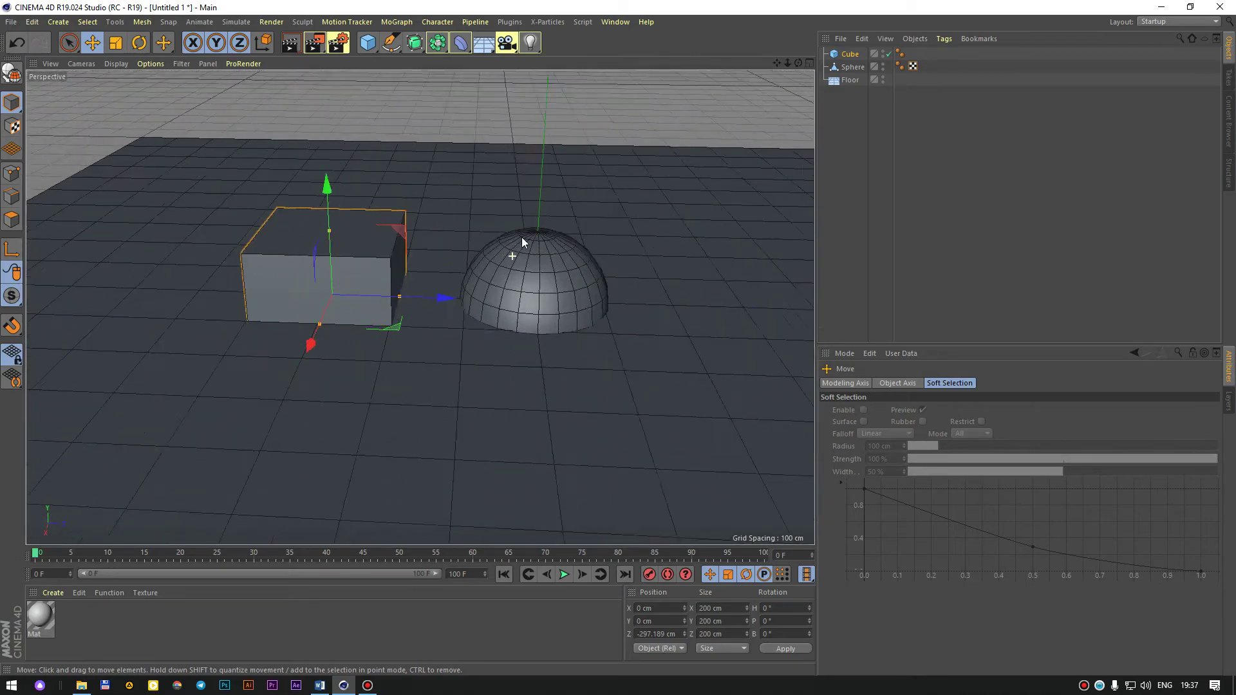
{"action": "scroll", "coordinate": [525, 251], "scroll_direction": "down", "scroll_amount": 2}
{"action": "scroll", "coordinate": [516, 231], "scroll_direction": "down", "scroll_amount": 4}
{"action": "scroll", "coordinate": [505, 205], "scroll_direction": "up", "scroll_amount": 2}
{"action": "scroll", "coordinate": [512, 208], "scroll_direction": "up", "scroll_amount": 2}
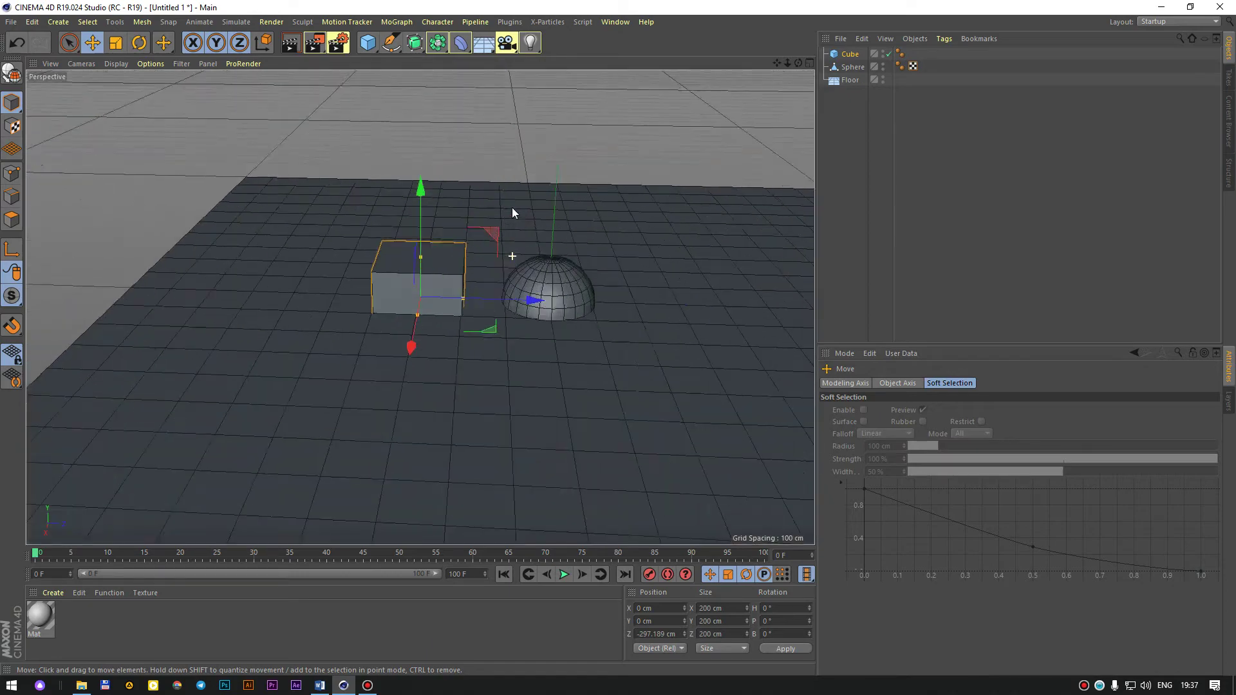
{"action": "scroll", "coordinate": [513, 207], "scroll_direction": "down", "scroll_amount": 2}
{"action": "scroll", "coordinate": [502, 195], "scroll_direction": "down", "scroll_amount": 2}
{"action": "scroll", "coordinate": [506, 203], "scroll_direction": "up", "scroll_amount": 4}
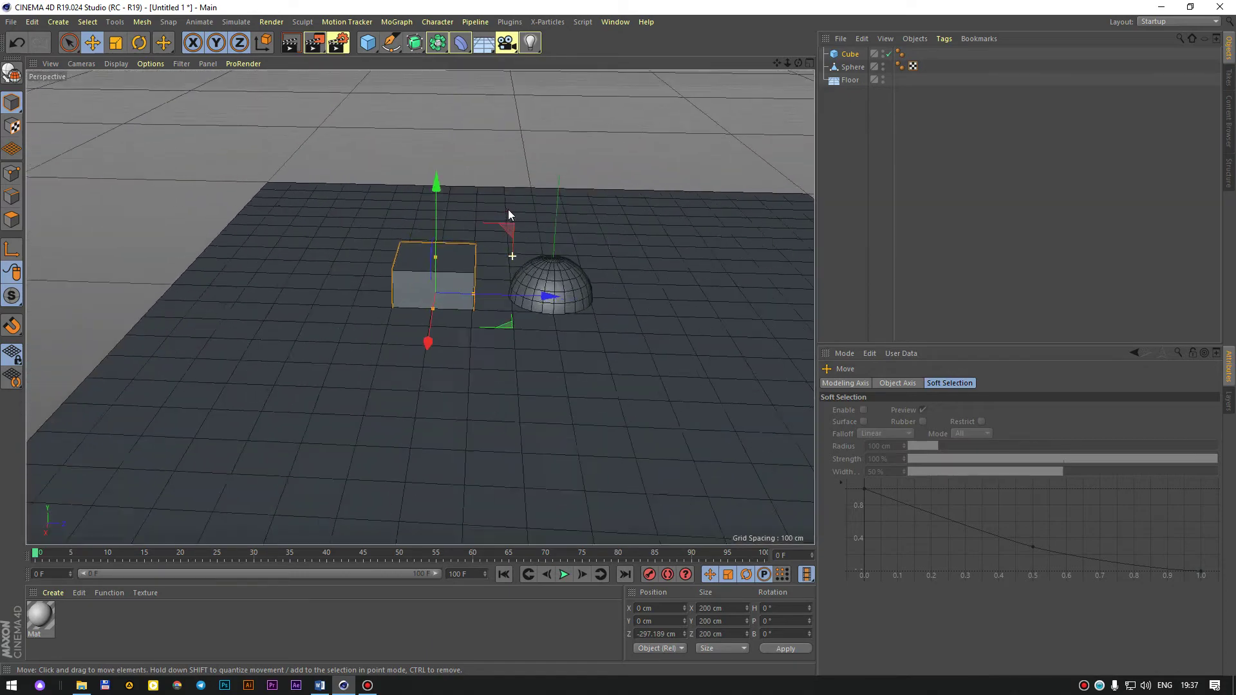
{"action": "scroll", "coordinate": [509, 216], "scroll_direction": "up", "scroll_amount": 1}
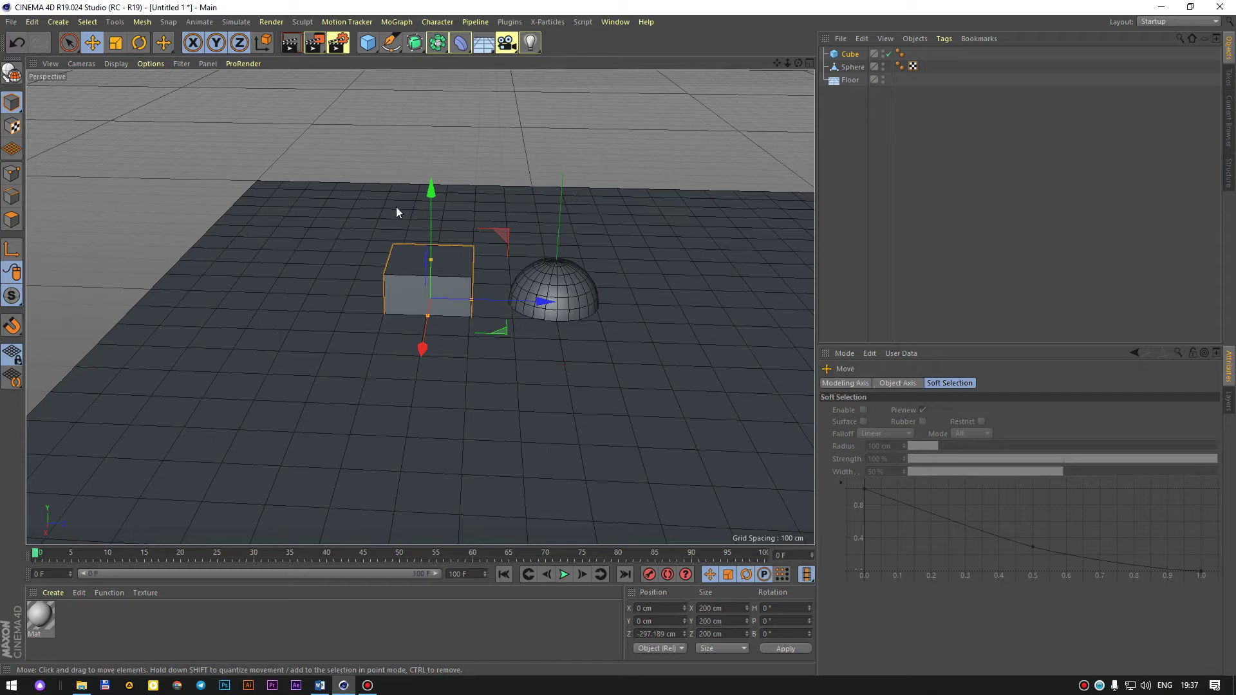
{"action": "left_click", "coordinate": [373, 43]}
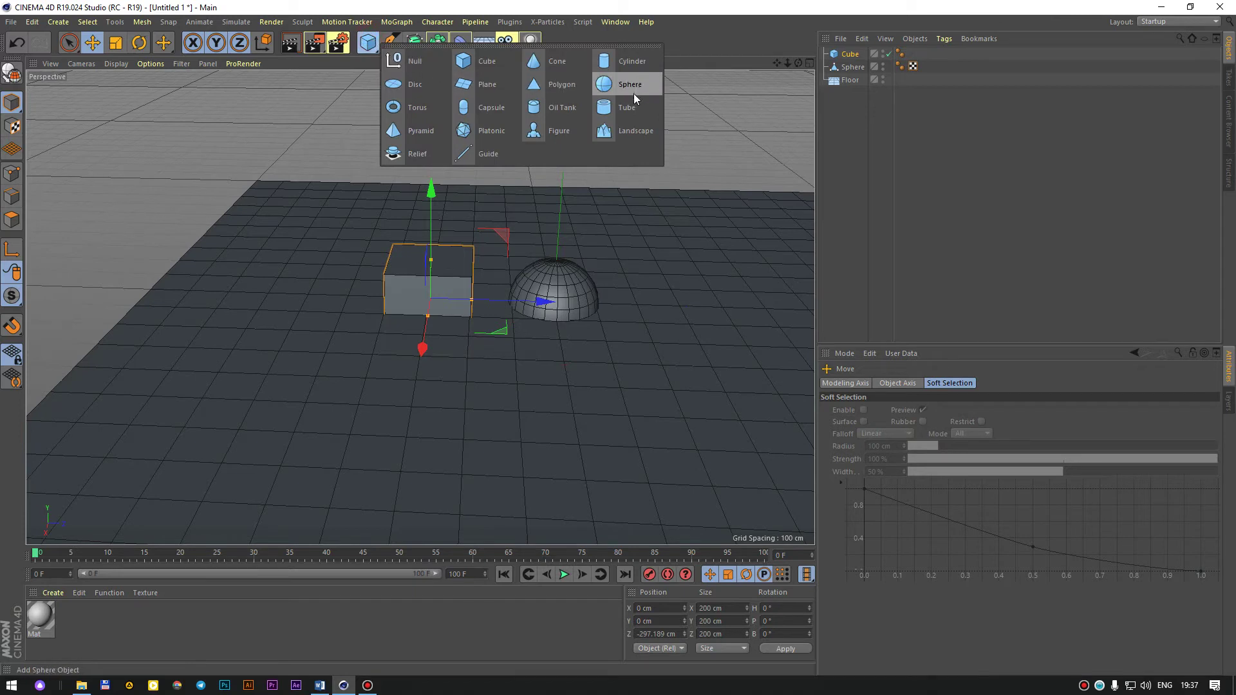
{"action": "left_click", "coordinate": [32, 22]}
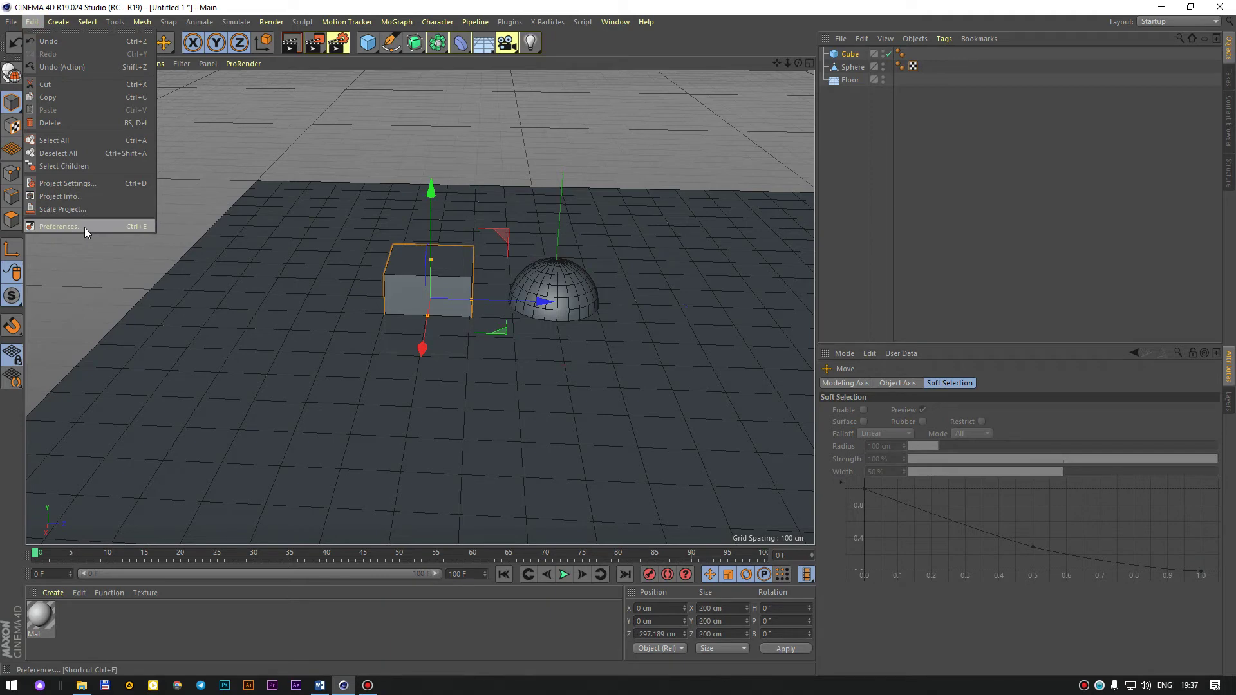
{"action": "left_click", "coordinate": [277, 57]}
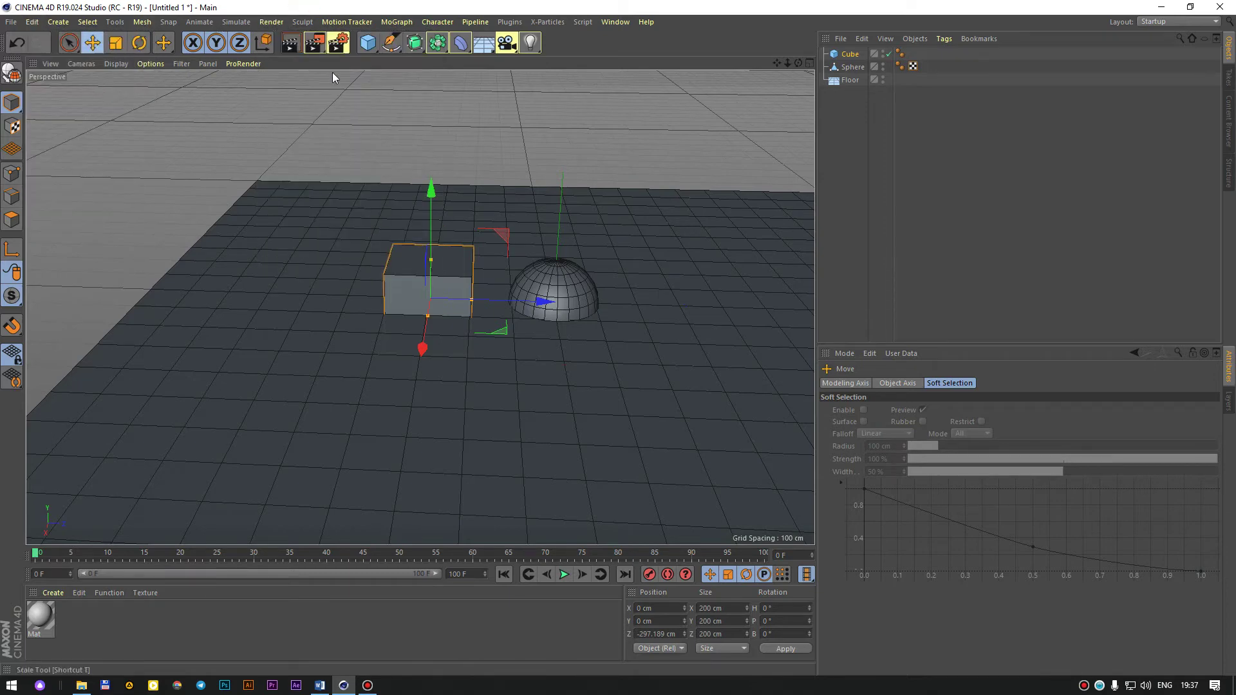
{"action": "left_click", "coordinate": [374, 50]}
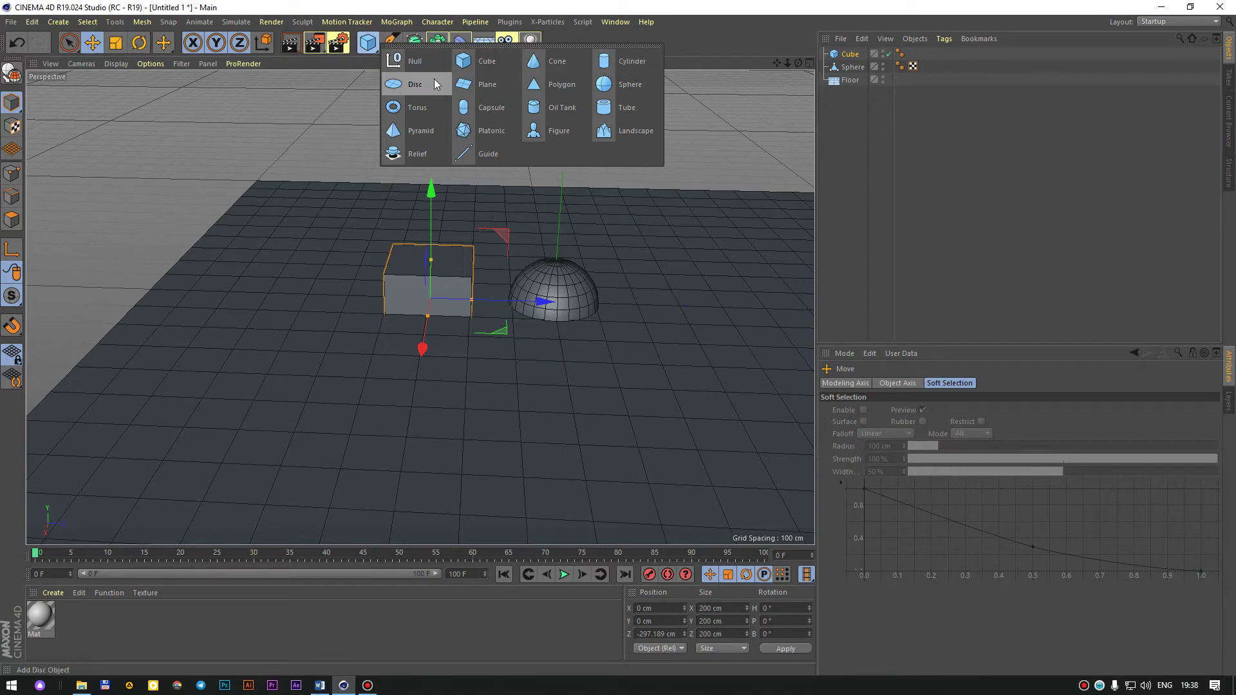
{"action": "left_click", "coordinate": [392, 6]}
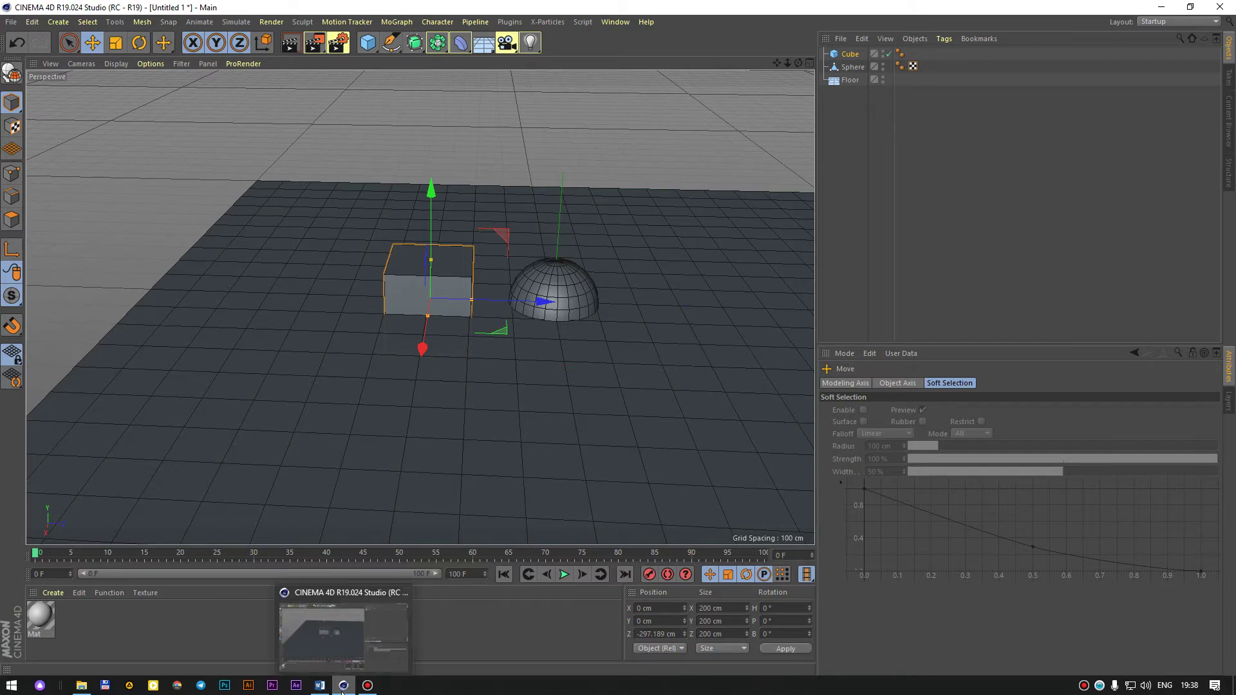
{"action": "mouse_move", "coordinate": [343, 686]}
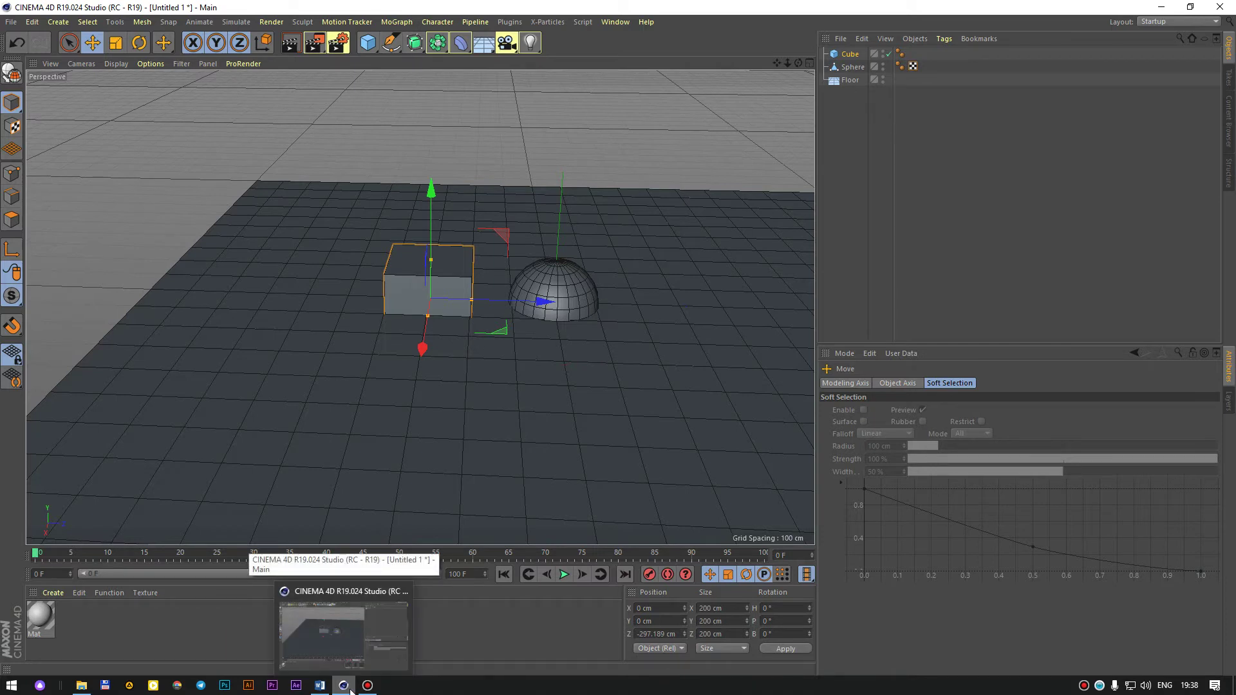
{"action": "right_click", "coordinate": [347, 688]}
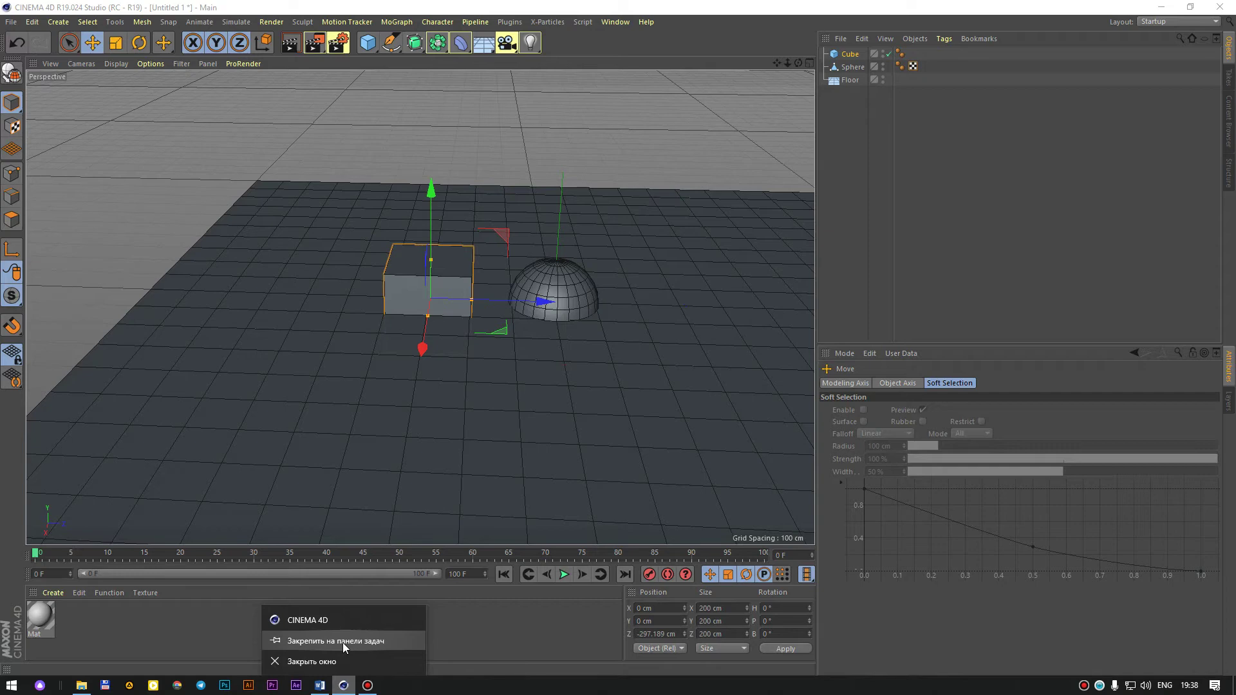
{"action": "left_click", "coordinate": [373, 47]}
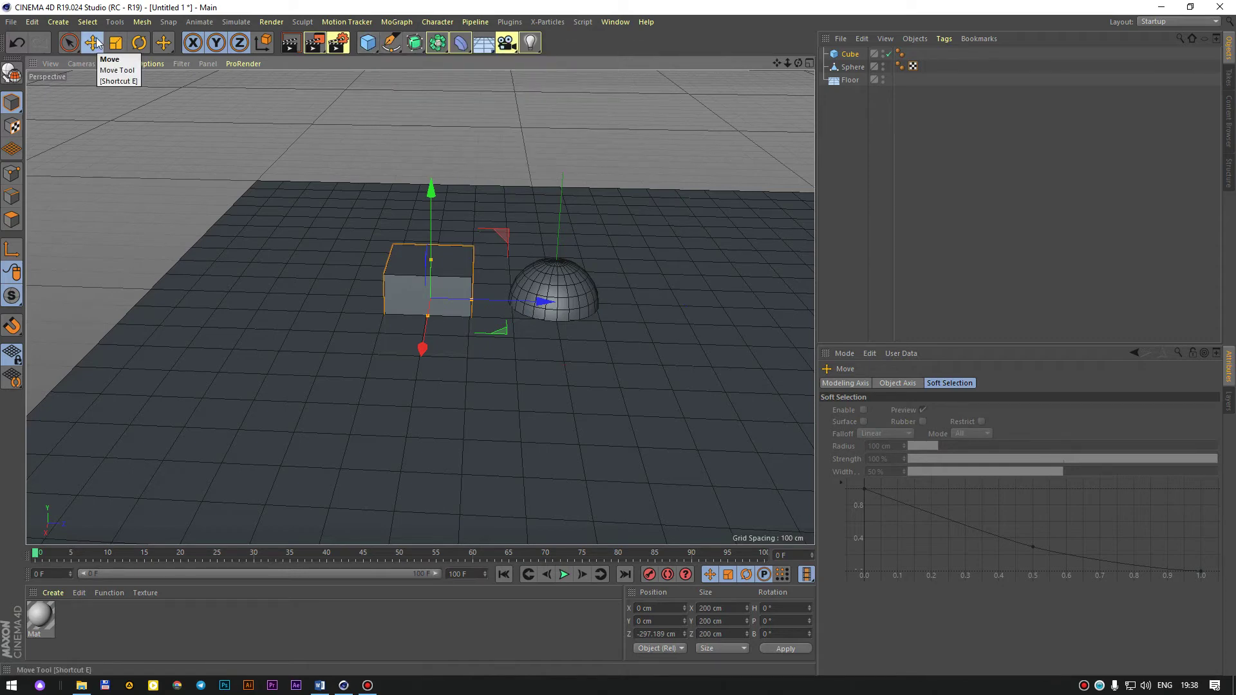
{"action": "left_click", "coordinate": [376, 685]}
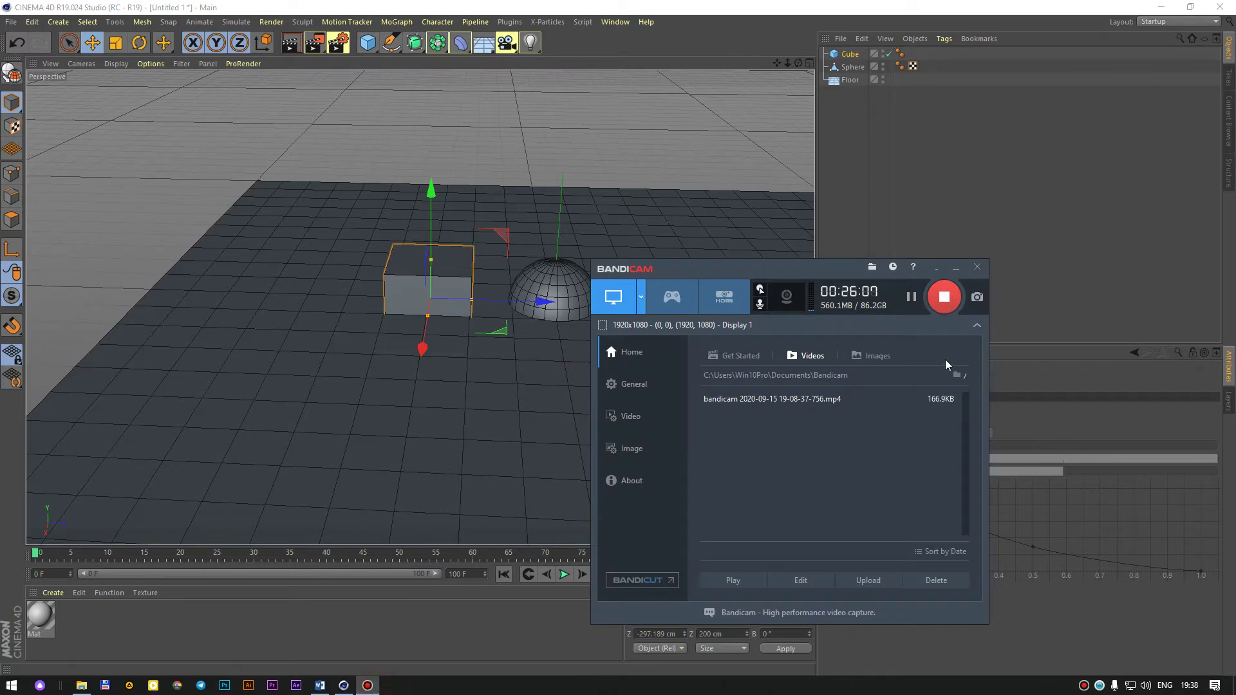
In Word, make 'Instrumentlar panellarini o'rganish.' bold, red and underlined.
{"action": "left_click", "coordinate": [936, 268]}
{"action": "left_click", "coordinate": [318, 687]}
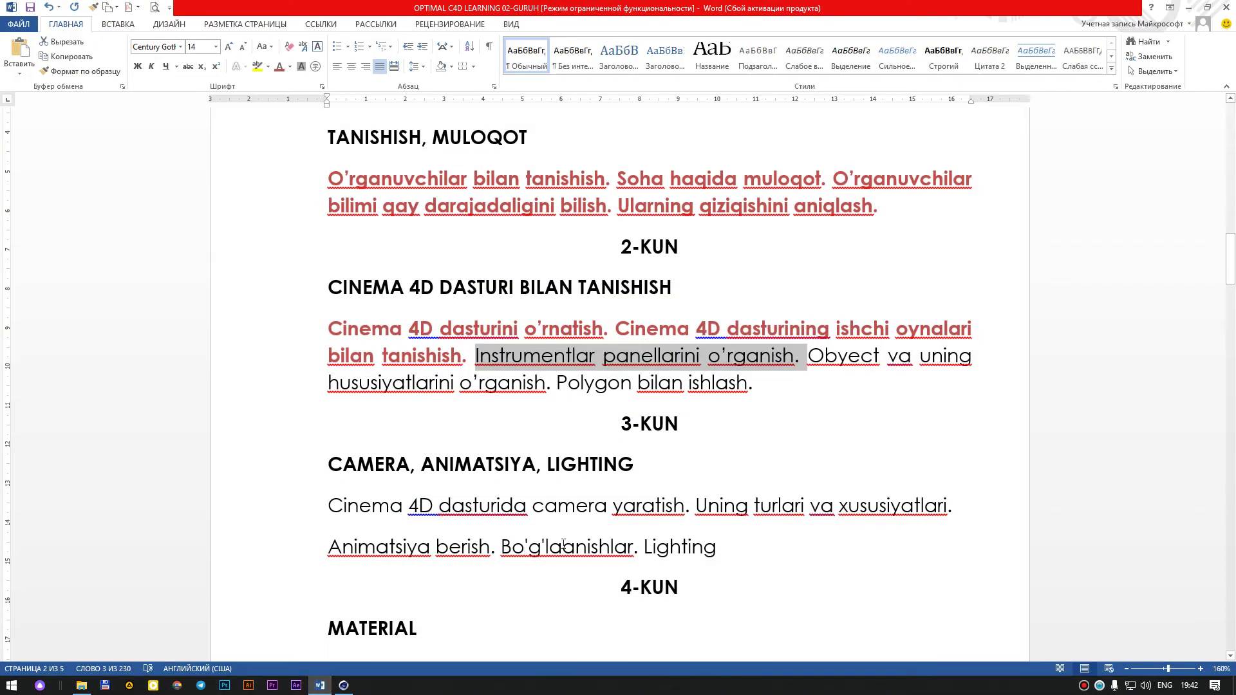
{"action": "left_click", "coordinate": [820, 408]}
{"action": "left_click_drag", "start_coordinate": [807, 358], "coordinate": [472, 356]}
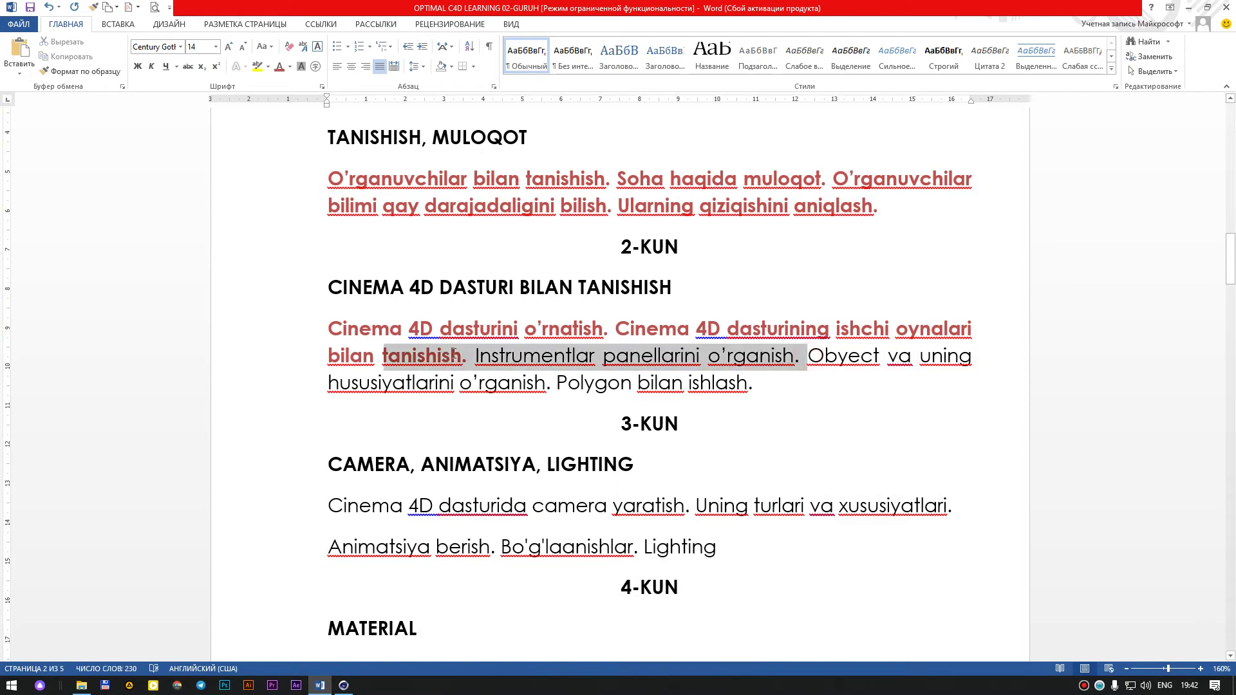
{"action": "key", "text": "ctrl+b"}
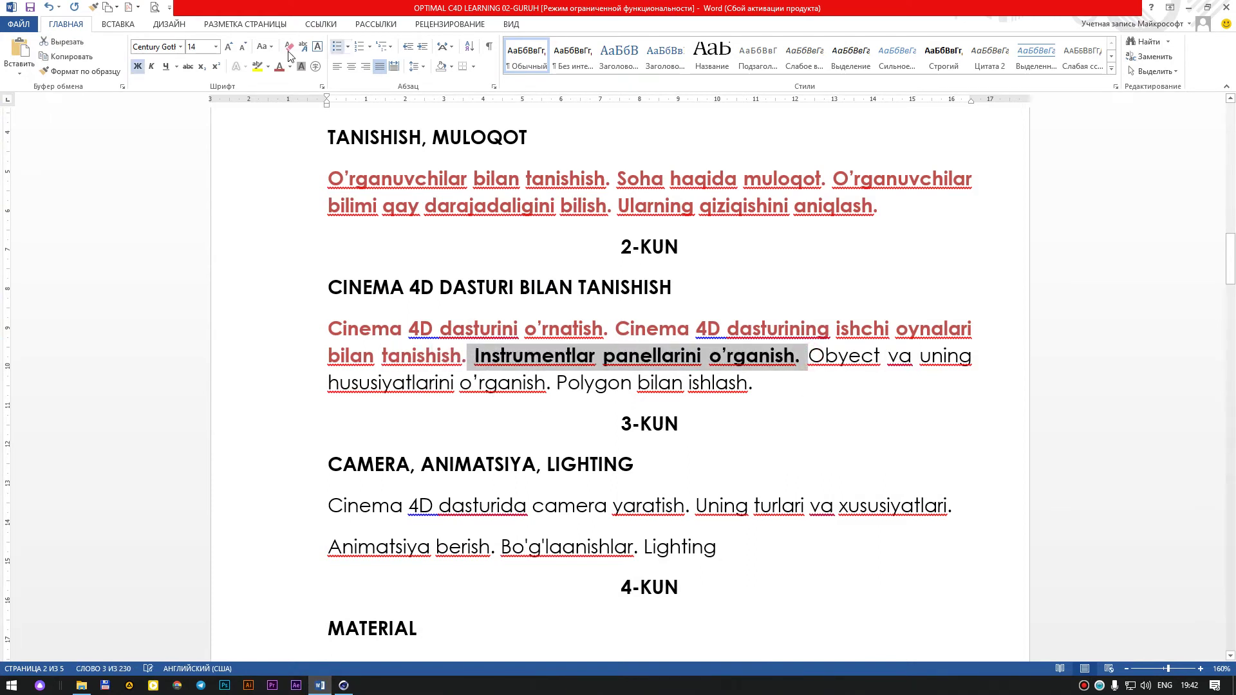
{"action": "left_click", "coordinate": [279, 67]}
{"action": "key", "text": "ctrl+u"}
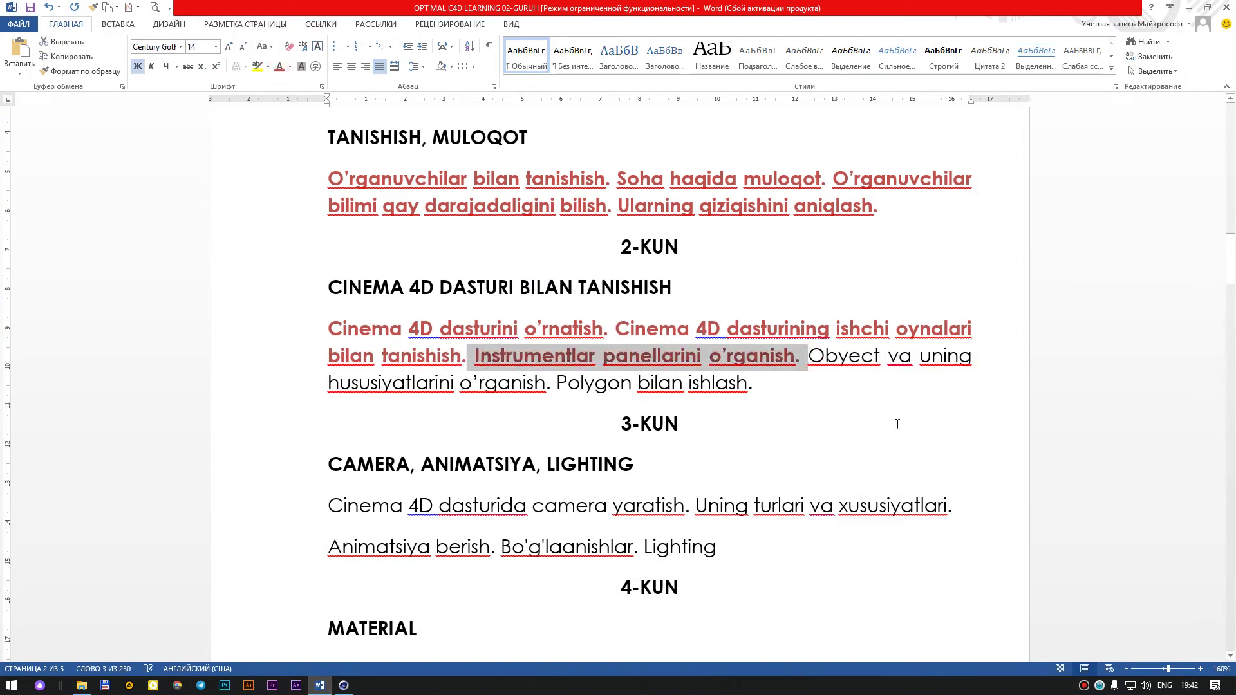
Bold the sentence 'Obyect va uning hususiyatlarini o'rganish.'.
{"action": "left_click", "coordinate": [897, 423]}
{"action": "mouse_move", "coordinate": [806, 356]}
{"action": "left_mouse_down"}
{"action": "mouse_move", "coordinate": [516, 406]}
{"action": "mouse_move", "coordinate": [557, 402]}
{"action": "left_mouse_up"}
{"action": "key", "text": "ctrl+b"}
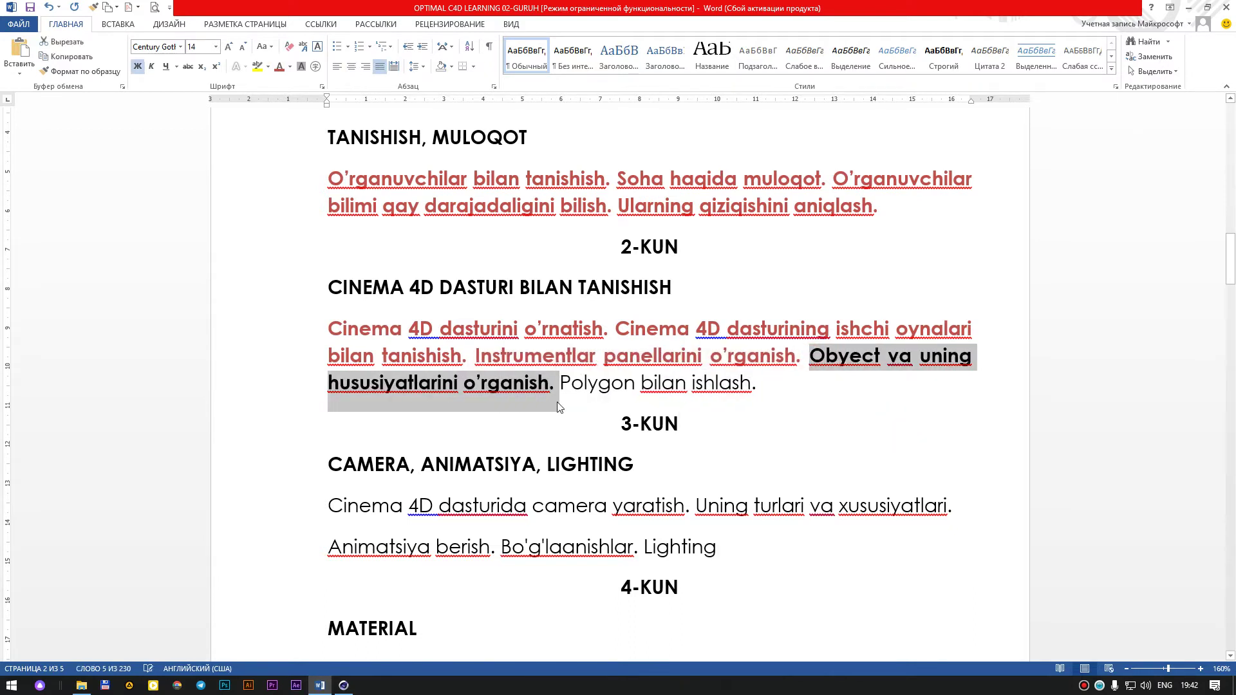
Return to Cinema 4D and delete the cube, sphere and floor with Ctrl+A and Delete.
{"action": "key", "text": "alt+Tab"}
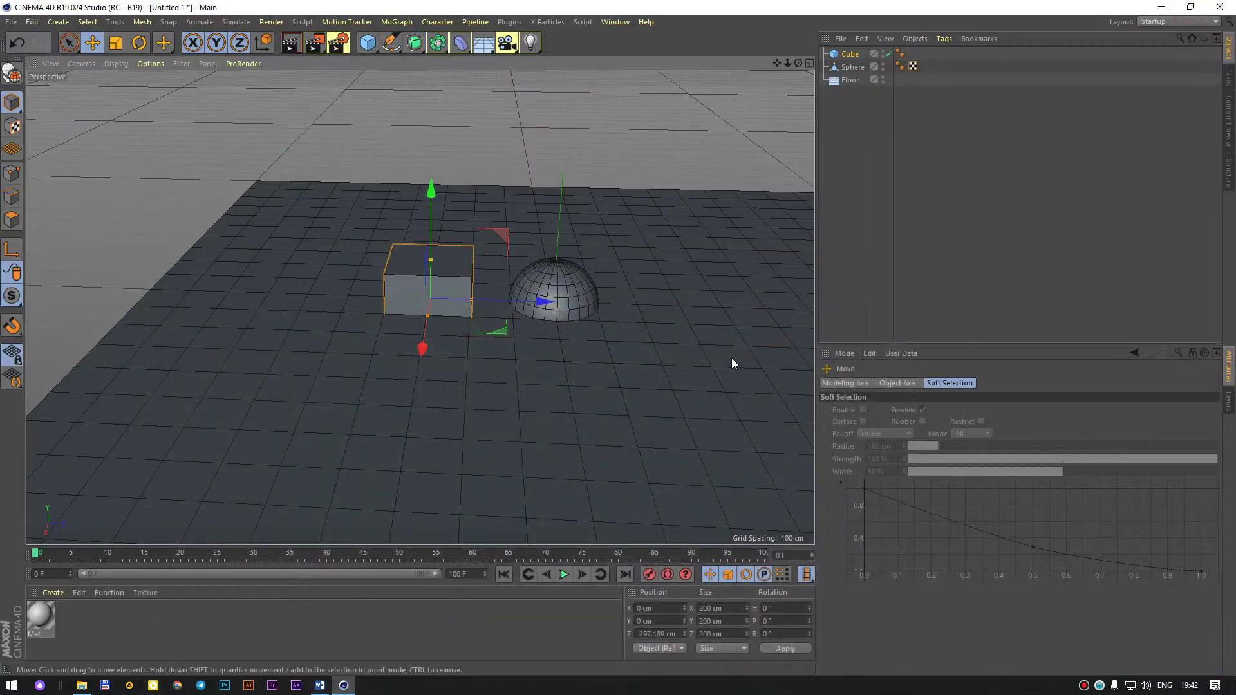
{"action": "key", "text": "ctrl+a"}
{"action": "key", "text": "Delete"}
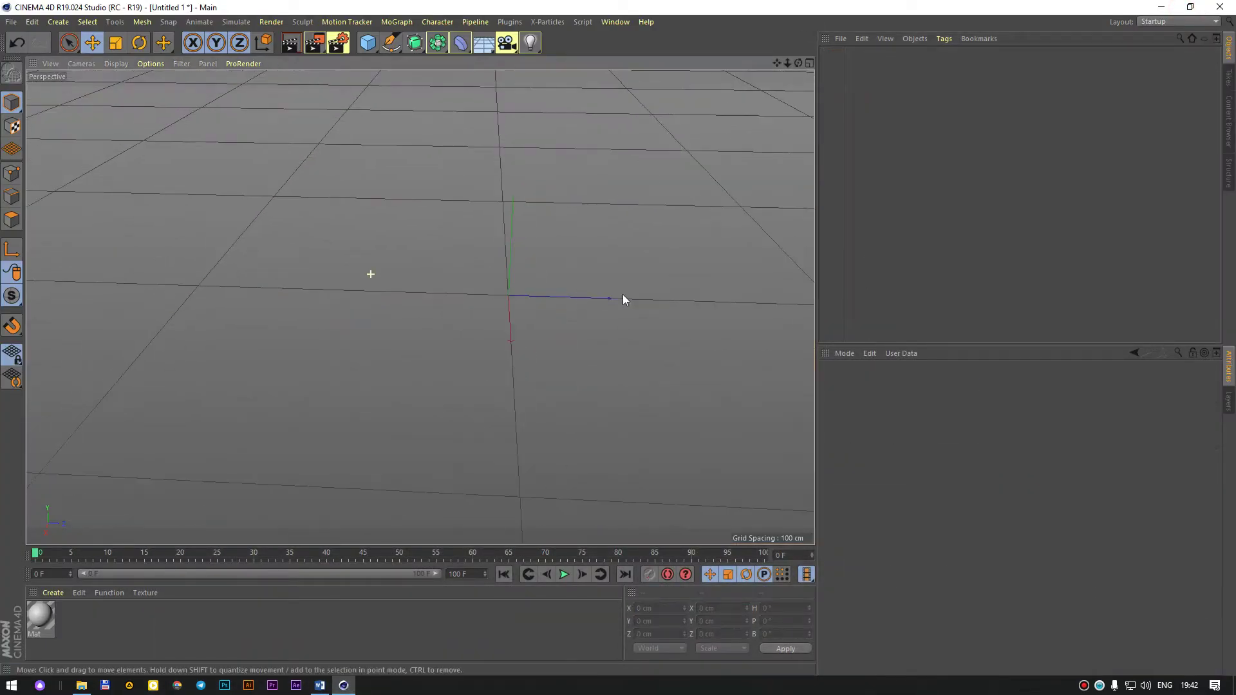
{"action": "middle_click", "coordinate": [430, 322]}
{"action": "middle_click", "coordinate": [366, 319]}
{"action": "mouse_move", "coordinate": [381, 257]}
{"action": "left_mouse_down", "text": "alt"}
{"action": "mouse_move", "coordinate": [421, 334]}
{"action": "mouse_move", "coordinate": [386, 193]}
{"action": "left_mouse_up", "text": "alt"}
Add a Disc primitive, orbit around to inspect it, then delete it.
{"action": "left_click", "coordinate": [374, 47]}
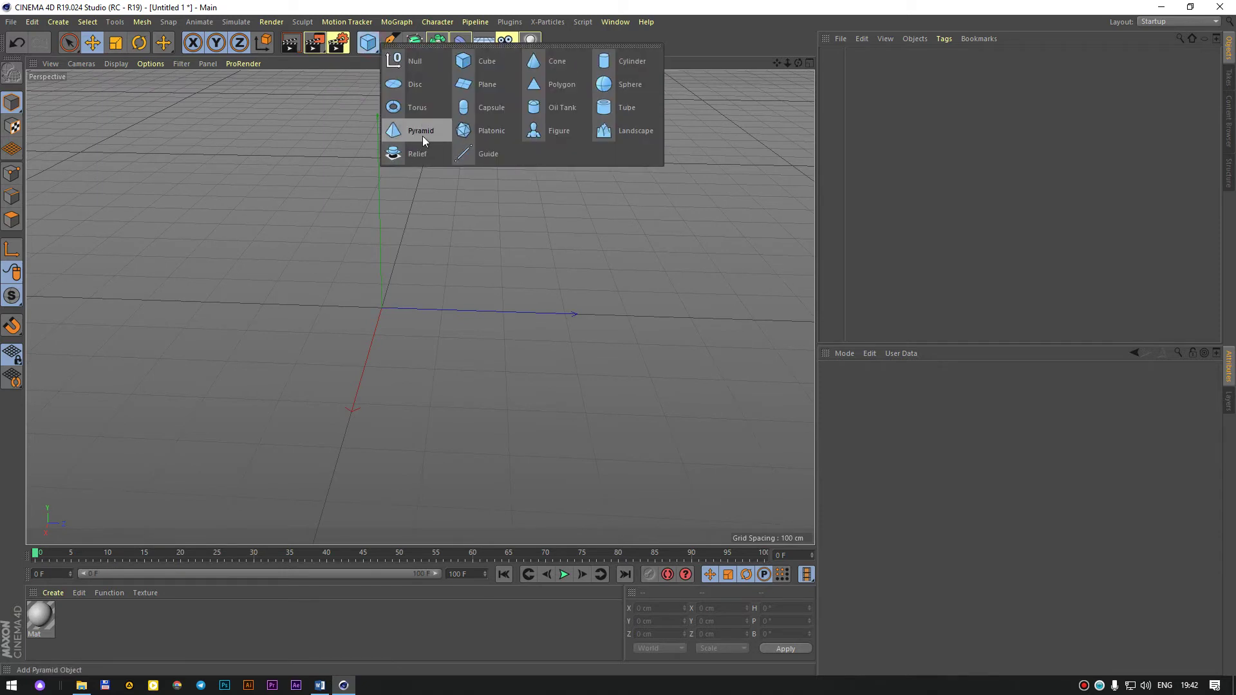
{"action": "left_click", "coordinate": [422, 82]}
{"action": "scroll", "coordinate": [412, 296], "scroll_direction": "up", "scroll_amount": 3}
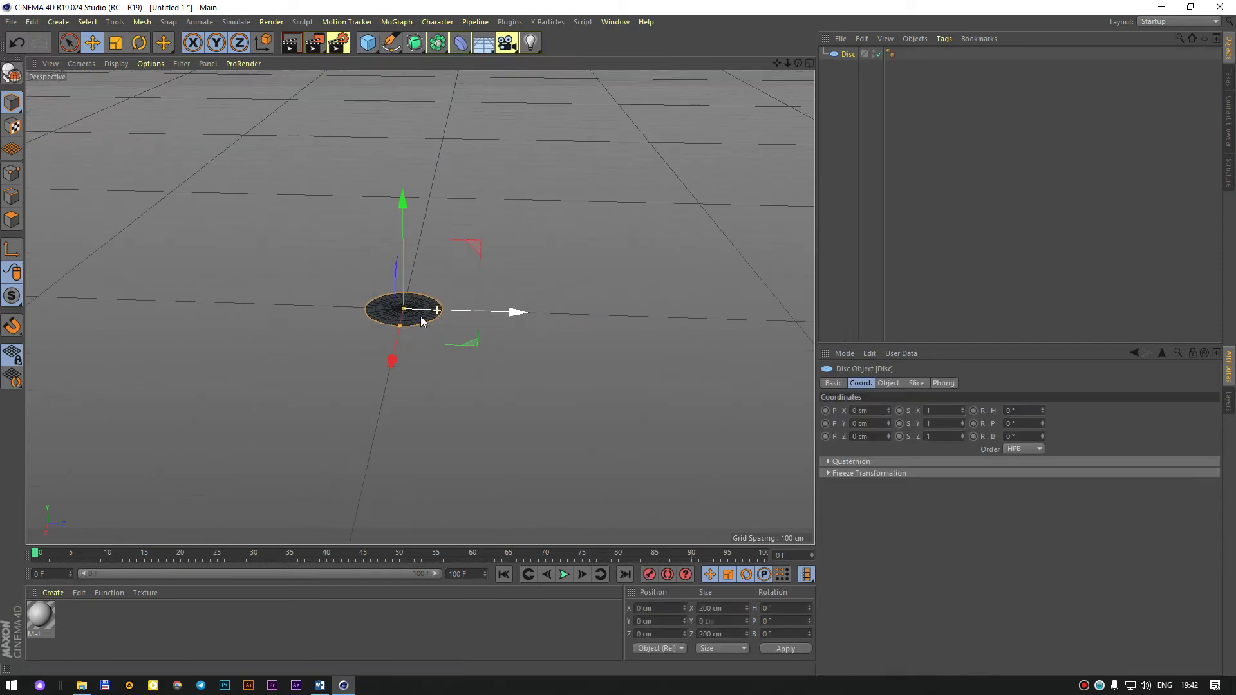
{"action": "scroll", "coordinate": [379, 305], "scroll_direction": "up", "scroll_amount": 3}
{"action": "mouse_move", "coordinate": [378, 305]}
{"action": "left_mouse_down", "text": "alt"}
{"action": "mouse_move", "coordinate": [507, 384]}
{"action": "mouse_move", "coordinate": [487, 210]}
{"action": "mouse_move", "coordinate": [461, 386]}
{"action": "mouse_move", "coordinate": [585, 400]}
{"action": "left_mouse_up", "text": "alt"}
{"action": "scroll", "coordinate": [553, 406], "scroll_direction": "down", "scroll_amount": 2}
{"action": "scroll", "coordinate": [490, 373], "scroll_direction": "down", "scroll_amount": 2}
{"action": "scroll", "coordinate": [469, 363], "scroll_direction": "down", "scroll_amount": 2}
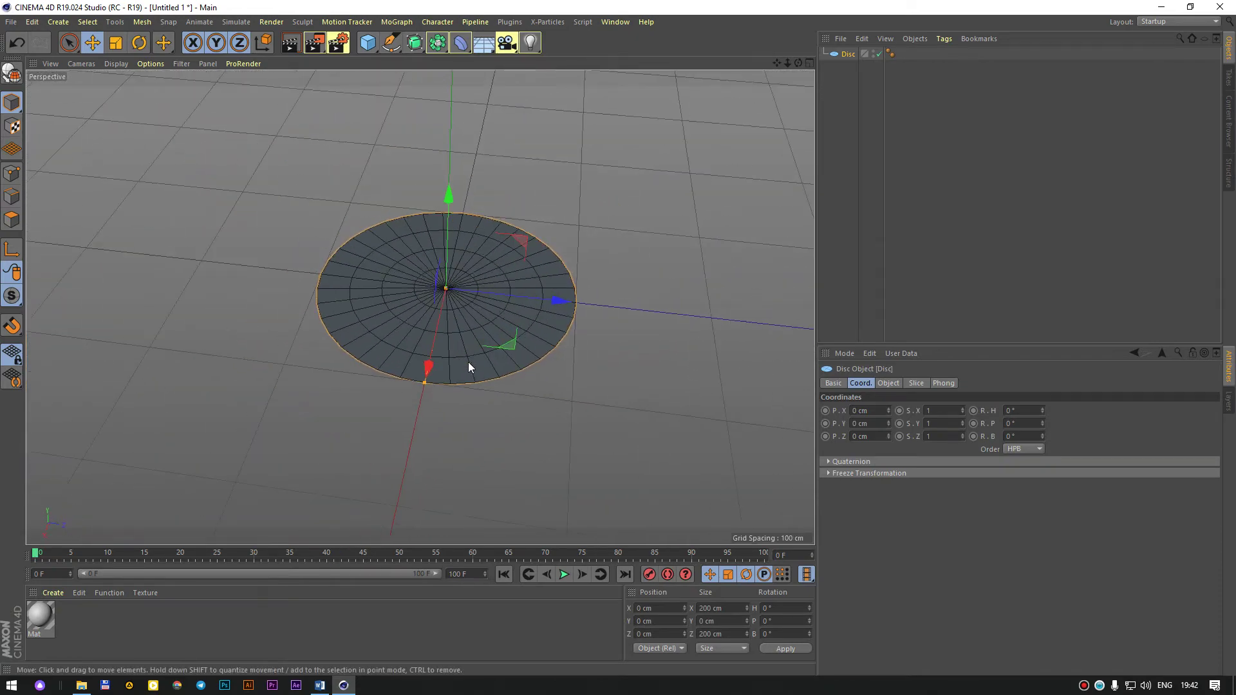
{"action": "key", "text": "Delete"}
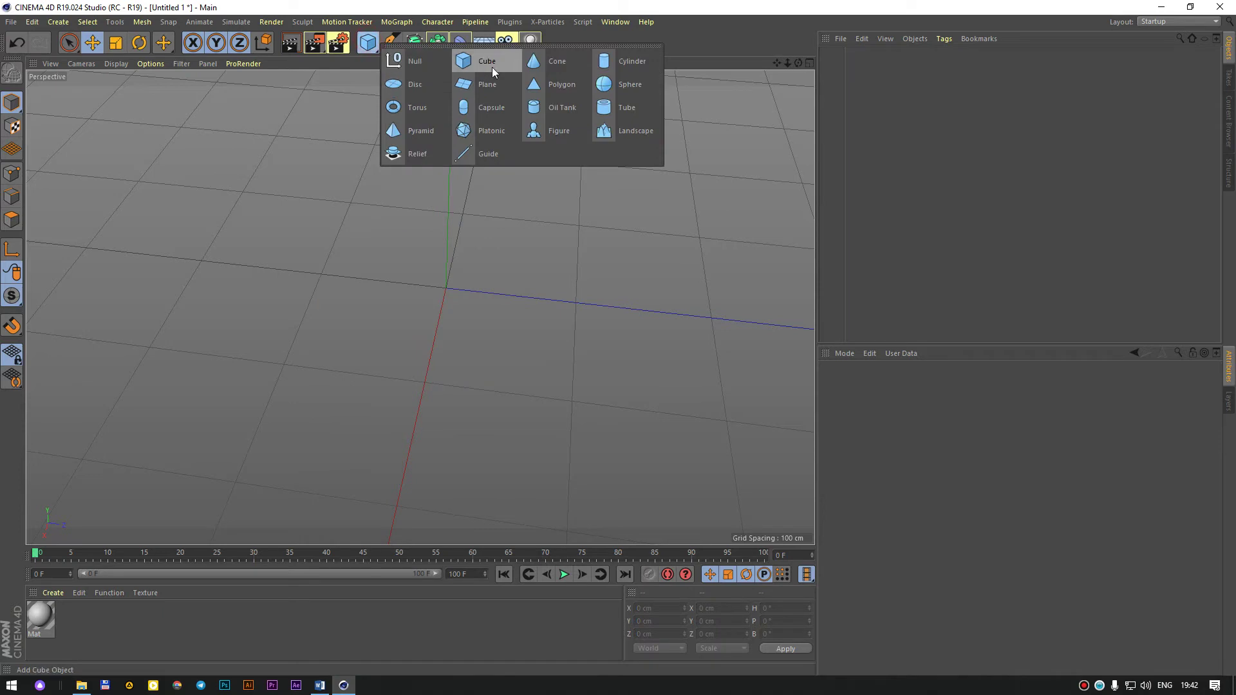
Add a 200 cm cube and switch viewport shading to show its edge lines.
{"action": "left_click", "coordinate": [489, 64]}
{"action": "left_click_drag", "start_coordinate": [506, 251], "coordinate": [480, 266], "text": "alt"}
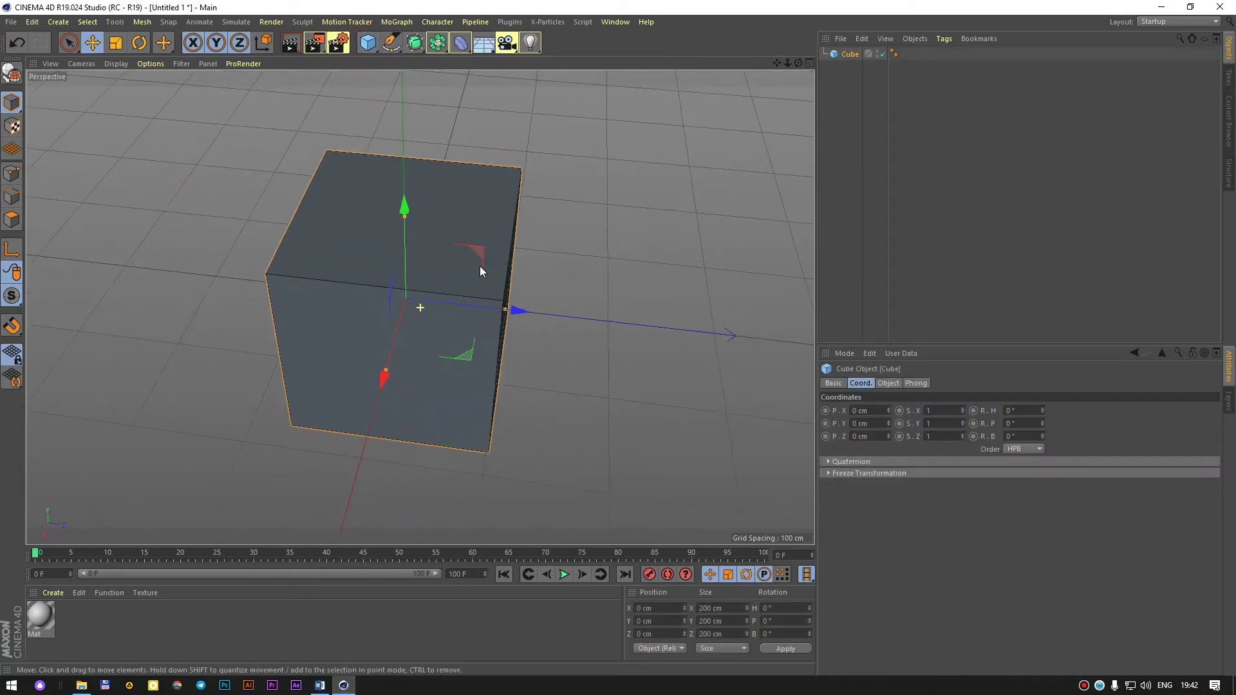
{"action": "left_click", "coordinate": [116, 63]}
{"action": "left_click", "coordinate": [119, 92]}
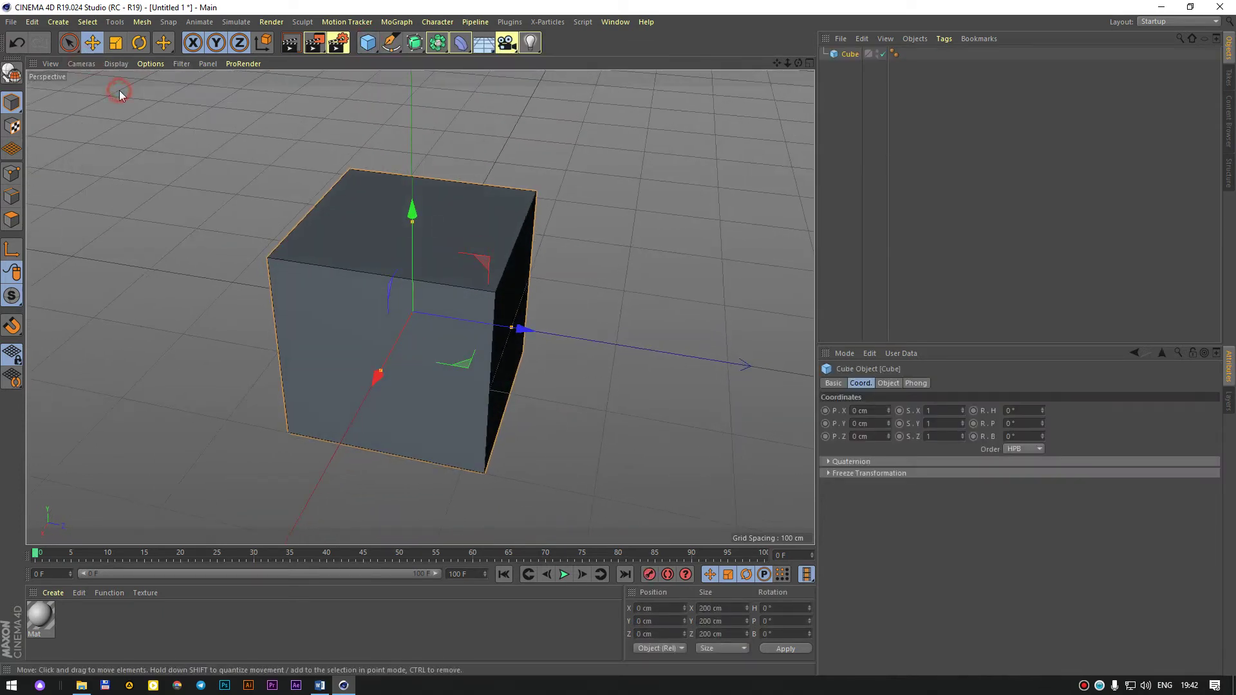
{"action": "left_click", "coordinate": [117, 63]}
{"action": "left_click", "coordinate": [590, 217]}
{"action": "left_click", "coordinate": [116, 63]}
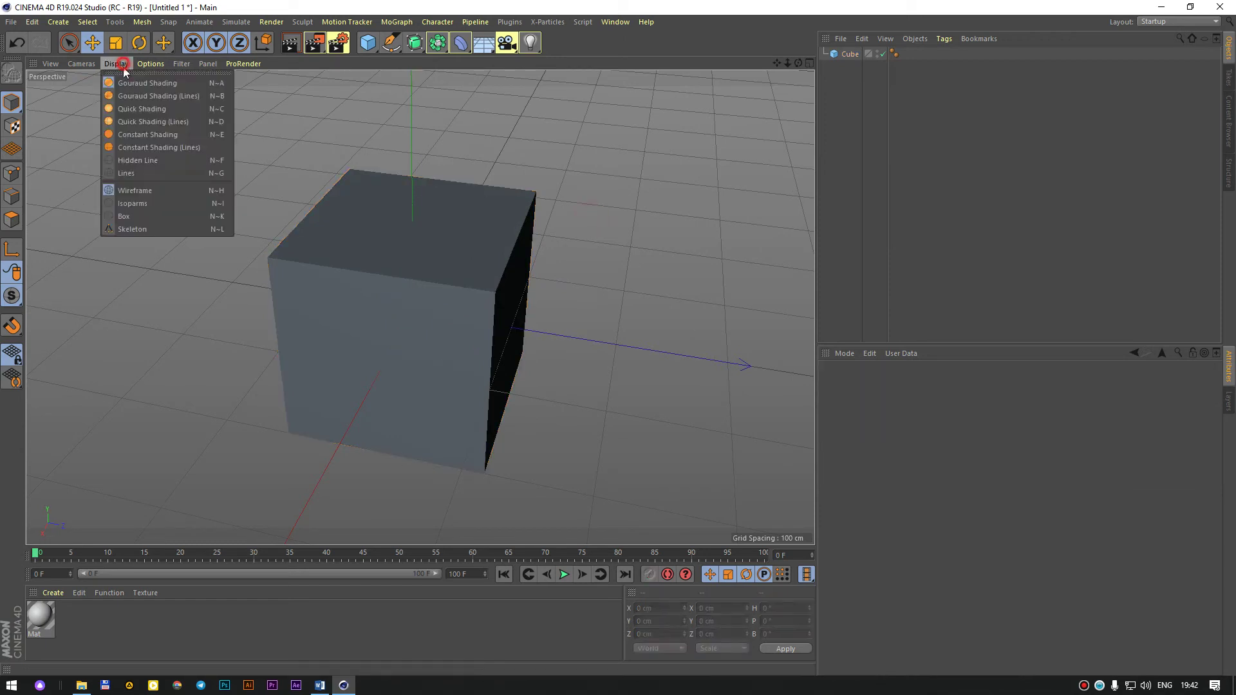
{"action": "left_click", "coordinate": [125, 94]}
{"action": "mouse_move", "coordinate": [422, 322]}
{"action": "left_mouse_down", "text": "alt"}
{"action": "mouse_move", "coordinate": [490, 268]}
{"action": "mouse_move", "coordinate": [584, 286]}
{"action": "left_mouse_up", "text": "alt"}
Turn on X-Ray in the cube's Basic tab and render a quick preview.
{"action": "left_click", "coordinate": [847, 55]}
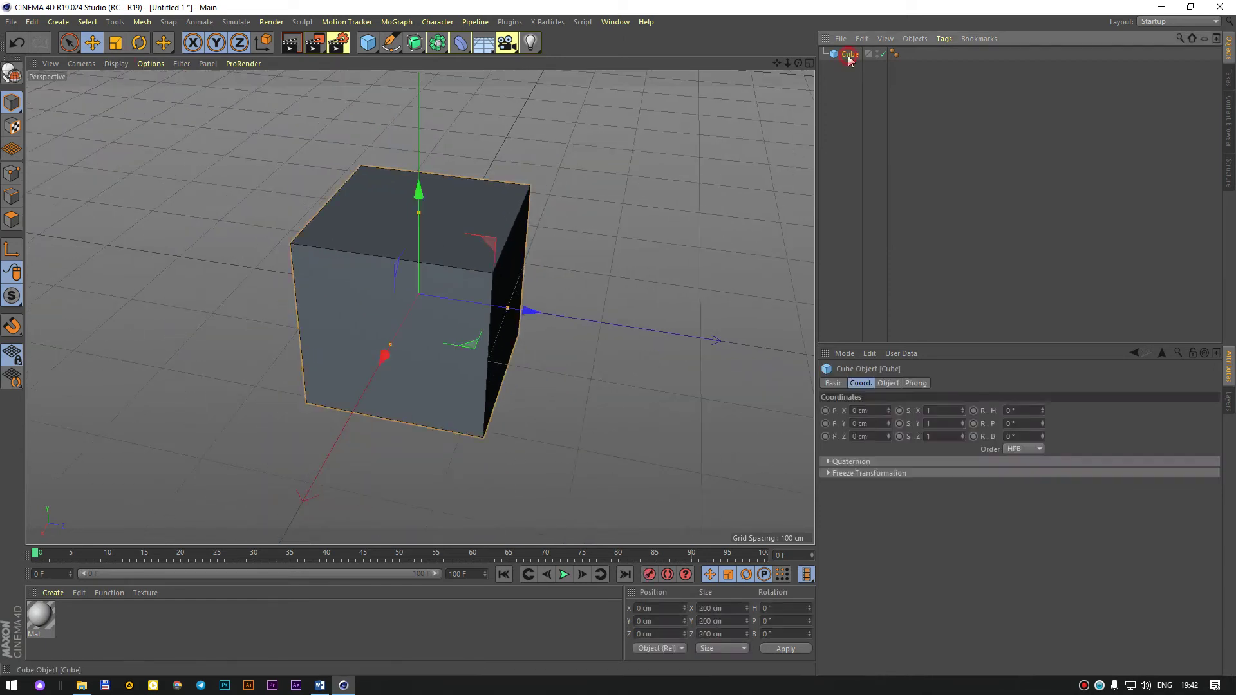
{"action": "left_click", "coordinate": [833, 383]}
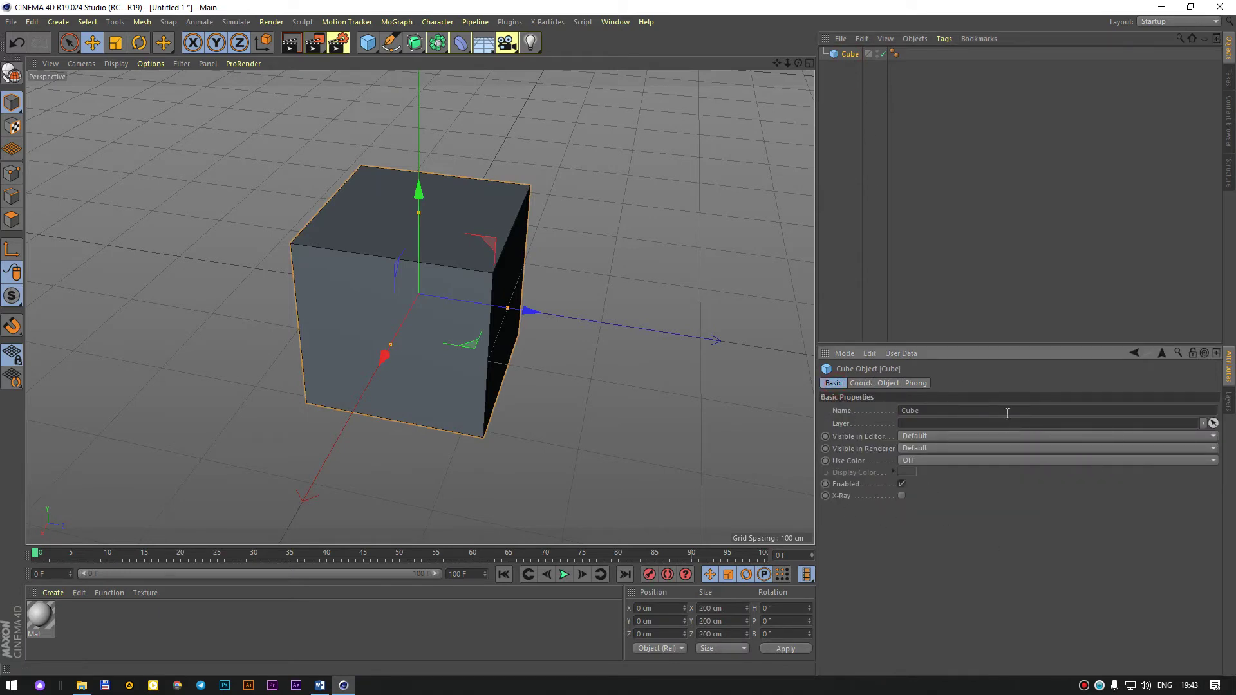
{"action": "left_click", "coordinate": [902, 496]}
{"action": "left_click", "coordinate": [902, 496]}
{"action": "mouse_move", "coordinate": [509, 284]}
{"action": "left_mouse_down", "text": "alt"}
{"action": "mouse_move", "coordinate": [358, 188]}
{"action": "mouse_move", "coordinate": [323, 145]}
{"action": "mouse_move", "coordinate": [481, 260]}
{"action": "left_mouse_up", "text": "alt"}
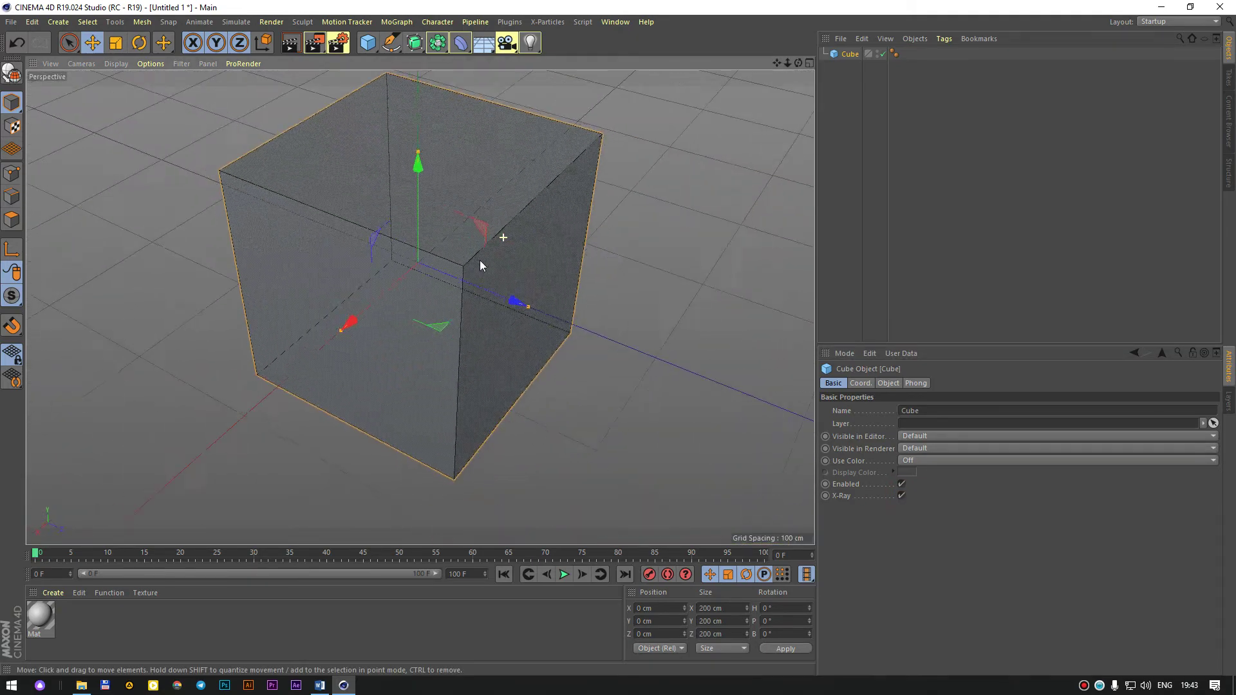
{"action": "left_click", "coordinate": [902, 496]}
{"action": "left_click", "coordinate": [902, 496]}
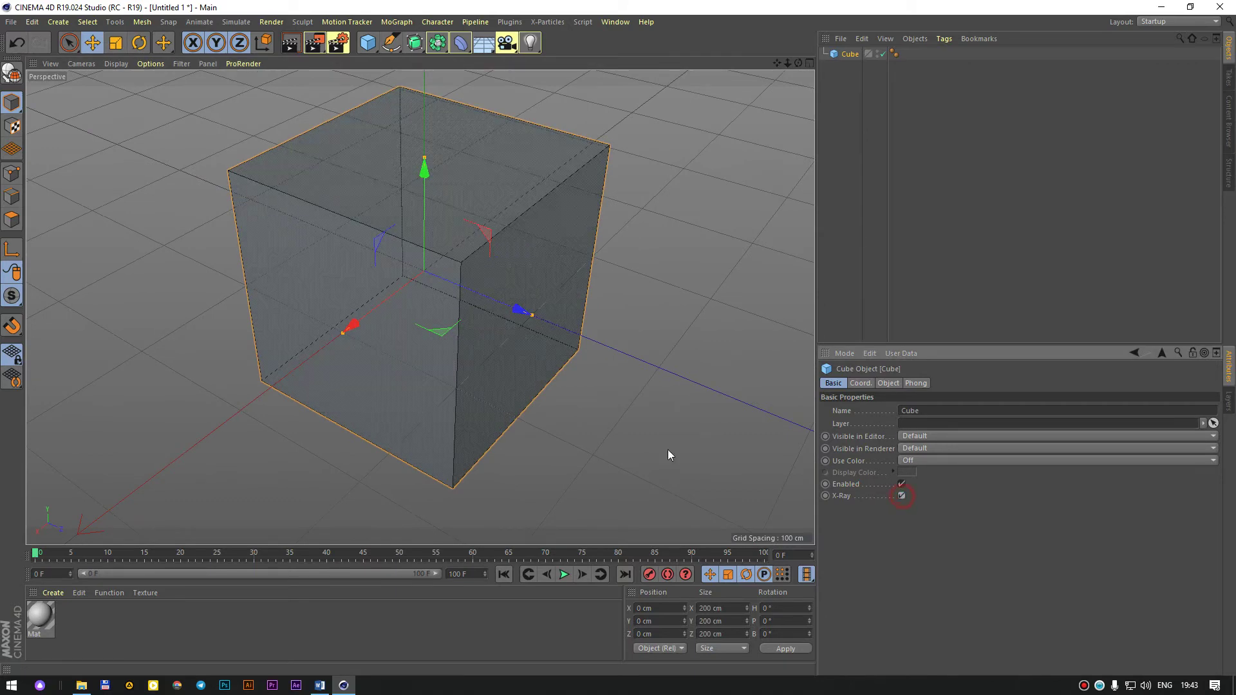
{"action": "scroll", "coordinate": [386, 278], "scroll_direction": "up", "scroll_amount": 2}
{"action": "scroll", "coordinate": [385, 283], "scroll_direction": "up", "scroll_amount": 5}
{"action": "scroll", "coordinate": [353, 287], "scroll_direction": "down", "scroll_amount": 3}
{"action": "scroll", "coordinate": [474, 317], "scroll_direction": "down", "scroll_amount": 3}
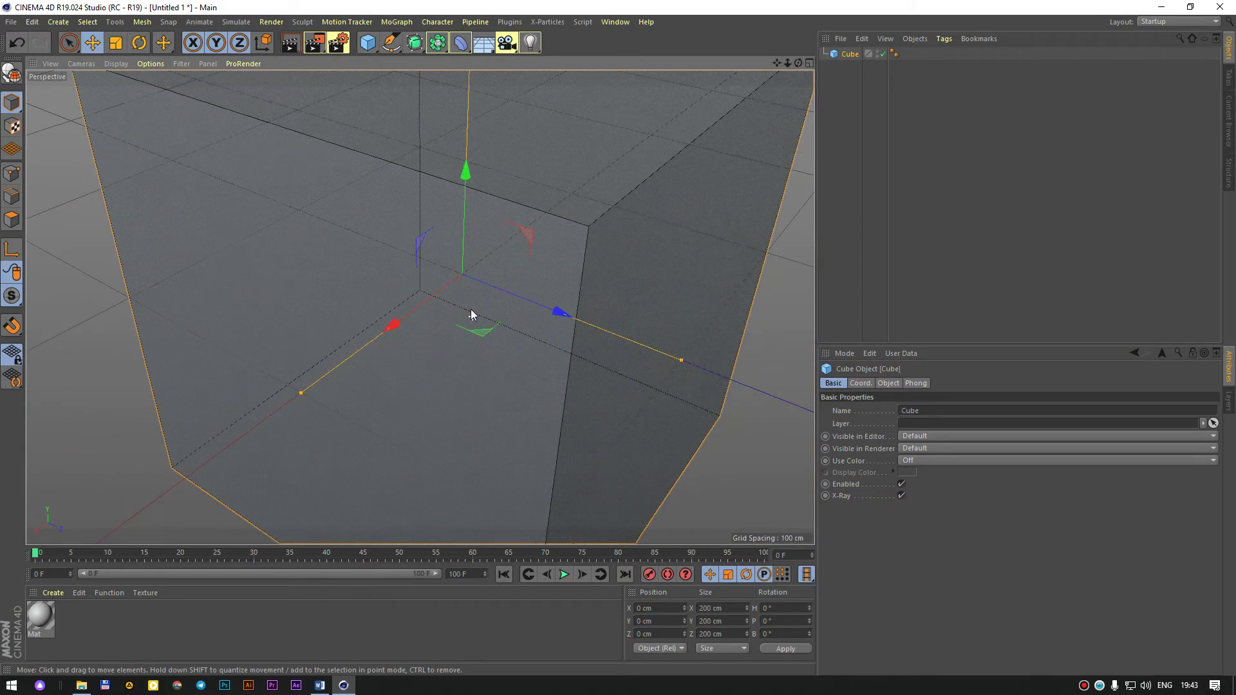
{"action": "scroll", "coordinate": [488, 311], "scroll_direction": "down", "scroll_amount": 2}
{"action": "key", "text": "ctrl+r"}
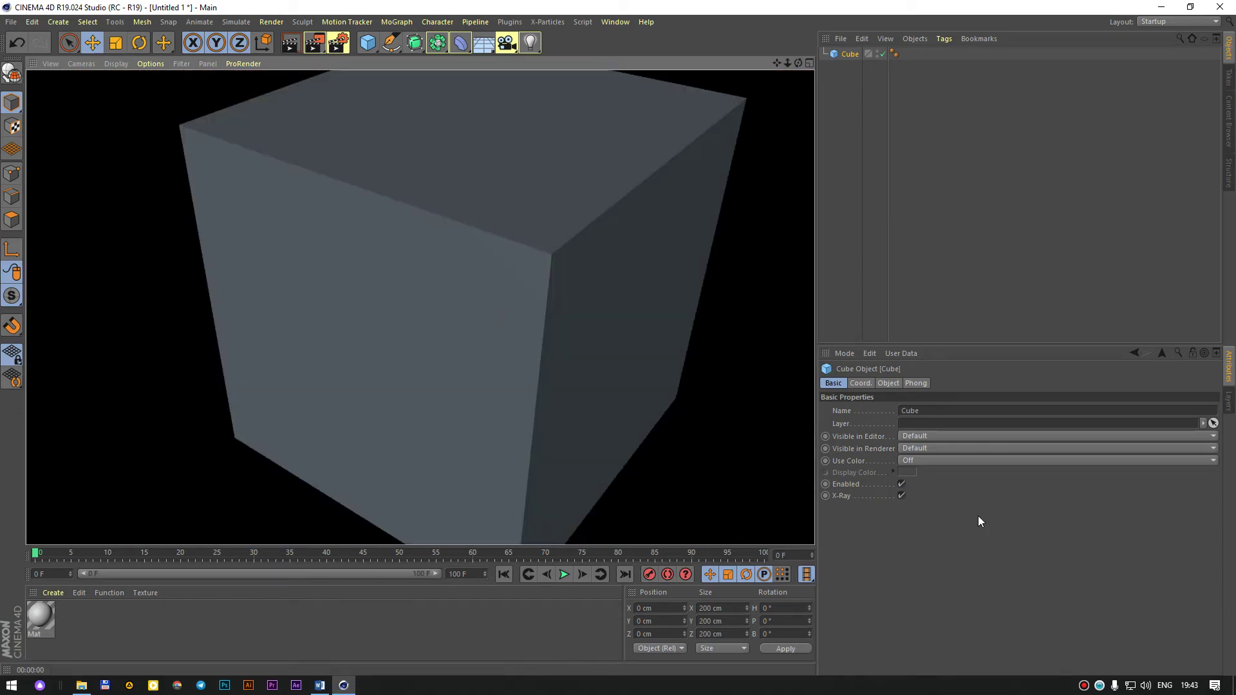
Reselect the cube, untick X-Ray, and show its Coord. tab values.
{"action": "left_click", "coordinate": [694, 397]}
{"action": "mouse_move", "coordinate": [632, 367]}
{"action": "left_mouse_down", "text": "alt"}
{"action": "mouse_move", "coordinate": [373, 277]}
{"action": "mouse_move", "coordinate": [418, 304]}
{"action": "left_mouse_up", "text": "alt"}
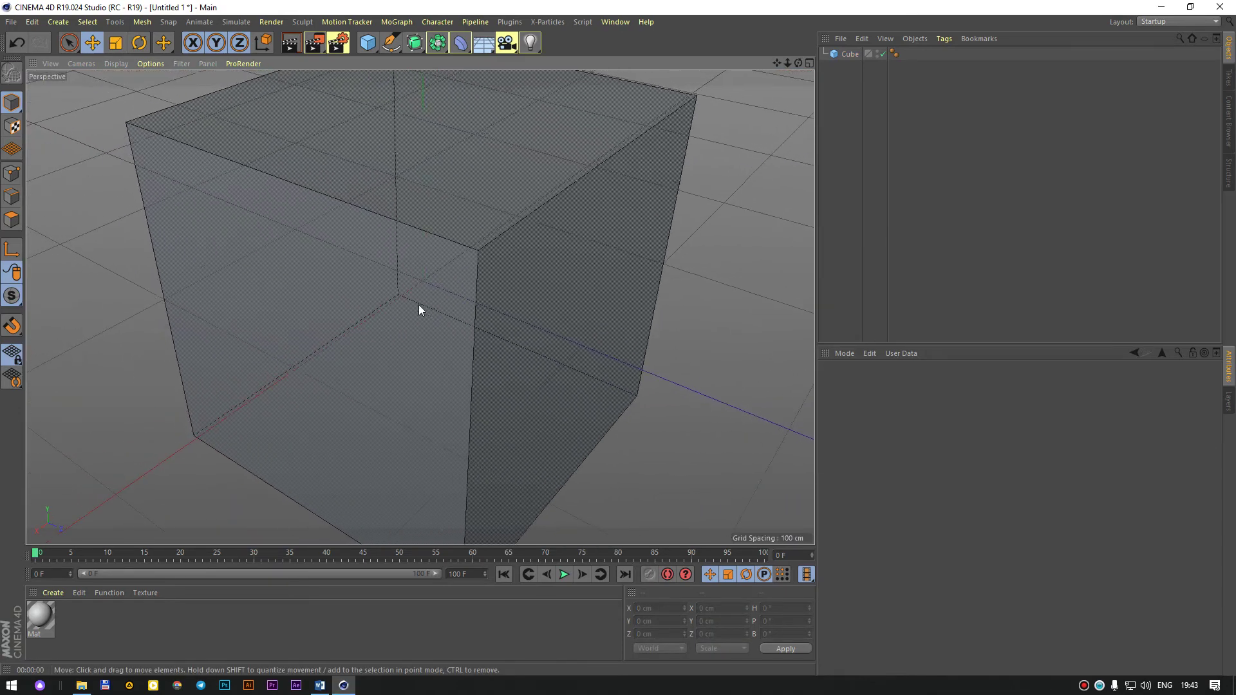
{"action": "scroll", "coordinate": [314, 277], "scroll_direction": "up", "scroll_amount": 5}
{"action": "scroll", "coordinate": [393, 308], "scroll_direction": "down", "scroll_amount": 5}
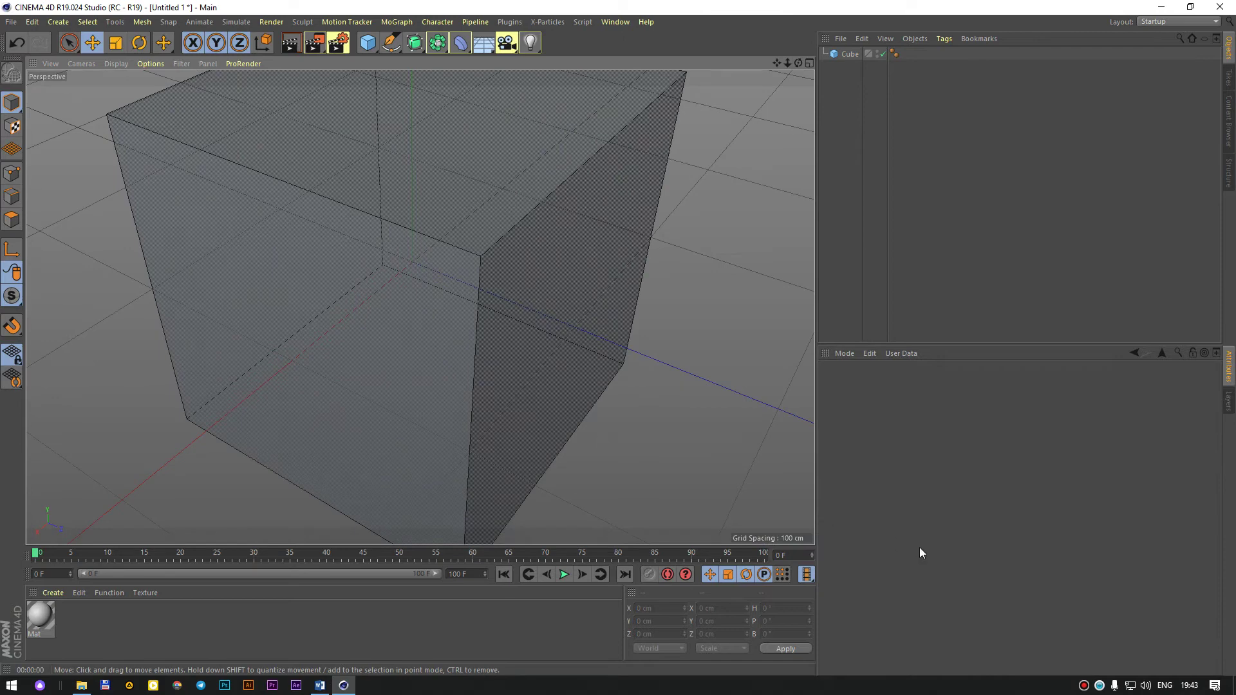
{"action": "left_click", "coordinate": [550, 288]}
{"action": "left_click", "coordinate": [903, 496]}
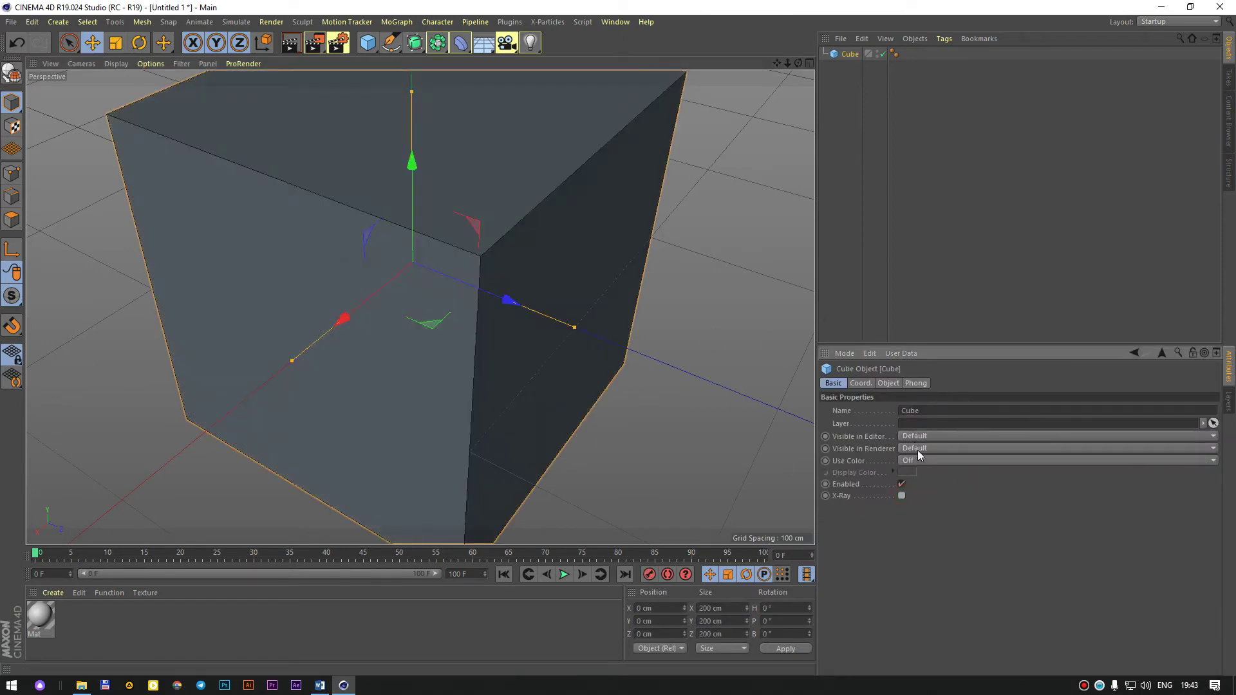
{"action": "left_click", "coordinate": [862, 384]}
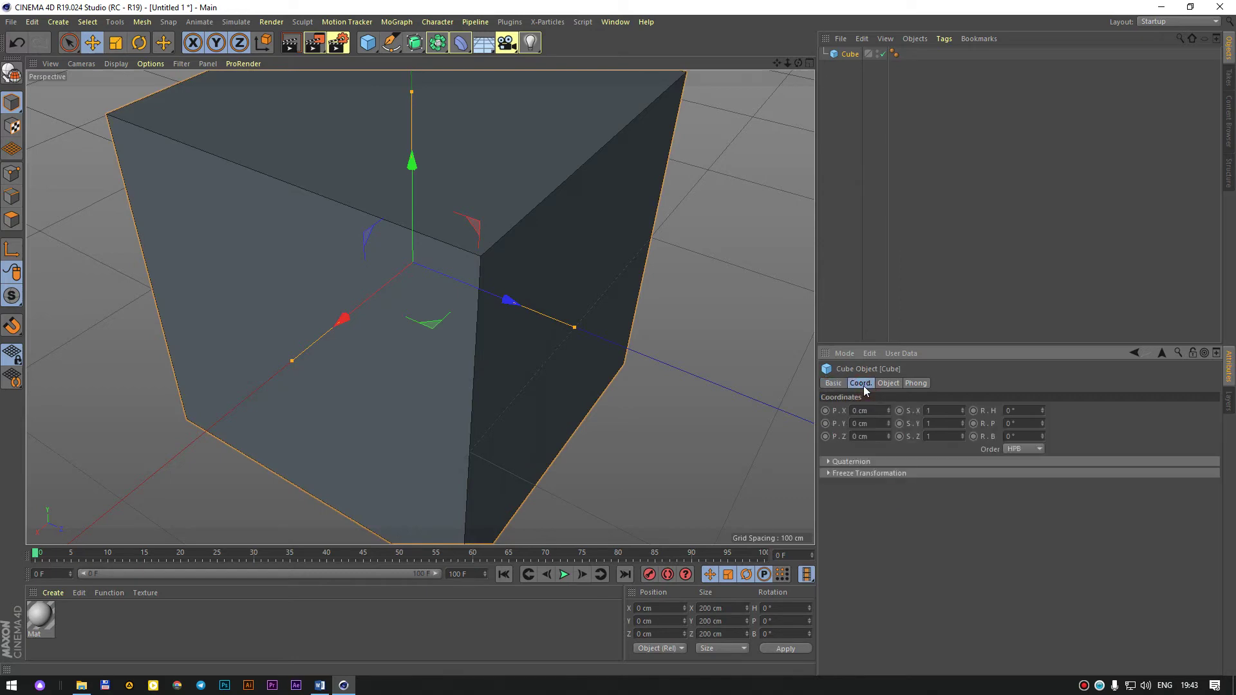
{"action": "scroll", "coordinate": [602, 295], "scroll_direction": "down", "scroll_amount": 3}
{"action": "scroll", "coordinate": [588, 273], "scroll_direction": "down", "scroll_amount": 2}
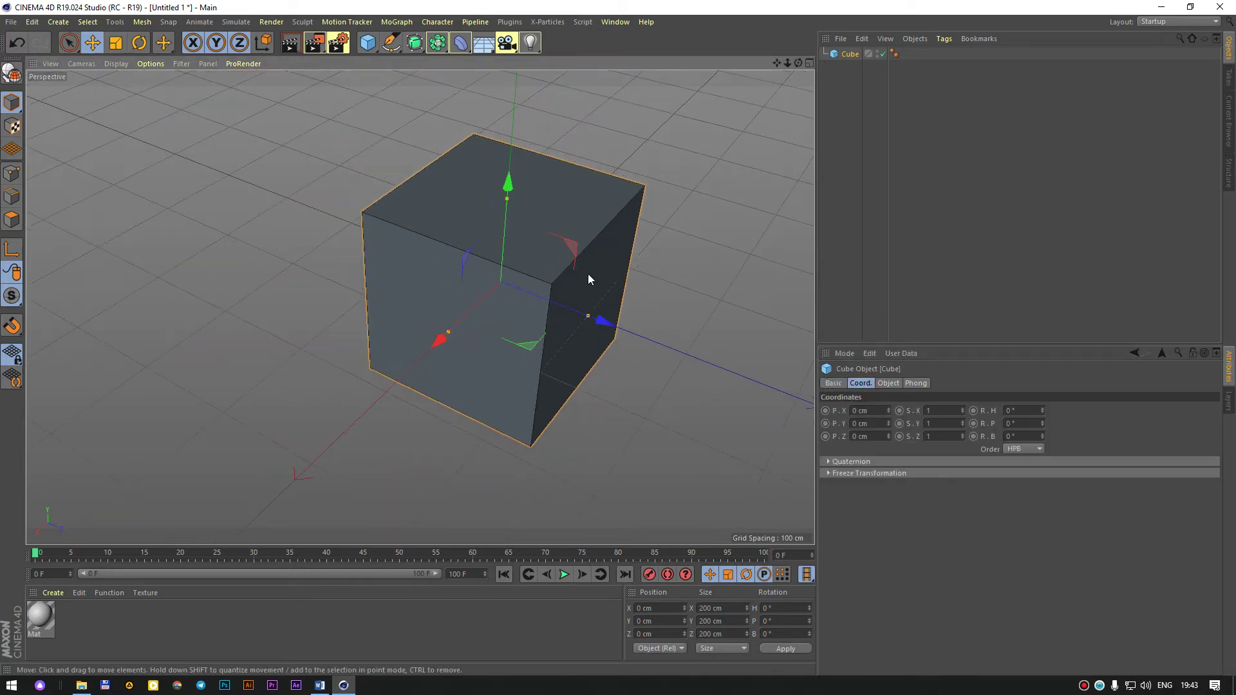
{"action": "scroll", "coordinate": [557, 318], "scroll_direction": "down", "scroll_amount": 1}
{"action": "left_click_drag", "start_coordinate": [556, 318], "coordinate": [507, 289], "text": "alt"}
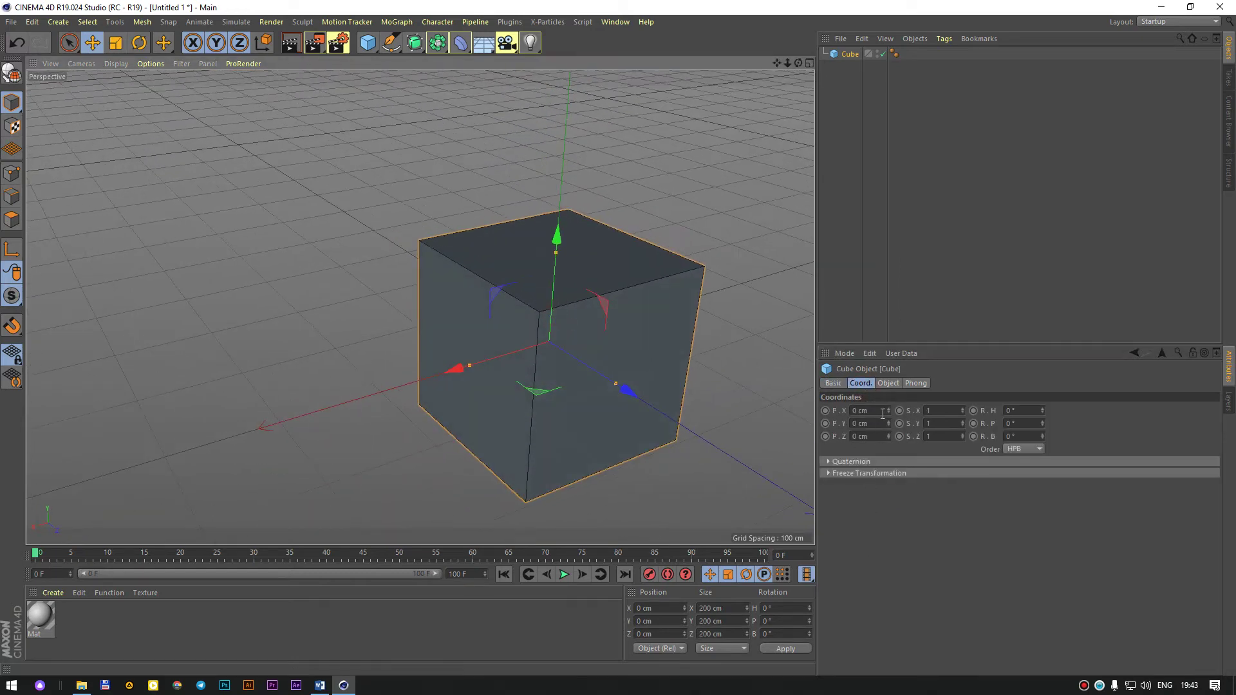
{"action": "left_click_drag", "start_coordinate": [887, 410], "coordinate": [888, 411]}
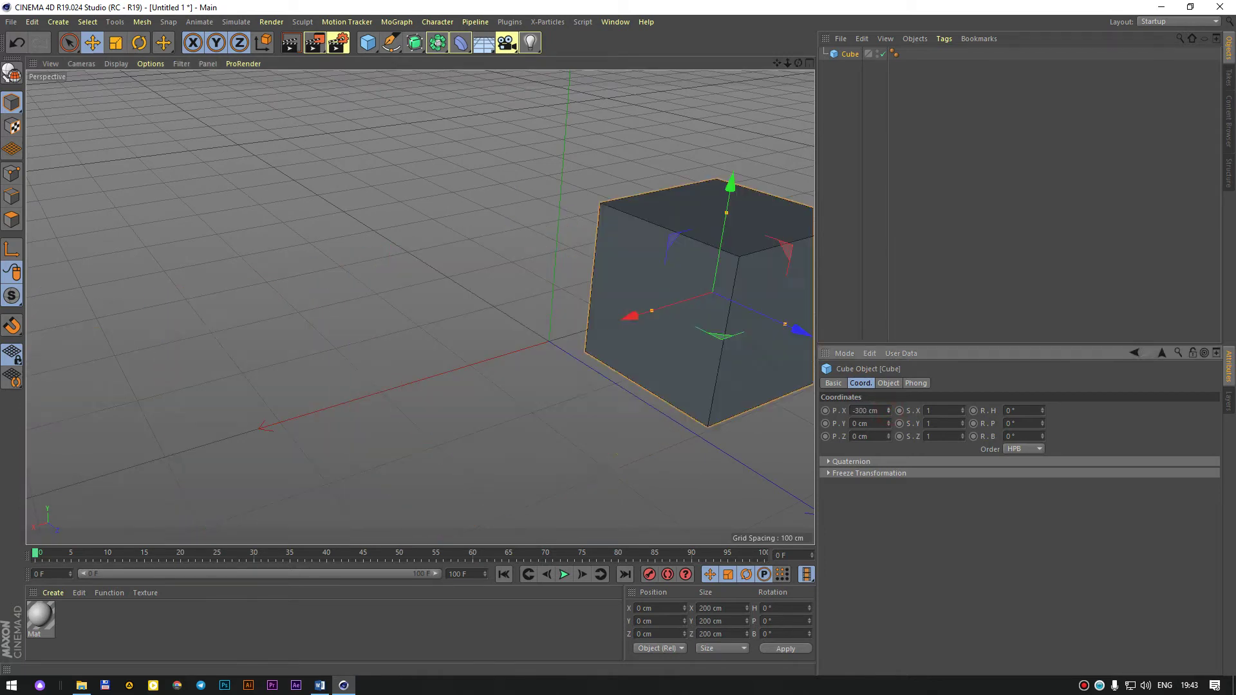
{"action": "key", "text": "ctrl+z"}
{"action": "key", "text": "ctrl+z"}
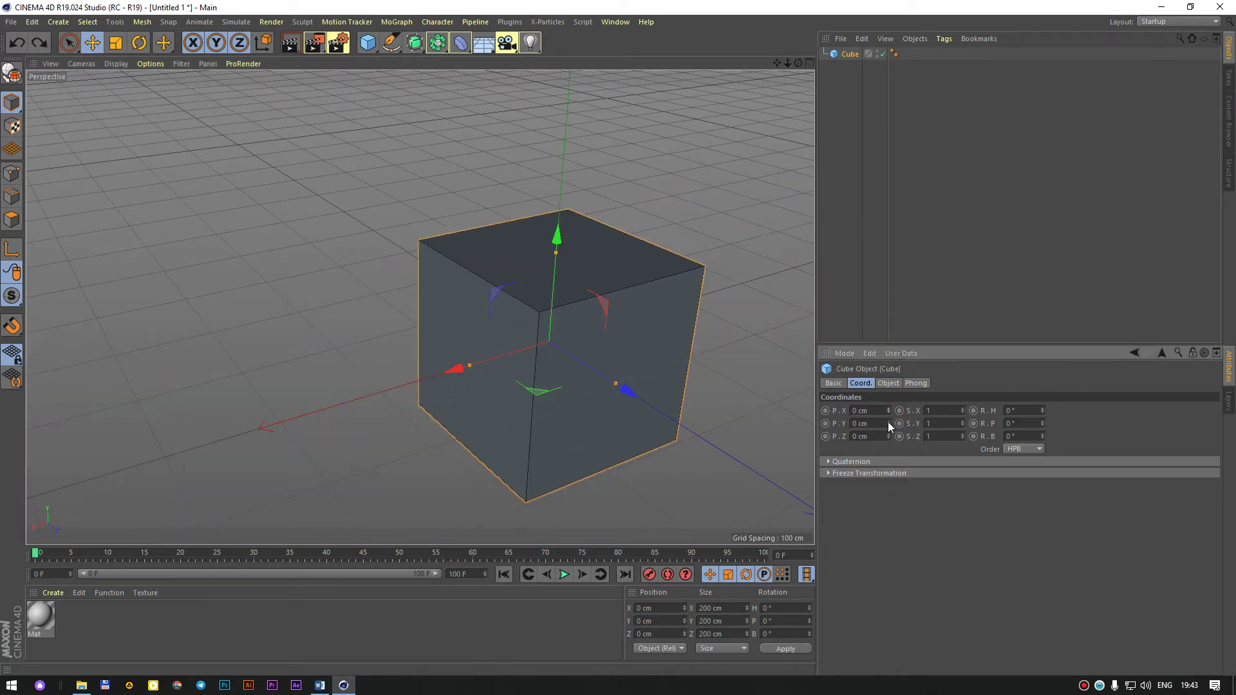
{"action": "mouse_move", "coordinate": [887, 422]}
{"action": "left_mouse_down"}
{"action": "mouse_move", "coordinate": [894, 532]}
{"action": "mouse_move", "coordinate": [879, 455]}
{"action": "left_mouse_up"}
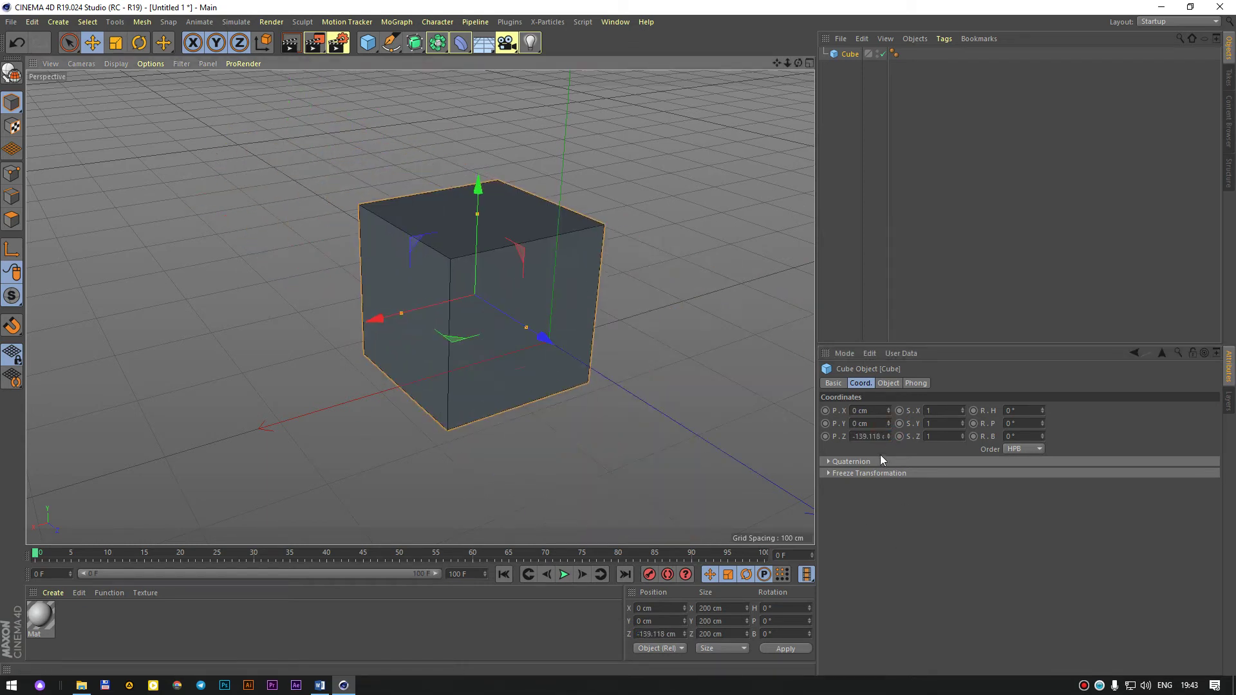
{"action": "key", "text": "ctrl+z"}
{"action": "left_click", "coordinate": [869, 436]}
{"action": "type", "text": "200"}
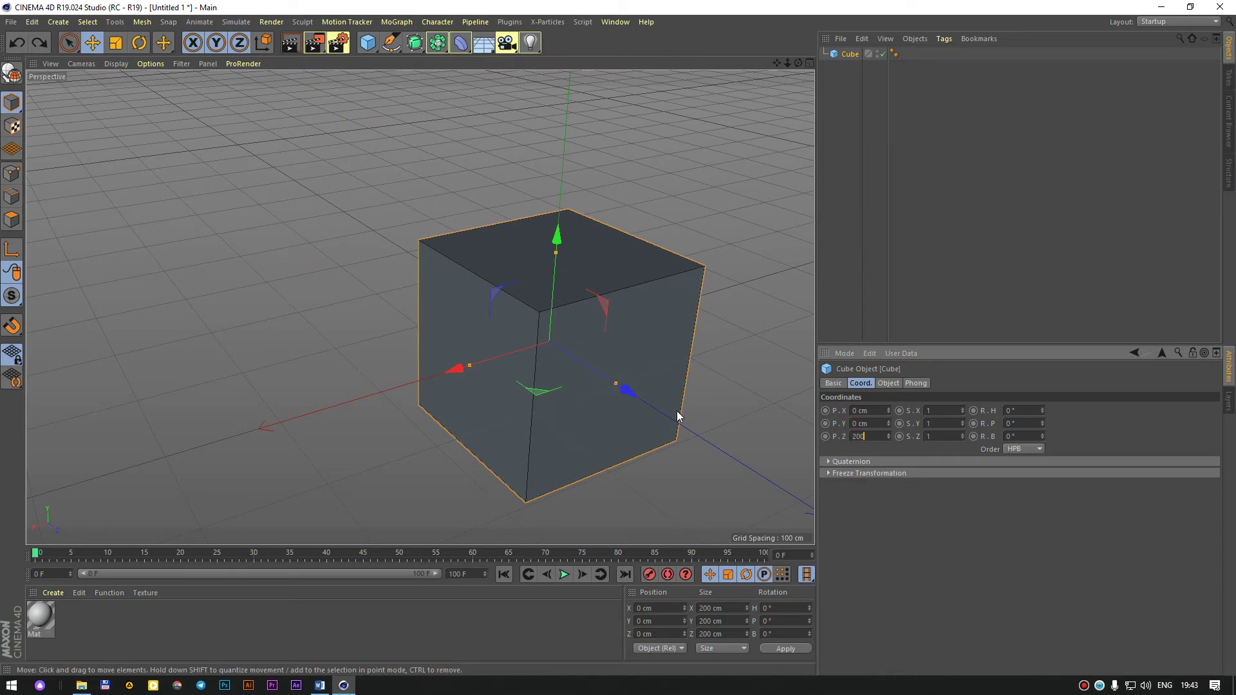
{"action": "key", "text": "Return"}
{"action": "key", "text": "ctrl+z"}
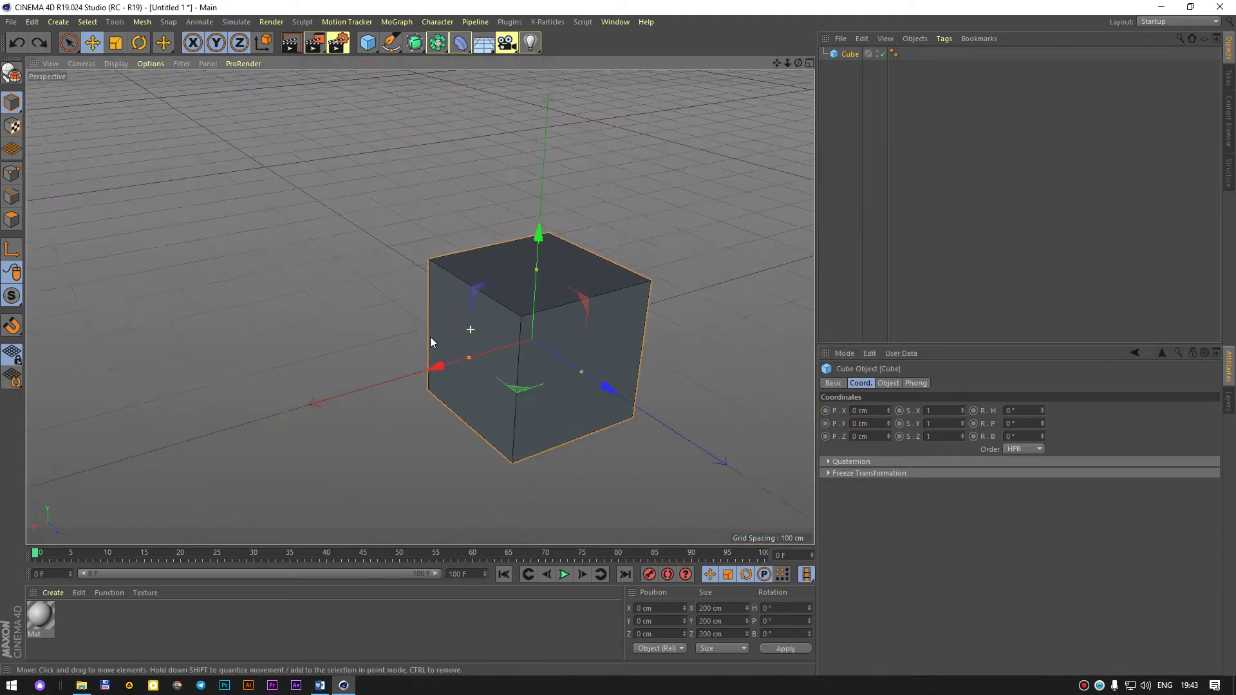
{"action": "left_click_drag", "start_coordinate": [430, 337], "coordinate": [484, 346], "text": "alt"}
{"action": "right_click_drag", "start_coordinate": [484, 346], "coordinate": [551, 338], "text": "alt"}
{"action": "left_click_drag", "start_coordinate": [551, 338], "coordinate": [397, 323], "text": "alt"}
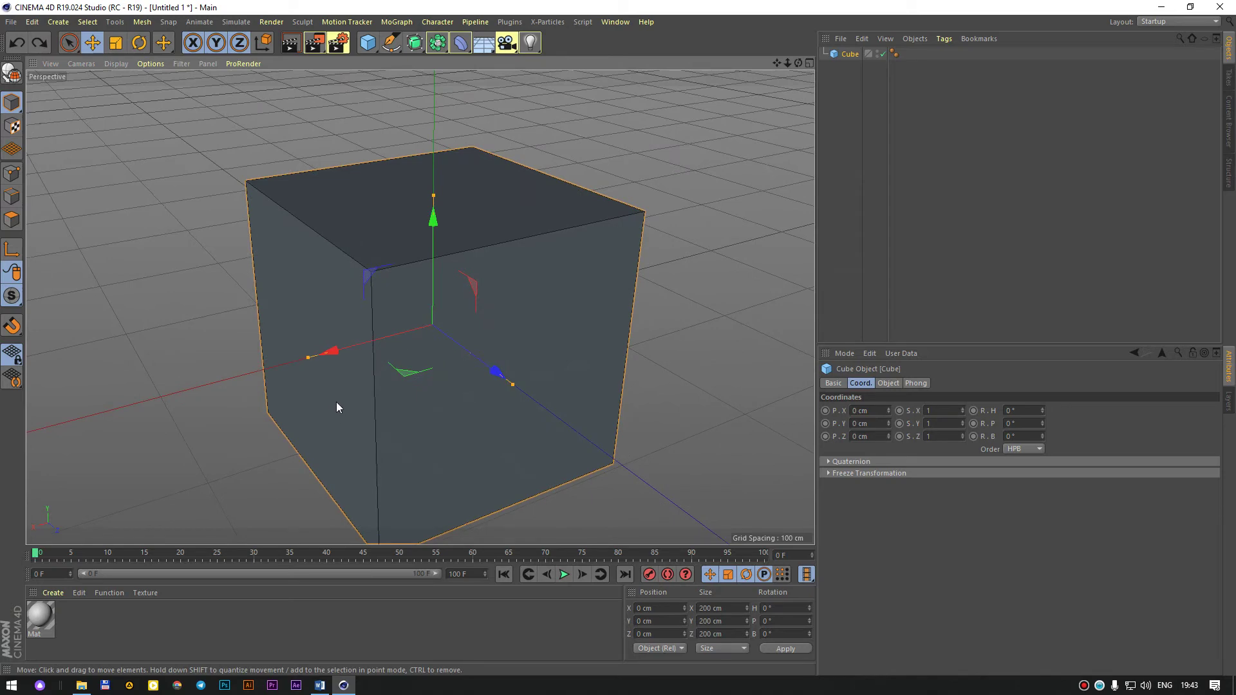
{"action": "scroll", "coordinate": [342, 405], "scroll_direction": "up", "scroll_amount": 5}
{"action": "scroll", "coordinate": [430, 367], "scroll_direction": "up", "scroll_amount": 3}
{"action": "scroll", "coordinate": [493, 374], "scroll_direction": "up", "scroll_amount": 2}
{"action": "scroll", "coordinate": [488, 372], "scroll_direction": "up", "scroll_amount": 1}
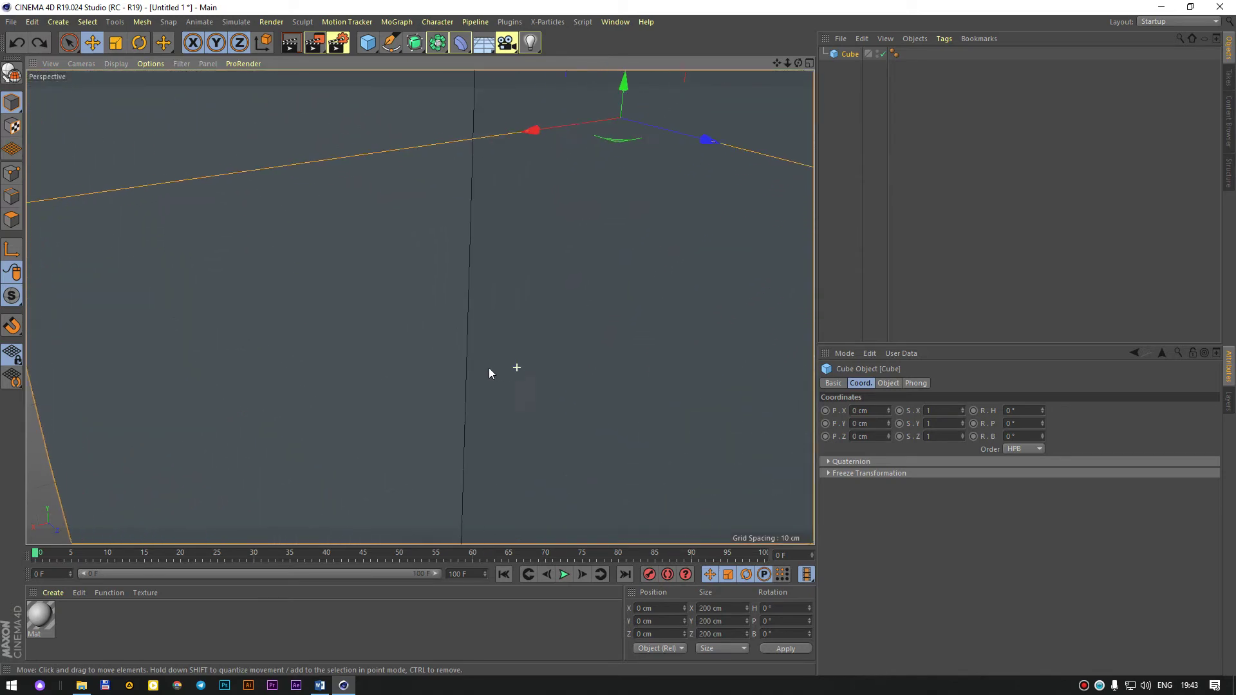
{"action": "left_click_drag", "start_coordinate": [489, 373], "coordinate": [401, 361], "text": "alt"}
{"action": "scroll", "coordinate": [407, 361], "scroll_direction": "down", "scroll_amount": 5}
{"action": "scroll", "coordinate": [401, 365], "scroll_direction": "down", "scroll_amount": 3}
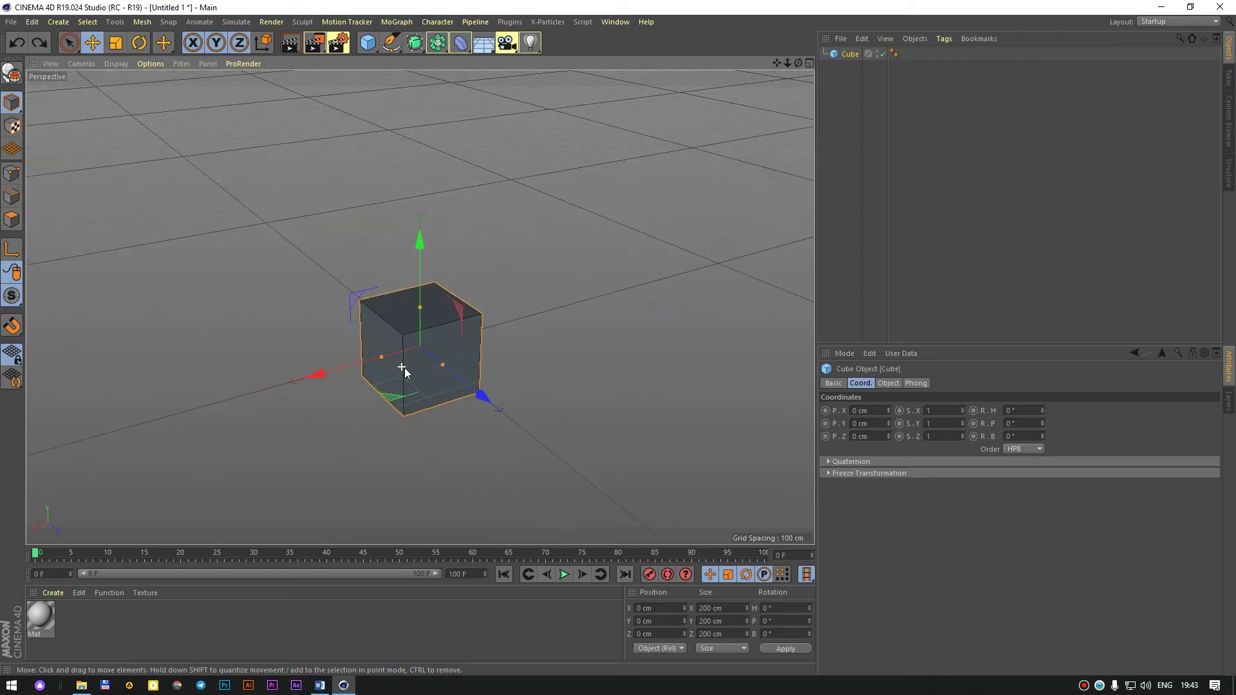
{"action": "scroll", "coordinate": [405, 368], "scroll_direction": "down", "scroll_amount": 2}
{"action": "scroll", "coordinate": [411, 362], "scroll_direction": "down", "scroll_amount": 1}
{"action": "middle_click_drag", "start_coordinate": [456, 368], "coordinate": [503, 229], "text": "alt"}
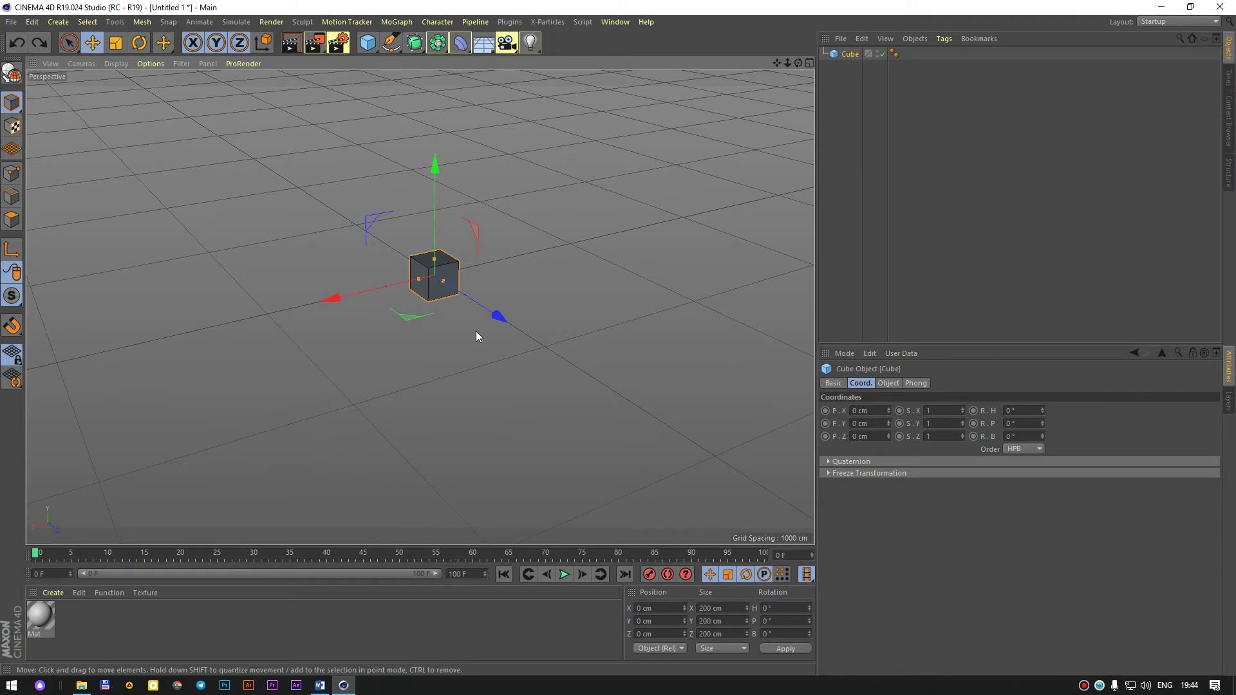
{"action": "scroll", "coordinate": [464, 264], "scroll_direction": "up", "scroll_amount": 2}
{"action": "scroll", "coordinate": [428, 273], "scroll_direction": "up", "scroll_amount": 3}
{"action": "scroll", "coordinate": [417, 268], "scroll_direction": "up", "scroll_amount": 3}
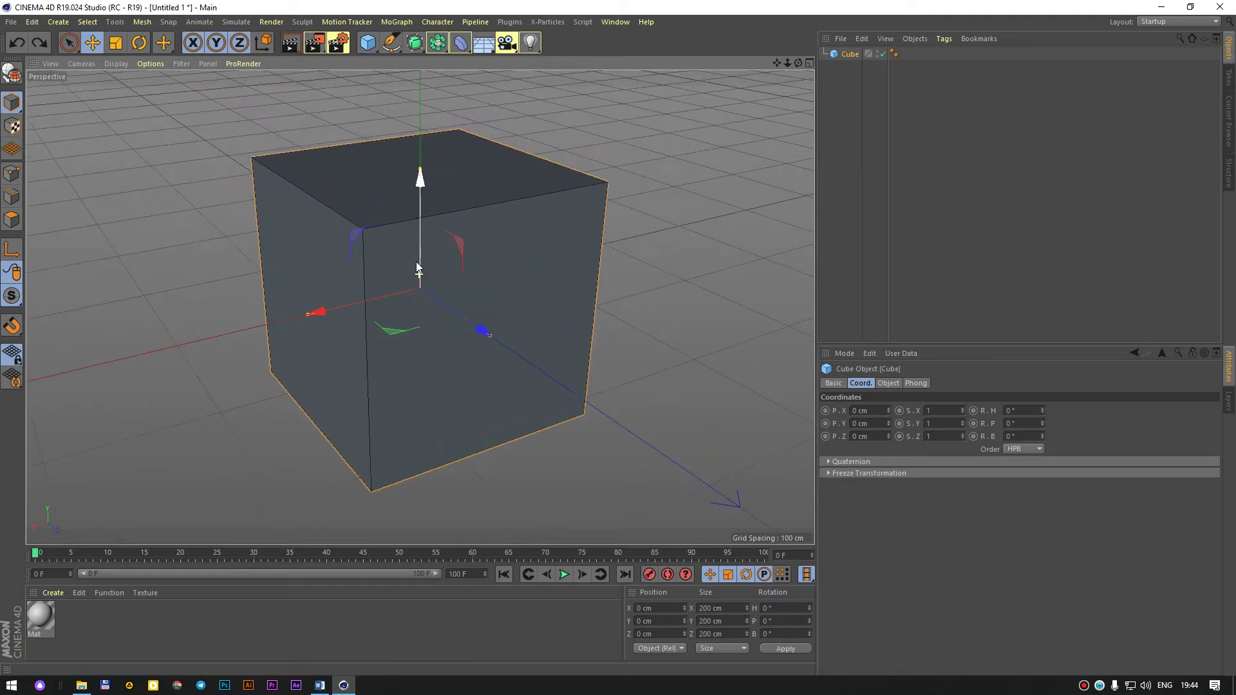
{"action": "scroll", "coordinate": [418, 267], "scroll_direction": "up", "scroll_amount": 2}
{"action": "mouse_move", "coordinate": [381, 226]}
{"action": "left_mouse_down", "text": "alt"}
{"action": "mouse_move", "coordinate": [419, 230]}
{"action": "mouse_move", "coordinate": [457, 259]}
{"action": "left_mouse_up", "text": "alt"}
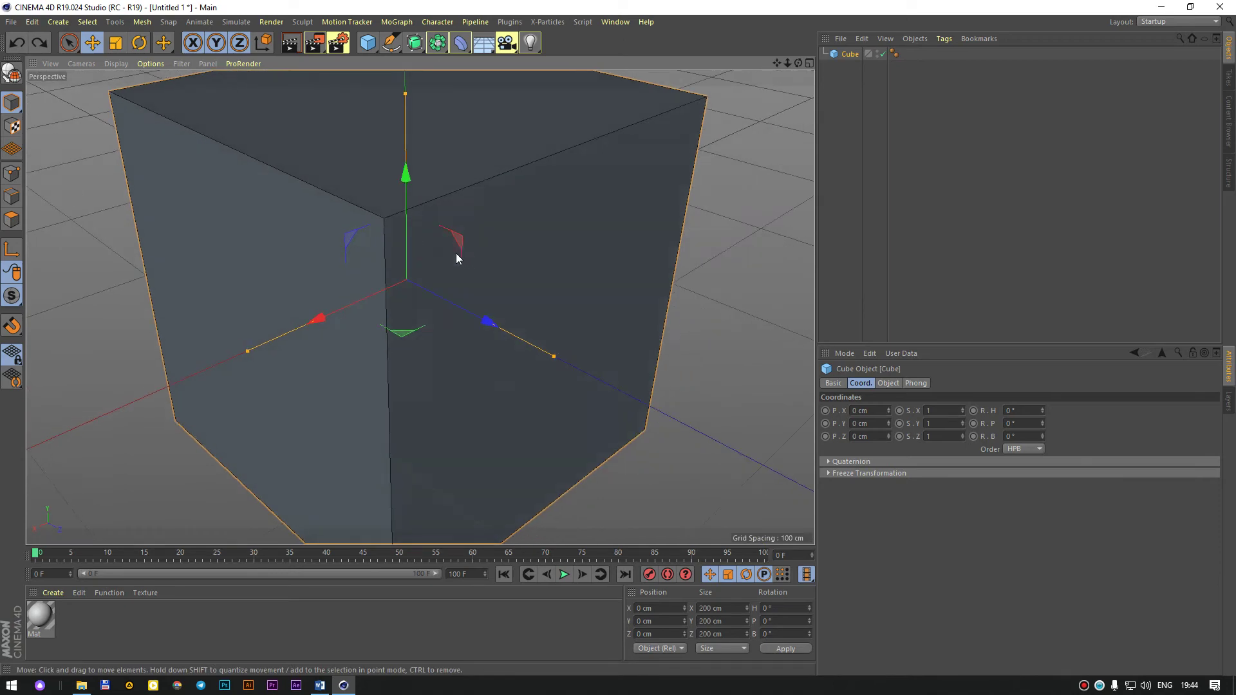
{"action": "scroll", "coordinate": [457, 258], "scroll_direction": "down", "scroll_amount": 3}
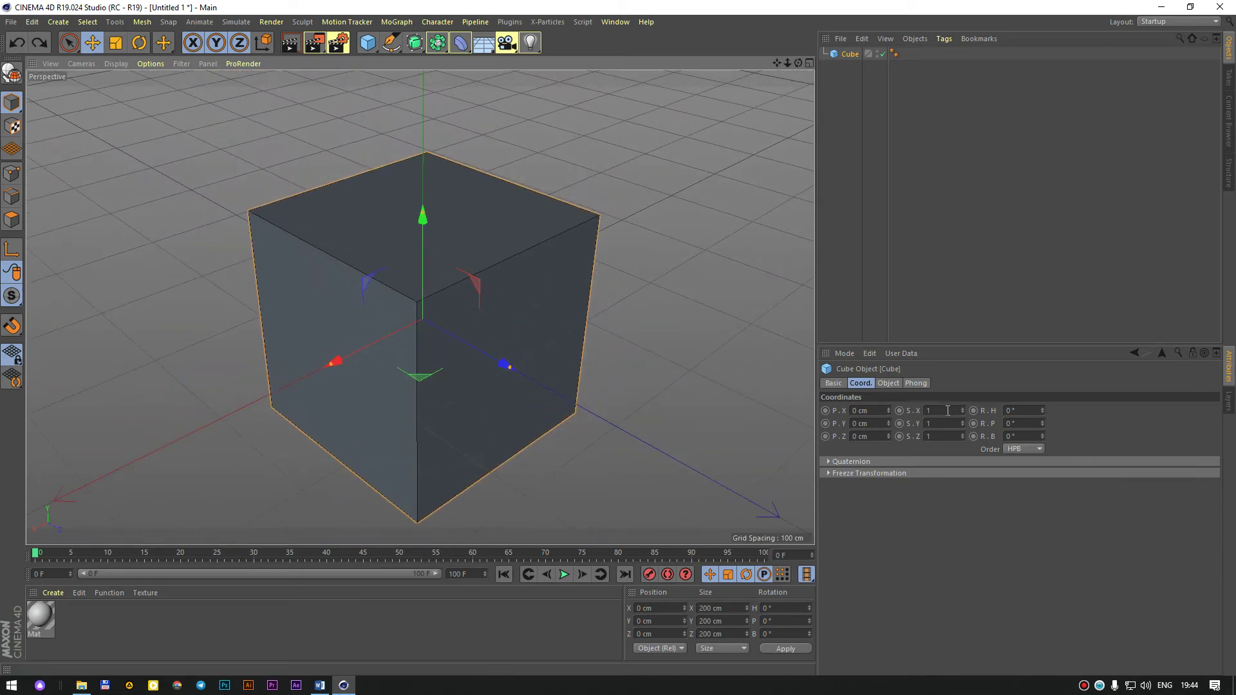
{"action": "mouse_move", "coordinate": [961, 408]}
{"action": "left_mouse_down"}
{"action": "mouse_move", "coordinate": [974, 425]}
{"action": "mouse_move", "coordinate": [965, 439]}
{"action": "left_mouse_up"}
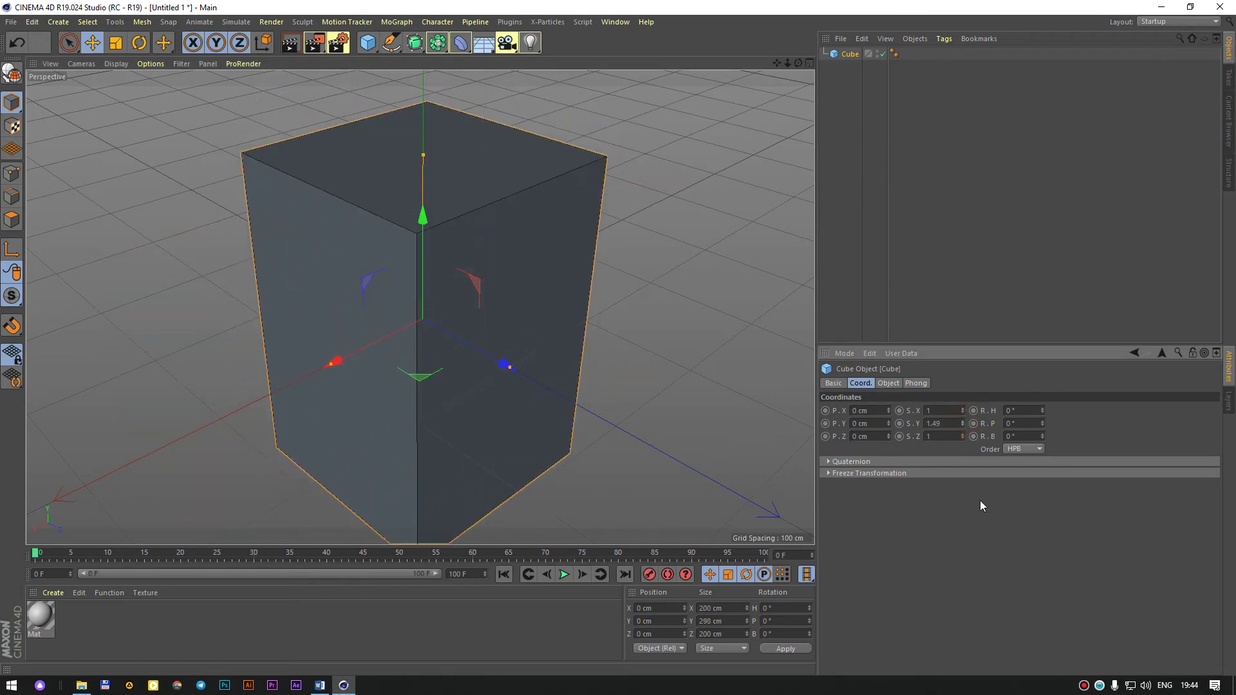
{"action": "left_click_drag", "start_coordinate": [965, 439], "coordinate": [963, 434]}
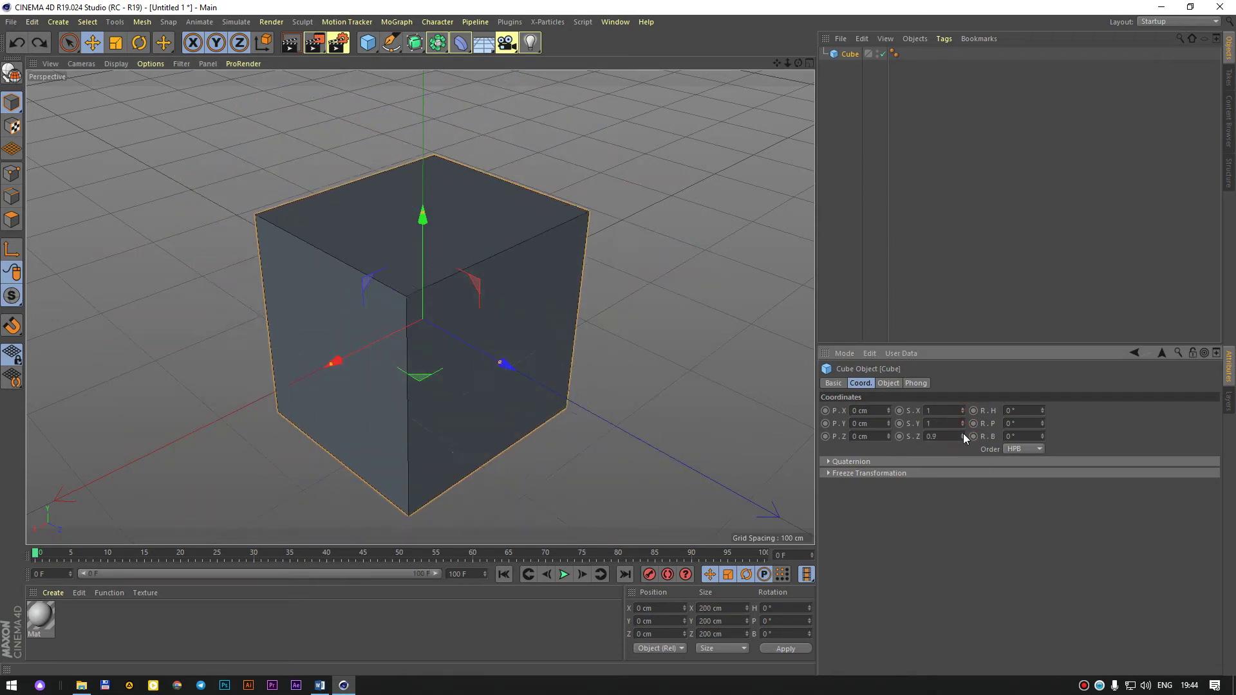
{"action": "left_click_drag", "start_coordinate": [1043, 410], "coordinate": [1042, 360]}
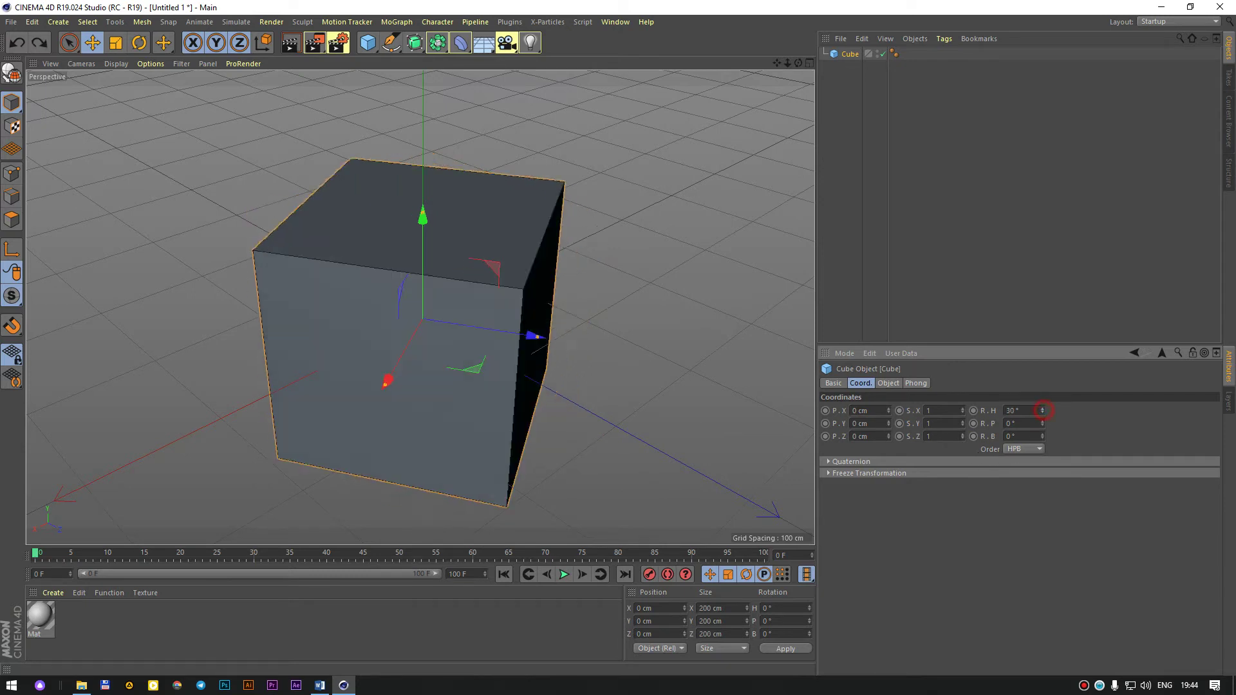
{"action": "key", "text": "ctrl+z"}
{"action": "mouse_move", "coordinate": [1042, 423]}
{"action": "left_mouse_down"}
{"action": "mouse_move", "coordinate": [1042, 406]}
{"action": "mouse_move", "coordinate": [1044, 476]}
{"action": "left_mouse_up"}
{"action": "key", "text": "ctrl+z"}
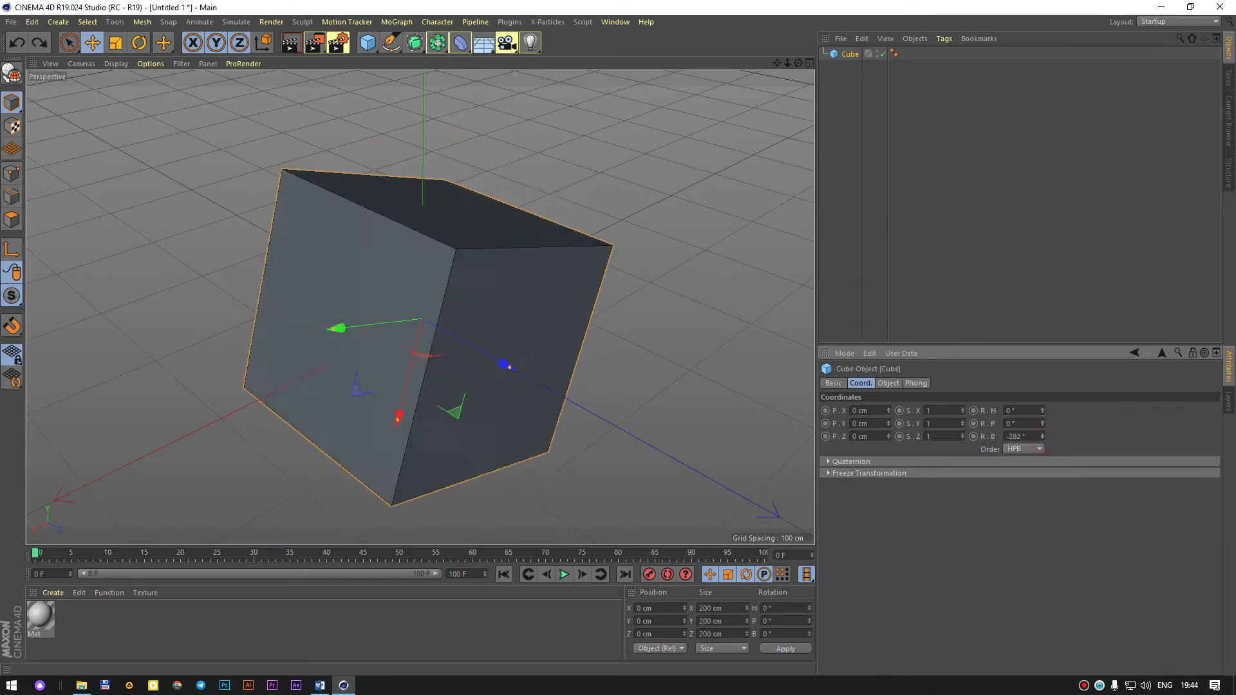
{"action": "key", "text": "ctrl+z"}
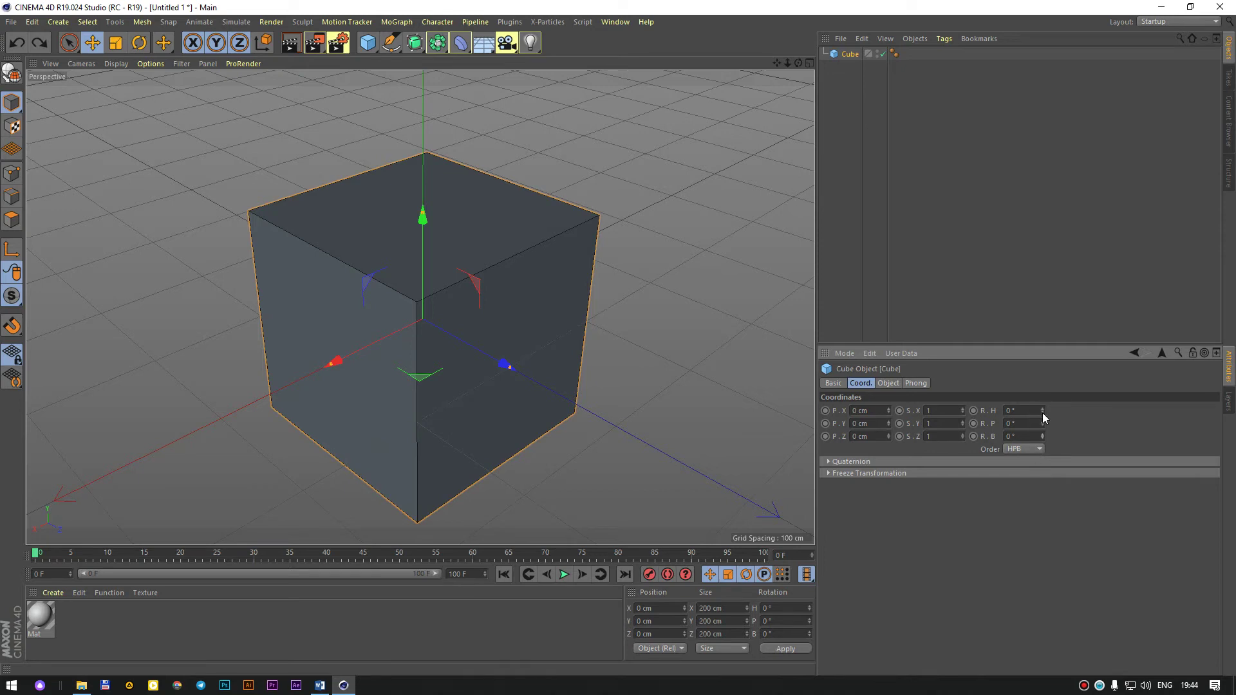
{"action": "left_click_drag", "start_coordinate": [1042, 412], "coordinate": [1047, 436]}
{"action": "key", "text": "ctrl+z"}
Try XYZ and ZYX rotation orders with trial X rotations, undoing each.
{"action": "left_click", "coordinate": [1039, 450]}
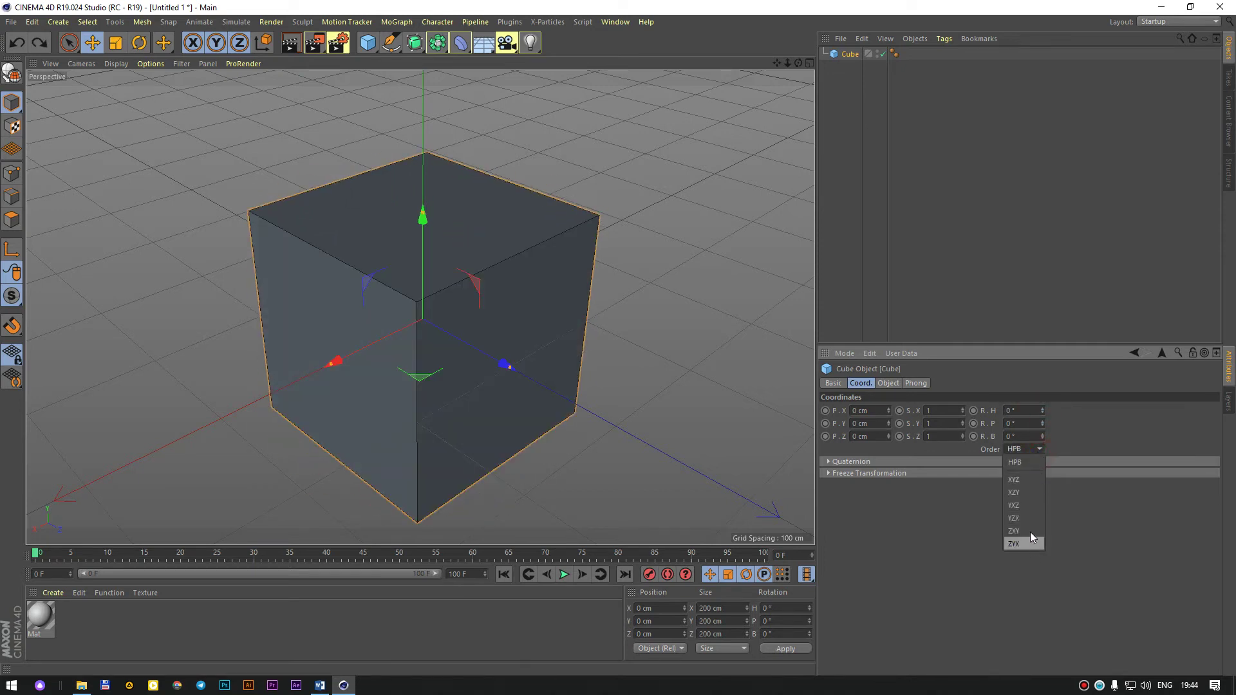
{"action": "left_click", "coordinate": [1017, 481]}
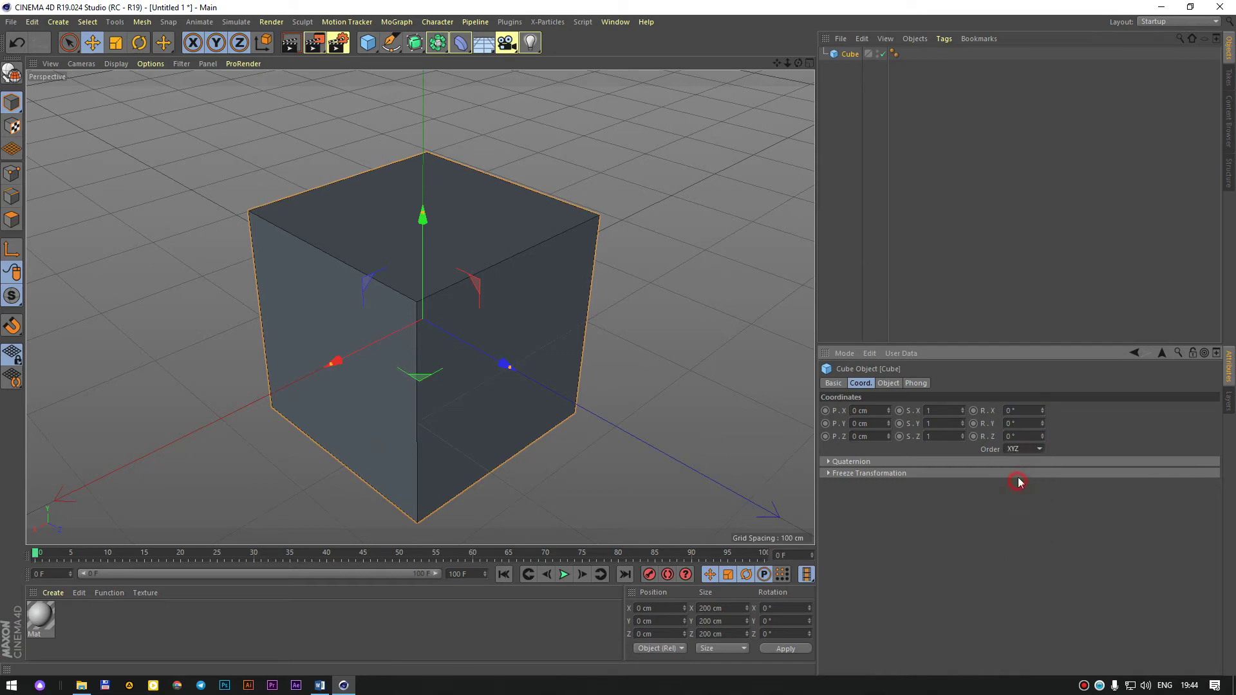
{"action": "mouse_move", "coordinate": [1042, 413]}
{"action": "left_mouse_down"}
{"action": "mouse_move", "coordinate": [1056, 412]}
{"action": "mouse_move", "coordinate": [1046, 462]}
{"action": "left_mouse_up"}
{"action": "key", "text": "ctrl+z"}
{"action": "left_click", "coordinate": [1040, 449]}
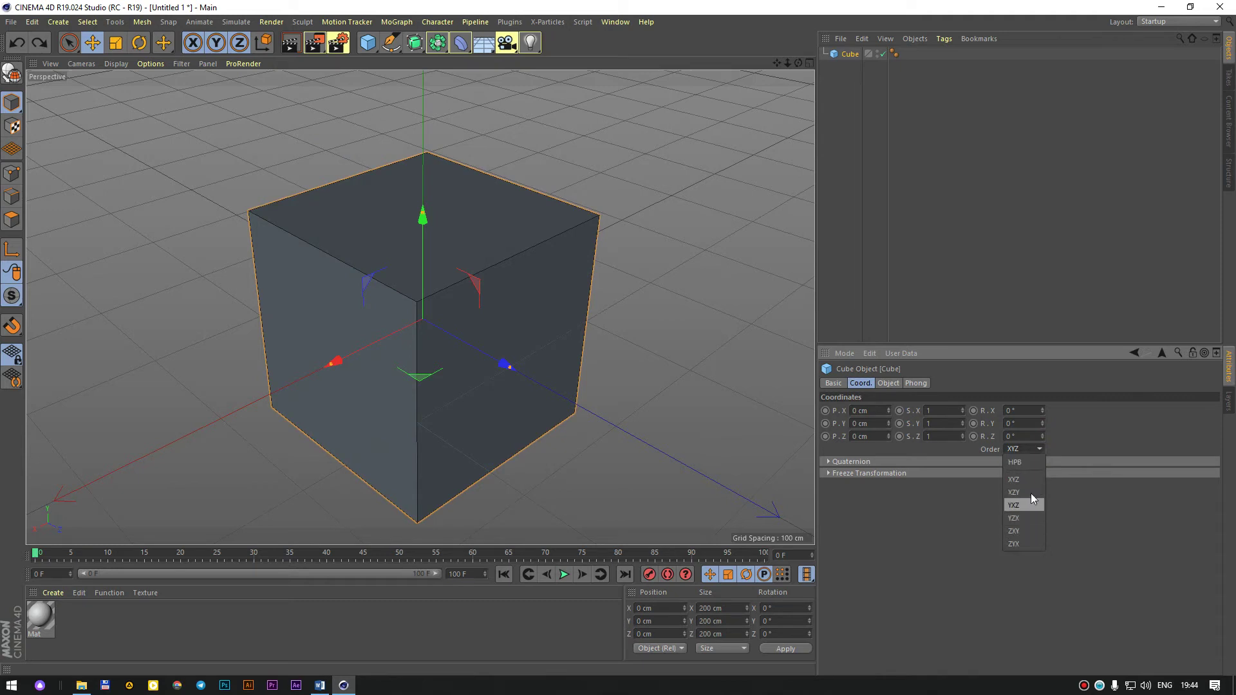
{"action": "left_click", "coordinate": [1016, 544]}
{"action": "left_click_drag", "start_coordinate": [1043, 410], "coordinate": [1042, 444]}
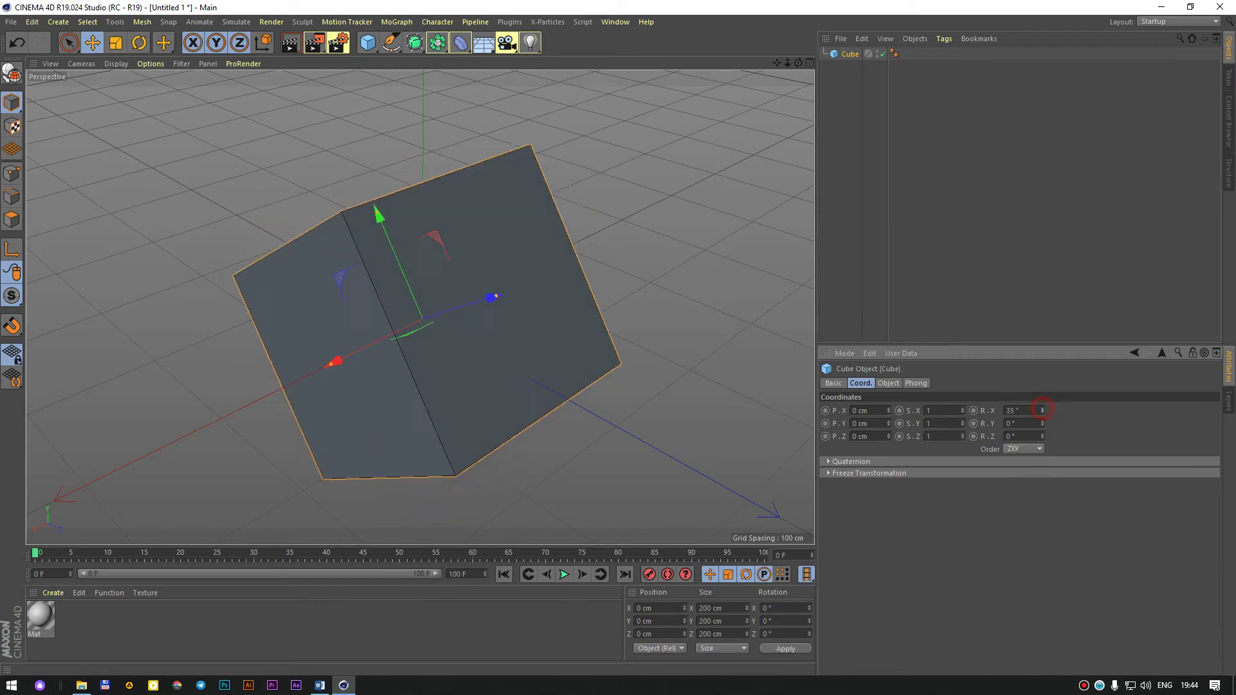
{"action": "key", "text": "ctrl+z"}
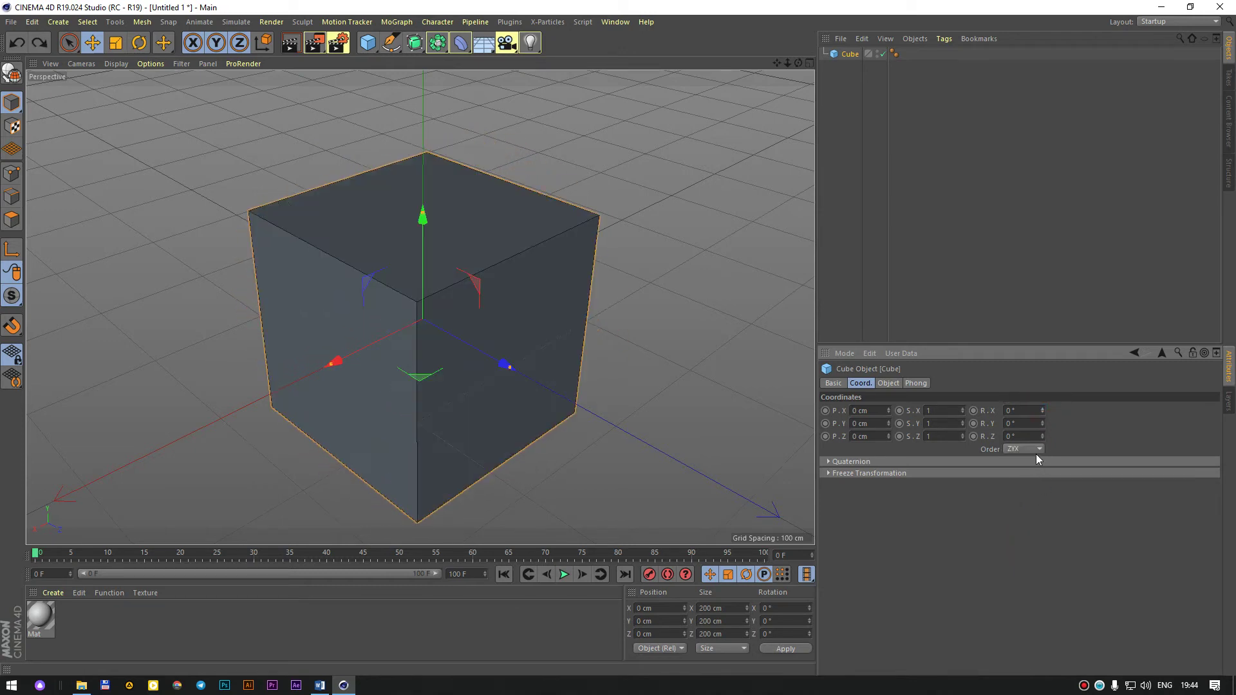
Restore the HPB rotation order and undo trial heading turns, leaving R.H at 0°.
{"action": "left_click", "coordinate": [1037, 450]}
{"action": "left_click", "coordinate": [1027, 481]}
{"action": "left_click", "coordinate": [1026, 450]}
{"action": "left_click_drag", "start_coordinate": [1041, 411], "coordinate": [1048, 456]}
{"action": "key", "text": "ctrl+z"}
{"action": "left_click_drag", "start_coordinate": [1042, 411], "coordinate": [1044, 424]}
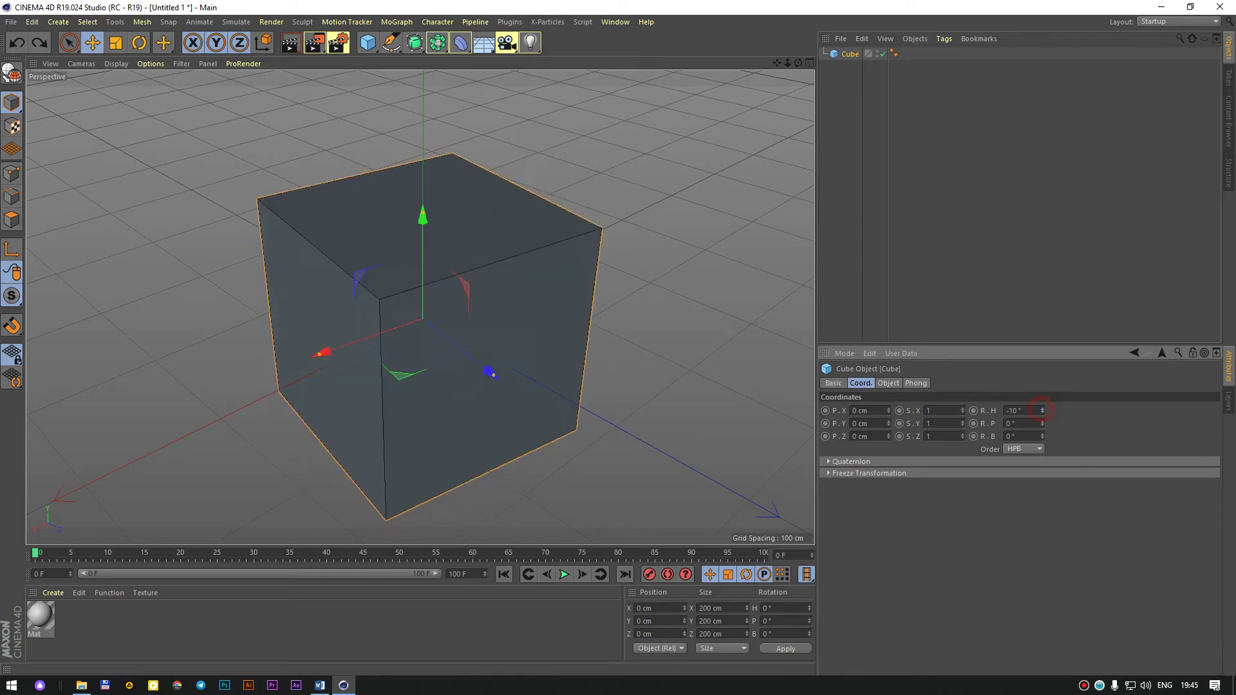
{"action": "key", "text": "ctrl+z"}
{"action": "mouse_move", "coordinate": [513, 290]}
{"action": "middle_mouse_down", "text": "alt"}
{"action": "mouse_move", "coordinate": [570, 292]}
{"action": "mouse_move", "coordinate": [630, 318]}
{"action": "middle_mouse_up", "text": "alt"}
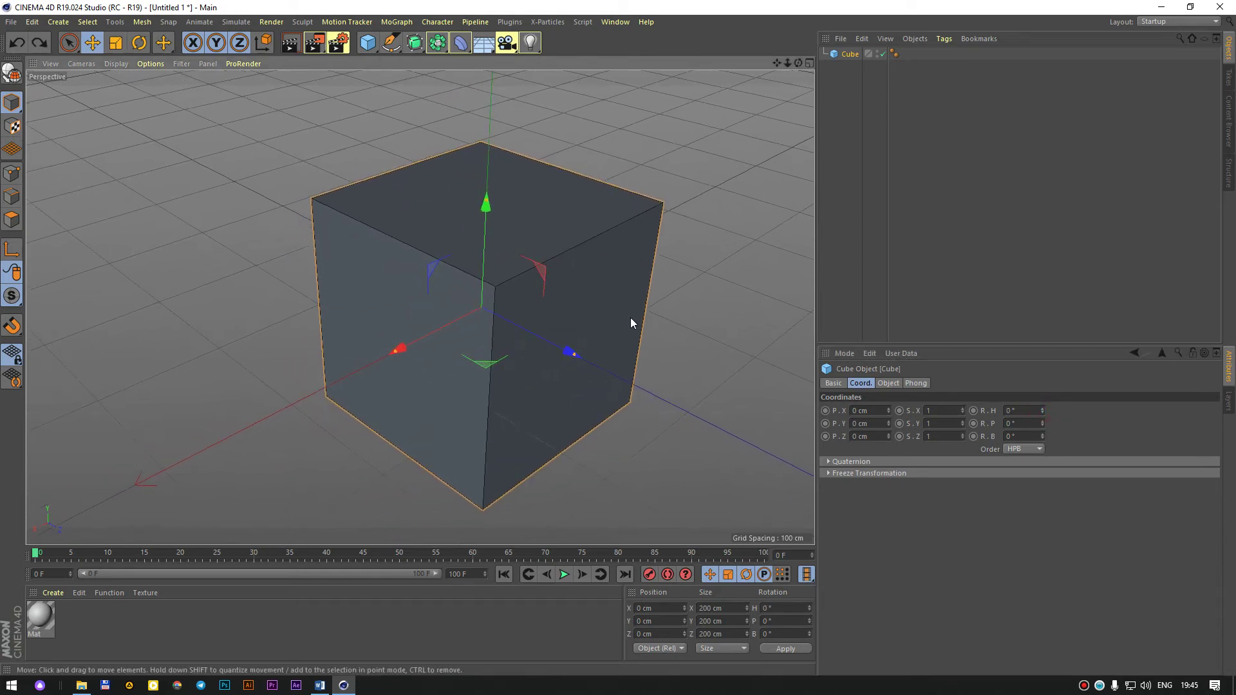
Expand and collapse Quaternion and Freeze Transformation, then show the Object tab's size settings.
{"action": "left_click", "coordinate": [829, 462]}
{"action": "left_click", "coordinate": [829, 489]}
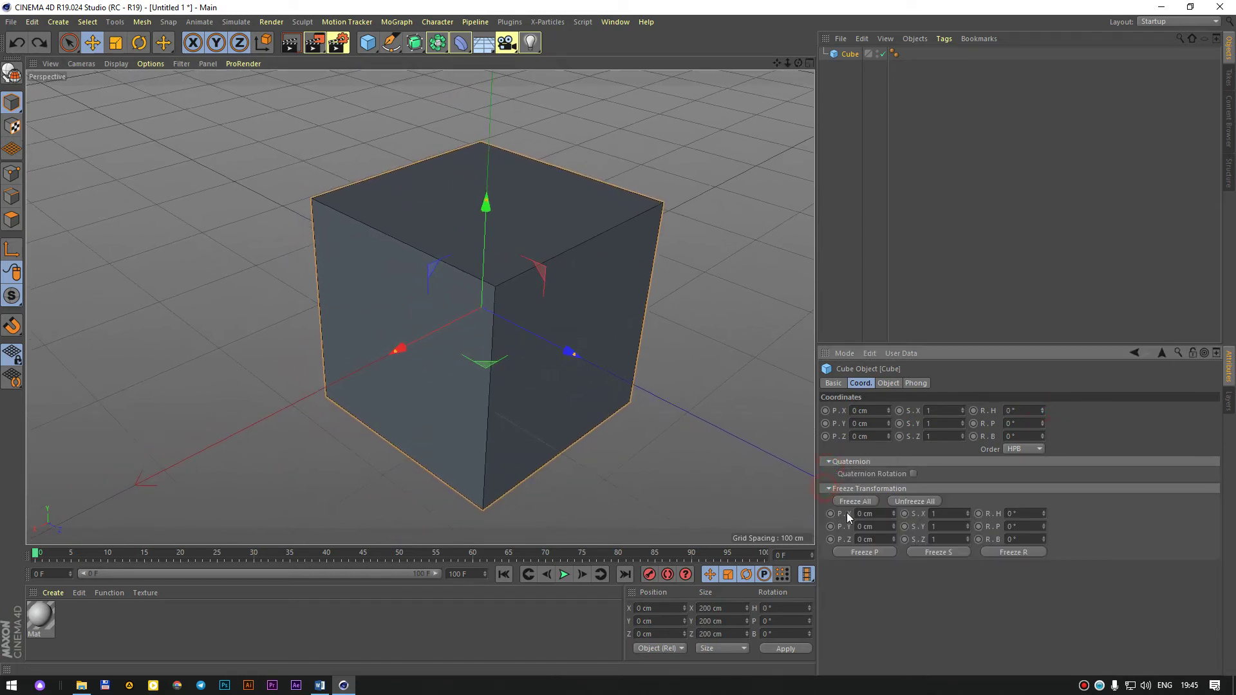
{"action": "left_click", "coordinate": [829, 488]}
{"action": "left_click", "coordinate": [829, 461]}
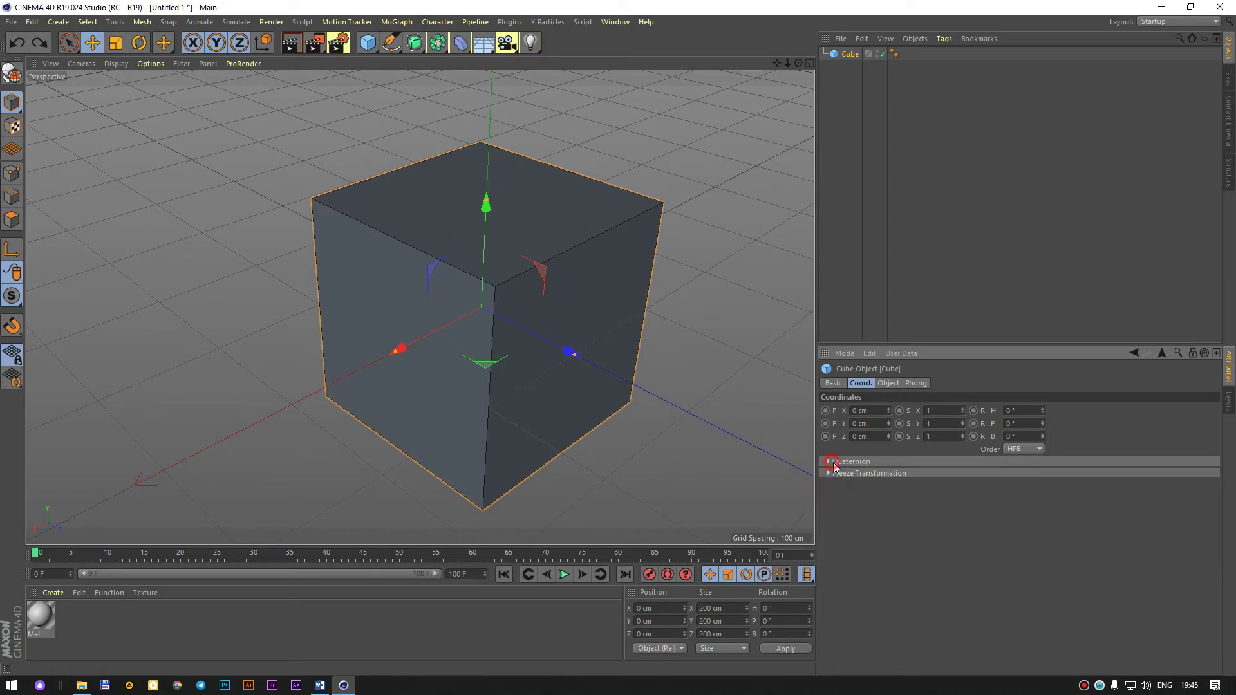
{"action": "left_click", "coordinate": [890, 384]}
{"action": "left_click", "coordinate": [889, 384]}
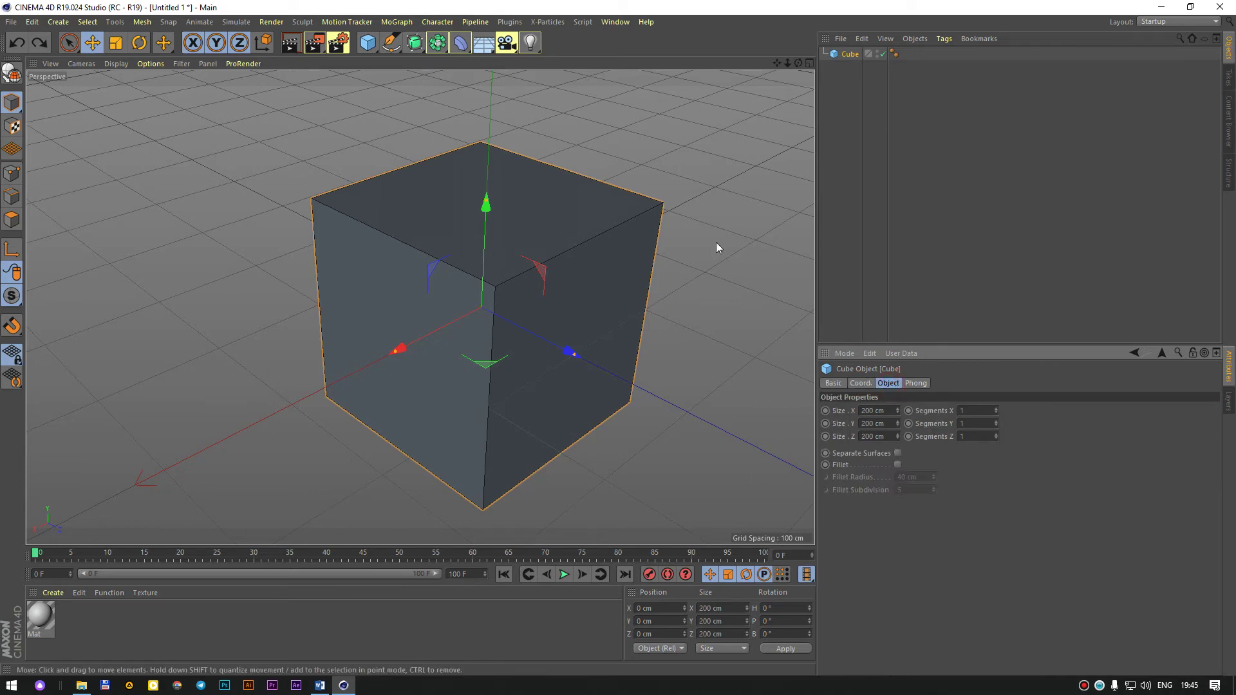
Reset the cube's Size X, then set it to 100 cm and inspect the narrowed cube.
{"action": "mouse_move", "coordinate": [898, 411]}
{"action": "left_mouse_down"}
{"action": "mouse_move", "coordinate": [897, 425]}
{"action": "mouse_move", "coordinate": [899, 407]}
{"action": "left_mouse_up"}
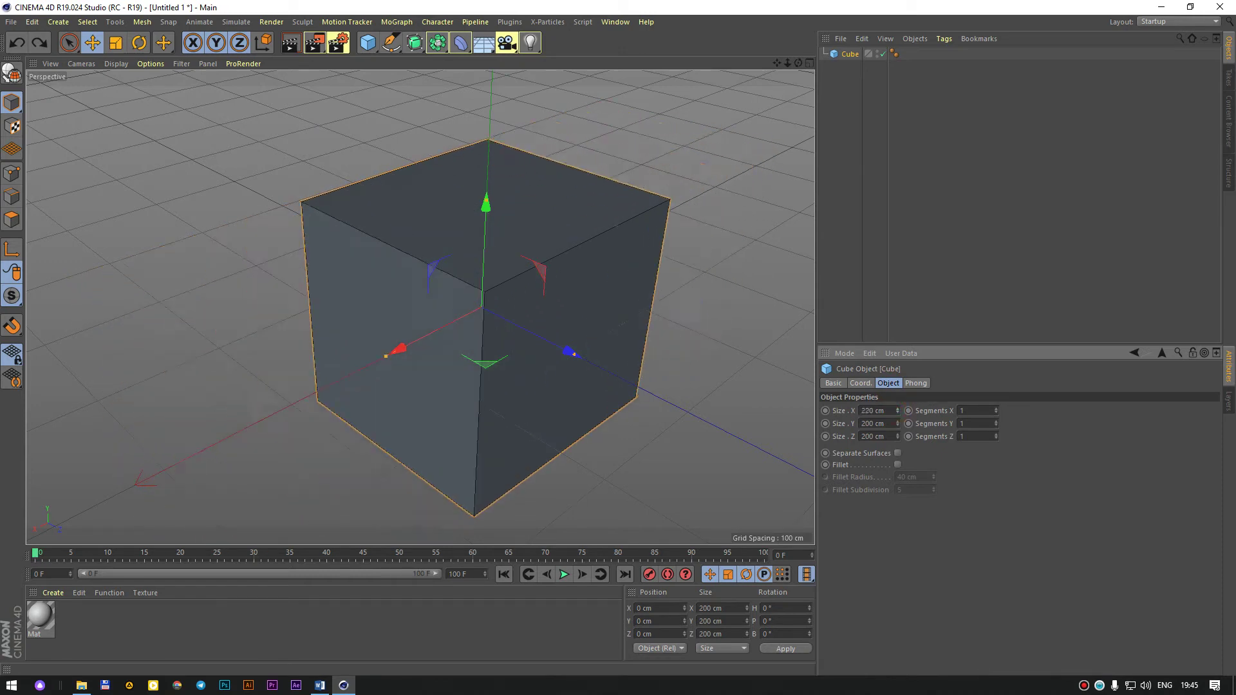
{"action": "right_click", "coordinate": [898, 409]}
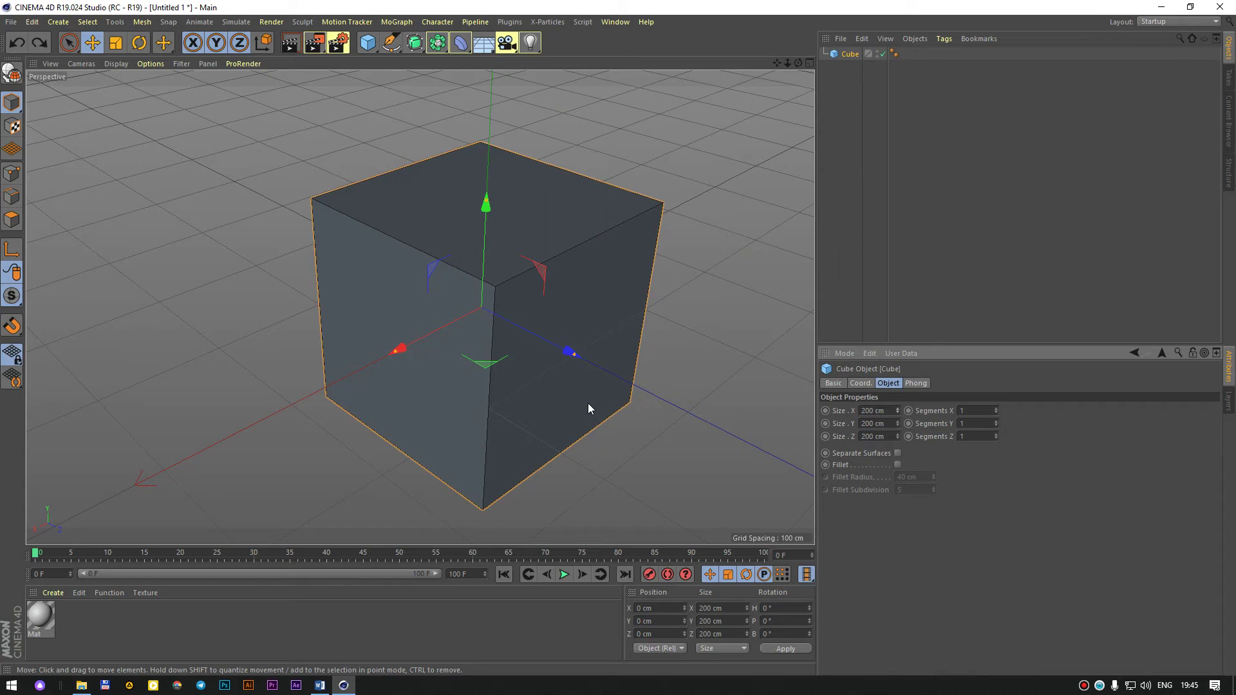
{"action": "double_click", "coordinate": [875, 410]}
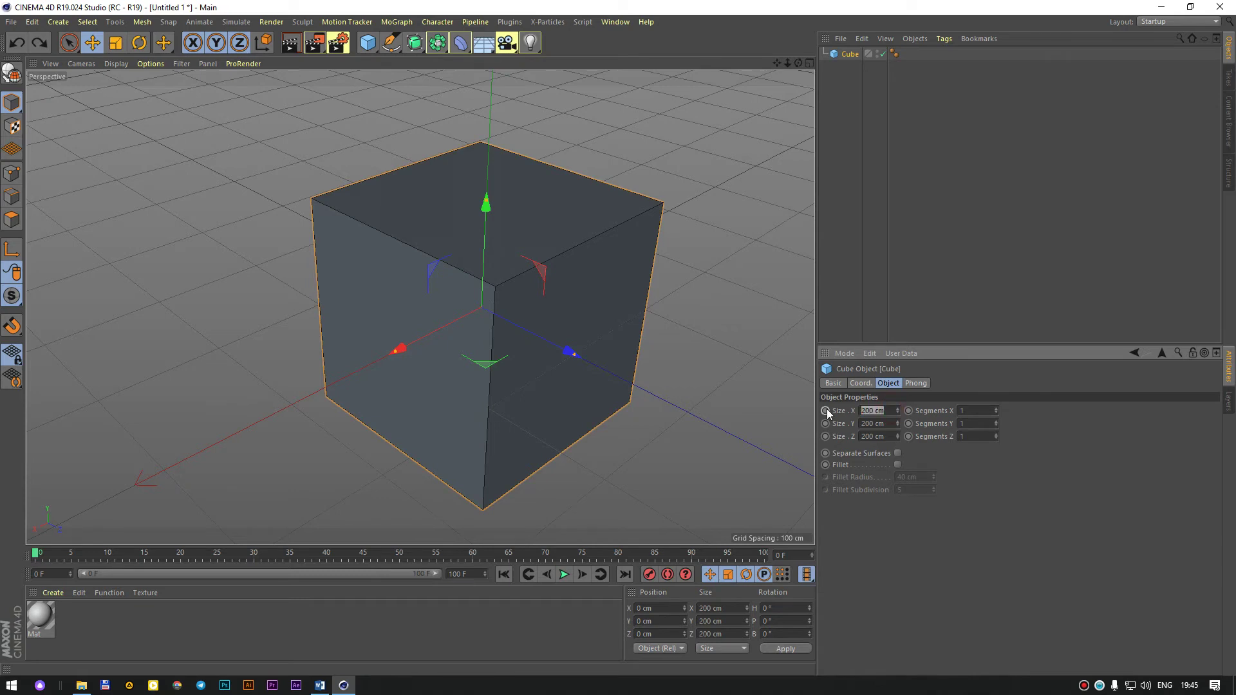
{"action": "type", "text": "100"}
{"action": "key", "text": "Return"}
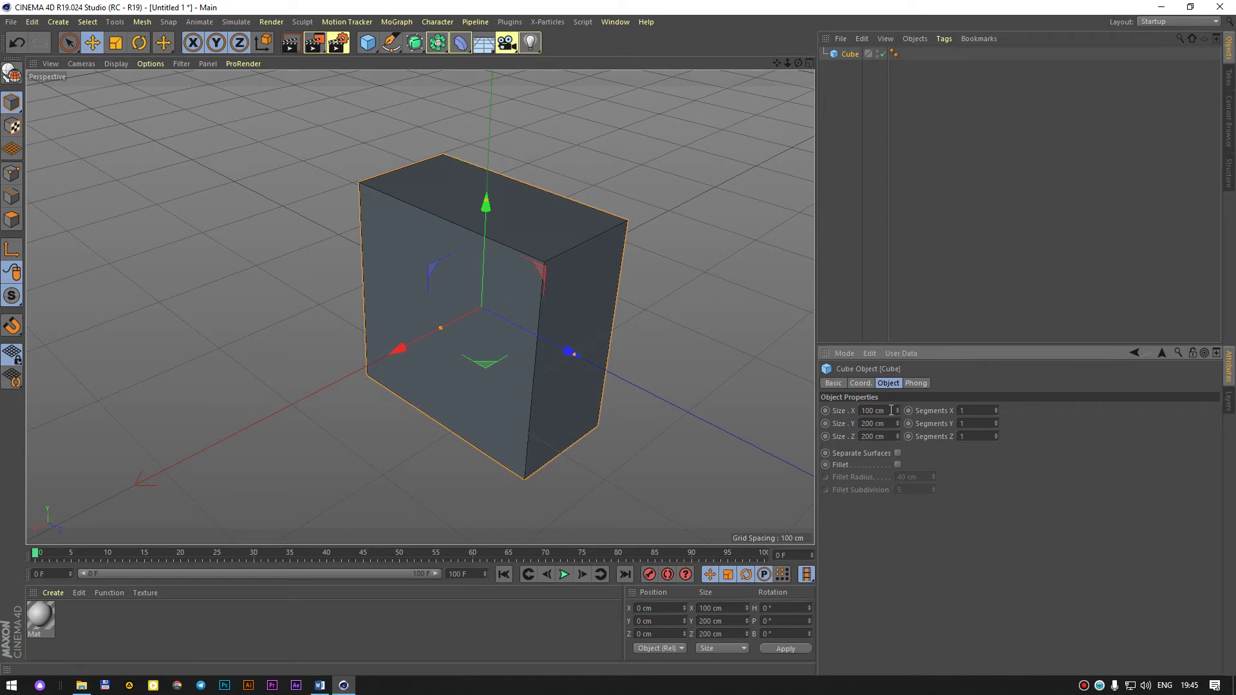
{"action": "scroll", "coordinate": [476, 173], "scroll_direction": "up", "scroll_amount": 3}
{"action": "scroll", "coordinate": [569, 304], "scroll_direction": "up", "scroll_amount": 3}
{"action": "scroll", "coordinate": [646, 334], "scroll_direction": "up", "scroll_amount": 3}
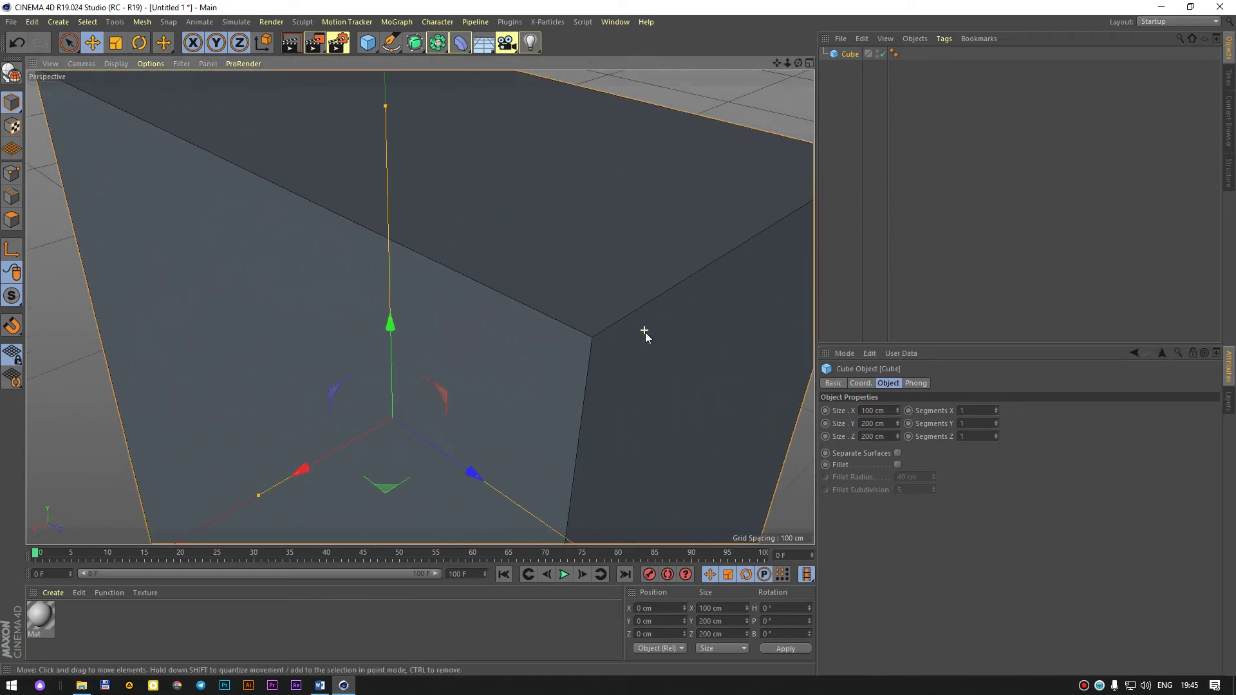
{"action": "scroll", "coordinate": [550, 344], "scroll_direction": "up", "scroll_amount": 3}
{"action": "scroll", "coordinate": [602, 346], "scroll_direction": "down", "scroll_amount": 1}
{"action": "scroll", "coordinate": [533, 292], "scroll_direction": "down", "scroll_amount": 1}
{"action": "scroll", "coordinate": [532, 276], "scroll_direction": "down", "scroll_amount": 3}
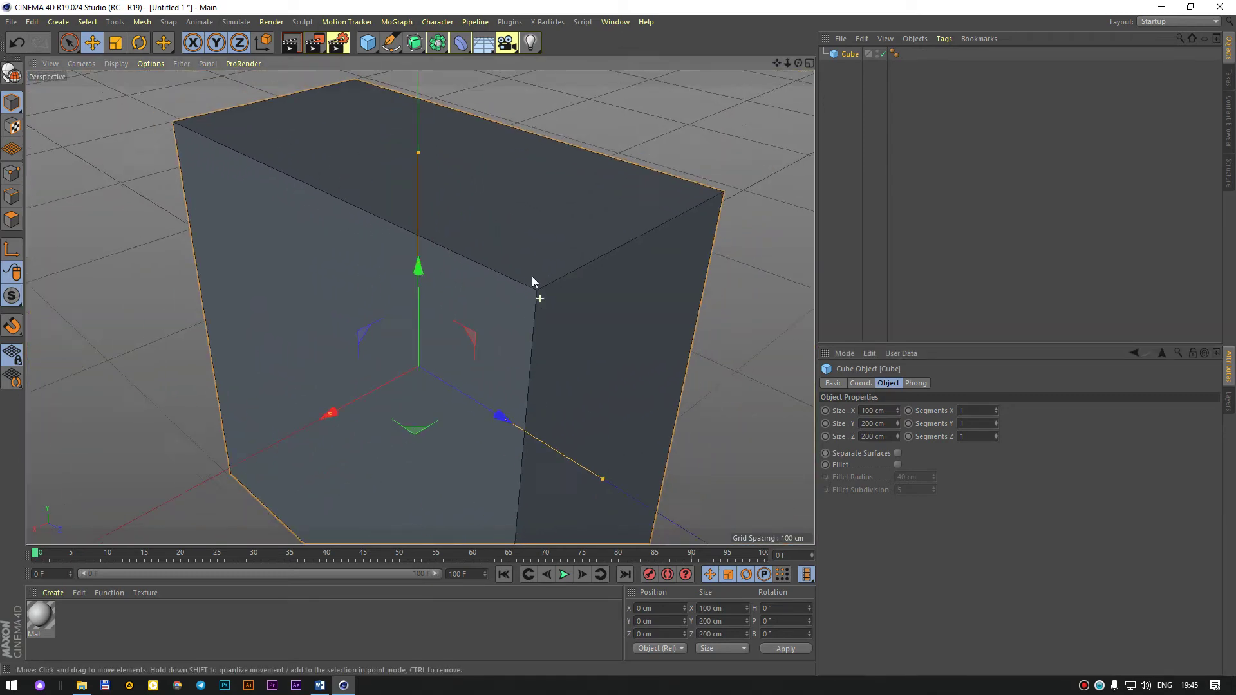
{"action": "scroll", "coordinate": [528, 273], "scroll_direction": "down", "scroll_amount": 2}
{"action": "scroll", "coordinate": [542, 282], "scroll_direction": "down", "scroll_amount": 2}
{"action": "scroll", "coordinate": [544, 284], "scroll_direction": "up", "scroll_amount": 4}
{"action": "scroll", "coordinate": [544, 284], "scroll_direction": "up", "scroll_amount": 2}
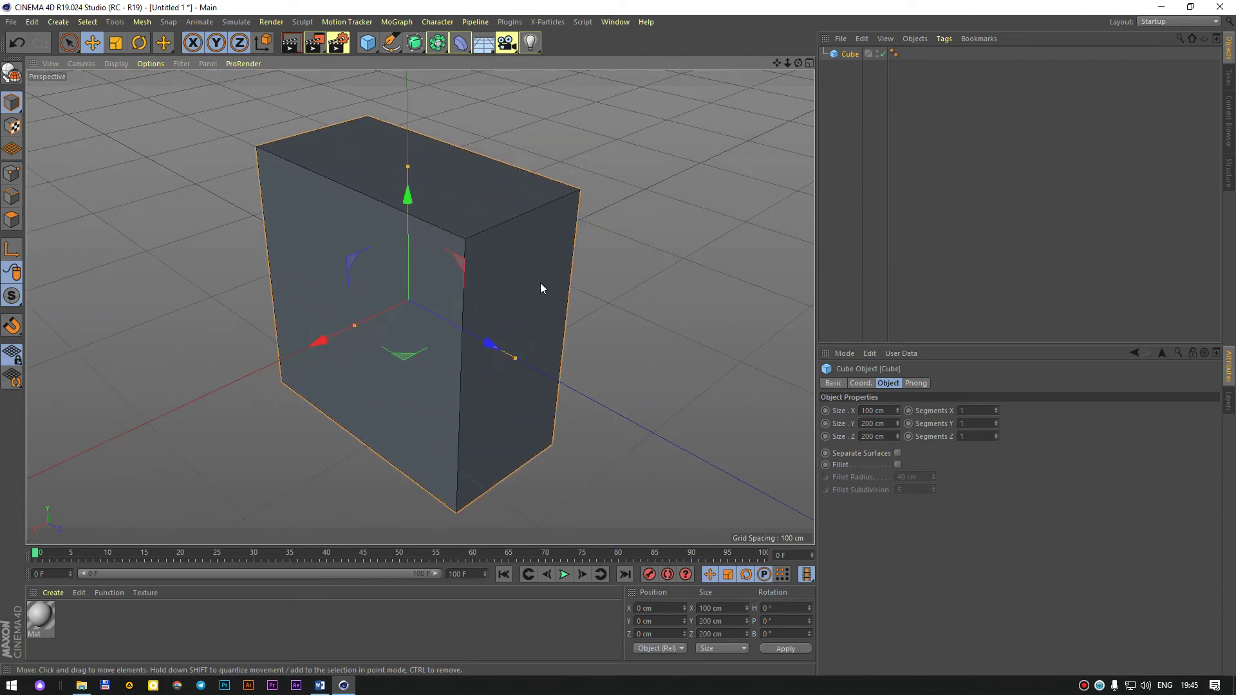
{"action": "scroll", "coordinate": [535, 289], "scroll_direction": "up", "scroll_amount": 1}
{"action": "mouse_move", "coordinate": [526, 295]}
{"action": "left_mouse_down", "text": "alt"}
{"action": "mouse_move", "coordinate": [524, 309]}
{"action": "mouse_move", "coordinate": [469, 276]}
{"action": "mouse_move", "coordinate": [477, 235]}
{"action": "mouse_move", "coordinate": [568, 333]}
{"action": "left_mouse_up", "text": "alt"}
{"action": "scroll", "coordinate": [566, 327], "scroll_direction": "down", "scroll_amount": 3}
{"action": "scroll", "coordinate": [544, 281], "scroll_direction": "up", "scroll_amount": 4}
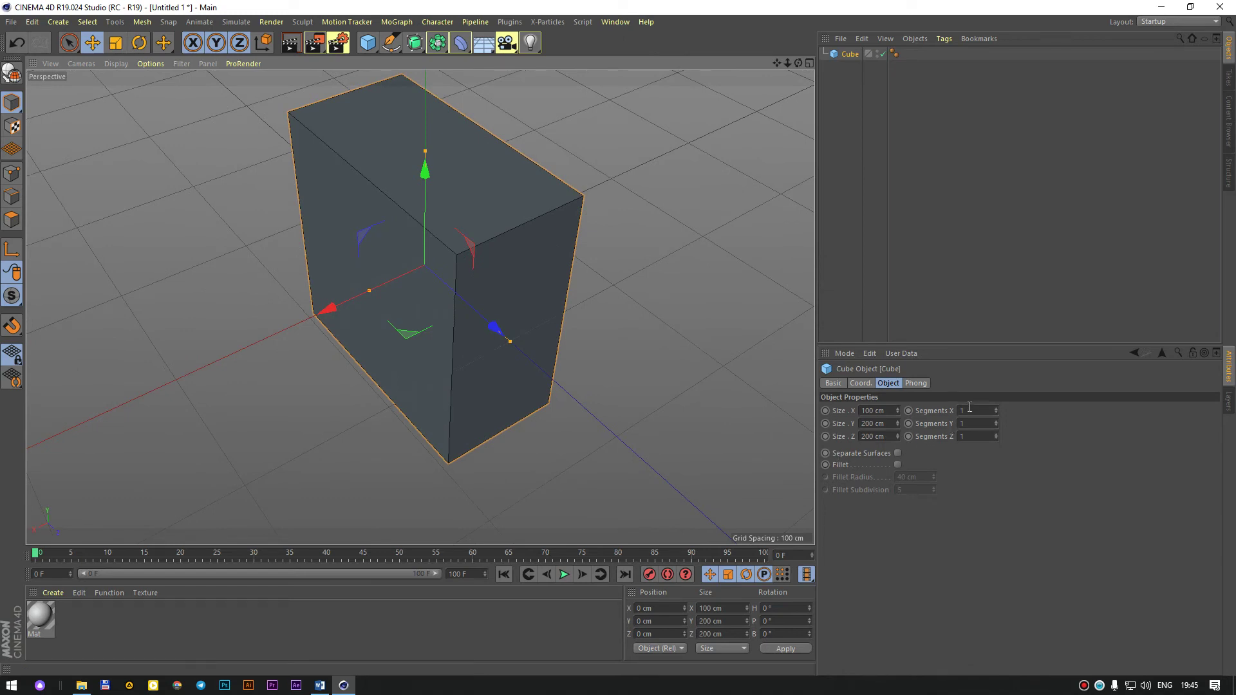
Restore the cube's Size X to 200 cm and orbit around it.
{"action": "double_click", "coordinate": [877, 411]}
{"action": "type", "text": "10"}
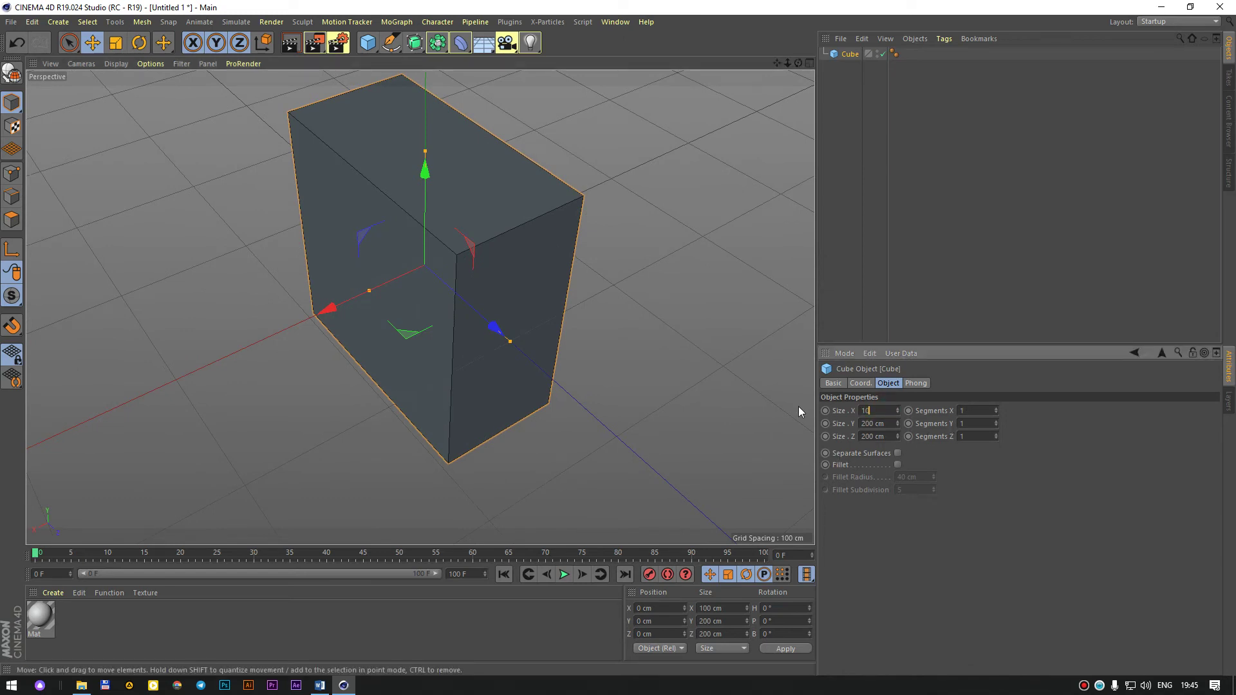
{"action": "double_click", "coordinate": [895, 411]}
{"action": "type", "text": "200"}
{"action": "key", "text": "Return"}
{"action": "mouse_move", "coordinate": [674, 291]}
{"action": "left_mouse_down", "text": "alt"}
{"action": "mouse_move", "coordinate": [627, 292]}
{"action": "mouse_move", "coordinate": [687, 394]}
{"action": "mouse_move", "coordinate": [563, 350]}
{"action": "mouse_move", "coordinate": [708, 386]}
{"action": "left_mouse_up", "text": "alt"}
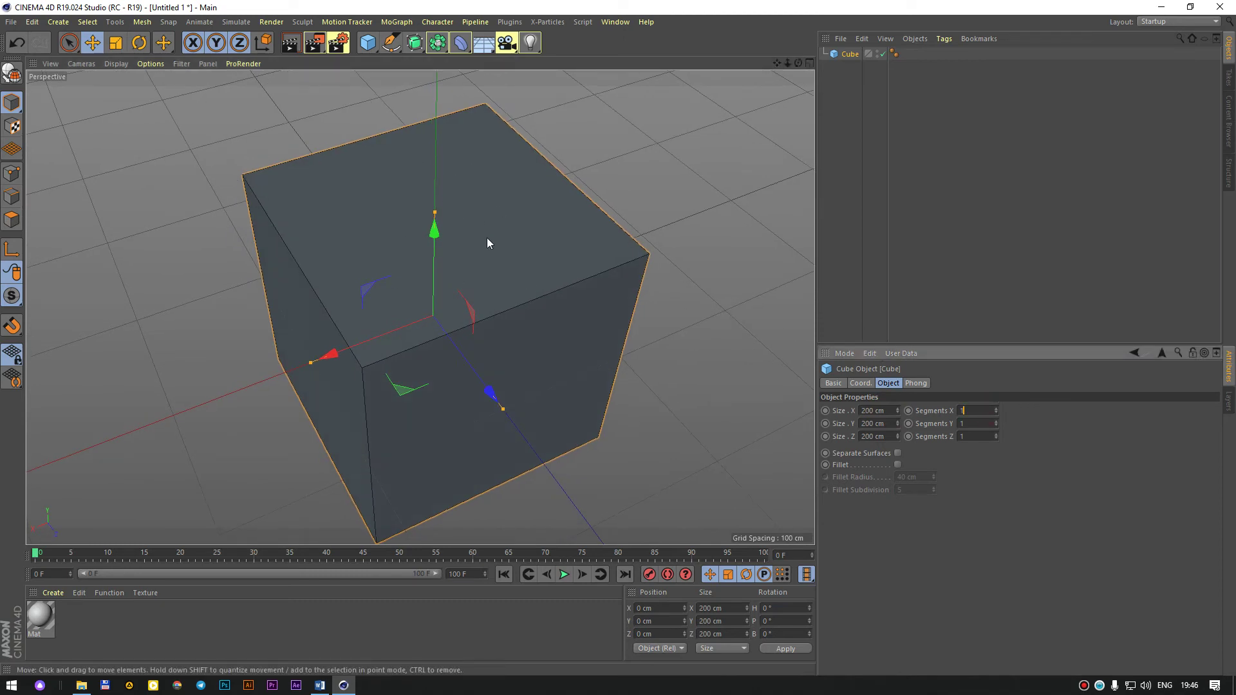
{"action": "left_click", "coordinate": [12, 221]}
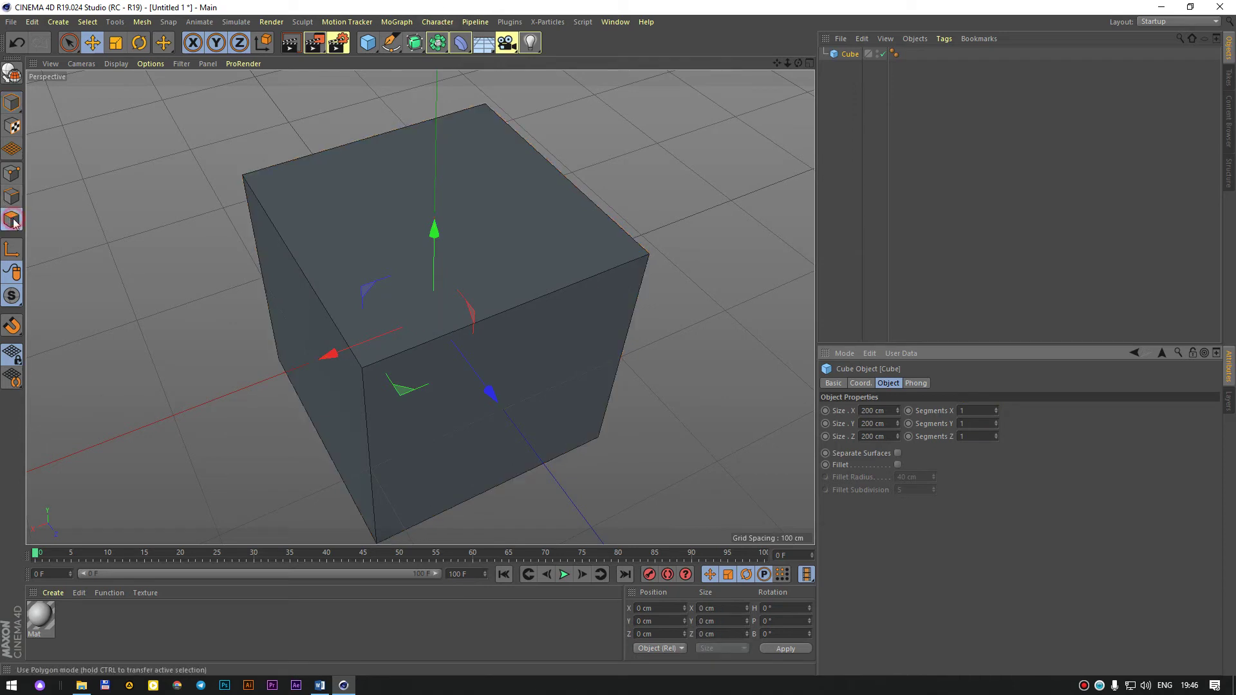
{"action": "left_click", "coordinate": [12, 73]}
{"action": "left_click", "coordinate": [440, 242]}
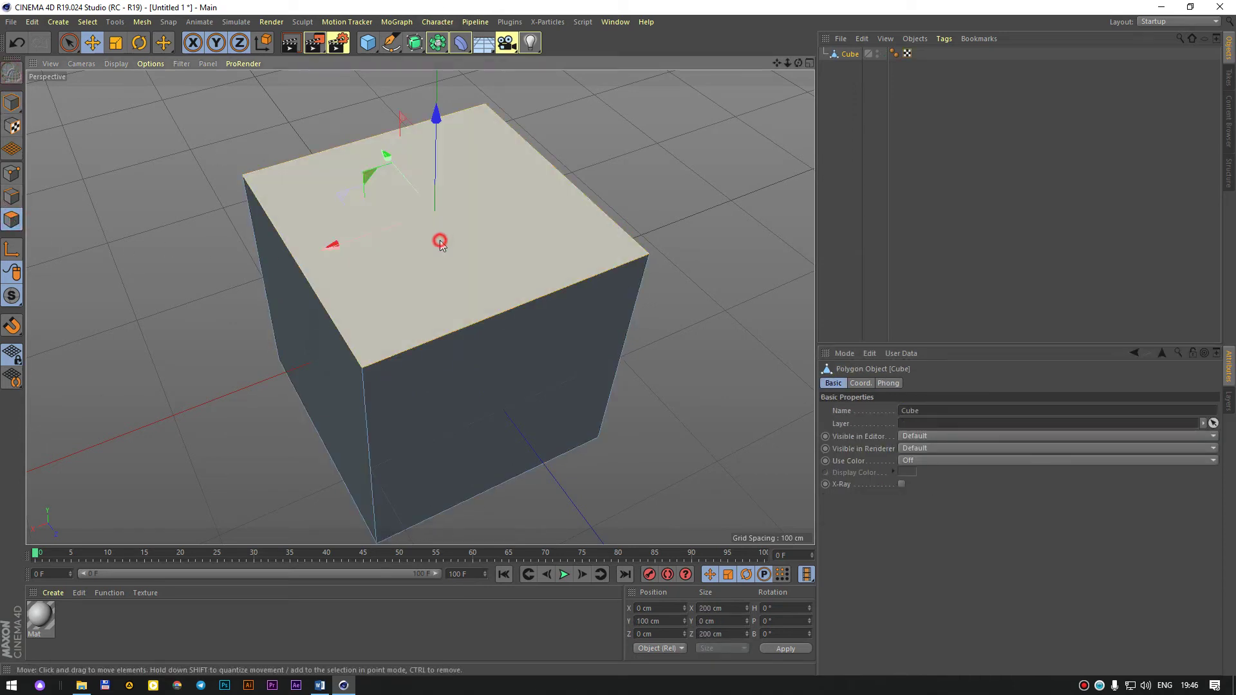
{"action": "left_click_drag", "start_coordinate": [434, 137], "coordinate": [451, 193]}
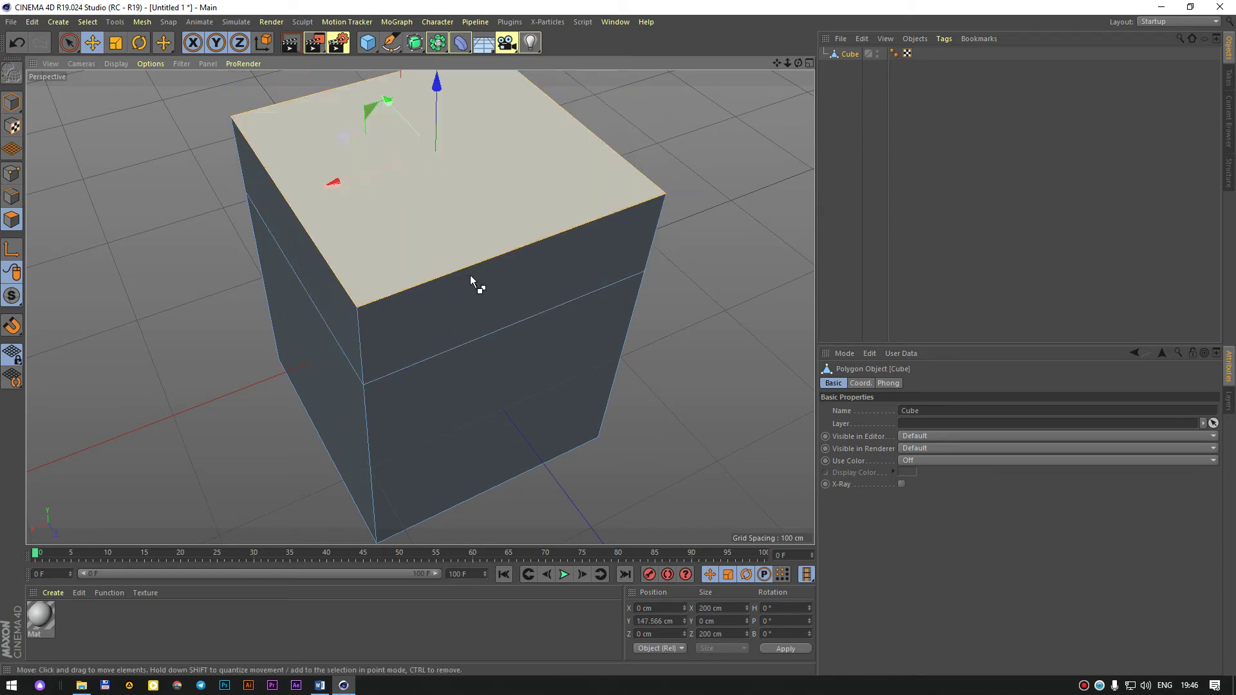
{"action": "key", "text": "ctrl+z"}
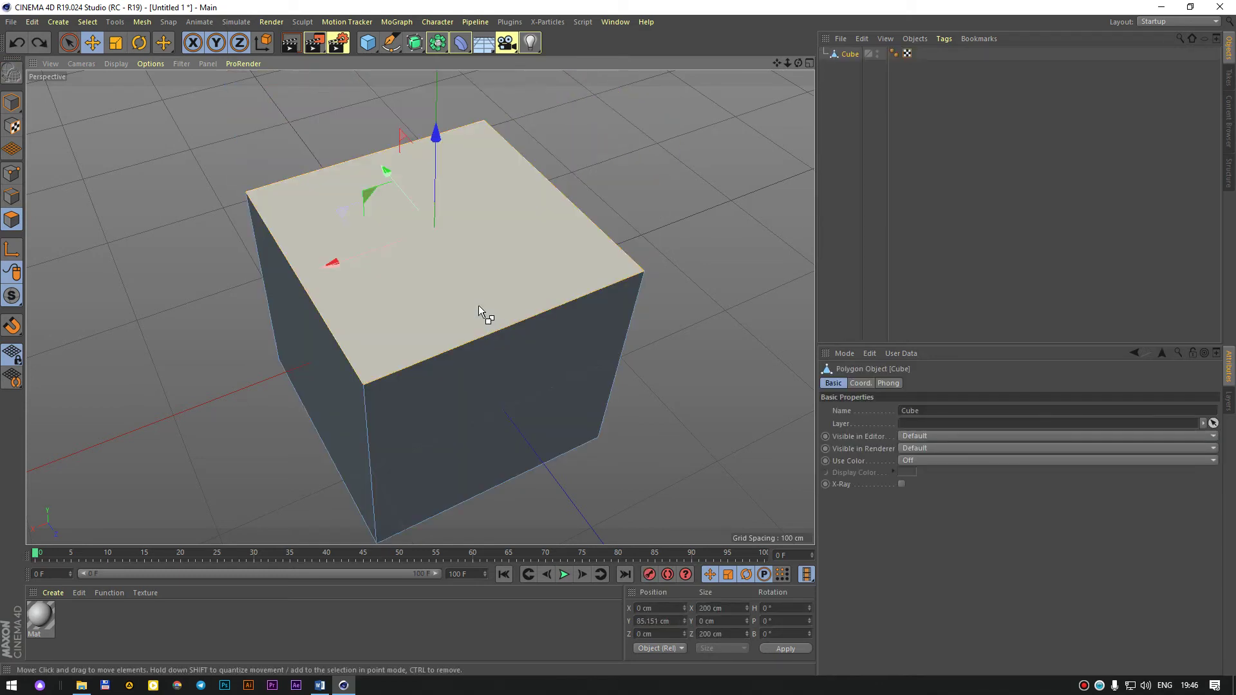
{"action": "key", "text": "ctrl+z"}
{"action": "key", "text": "ctrl+z"}
{"action": "key", "text": "ctrl+z"}
{"action": "key", "text": "ctrl+z"}
{"action": "key", "text": "ctrl+z"}
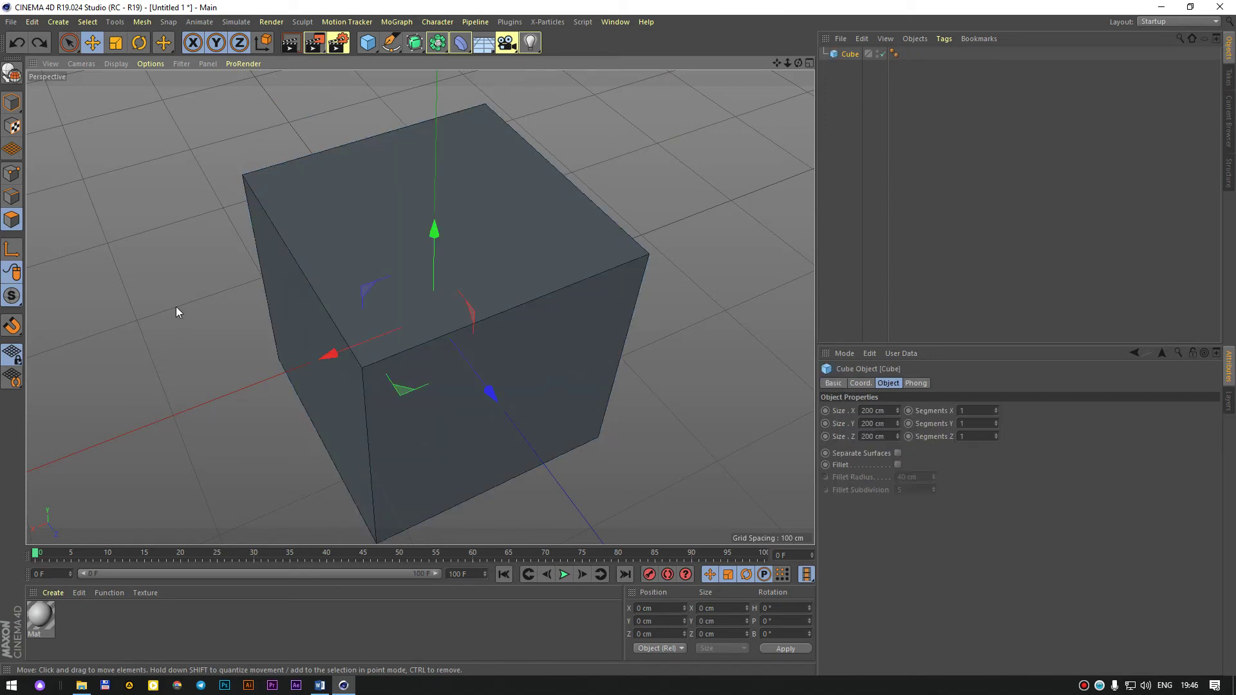
Set the cube's X, Y and Z segments to 5 and orbit to inspect it.
{"action": "double_click", "coordinate": [979, 411]}
{"action": "type", "text": "5"}
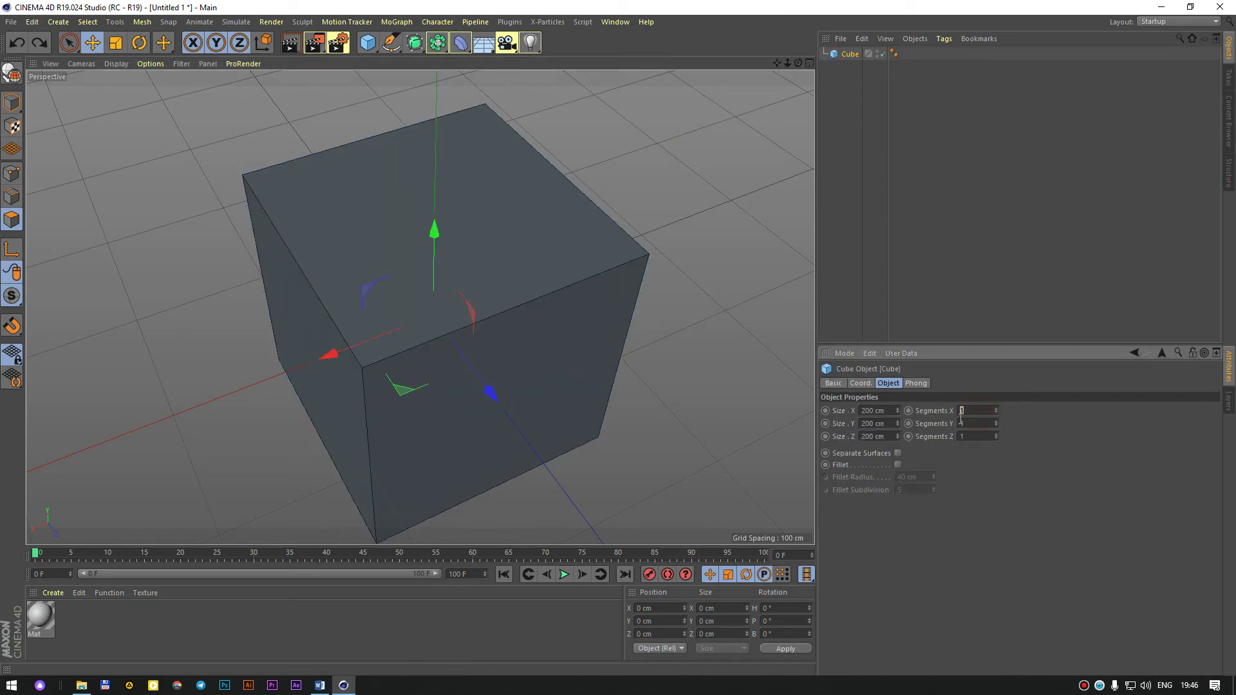
{"action": "key", "text": "Return"}
{"action": "double_click", "coordinate": [977, 423]}
{"action": "key", "text": "Return"}
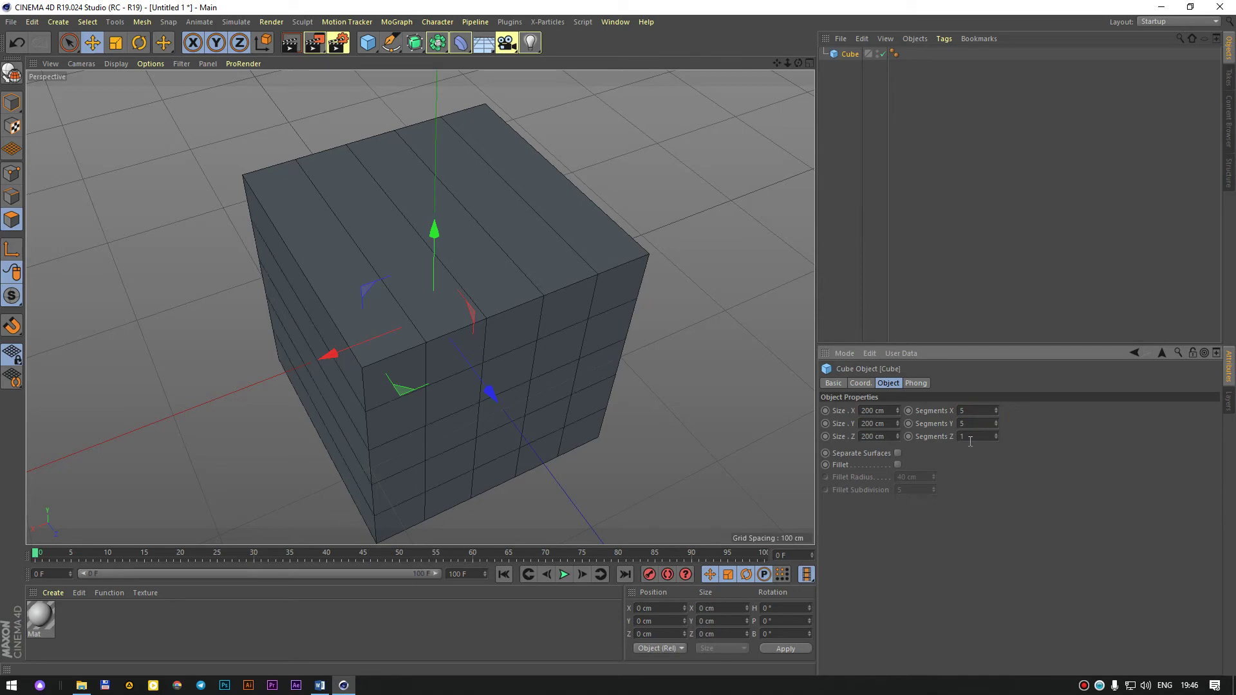
{"action": "type", "text": "5"}
{"action": "key", "text": "Return"}
{"action": "scroll", "coordinate": [400, 270], "scroll_direction": "down", "scroll_amount": 3}
{"action": "left_click_drag", "start_coordinate": [401, 269], "coordinate": [582, 314], "text": "alt"}
{"action": "scroll", "coordinate": [525, 311], "scroll_direction": "up", "scroll_amount": 3}
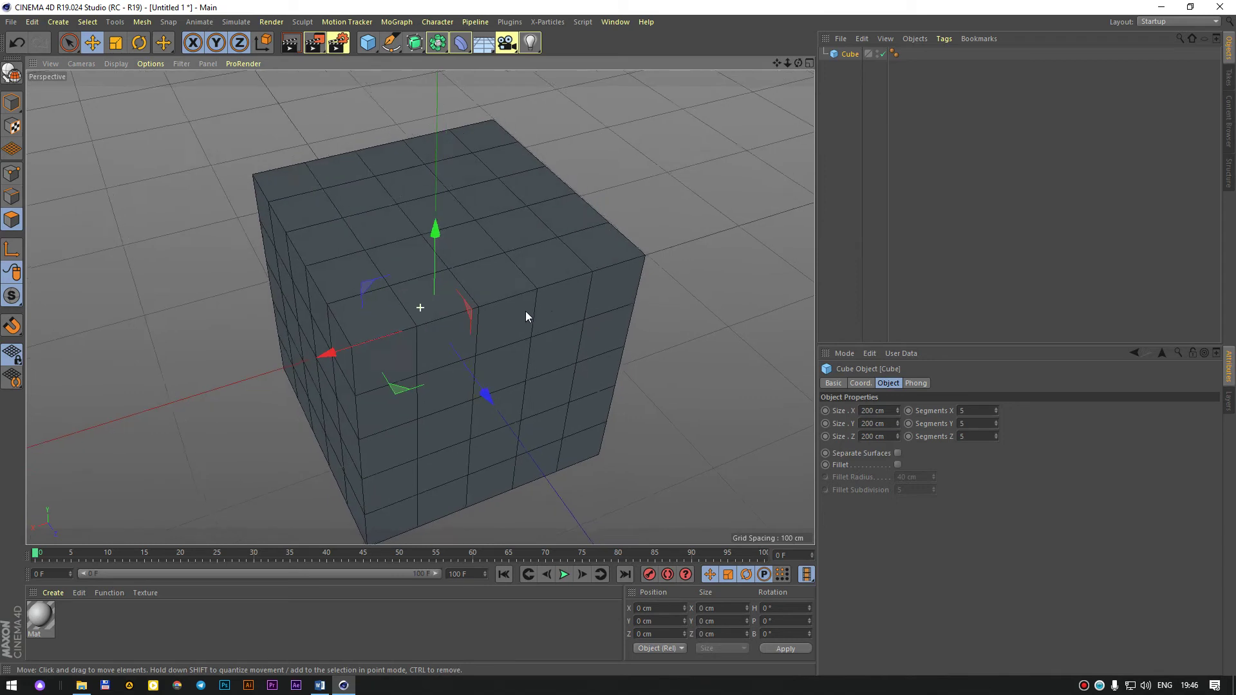
{"action": "middle_click_drag", "start_coordinate": [526, 311], "coordinate": [495, 332], "text": "alt"}
Change the cube to 3 segments on every axis and make it editable.
{"action": "left_click", "coordinate": [975, 410]}
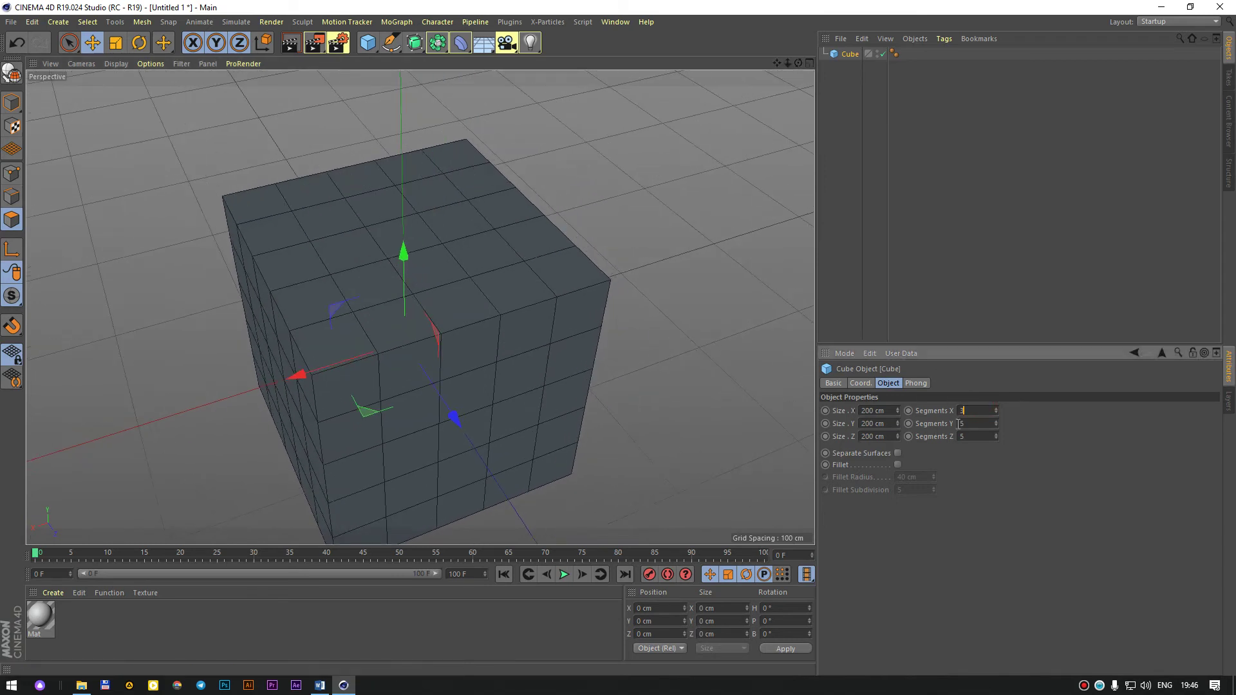
{"action": "key", "text": "Tab"}
{"action": "type", "text": "3"}
{"action": "key", "text": "Tab"}
{"action": "type", "text": "3"}
{"action": "key", "text": "Return"}
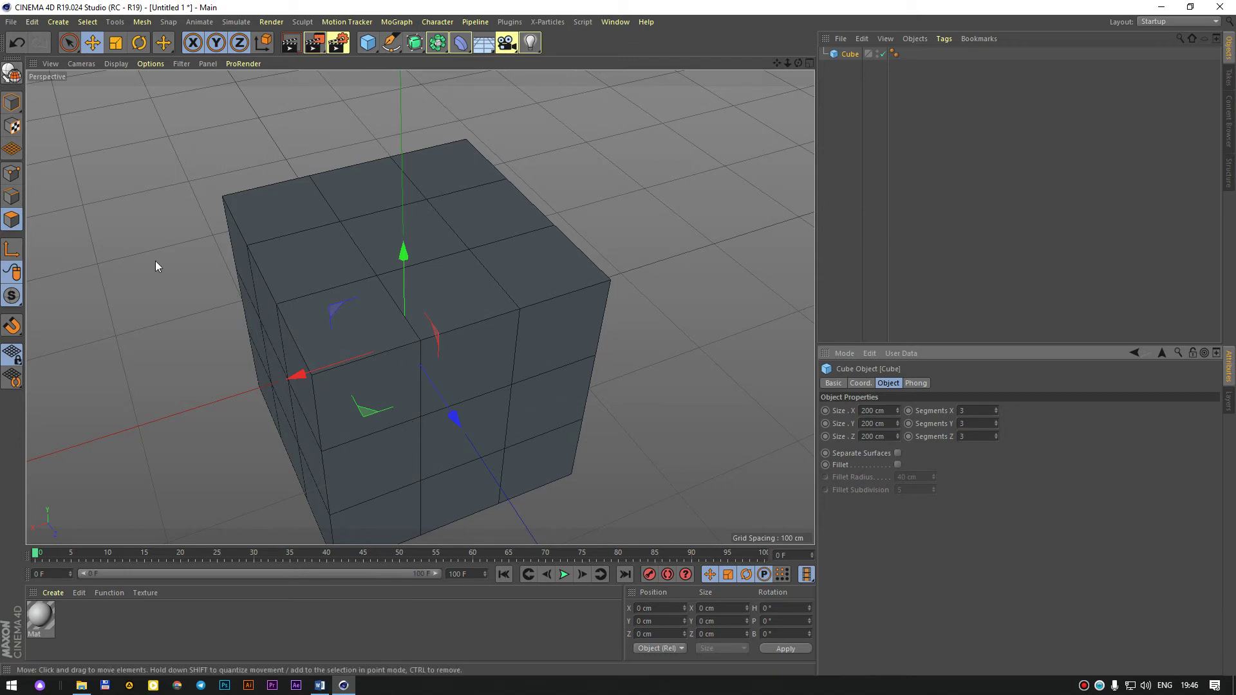
{"action": "left_click", "coordinate": [12, 73]}
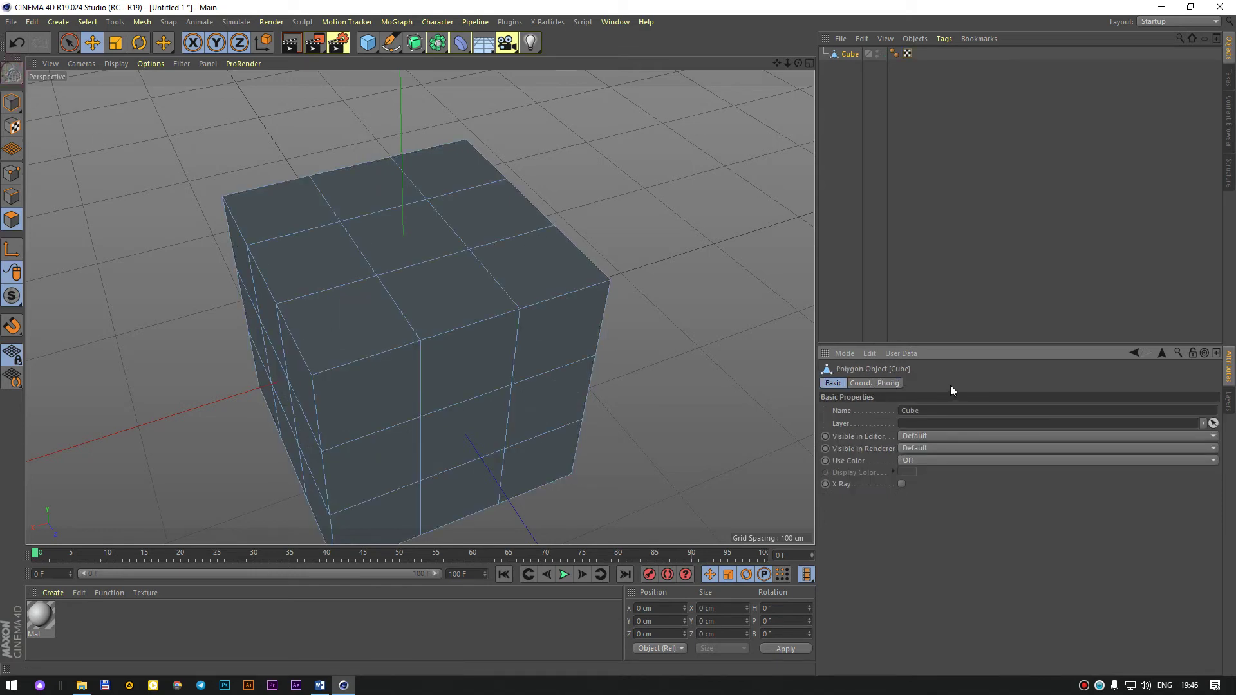
{"action": "key", "text": "ctrl+z"}
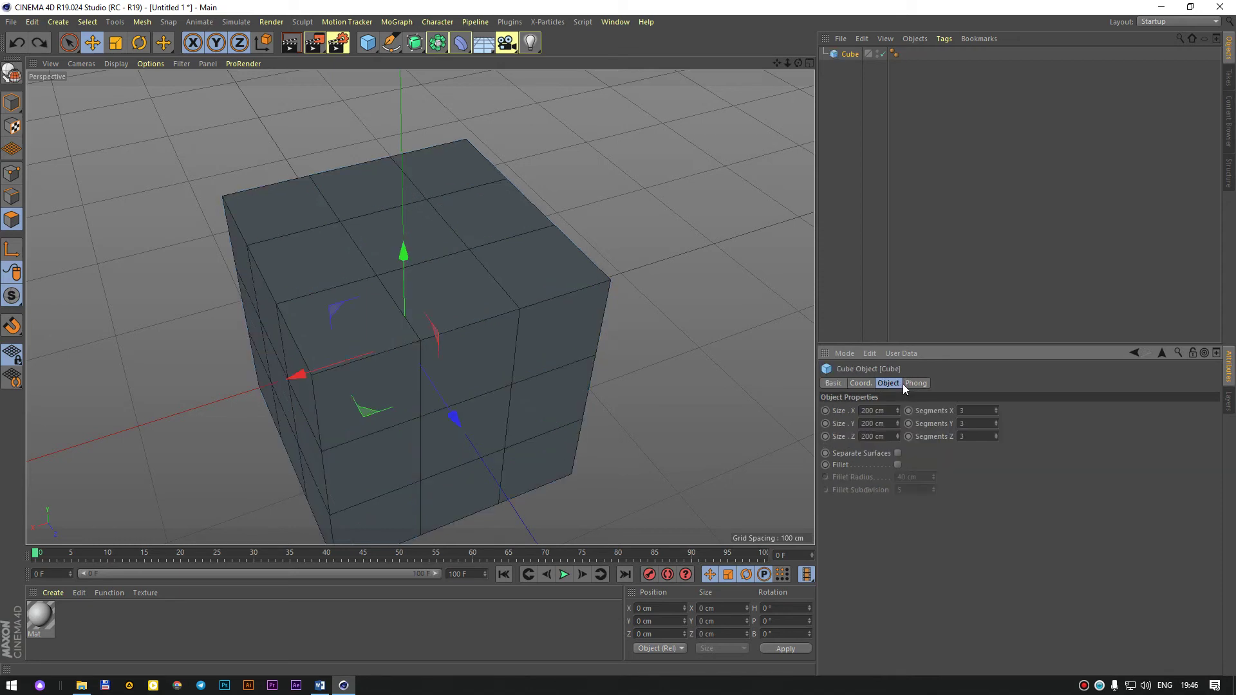
{"action": "left_click", "coordinate": [6, 80]}
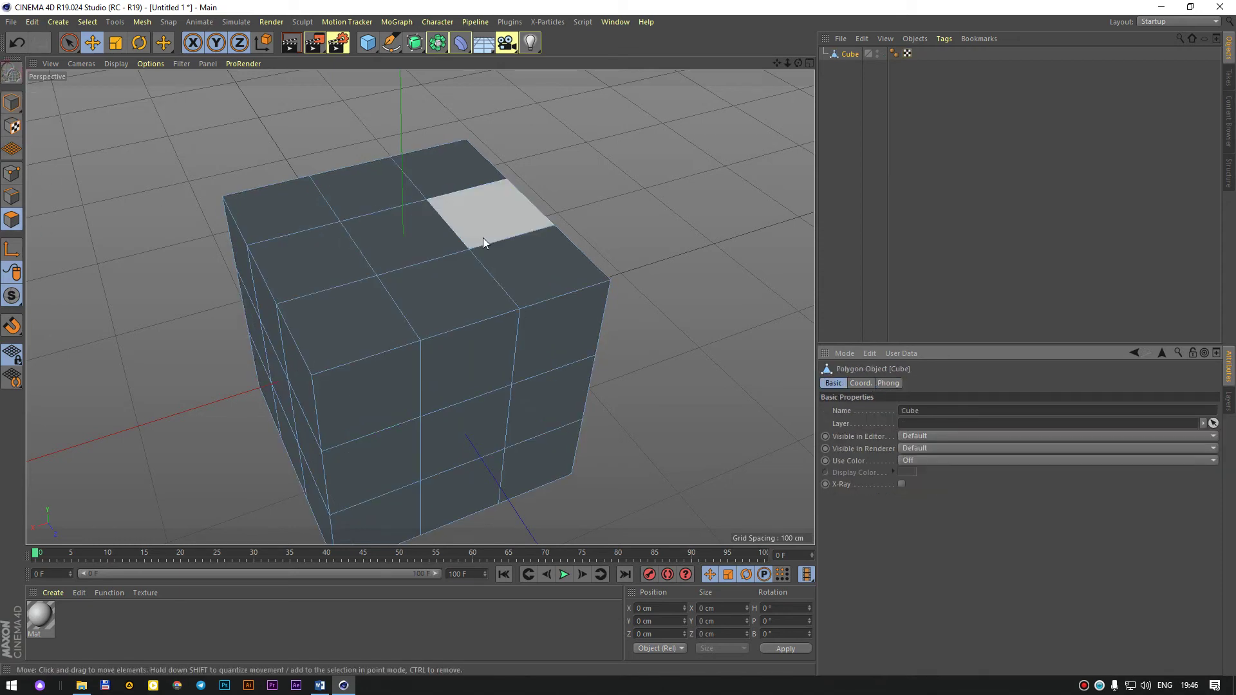
{"action": "left_click", "coordinate": [402, 237]}
{"action": "left_click_drag", "start_coordinate": [399, 141], "coordinate": [399, 26], "text": "ctrl"}
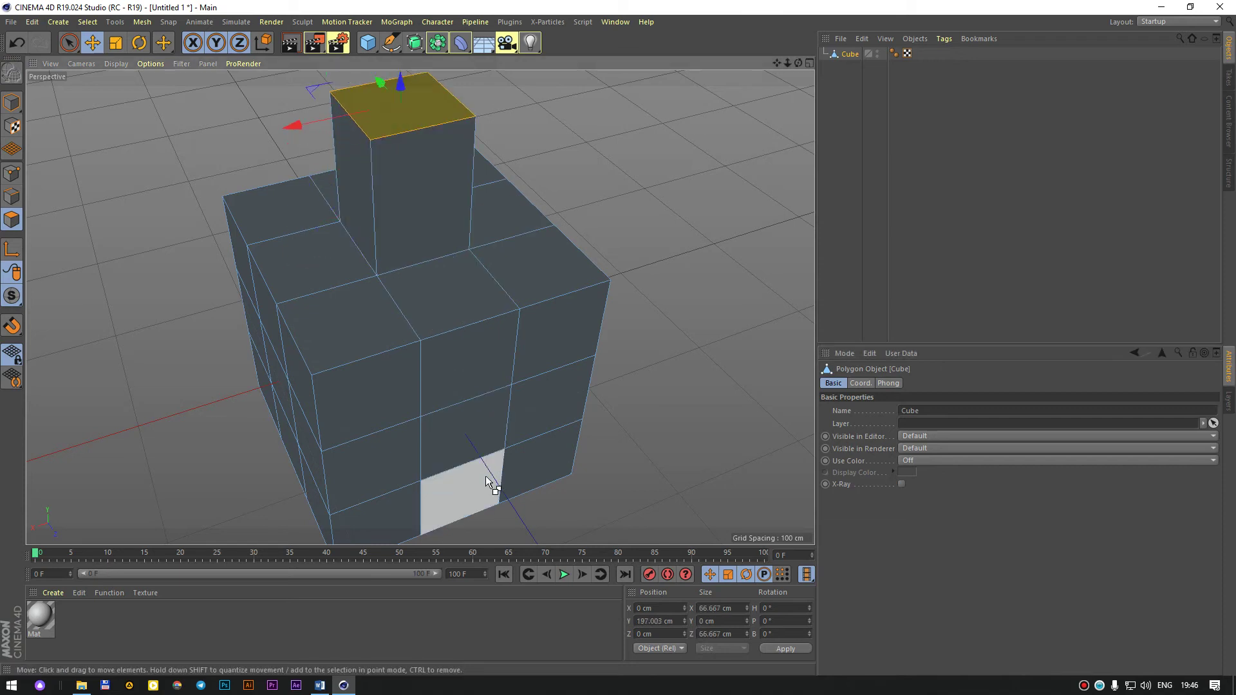
{"action": "left_click", "coordinate": [466, 388]}
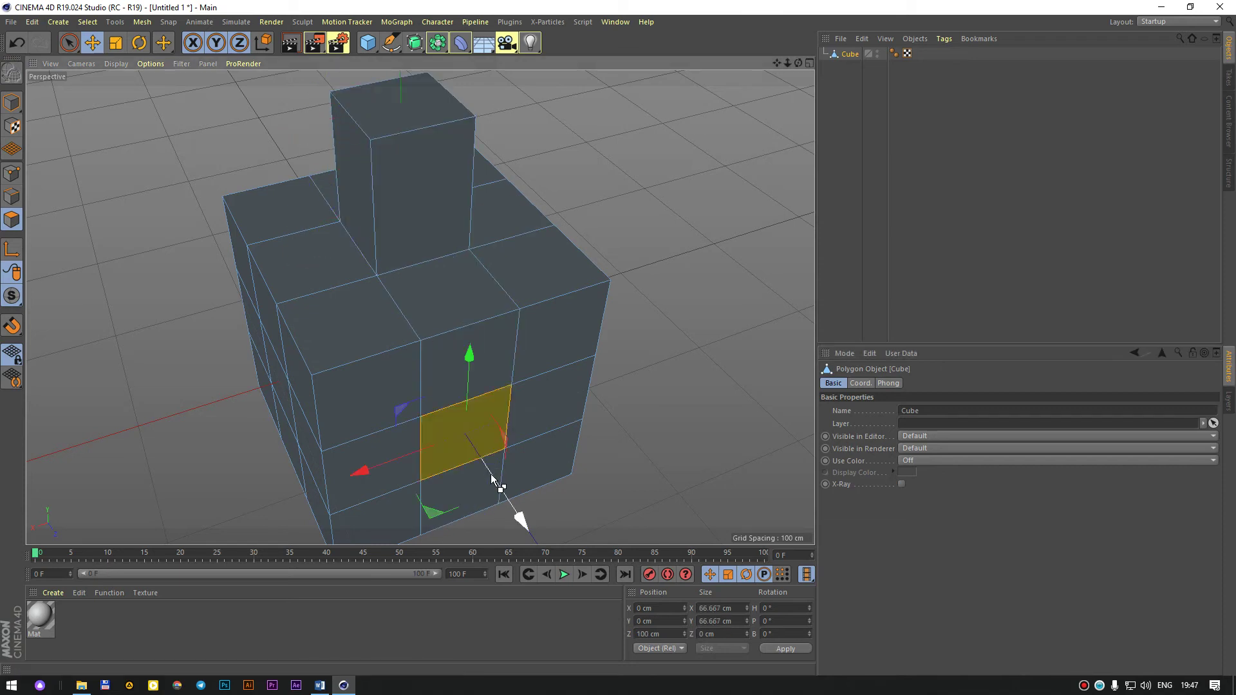
{"action": "mouse_move", "coordinate": [491, 474]}
{"action": "left_mouse_down", "text": "ctrl"}
{"action": "mouse_move", "coordinate": [589, 501]}
{"action": "mouse_move", "coordinate": [386, 323]}
{"action": "mouse_move", "coordinate": [224, 344]}
{"action": "mouse_move", "coordinate": [423, 345]}
{"action": "left_mouse_up", "text": "ctrl"}
{"action": "key", "text": "ctrl+z"}
{"action": "key", "text": "ctrl+z"}
{"action": "key", "text": "ctrl+z"}
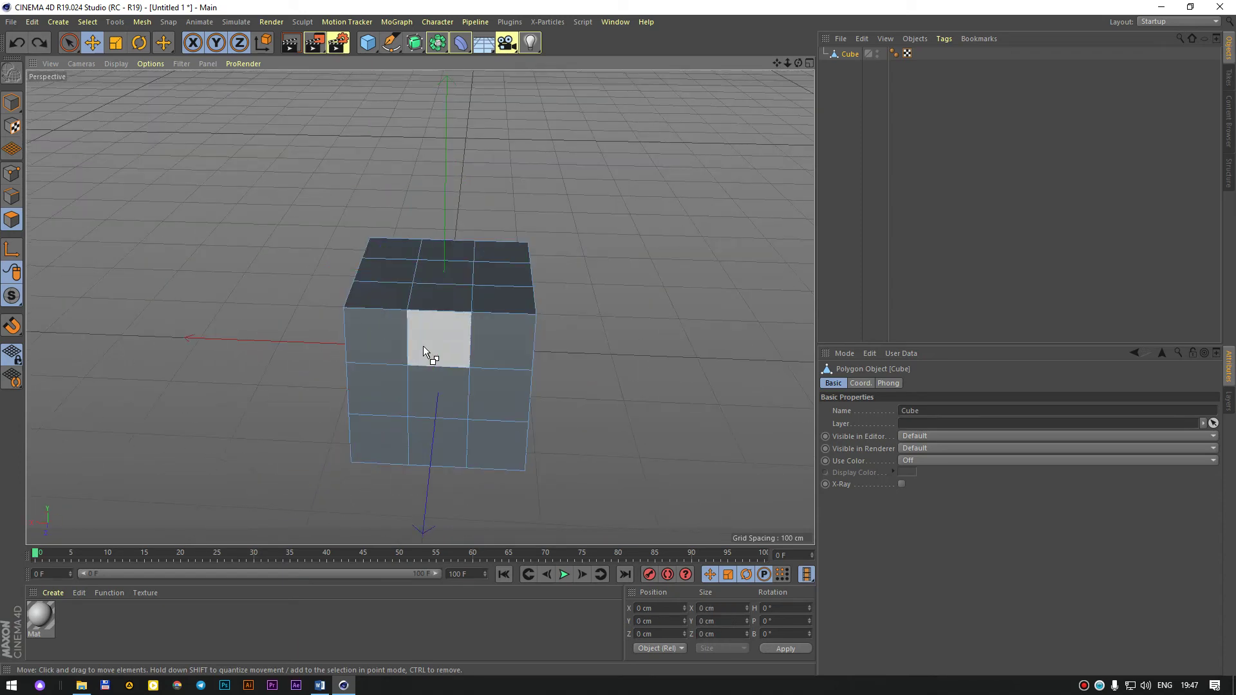
{"action": "key", "text": "ctrl+z"}
{"action": "key", "text": "ctrl+z"}
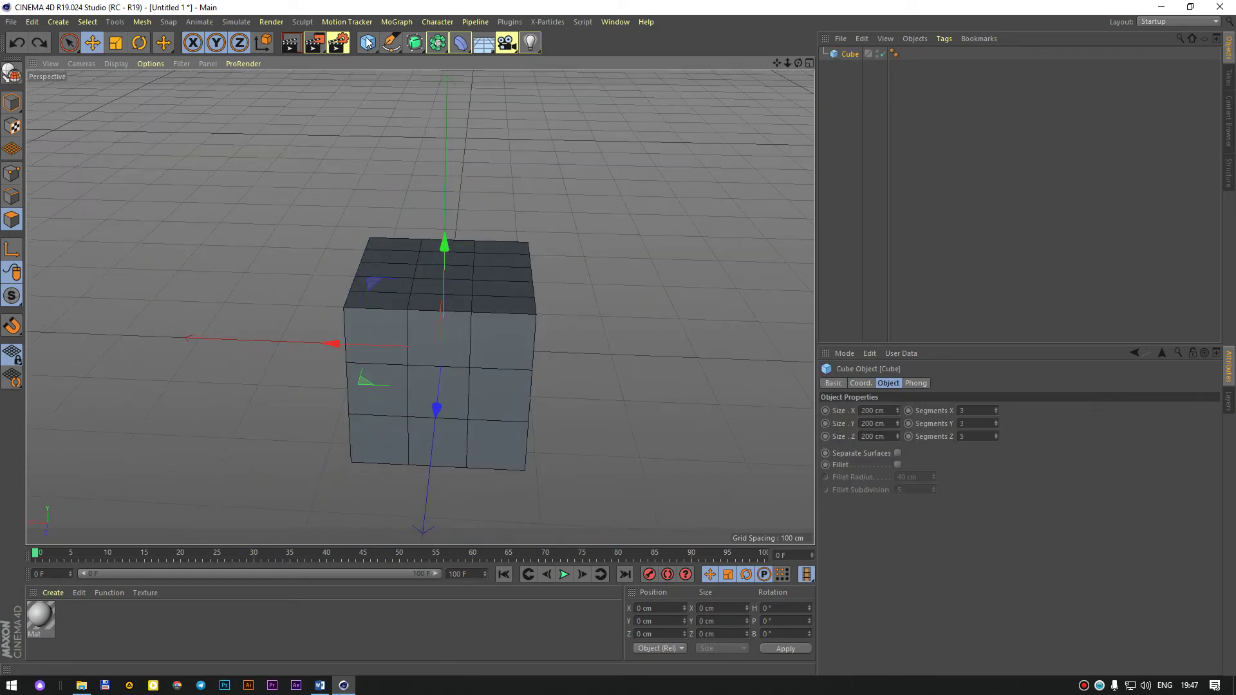
Add a sphere and move it along X beside the cube.
{"action": "left_click", "coordinate": [367, 43]}
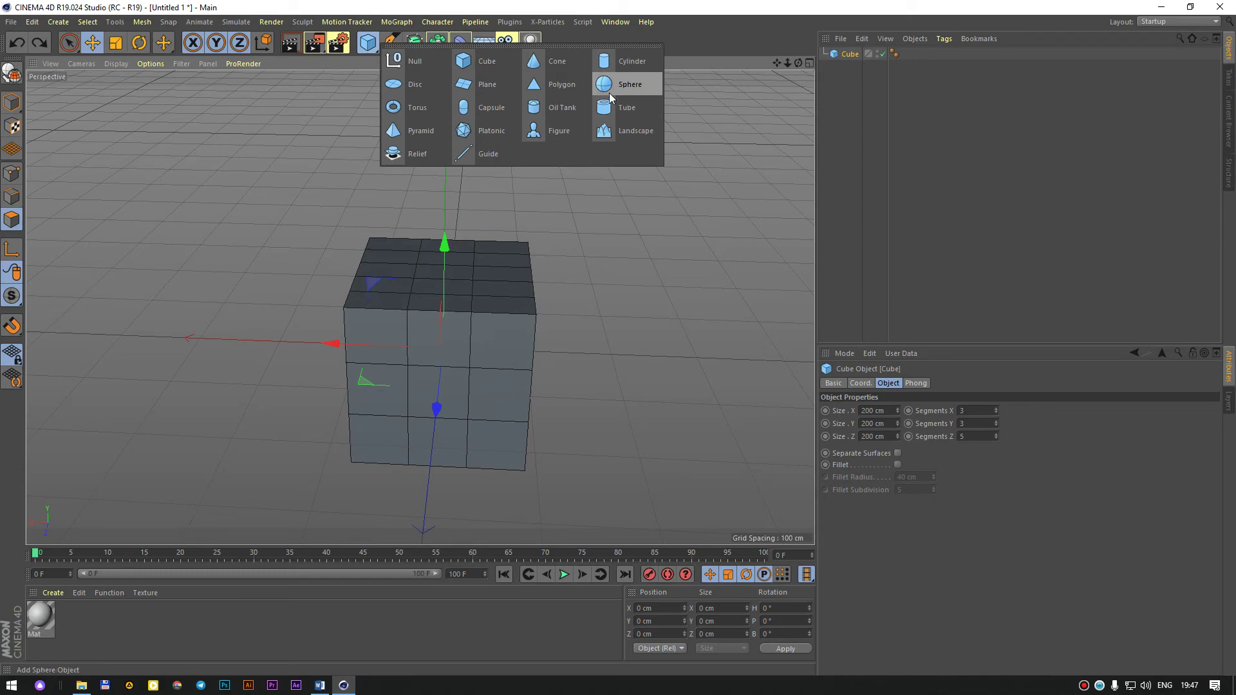
{"action": "left_click", "coordinate": [628, 85]}
{"action": "left_click_drag", "start_coordinate": [330, 344], "coordinate": [604, 349]}
{"action": "scroll", "coordinate": [727, 341], "scroll_direction": "up", "scroll_amount": 2}
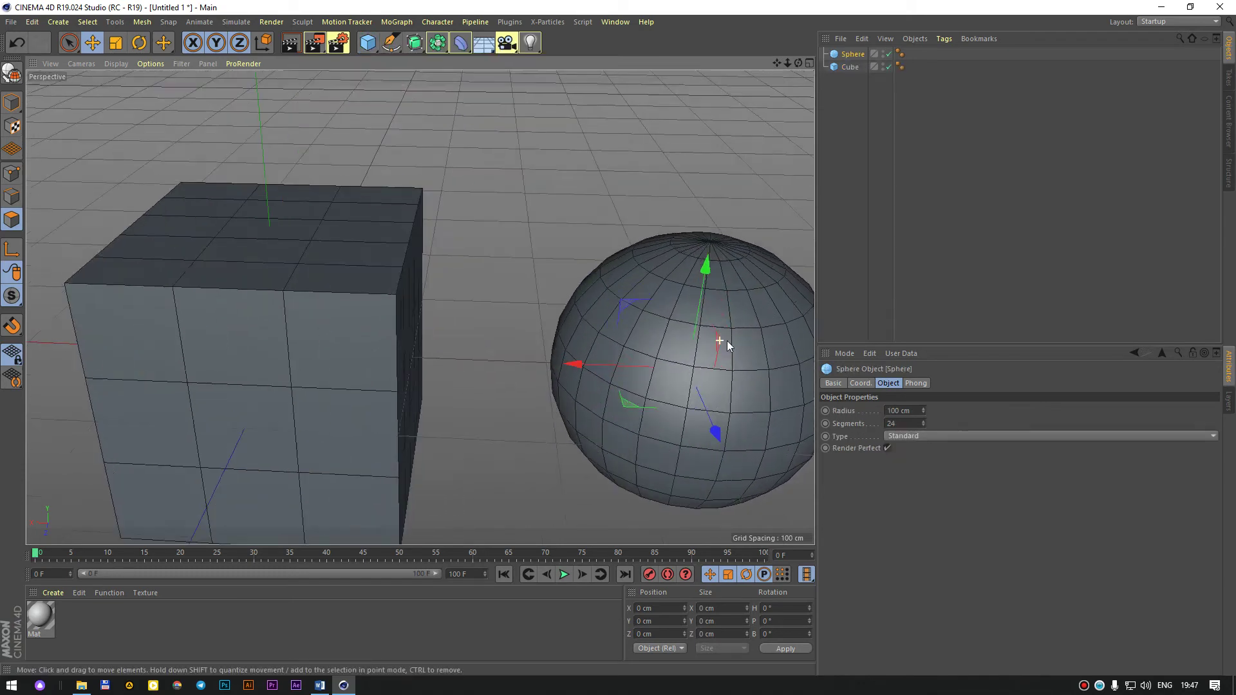
{"action": "scroll", "coordinate": [530, 279], "scroll_direction": "up", "scroll_amount": 3}
{"action": "scroll", "coordinate": [457, 307], "scroll_direction": "up", "scroll_amount": 3}
{"action": "scroll", "coordinate": [457, 308], "scroll_direction": "up", "scroll_amount": 3}
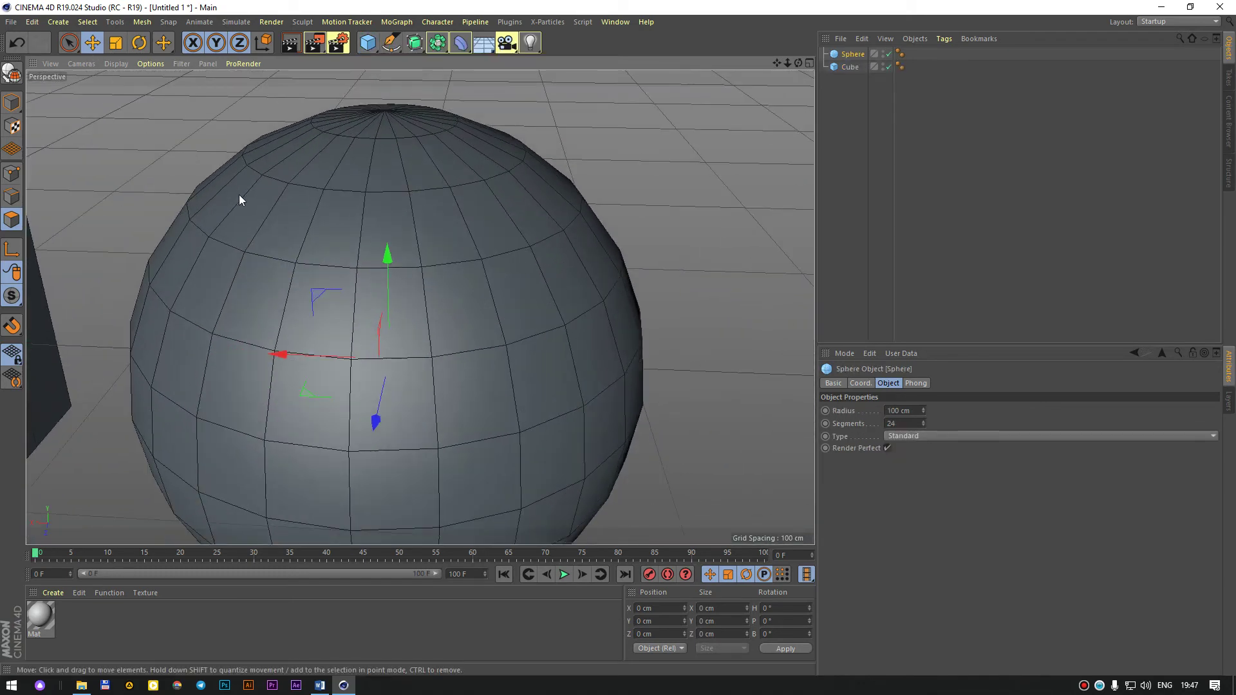
{"action": "scroll", "coordinate": [150, 171], "scroll_direction": "up", "scroll_amount": 2}
{"action": "scroll", "coordinate": [193, 206], "scroll_direction": "up", "scroll_amount": 1}
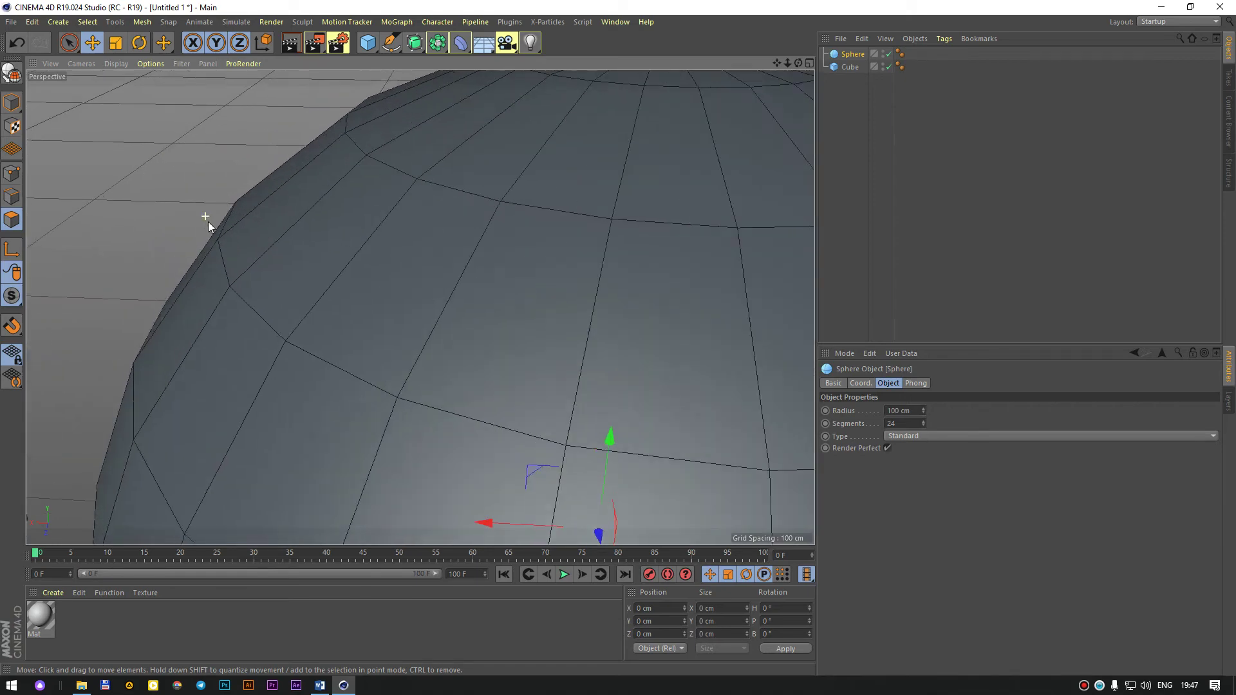
{"action": "scroll", "coordinate": [223, 245], "scroll_direction": "up", "scroll_amount": 2}
{"action": "left_click_drag", "start_coordinate": [241, 262], "coordinate": [210, 215], "text": "alt"}
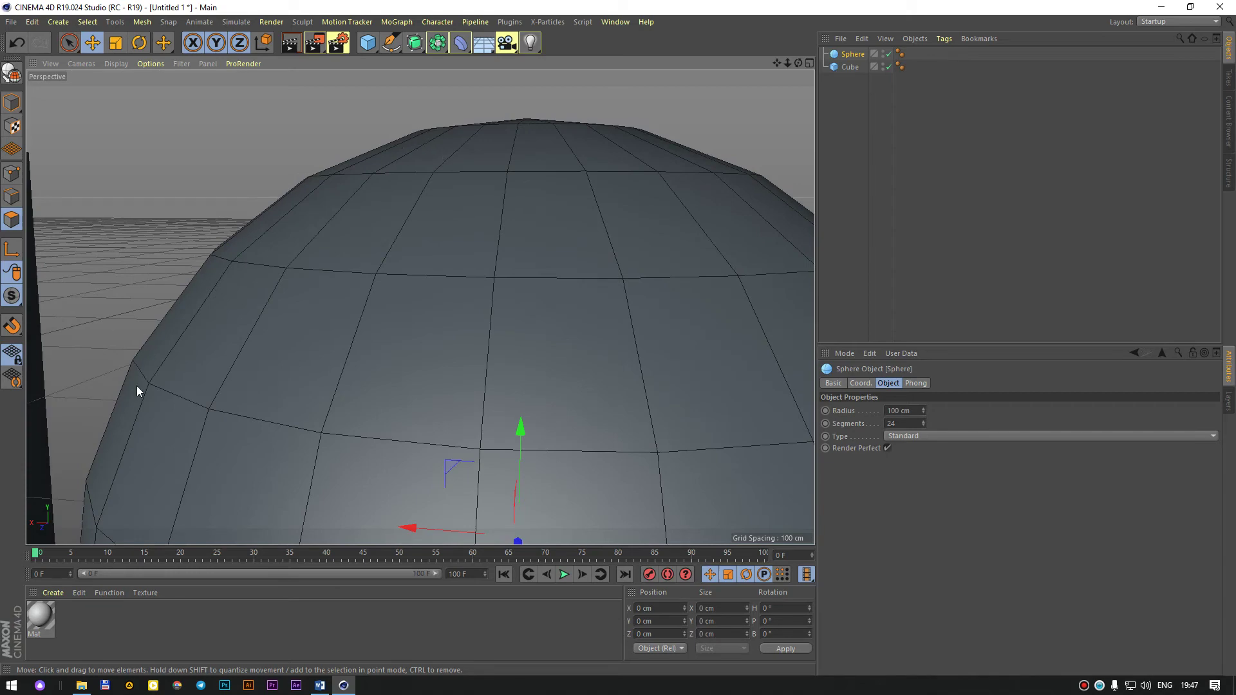
Bring the cube into view and check the sphere's Coord. and Object attributes.
{"action": "scroll", "coordinate": [154, 380], "scroll_direction": "down", "scroll_amount": 2}
{"action": "scroll", "coordinate": [317, 342], "scroll_direction": "down", "scroll_amount": 3}
{"action": "mouse_move", "coordinate": [414, 309]}
{"action": "left_mouse_down", "text": "alt"}
{"action": "mouse_move", "coordinate": [168, 298]}
{"action": "mouse_move", "coordinate": [405, 315]}
{"action": "mouse_move", "coordinate": [553, 279]}
{"action": "mouse_move", "coordinate": [269, 276]}
{"action": "left_mouse_up", "text": "alt"}
{"action": "scroll", "coordinate": [309, 269], "scroll_direction": "up", "scroll_amount": 3}
{"action": "scroll", "coordinate": [309, 269], "scroll_direction": "up", "scroll_amount": 2}
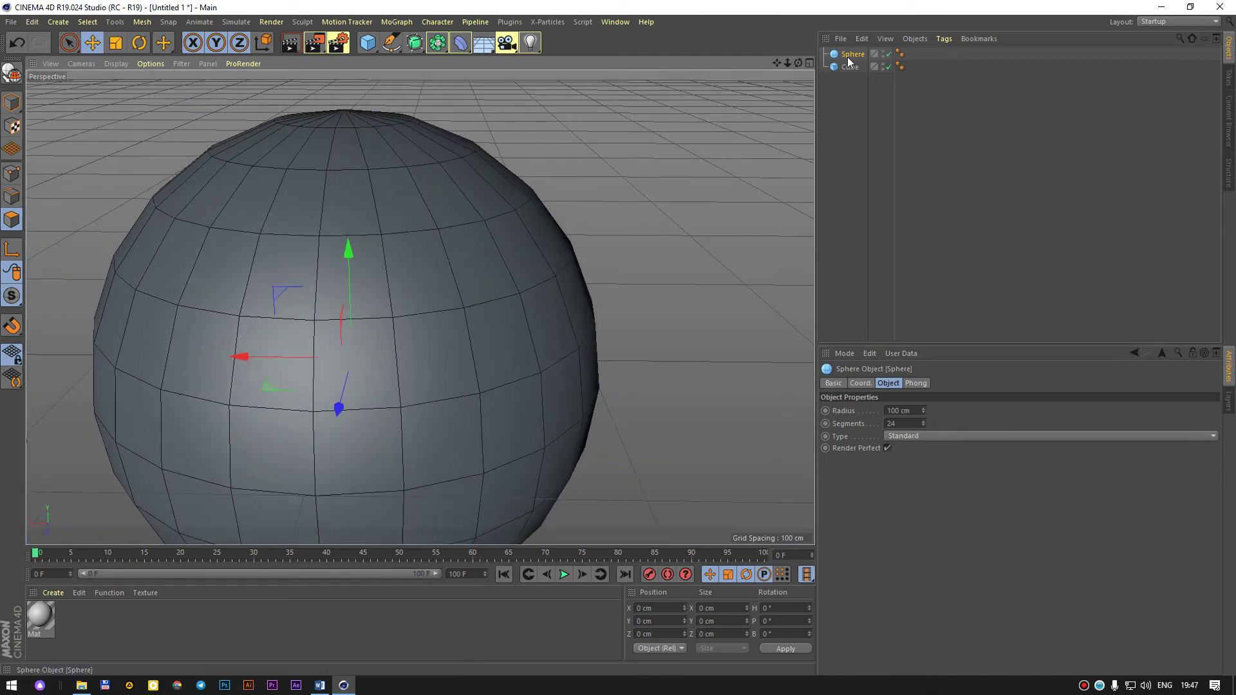
{"action": "left_click", "coordinate": [860, 383]}
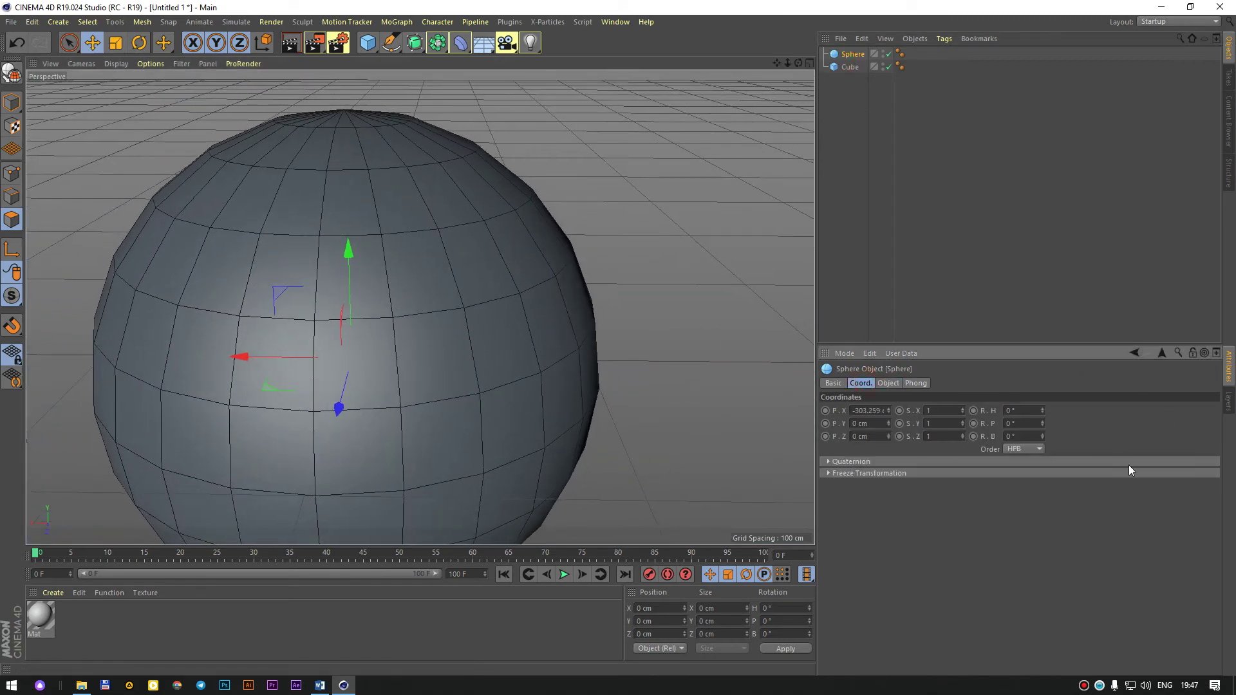
{"action": "left_click", "coordinate": [888, 383]}
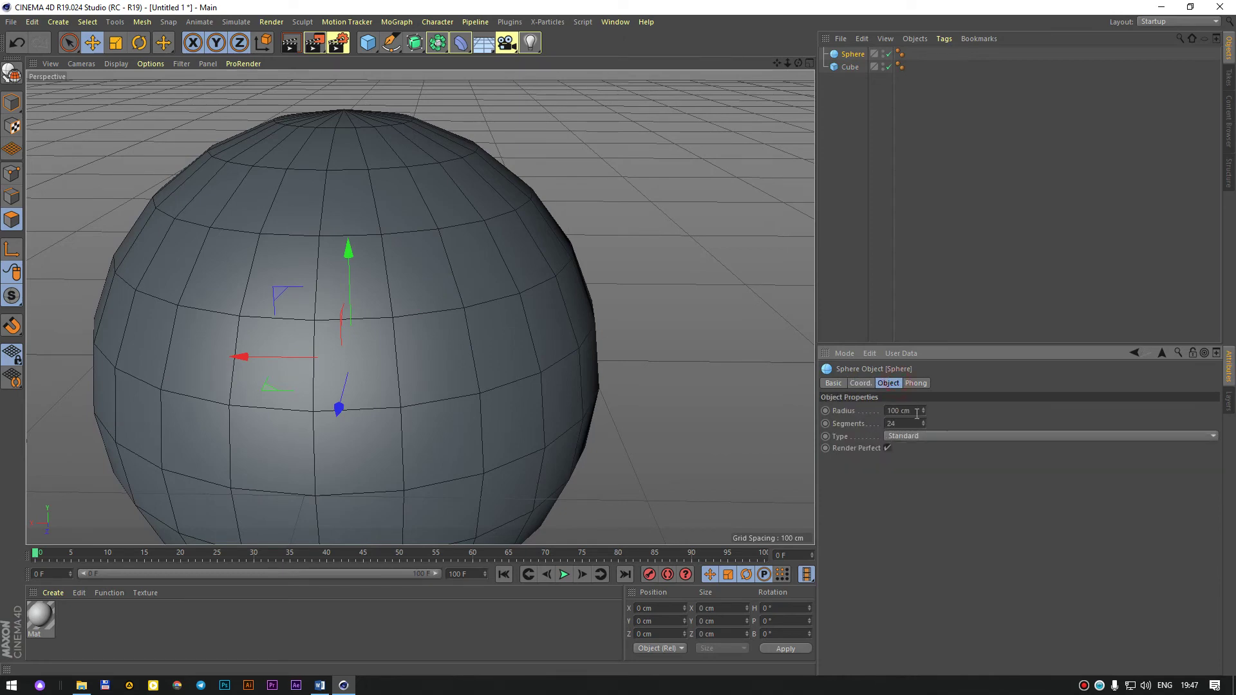
Enlarge the sphere's radius from 100 cm, settling it at 160 cm.
{"action": "scroll", "coordinate": [492, 331], "scroll_direction": "down", "scroll_amount": 3}
{"action": "scroll", "coordinate": [492, 331], "scroll_direction": "down", "scroll_amount": 2}
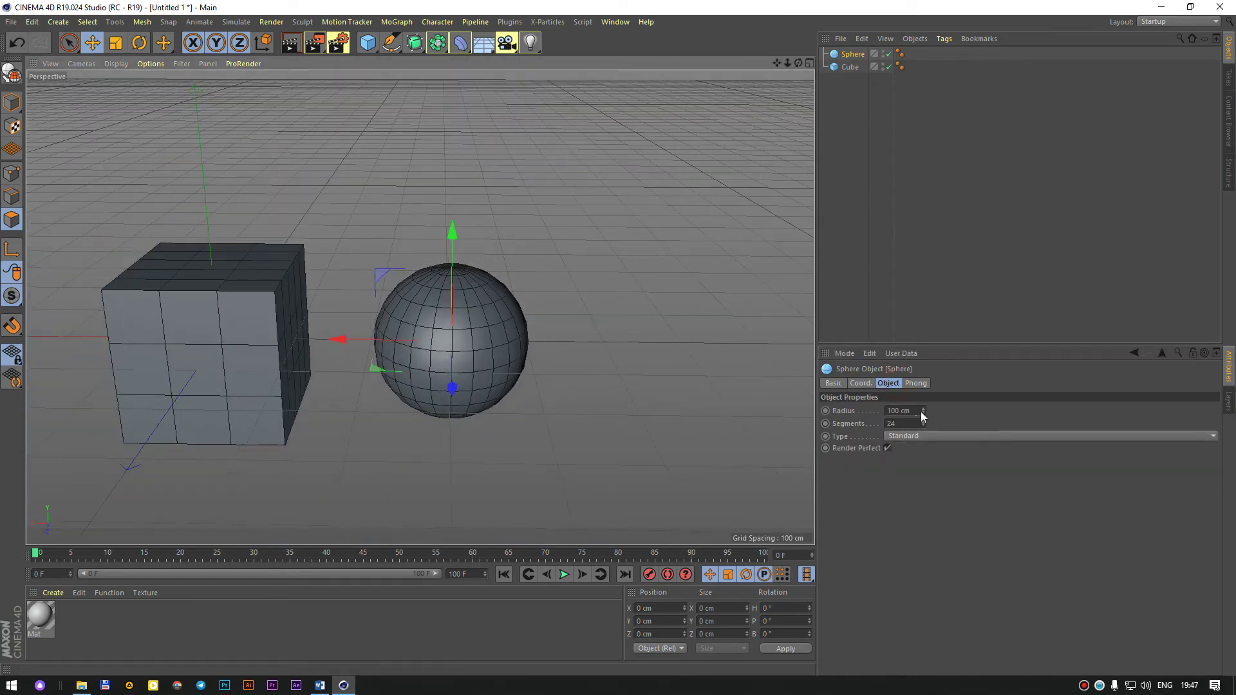
{"action": "left_click_drag", "start_coordinate": [923, 410], "coordinate": [923, 360]}
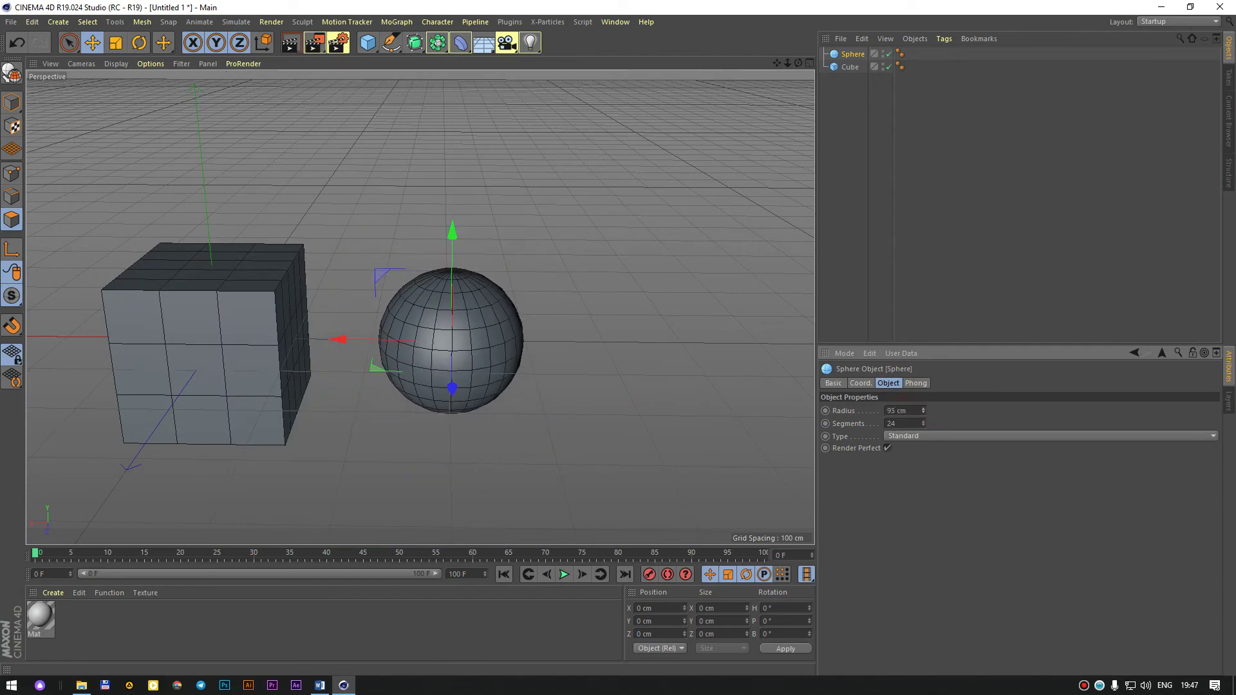
{"action": "left_click_drag", "start_coordinate": [923, 410], "coordinate": [923, 425]}
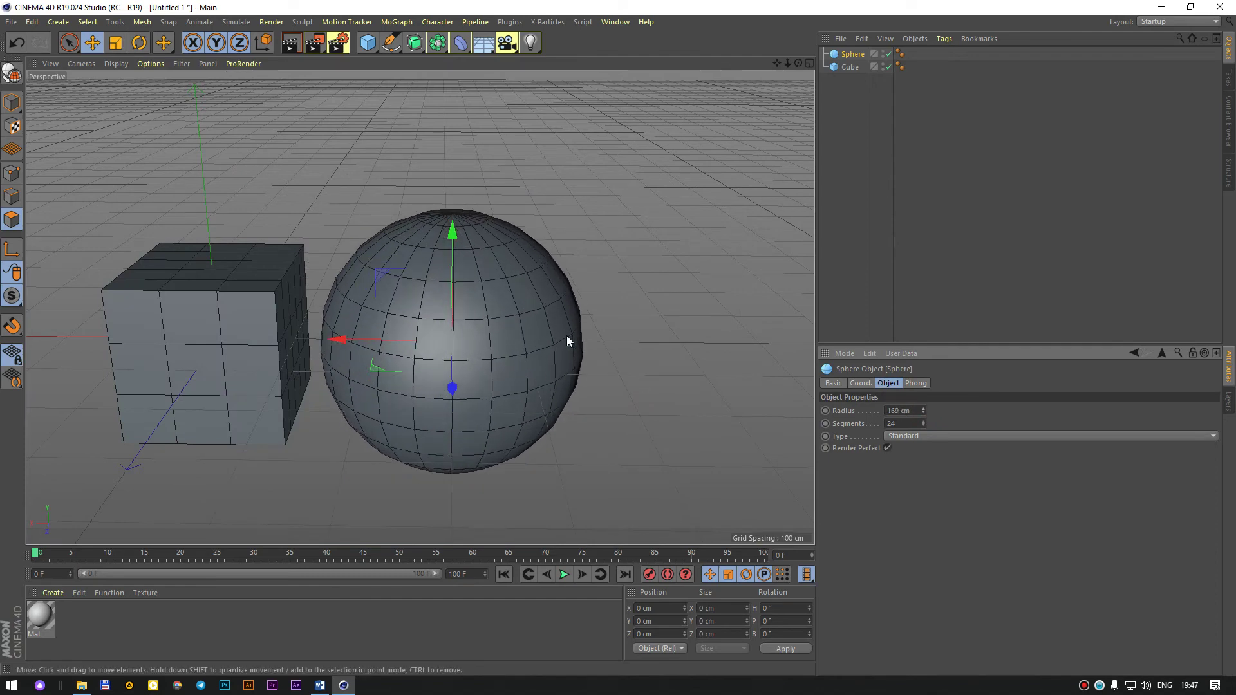
{"action": "left_click_drag", "start_coordinate": [923, 410], "coordinate": [923, 416]}
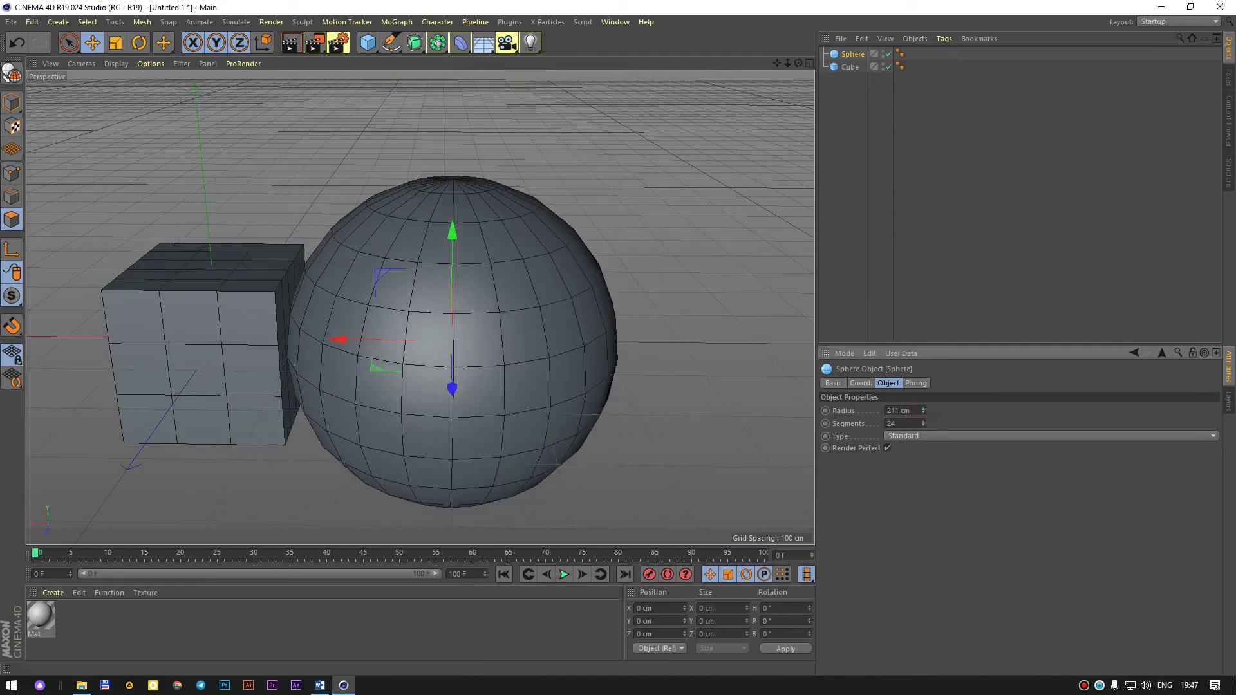
{"action": "scroll", "coordinate": [524, 345], "scroll_direction": "up", "scroll_amount": 3}
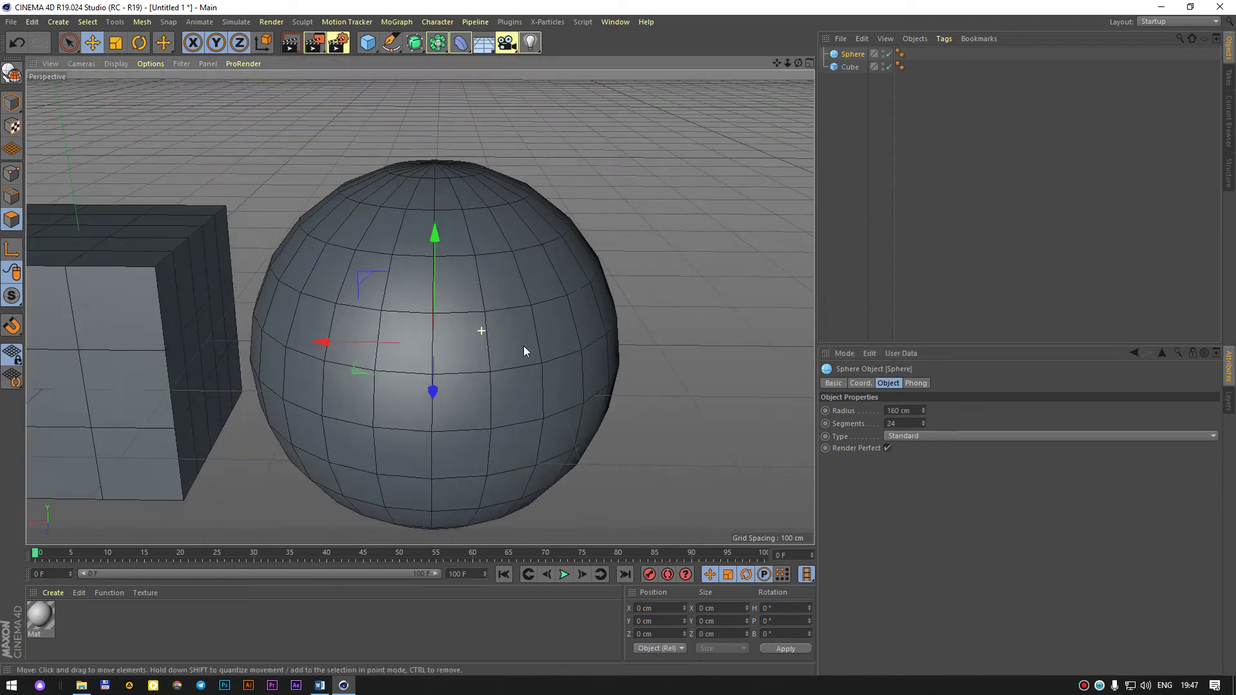
{"action": "scroll", "coordinate": [523, 346], "scroll_direction": "up", "scroll_amount": 2}
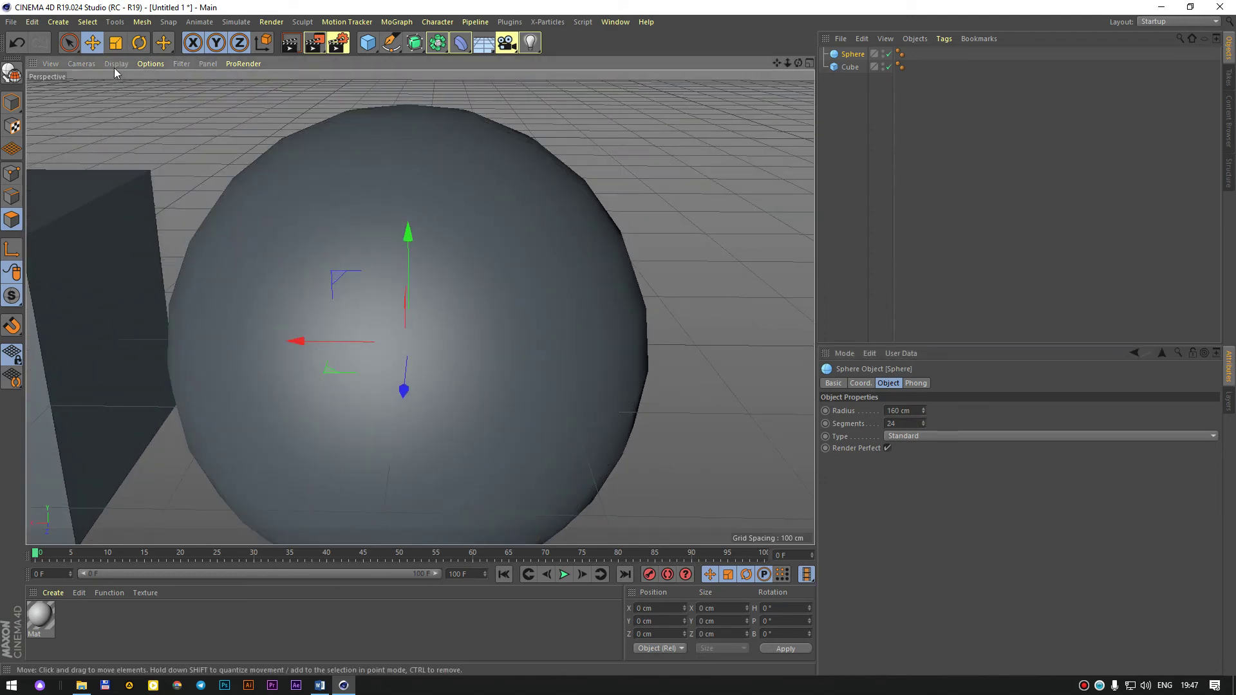
Try Gouraud Shading (Lines) from the Display menu, then revert to plain shading.
{"action": "left_click", "coordinate": [114, 62]}
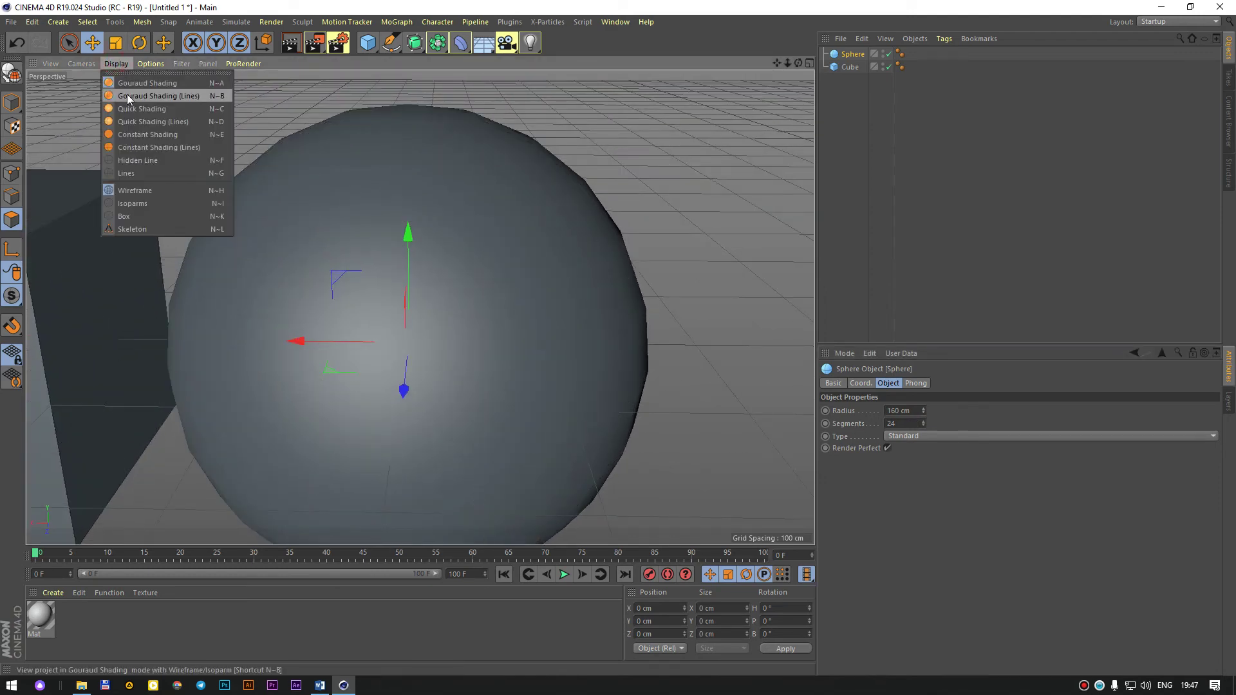
{"action": "left_click", "coordinate": [220, 98]}
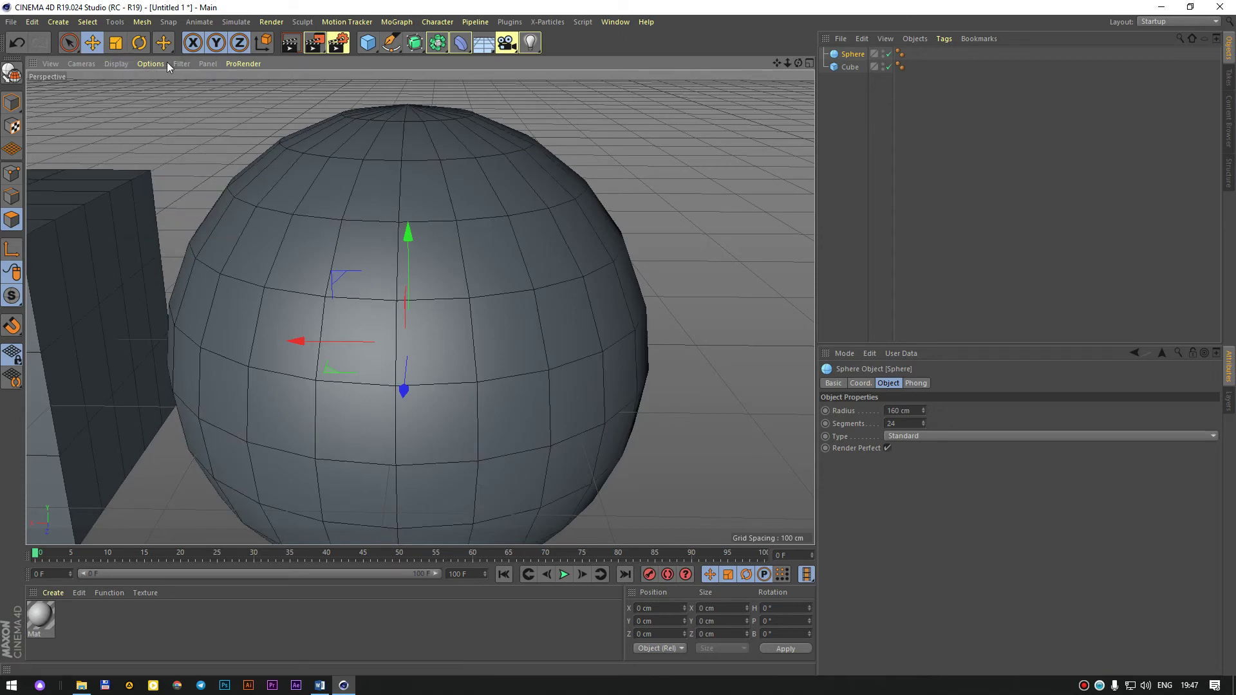
{"action": "left_click", "coordinate": [116, 63]}
{"action": "left_click", "coordinate": [136, 81]}
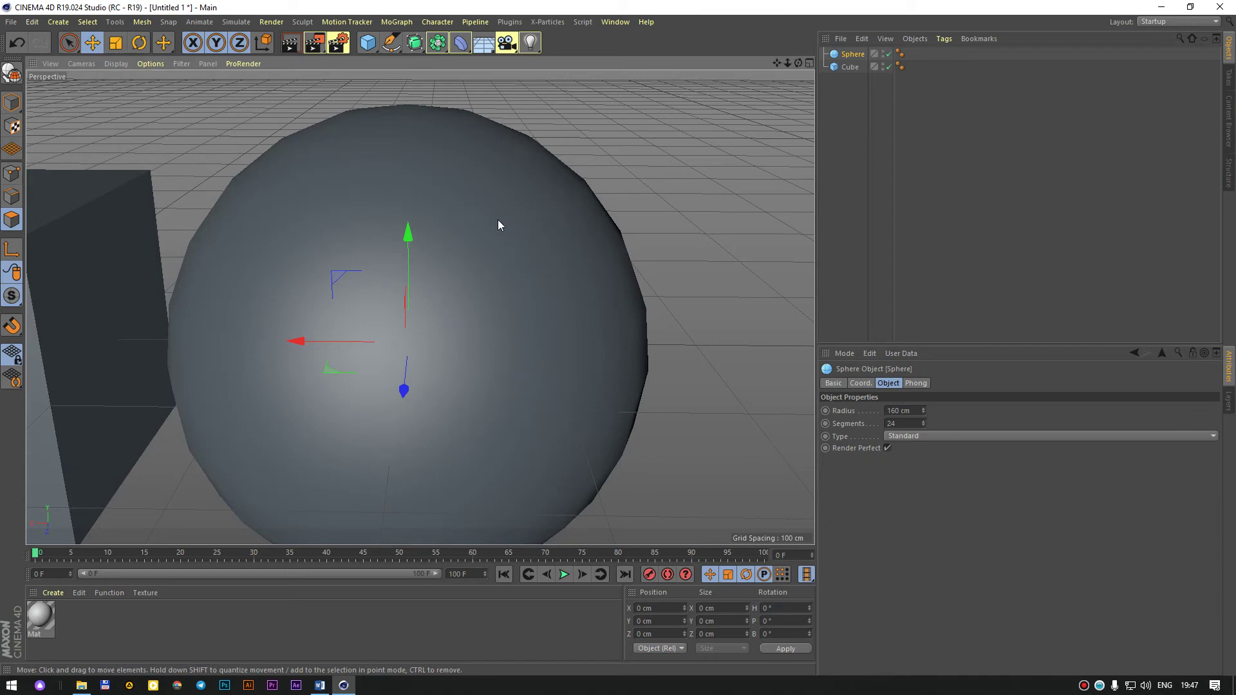
Toggle edge lines with N~B / N~A, leaving them on, and orbit around the sphere.
{"action": "key", "text": "n"}
{"action": "key", "text": "b"}
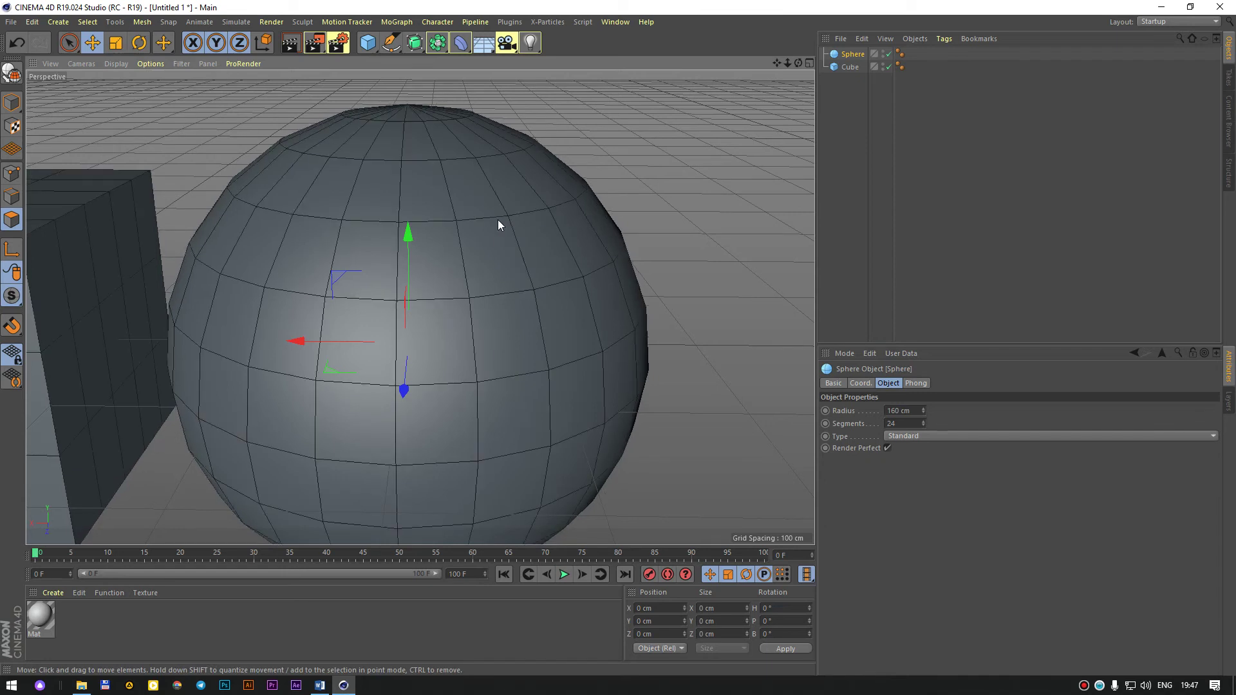
{"action": "key", "text": "n"}
{"action": "key", "text": "a"}
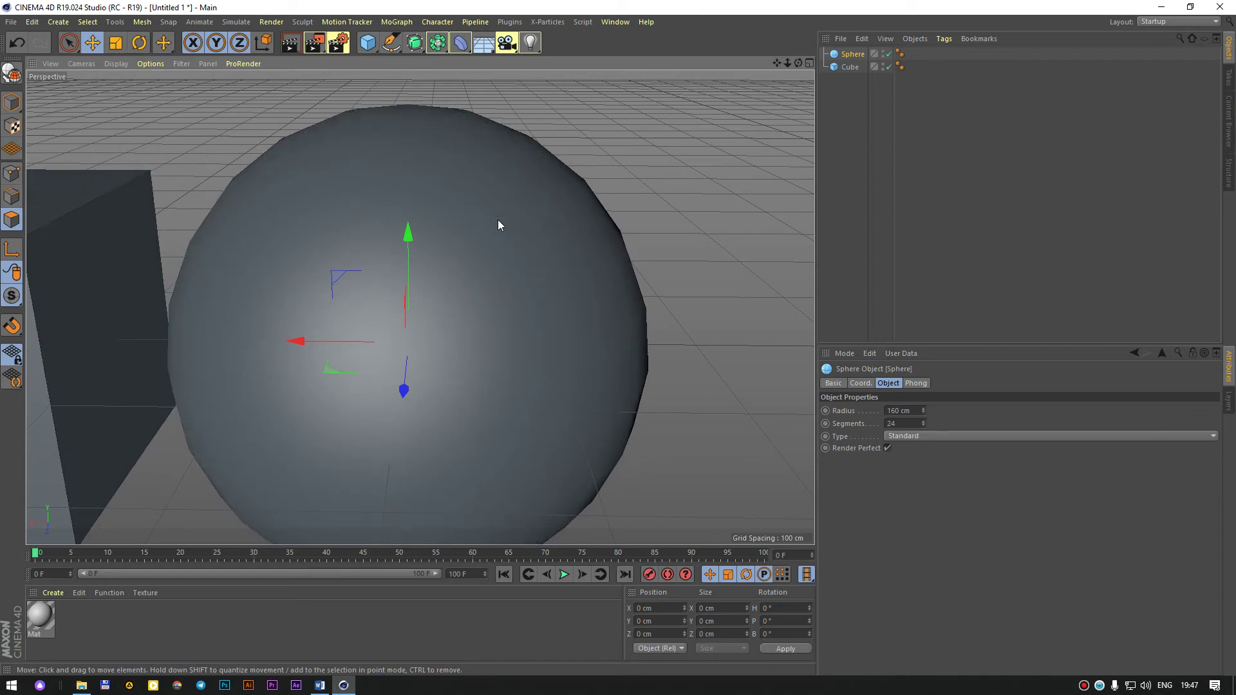
{"action": "key", "text": "n"}
{"action": "key", "text": "b"}
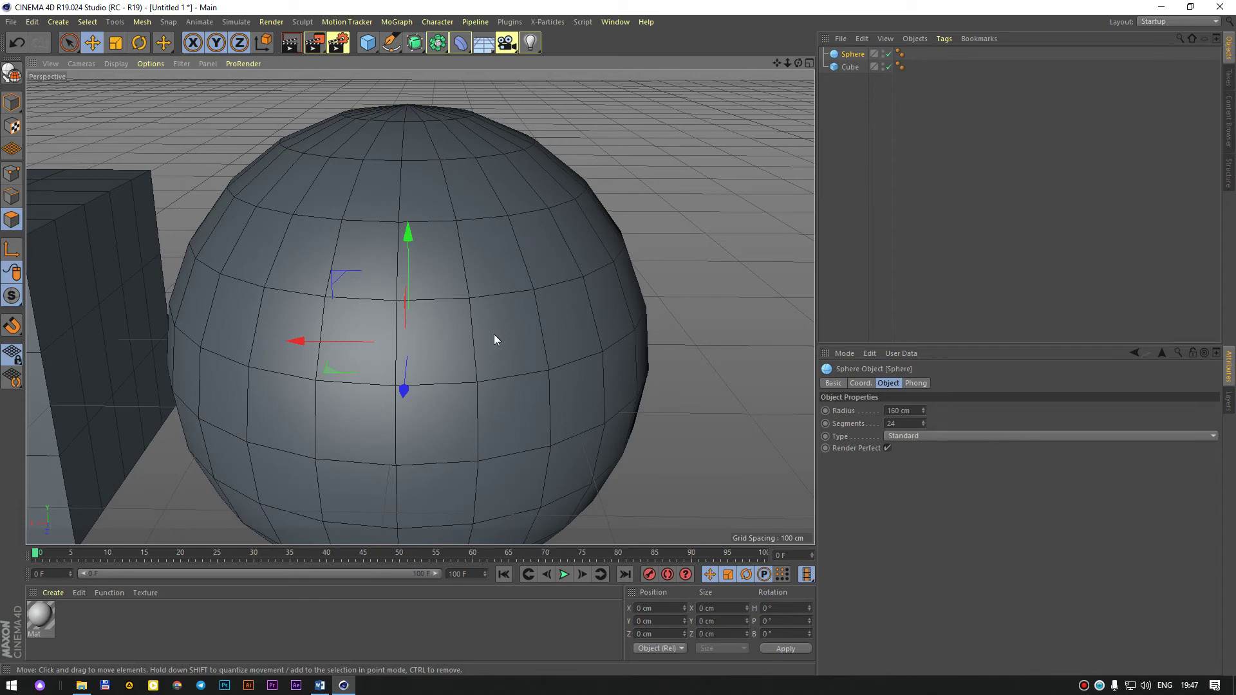
{"action": "scroll", "coordinate": [457, 345], "scroll_direction": "down", "scroll_amount": 2}
{"action": "scroll", "coordinate": [330, 291], "scroll_direction": "up", "scroll_amount": 3}
{"action": "scroll", "coordinate": [329, 291], "scroll_direction": "up", "scroll_amount": 2}
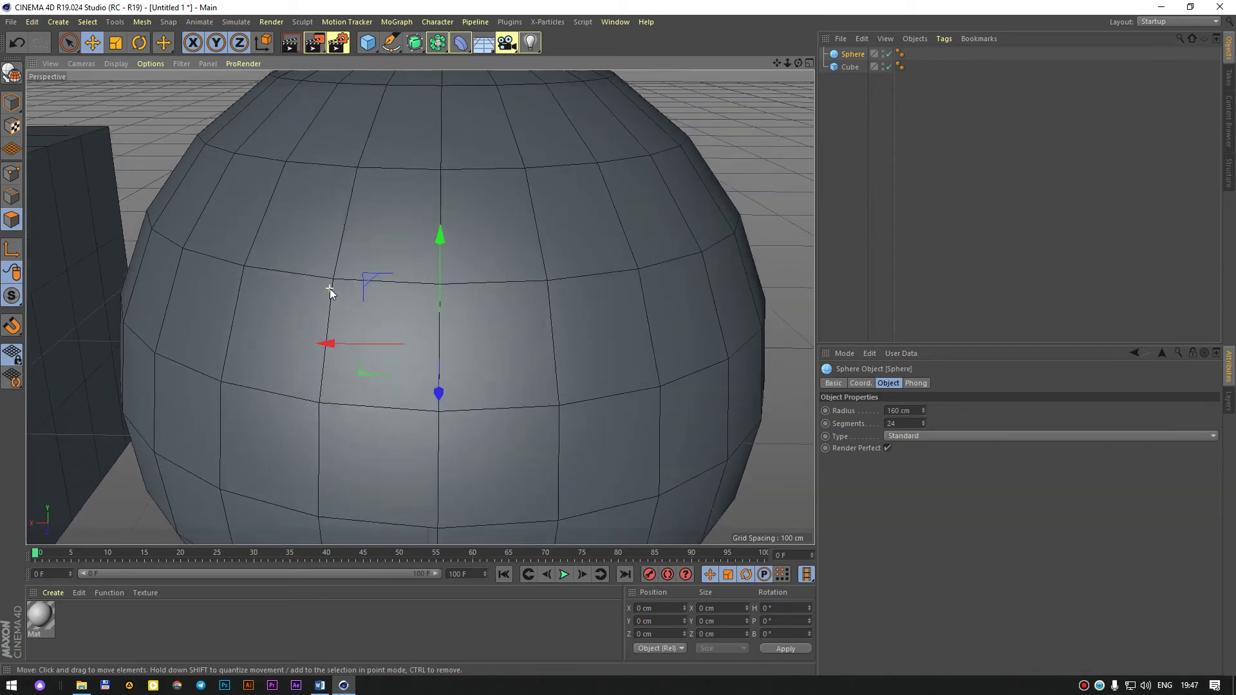
{"action": "left_click_drag", "start_coordinate": [526, 187], "coordinate": [423, 203], "text": "alt"}
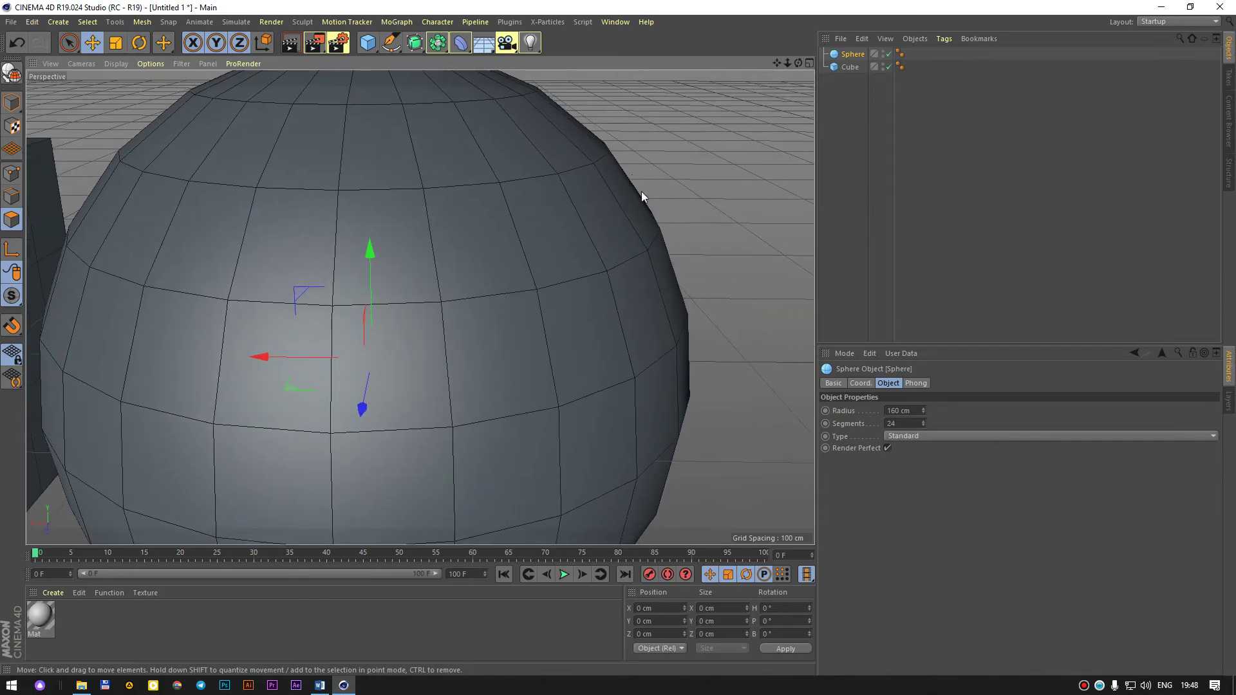
Raise the sphere's Segments from 24 to 236 and select the value field.
{"action": "mouse_move", "coordinate": [925, 423]}
{"action": "left_mouse_down"}
{"action": "mouse_move", "coordinate": [966, 412]}
{"action": "mouse_move", "coordinate": [910, 398]}
{"action": "left_mouse_up"}
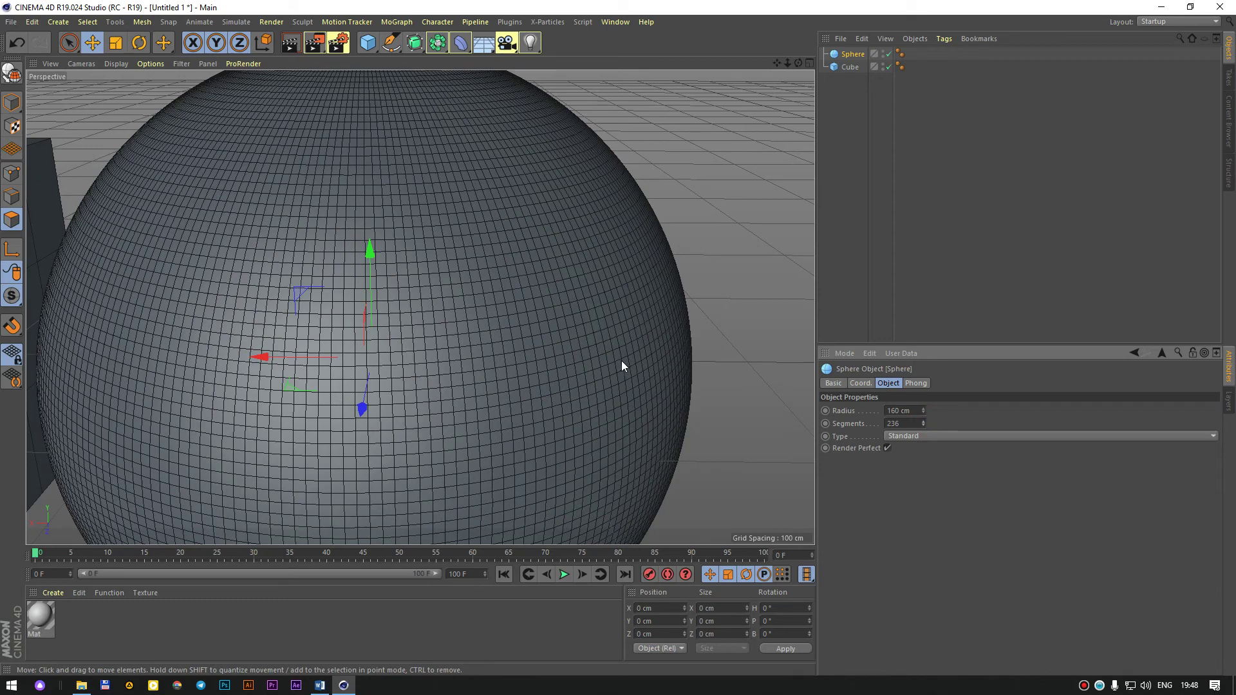
{"action": "double_click", "coordinate": [898, 423]}
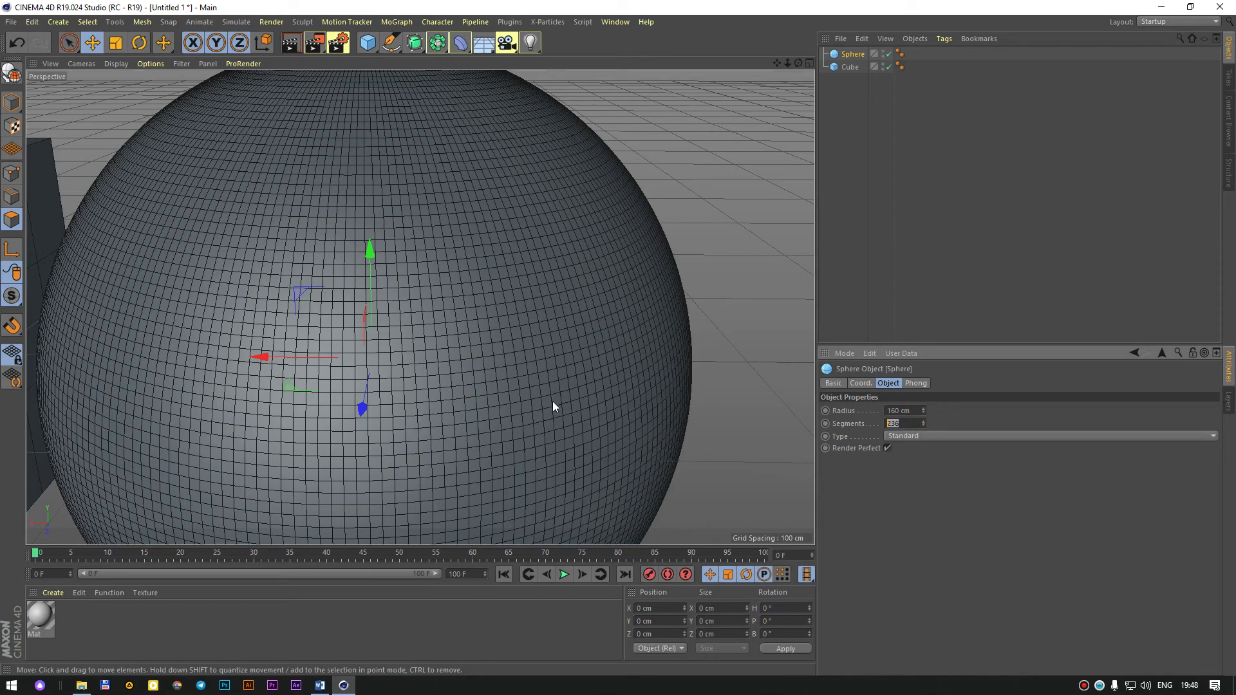
Set the sphere's Segments to 24, then to 50, in the Object tab.
{"action": "scroll", "coordinate": [593, 392], "scroll_direction": "down", "scroll_amount": 5}
{"action": "scroll", "coordinate": [533, 300], "scroll_direction": "down", "scroll_amount": 3}
{"action": "scroll", "coordinate": [539, 322], "scroll_direction": "down", "scroll_amount": 2}
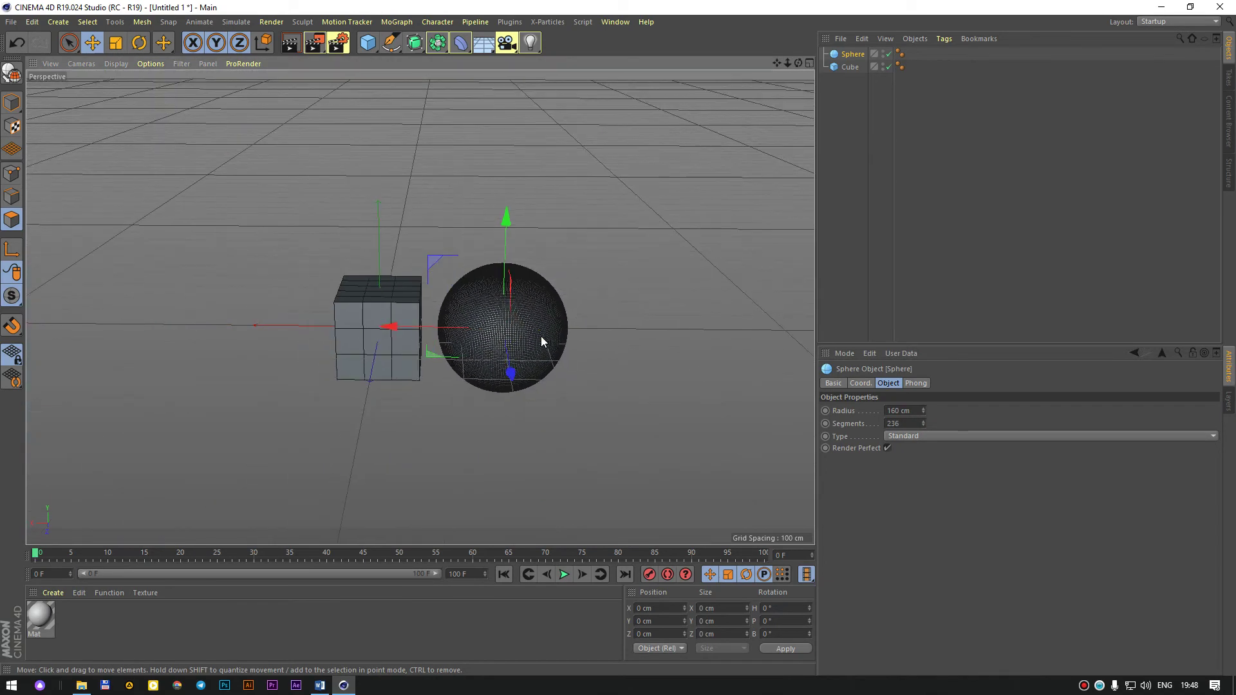
{"action": "double_click", "coordinate": [895, 423]}
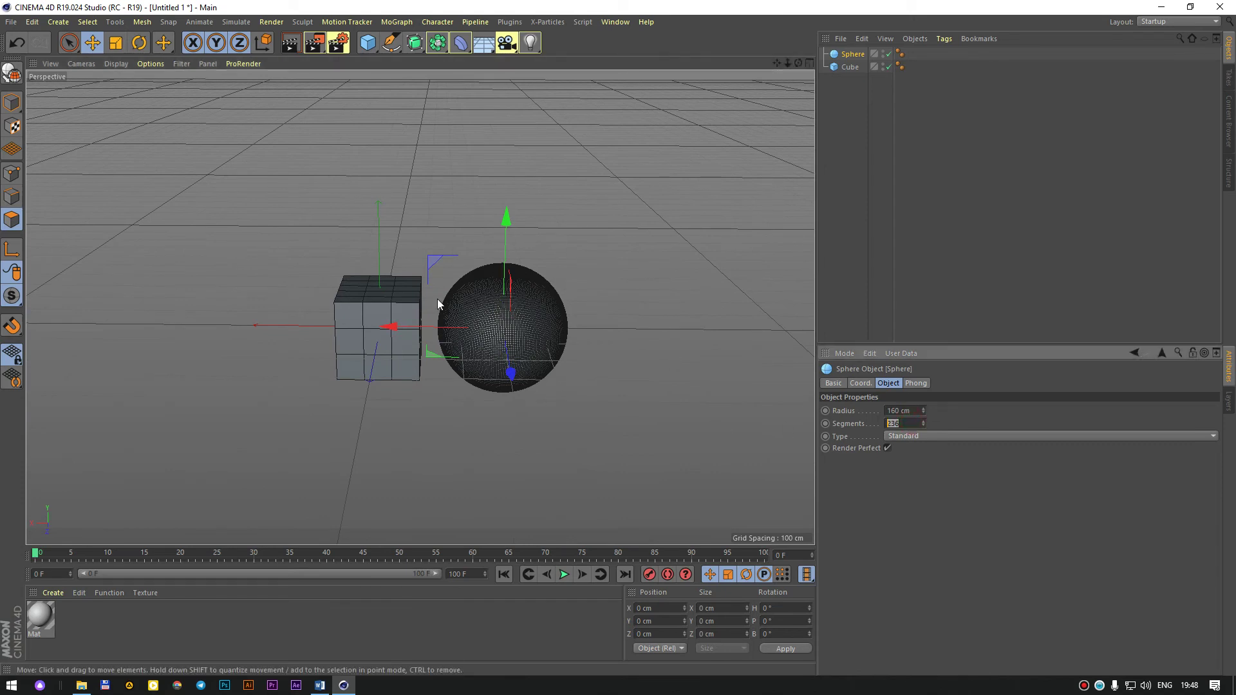
{"action": "type", "text": "24"}
{"action": "key", "text": "Return"}
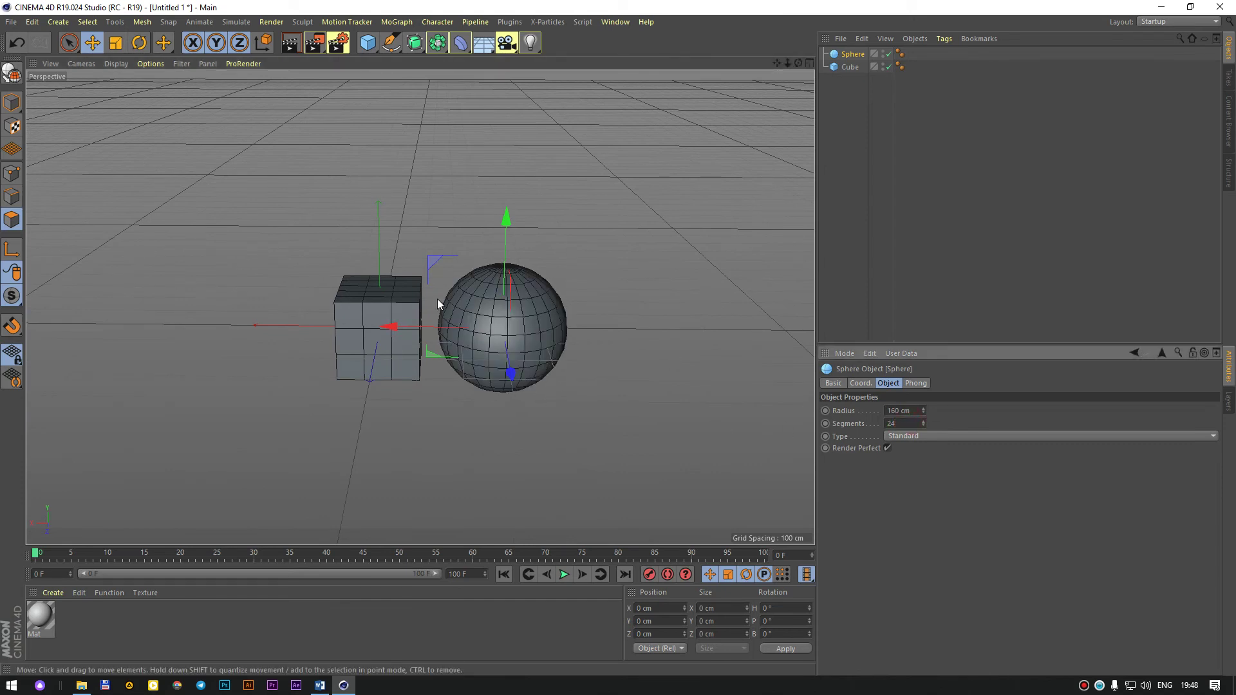
{"action": "type", "text": "50"}
{"action": "key", "text": "Return"}
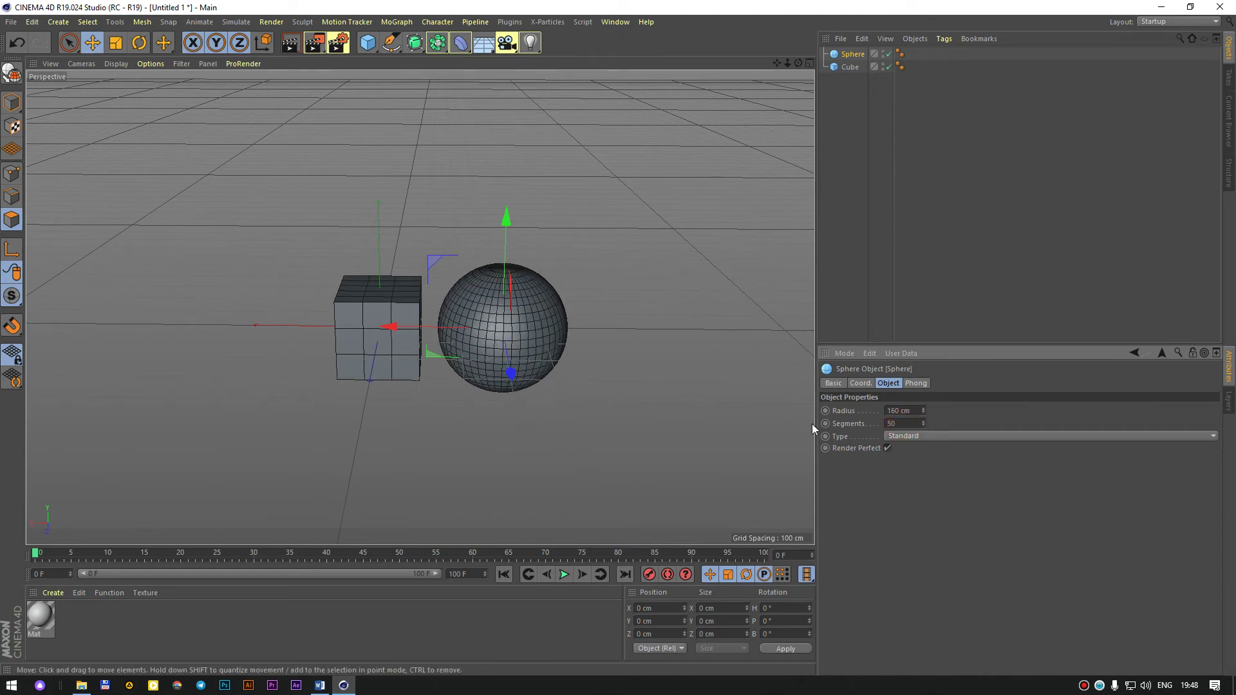
Raise the sphere's Segments to 148 and orbit to view the denser mesh.
{"action": "scroll", "coordinate": [538, 326], "scroll_direction": "up", "scroll_amount": 3}
{"action": "scroll", "coordinate": [497, 337], "scroll_direction": "up", "scroll_amount": 4}
{"action": "scroll", "coordinate": [501, 340], "scroll_direction": "up", "scroll_amount": 3}
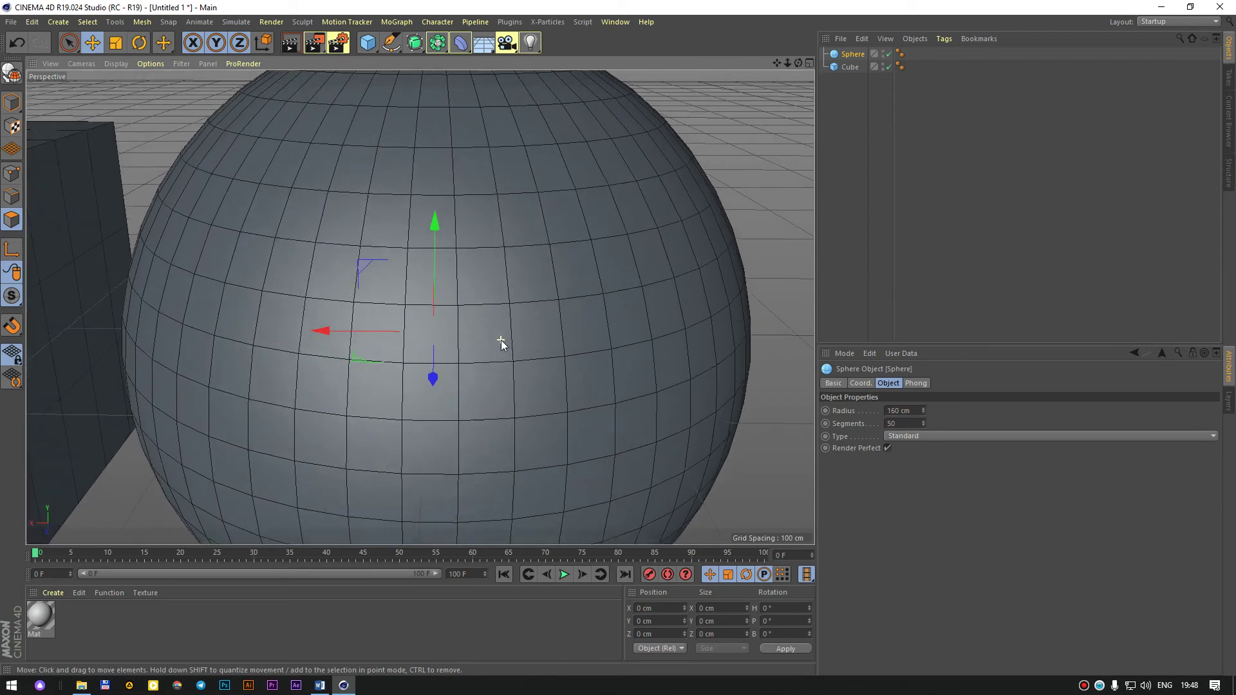
{"action": "scroll", "coordinate": [757, 329], "scroll_direction": "up", "scroll_amount": 2}
{"action": "scroll", "coordinate": [757, 327], "scroll_direction": "up", "scroll_amount": 2}
{"action": "scroll", "coordinate": [753, 327], "scroll_direction": "up", "scroll_amount": 2}
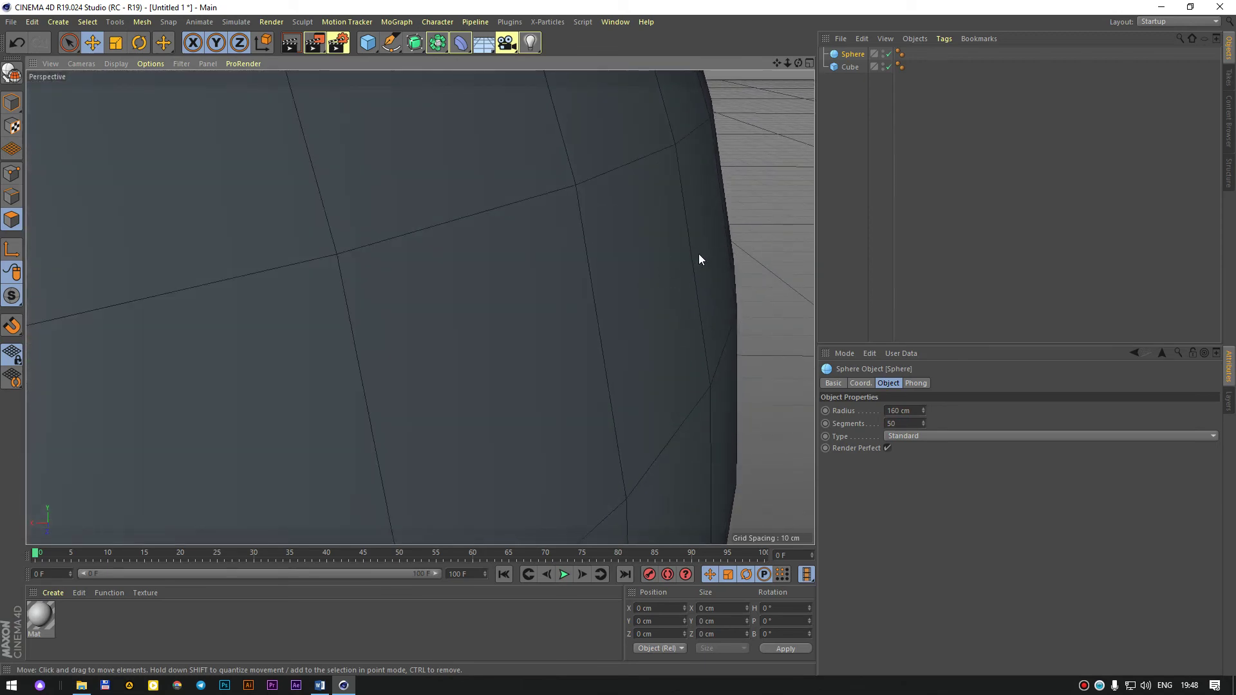
{"action": "scroll", "coordinate": [579, 335], "scroll_direction": "down", "scroll_amount": 2}
{"action": "scroll", "coordinate": [501, 401], "scroll_direction": "down", "scroll_amount": 2}
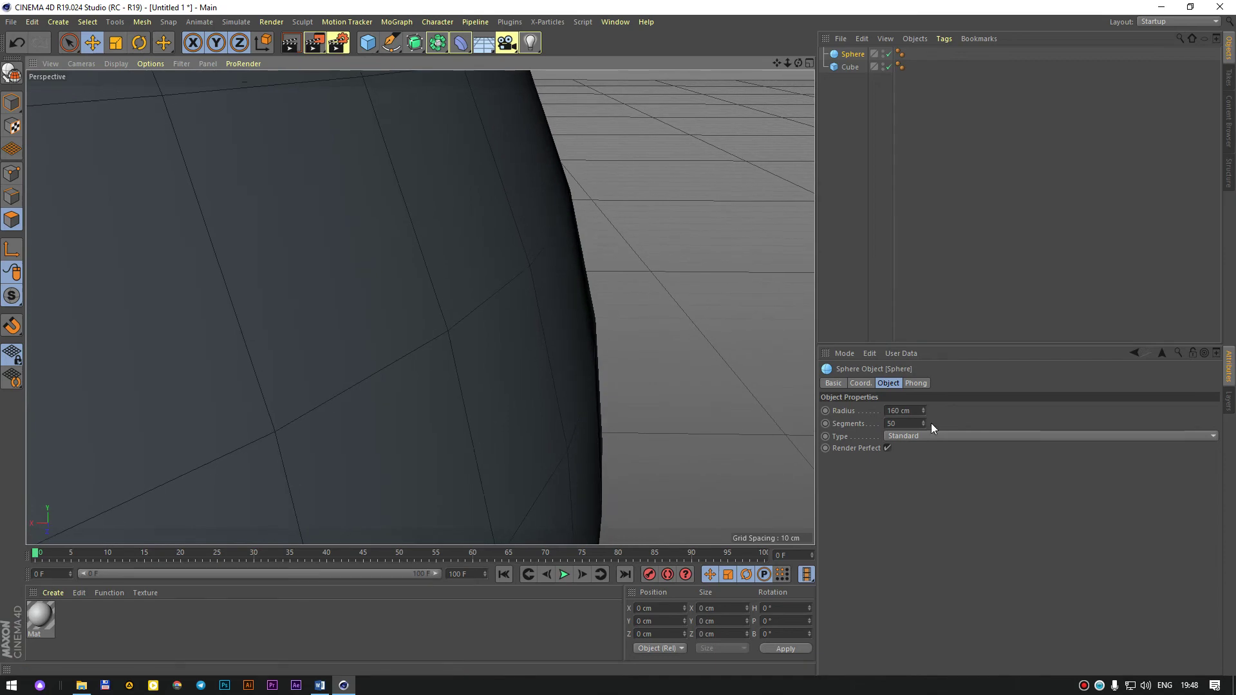
{"action": "left_click_drag", "start_coordinate": [924, 423], "coordinate": [978, 423]}
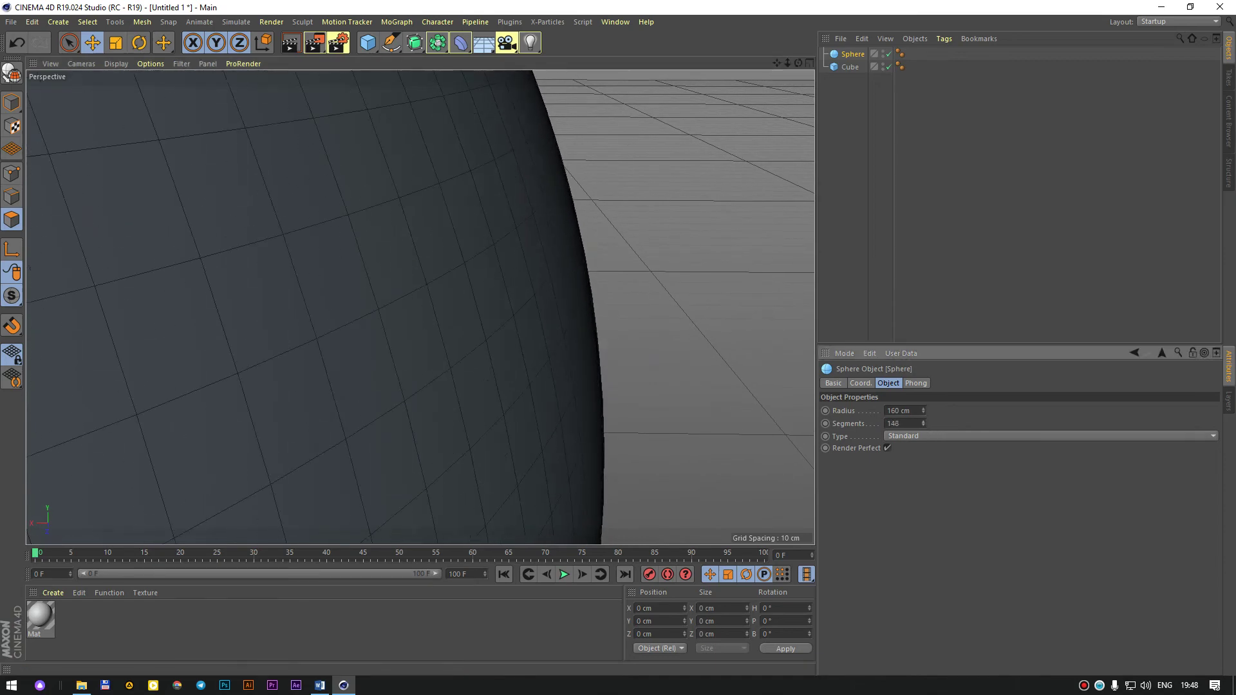
{"action": "scroll", "coordinate": [663, 392], "scroll_direction": "down", "scroll_amount": 2}
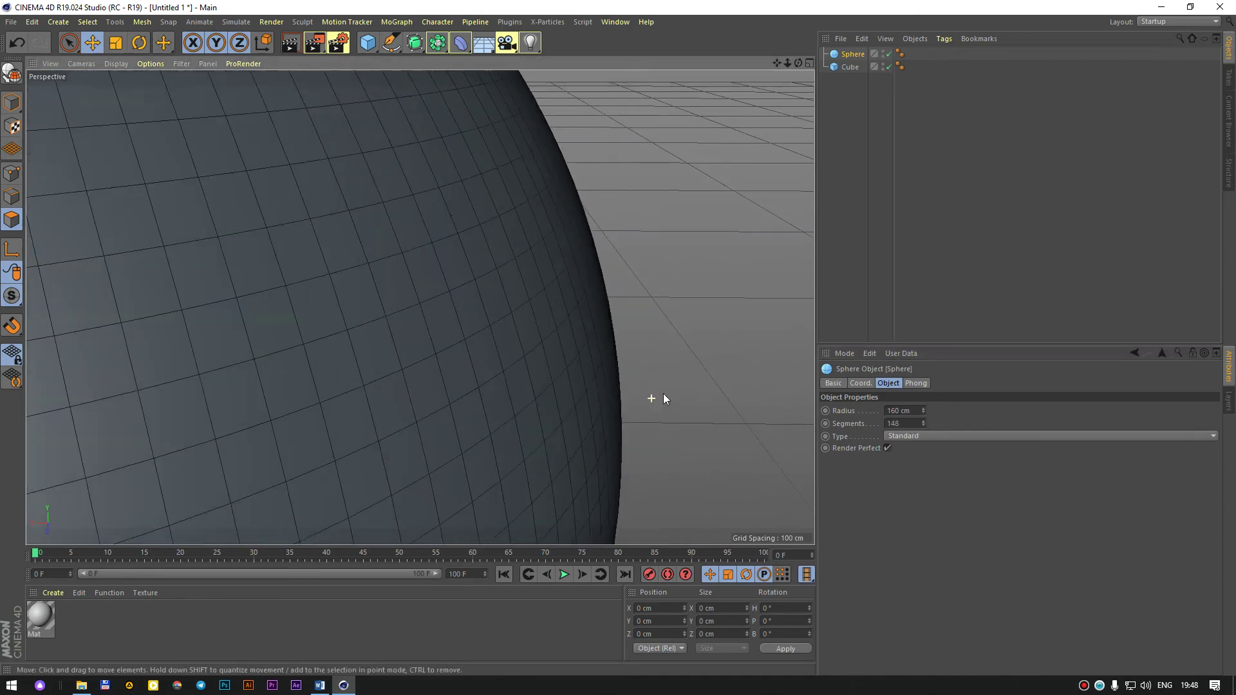
{"action": "scroll", "coordinate": [657, 396], "scroll_direction": "down", "scroll_amount": 4}
{"action": "scroll", "coordinate": [550, 451], "scroll_direction": "down", "scroll_amount": 2}
{"action": "mouse_move", "coordinate": [550, 448]}
{"action": "left_mouse_down", "text": "alt"}
{"action": "mouse_move", "coordinate": [623, 299]}
{"action": "mouse_move", "coordinate": [679, 295]}
{"action": "mouse_move", "coordinate": [397, 314]}
{"action": "mouse_move", "coordinate": [678, 307]}
{"action": "mouse_move", "coordinate": [689, 392]}
{"action": "mouse_move", "coordinate": [636, 309]}
{"action": "mouse_move", "coordinate": [510, 334]}
{"action": "mouse_move", "coordinate": [629, 381]}
{"action": "left_mouse_up", "text": "alt"}
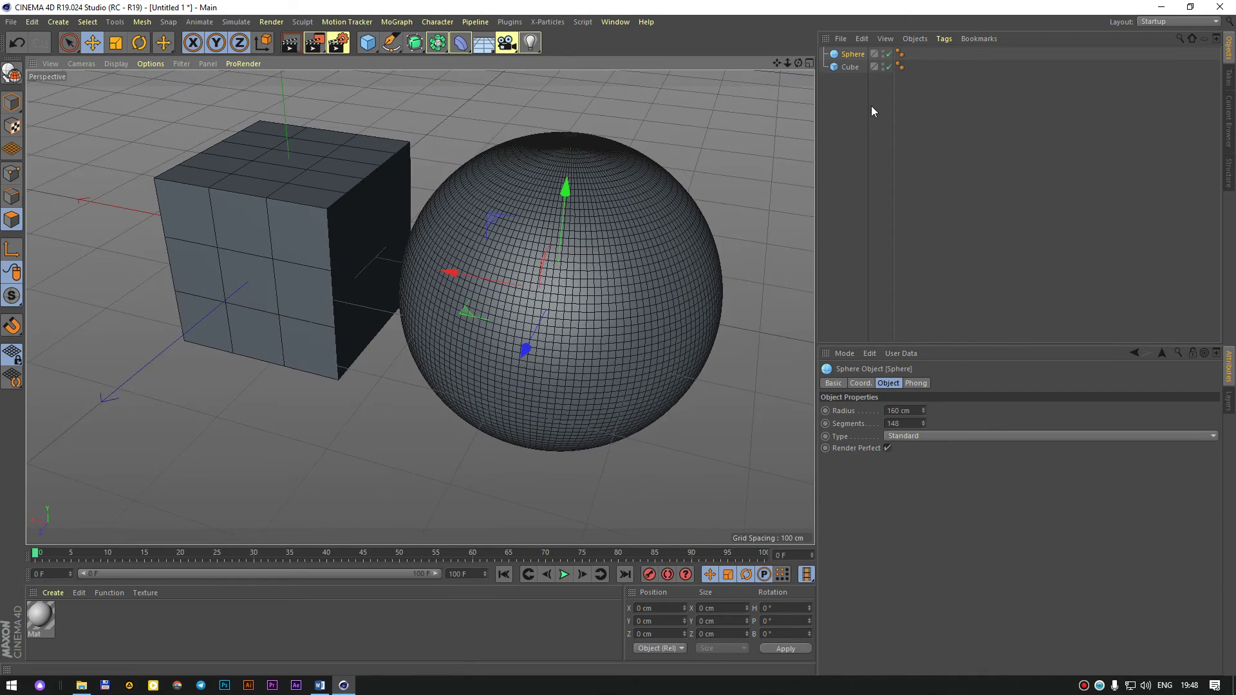
Delete the sphere and the cube from the scene.
{"action": "left_click", "coordinate": [853, 57]}
{"action": "key", "text": "Delete"}
{"action": "scroll", "coordinate": [392, 195], "scroll_direction": "down", "scroll_amount": 3}
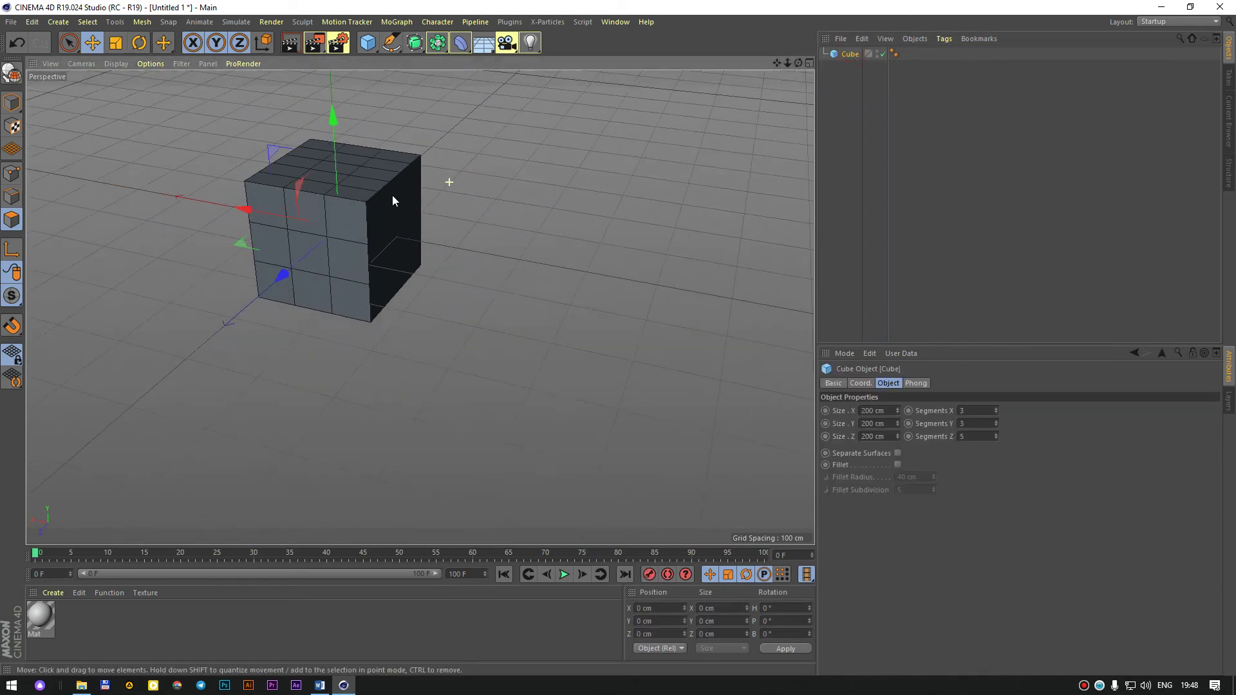
{"action": "scroll", "coordinate": [357, 205], "scroll_direction": "up", "scroll_amount": 3}
{"action": "scroll", "coordinate": [356, 205], "scroll_direction": "up", "scroll_amount": 3}
{"action": "left_click", "coordinate": [367, 43]}
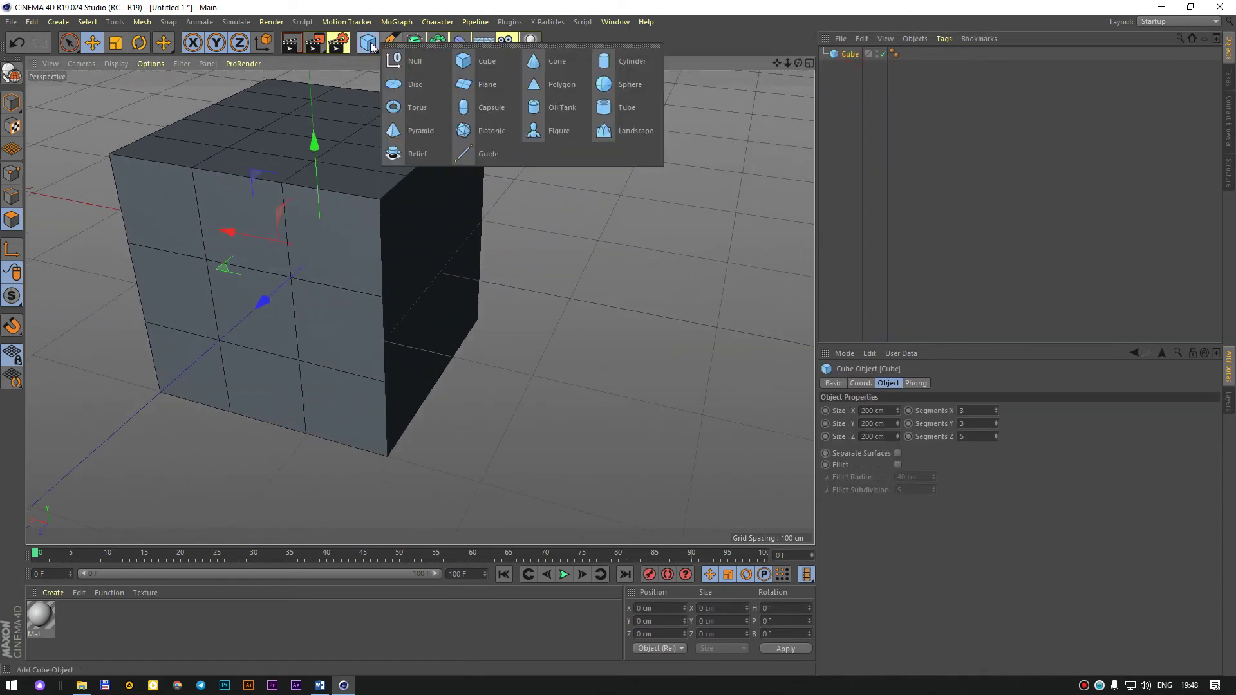
{"action": "left_click", "coordinate": [839, 98]}
{"action": "left_click", "coordinate": [840, 56]}
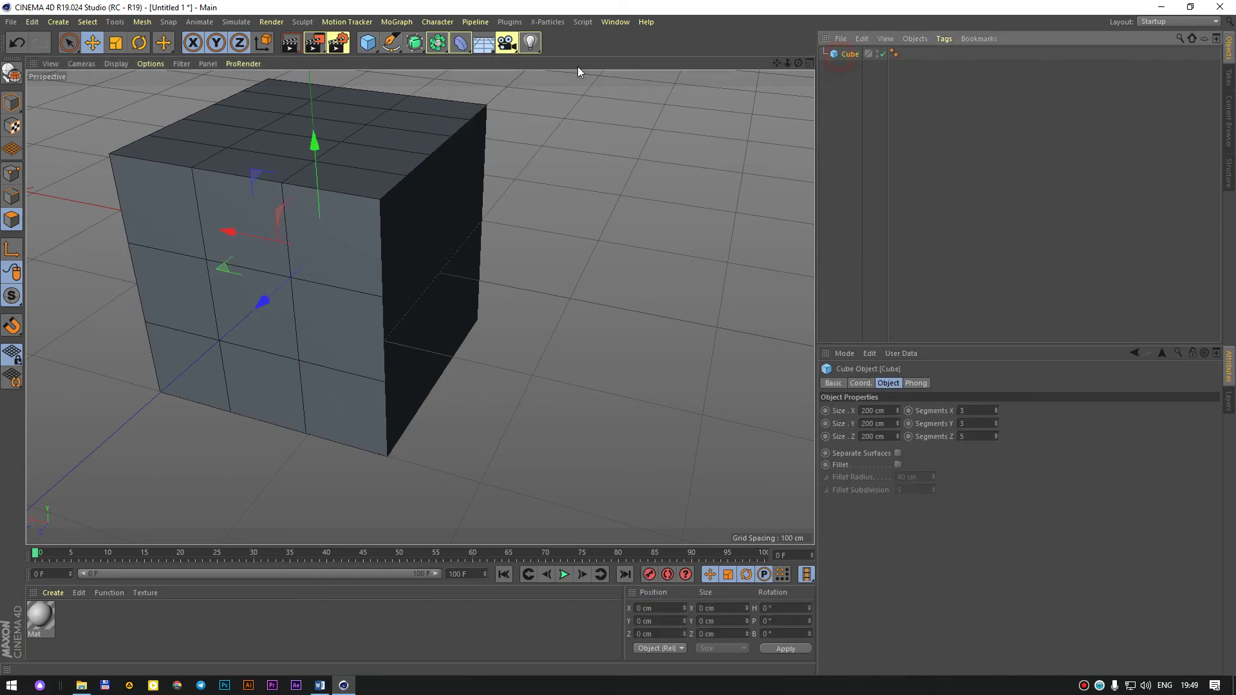
{"action": "key", "text": "Delete"}
Add a Disc primitive and tilt the view to look down on it.
{"action": "left_click", "coordinate": [368, 42]}
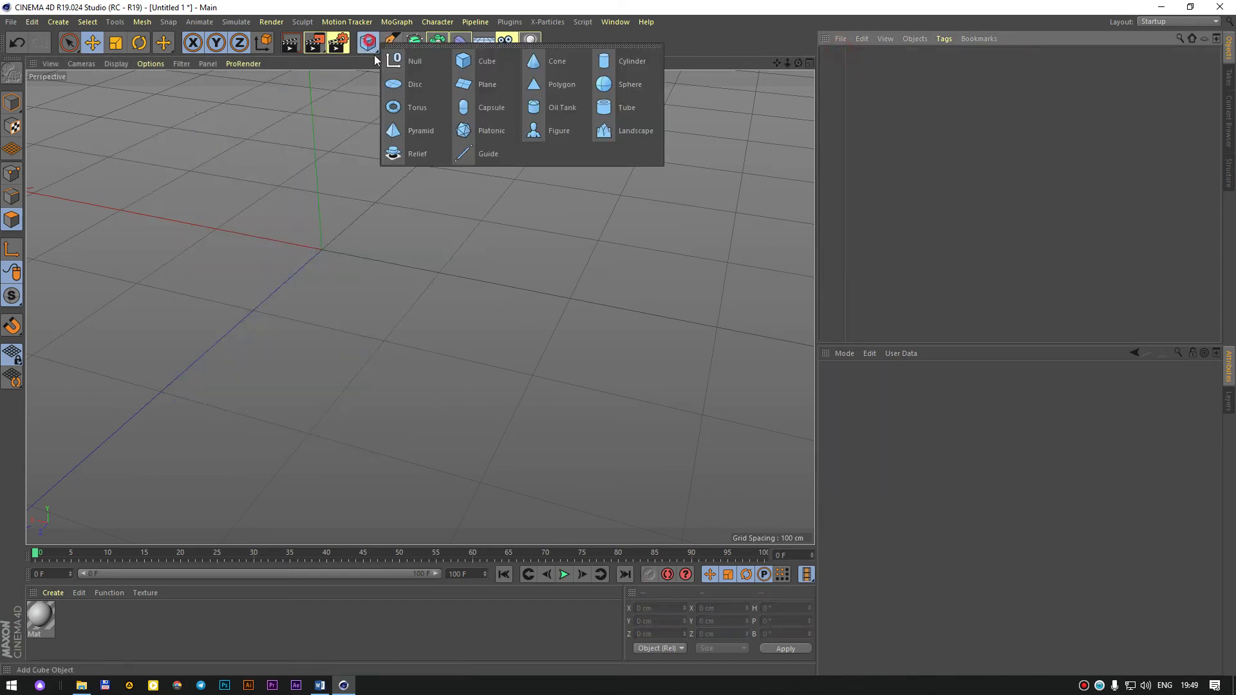
{"action": "left_click", "coordinate": [406, 84]}
{"action": "scroll", "coordinate": [342, 300], "scroll_direction": "up", "scroll_amount": 2}
{"action": "scroll", "coordinate": [321, 276], "scroll_direction": "up", "scroll_amount": 2}
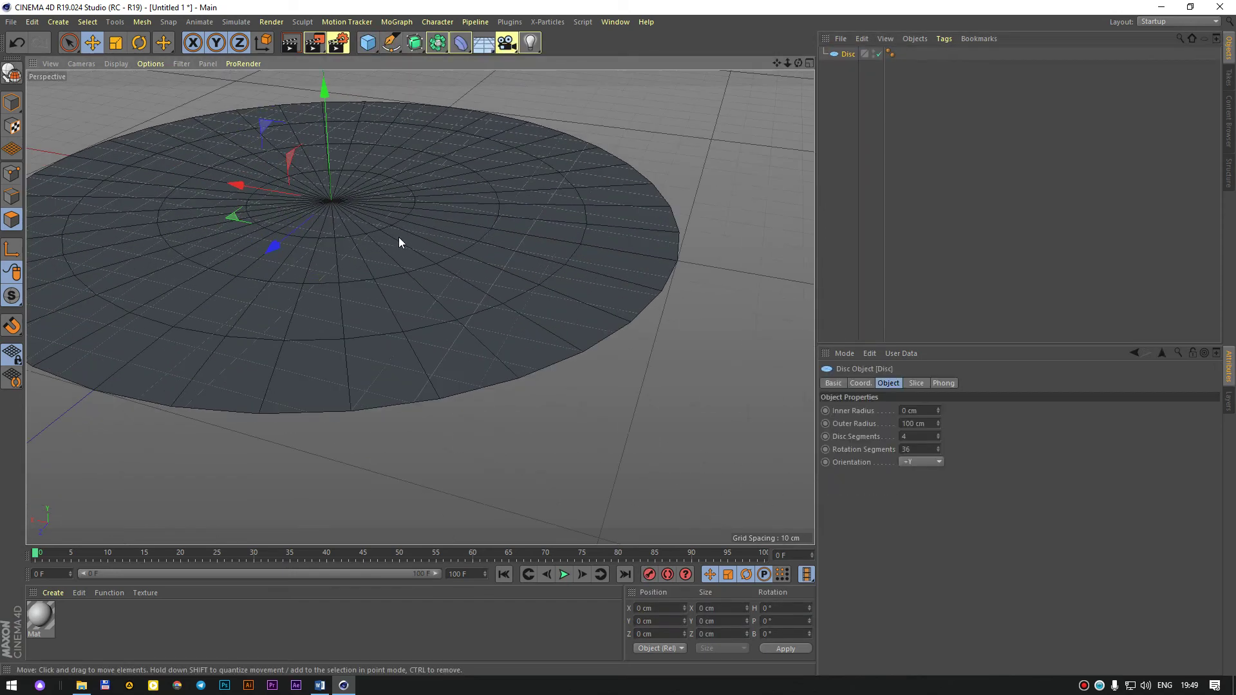
{"action": "scroll", "coordinate": [399, 237], "scroll_direction": "down", "scroll_amount": 2}
{"action": "left_click_drag", "start_coordinate": [417, 242], "coordinate": [523, 416], "text": "alt"}
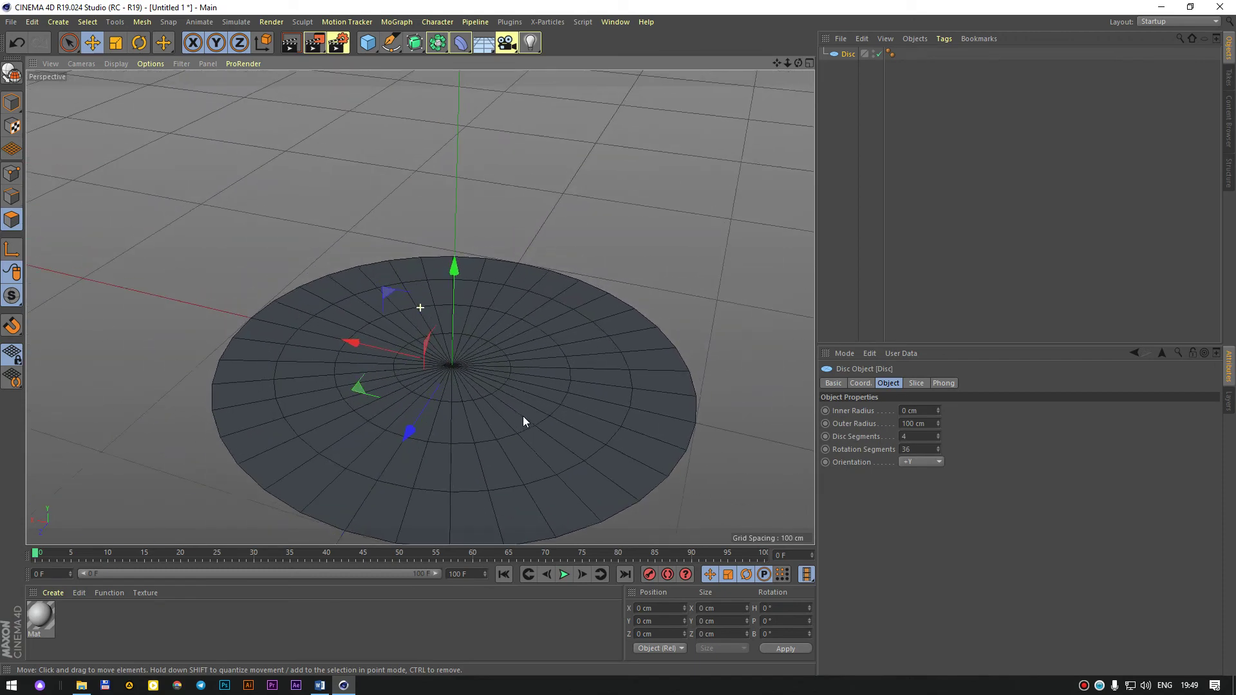
{"action": "scroll", "coordinate": [595, 366], "scroll_direction": "down", "scroll_amount": 1}
{"action": "scroll", "coordinate": [651, 389], "scroll_direction": "down", "scroll_amount": 2}
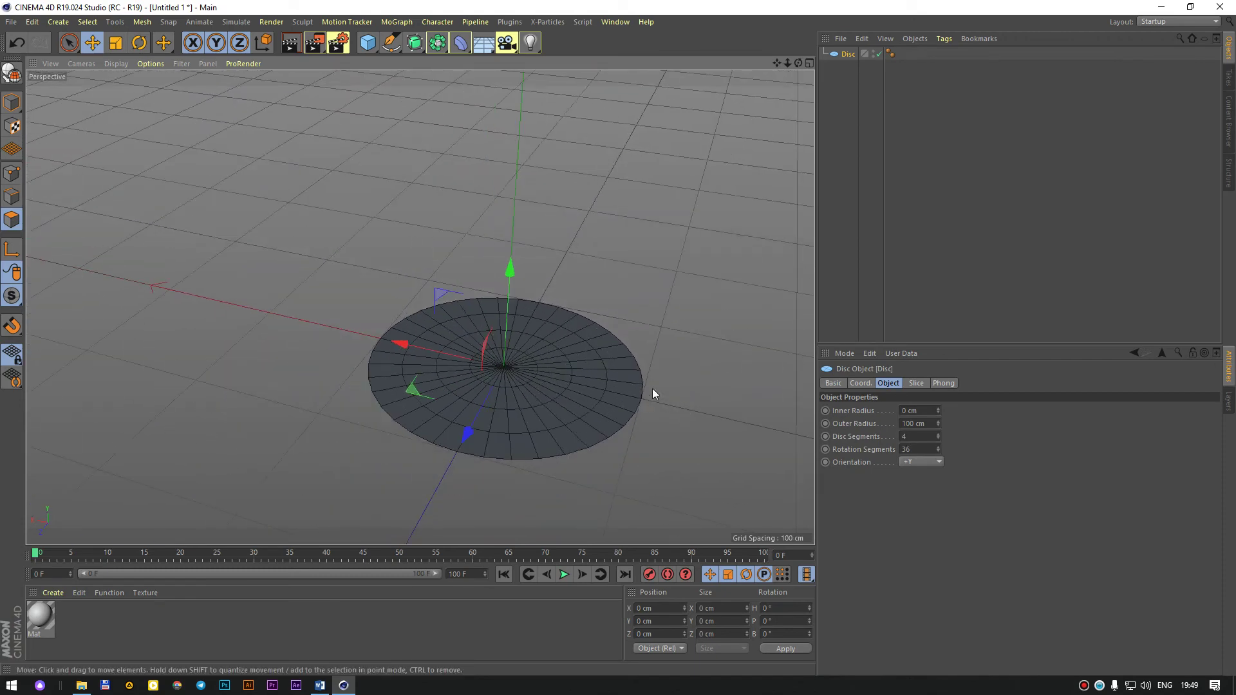
{"action": "left_click_drag", "start_coordinate": [651, 388], "coordinate": [589, 382], "text": "alt"}
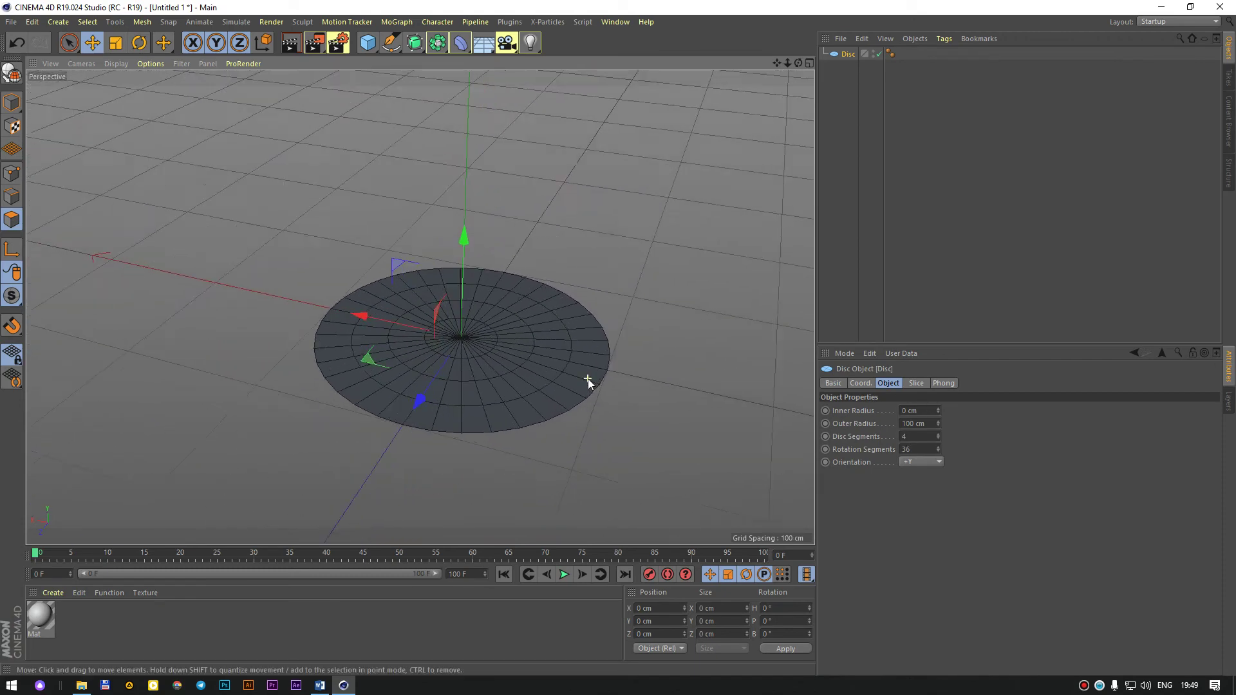
{"action": "scroll", "coordinate": [588, 382], "scroll_direction": "up", "scroll_amount": 2}
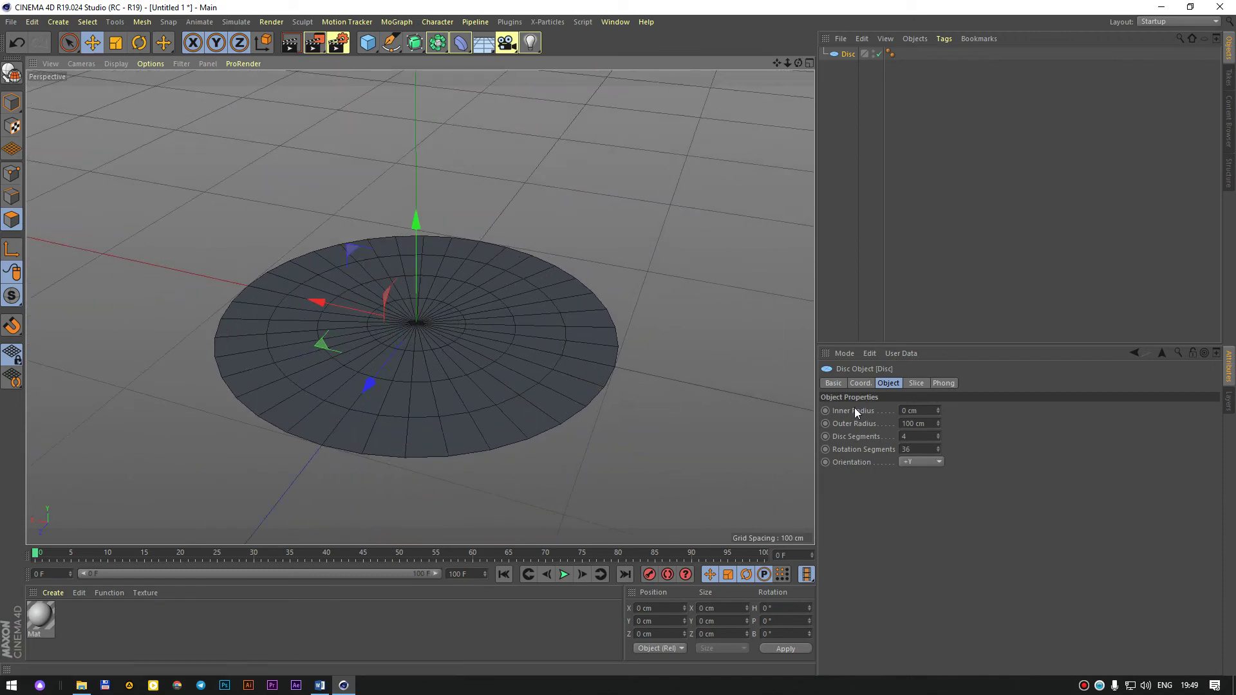
Set the disc's inner radius to 47 cm, outer radius 131 cm, and 23 disc segments.
{"action": "mouse_move", "coordinate": [938, 411]}
{"action": "left_mouse_down"}
{"action": "mouse_move", "coordinate": [966, 406]}
{"action": "mouse_move", "coordinate": [851, 434]}
{"action": "left_mouse_up"}
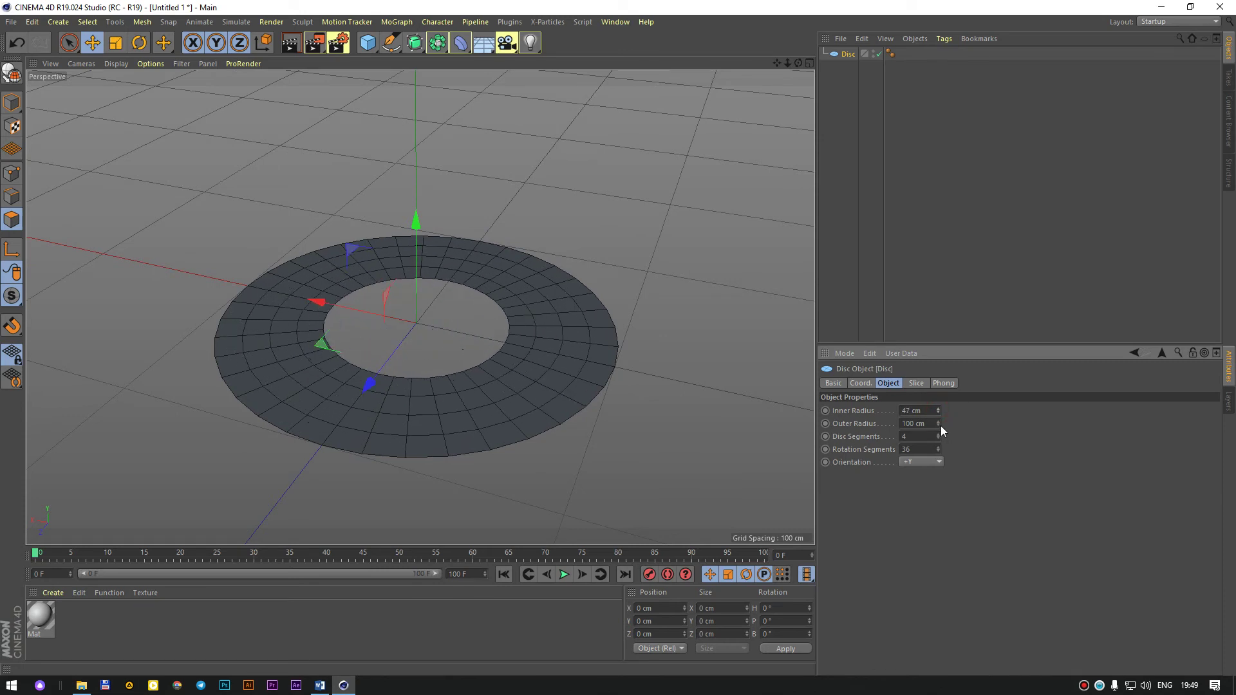
{"action": "left_click_drag", "start_coordinate": [939, 424], "coordinate": [937, 439]}
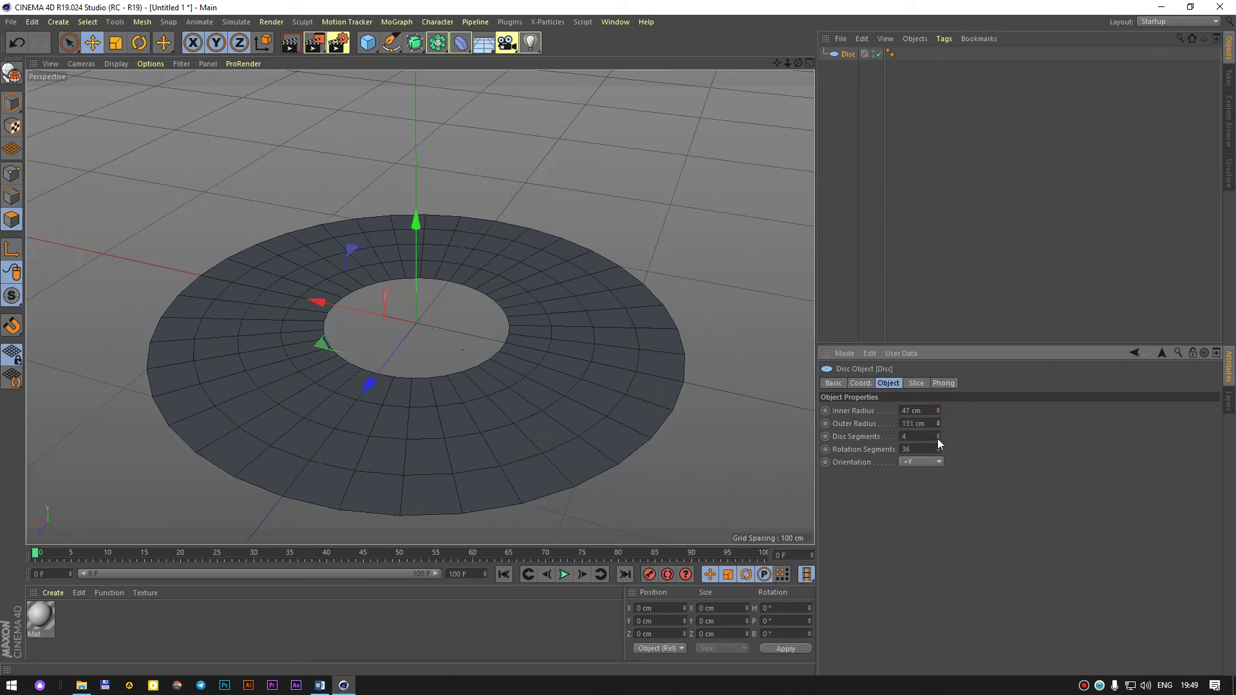
{"action": "mouse_move", "coordinate": [939, 437]}
{"action": "left_mouse_down"}
{"action": "mouse_move", "coordinate": [939, 463]}
{"action": "mouse_move", "coordinate": [939, 450]}
{"action": "left_mouse_up"}
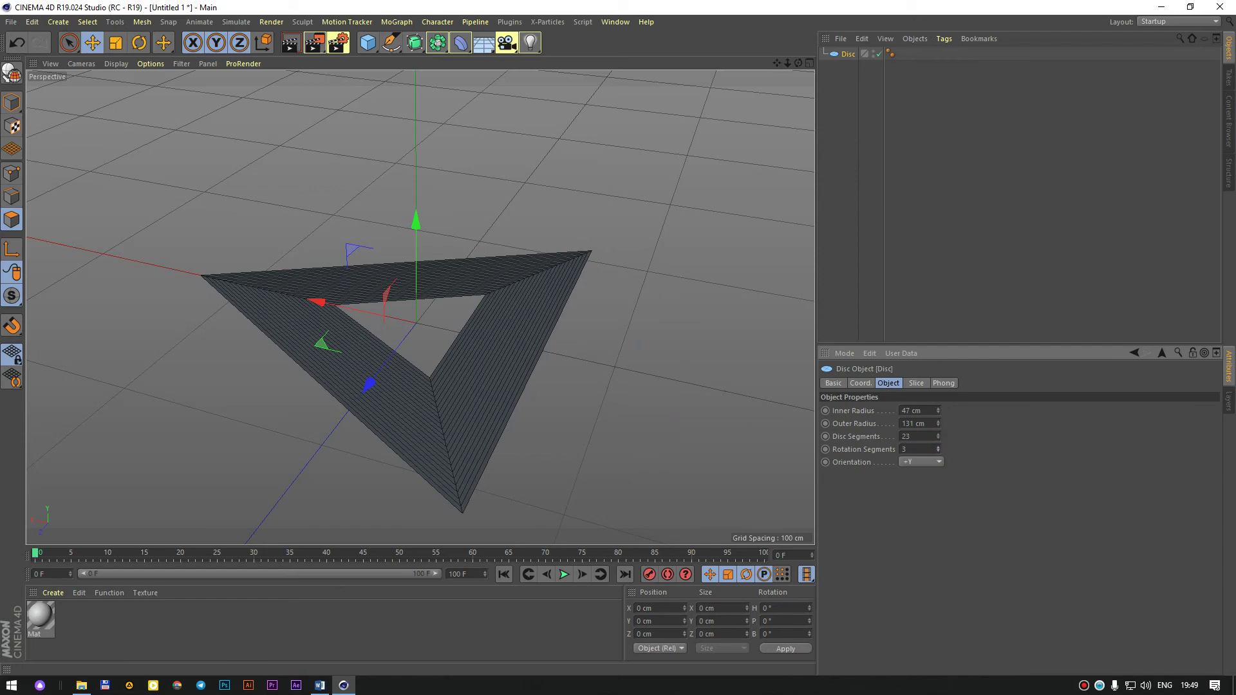
Try 4 rotation segments for a square disc, then raise them for a smooth round ring.
{"action": "left_click_drag", "start_coordinate": [938, 449], "coordinate": [938, 425]}
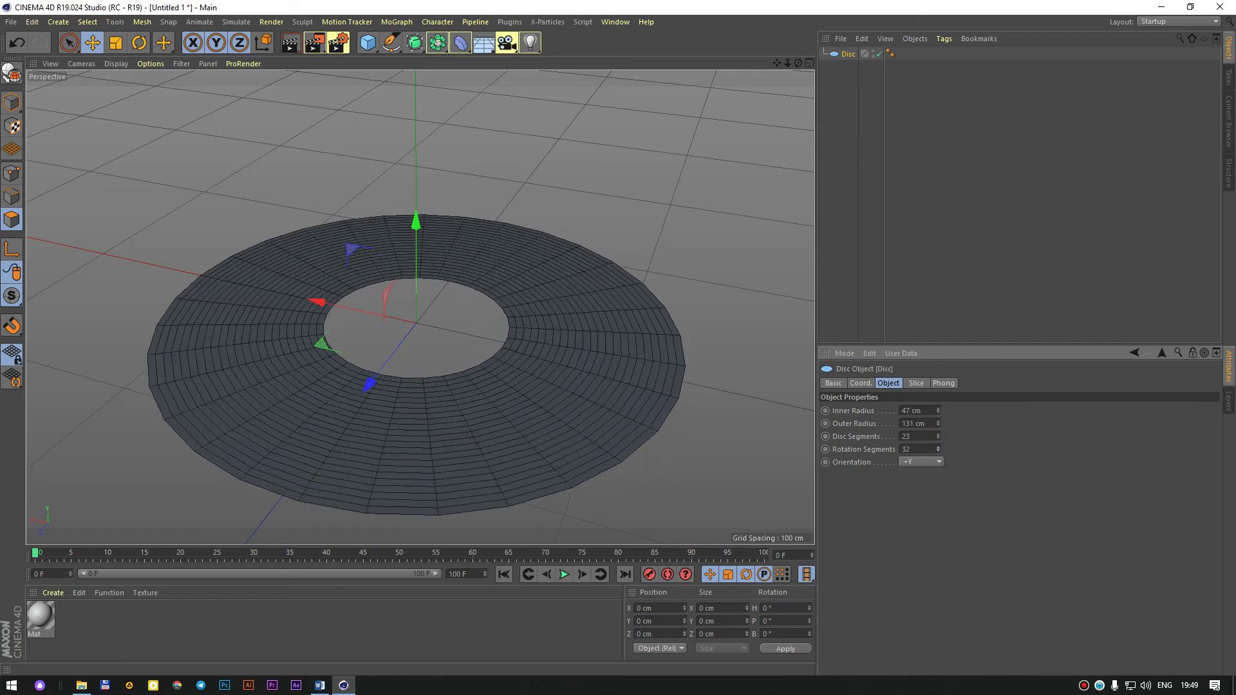
{"action": "type", "text": "4"}
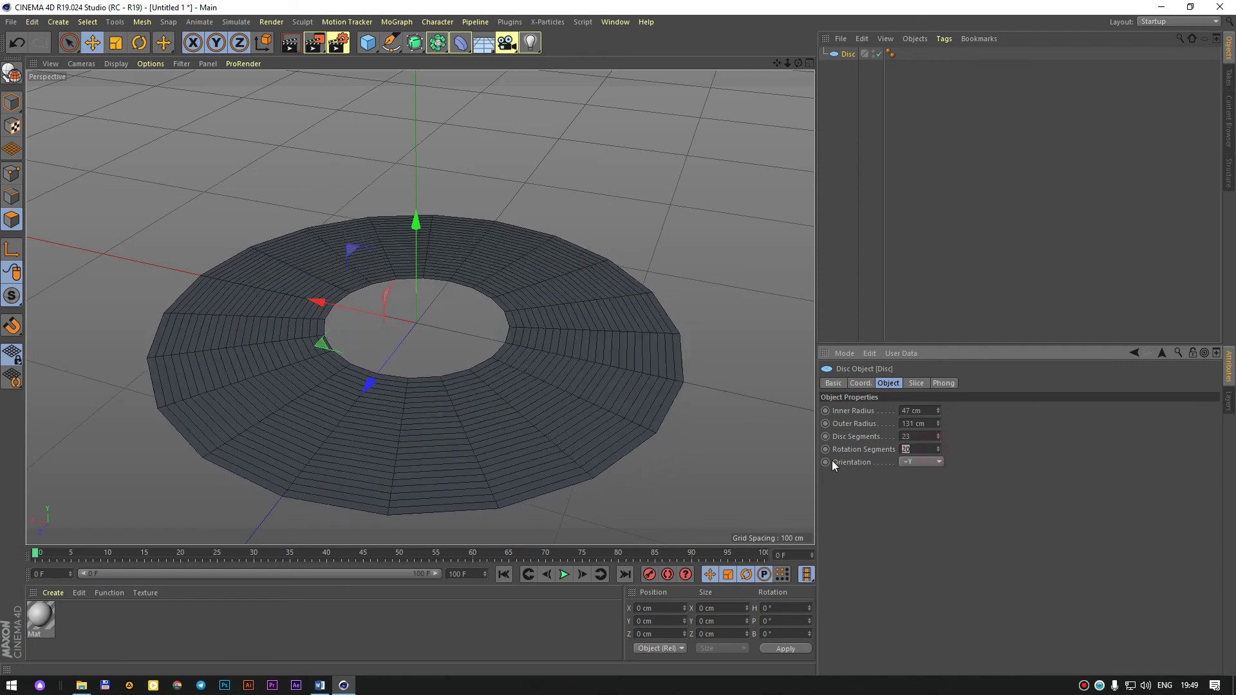
{"action": "key", "text": "Return"}
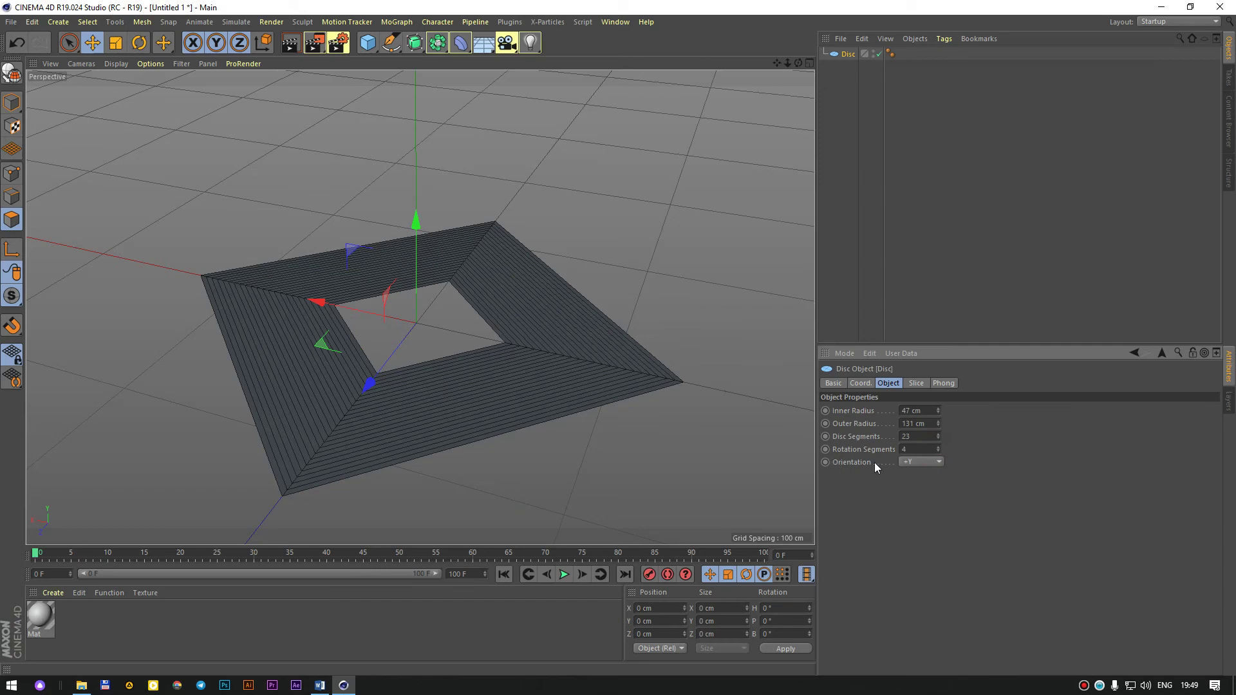
{"action": "left_click_drag", "start_coordinate": [937, 451], "coordinate": [931, 444]}
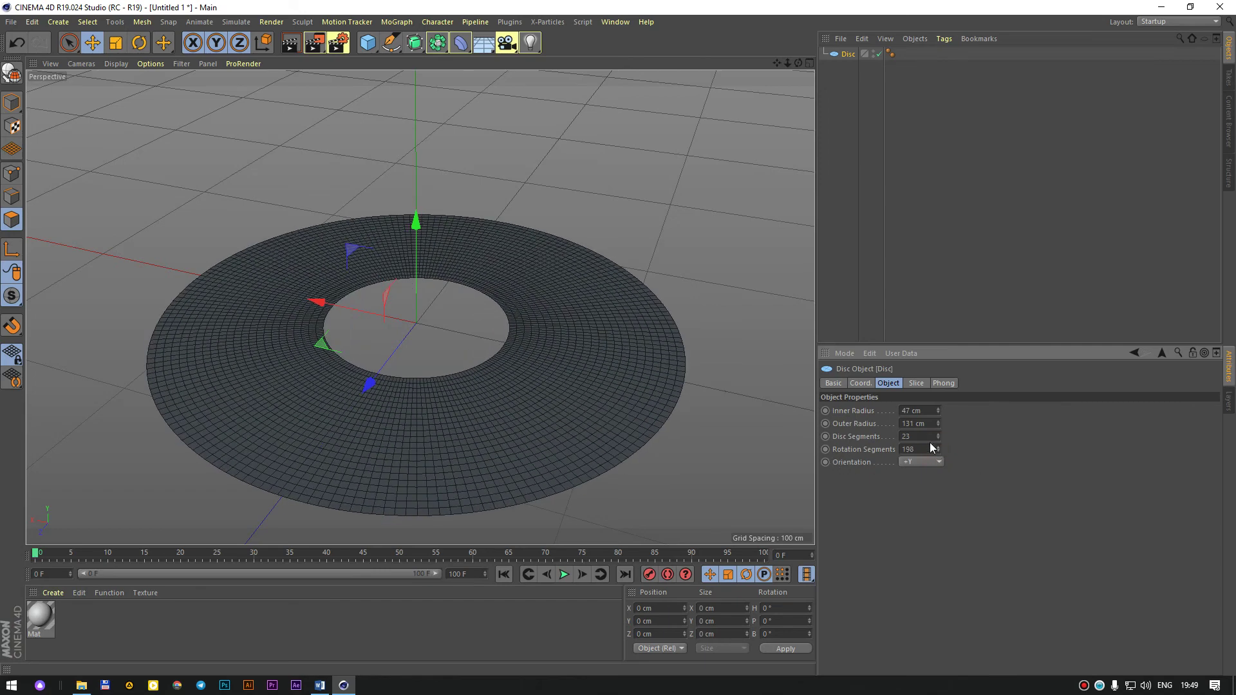
{"action": "left_click", "coordinate": [890, 384]}
{"action": "left_click", "coordinate": [856, 54]}
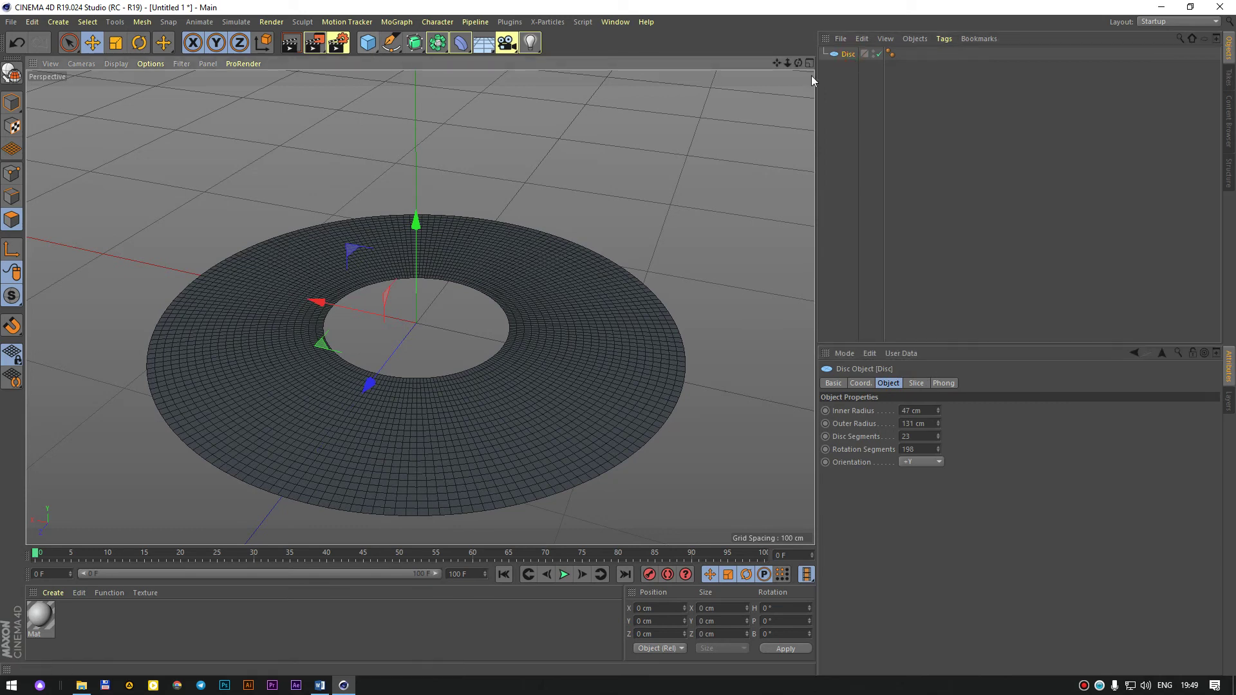
Replace the disc with a trial torus, enlarge its ring radius, then delete it.
{"action": "key", "text": "Delete"}
{"action": "left_click", "coordinate": [370, 44]}
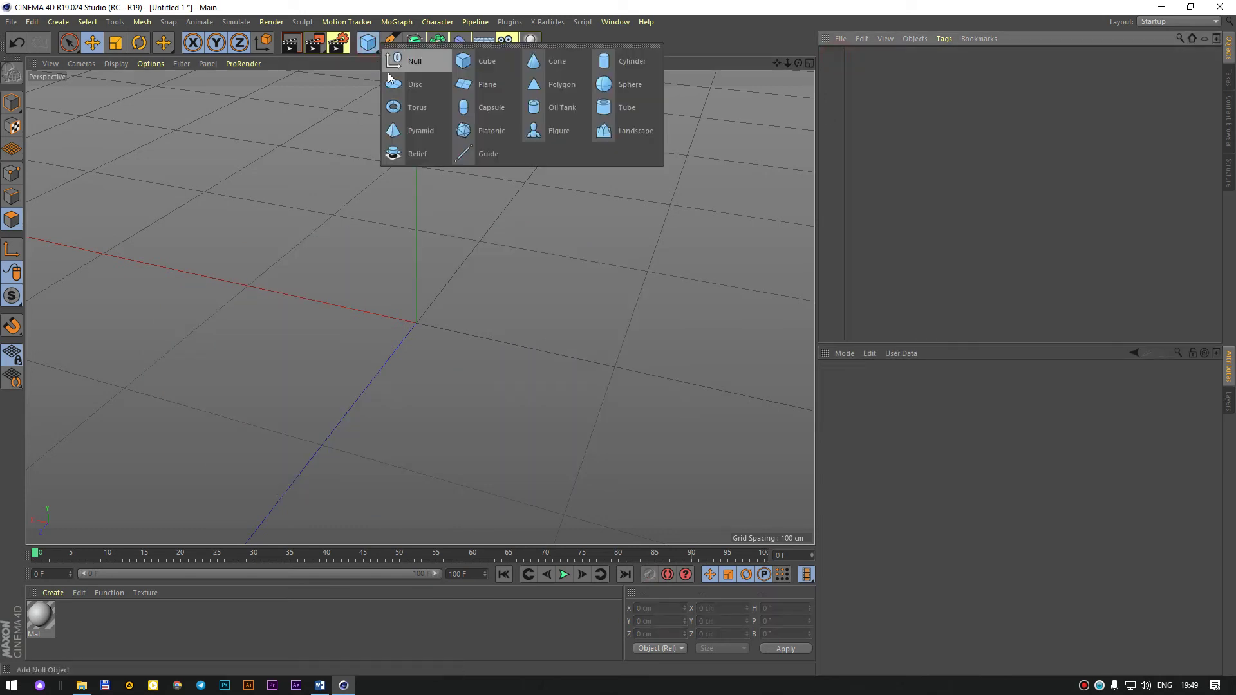
{"action": "left_click", "coordinate": [413, 108]}
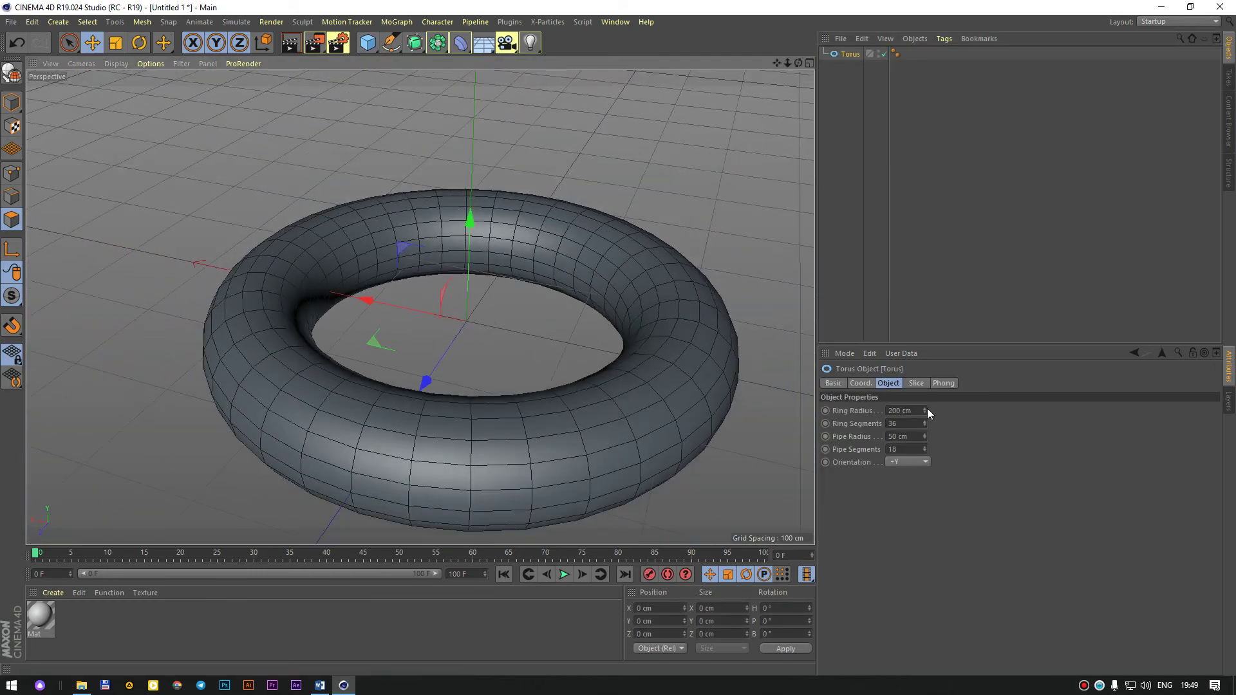
{"action": "mouse_move", "coordinate": [926, 410]}
{"action": "left_mouse_down"}
{"action": "mouse_move", "coordinate": [922, 386]}
{"action": "mouse_move", "coordinate": [925, 476]}
{"action": "mouse_move", "coordinate": [924, 425]}
{"action": "left_mouse_up"}
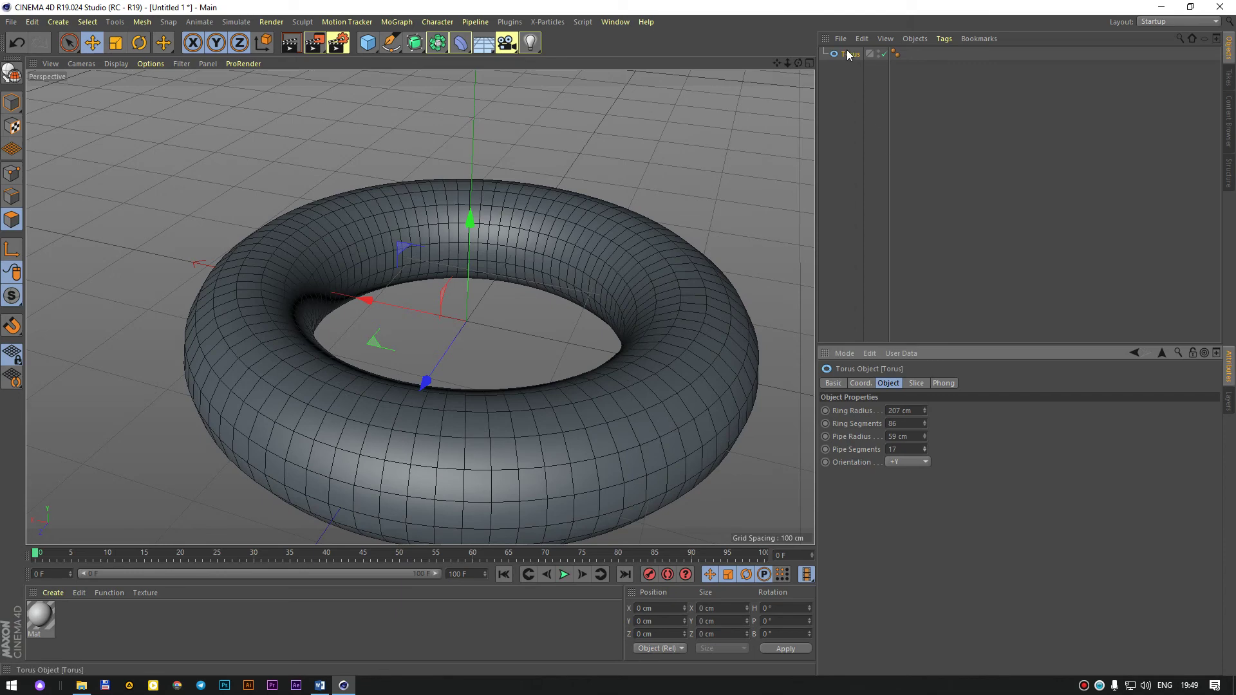
{"action": "key", "text": "Delete"}
{"action": "left_click", "coordinate": [368, 42]}
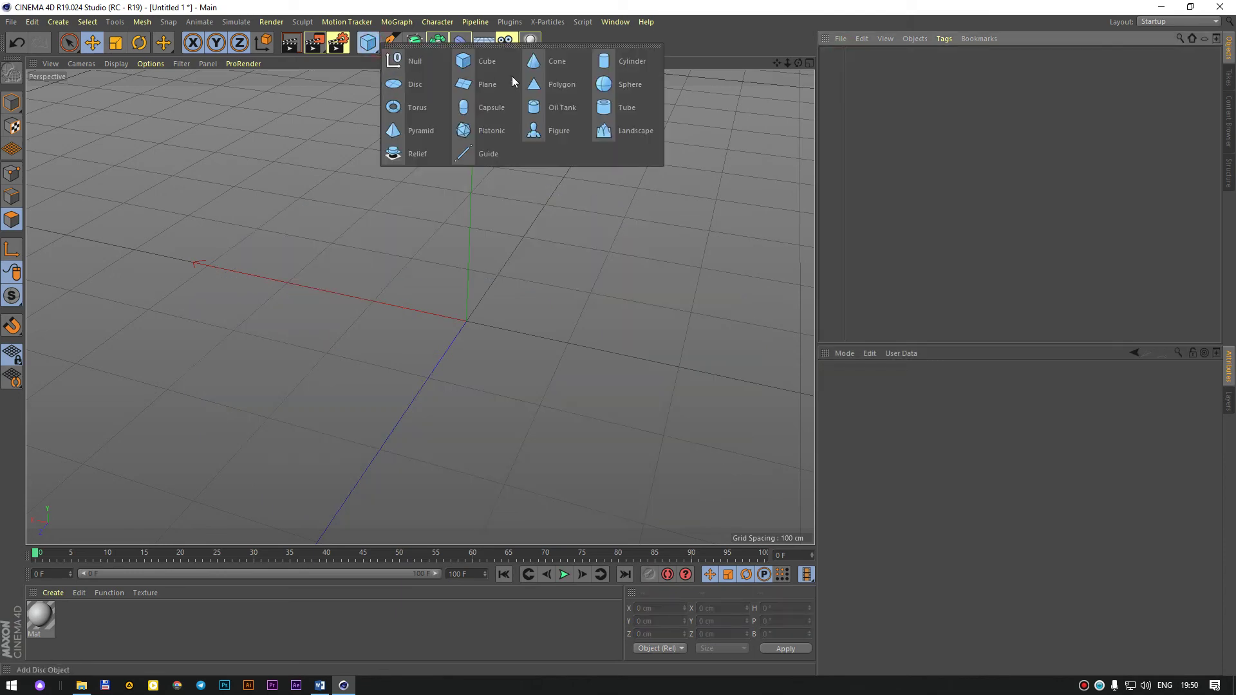
Add a 400 cm plane and delete it.
{"action": "left_click", "coordinate": [483, 89]}
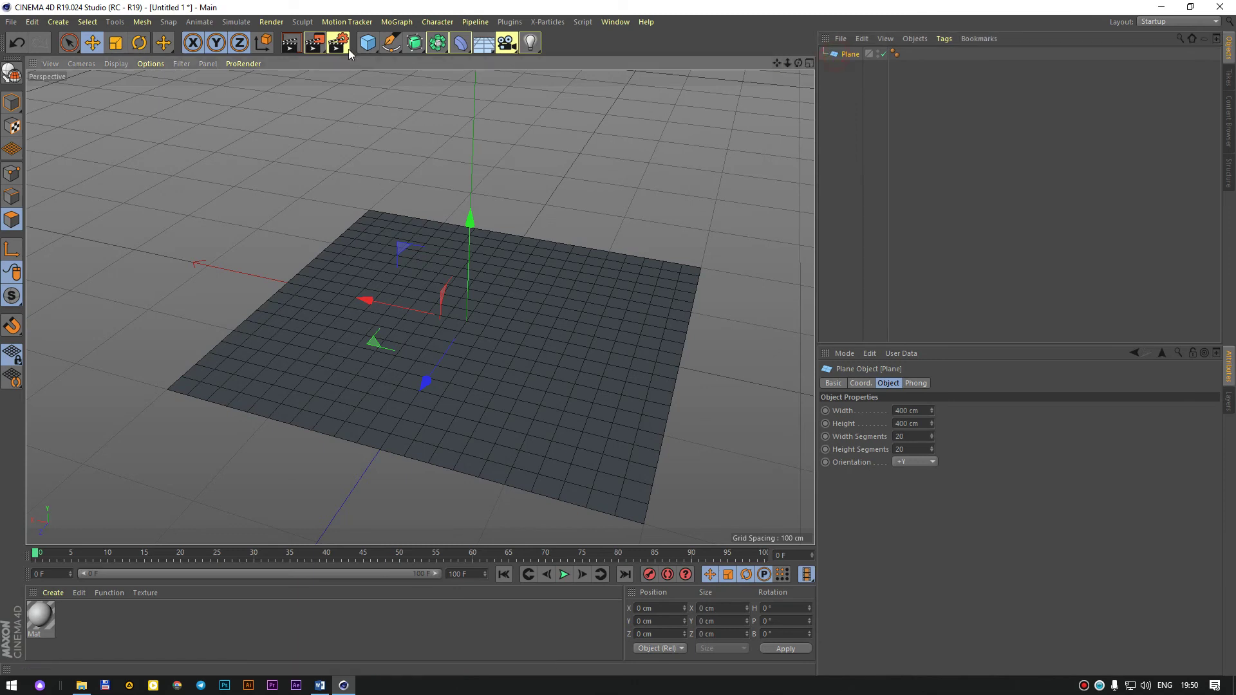
{"action": "left_click", "coordinate": [853, 54]}
{"action": "key", "text": "Delete"}
Add a cylinder, widen its radius to 87 cm, then delete it.
{"action": "left_click", "coordinate": [376, 52]}
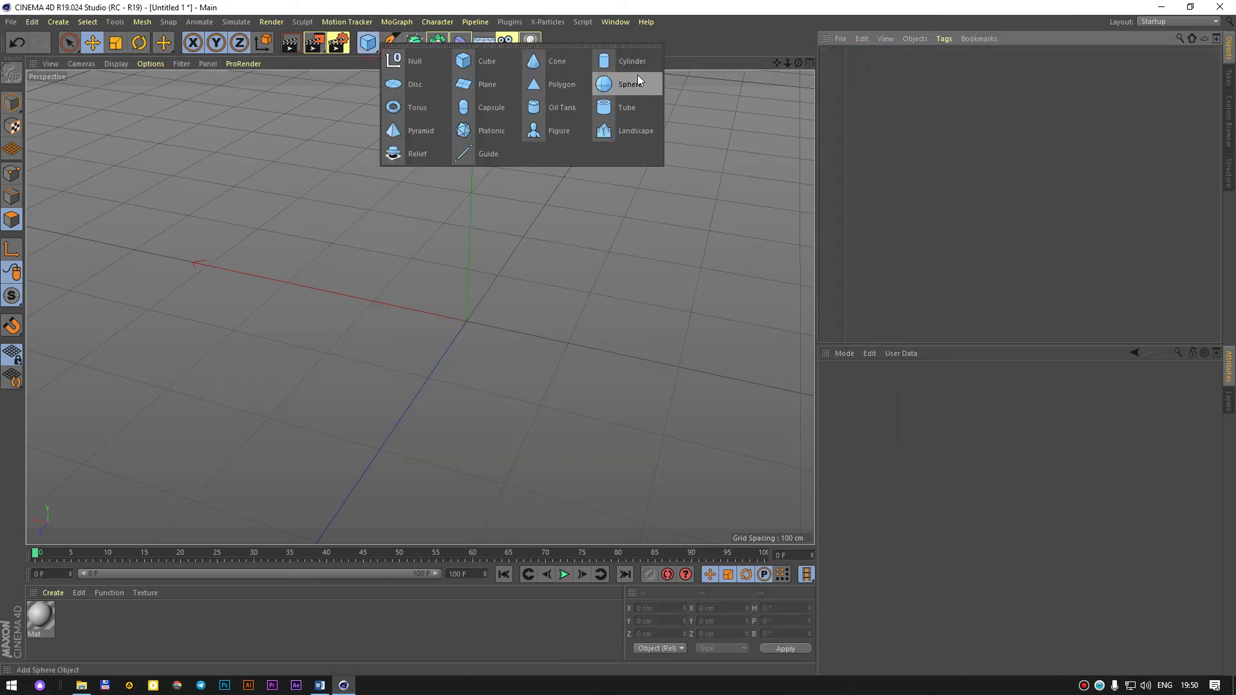
{"action": "left_click", "coordinate": [637, 75]}
{"action": "scroll", "coordinate": [530, 305], "scroll_direction": "up", "scroll_amount": 5}
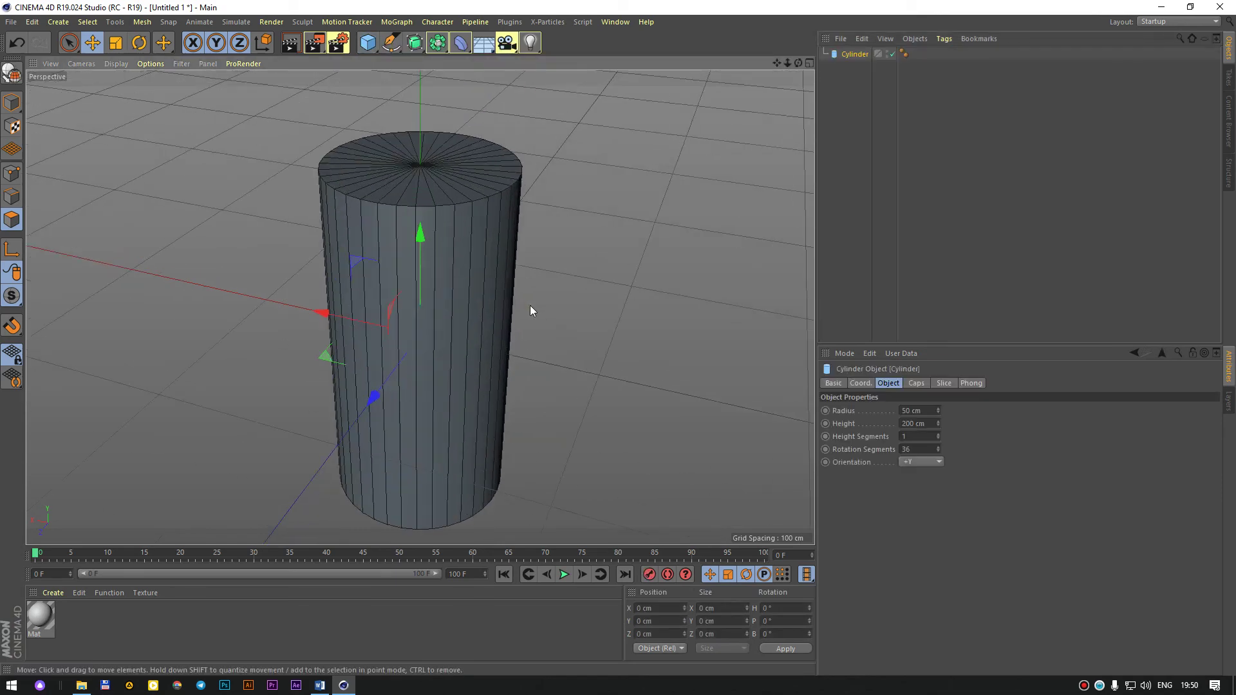
{"action": "mouse_move", "coordinate": [938, 410]}
{"action": "left_mouse_down"}
{"action": "mouse_move", "coordinate": [938, 386]}
{"action": "mouse_move", "coordinate": [938, 438]}
{"action": "left_mouse_up"}
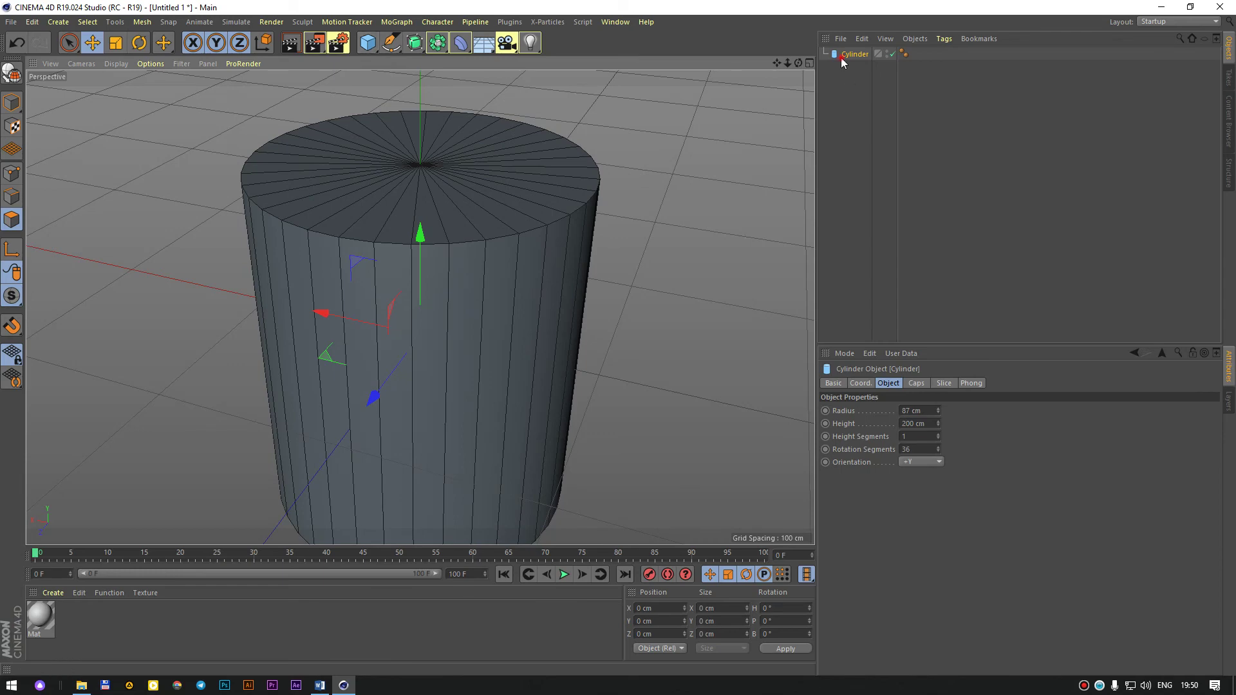
{"action": "key", "text": "Delete"}
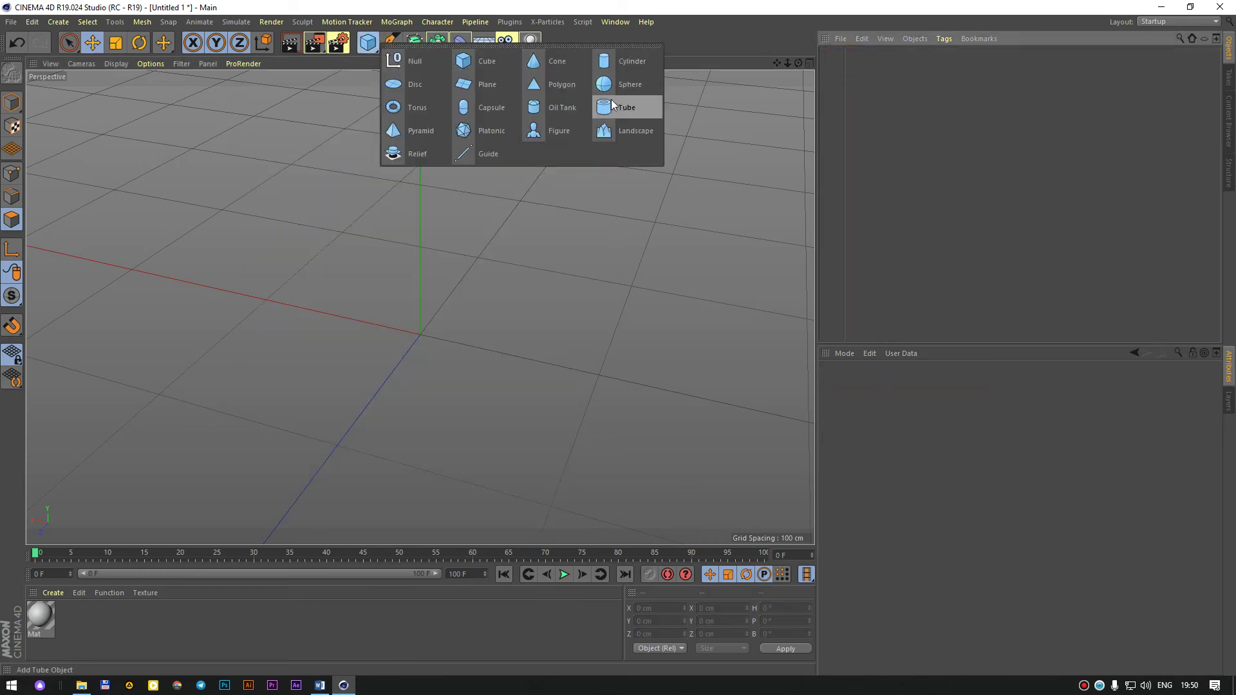
Add a Tube and enlarge its outer radius to 246 cm.
{"action": "left_click_drag", "start_coordinate": [378, 41], "coordinate": [615, 105]}
{"action": "scroll", "coordinate": [448, 273], "scroll_direction": "down", "scroll_amount": 5}
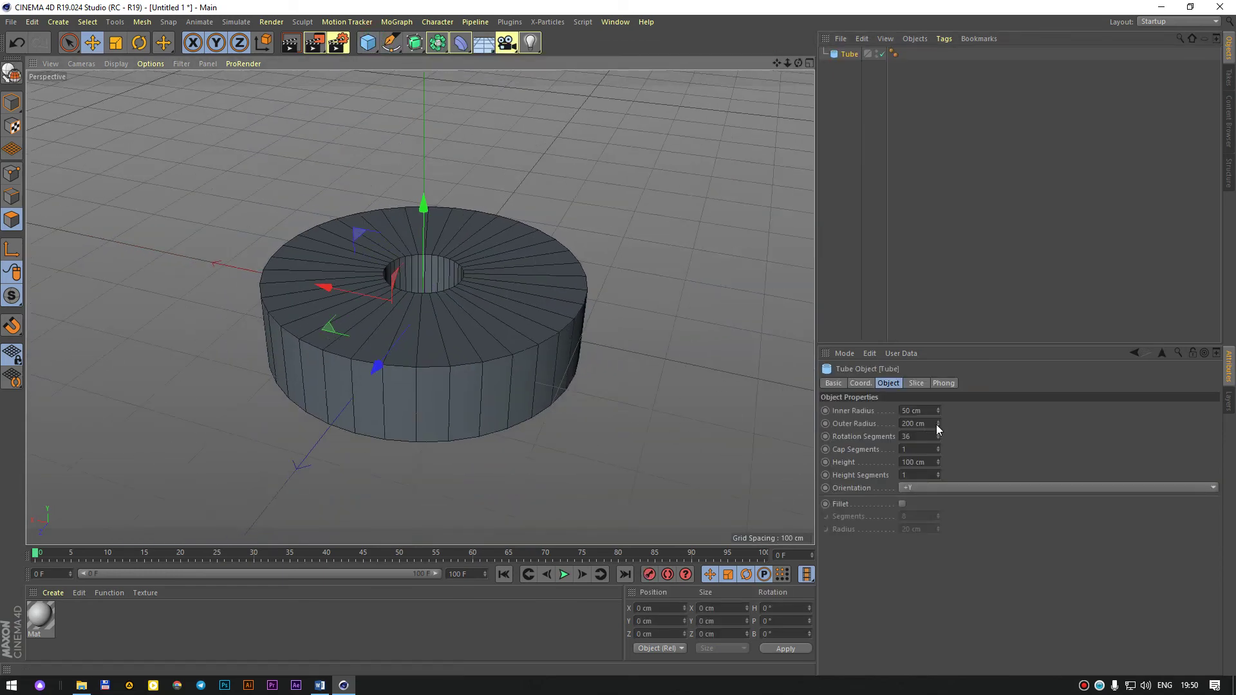
{"action": "mouse_move", "coordinate": [938, 425]}
{"action": "left_mouse_down"}
{"action": "mouse_move", "coordinate": [953, 425]}
{"action": "mouse_move", "coordinate": [940, 447]}
{"action": "mouse_move", "coordinate": [985, 411]}
{"action": "left_mouse_up"}
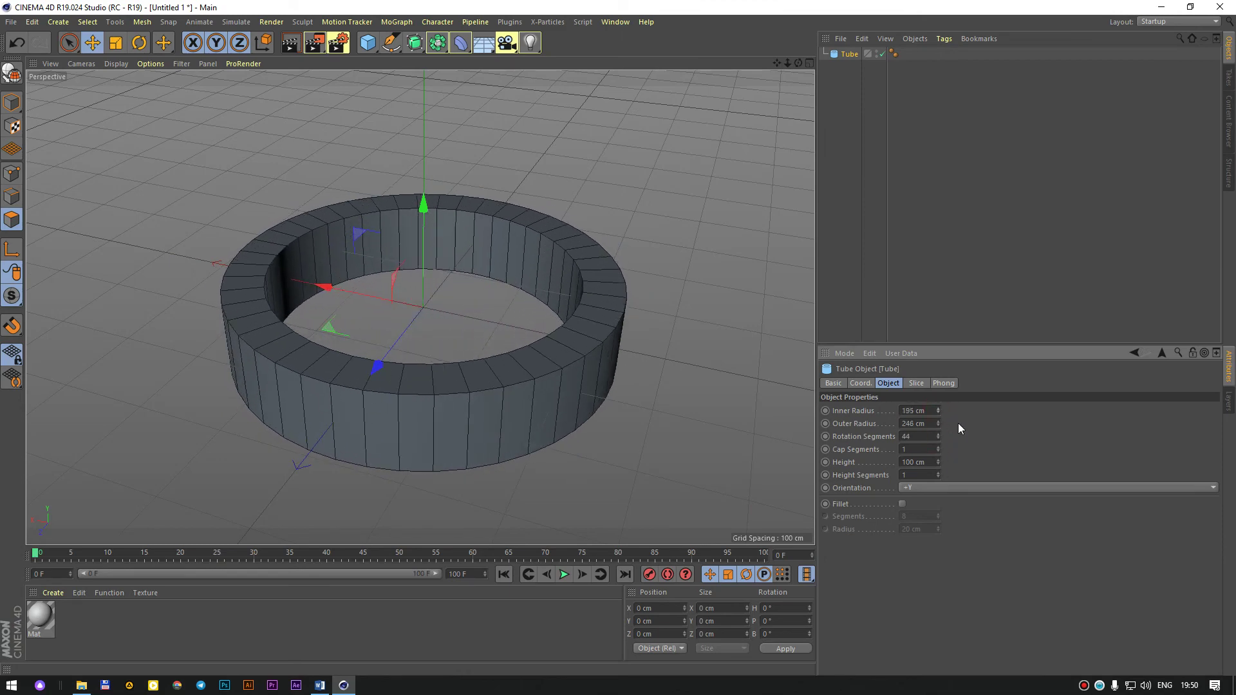
{"action": "scroll", "coordinate": [586, 295], "scroll_direction": "up", "scroll_amount": 3}
{"action": "scroll", "coordinate": [596, 310], "scroll_direction": "up", "scroll_amount": 3}
{"action": "scroll", "coordinate": [594, 312], "scroll_direction": "up", "scroll_amount": 3}
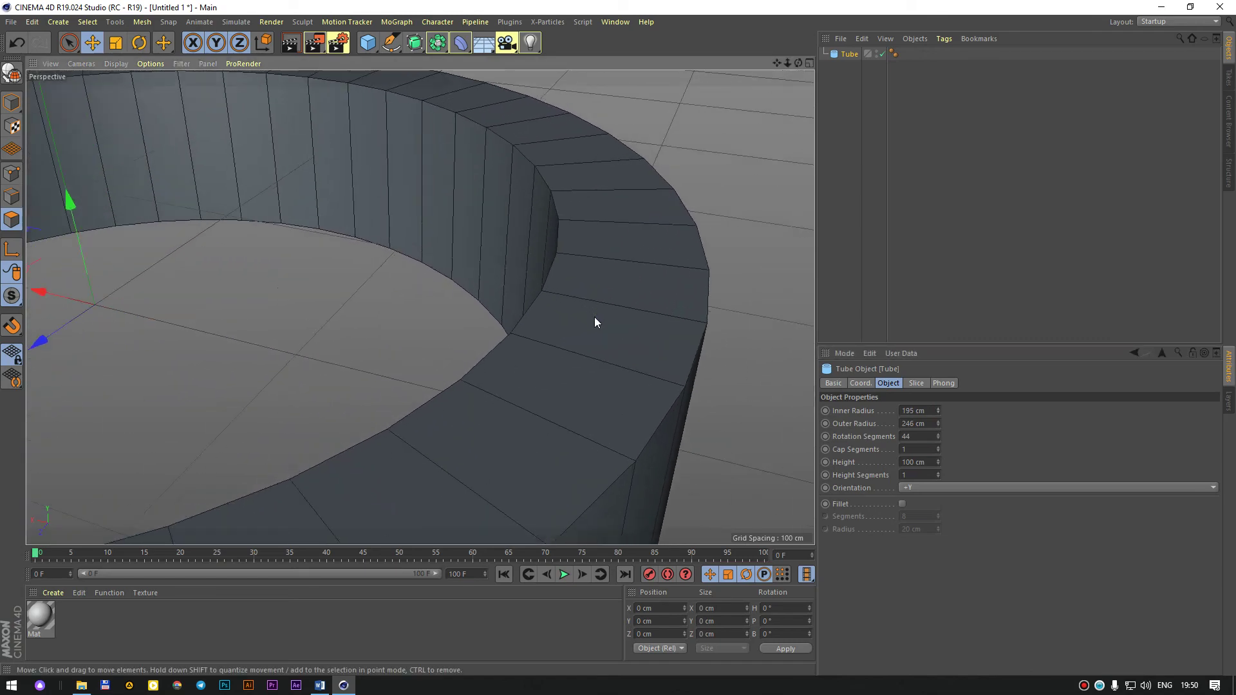
{"action": "mouse_move", "coordinate": [575, 349]}
{"action": "left_mouse_down", "text": "alt"}
{"action": "mouse_move", "coordinate": [531, 303]}
{"action": "mouse_move", "coordinate": [505, 308]}
{"action": "mouse_move", "coordinate": [497, 287]}
{"action": "mouse_move", "coordinate": [509, 299]}
{"action": "left_mouse_up", "text": "alt"}
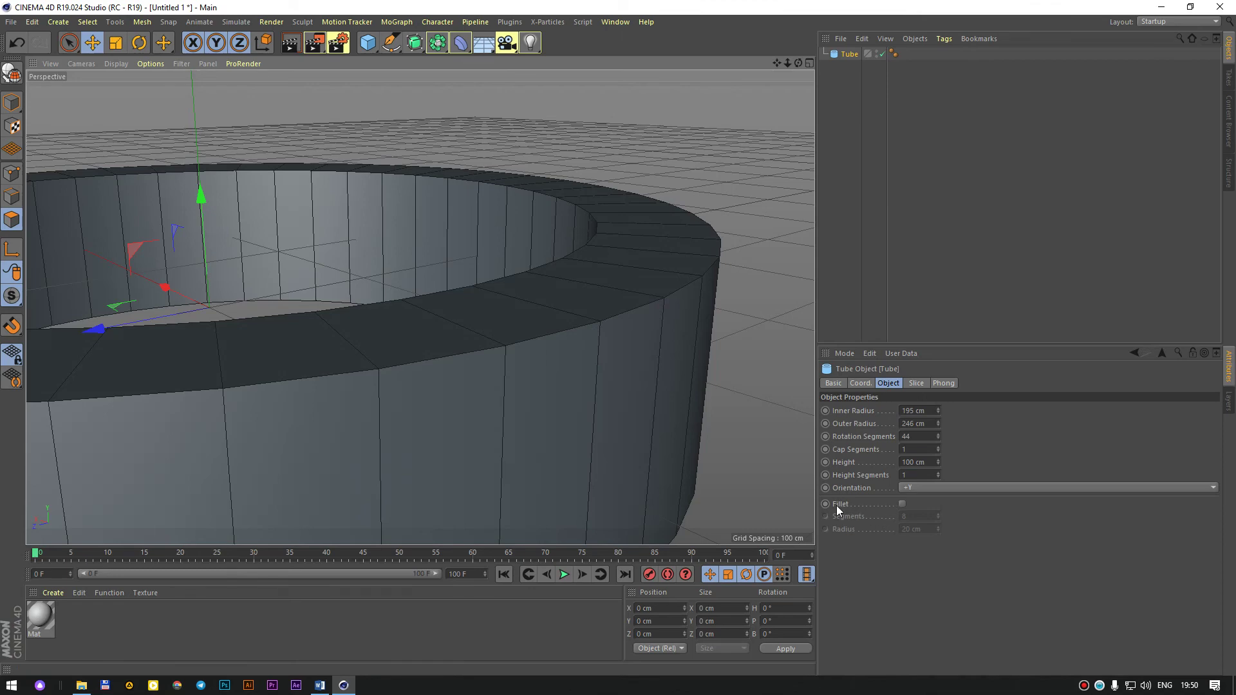
Enable the tube's Fillet and set its fillet segments to 4.
{"action": "left_click", "coordinate": [902, 504]}
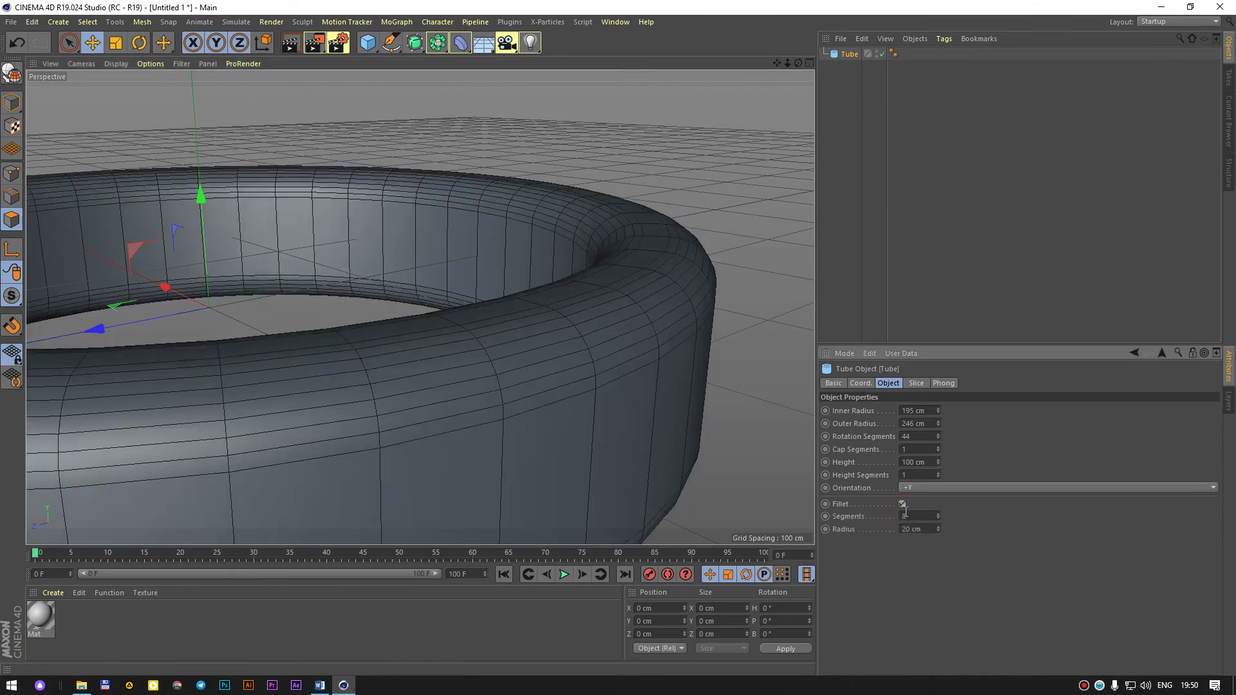
{"action": "scroll", "coordinate": [918, 517], "scroll_direction": "down", "scroll_amount": 2}
{"action": "scroll", "coordinate": [918, 517], "scroll_direction": "down", "scroll_amount": 1}
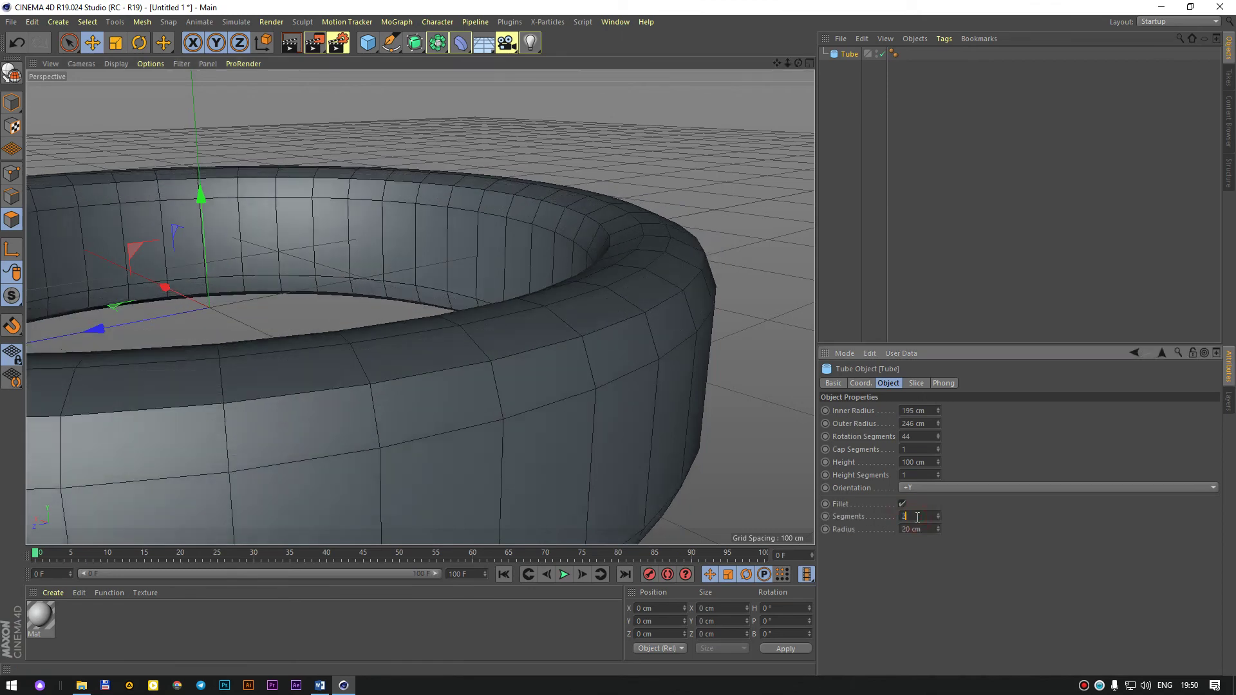
{"action": "scroll", "coordinate": [925, 529], "scroll_direction": "down", "scroll_amount": 5}
{"action": "scroll", "coordinate": [925, 529], "scroll_direction": "down", "scroll_amount": 4}
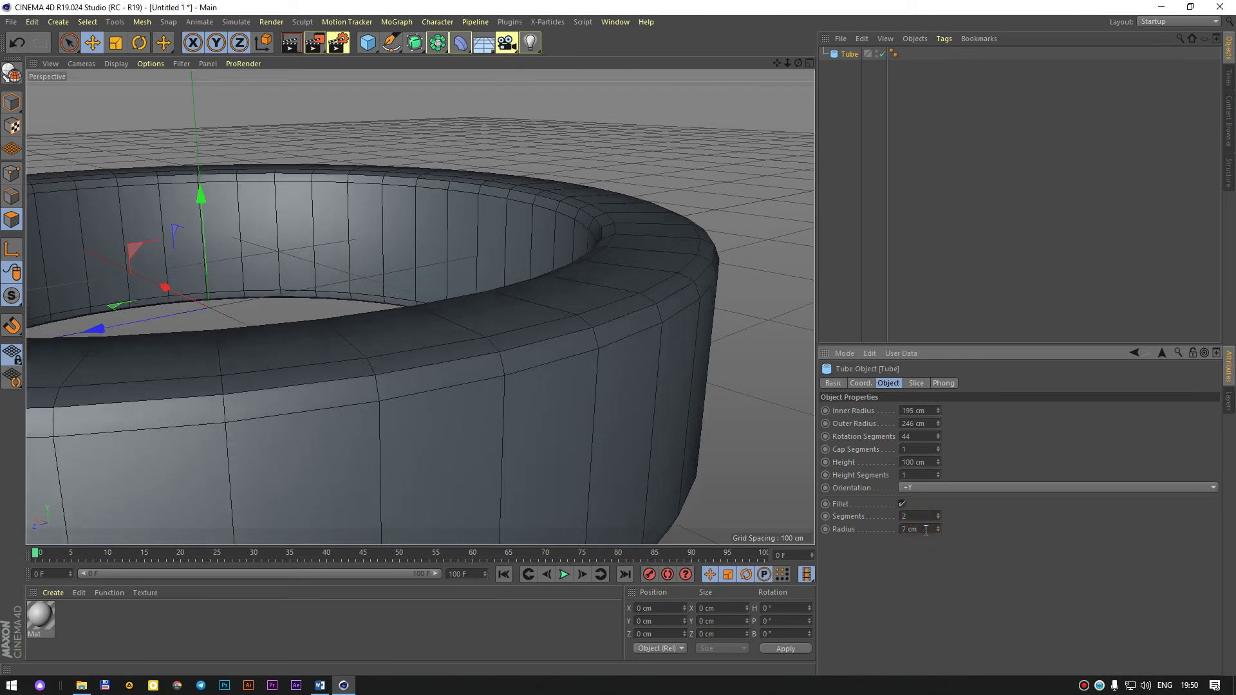
{"action": "scroll", "coordinate": [926, 529], "scroll_direction": "down", "scroll_amount": 4}
{"action": "scroll", "coordinate": [925, 530], "scroll_direction": "down", "scroll_amount": 4}
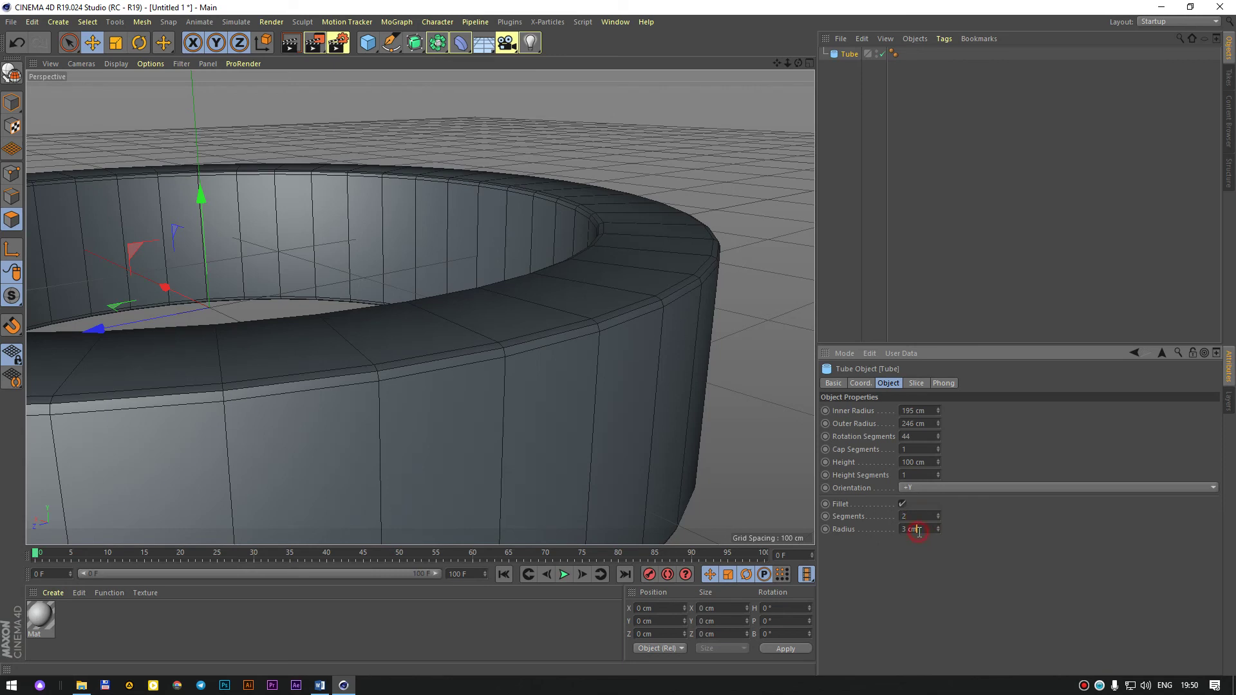
{"action": "scroll", "coordinate": [918, 531], "scroll_direction": "up", "scroll_amount": 1}
{"action": "scroll", "coordinate": [919, 531], "scroll_direction": "up", "scroll_amount": 1}
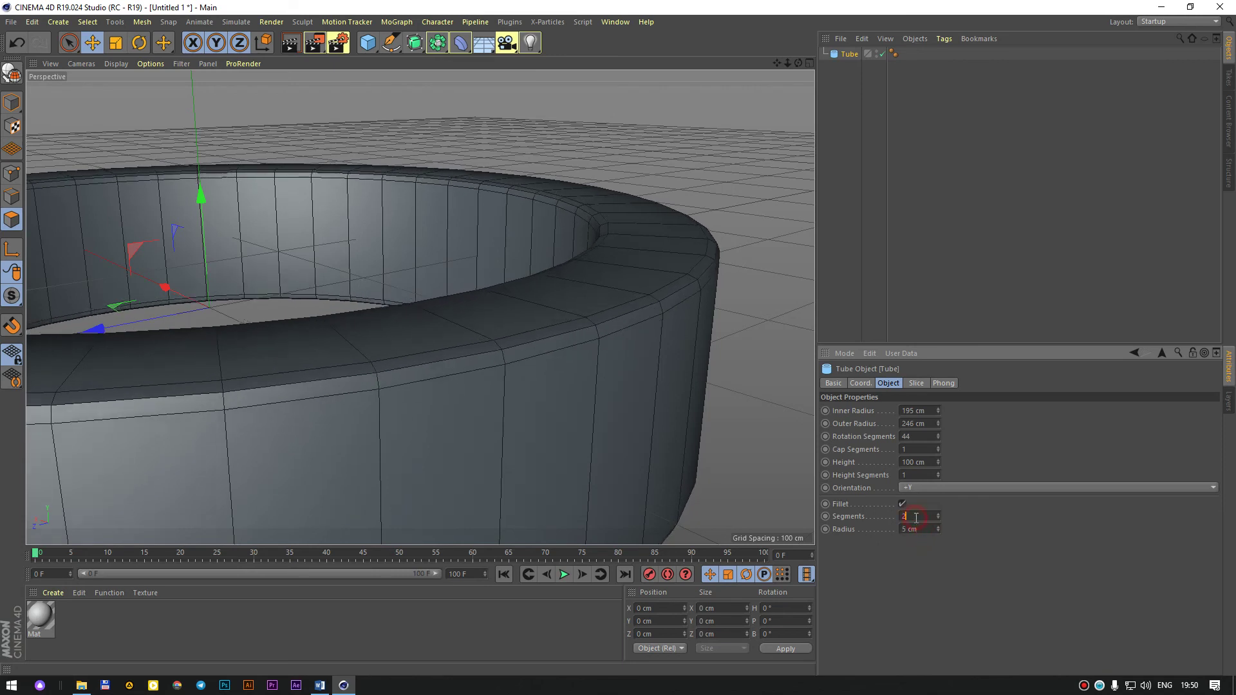
{"action": "scroll", "coordinate": [916, 518], "scroll_direction": "up", "scroll_amount": 4}
{"action": "scroll", "coordinate": [916, 517], "scroll_direction": "up", "scroll_amount": 5}
{"action": "scroll", "coordinate": [916, 517], "scroll_direction": "up", "scroll_amount": 4}
{"action": "scroll", "coordinate": [916, 518], "scroll_direction": "up", "scroll_amount": 3}
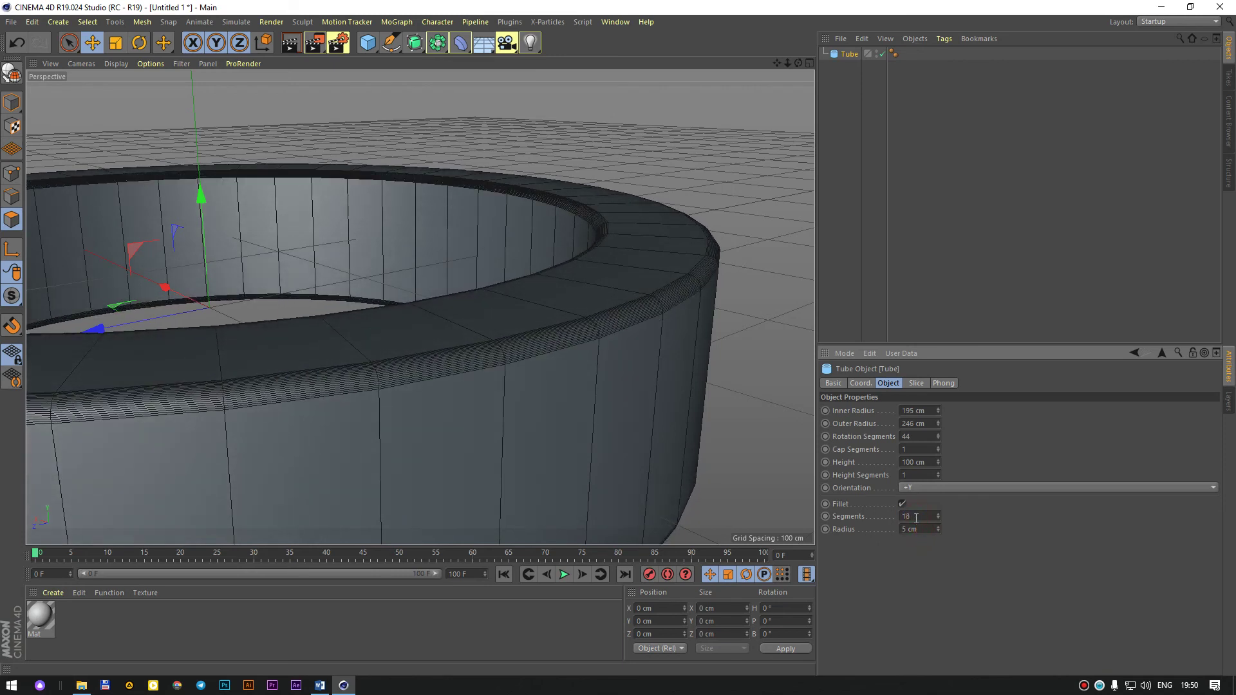
{"action": "scroll", "coordinate": [916, 517], "scroll_direction": "up", "scroll_amount": 12}
{"action": "scroll", "coordinate": [916, 517], "scroll_direction": "up", "scroll_amount": 11}
{"action": "scroll", "coordinate": [718, 304], "scroll_direction": "up", "scroll_amount": 3}
{"action": "scroll", "coordinate": [718, 304], "scroll_direction": "up", "scroll_amount": 3}
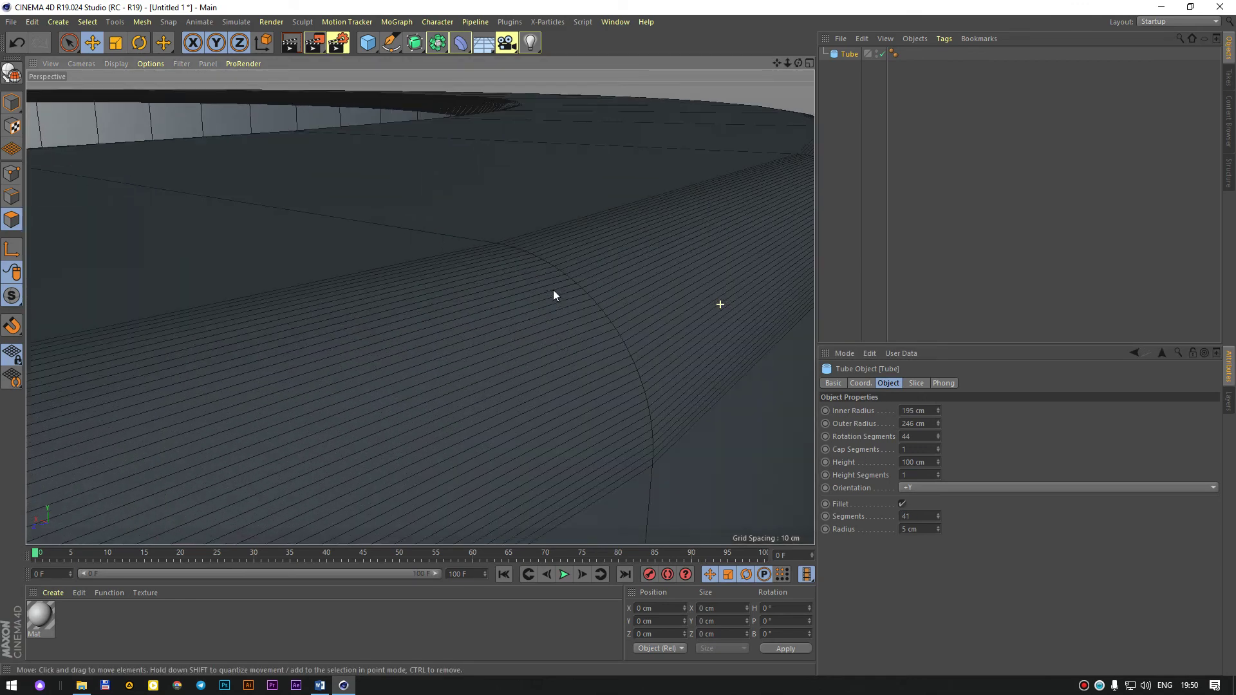
{"action": "scroll", "coordinate": [560, 300], "scroll_direction": "down", "scroll_amount": 3}
{"action": "scroll", "coordinate": [581, 311], "scroll_direction": "down", "scroll_amount": 2}
{"action": "left_click", "coordinate": [915, 516]}
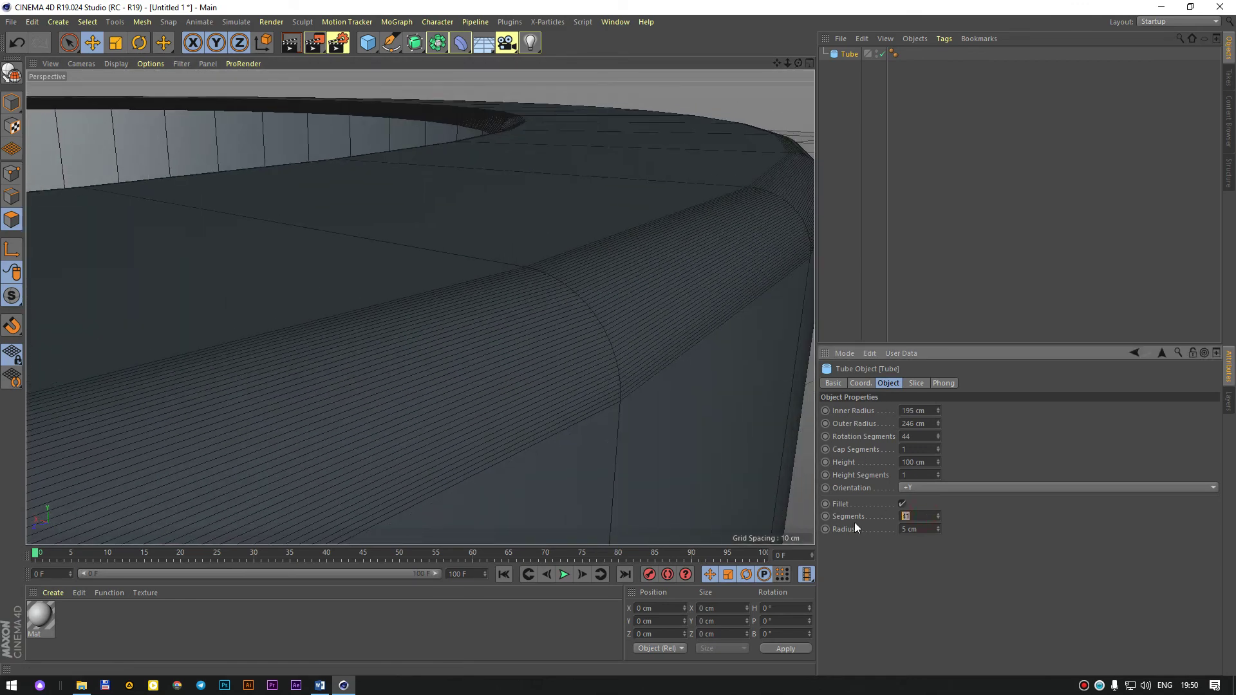
{"action": "type", "text": "4"}
{"action": "key", "text": "Return"}
Render a preview of the filleted tube.
{"action": "scroll", "coordinate": [601, 365], "scroll_direction": "down", "scroll_amount": 3}
{"action": "scroll", "coordinate": [605, 357], "scroll_direction": "down", "scroll_amount": 3}
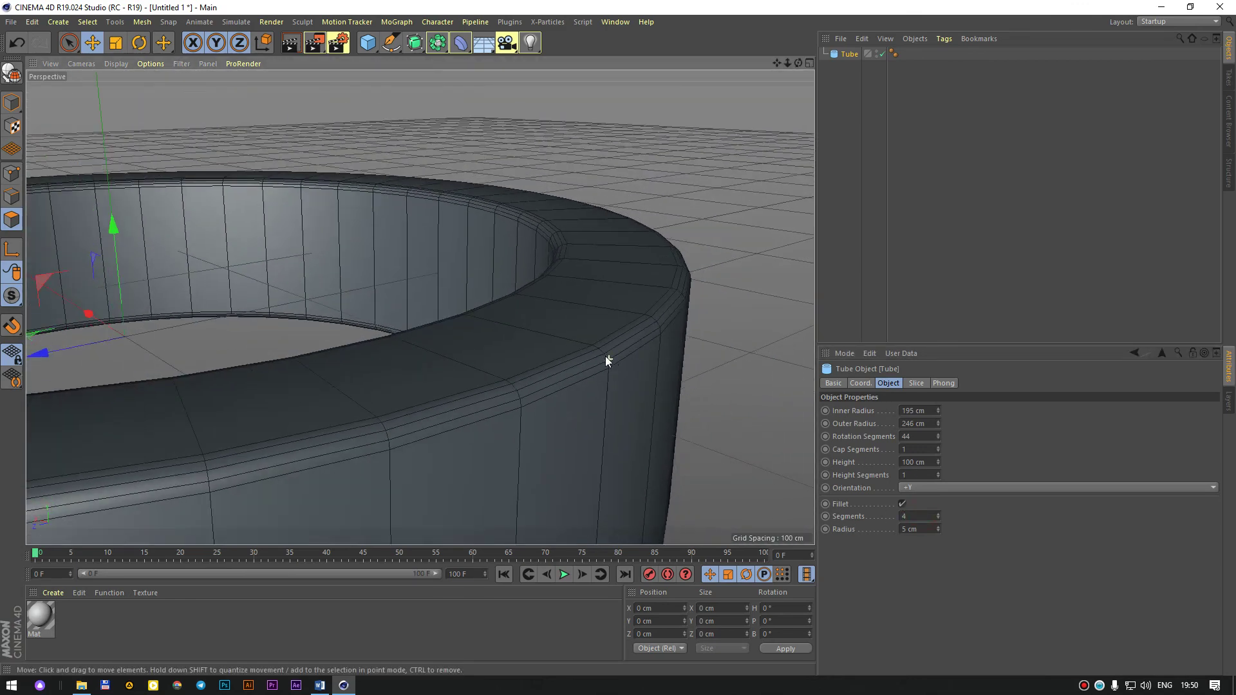
{"action": "scroll", "coordinate": [605, 356], "scroll_direction": "down", "scroll_amount": 3}
{"action": "scroll", "coordinate": [489, 385], "scroll_direction": "up", "scroll_amount": 2}
{"action": "scroll", "coordinate": [528, 364], "scroll_direction": "down", "scroll_amount": 1}
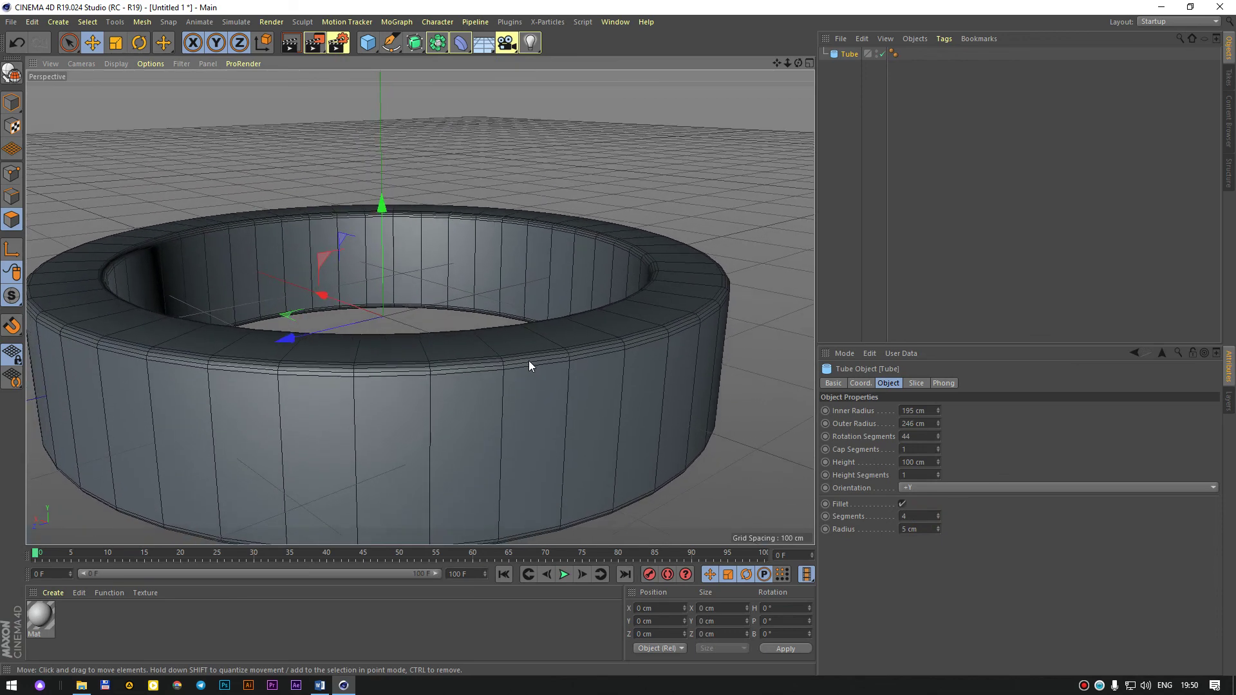
{"action": "key", "text": "ctrl+r"}
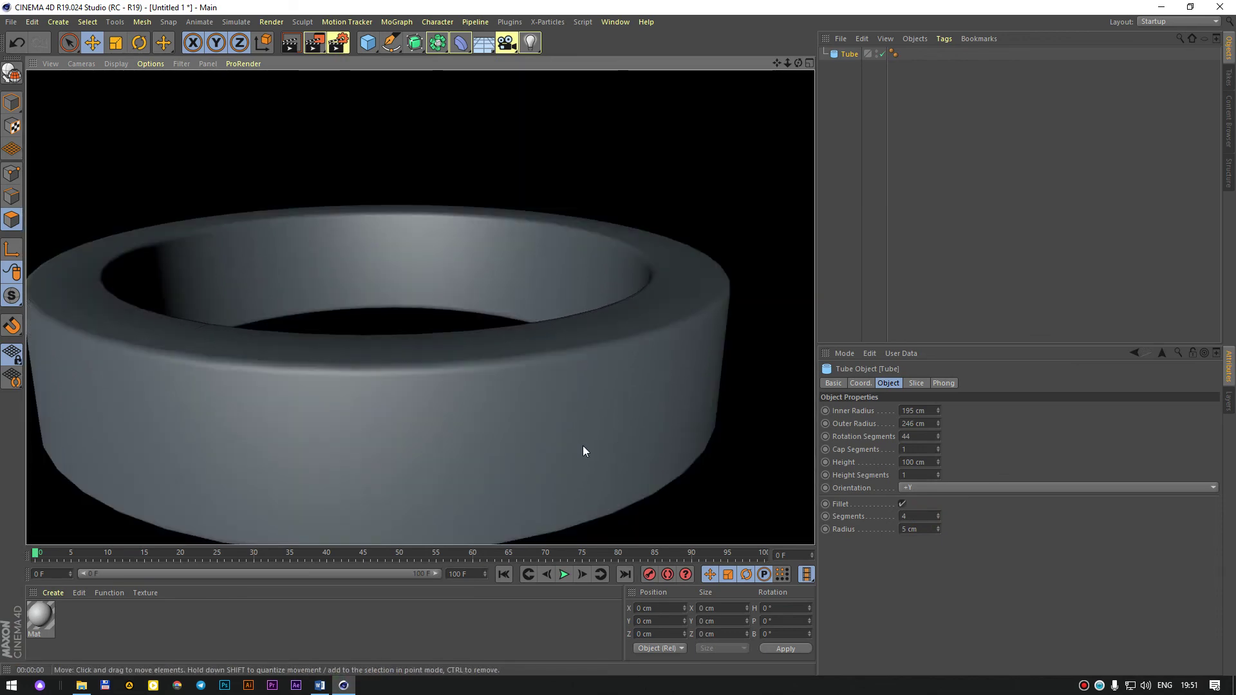
Change the fillet radius from 3 cm to 2 cm and render the tube again.
{"action": "double_click", "coordinate": [914, 529]}
{"action": "type", "text": "3"}
{"action": "key", "text": "Return"}
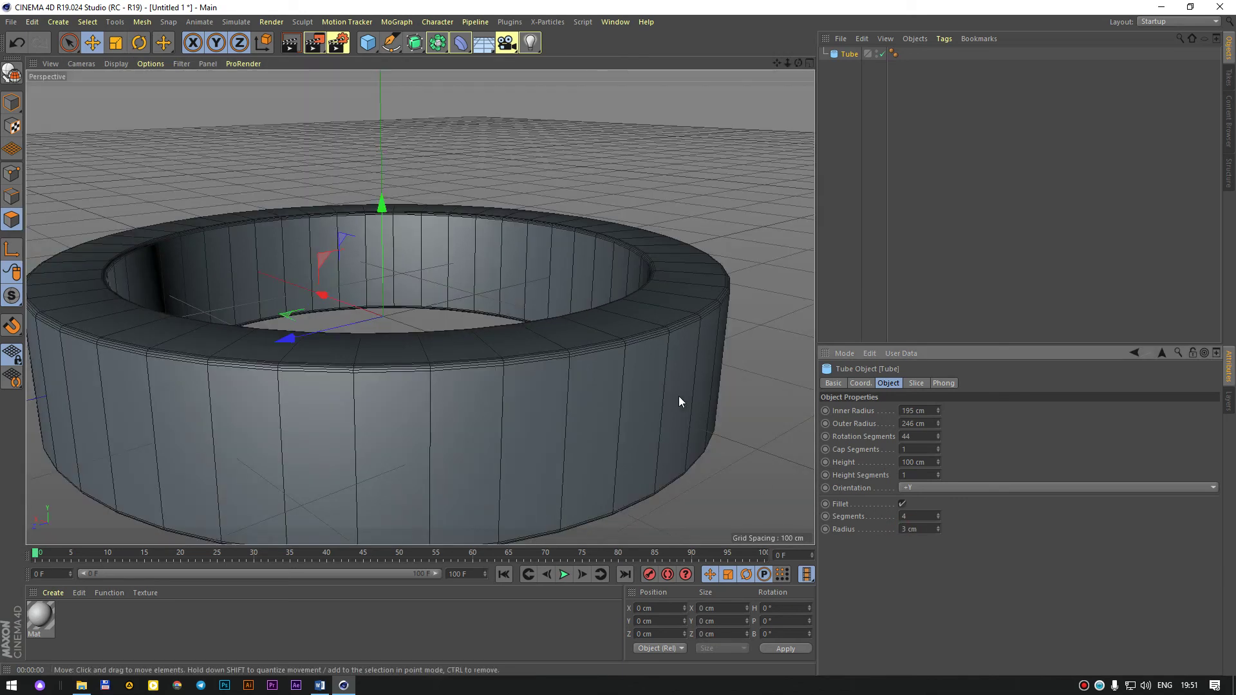
{"action": "double_click", "coordinate": [914, 529]}
{"action": "type", "text": "2"}
{"action": "key", "text": "Return"}
{"action": "left_click_drag", "start_coordinate": [721, 449], "coordinate": [666, 378], "text": "alt"}
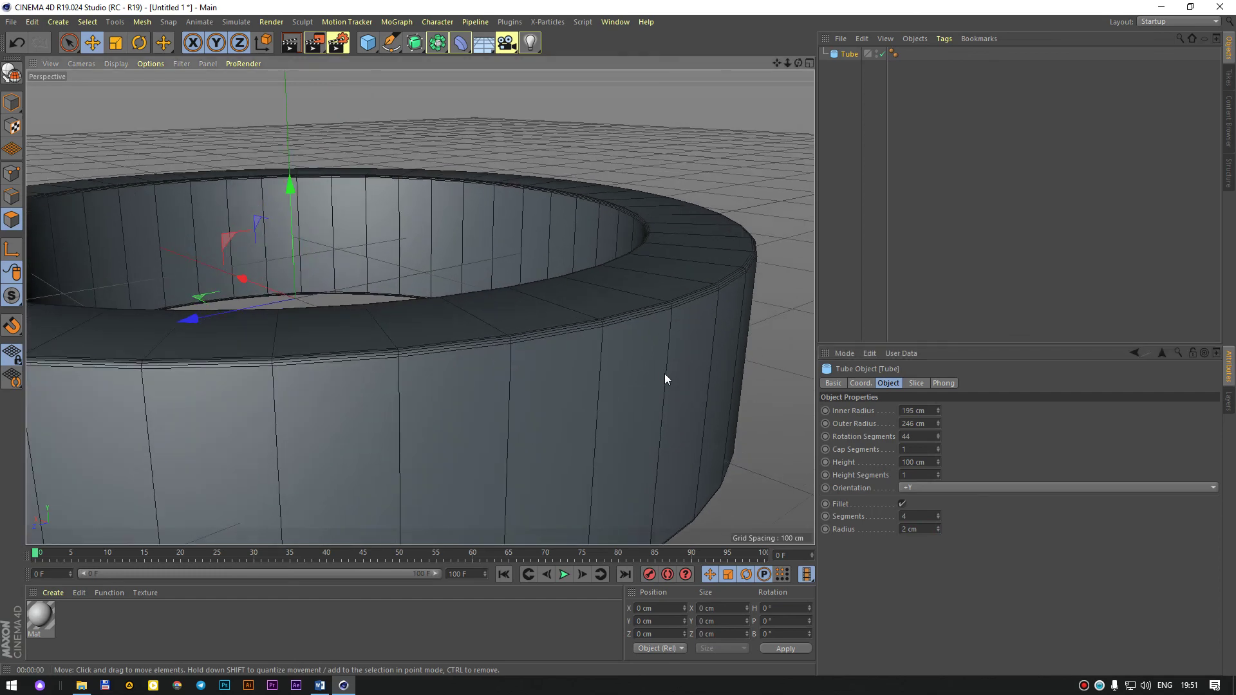
{"action": "key", "text": "ctrl+r"}
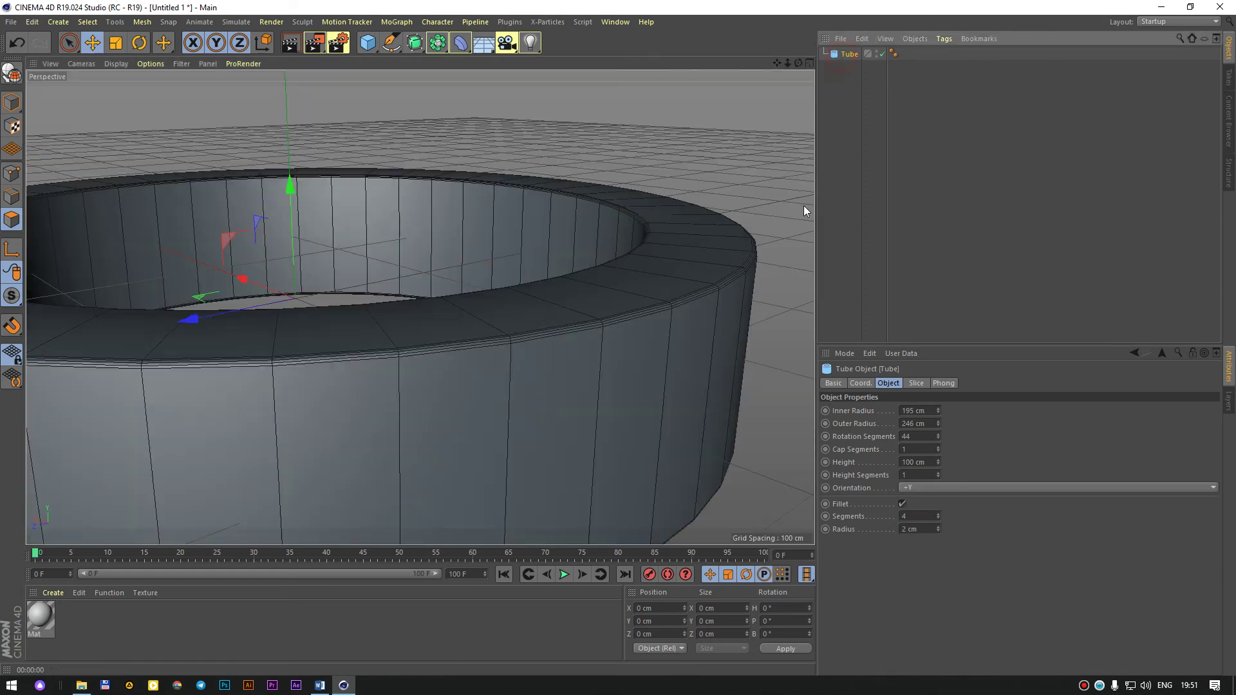
Add a 200 cm cube, delete the tube, and frame the cube in view.
{"action": "left_click", "coordinate": [377, 50]}
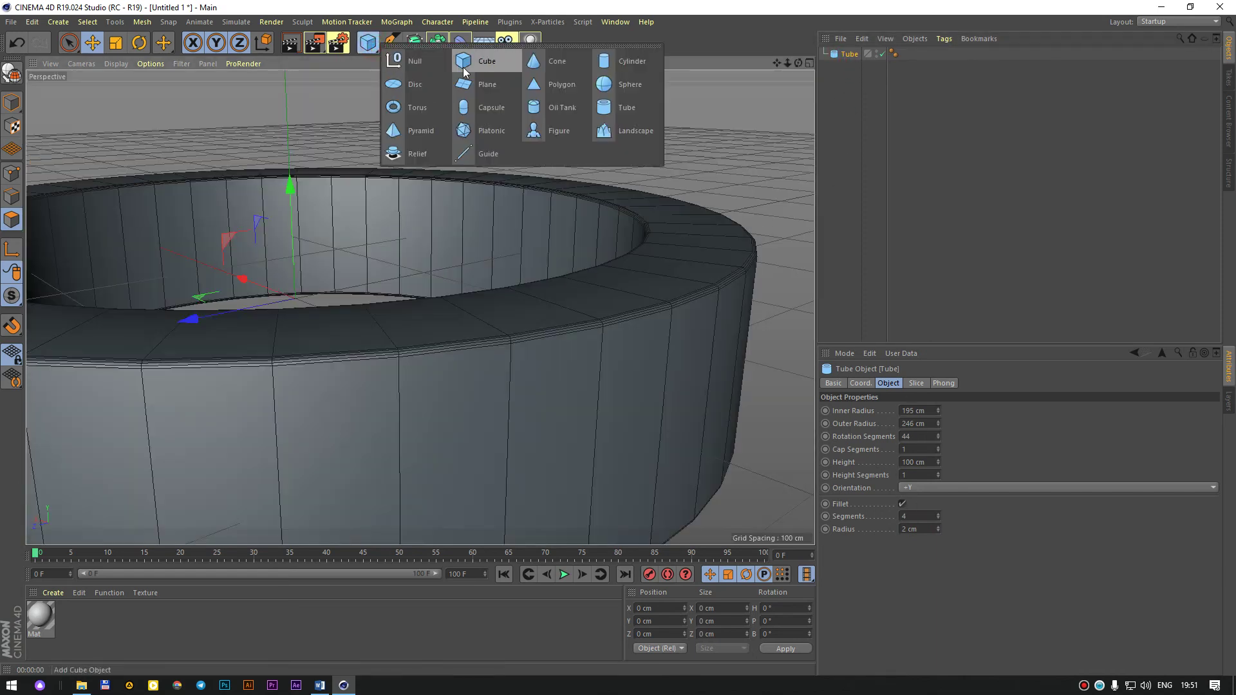
{"action": "left_click", "coordinate": [489, 60]}
{"action": "left_click", "coordinate": [848, 68]}
{"action": "key", "text": "Delete"}
{"action": "key", "text": "h"}
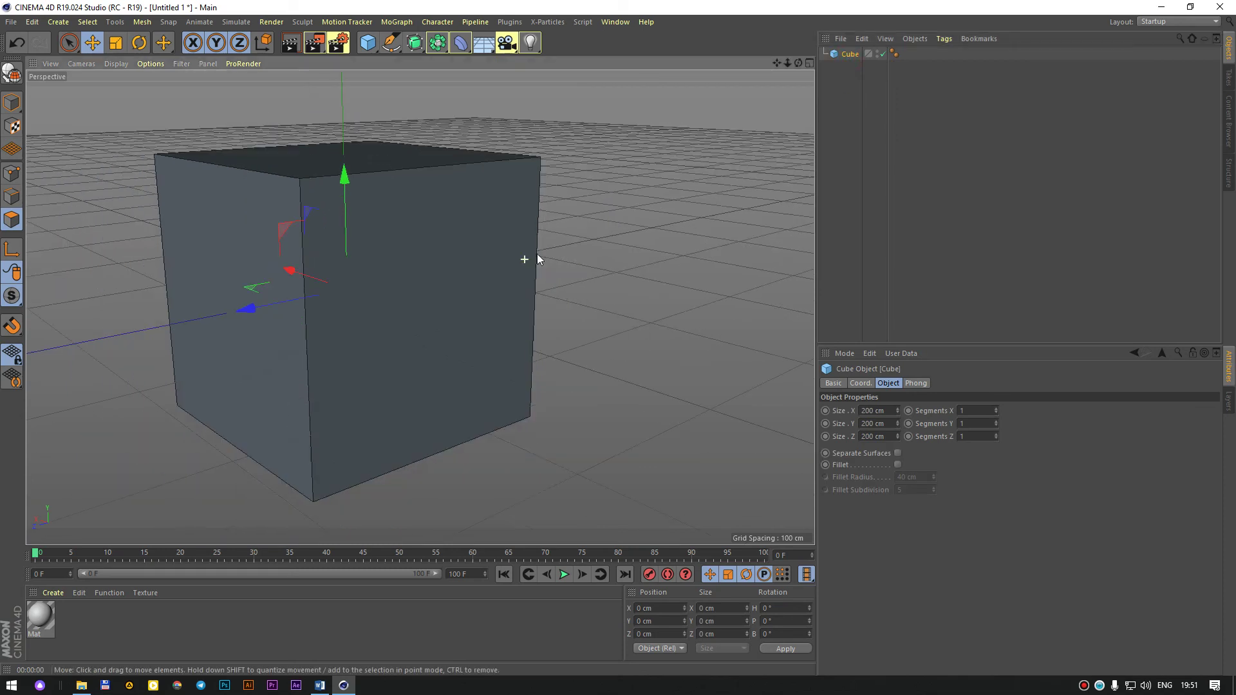
Enable the cube's fillet with a 6 cm radius and orbit to inspect it.
{"action": "left_click", "coordinate": [897, 465]}
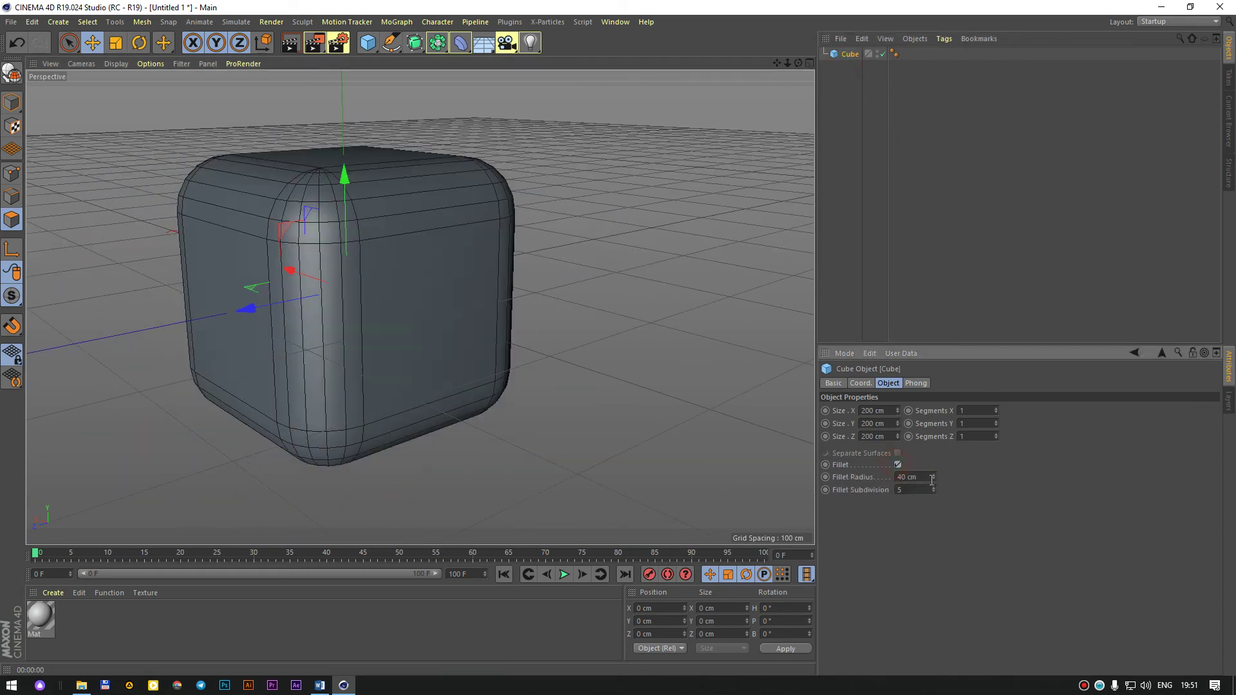
{"action": "left_click_drag", "start_coordinate": [933, 477], "coordinate": [933, 515]}
{"action": "left_click", "coordinate": [933, 488]}
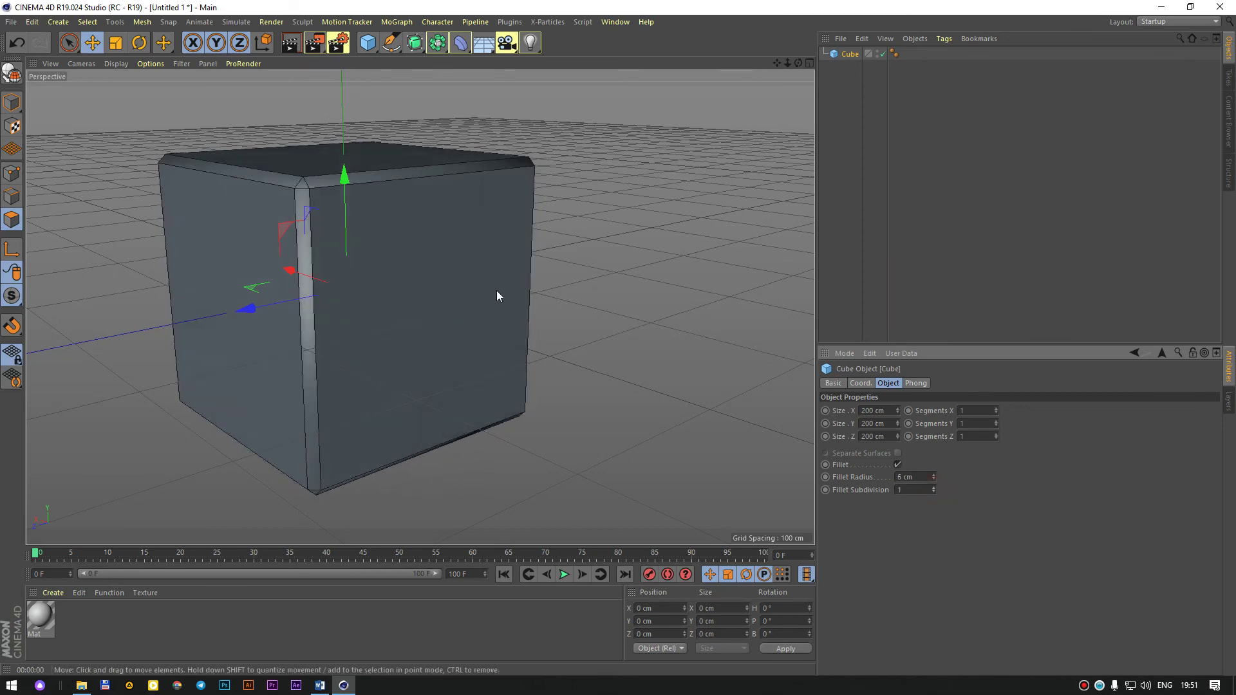
{"action": "scroll", "coordinate": [337, 154], "scroll_direction": "up", "scroll_amount": 4}
{"action": "mouse_move", "coordinate": [337, 151]}
{"action": "left_mouse_down", "text": "alt"}
{"action": "mouse_move", "coordinate": [428, 320]}
{"action": "mouse_move", "coordinate": [492, 292]}
{"action": "left_mouse_up", "text": "alt"}
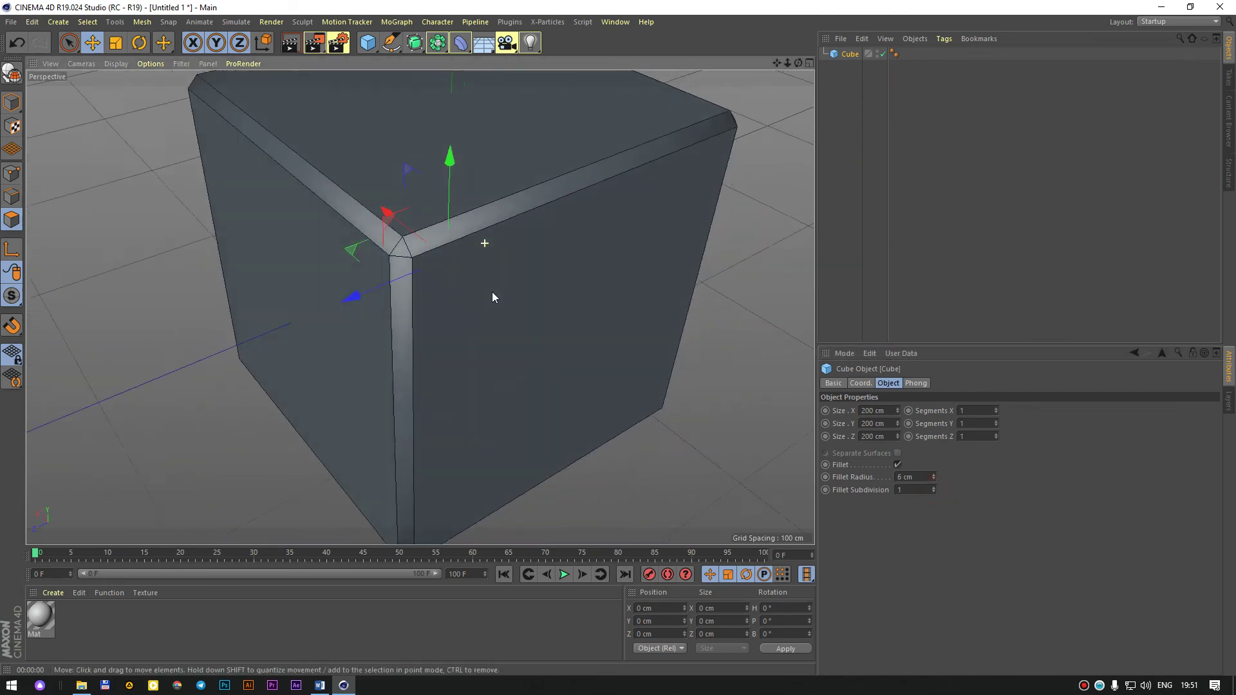
{"action": "scroll", "coordinate": [519, 256], "scroll_direction": "down", "scroll_amount": 4}
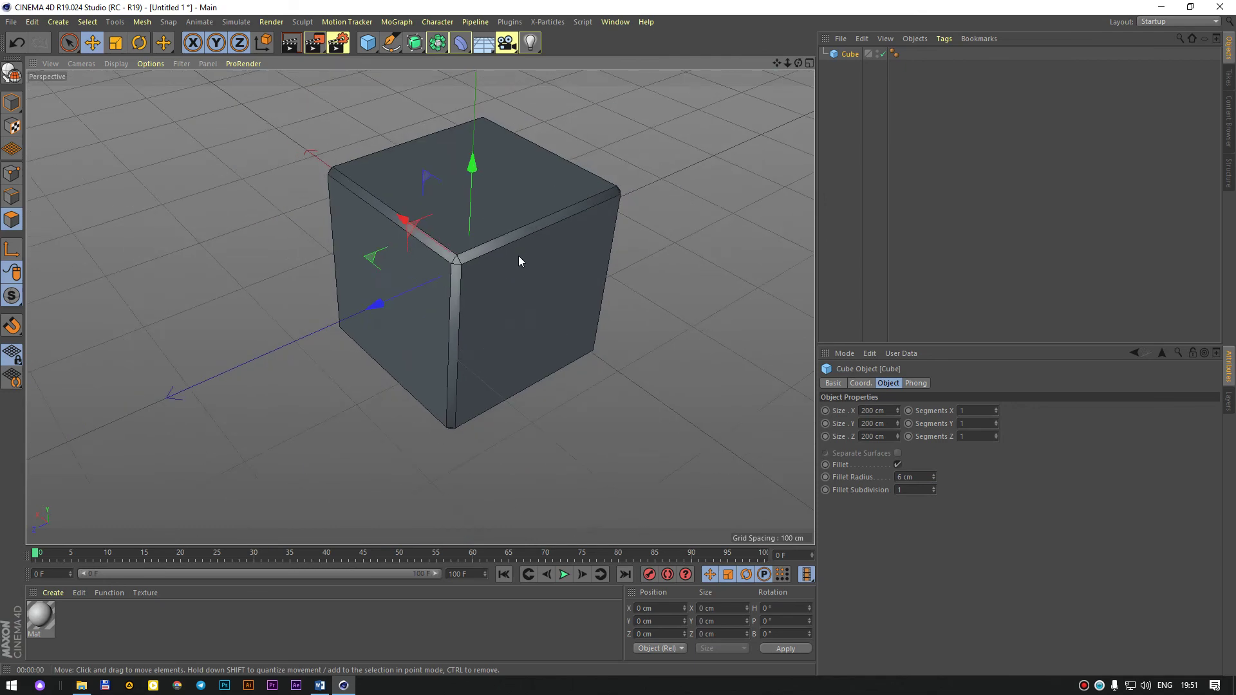
{"action": "left_click", "coordinate": [321, 686]}
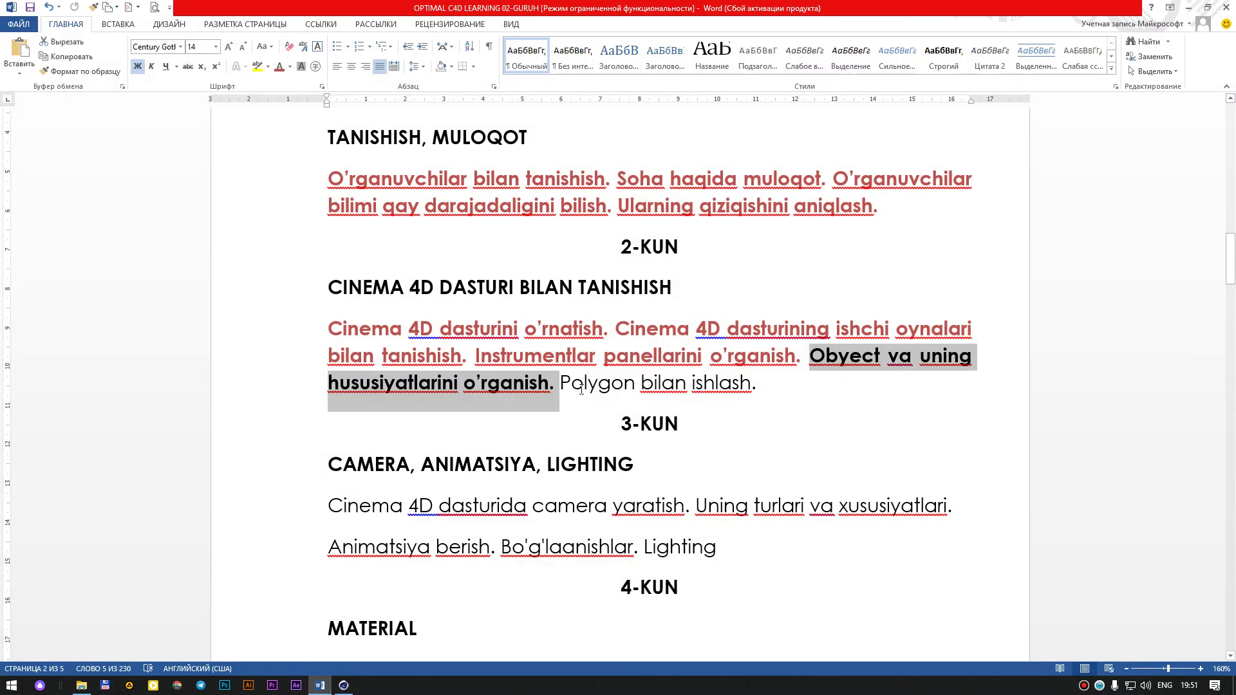
Make the sentence 'Polygon bilan ishlash.' bold and red.
{"action": "left_click", "coordinate": [279, 67]}
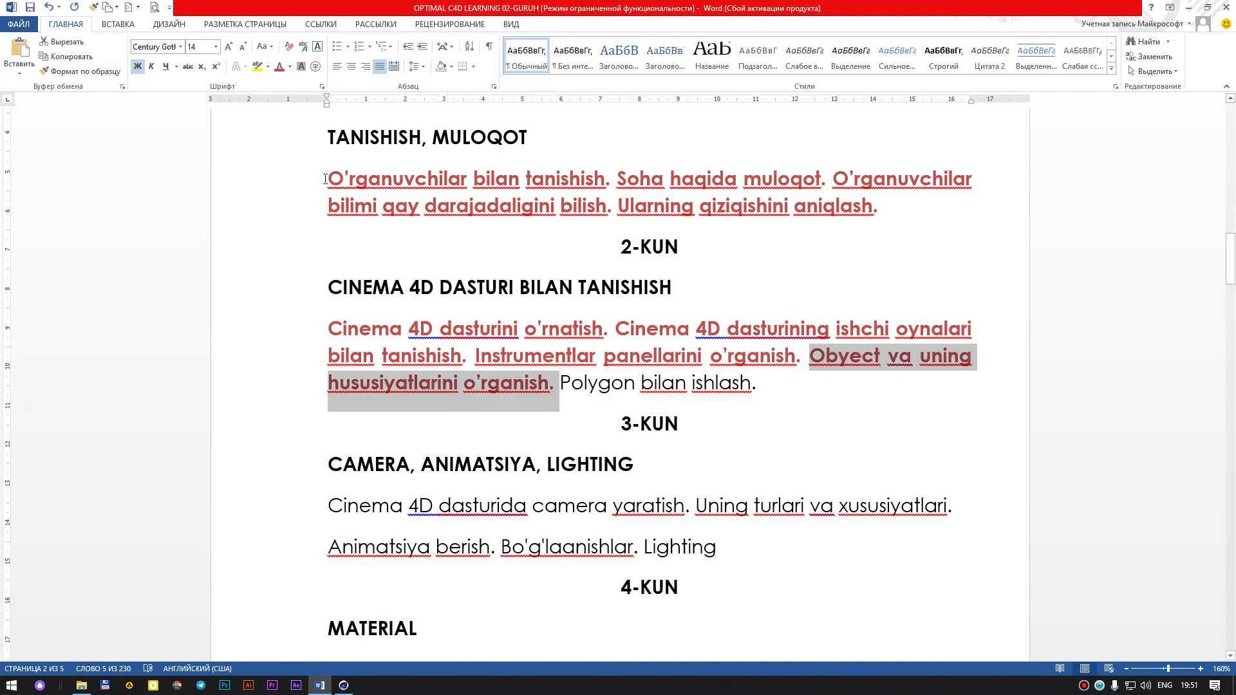
{"action": "left_click", "coordinate": [772, 390]}
{"action": "key", "text": "ctrl+shift+Left"}
{"action": "key", "text": "ctrl+shift+Left"}
{"action": "key", "text": "ctrl+shift+Left"}
{"action": "key", "text": "ctrl+shift+Left"}
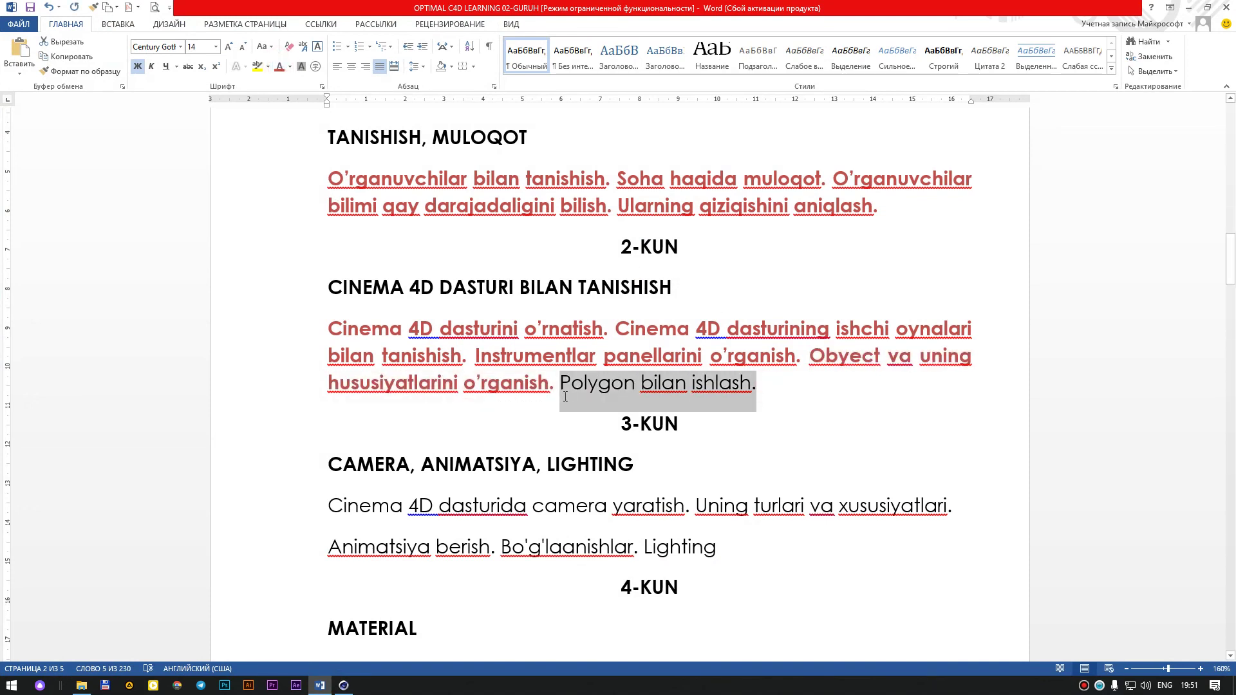
{"action": "key", "text": "ctrl+b"}
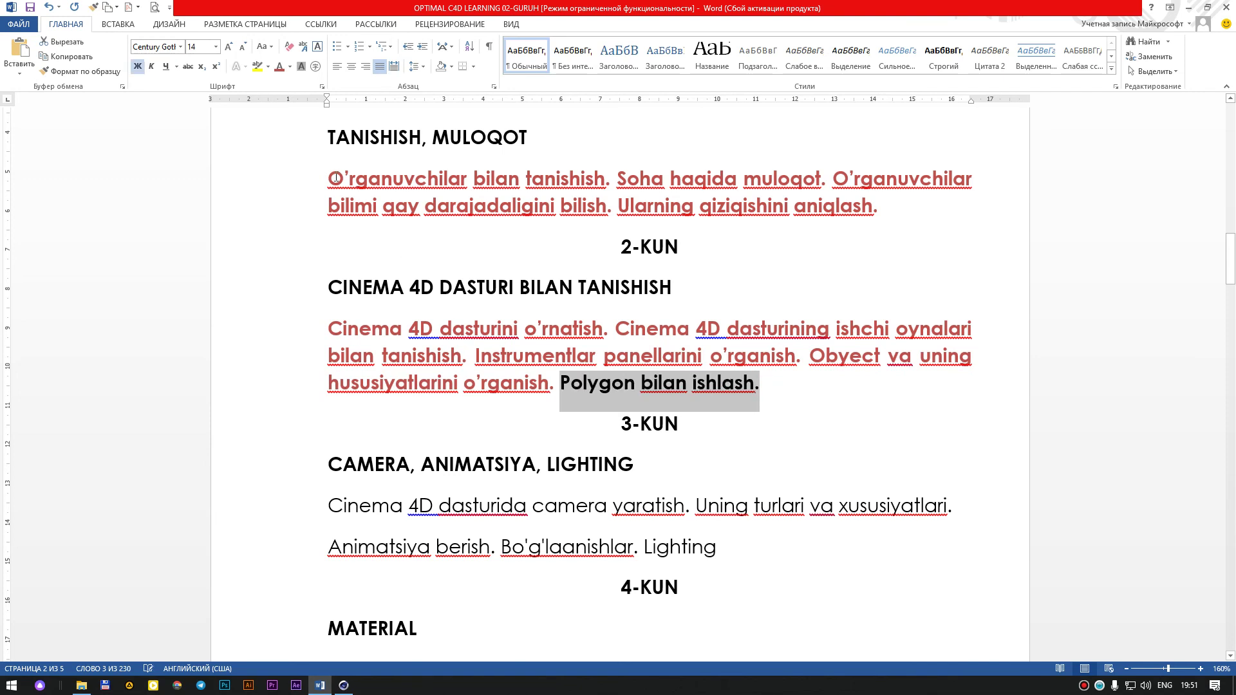
{"action": "left_click", "coordinate": [281, 73]}
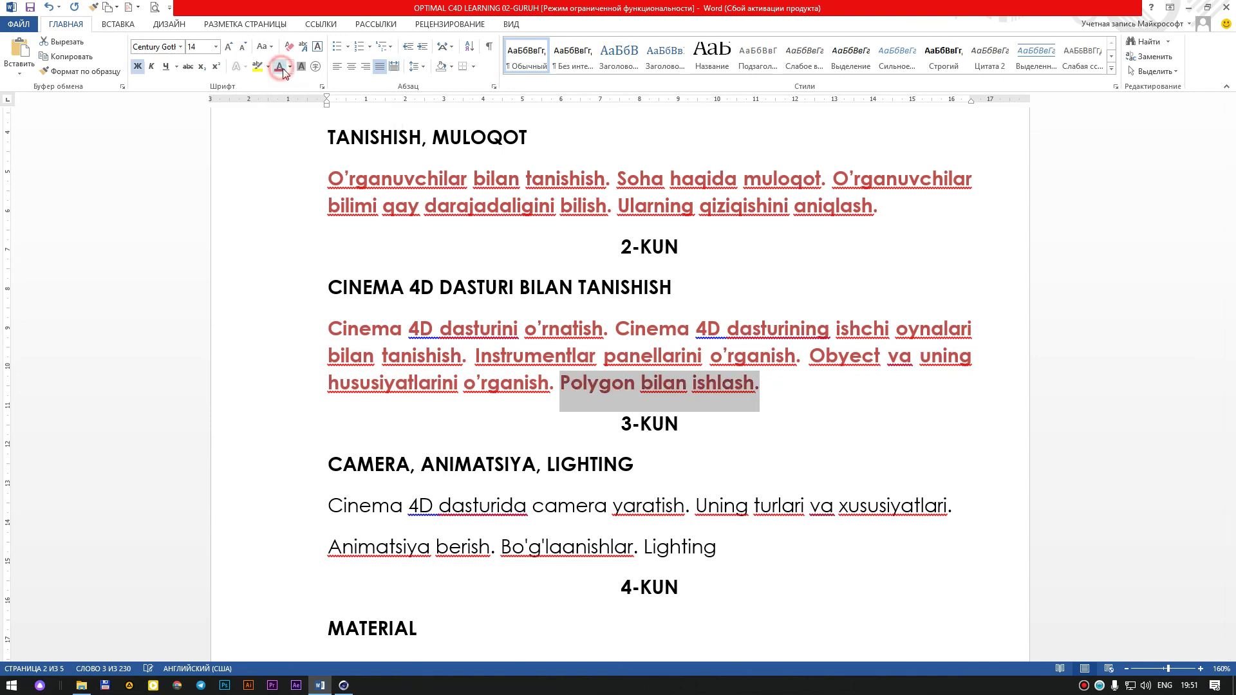
{"action": "left_click", "coordinate": [781, 406]}
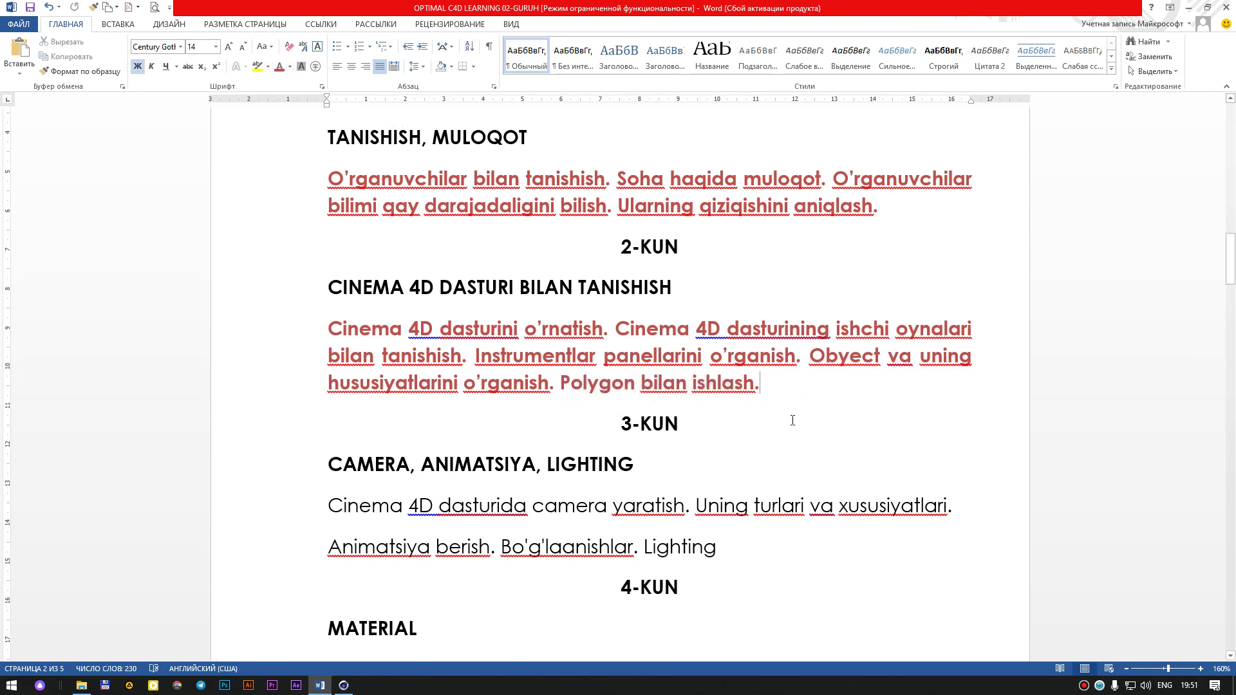
Select the MODELLASHTIRISH lines and the 'Cinema 4D dasturini o'rnatish' paragraph, then minimize Word.
{"action": "scroll", "coordinate": [802, 420], "scroll_direction": "down", "scroll_amount": 6}
{"action": "left_click_drag", "start_coordinate": [547, 396], "coordinate": [372, 349]}
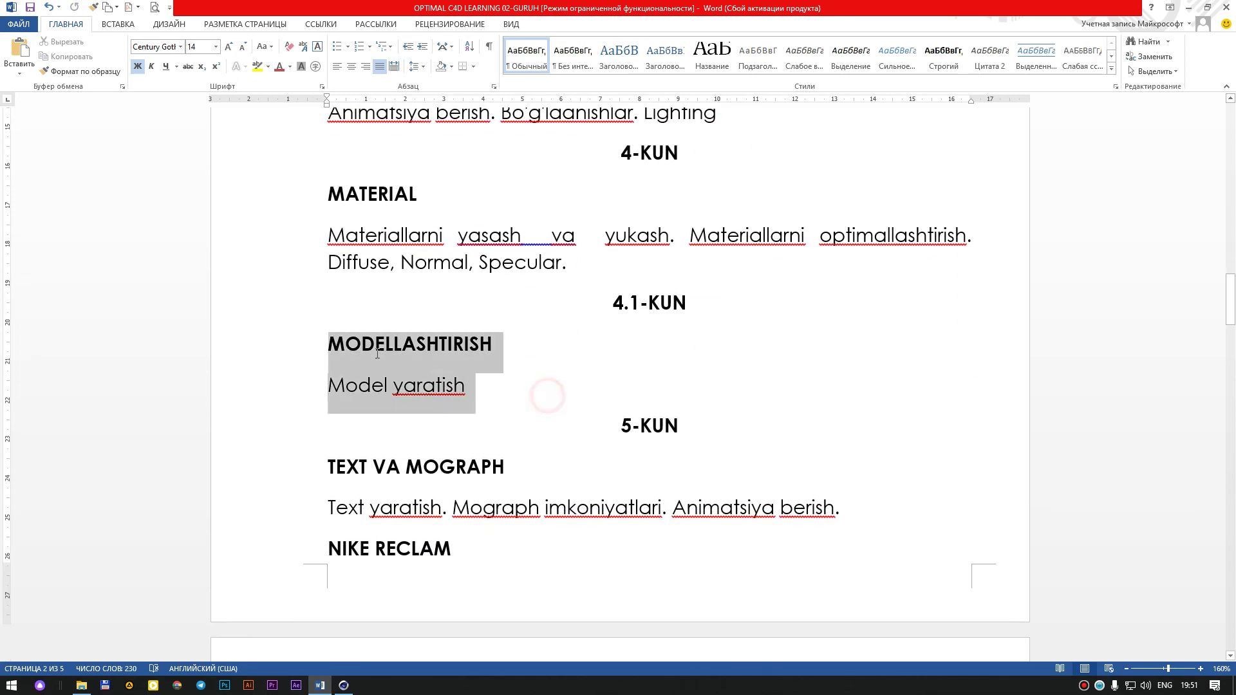
{"action": "left_click", "coordinate": [526, 390]}
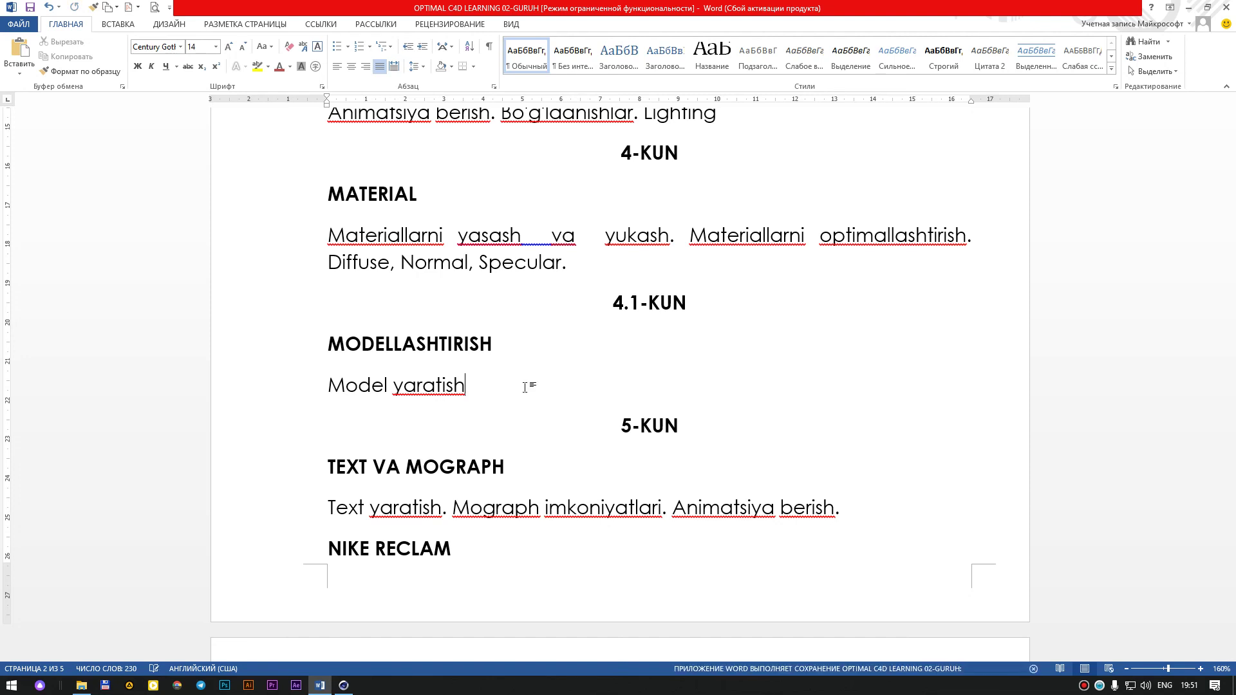
{"action": "left_click_drag", "start_coordinate": [525, 386], "coordinate": [358, 376]}
{"action": "left_click", "coordinate": [482, 399]}
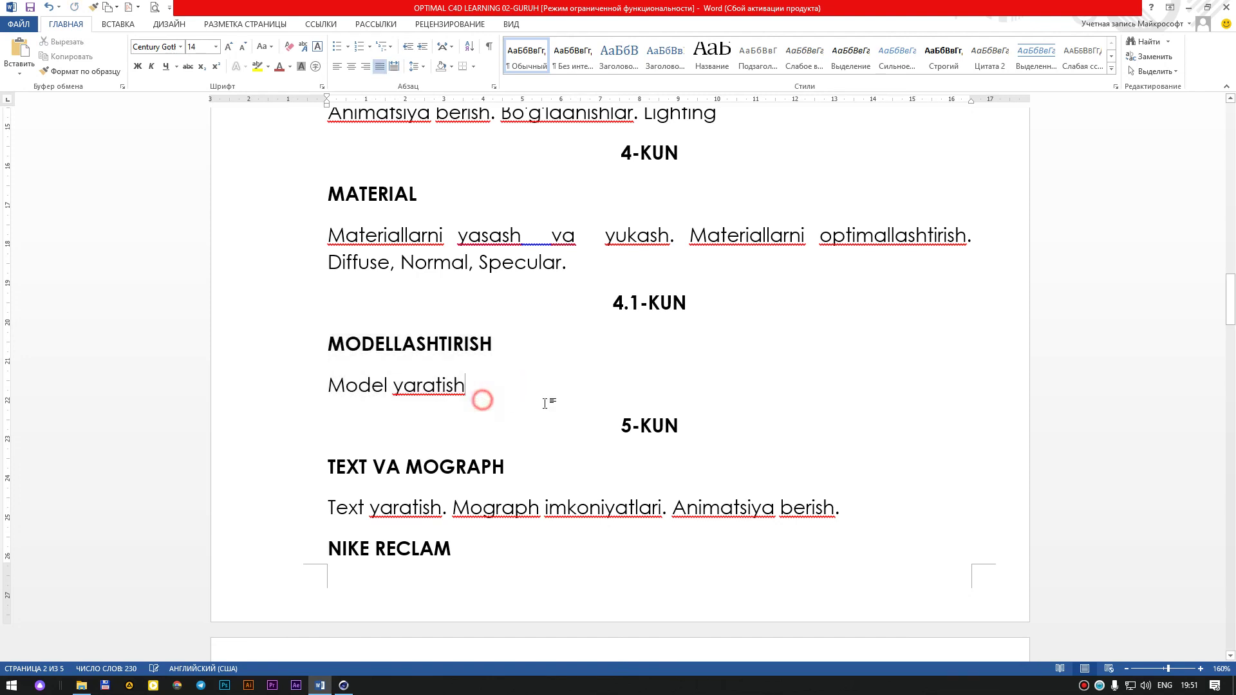
{"action": "left_click_drag", "start_coordinate": [545, 402], "coordinate": [292, 350]}
{"action": "scroll", "coordinate": [457, 370], "scroll_direction": "up", "scroll_amount": 3}
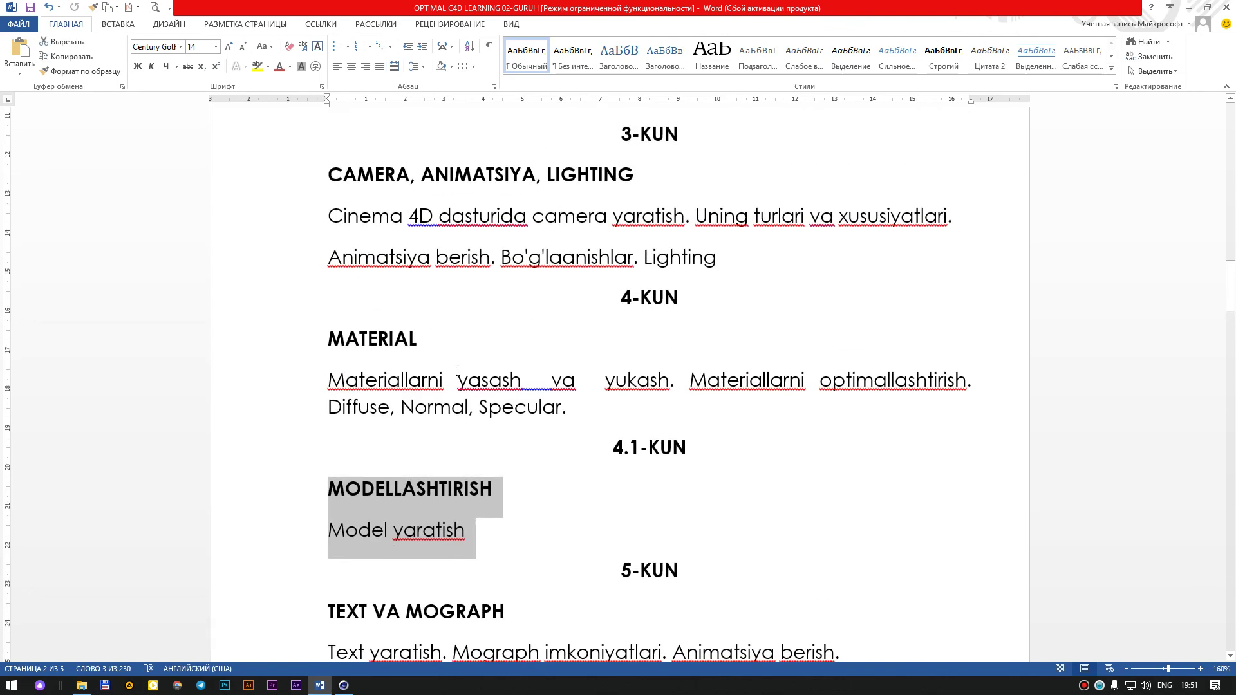
{"action": "scroll", "coordinate": [458, 379], "scroll_direction": "up", "scroll_amount": 2}
{"action": "scroll", "coordinate": [580, 383], "scroll_direction": "up", "scroll_amount": 5}
{"action": "triple_click", "coordinate": [797, 387]}
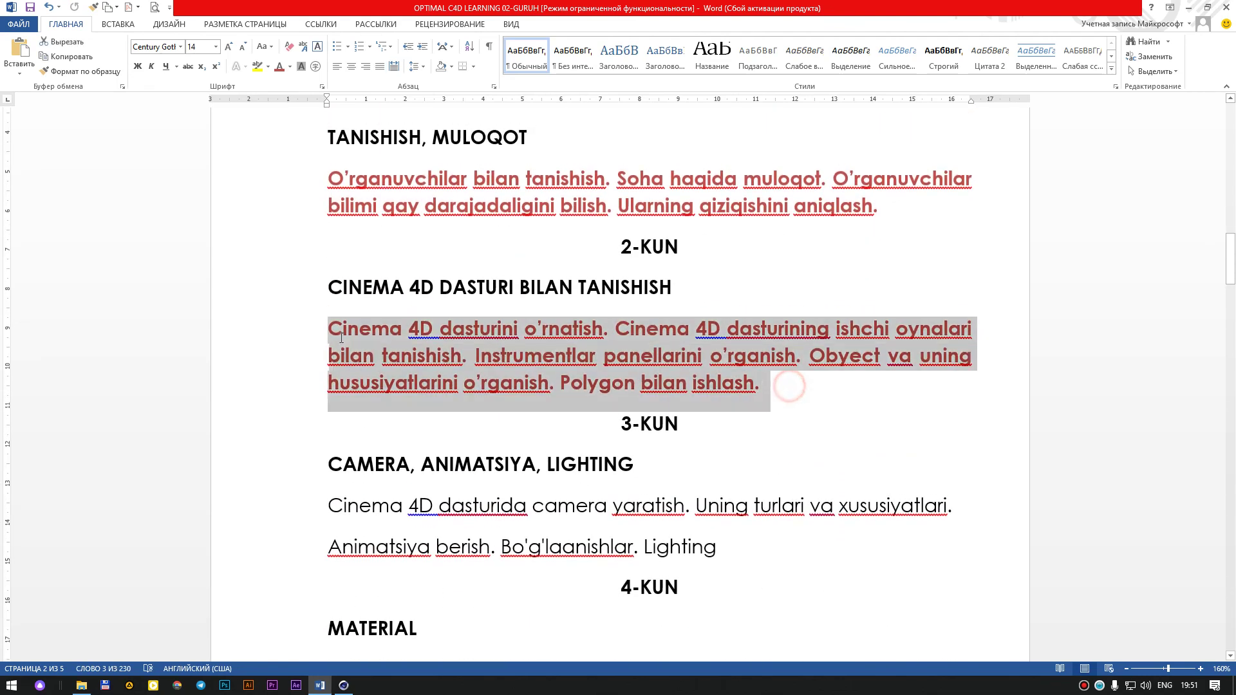
{"action": "left_click", "coordinate": [1185, 8]}
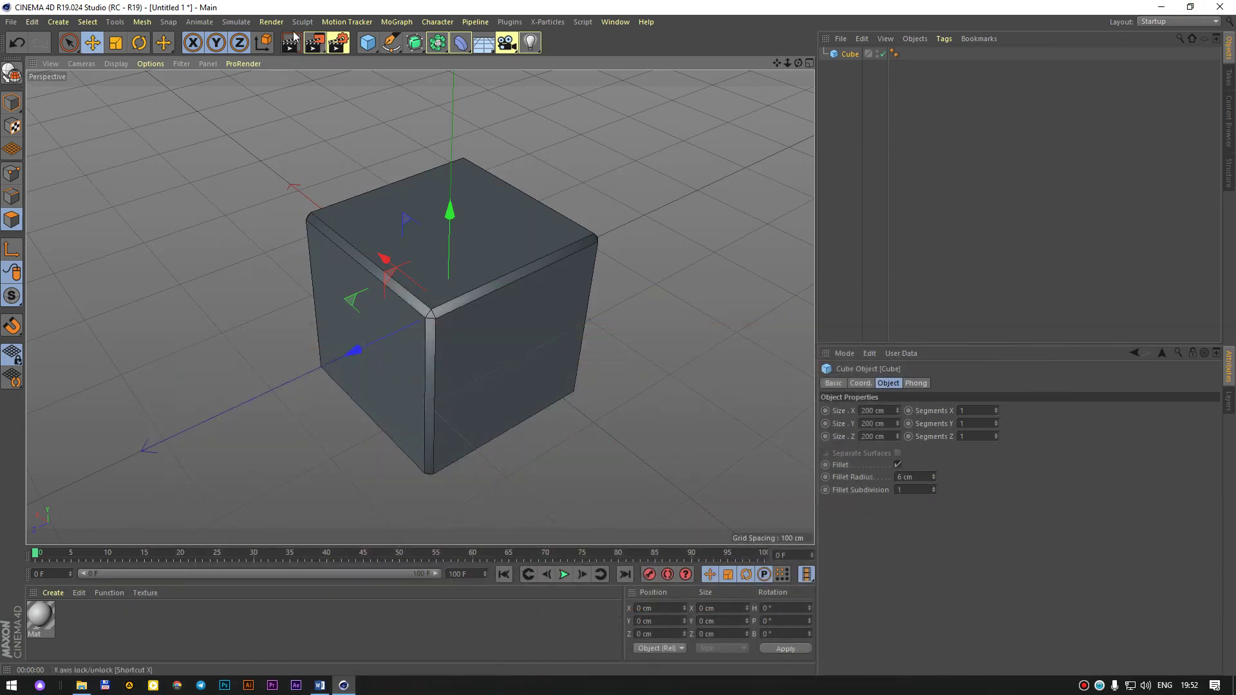
Orbit around the 200 cm filleted cube to inspect it.
{"action": "left_click", "coordinate": [368, 43]}
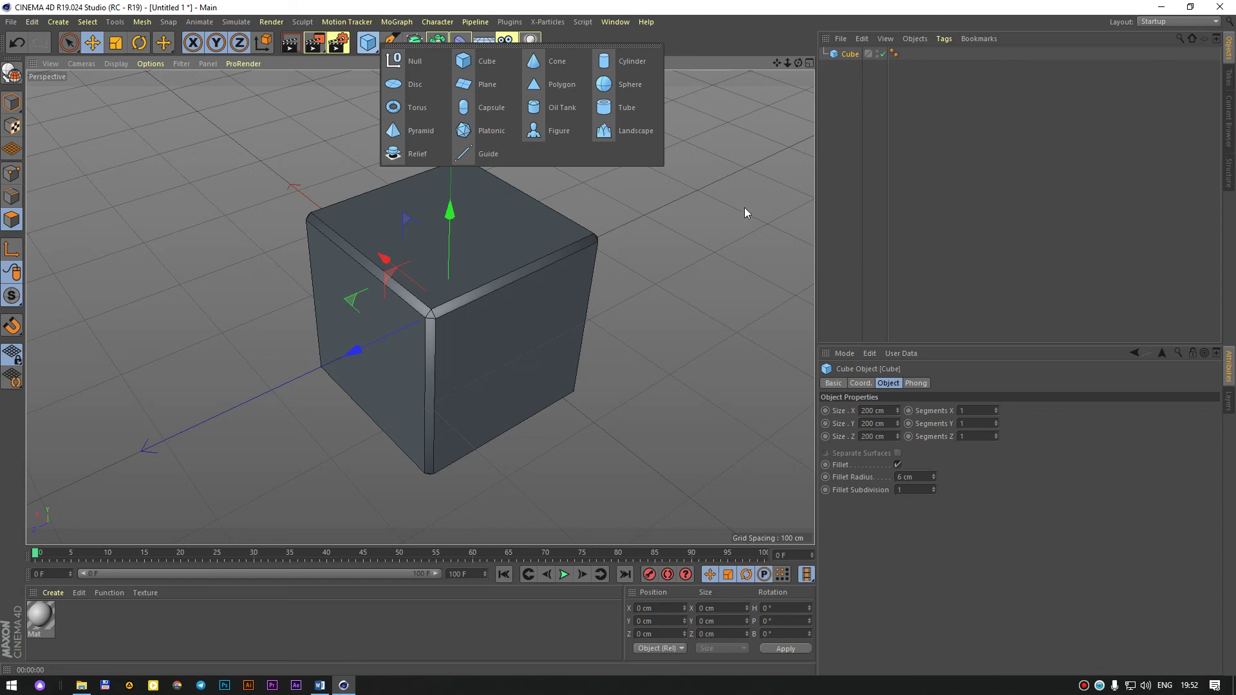
{"action": "left_click", "coordinate": [1016, 454]}
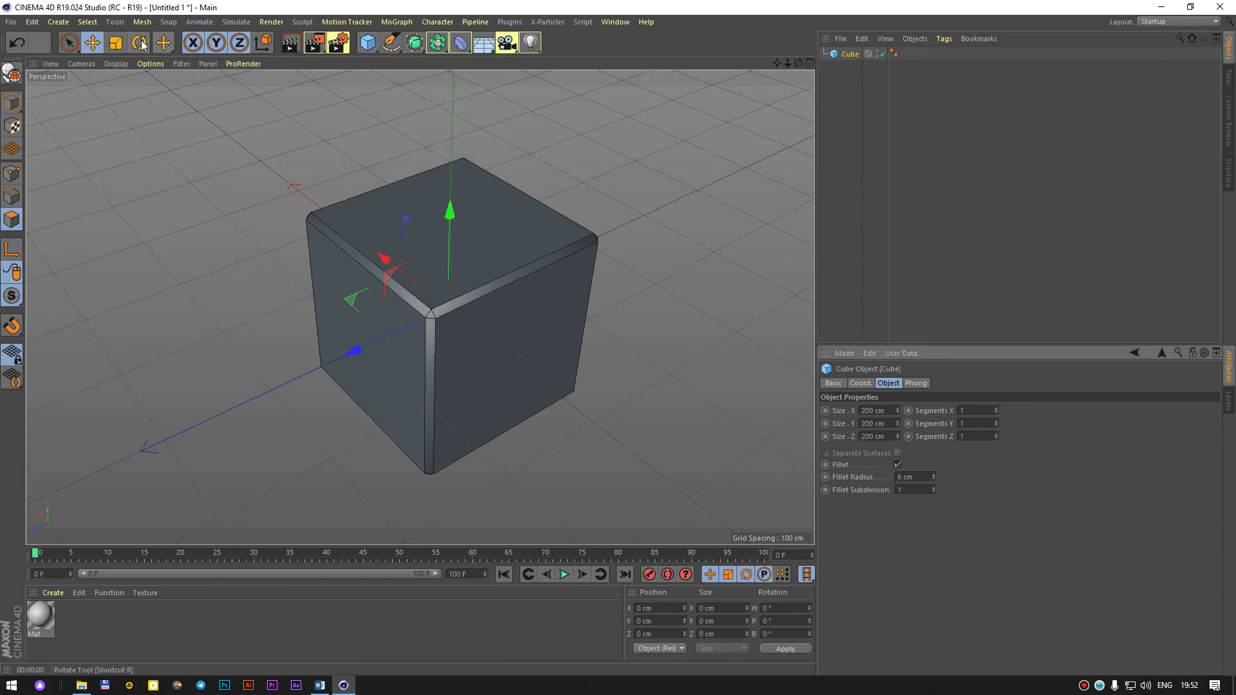
{"action": "mouse_move", "coordinate": [453, 331]}
{"action": "left_mouse_down", "text": "alt"}
{"action": "mouse_move", "coordinate": [447, 265]}
{"action": "mouse_move", "coordinate": [450, 295]}
{"action": "mouse_move", "coordinate": [436, 309]}
{"action": "mouse_move", "coordinate": [245, 182]}
{"action": "left_mouse_up", "text": "alt"}
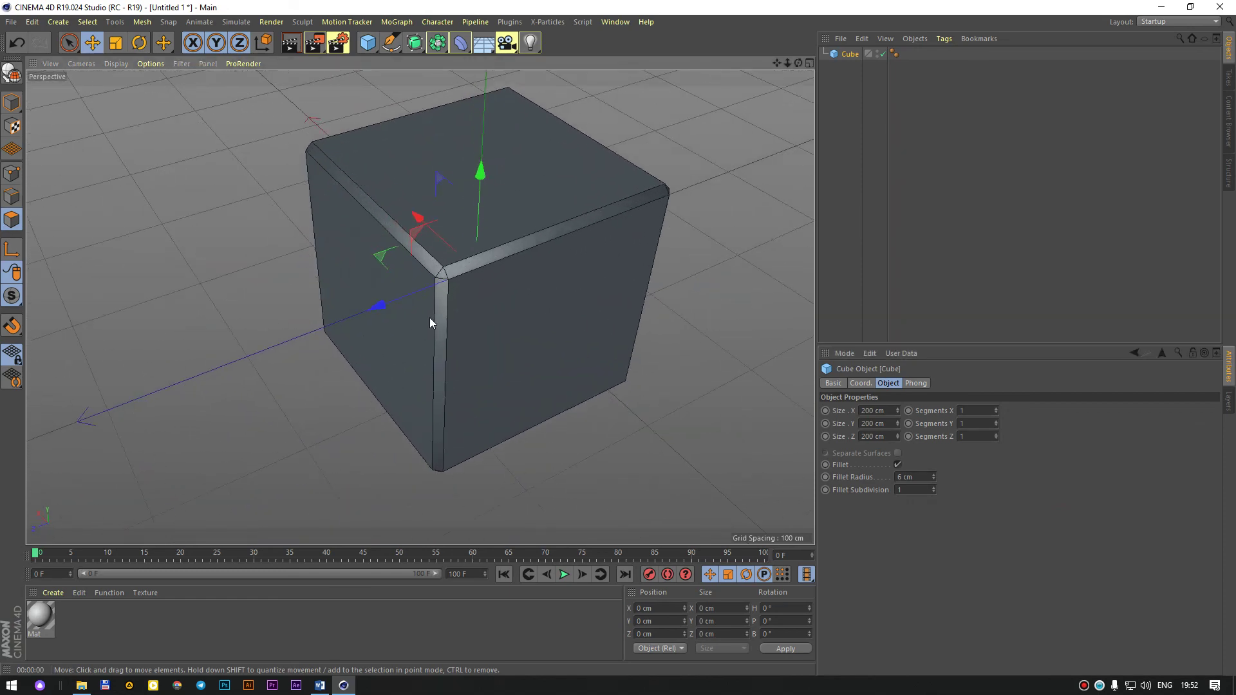
{"action": "mouse_move", "coordinate": [396, 299]}
{"action": "left_mouse_down", "text": "alt"}
{"action": "mouse_move", "coordinate": [299, 327]}
{"action": "mouse_move", "coordinate": [570, 272]}
{"action": "mouse_move", "coordinate": [902, 162]}
{"action": "left_mouse_up", "text": "alt"}
Select Cube and trial duplicating it, undoing the test copies.
{"action": "left_click", "coordinate": [847, 58]}
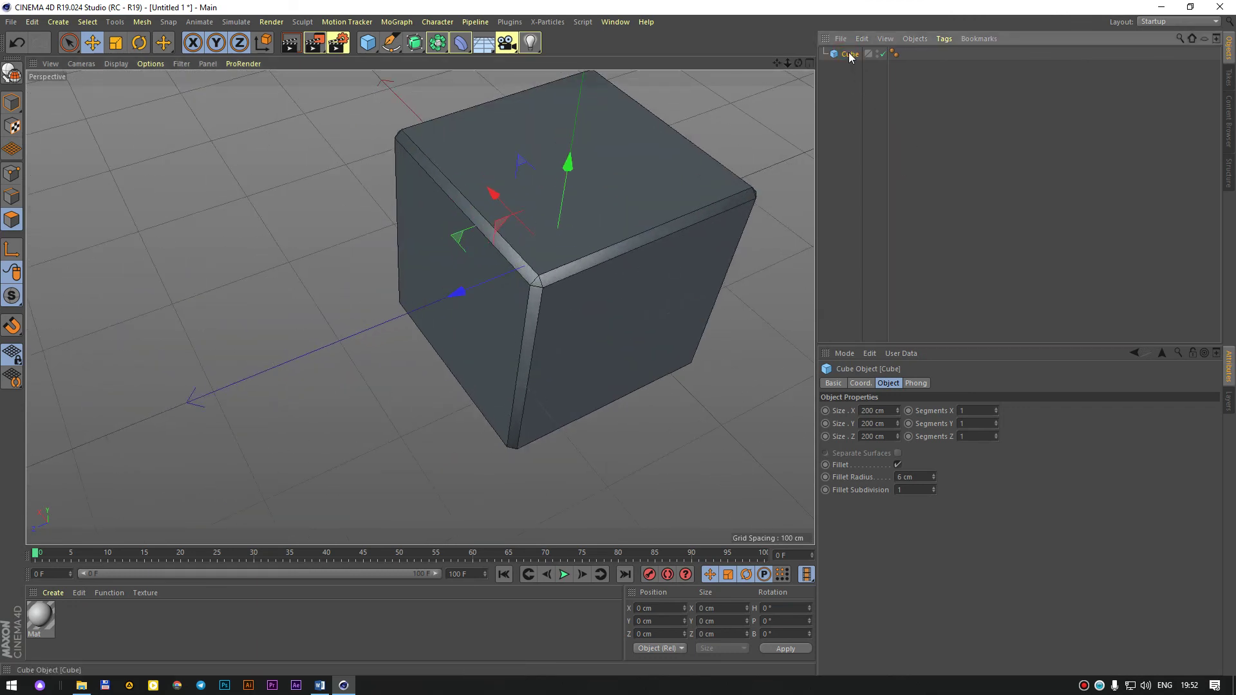
{"action": "left_click_drag", "start_coordinate": [850, 56], "coordinate": [860, 255], "text": "ctrl"}
{"action": "key", "text": "ctrl+z"}
{"action": "key", "text": "ctrl+v"}
{"action": "key", "text": "ctrl+z"}
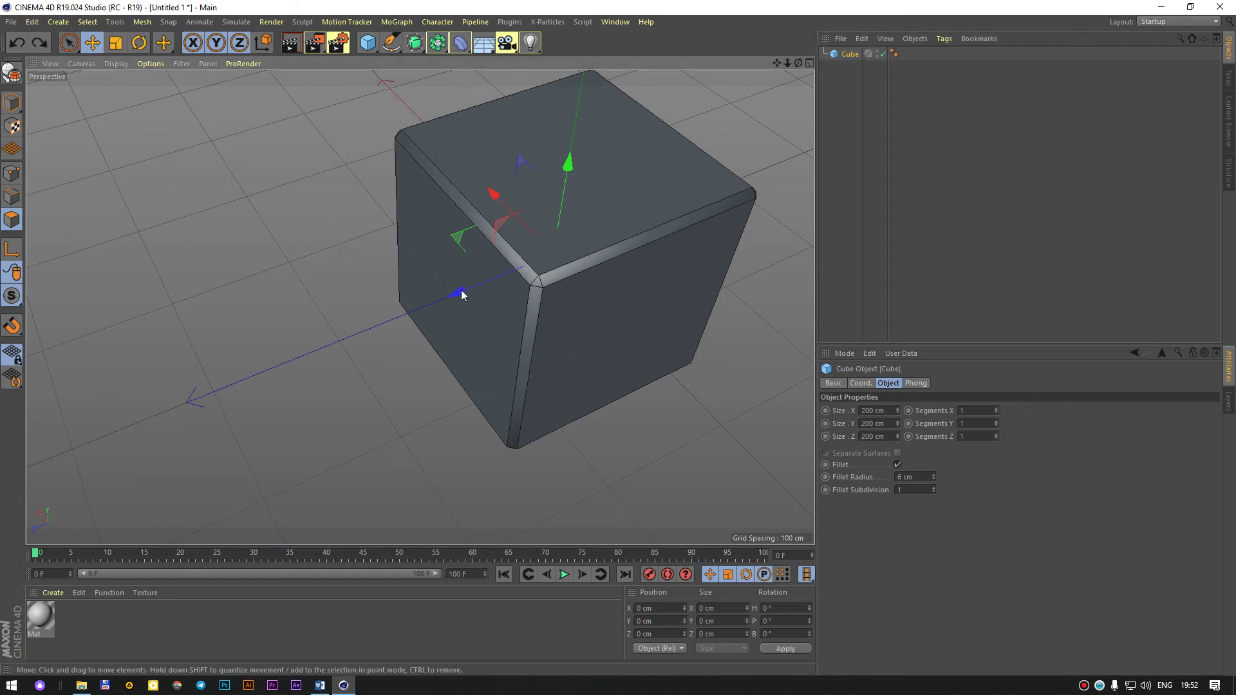
Pull a copy, Cube.1, out beside the original and orbit to frame both cubes.
{"action": "left_click_drag", "start_coordinate": [460, 295], "coordinate": [77, 339], "text": "ctrl"}
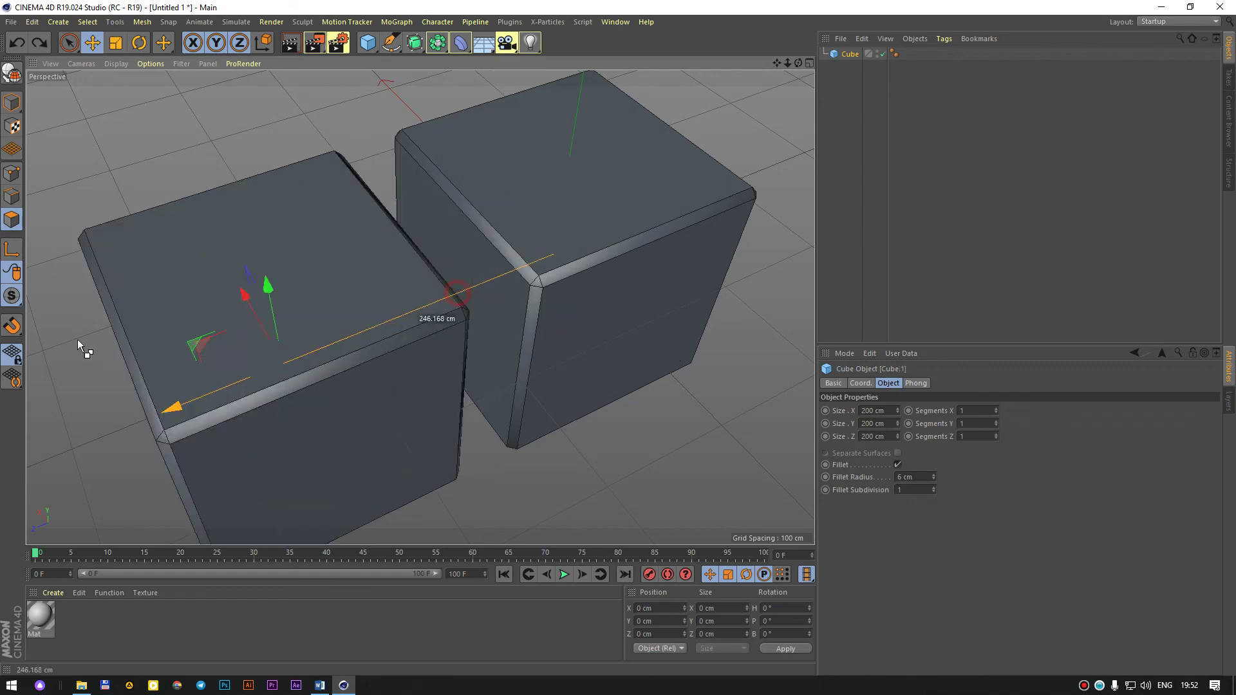
{"action": "scroll", "coordinate": [420, 251], "scroll_direction": "down", "scroll_amount": 3}
{"action": "scroll", "coordinate": [325, 283], "scroll_direction": "up", "scroll_amount": 3}
{"action": "left_click_drag", "start_coordinate": [325, 284], "coordinate": [420, 306], "text": "alt"}
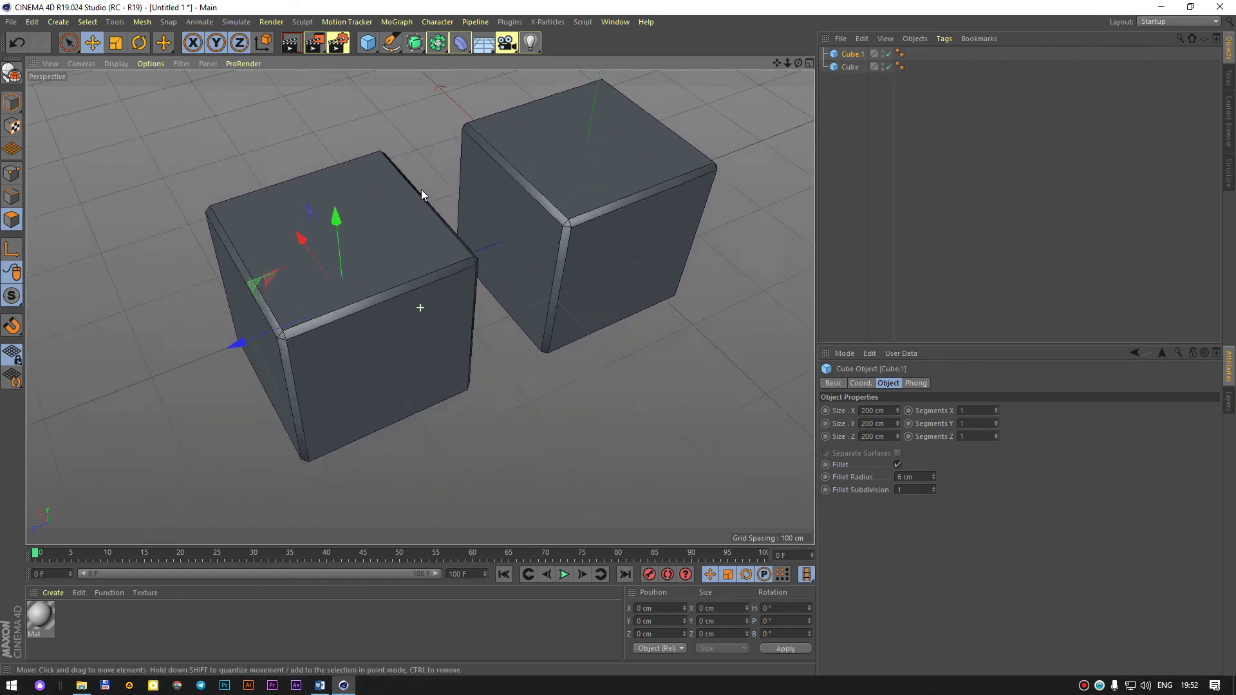
{"action": "scroll", "coordinate": [420, 307], "scroll_direction": "down", "scroll_amount": 2}
{"action": "mouse_move", "coordinate": [476, 226]}
{"action": "left_mouse_down", "text": "alt"}
{"action": "mouse_move", "coordinate": [537, 188]}
{"action": "mouse_move", "coordinate": [721, 176]}
{"action": "mouse_move", "coordinate": [400, 138]}
{"action": "mouse_move", "coordinate": [407, 188]}
{"action": "mouse_move", "coordinate": [519, 166]}
{"action": "mouse_move", "coordinate": [500, 121]}
{"action": "left_mouse_up", "text": "alt"}
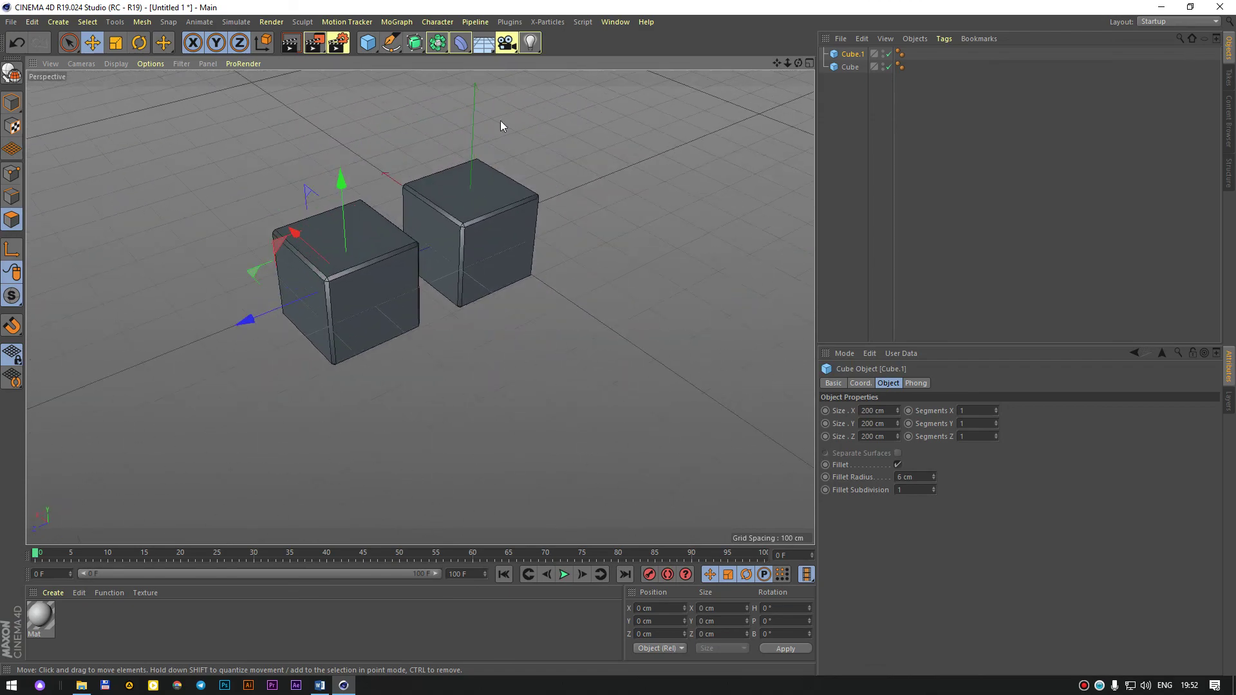
Add a Floor object beneath the two cubes.
{"action": "left_click", "coordinate": [493, 45]}
{"action": "left_click", "coordinate": [522, 72]}
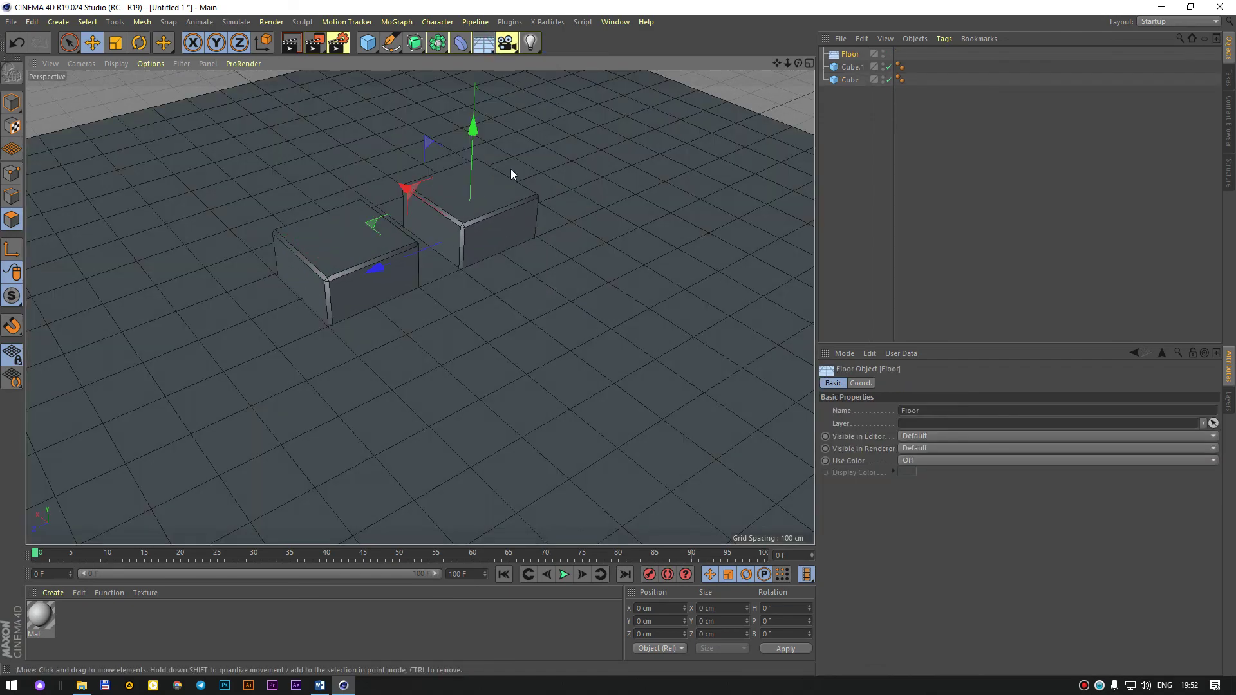
{"action": "scroll", "coordinate": [463, 230], "scroll_direction": "down", "scroll_amount": 3}
{"action": "scroll", "coordinate": [460, 242], "scroll_direction": "up", "scroll_amount": 4}
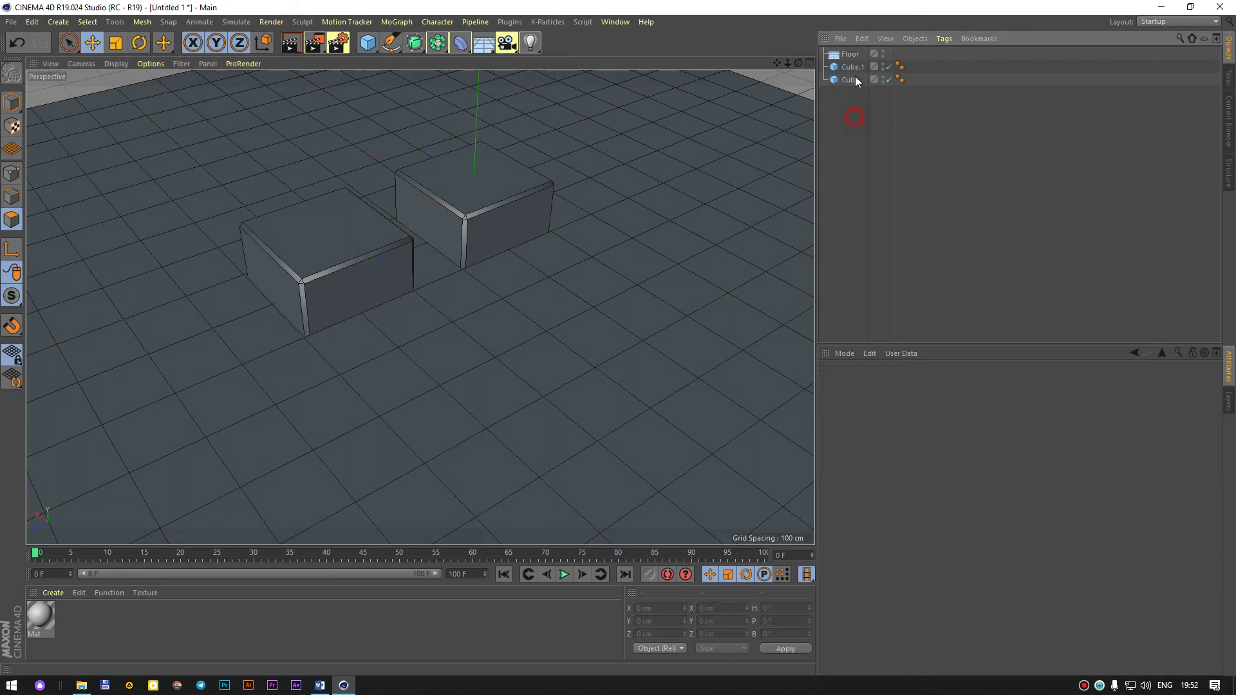
Select both cubes together and view them from a lower angle.
{"action": "left_click_drag", "start_coordinate": [910, 132], "coordinate": [856, 64]}
{"action": "scroll", "coordinate": [403, 157], "scroll_direction": "up", "scroll_amount": 3}
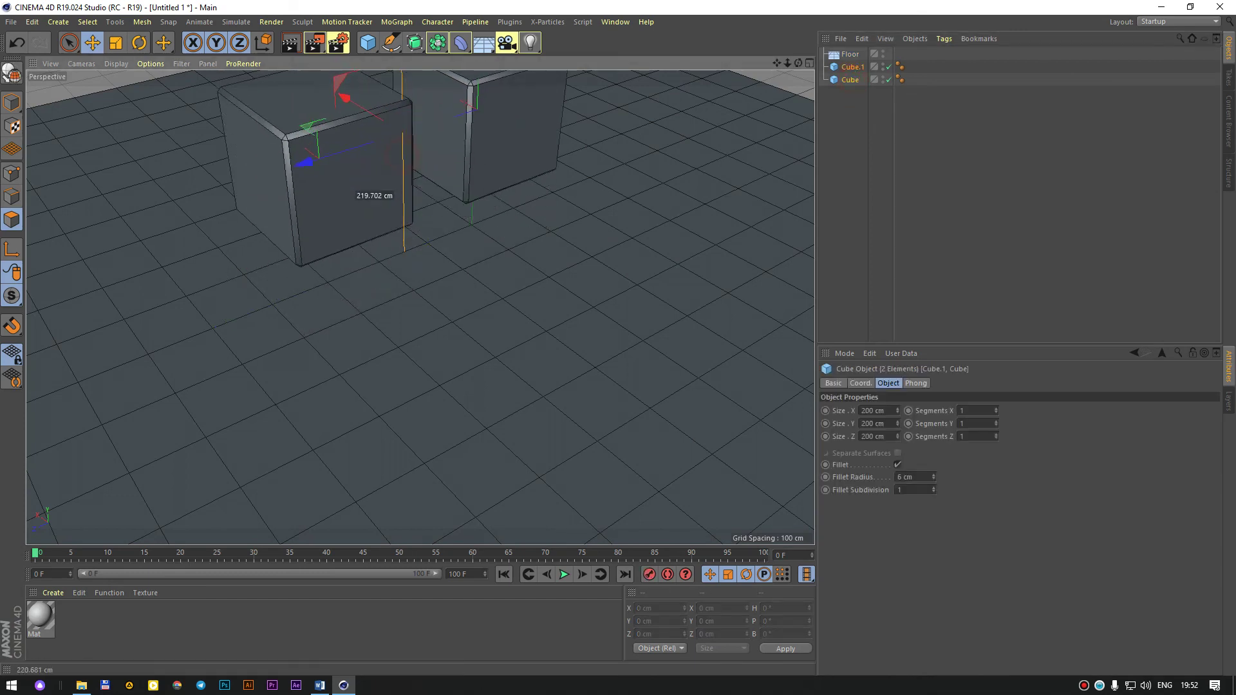
{"action": "scroll", "coordinate": [500, 256], "scroll_direction": "down", "scroll_amount": 3}
{"action": "left_click_drag", "start_coordinate": [500, 256], "coordinate": [478, 207], "text": "alt"}
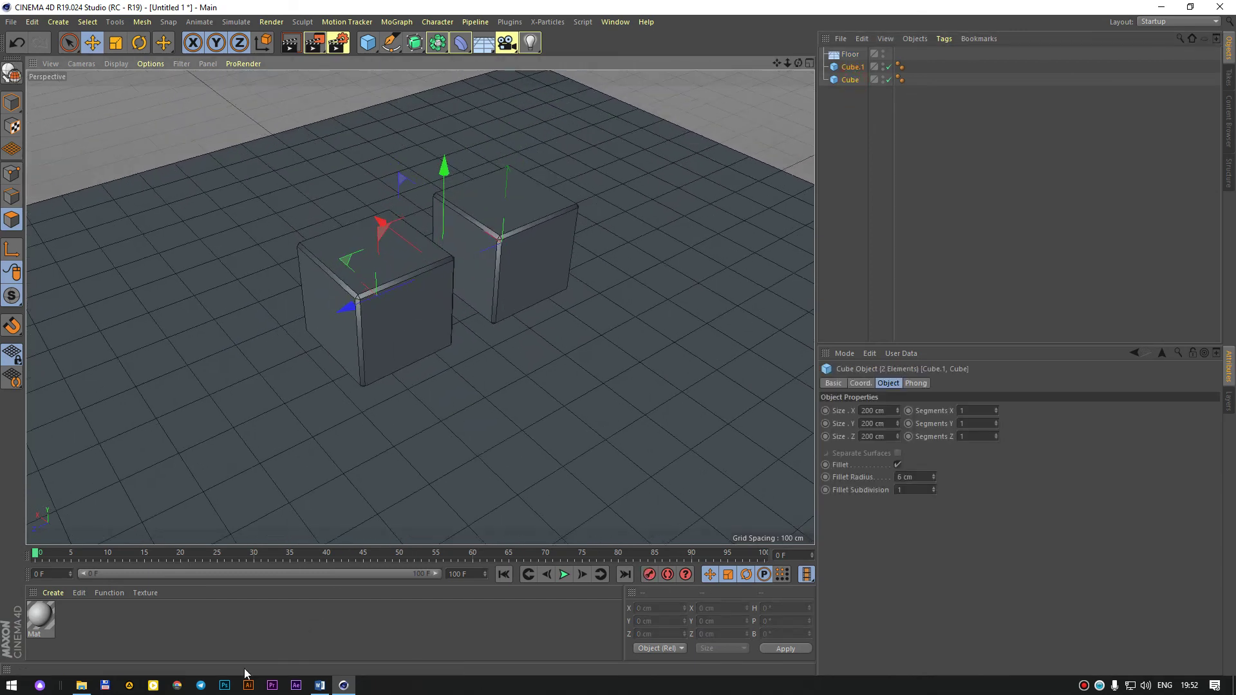
Create orange Mat.1 and apply it to the cubes, leaving the rear cube grey.
{"action": "double_click", "coordinate": [111, 635]}
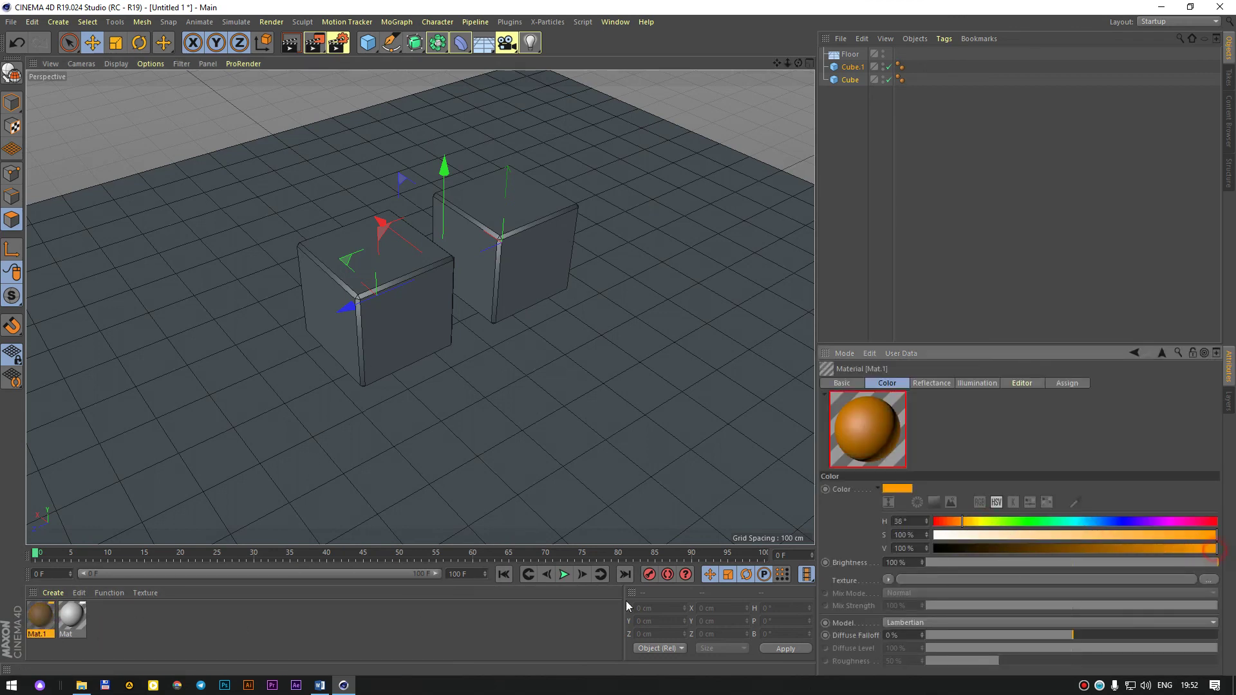
{"action": "left_click_drag", "start_coordinate": [30, 623], "coordinate": [424, 320]}
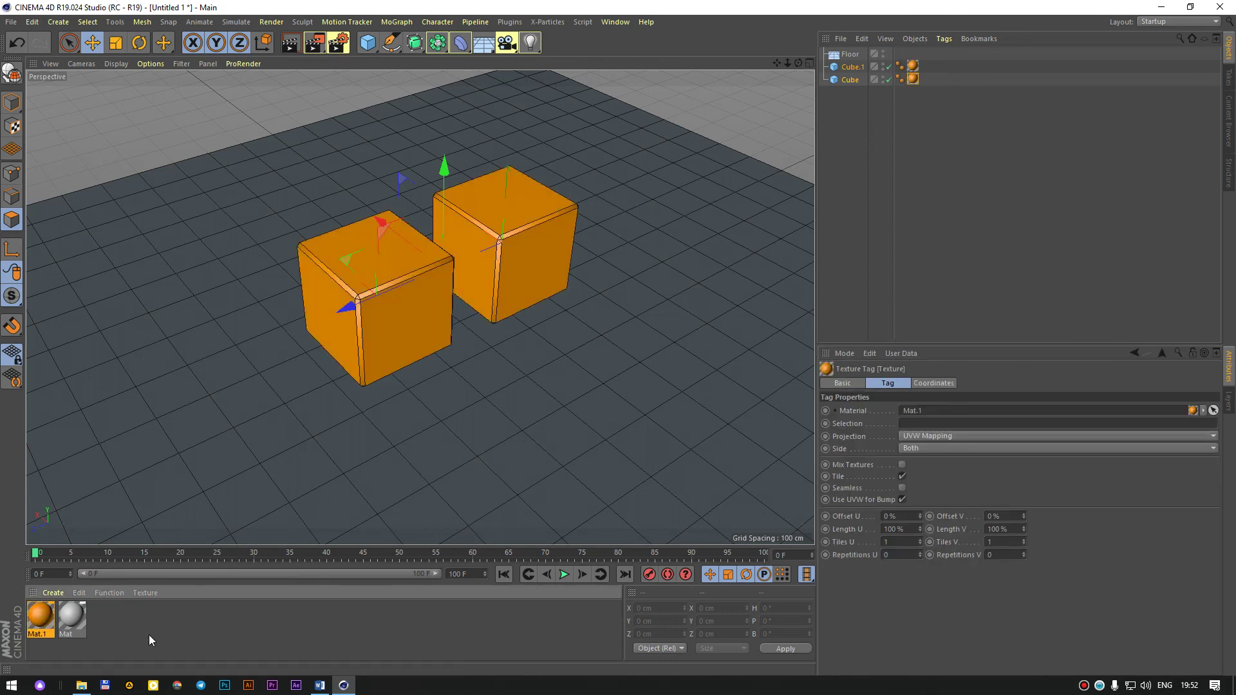
{"action": "left_click", "coordinate": [149, 637]}
{"action": "left_click_drag", "start_coordinate": [64, 631], "coordinate": [853, 84]}
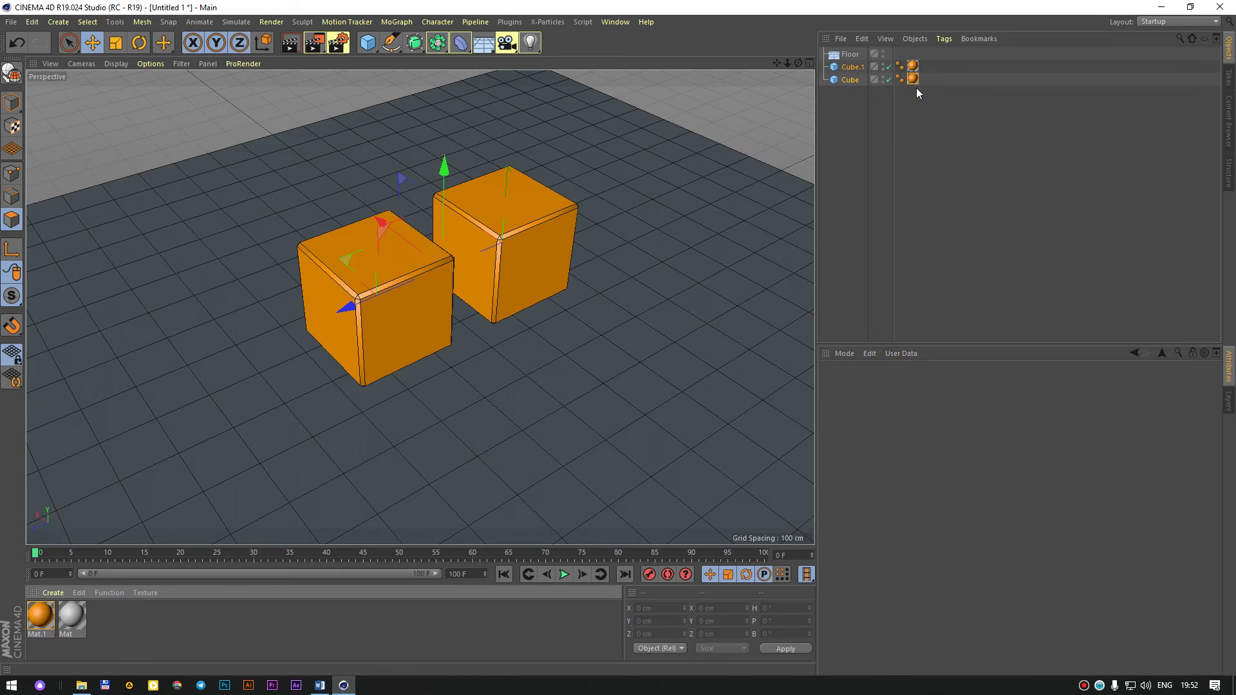
{"action": "left_click_drag", "start_coordinate": [853, 84], "coordinate": [915, 80]}
Create Mat.2 with a saturated teal colour and apply it to the rear cube.
{"action": "double_click", "coordinate": [215, 624]}
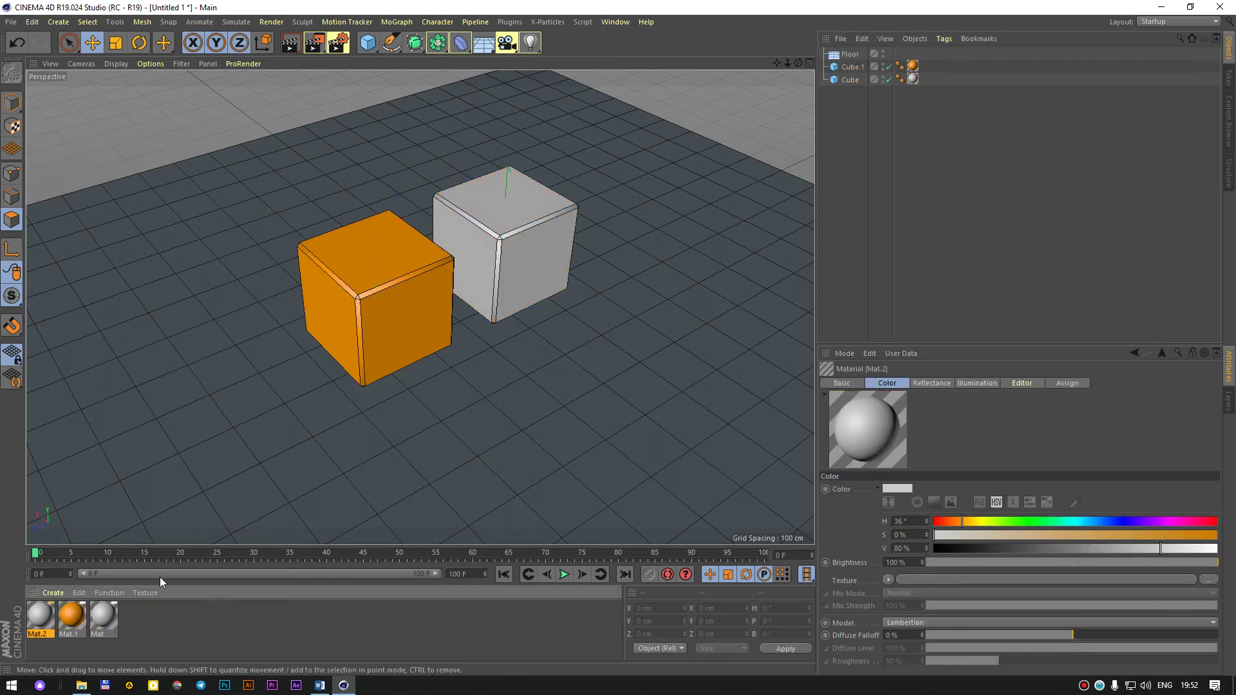
{"action": "left_click", "coordinate": [1065, 522]}
{"action": "mouse_move", "coordinate": [1075, 535]}
{"action": "left_mouse_down"}
{"action": "mouse_move", "coordinate": [1217, 535]}
{"action": "mouse_move", "coordinate": [1217, 549]}
{"action": "left_mouse_up"}
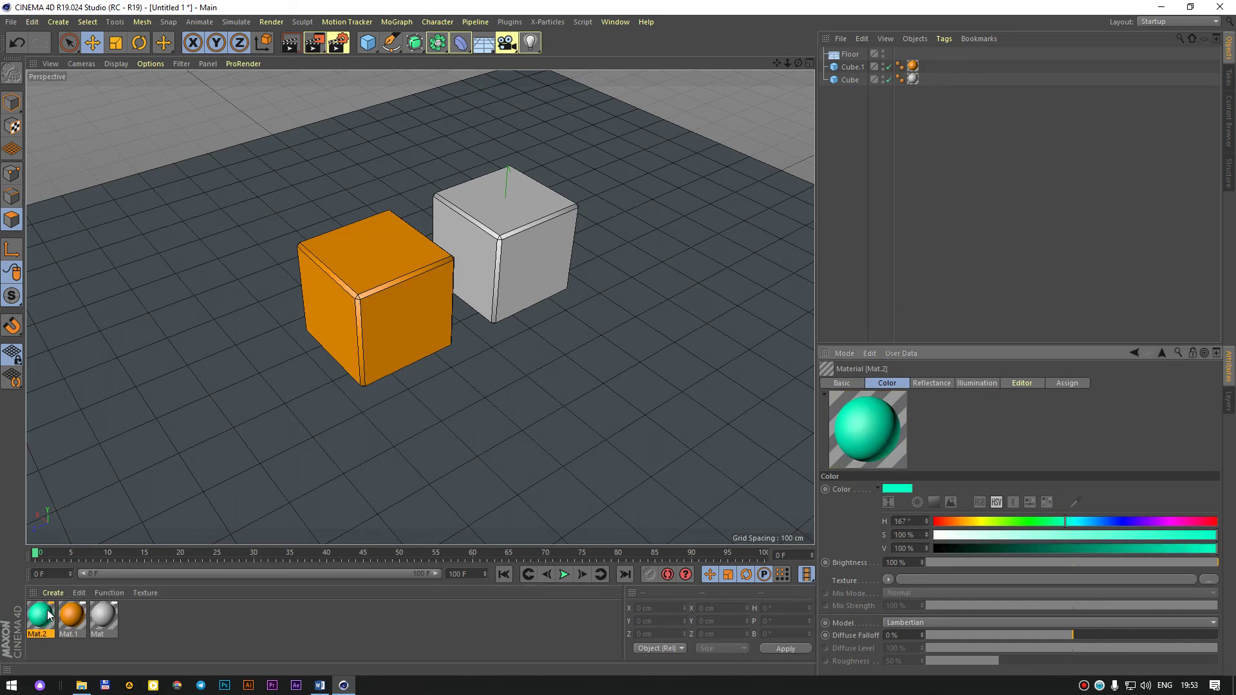
{"action": "left_click_drag", "start_coordinate": [48, 614], "coordinate": [492, 269]}
Pan and orbit to a low frontal view of the orange and teal cubes.
{"action": "scroll", "coordinate": [478, 348], "scroll_direction": "down", "scroll_amount": 5}
{"action": "scroll", "coordinate": [484, 299], "scroll_direction": "up", "scroll_amount": 8}
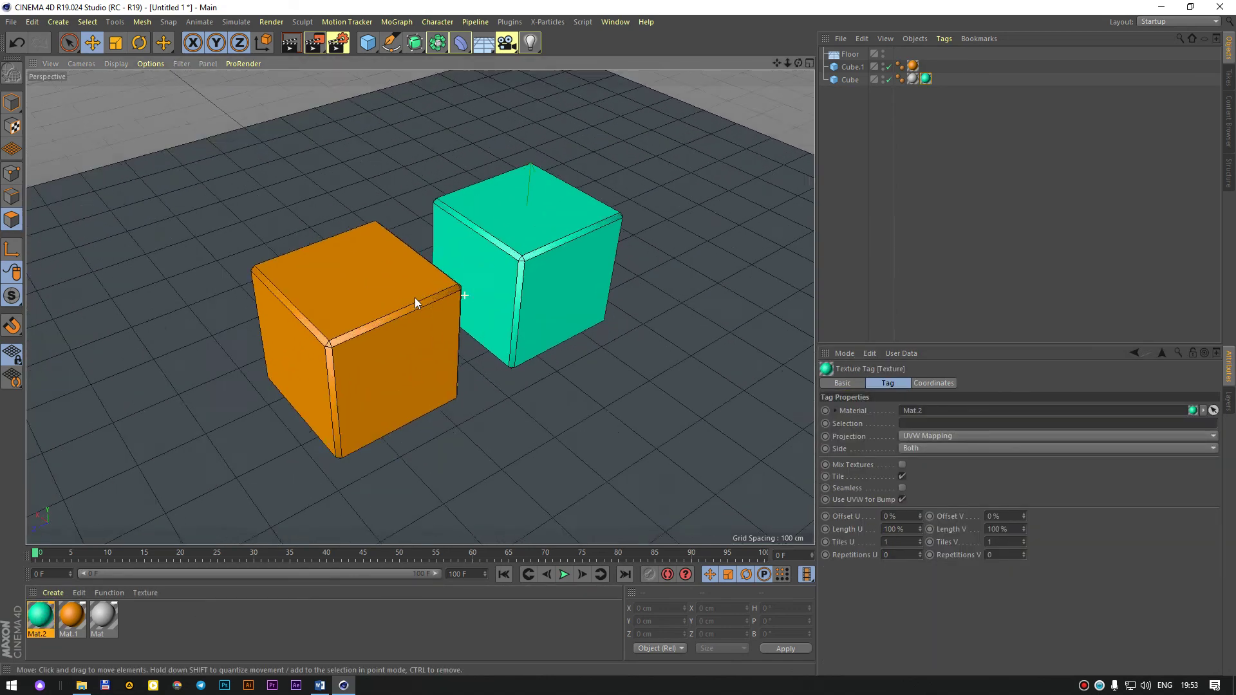
{"action": "scroll", "coordinate": [417, 302], "scroll_direction": "up", "scroll_amount": 3}
{"action": "middle_click_drag", "start_coordinate": [423, 304], "coordinate": [524, 258]}
{"action": "scroll", "coordinate": [535, 277], "scroll_direction": "down", "scroll_amount": 5}
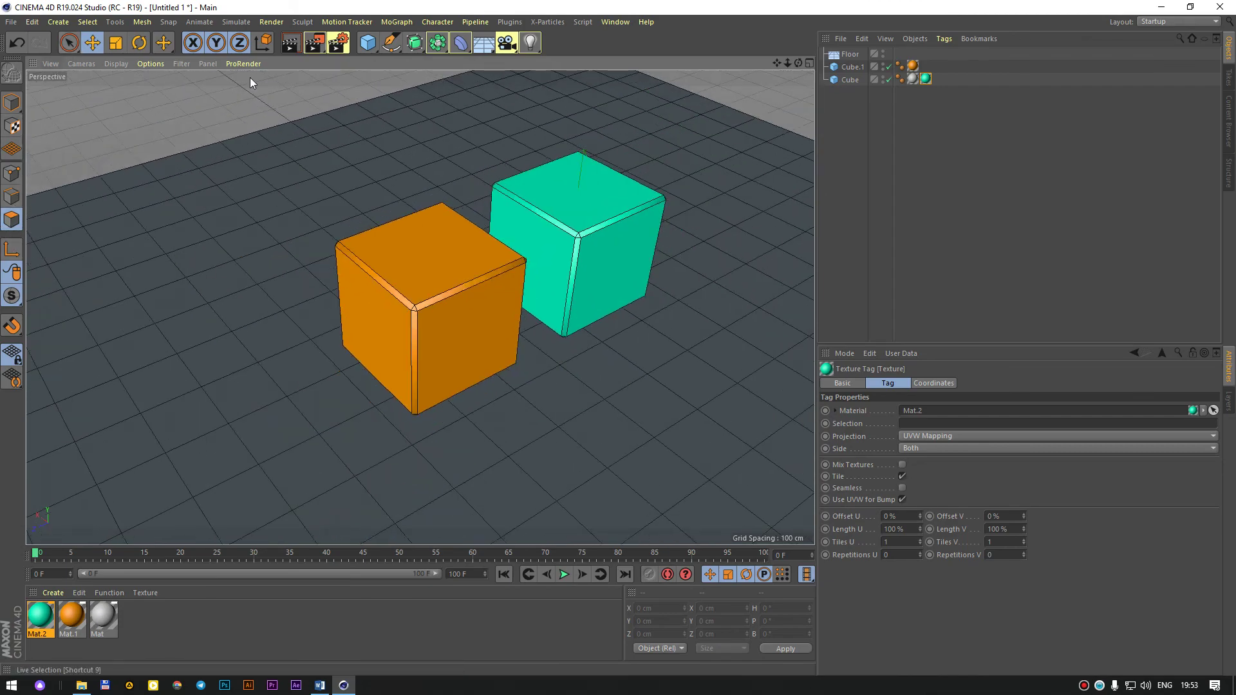
{"action": "mouse_move", "coordinate": [573, 300]}
{"action": "left_mouse_down", "text": "alt"}
{"action": "mouse_move", "coordinate": [460, 262]}
{"action": "mouse_move", "coordinate": [619, 266]}
{"action": "mouse_move", "coordinate": [388, 318]}
{"action": "mouse_move", "coordinate": [500, 292]}
{"action": "mouse_move", "coordinate": [431, 296]}
{"action": "mouse_move", "coordinate": [333, 627]}
{"action": "left_mouse_up", "text": "alt"}
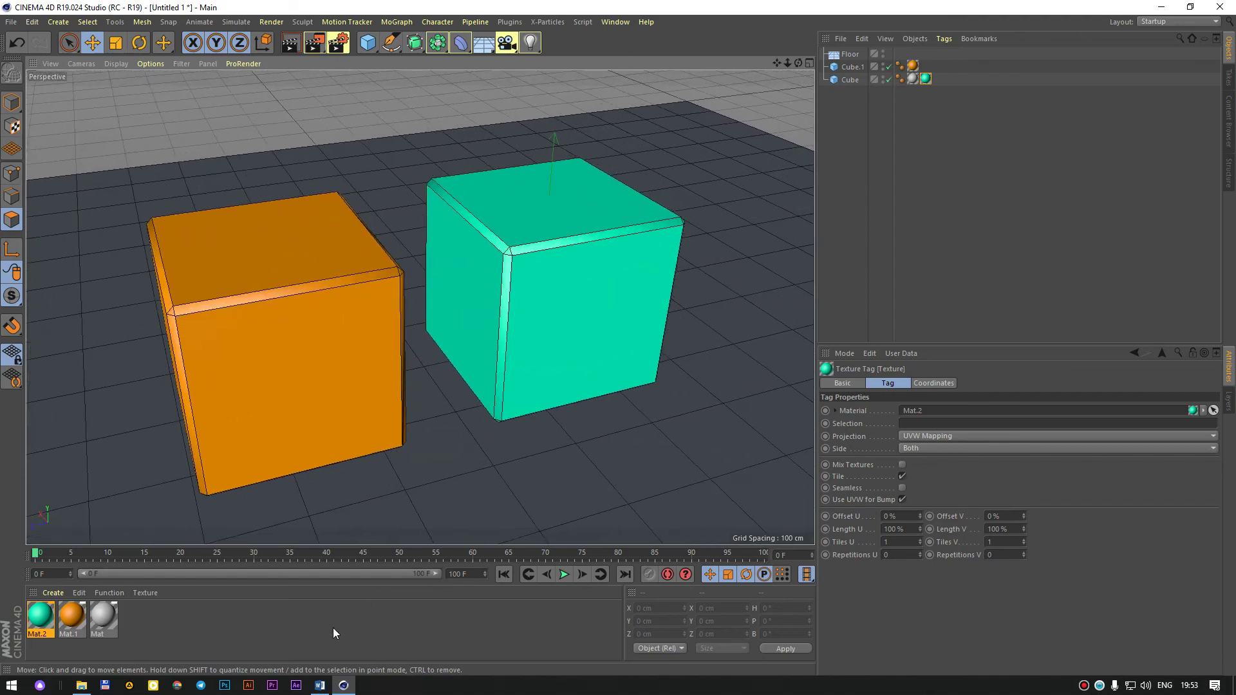
{"action": "left_click", "coordinate": [1085, 686]}
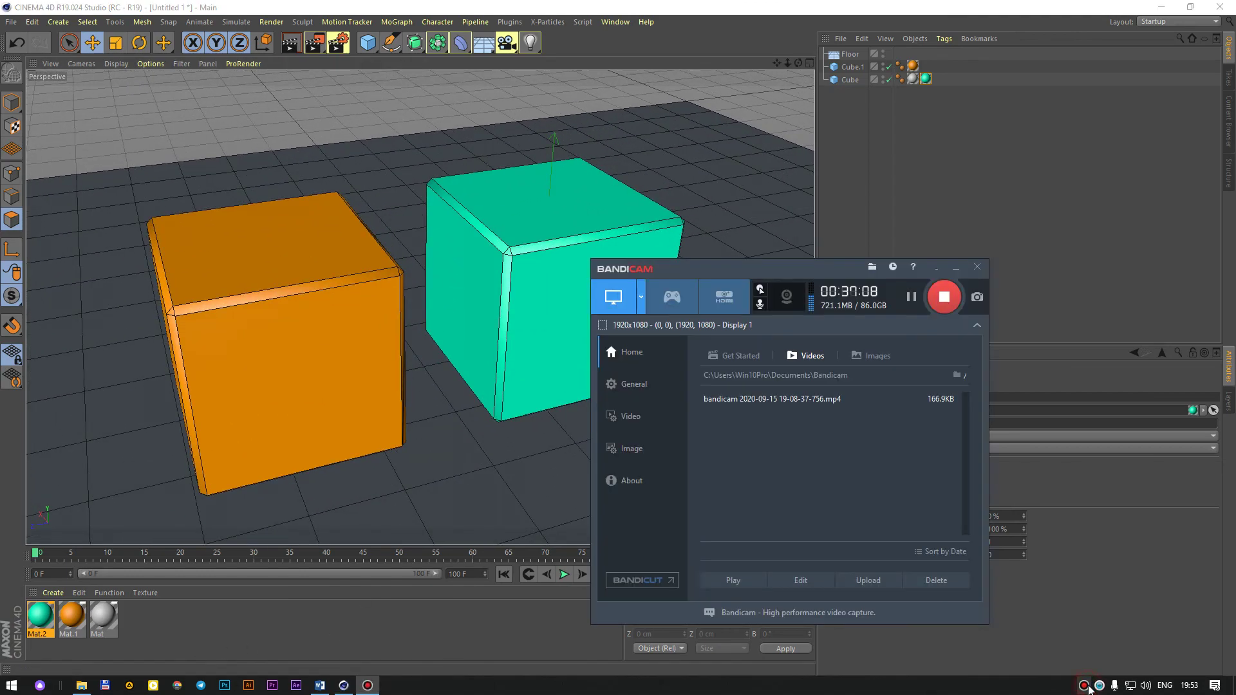